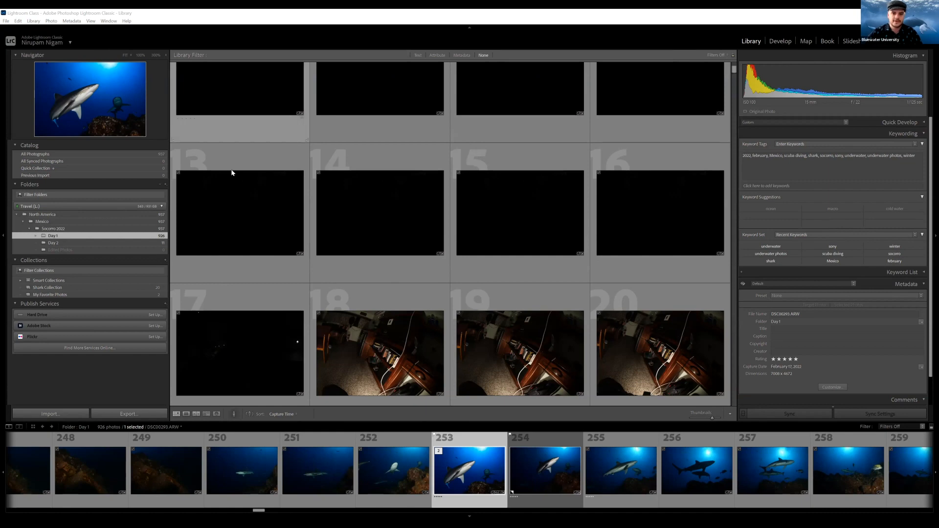
Step: Look through the first part of the Day 1 folder and select photo 254, the darker virtual copy of the five-star shark shot
scroll(233, 172, "down", 5)
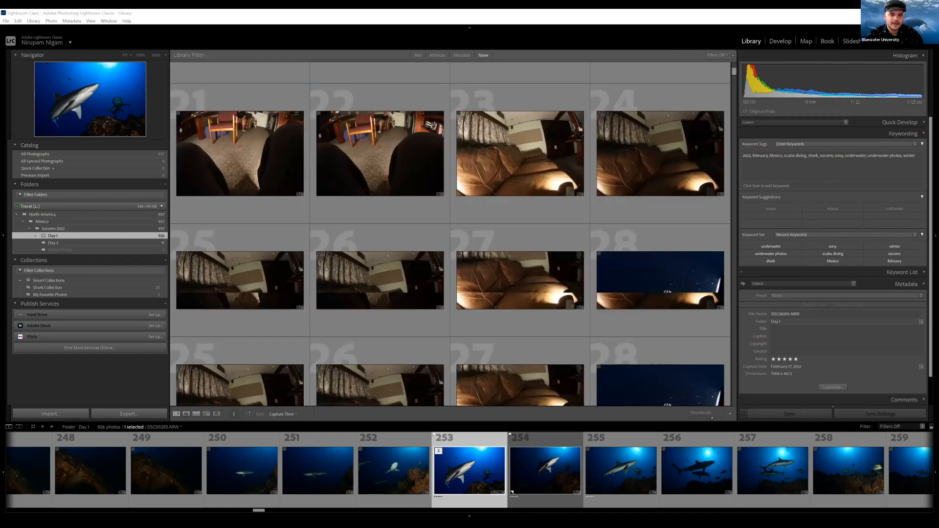
scroll(287, 172, "down", 4)
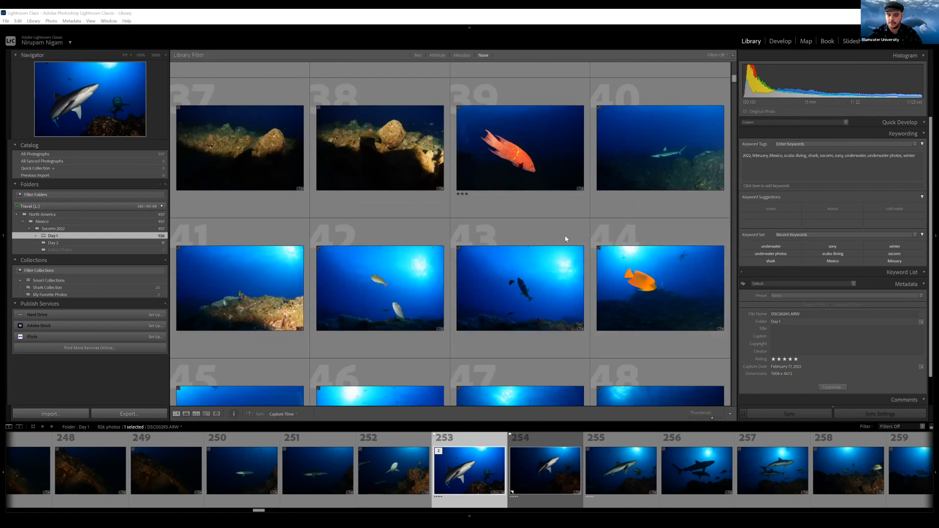
scroll(480, 179, "down", 4)
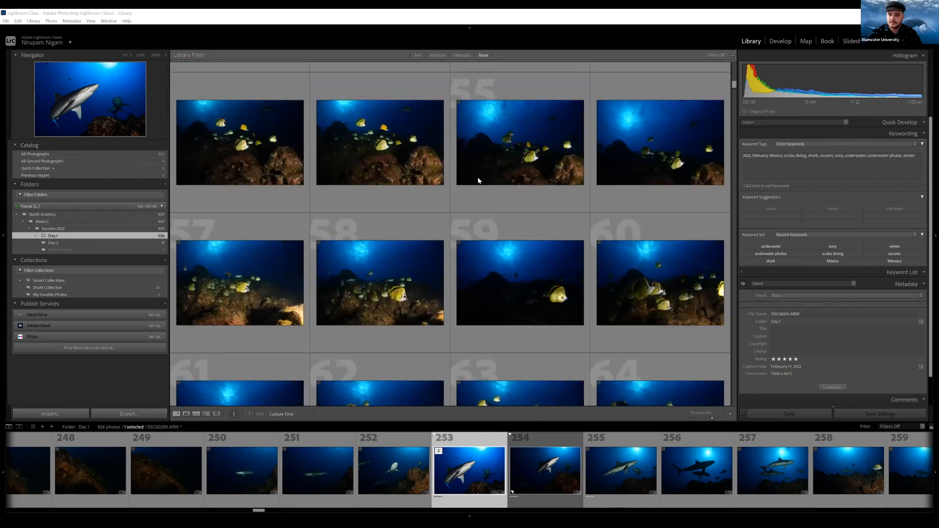
scroll(647, 272, "down", 4)
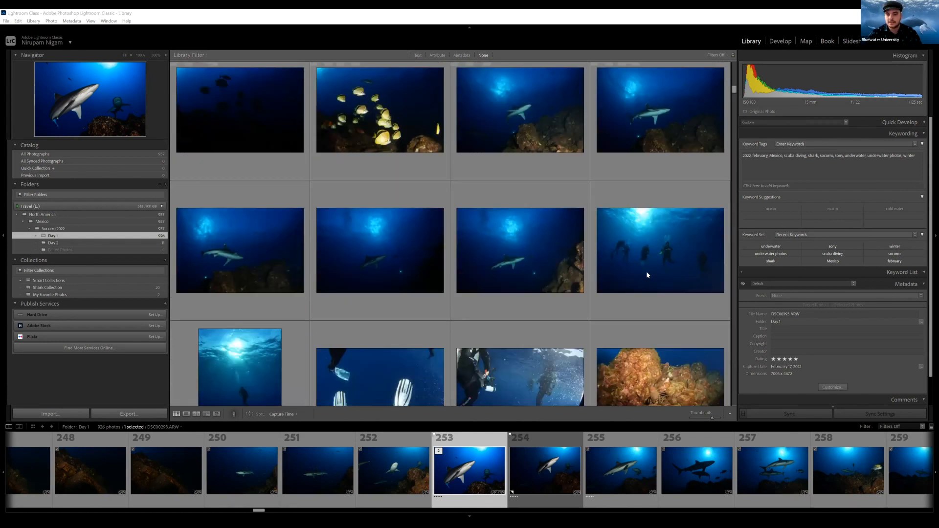
scroll(647, 271, "down", 10)
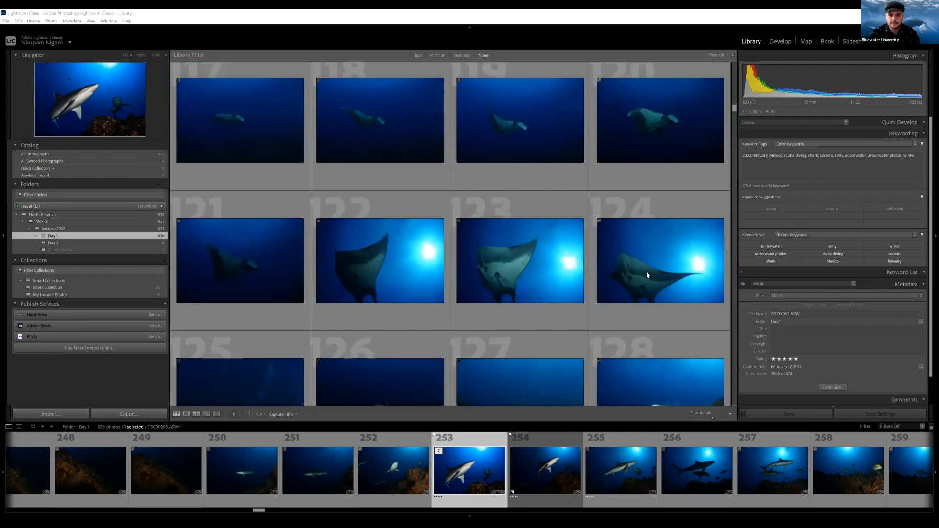
scroll(646, 271, "down", 5)
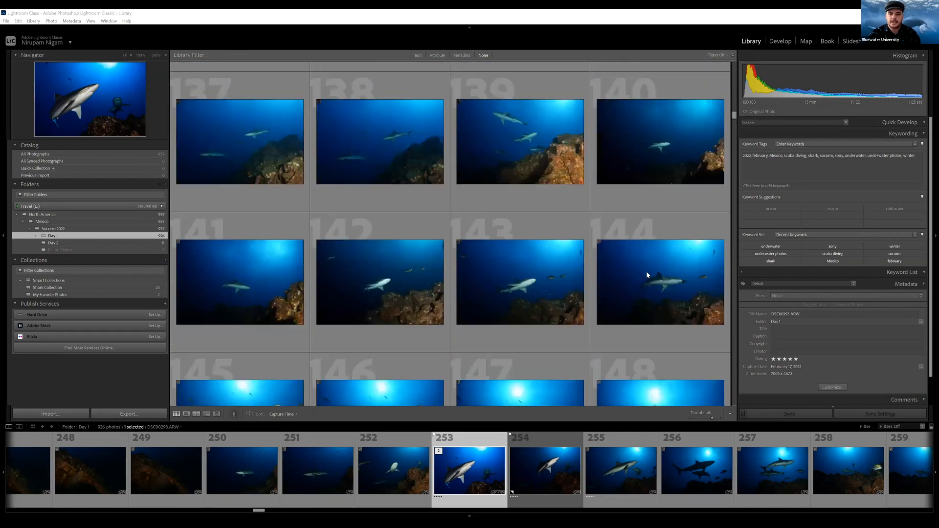
scroll(647, 275, "down", 3)
scroll(646, 274, "down", 5)
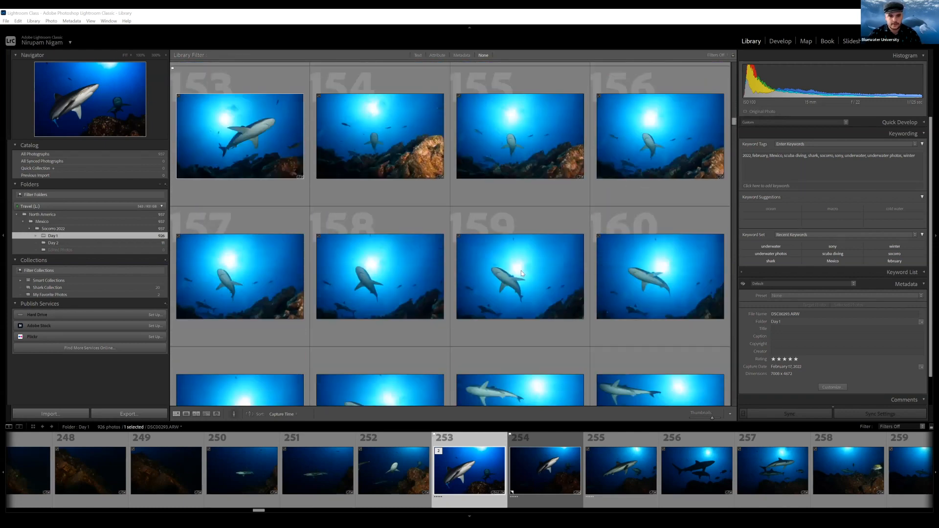
scroll(514, 257, "down", 8)
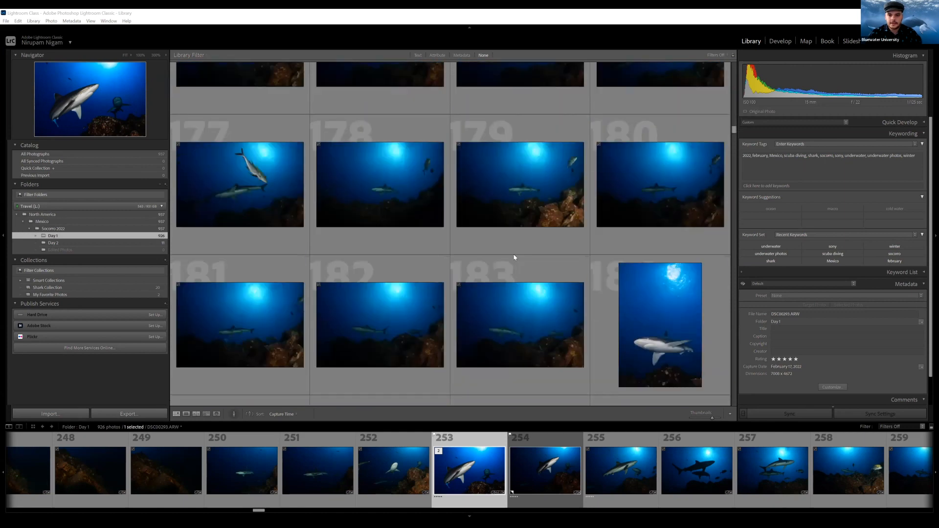
scroll(514, 257, "down", 5)
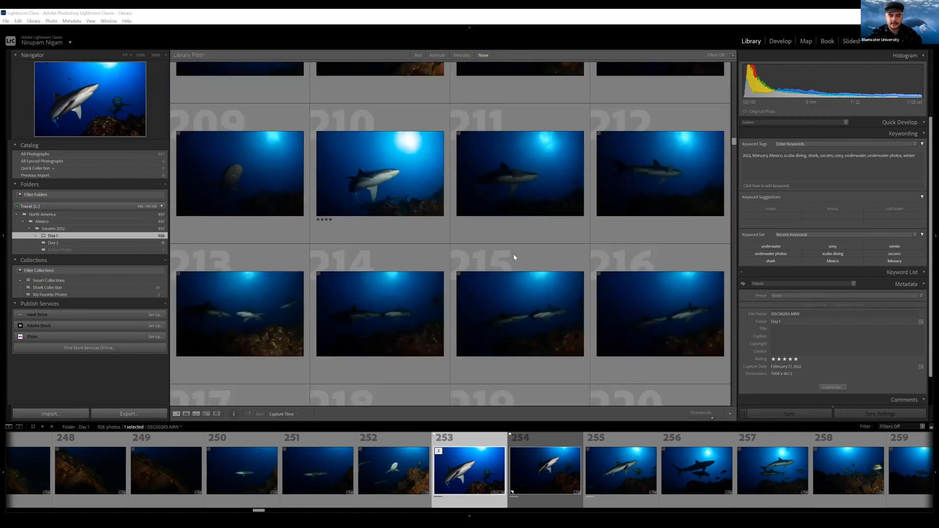
scroll(514, 257, "down", 4)
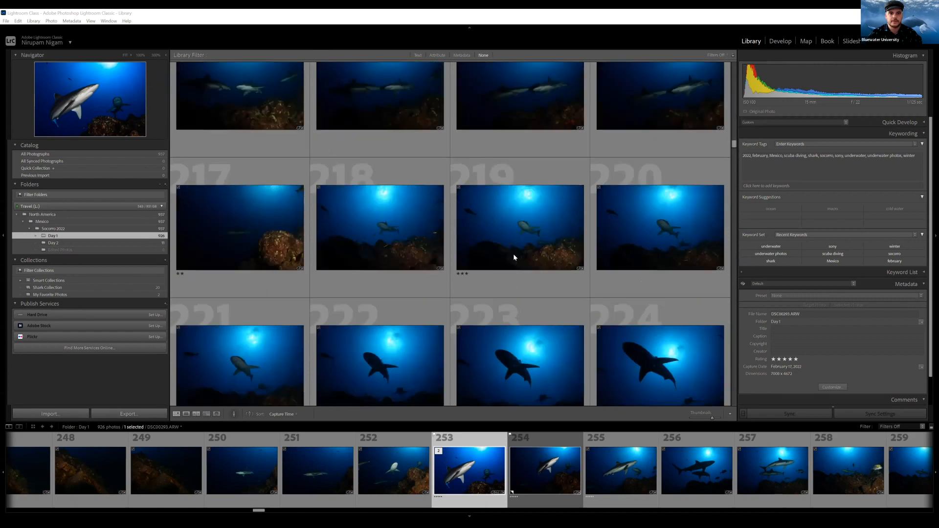
scroll(514, 258, "down", 15)
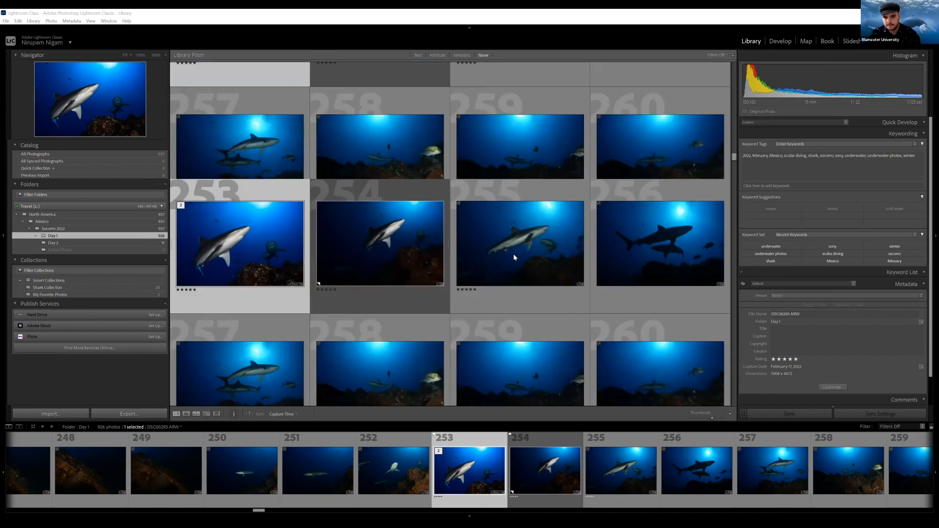
scroll(513, 253, "up", 10)
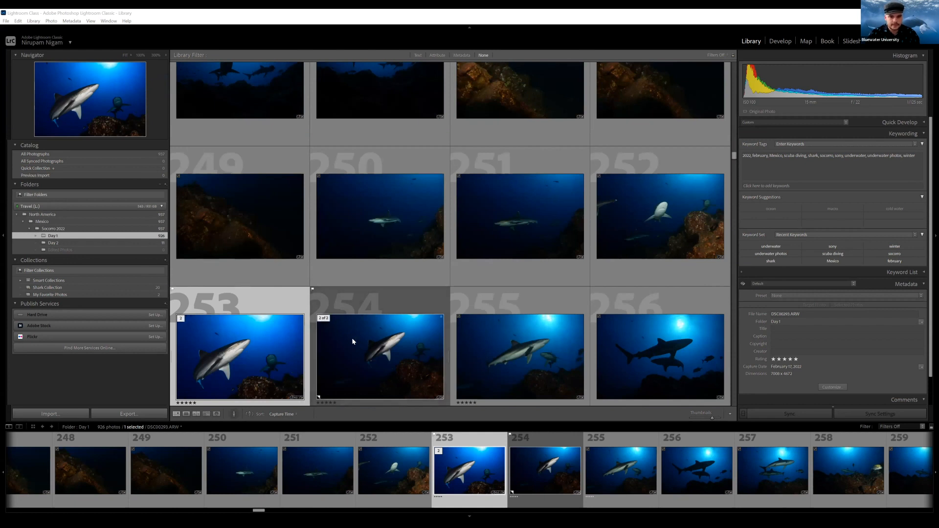
left_click(363, 342)
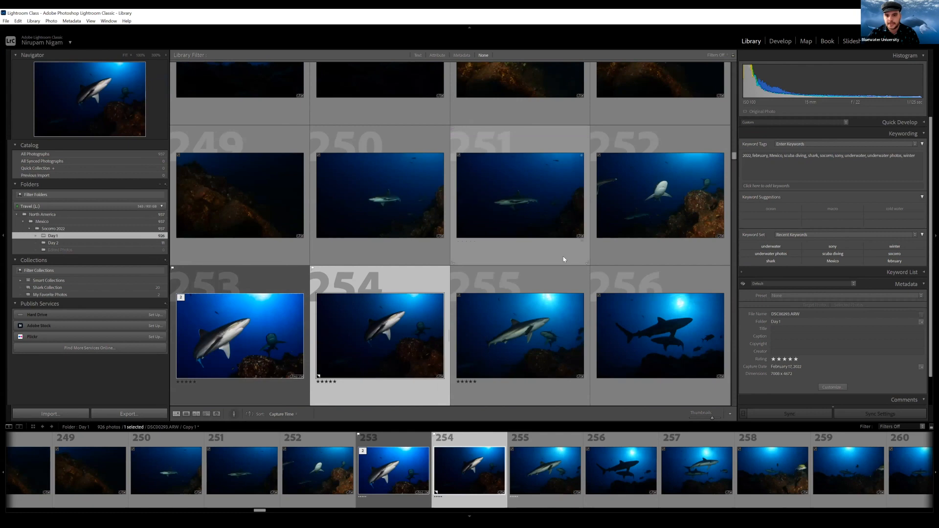
Step: Examine the Day 1 thumbnails that follow the selected shark photo, through the manta, whale, diver and reef shots
scroll(563, 256, "down", 3)
scroll(563, 259, "down", 6)
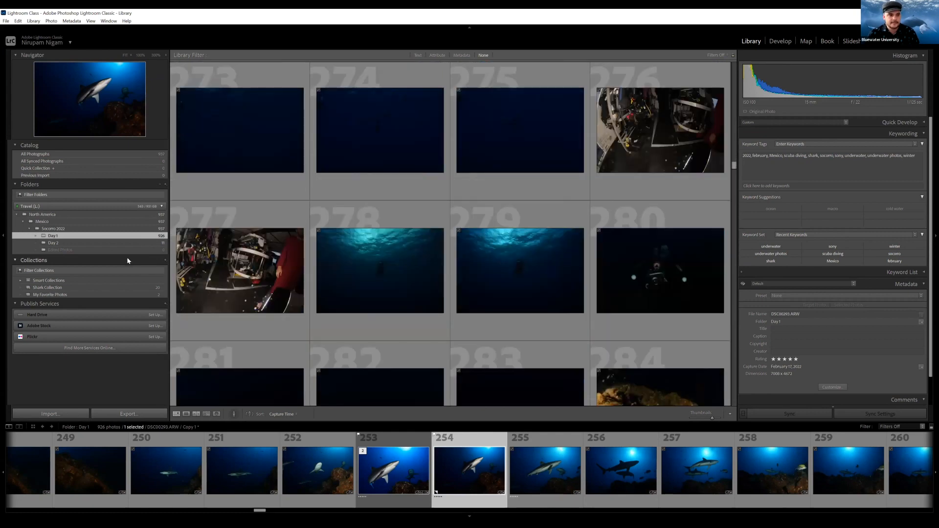
scroll(430, 277, "down", 2)
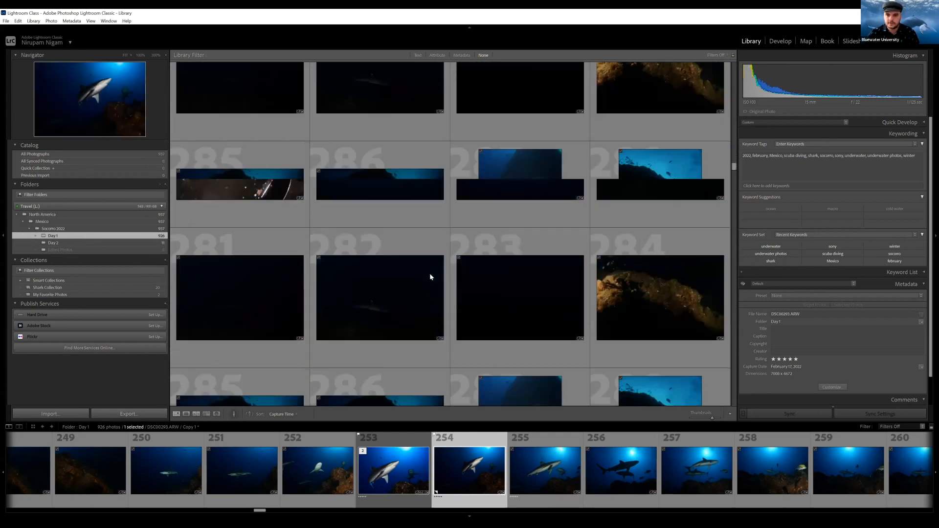
scroll(430, 275, "down", 20)
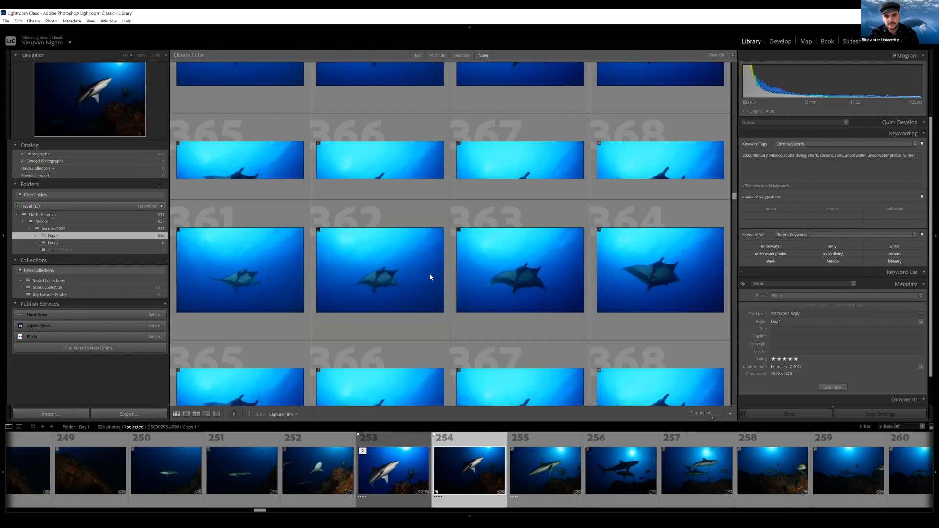
scroll(429, 277, "down", 5)
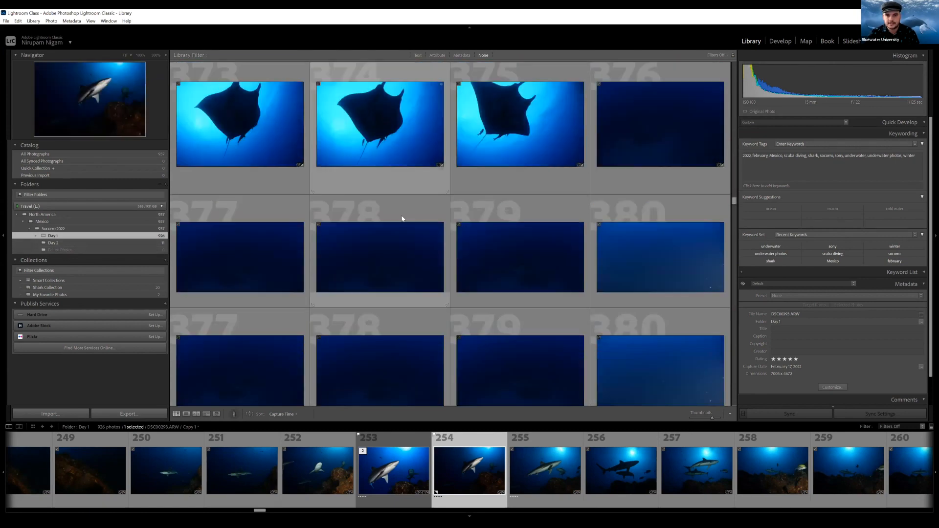
scroll(402, 218, "down", 12)
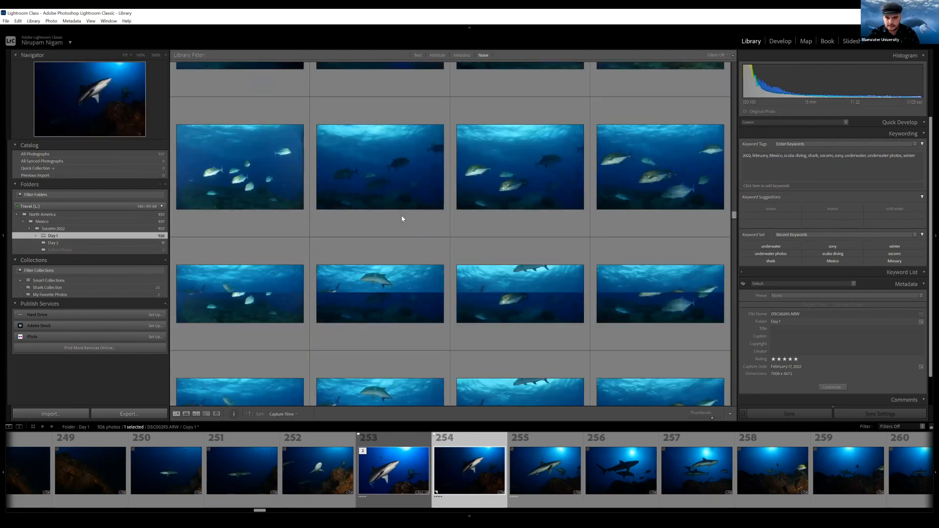
scroll(402, 219, "down", 3)
scroll(402, 219, "down", 20)
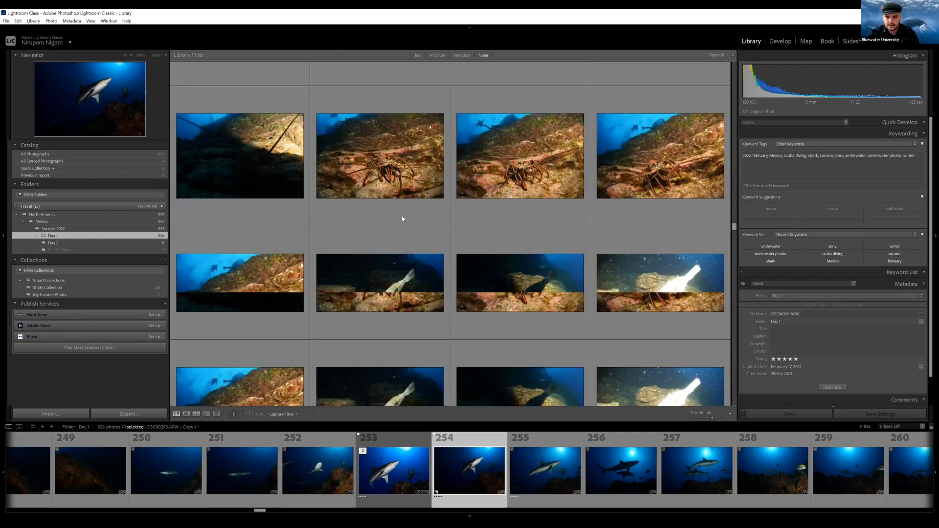
scroll(402, 222, "down", 20)
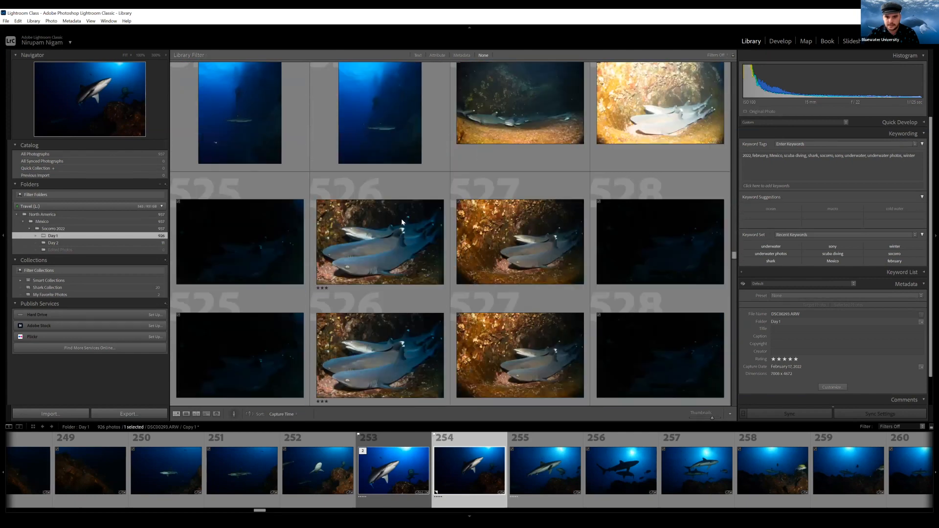
scroll(402, 222, "down", 20)
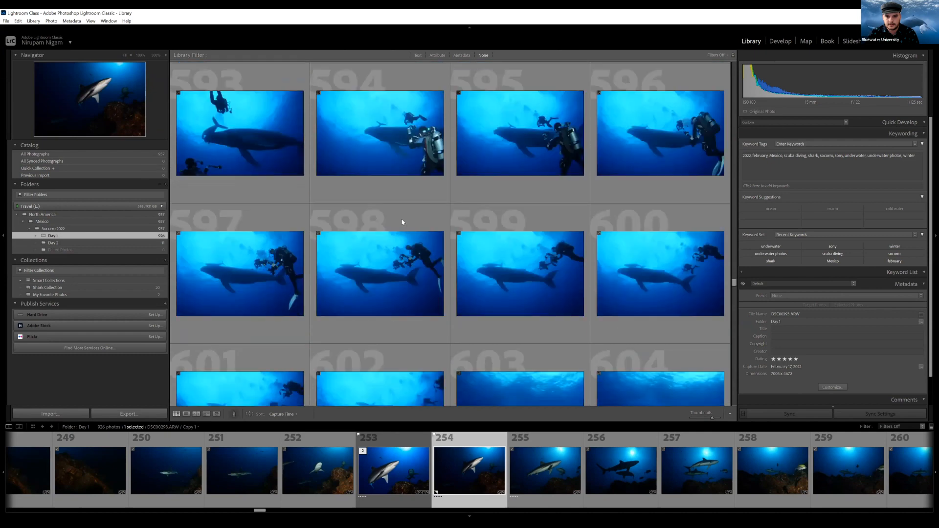
scroll(402, 222, "down", 20)
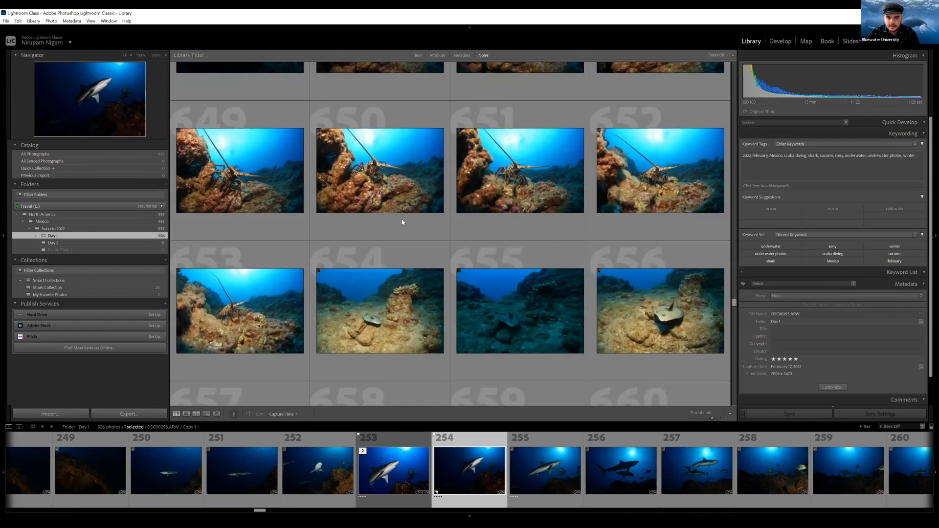
scroll(402, 222, "down", 15)
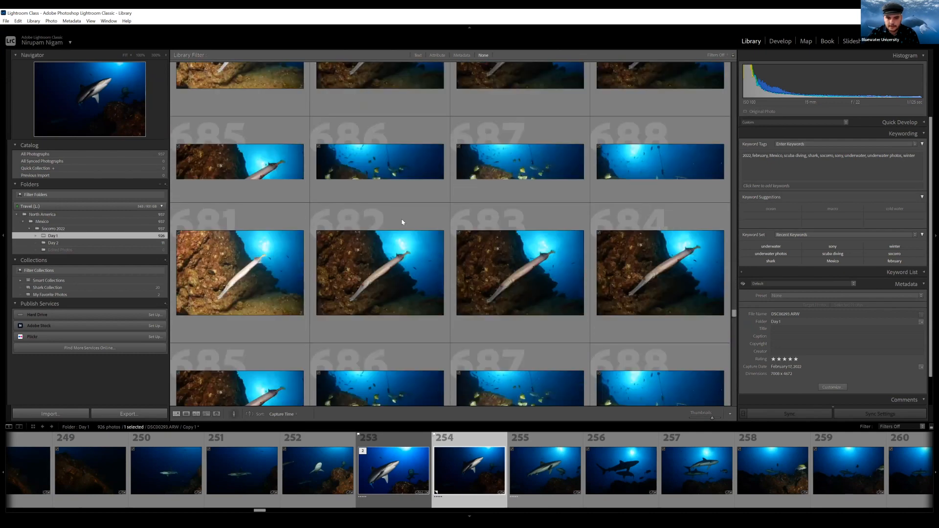
scroll(402, 222, "down", 15)
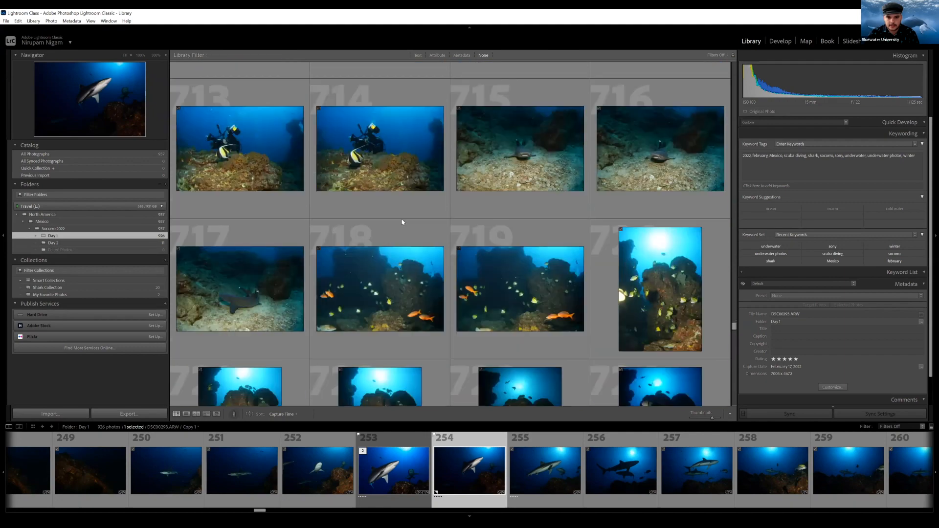
scroll(402, 222, "down", 15)
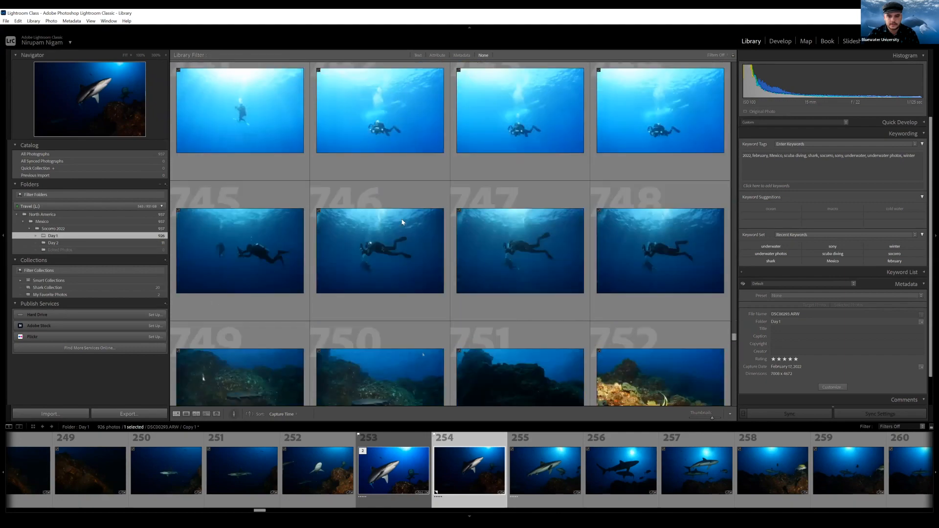
scroll(402, 222, "down", 15)
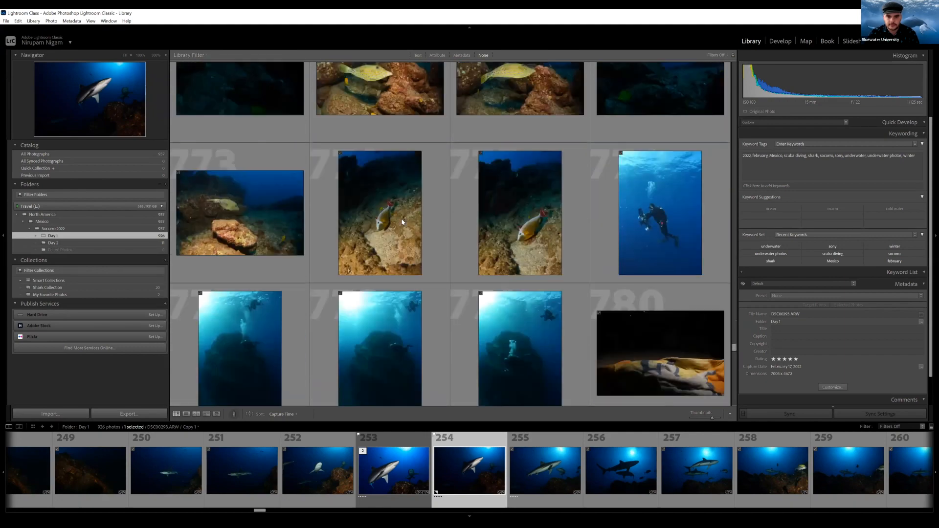
scroll(402, 222, "down", 8)
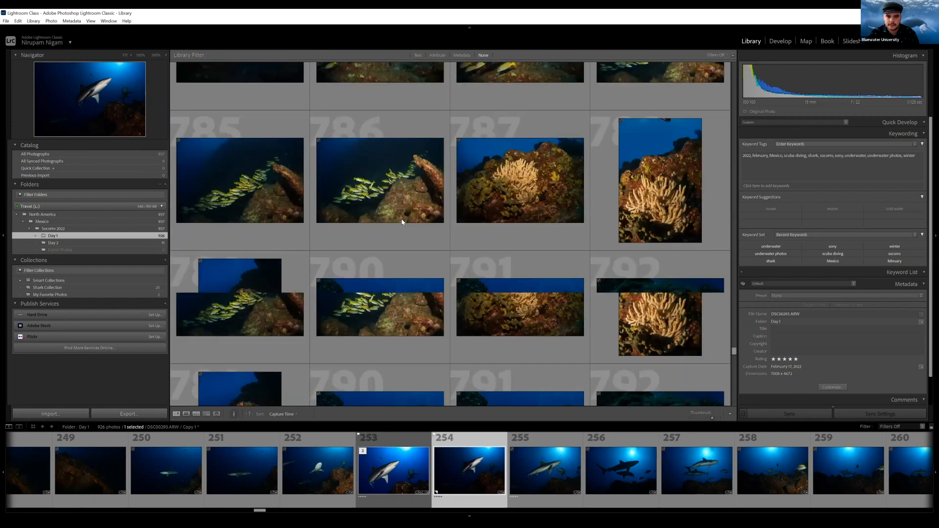
Step: Review the Day 1 thumbnails backwards from the coral shots around number 785 to the lobster and ray photos around number 650
scroll(399, 215, "up", 15)
scroll(399, 215, "up", 10)
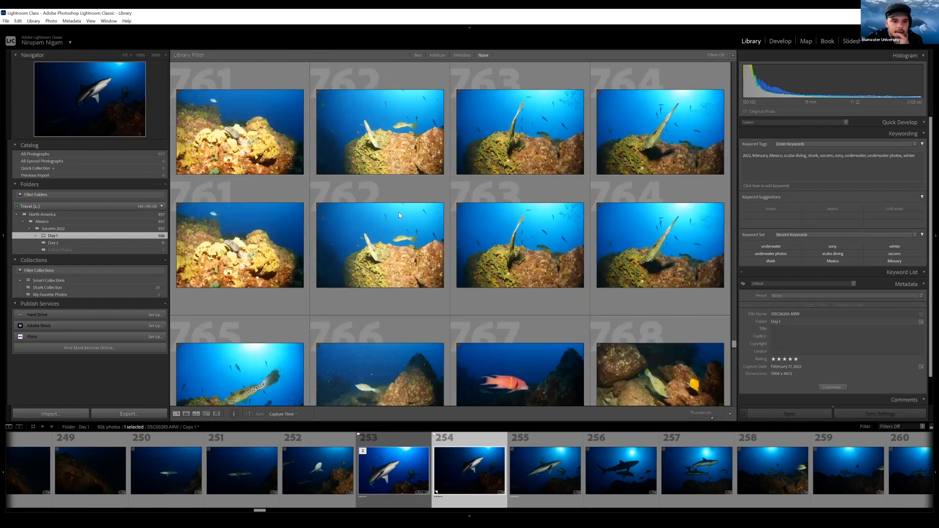
scroll(399, 215, "up", 8)
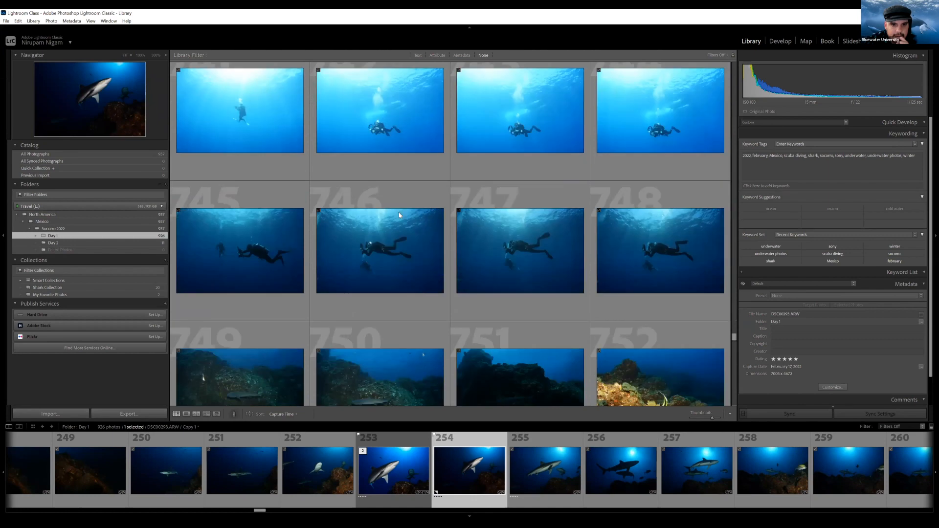
scroll(399, 215, "up", 12)
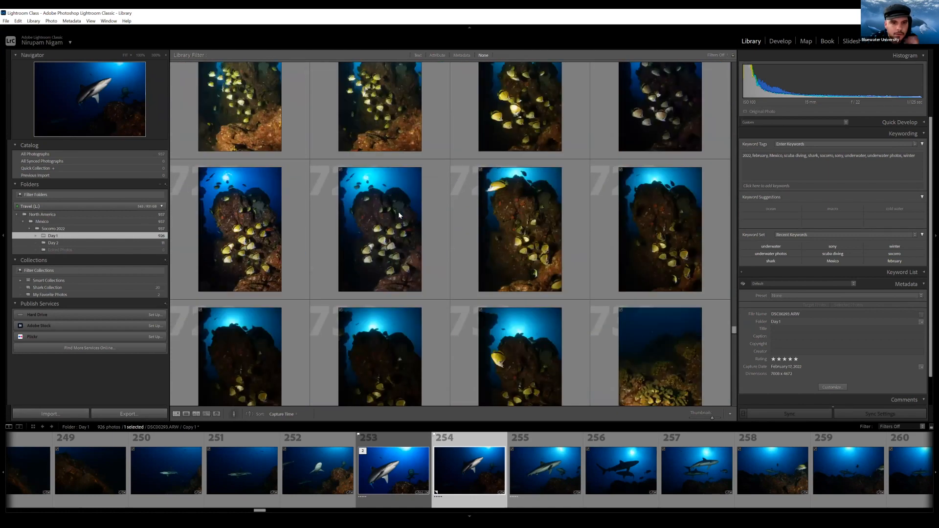
scroll(399, 215, "up", 6)
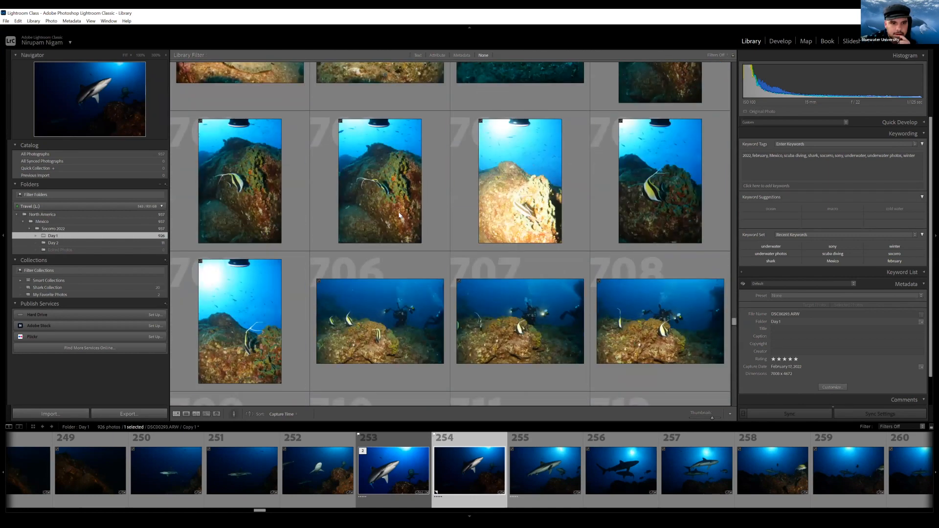
scroll(399, 215, "up", 12)
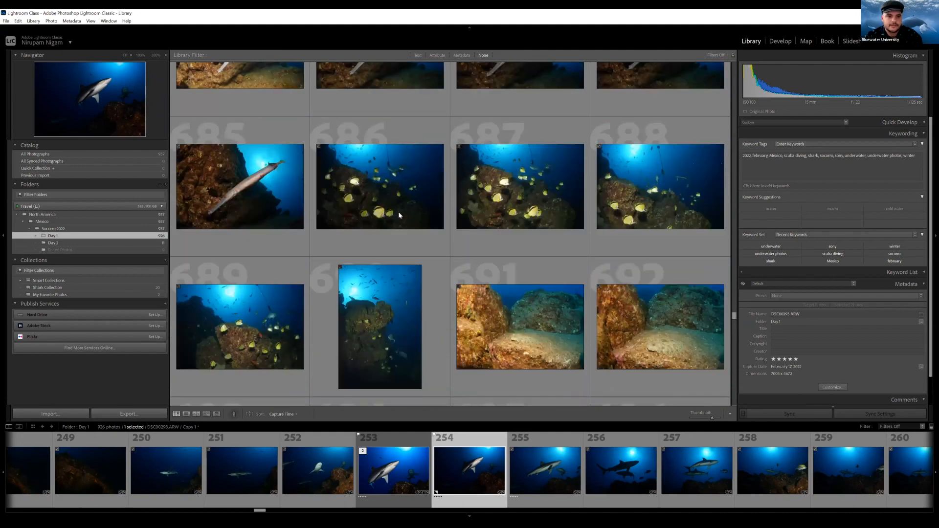
scroll(399, 215, "up", 10)
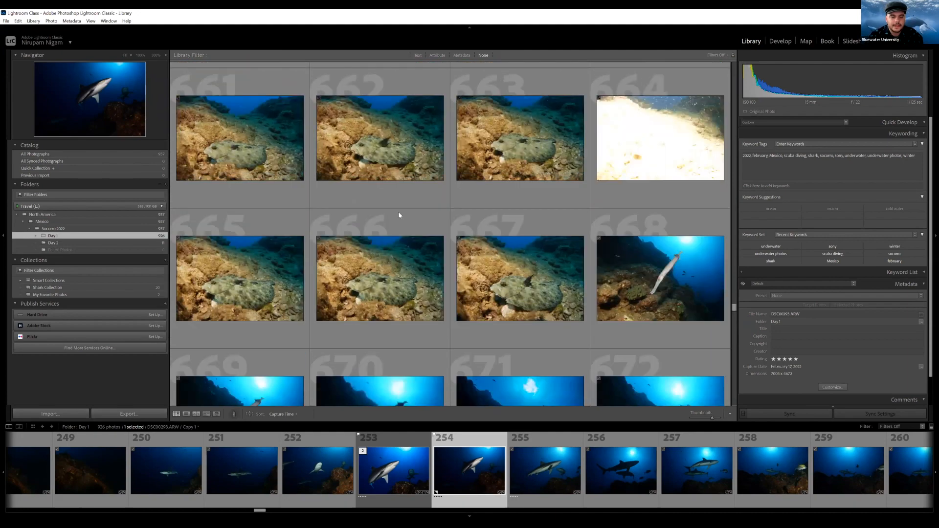
scroll(399, 215, "up", 6)
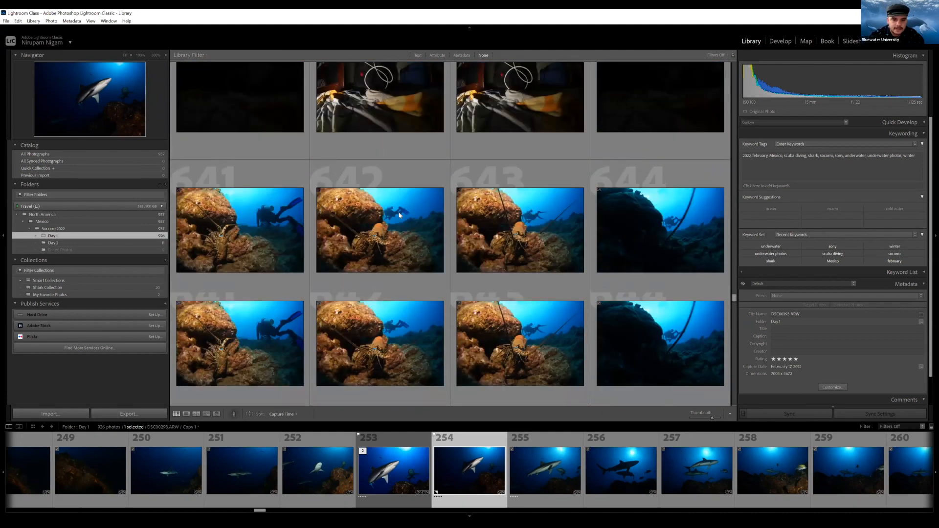
scroll(399, 215, "down", 3)
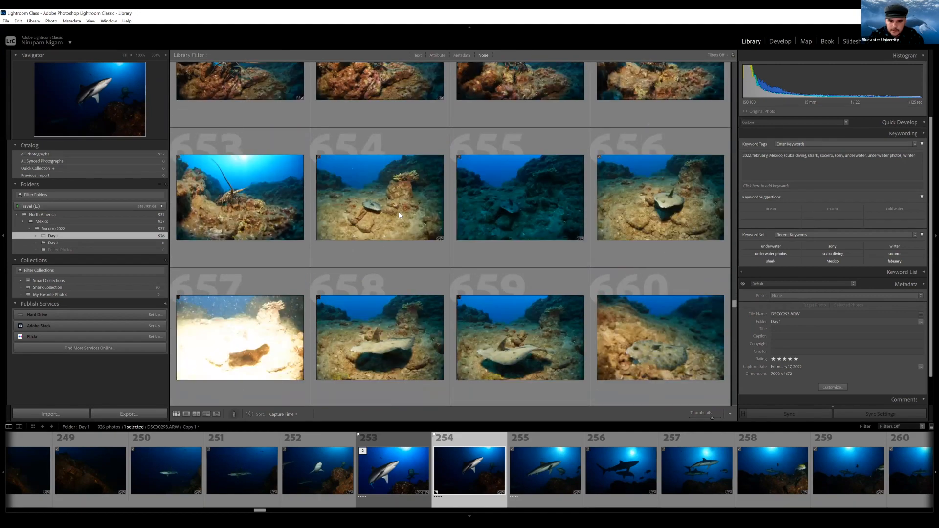
Step: Look over the edited humpback whale shots 611 and 613, and flag raw photo 614 beside them as a pick
scroll(399, 215, "down", 10)
scroll(399, 215, "down", 2)
scroll(407, 178, "up", 15)
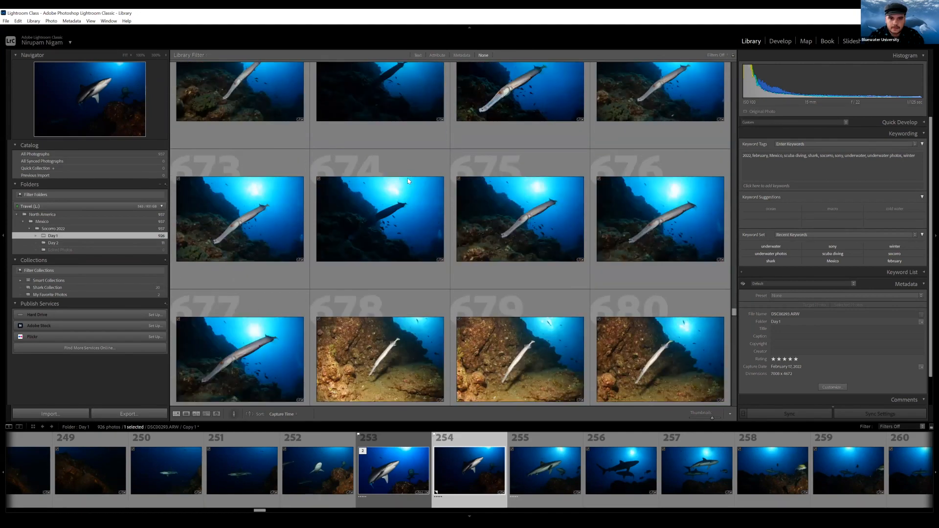
scroll(407, 181, "down", 6)
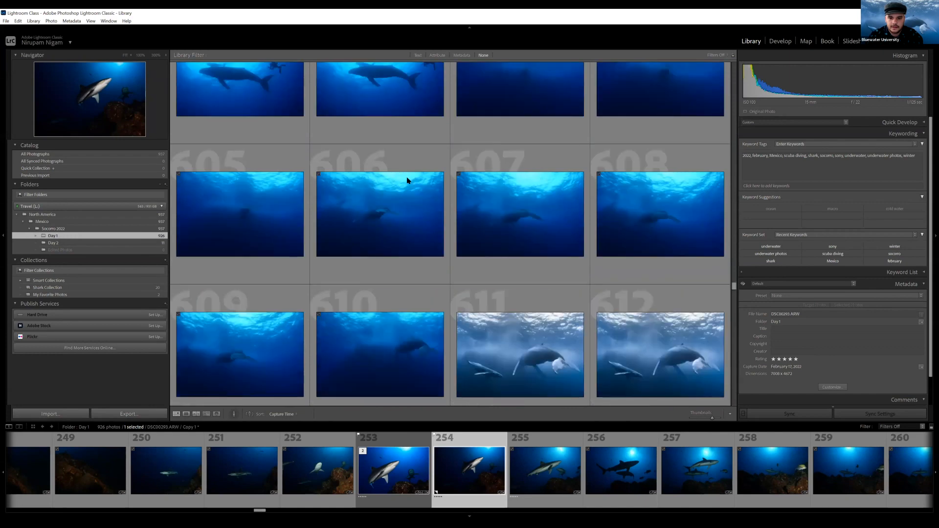
scroll(407, 181, "down", 2)
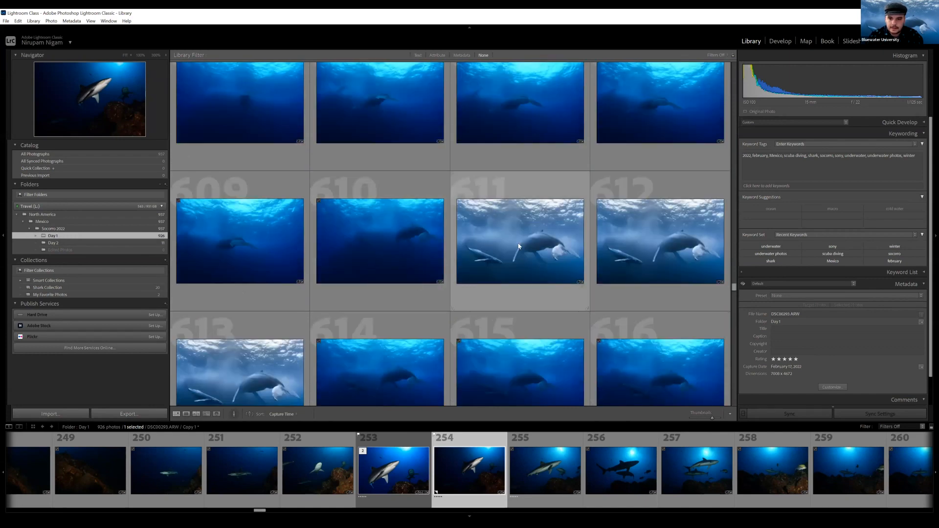
left_click(494, 247)
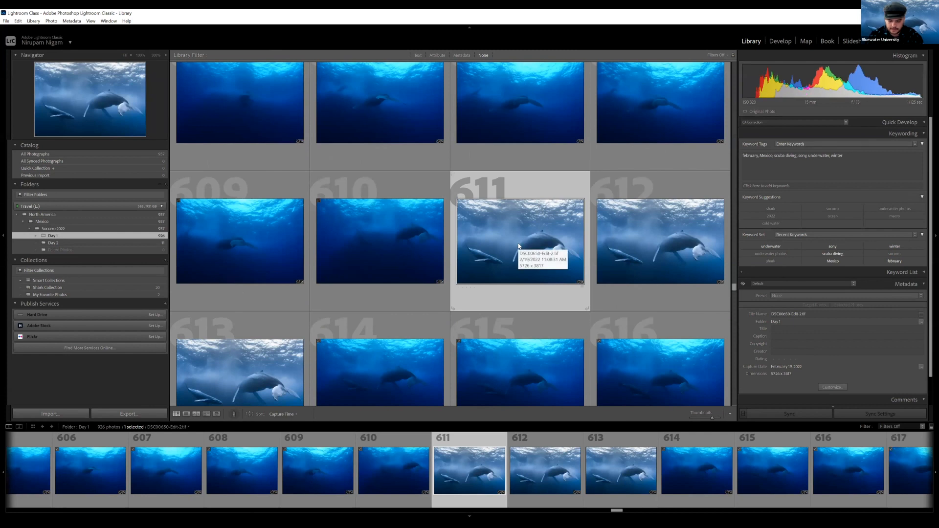
left_click(225, 380)
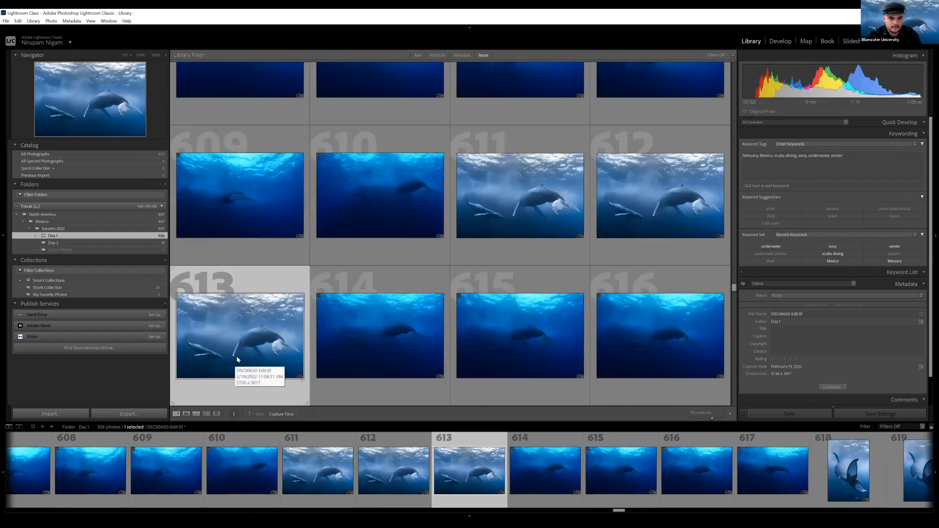
left_click(398, 331)
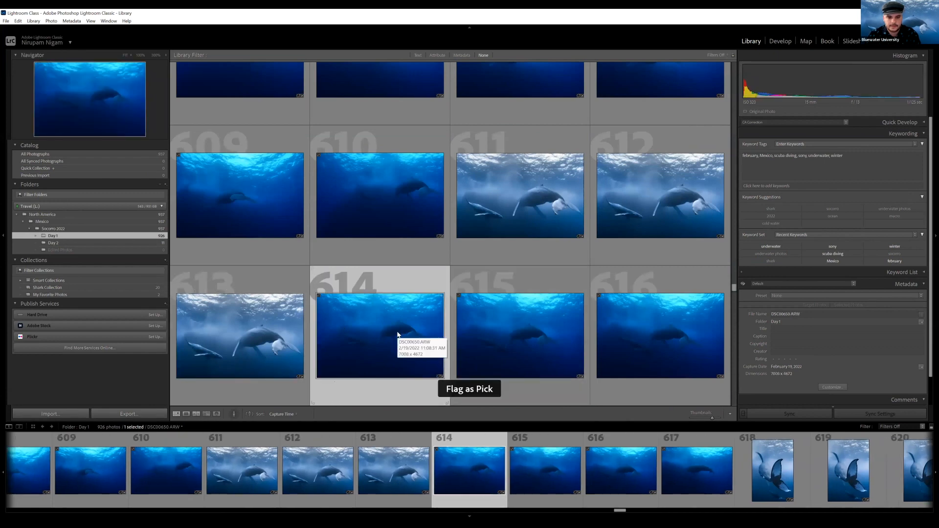
Step: Flag photo 544, the unedited vertical raw shot of the schooling fish, as a pick
scroll(469, 259, "up", 8)
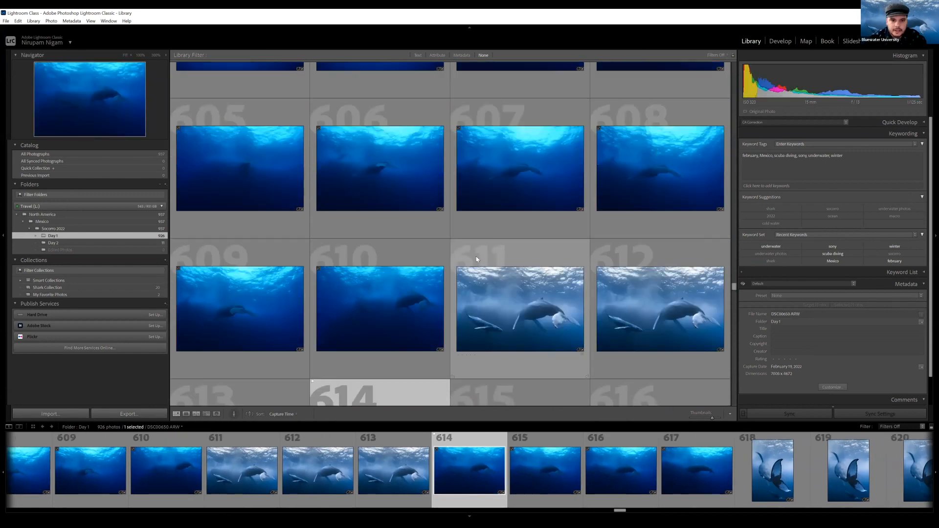
scroll(477, 259, "up", 10)
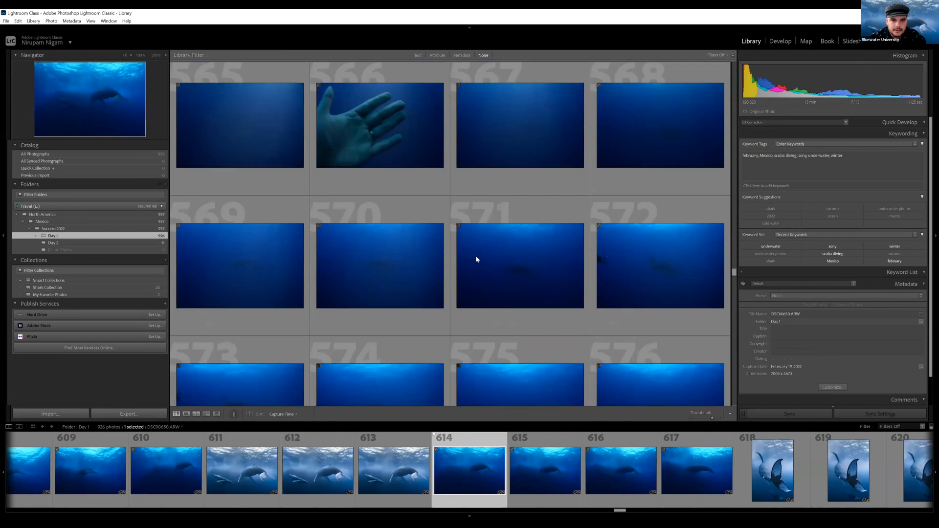
scroll(477, 259, "up", 3)
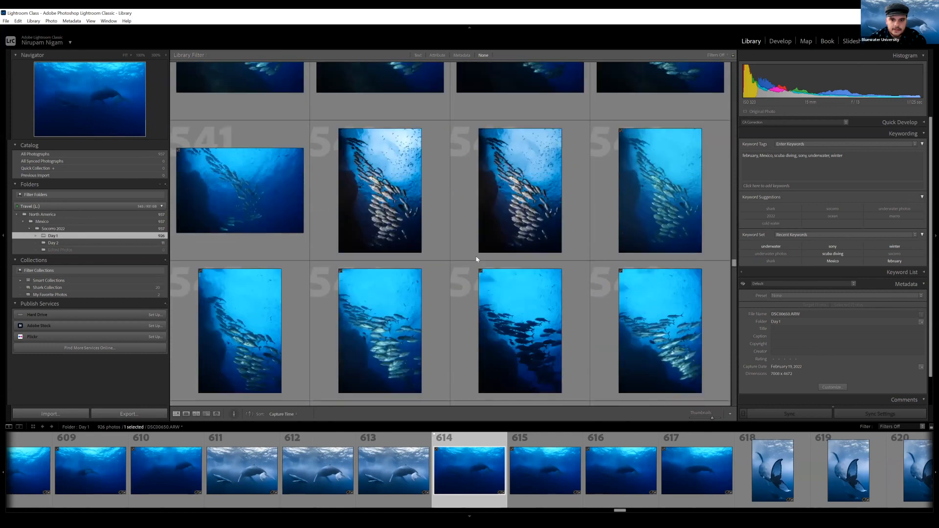
left_click(635, 194)
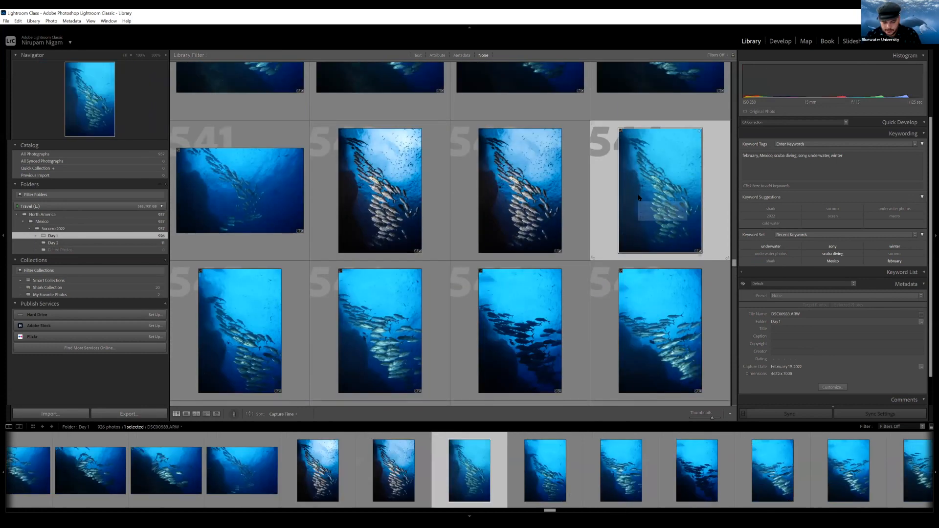
key("p")
Step: Examine the Day 1 thumbnails backwards from the schooling fish to the early shark shots, and select photo 185
scroll(561, 224, "up", 5)
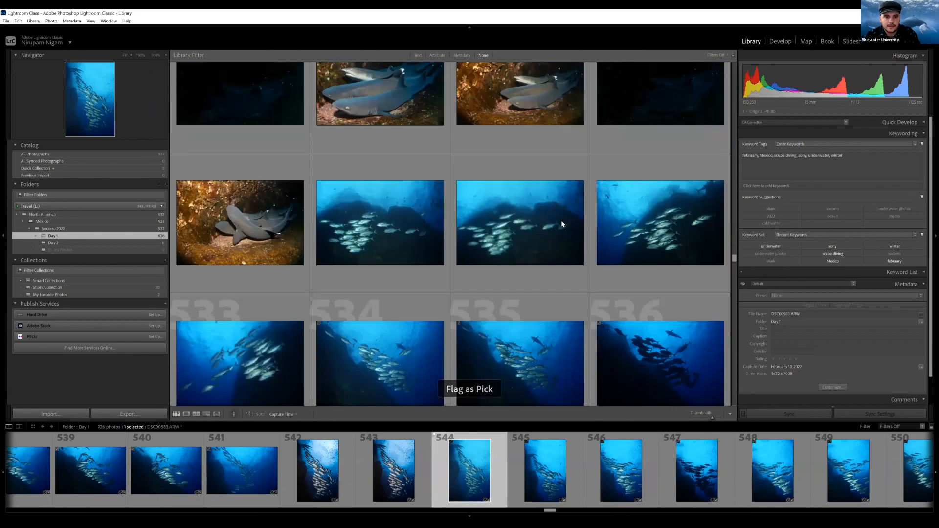
scroll(562, 224, "up", 8)
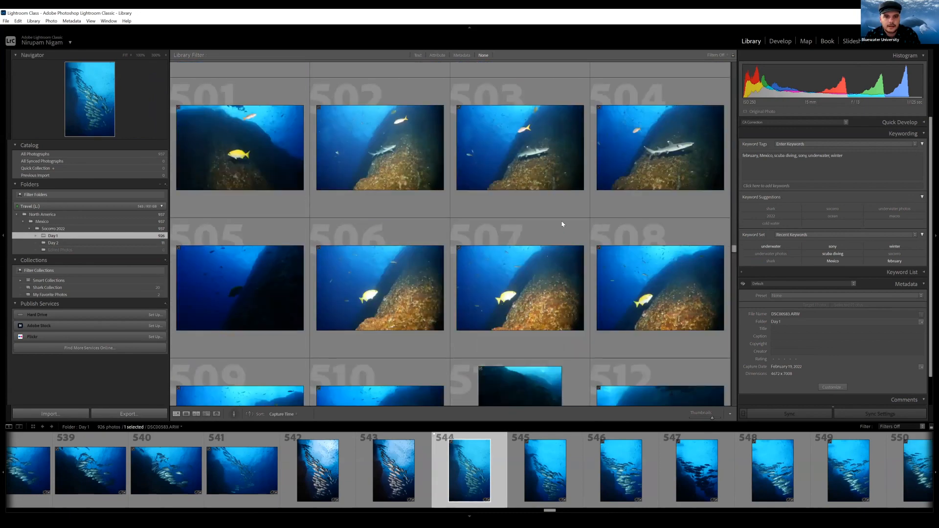
scroll(562, 228, "up", 15)
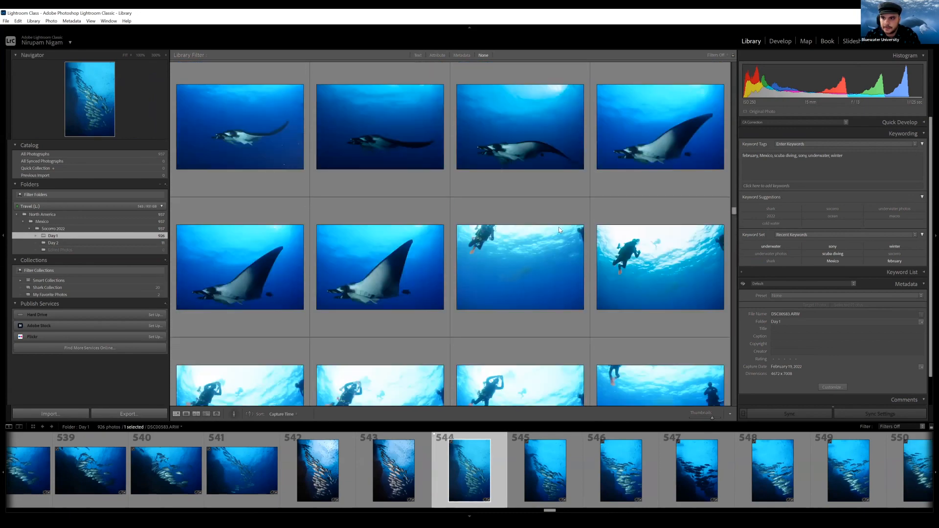
scroll(559, 230, "up", 20)
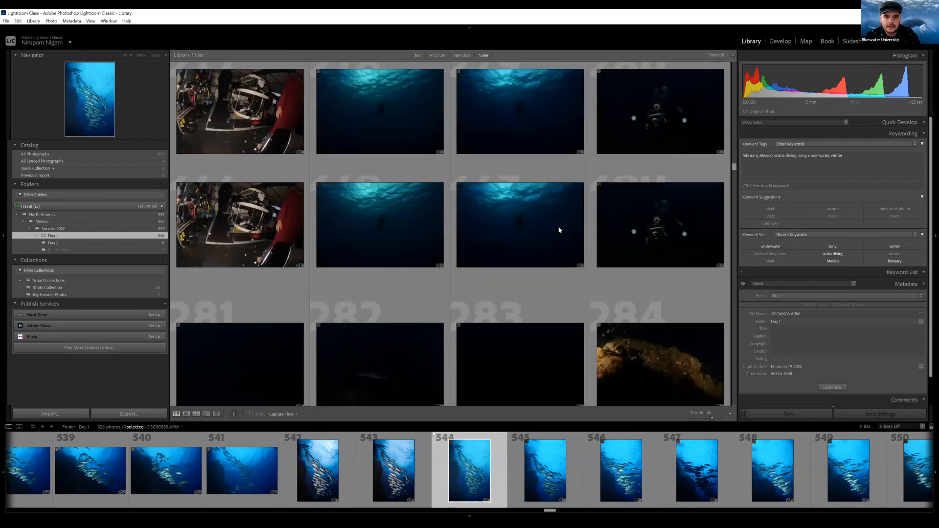
scroll(559, 229, "up", 5)
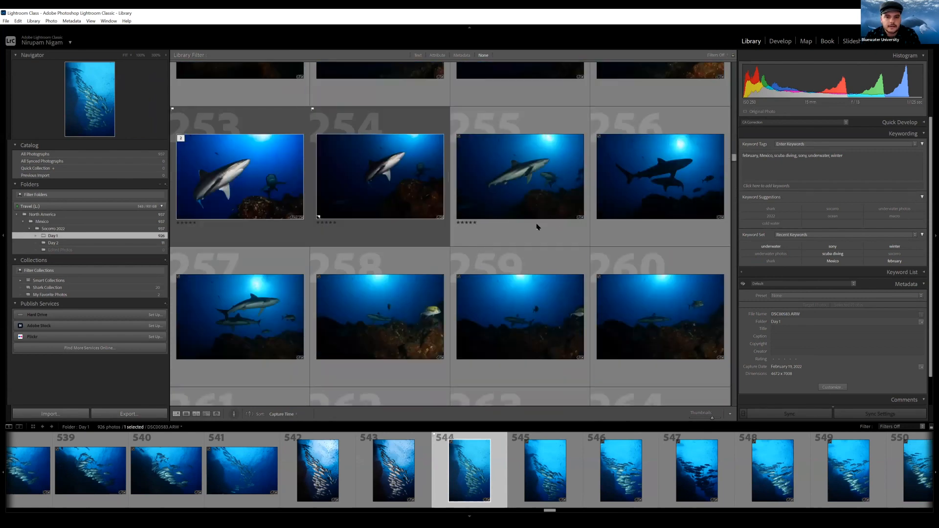
scroll(537, 227, "up", 2)
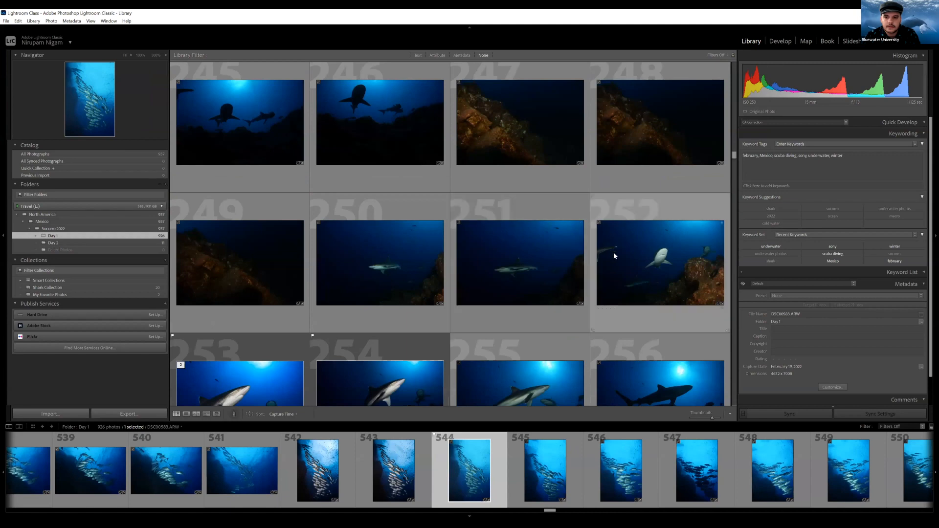
scroll(615, 255, "up", 10)
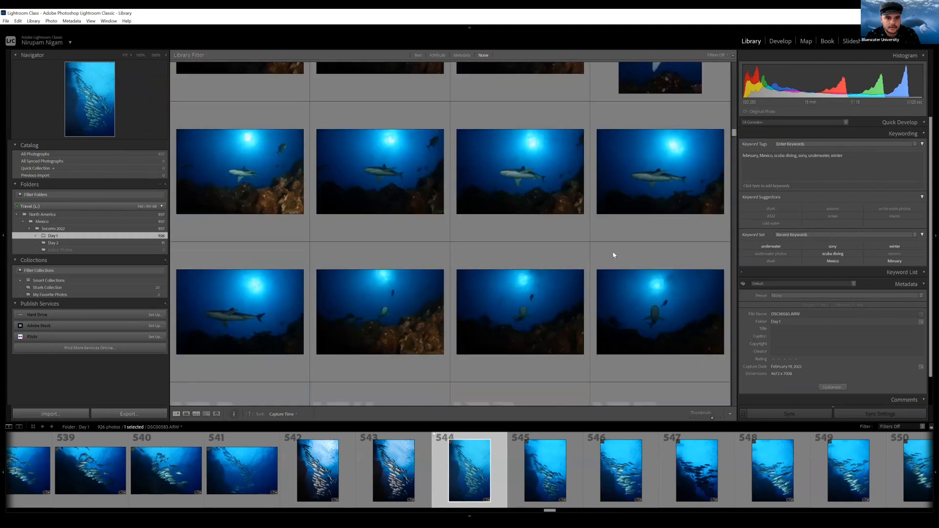
scroll(614, 255, "up", 3)
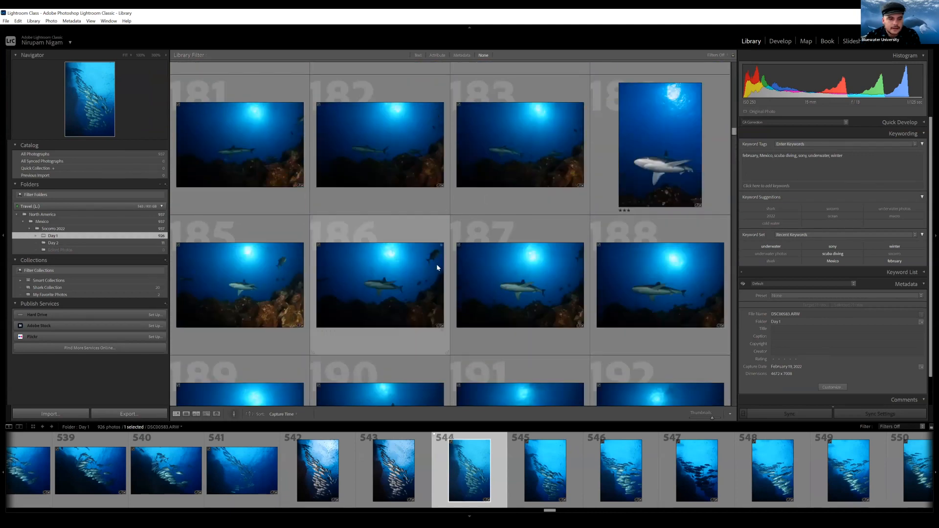
left_click(260, 271)
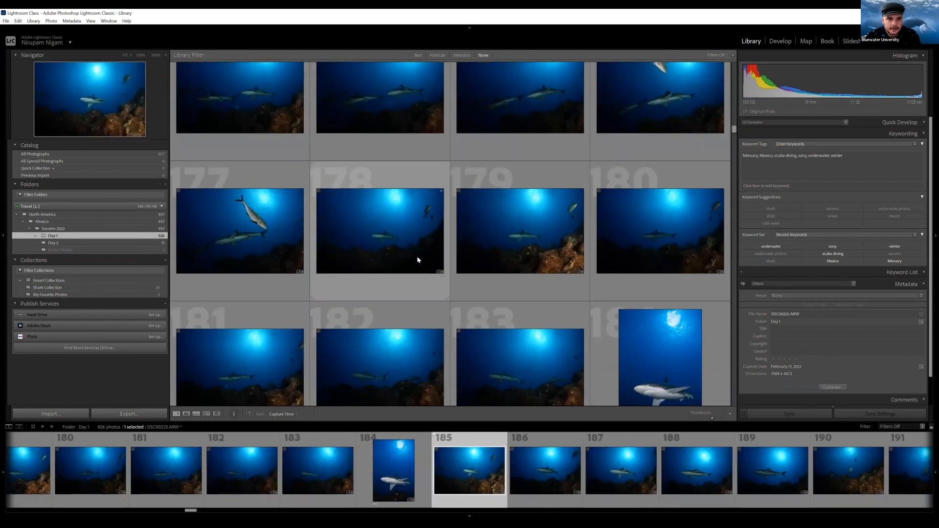
Step: Flag photo 166, the bright shot of several sharks beneath the sun, as a pick
scroll(418, 259, "up", 6)
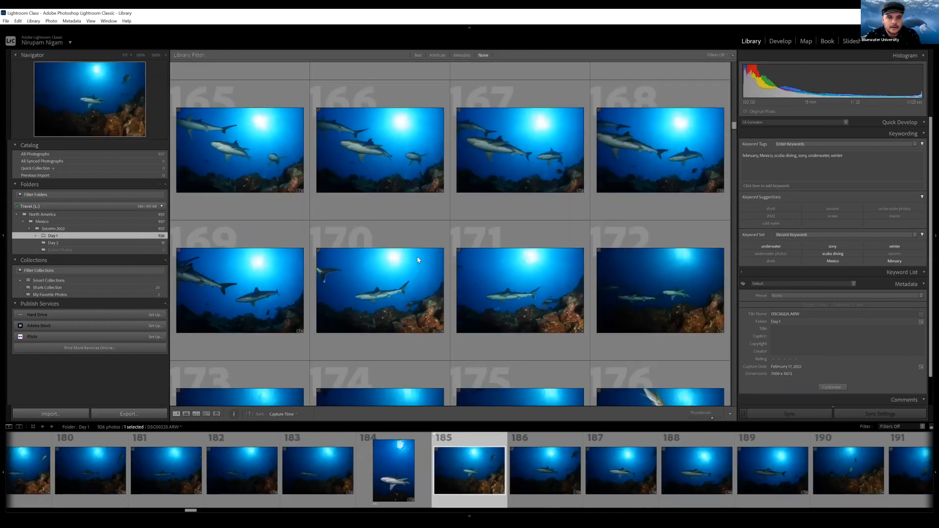
scroll(418, 260, "up", 2)
left_click(404, 259)
key("p")
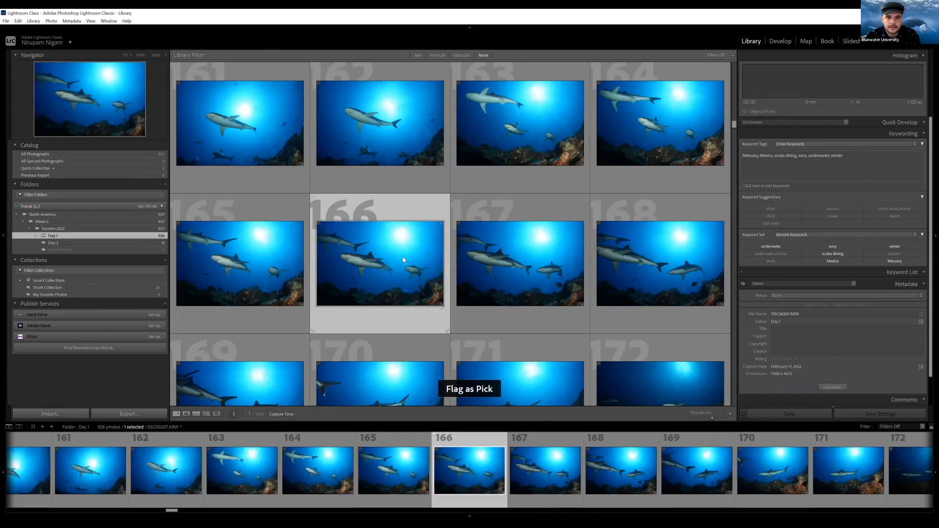
Step: Flag photo 139, the shot of sharks swimming above the lit rock, as a pick
scroll(404, 260, "up", 12)
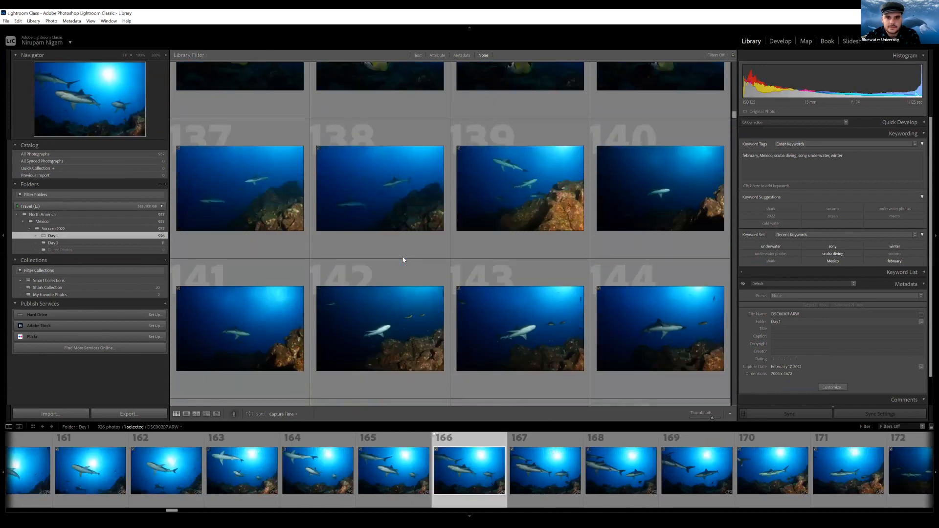
scroll(404, 260, "up", 2)
left_click(506, 279)
key("p")
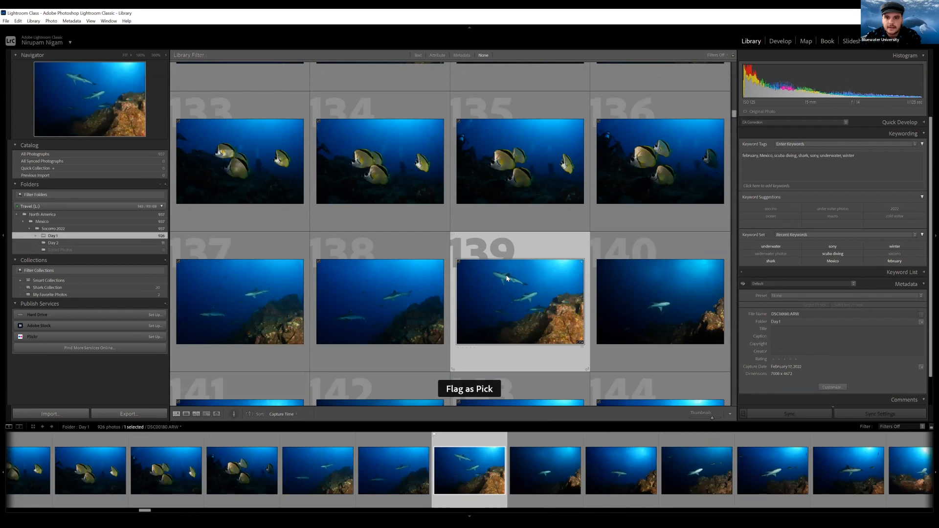
Step: Flag the two dark blue shark shots, photos 71 and 67, as picks
scroll(506, 278, "up", 5)
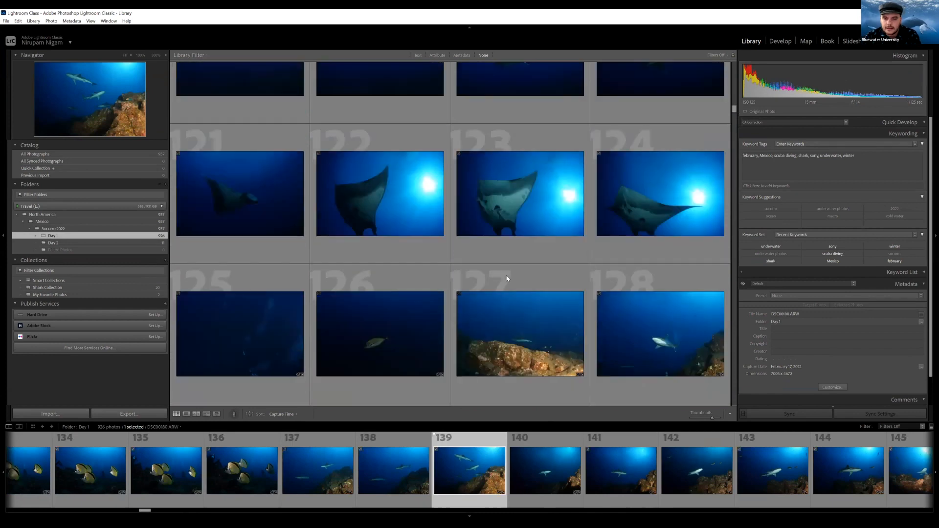
scroll(507, 279, "up", 12)
scroll(507, 279, "up", 5)
scroll(506, 279, "up", 7)
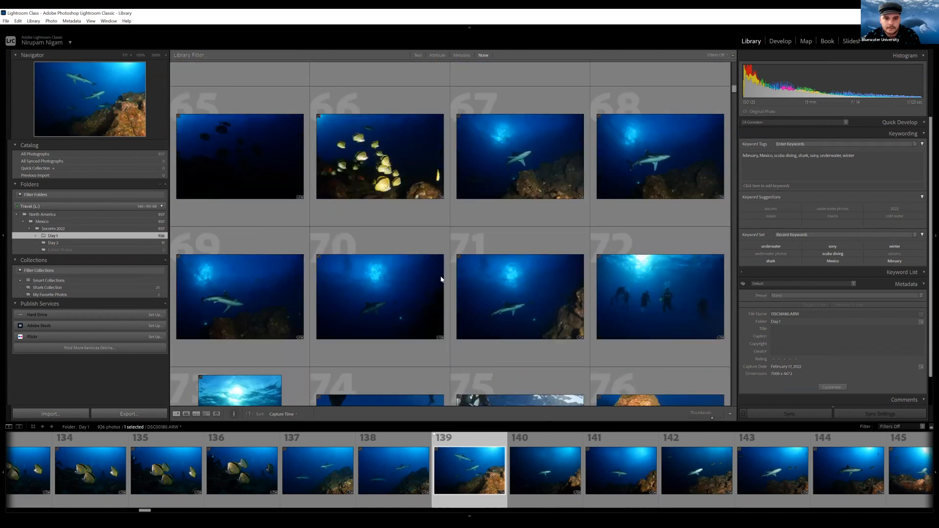
left_click(479, 283)
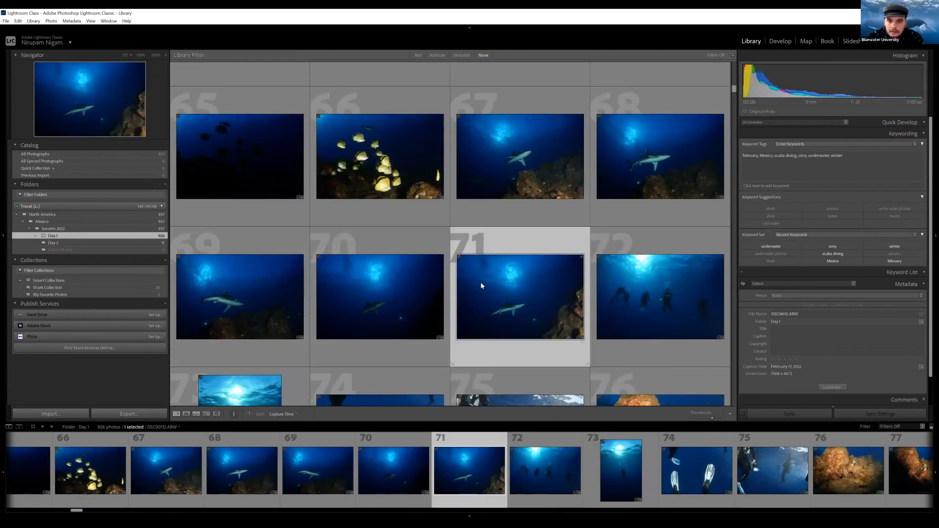
key("p")
left_click(524, 172)
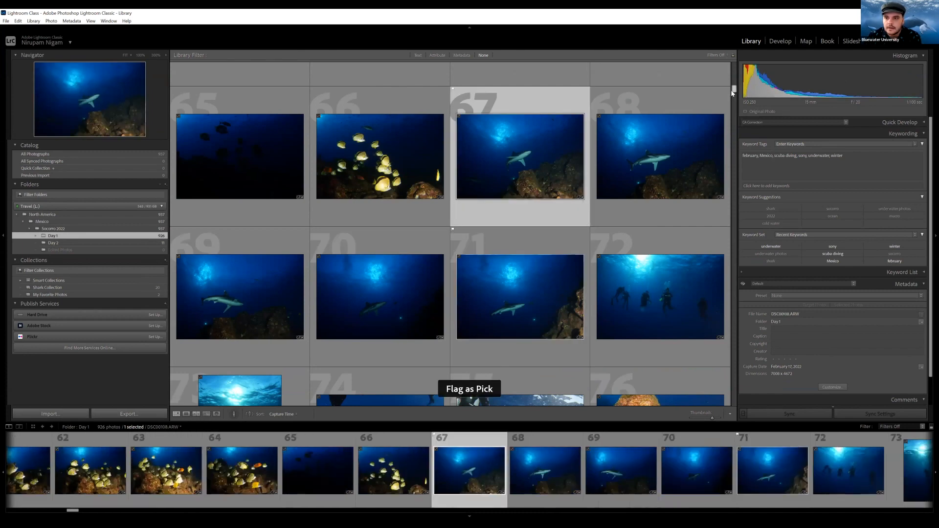
Step: Review the Day 1 thumbnails backwards from the octopus photos around number 865 to the shark photos around number 635
left_click_drag(734, 90, 712, 369)
scroll(712, 369, "down", 15)
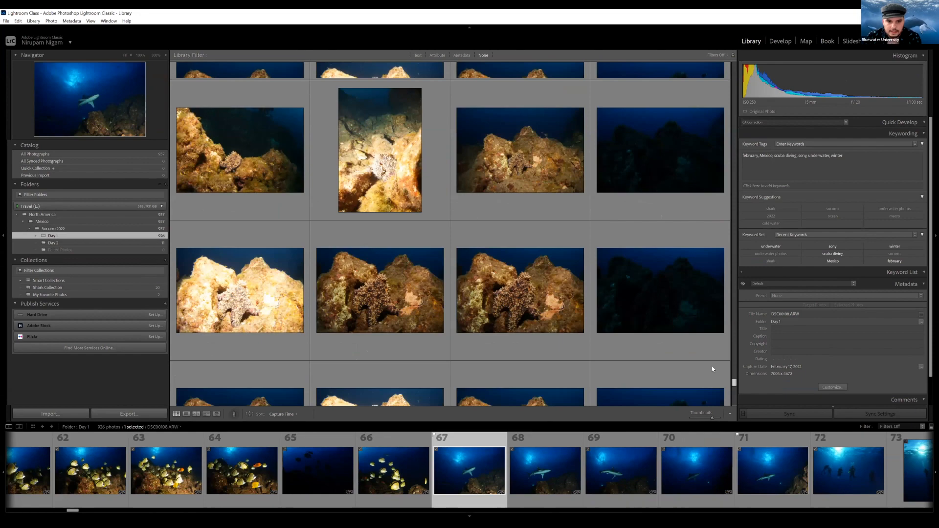
scroll(712, 369, "up", 10)
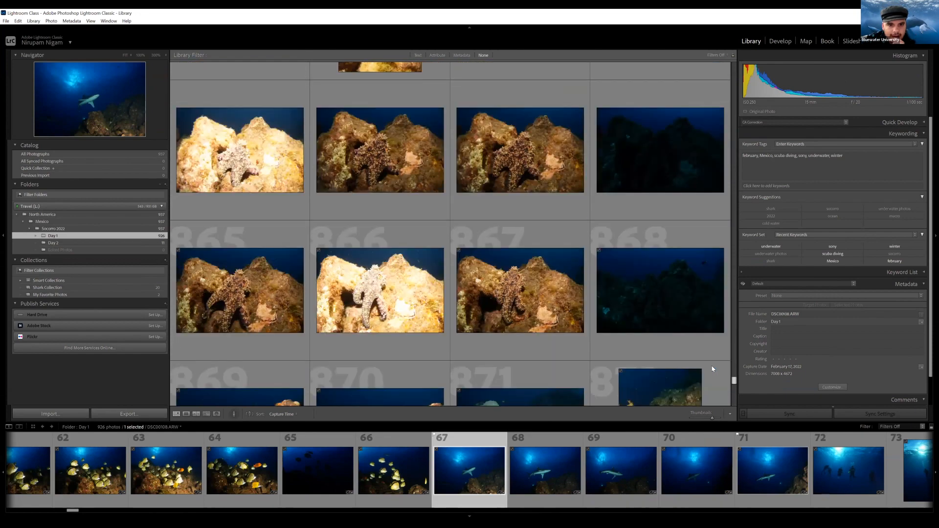
scroll(712, 371, "up", 10)
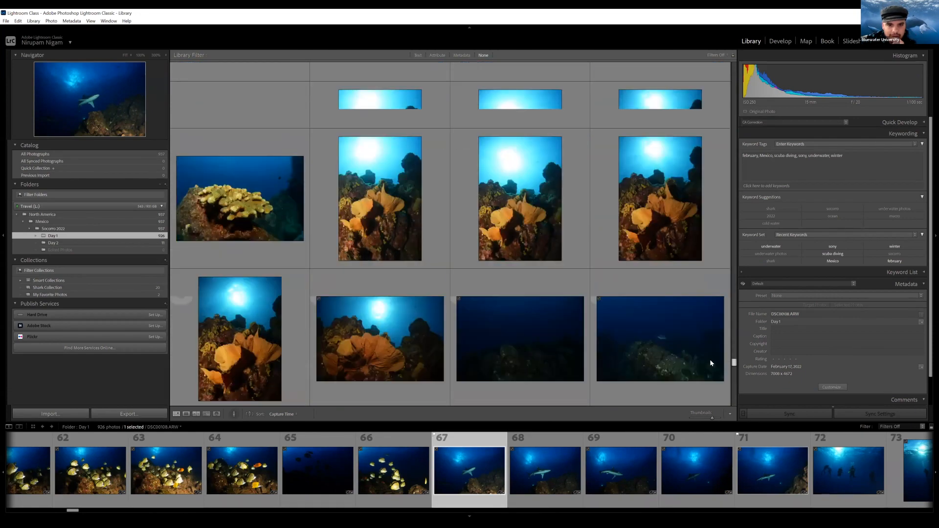
scroll(709, 347, "up", 10)
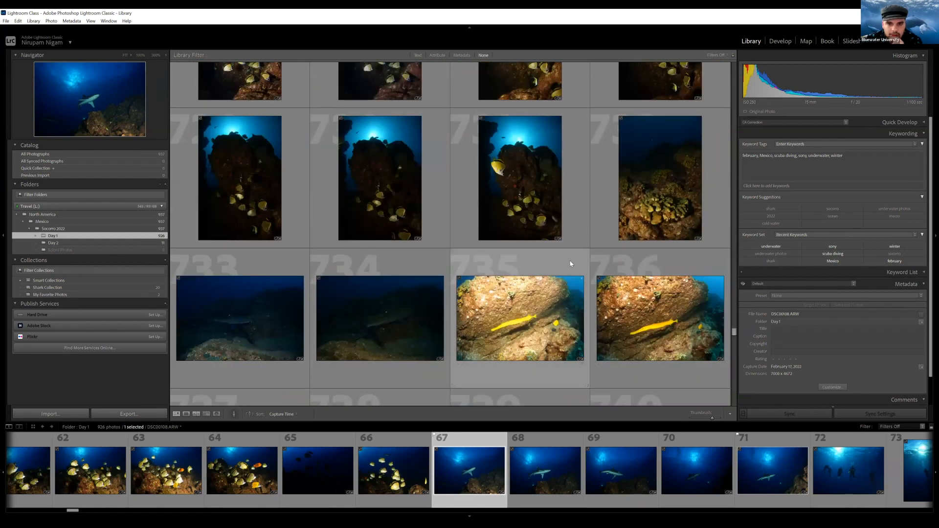
scroll(570, 263, "up", 5)
scroll(571, 263, "up", 6)
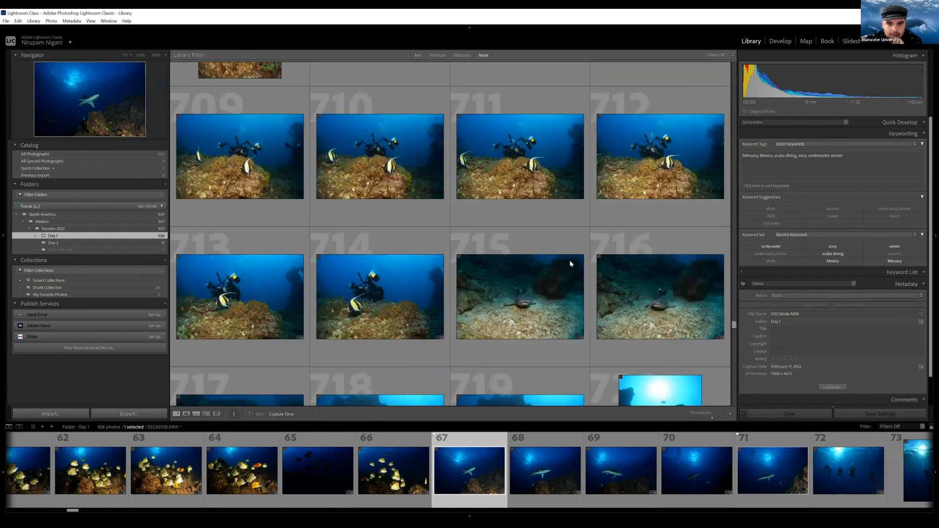
scroll(571, 263, "up", 6)
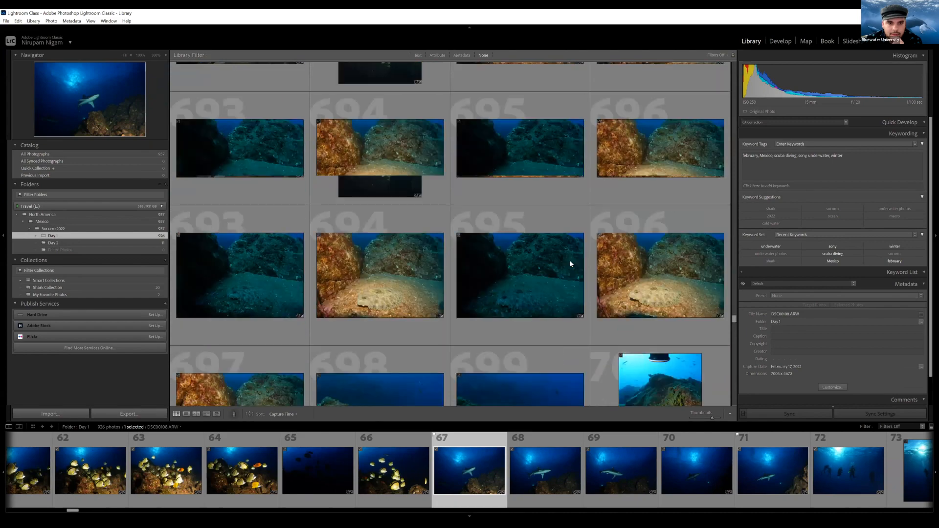
scroll(571, 263, "up", 6)
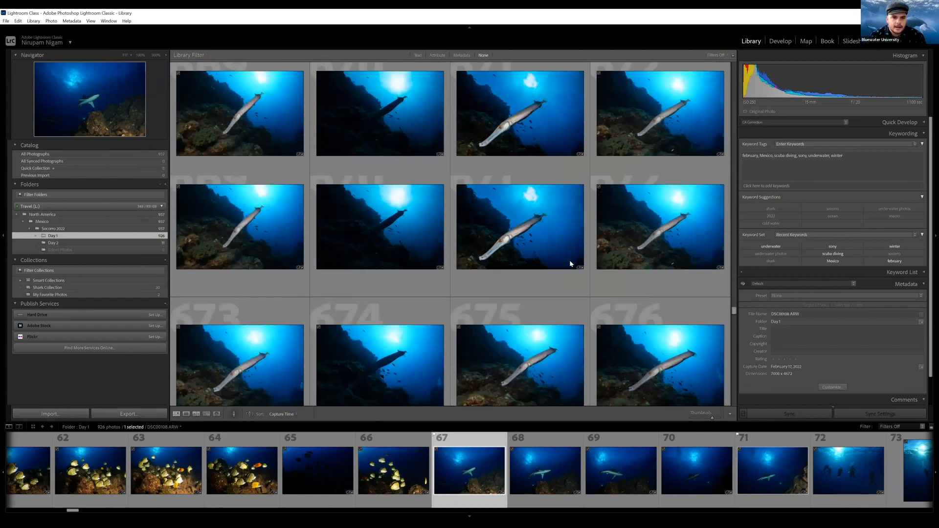
scroll(570, 263, "up", 7)
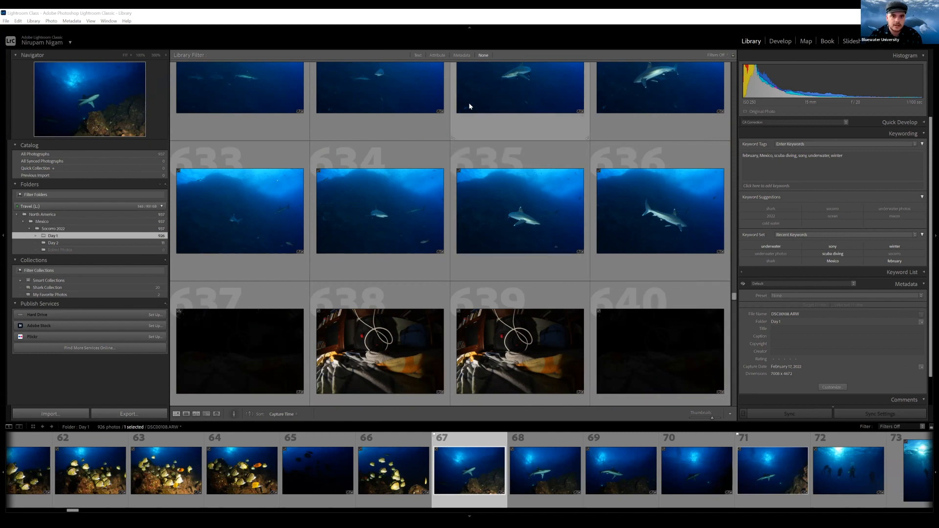
Step: Filter the Day 1 folder to show only the flagged photos and look through the picks
left_click(435, 55)
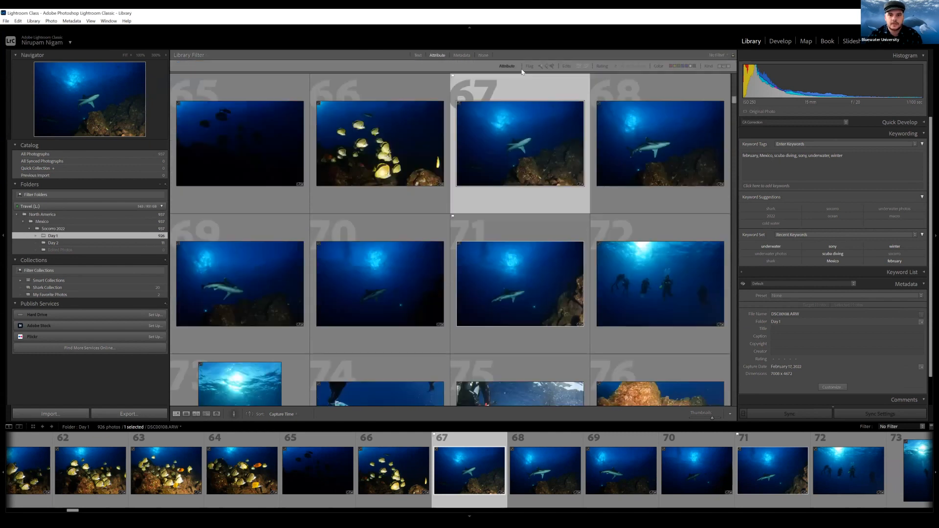
left_click(541, 66)
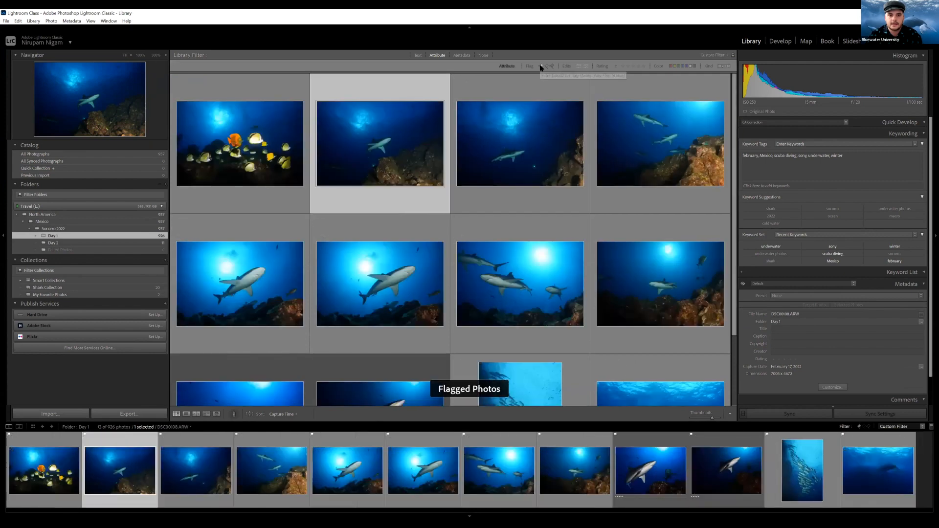
scroll(530, 211, "down", 2)
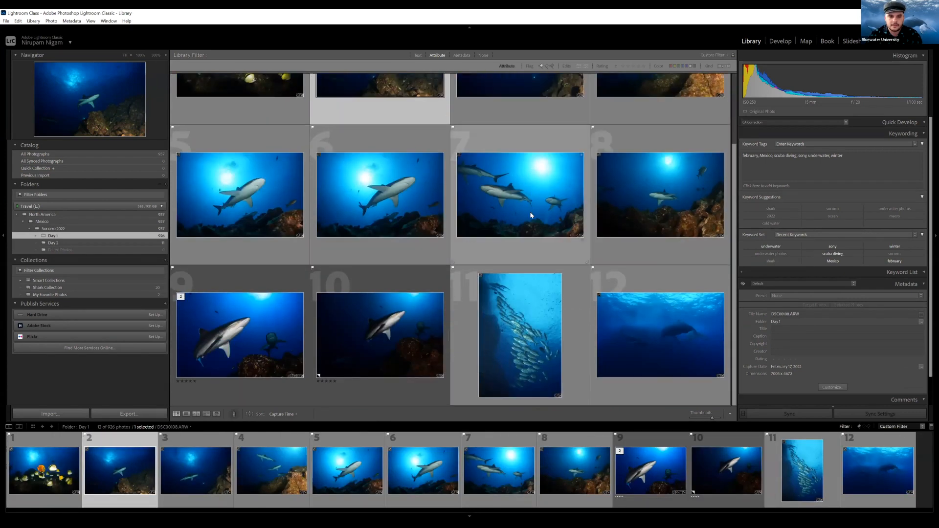
scroll(531, 215, "up", 3)
scroll(531, 216, "down", 2)
scroll(527, 222, "up", 2)
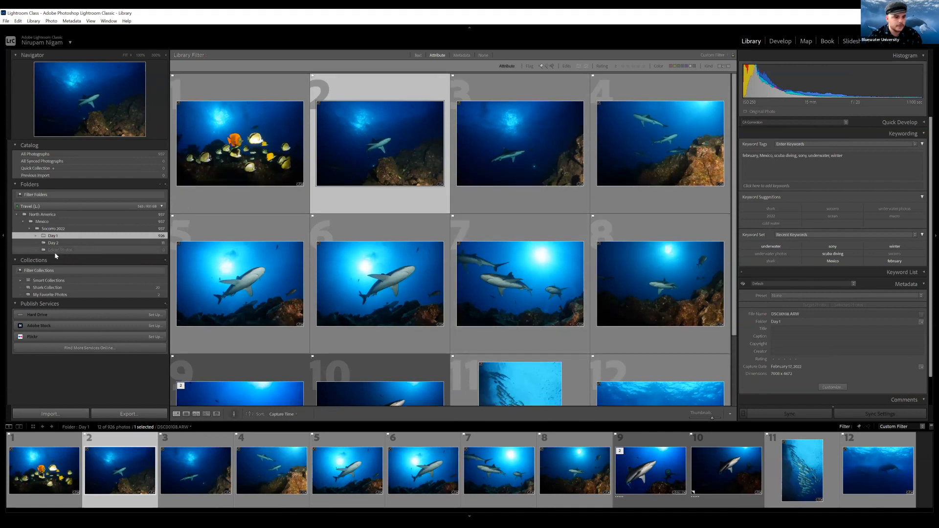
Step: Check the contents of the Edited Photos folder, then return to Day 1 and show only its flagged photos again
left_click(56, 251)
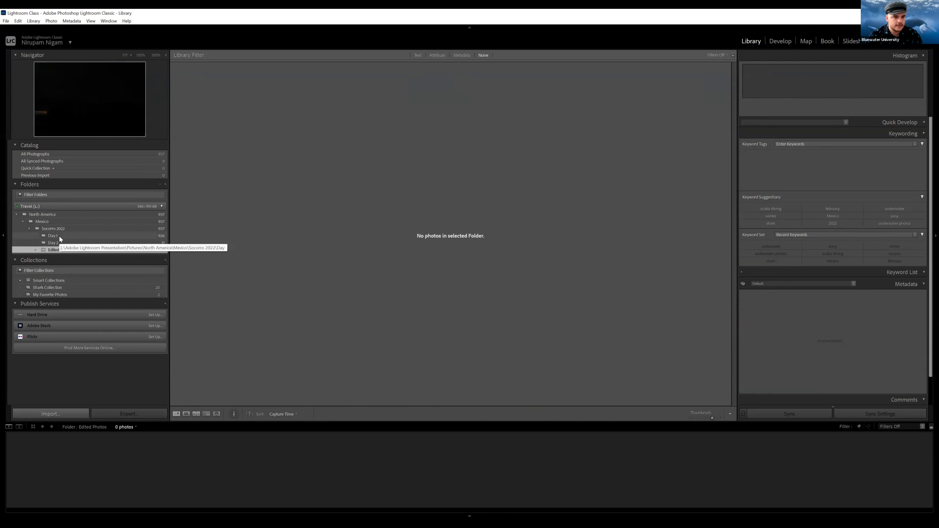
left_click(60, 237)
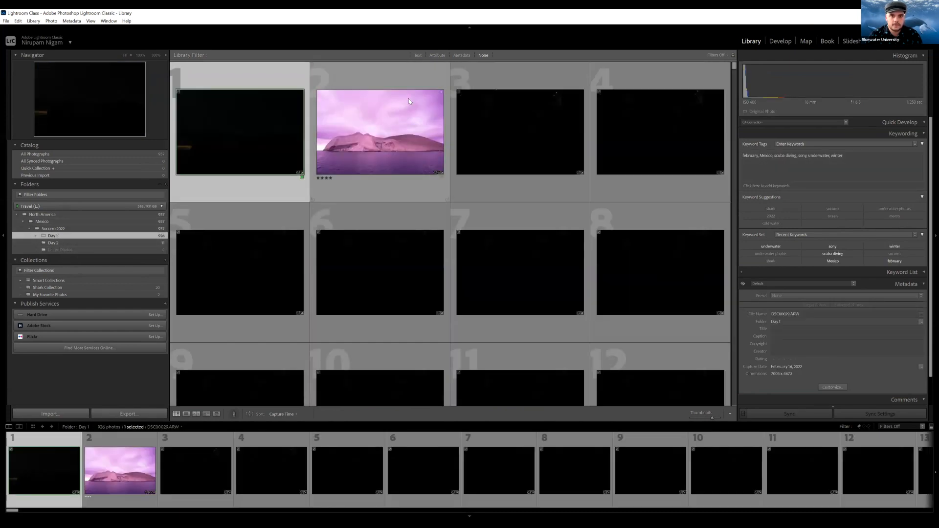
left_click(437, 55)
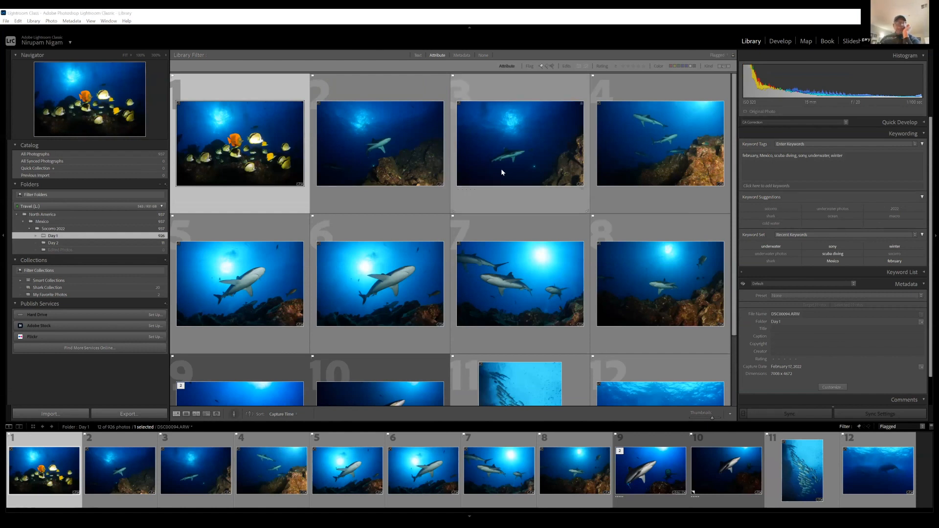
left_click(375, 201)
key("ctrl+a")
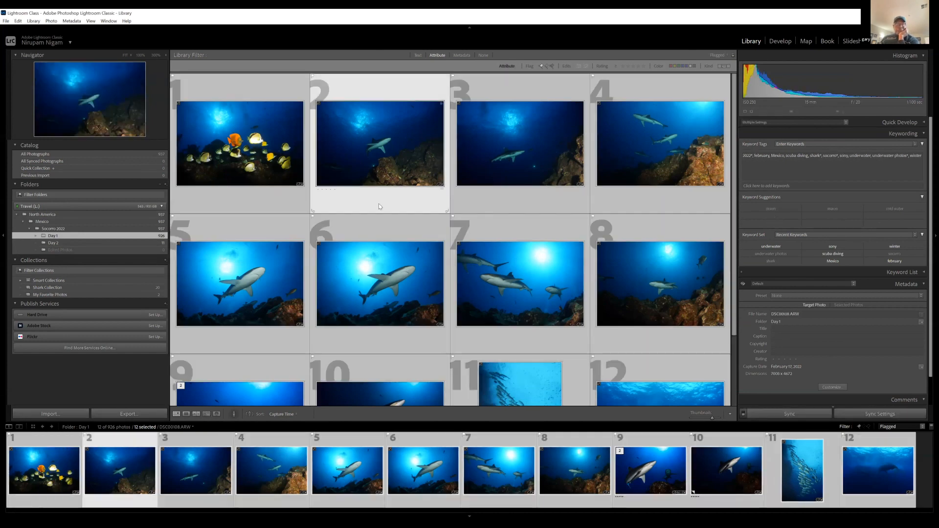
left_click(379, 205)
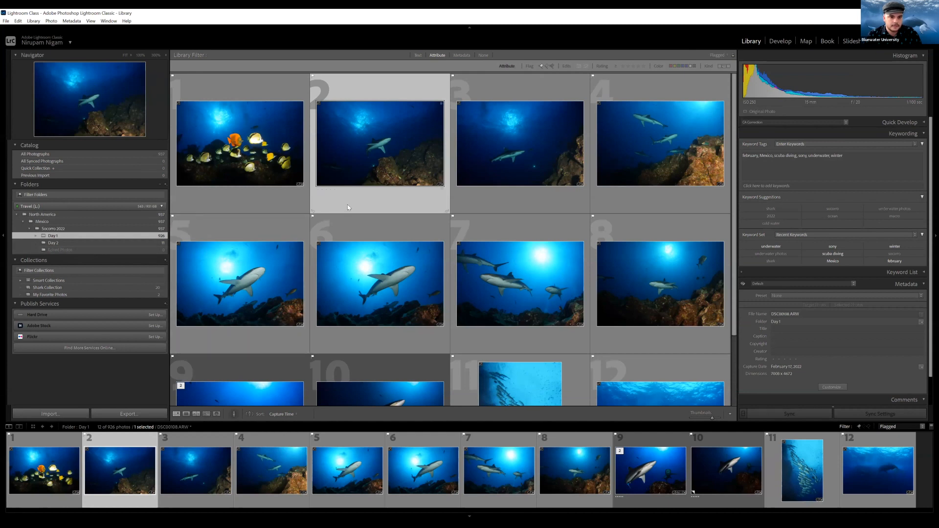
left_click(69, 251)
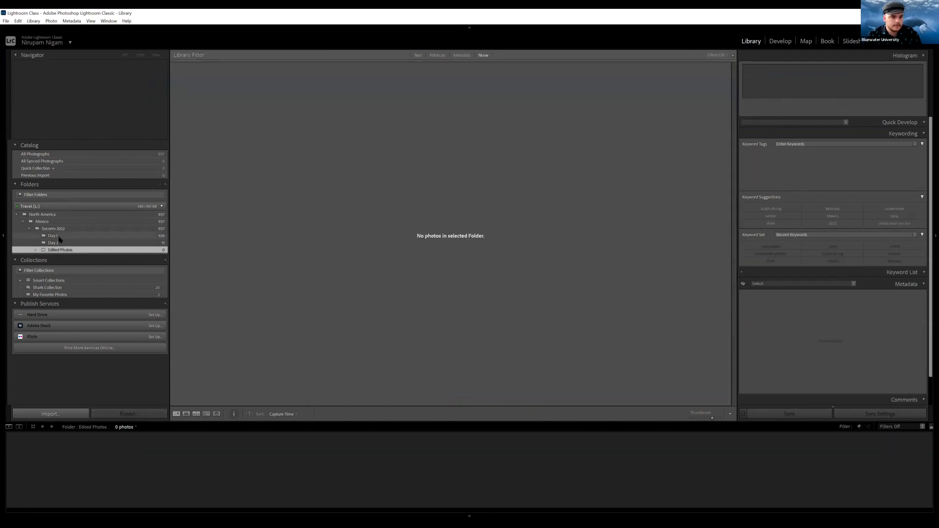
left_click(59, 238)
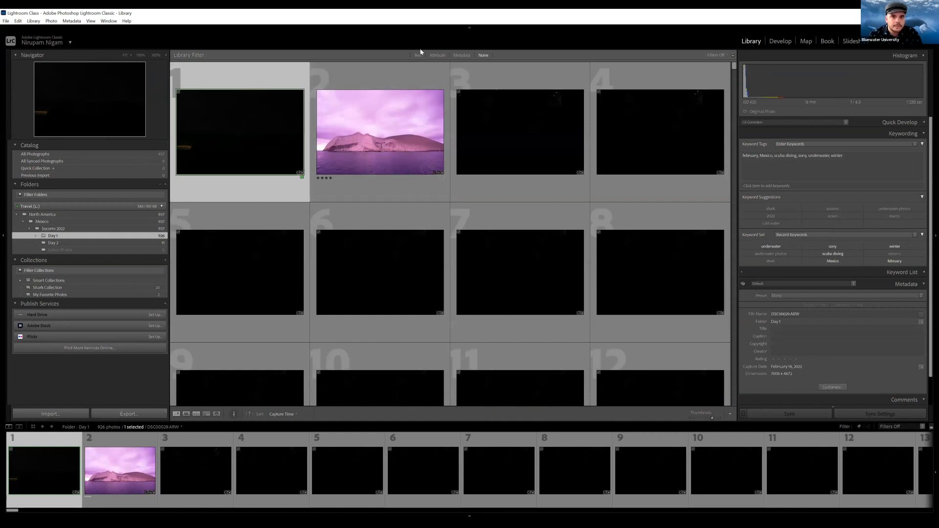
left_click(432, 55)
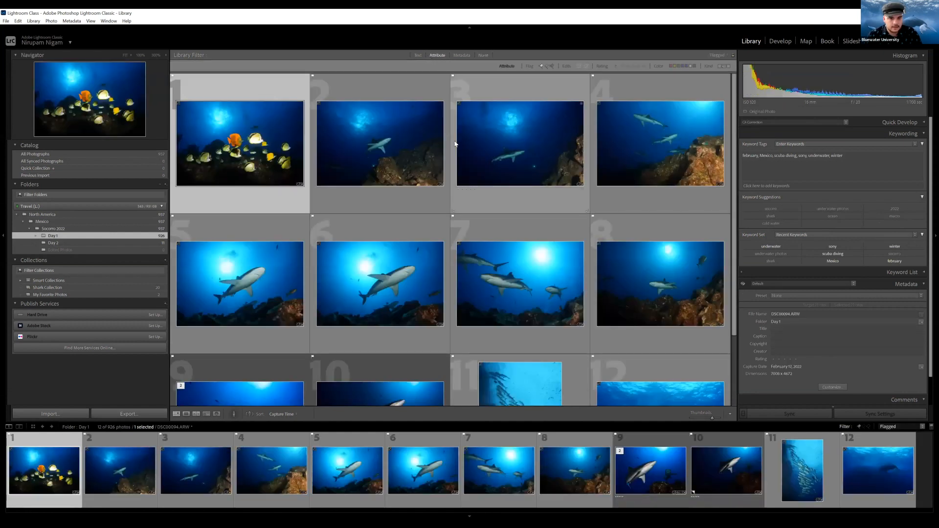
Step: Move all flagged Day 1 photos into the Edited Photos folder and confirm moving the files on disk
key("ctrl+a")
right_click(380, 173)
left_click(345, 198)
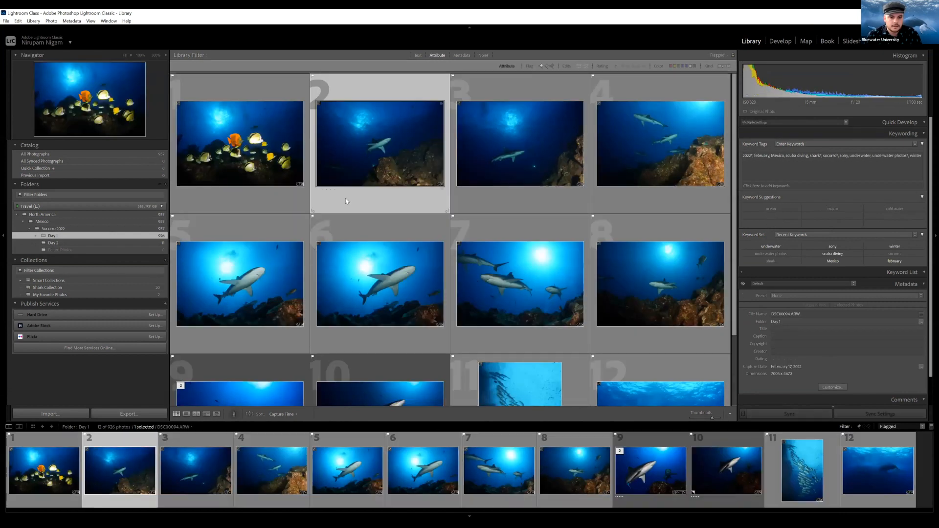
left_click_drag(354, 154, 57, 251)
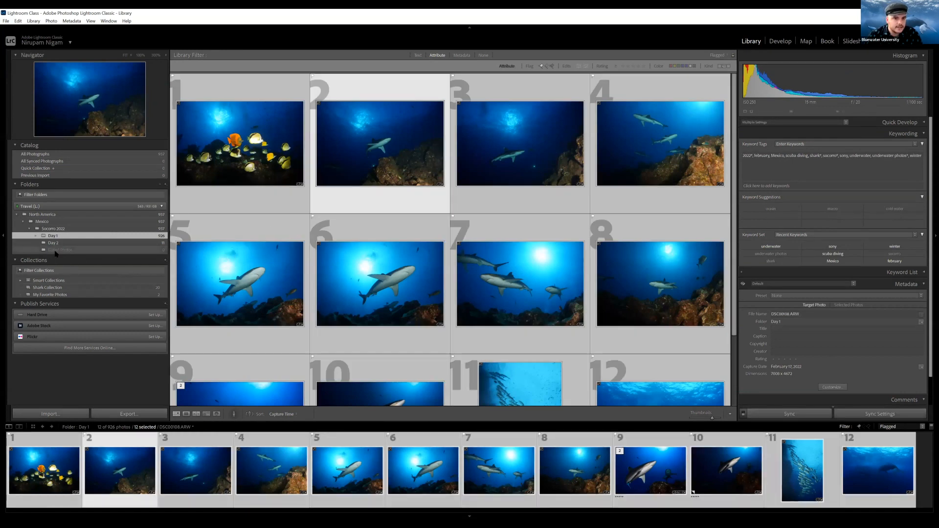
left_click(504, 278)
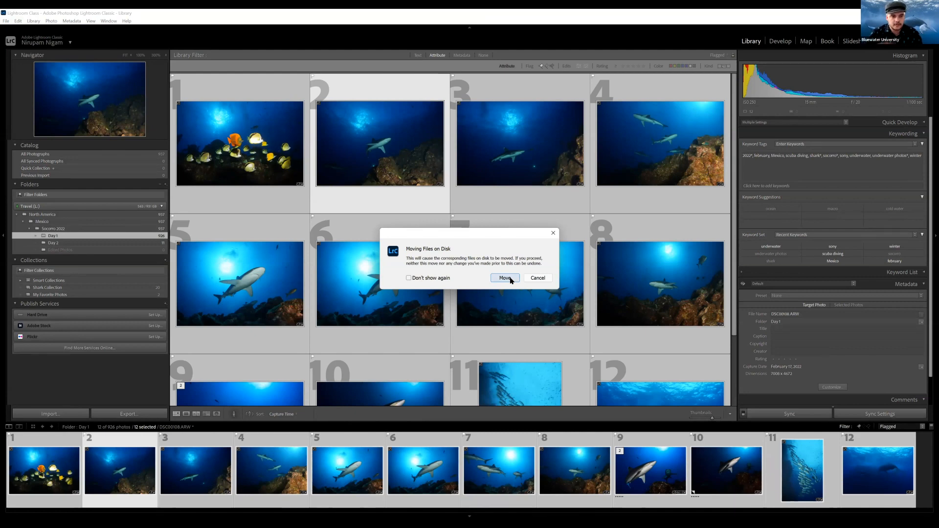
left_click(505, 278)
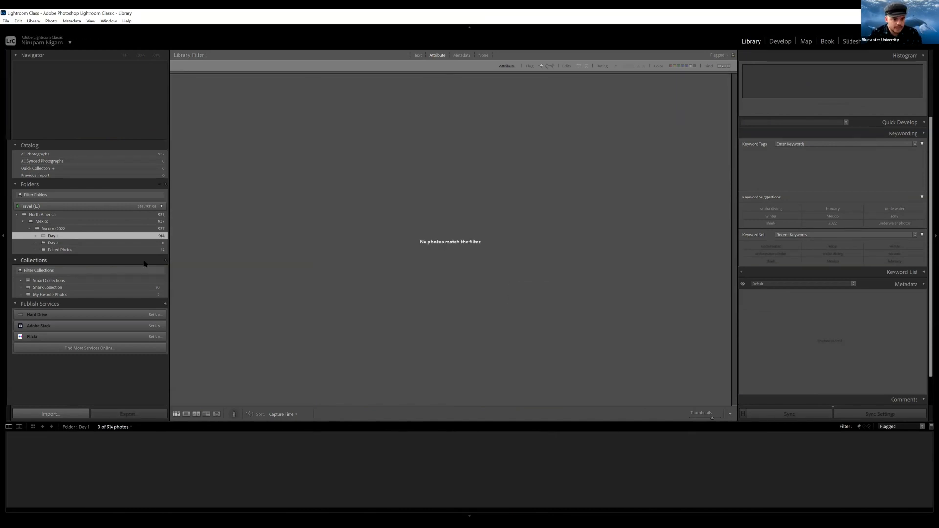
Step: Open the Edited Photos folder and look through the moved photos
left_click(101, 250)
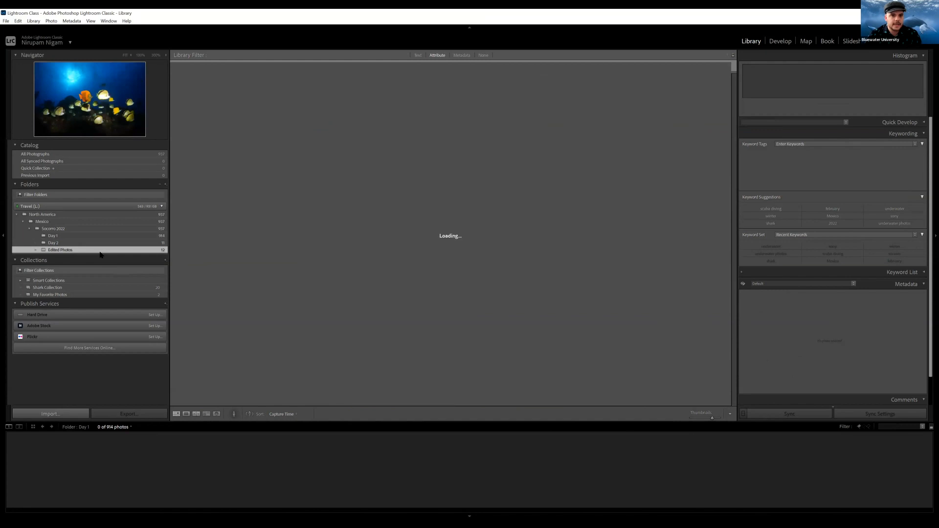
scroll(318, 201, "down", 2)
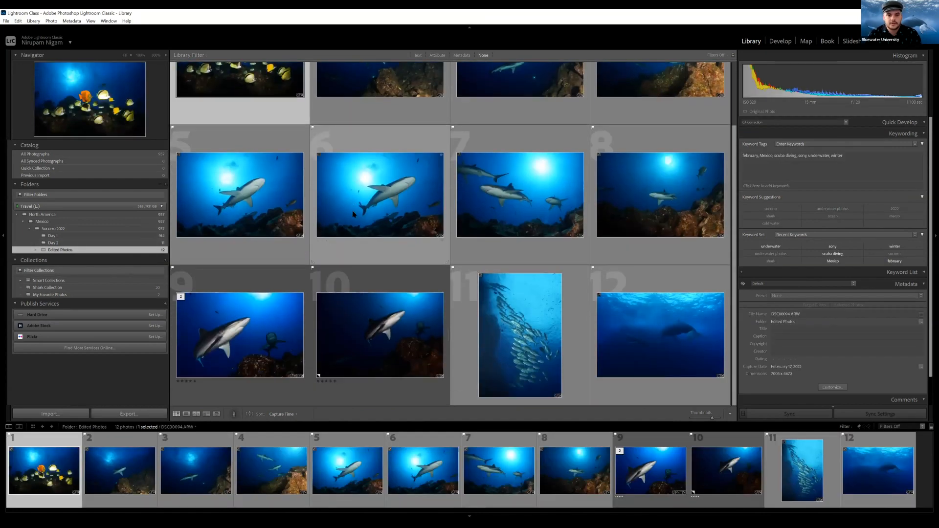
scroll(400, 242, "up", 2)
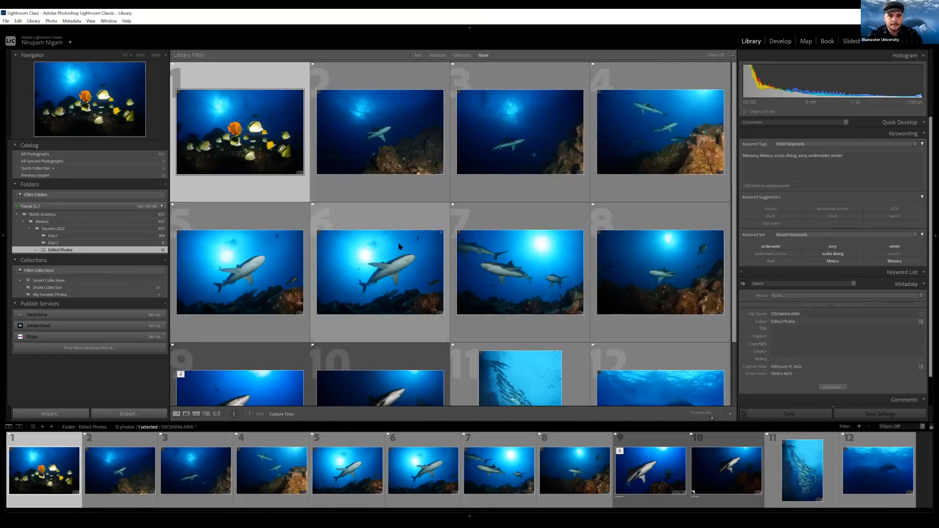
scroll(537, 257, "down", 2)
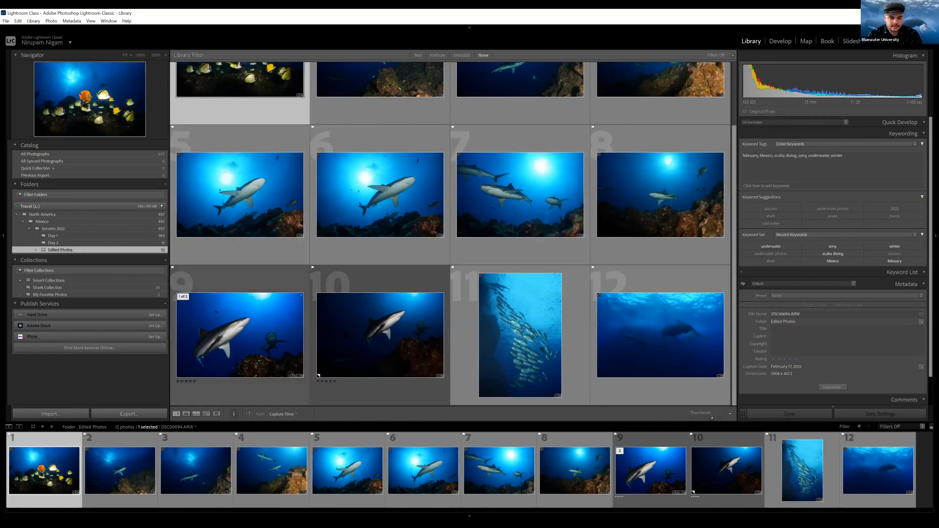
Step: Open the five-star shark close-up, photo 9, in Develop and reset the edits on photos 9, 10 and 1
double_click(239, 335)
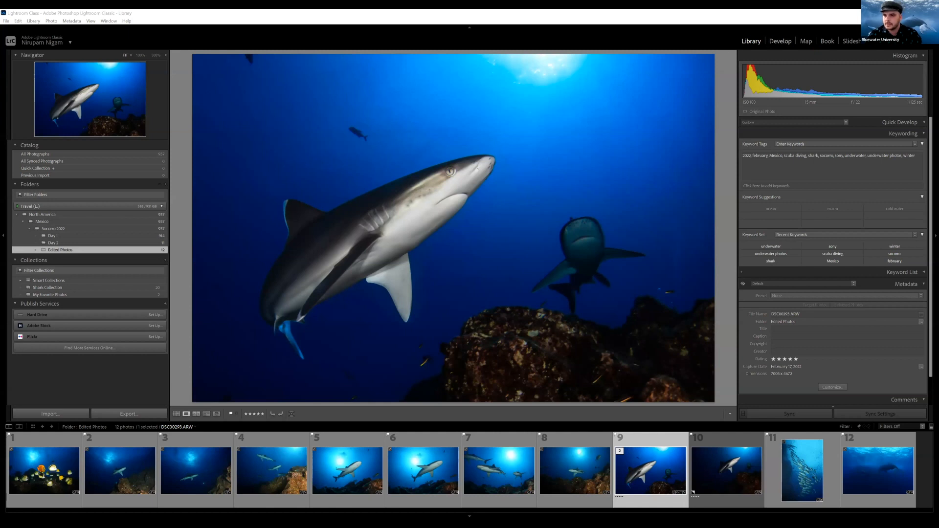
key("d")
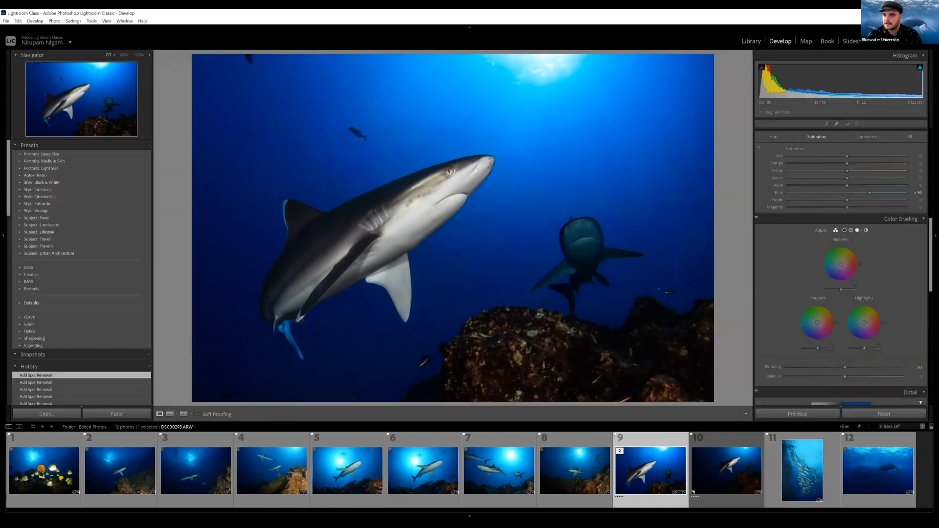
left_click(895, 415)
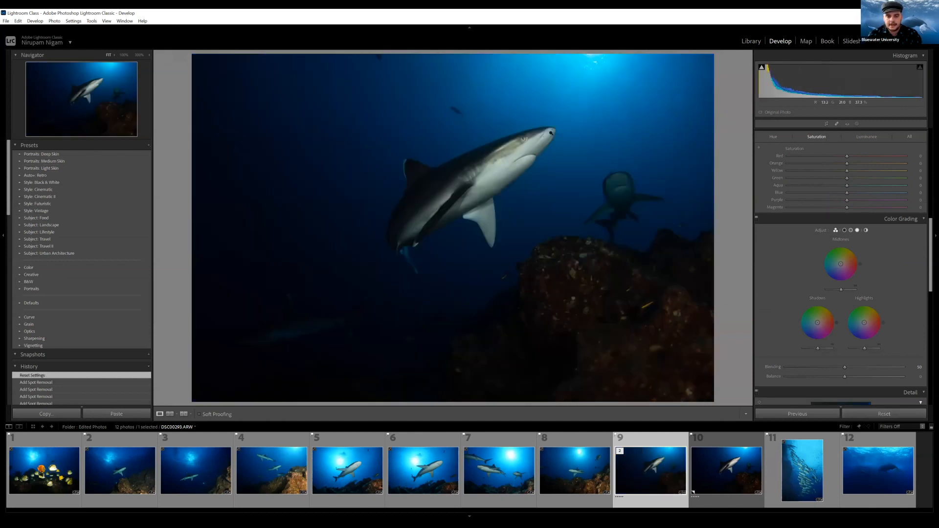
left_click(726, 470)
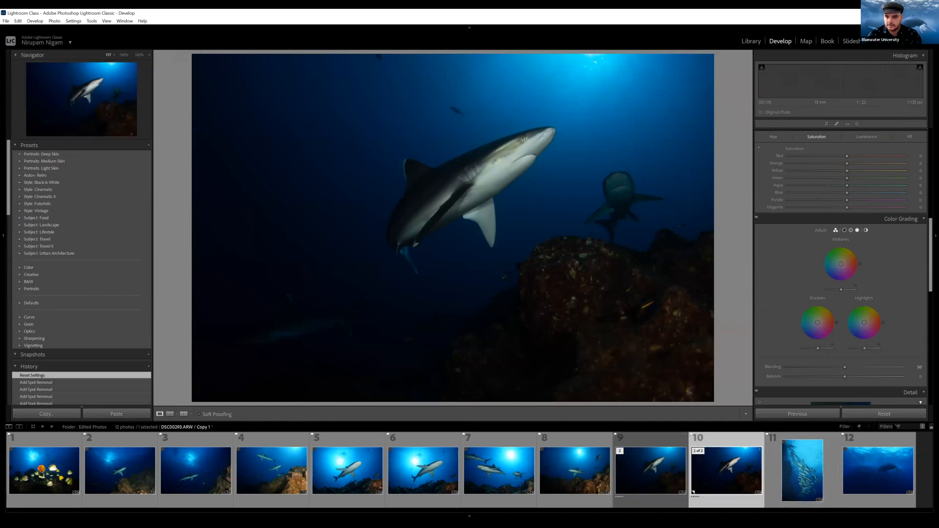
left_click(884, 413)
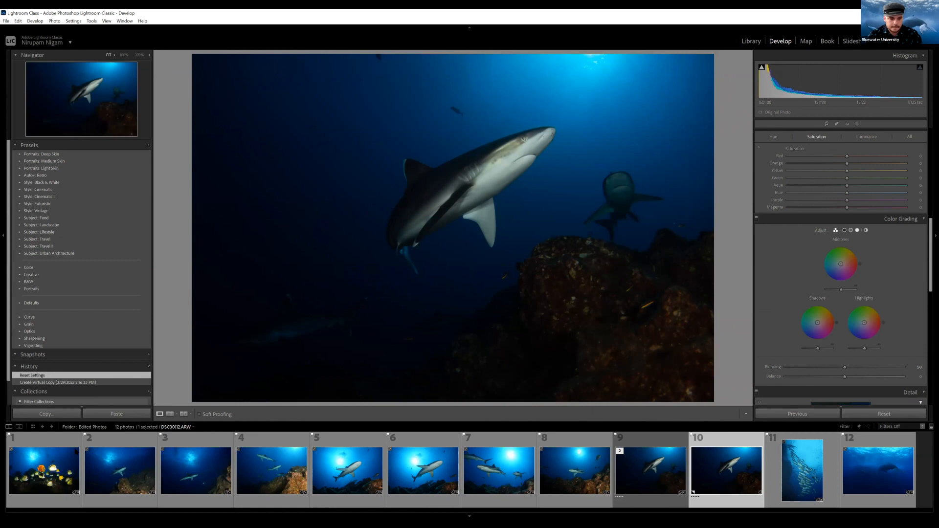
left_click(29, 467)
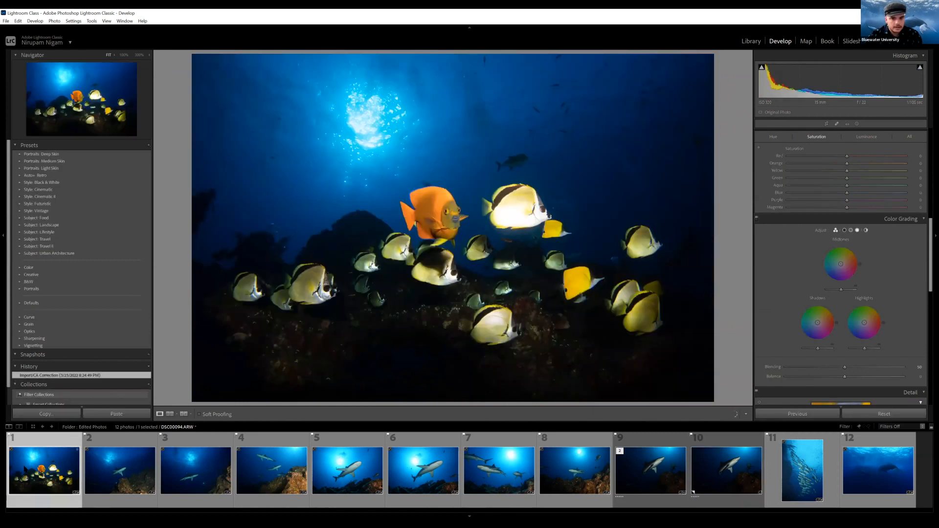
left_click(884, 413)
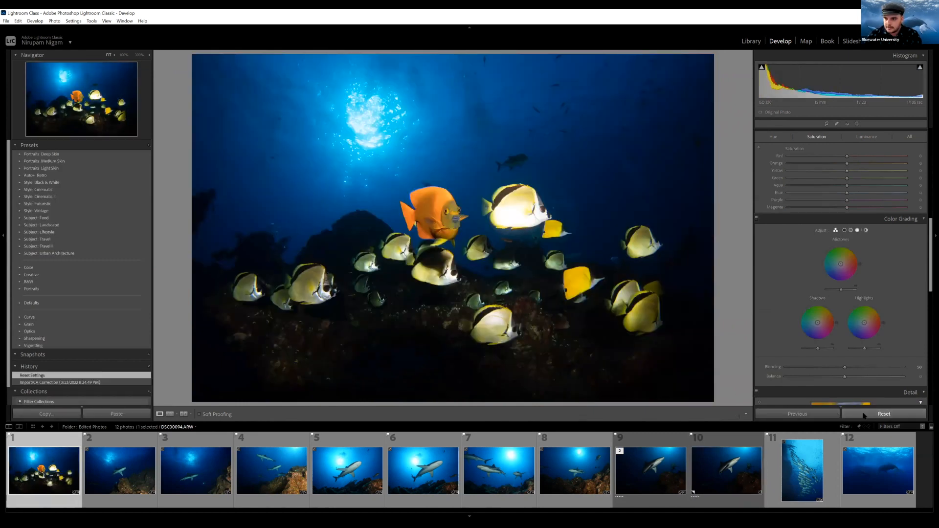
Step: Look through photos 2 to 12 in Develop and go back to photo 8, the shark beneath the sun
left_click(133, 482)
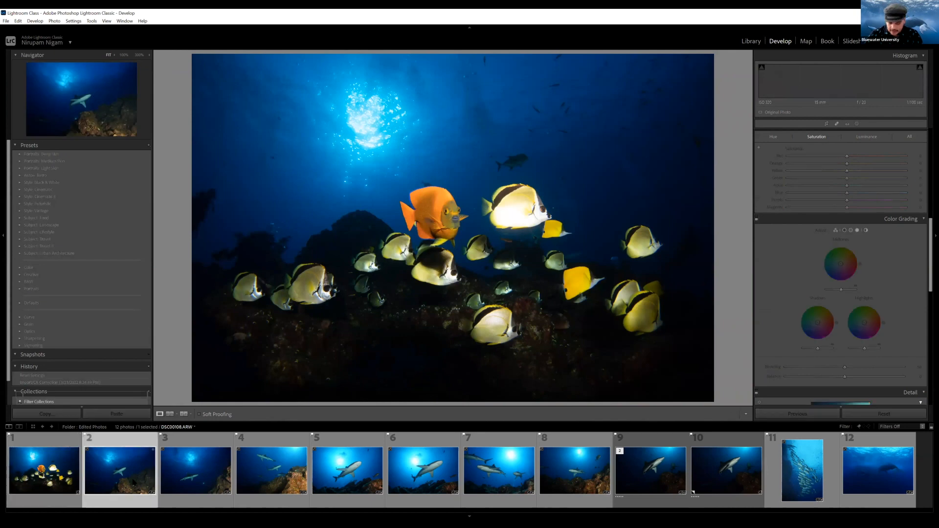
key("Right")
key("Right")
key("Right")
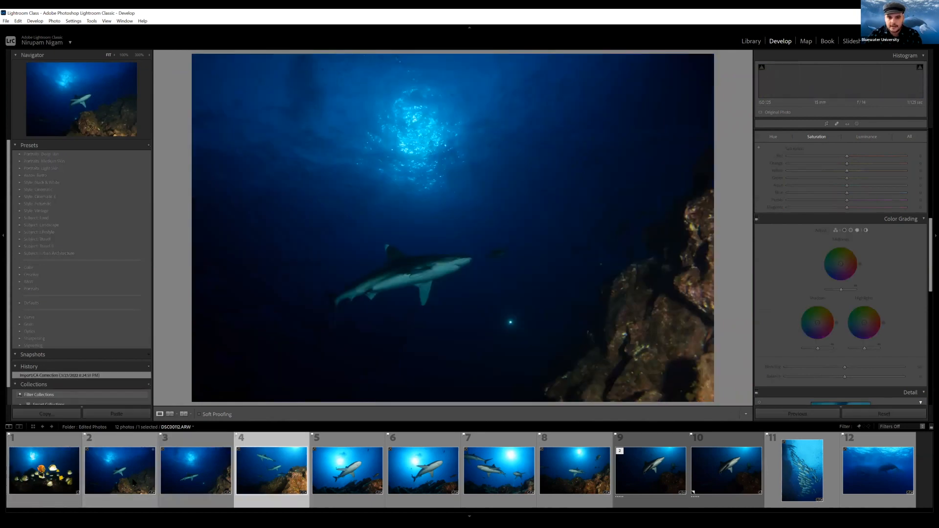
key("Right")
key("Right")
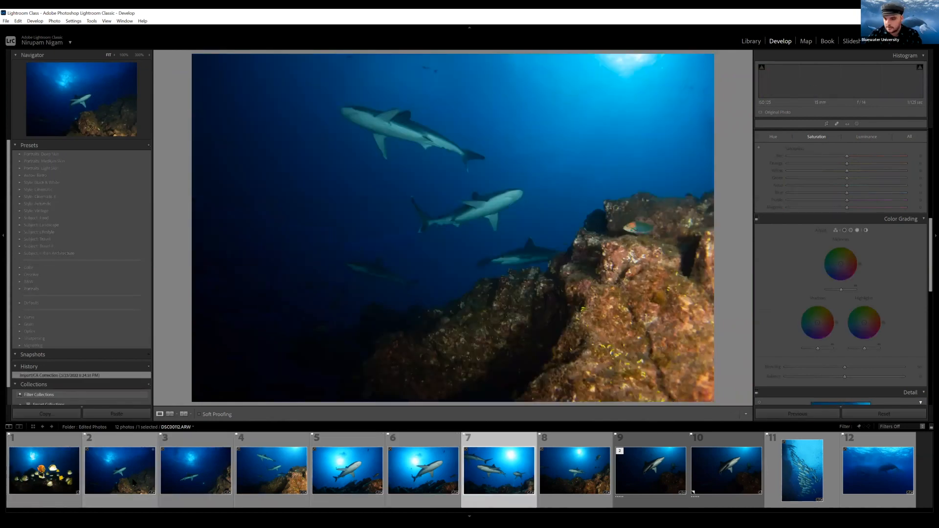
key("Right")
key("Right")
key("Right")
key("Right")
key("Right")
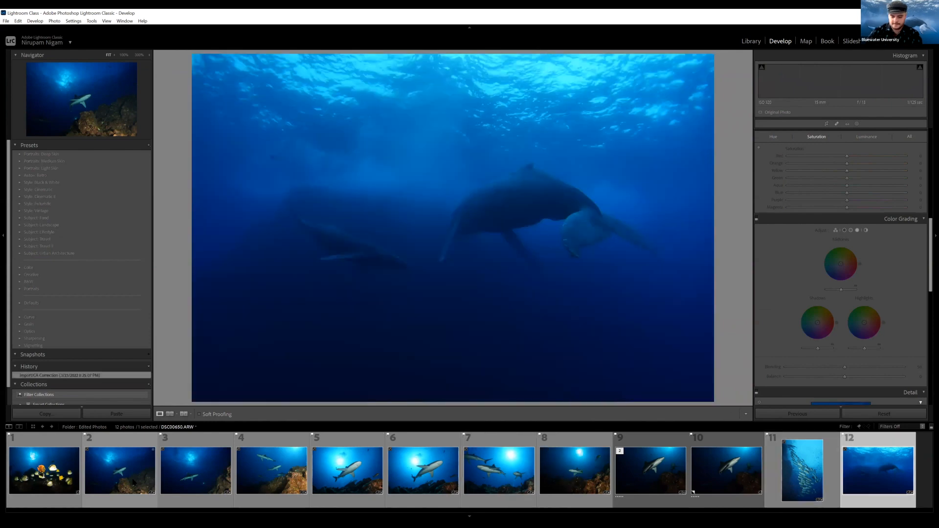
key("Left")
key("Left")
key("Left")
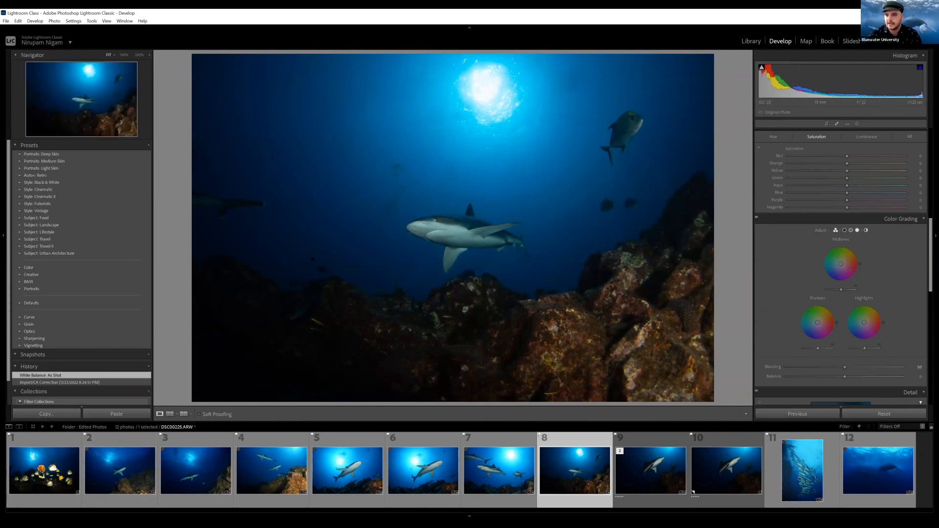
Step: Collapse the Basic, Tone Curve, HSL, Color Grading, Detail, Lens Corrections and Effects adjustment sections
left_click_drag(929, 247, 929, 368)
scroll(839, 144, "up", 15)
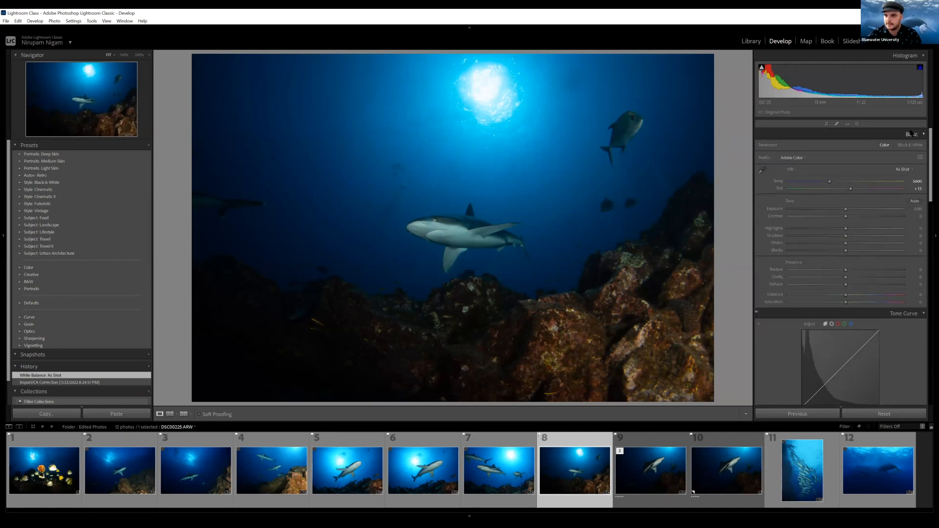
left_click(924, 135)
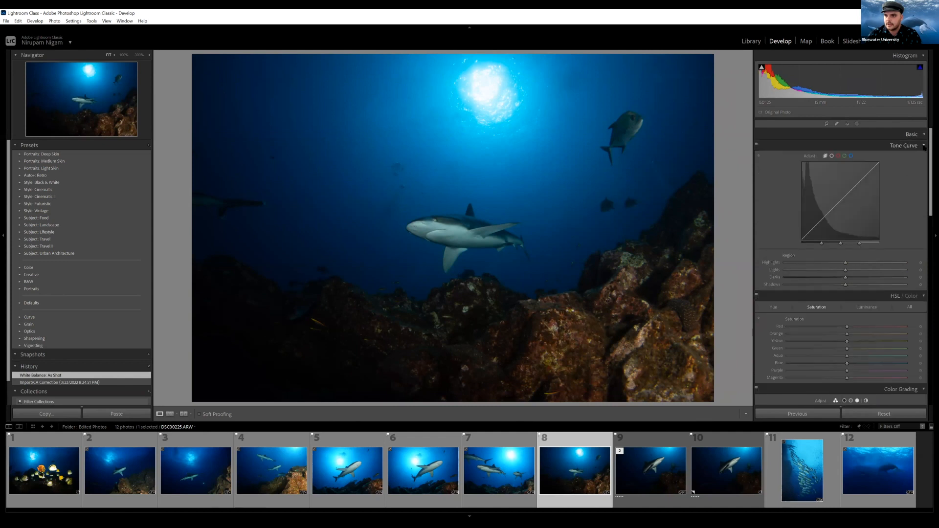
left_click(924, 147)
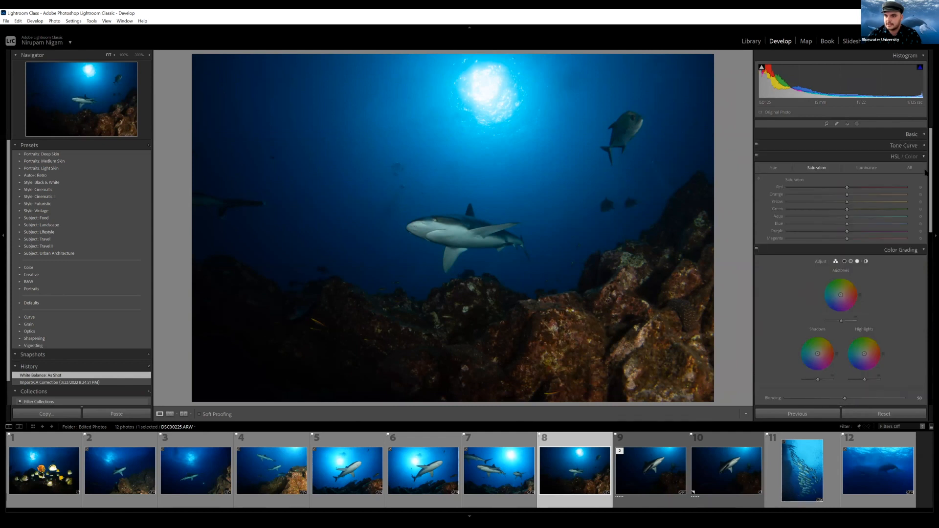
left_click(923, 157)
left_click(924, 169)
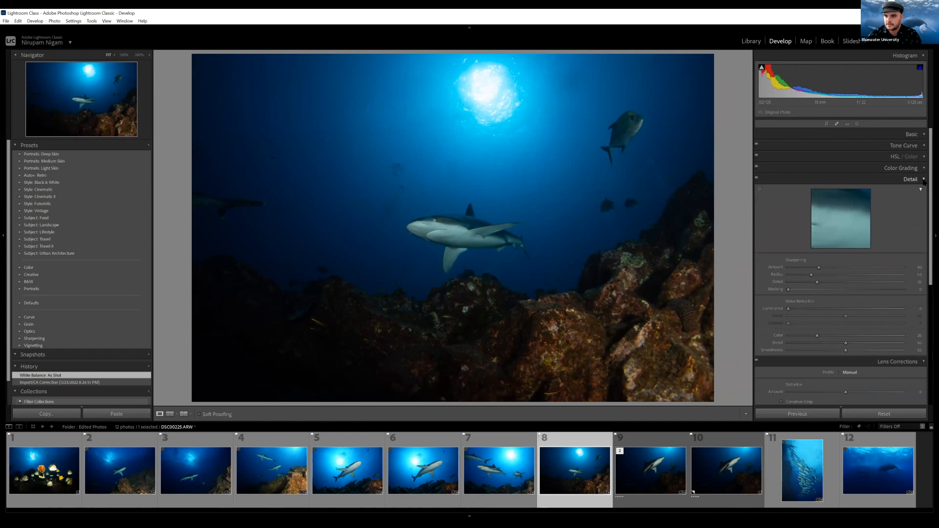
left_click(924, 179)
left_click(924, 191)
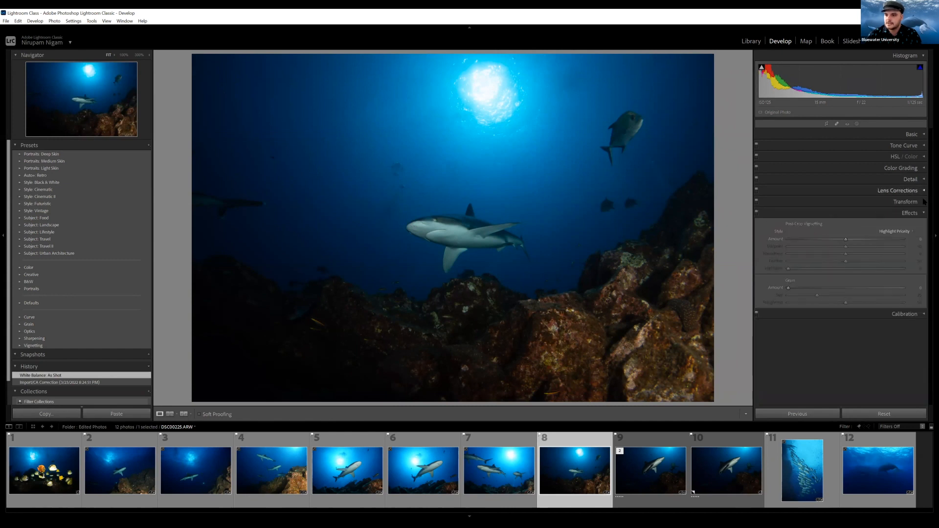
left_click(923, 213)
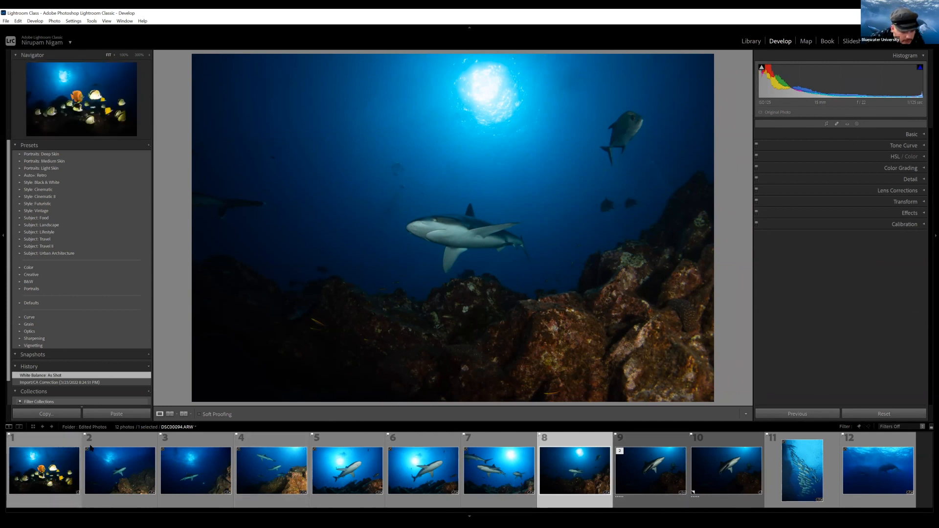
Step: Look at photos 2 and 3 and return to photo 2, the shark above the rocky reef
left_click(120, 469)
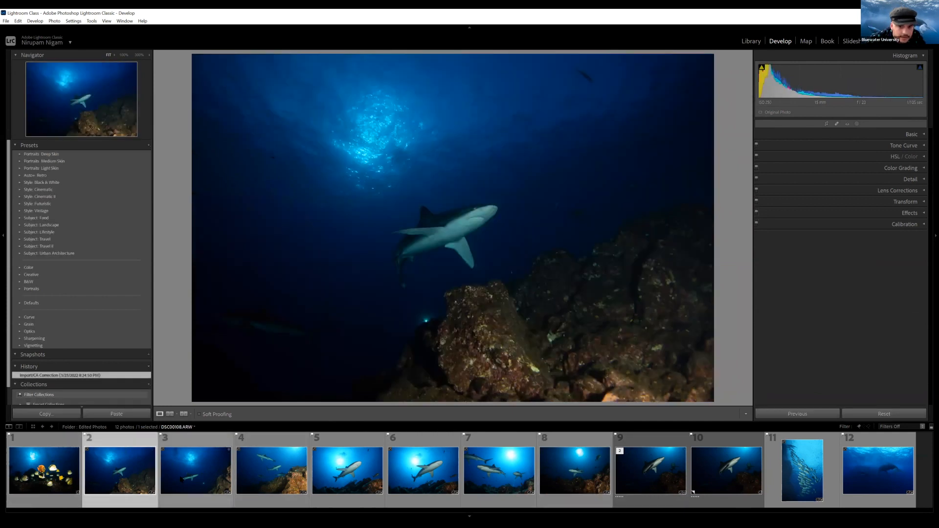
left_click(182, 479)
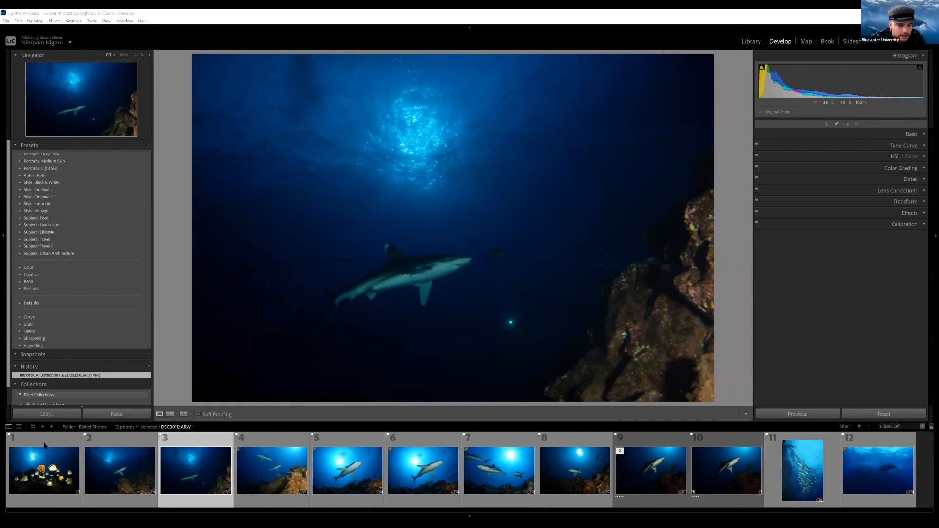
left_click(111, 472)
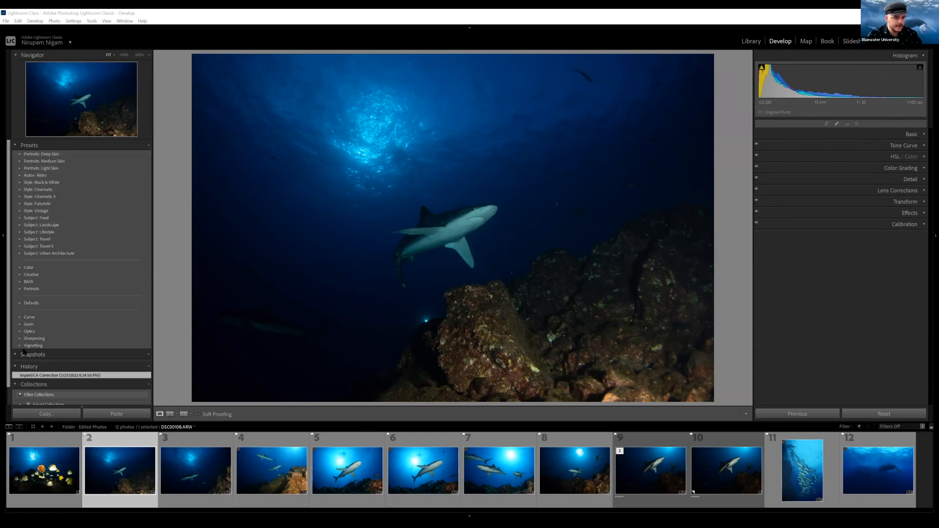
scroll(42, 368, "down", 2)
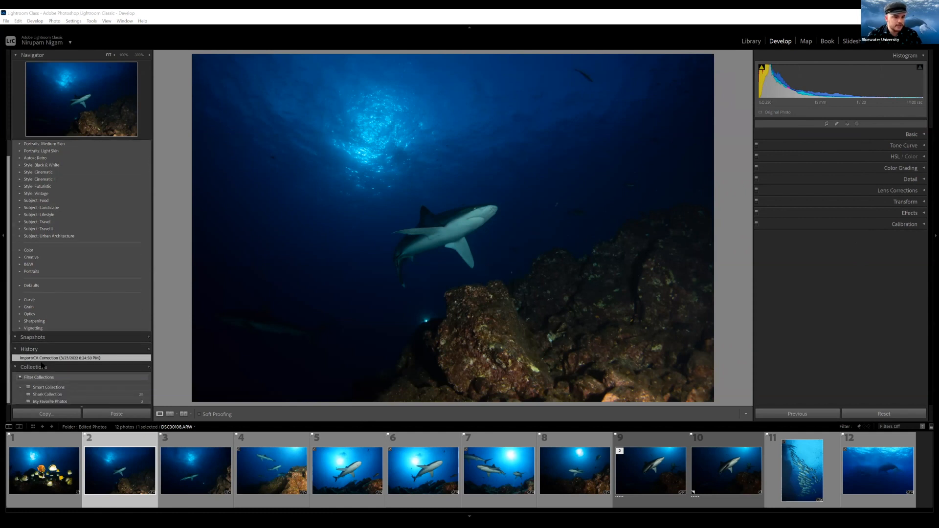
scroll(43, 366, "up", 1)
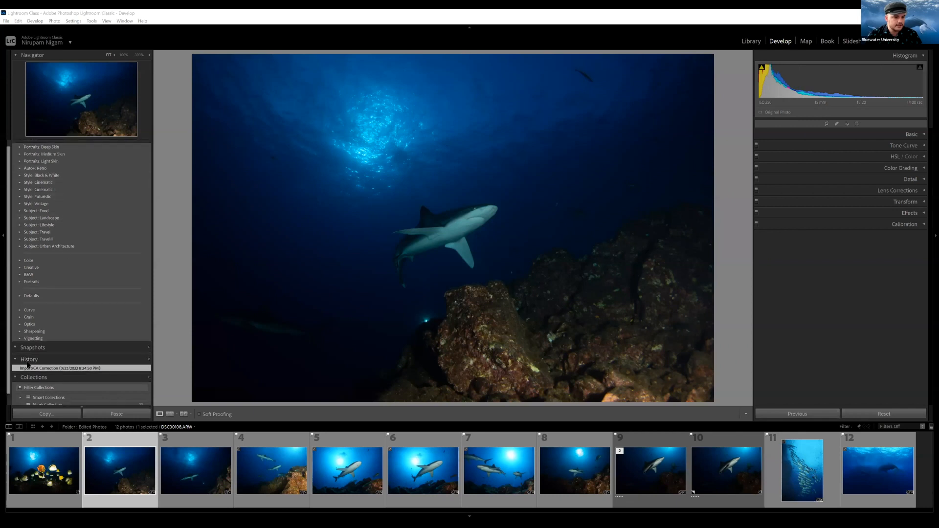
left_click(15, 362)
left_click(16, 361)
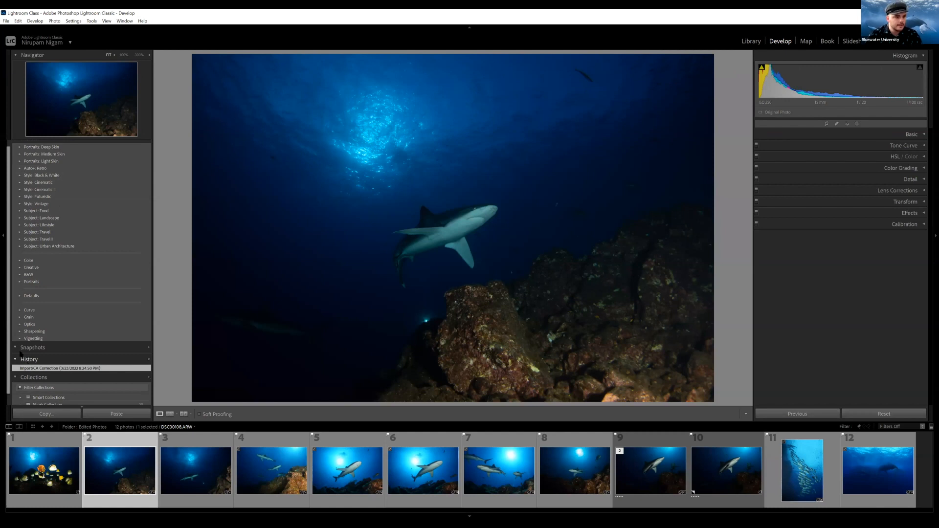
scroll(17, 220, "up", 1)
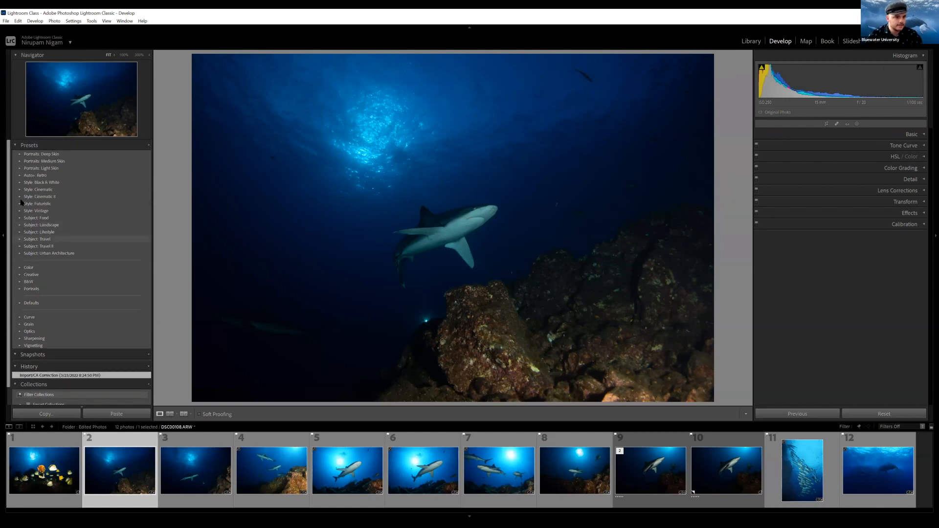
left_click(16, 145)
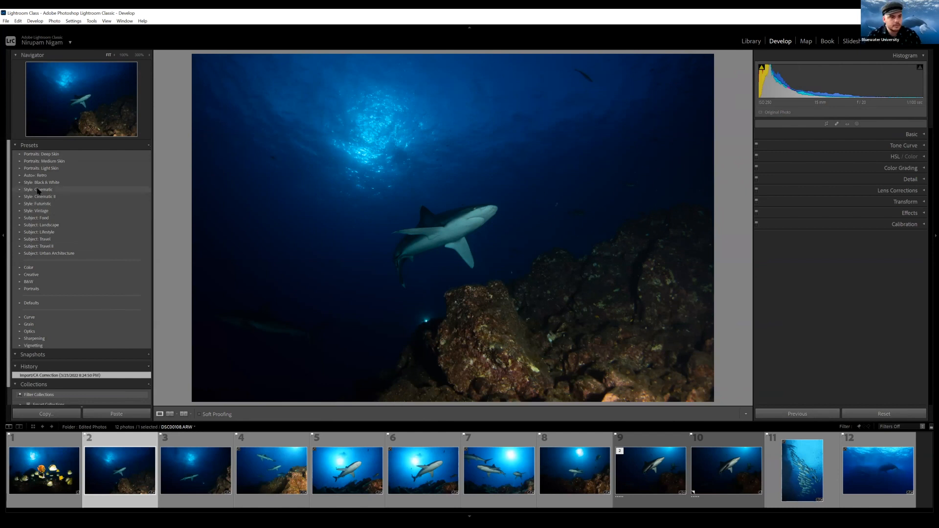
Step: Try several of the Style: Cinematic II presets on photo 2
left_click(55, 154)
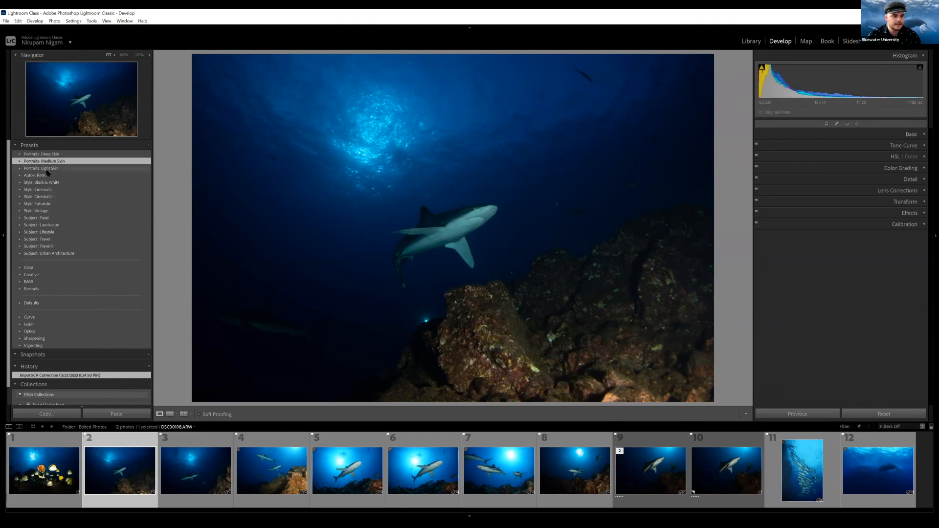
left_click(22, 197)
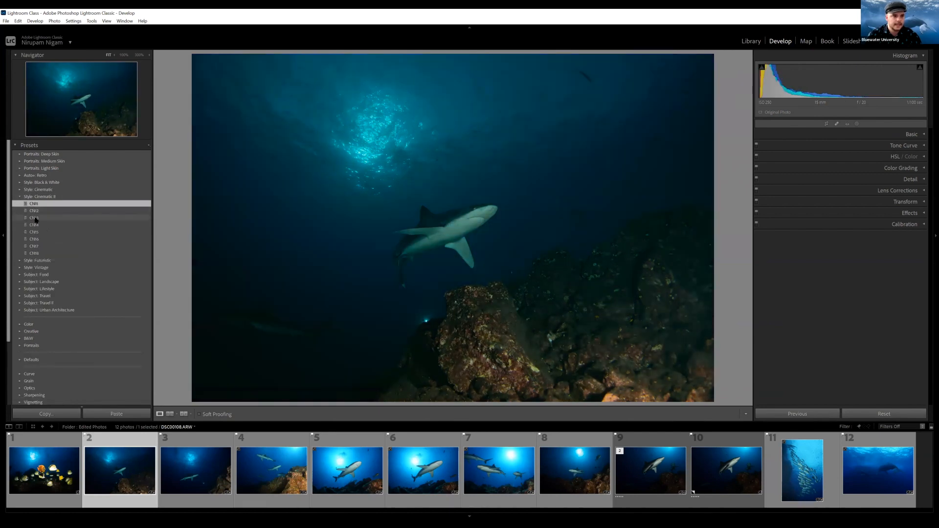
left_click(34, 232)
left_click(34, 246)
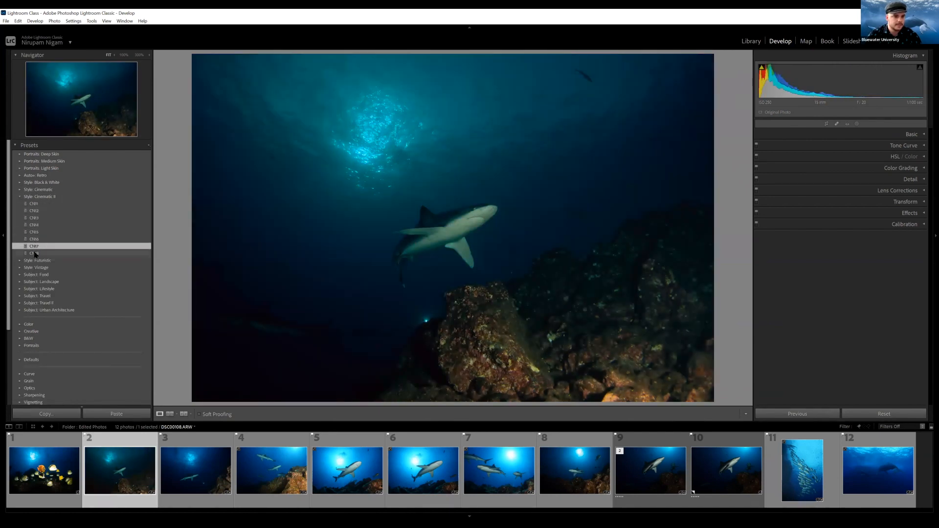
left_click(33, 254)
scroll(61, 225, "down", 3)
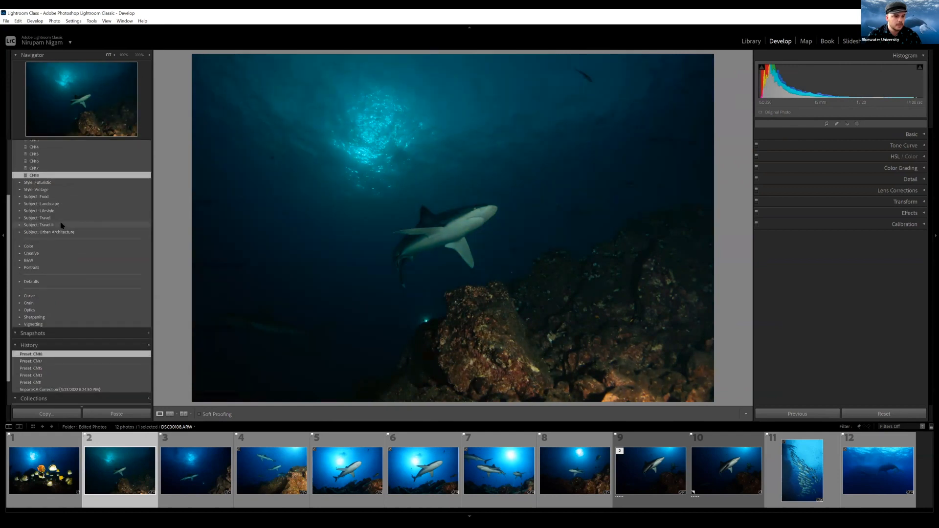
Step: Compare the preset and import states of photo 2 through its edit history, and reset all its settings
left_click(37, 361)
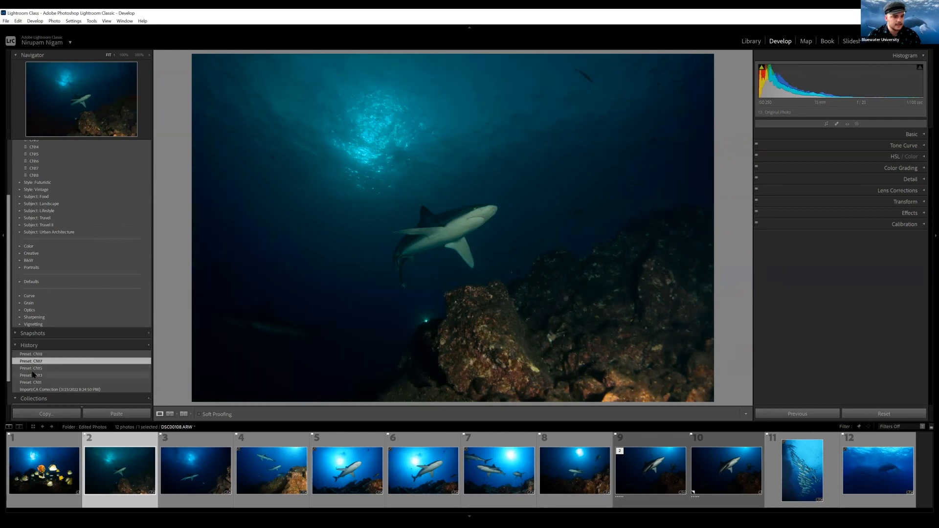
left_click(33, 367)
left_click(35, 382)
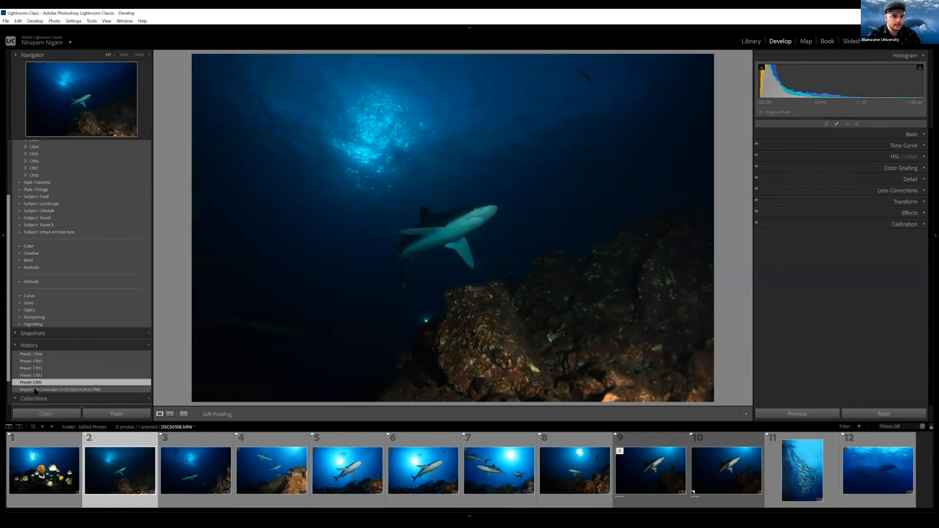
left_click(36, 390)
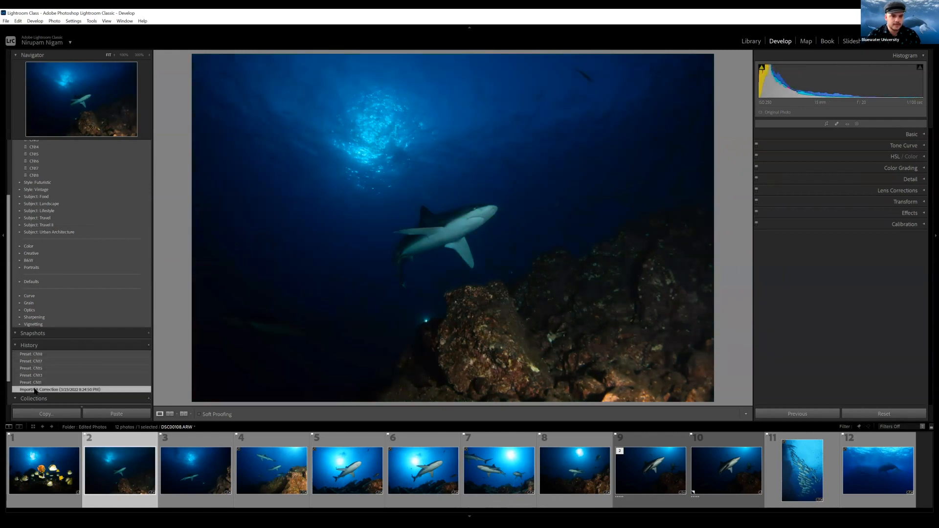
left_click(42, 361)
left_click(40, 353)
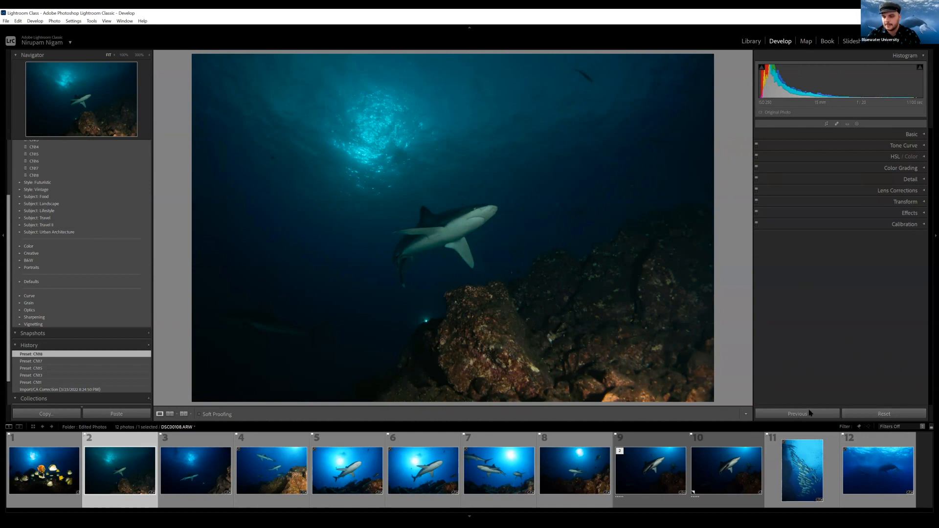
left_click(891, 415)
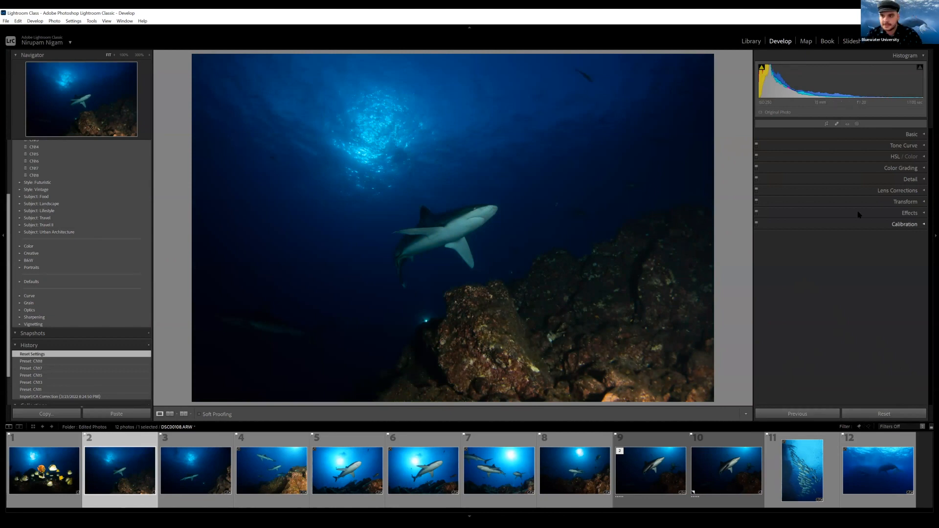
Step: Set photo 2's white balance by sampling the shark's pale underside with the White Balance Selector
left_click(909, 135)
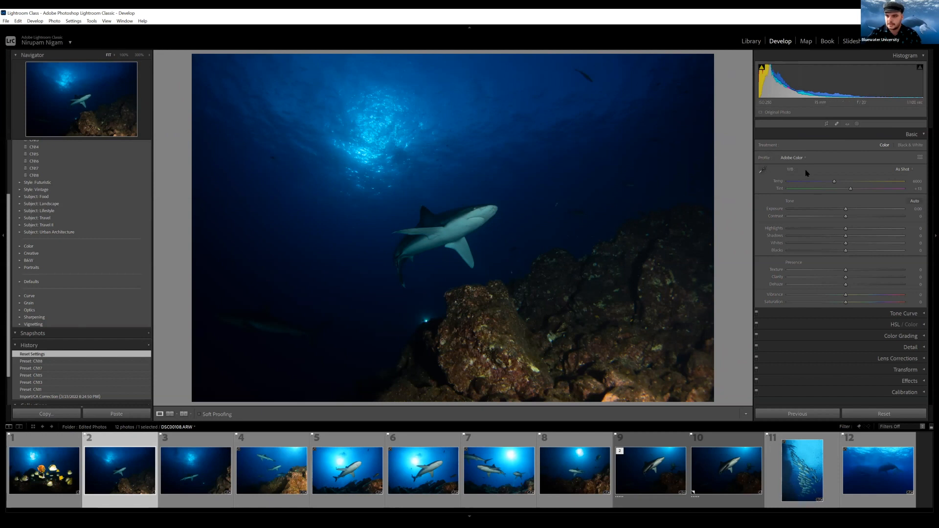
left_click(763, 169)
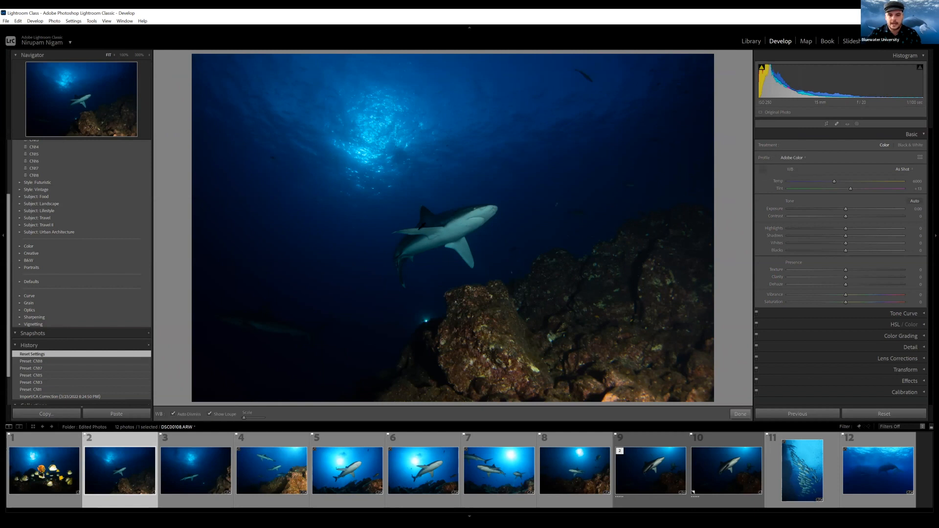
left_click(467, 214)
left_click_drag(466, 220, 598, 238)
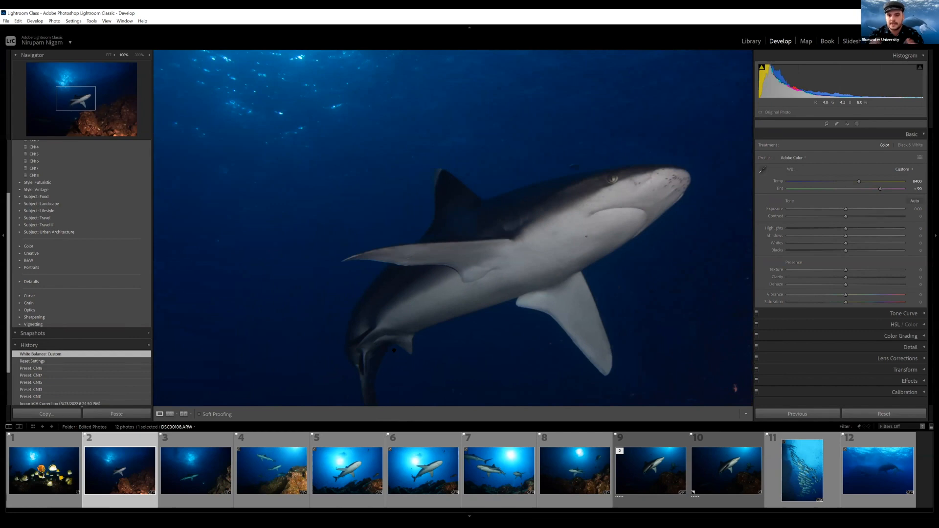
Step: Examine the shark's skin and the reef rock up close to judge the neutrality of their colours
left_click(554, 215)
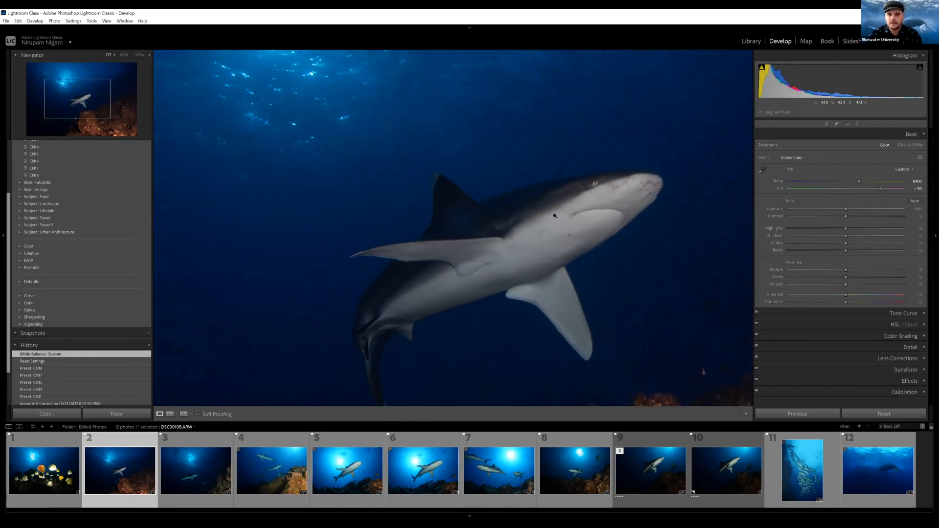
left_click(536, 238)
left_click_drag(536, 238, 555, 83)
left_click_drag(414, 152, 344, 215)
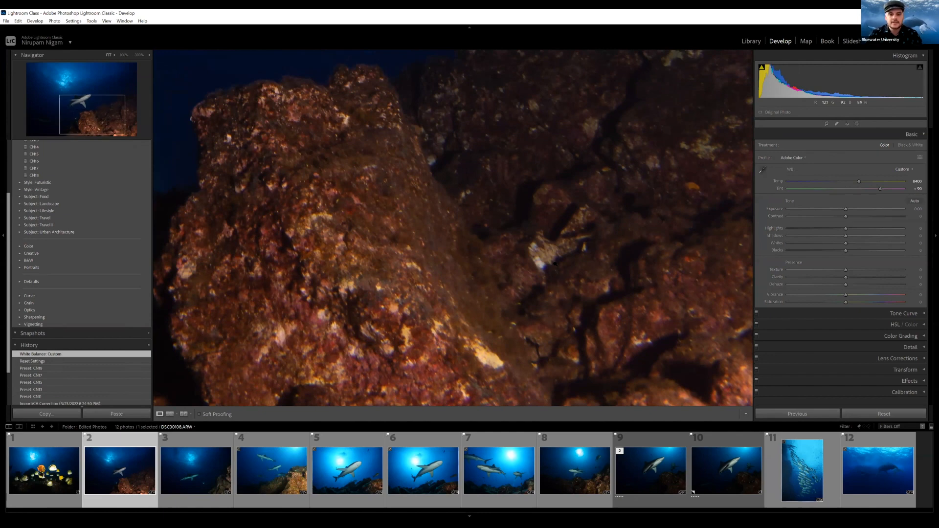
left_click(554, 263)
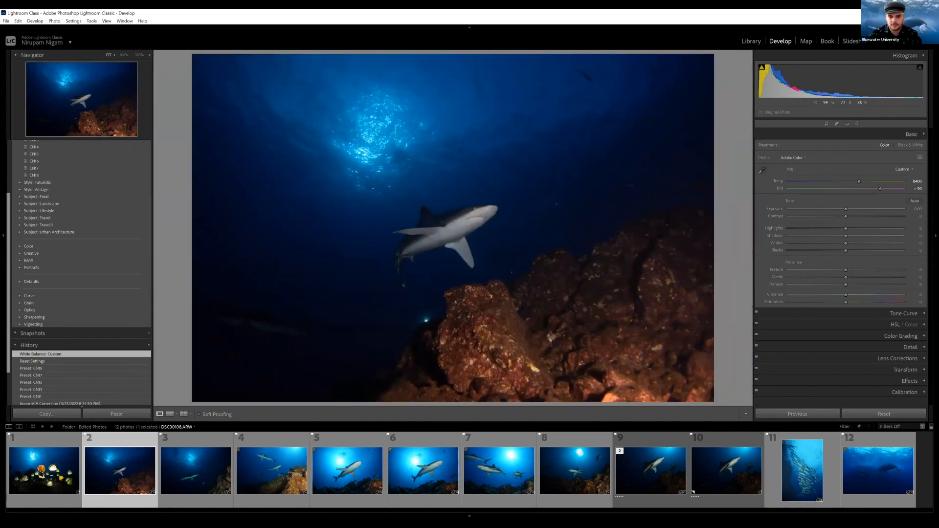
left_click(468, 219)
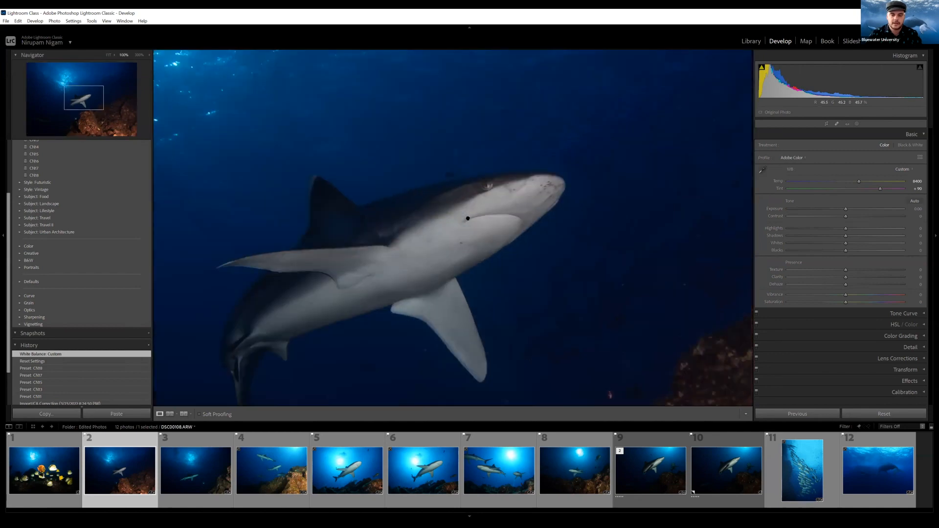
left_click(500, 253)
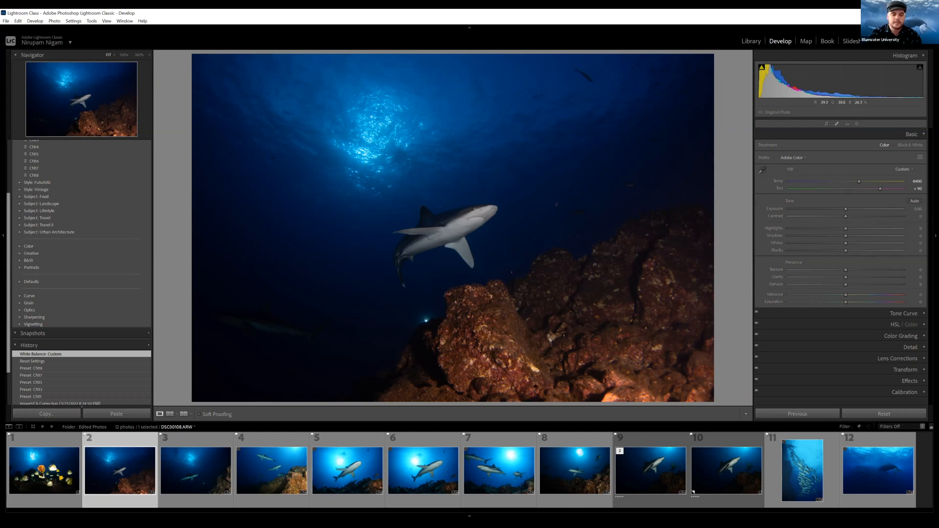
left_click(535, 386)
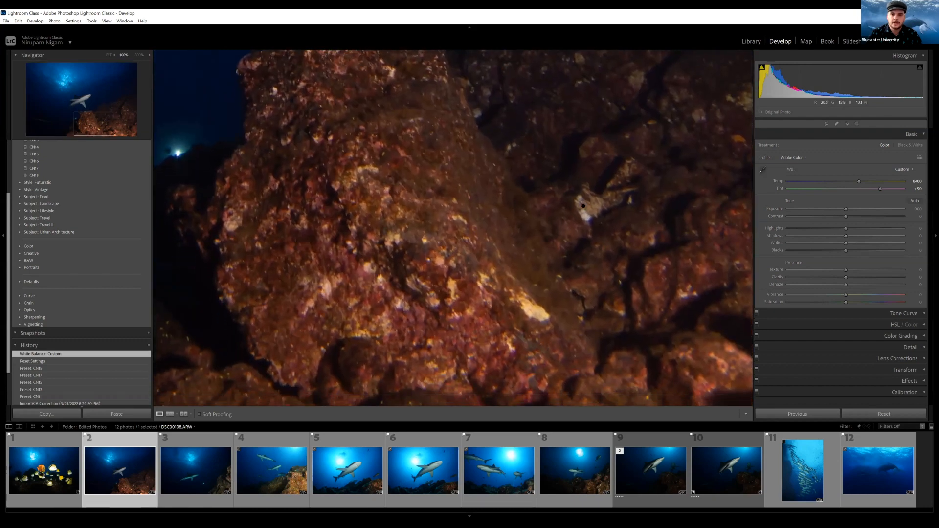
Step: Resample photo 2's white balance from the small whitish patch on the dark reef rock
left_click(763, 169)
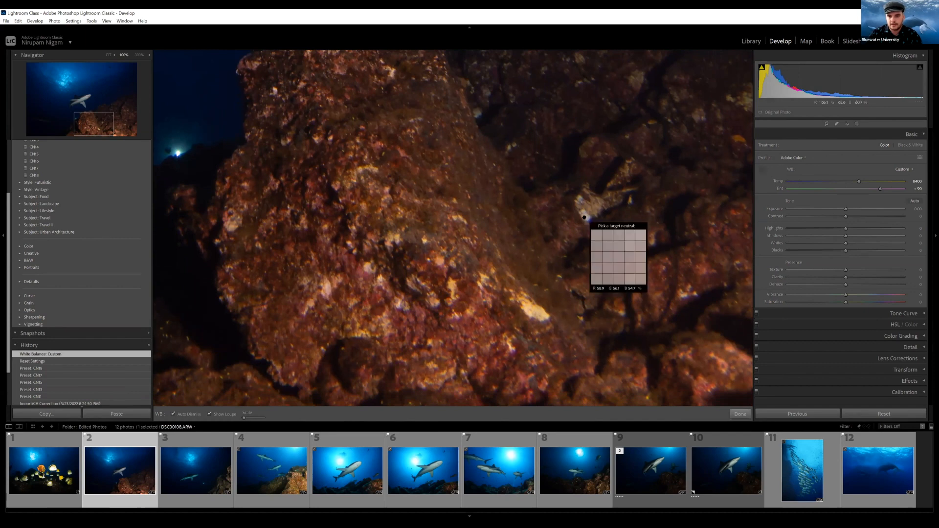
left_click(589, 214)
left_click(588, 213)
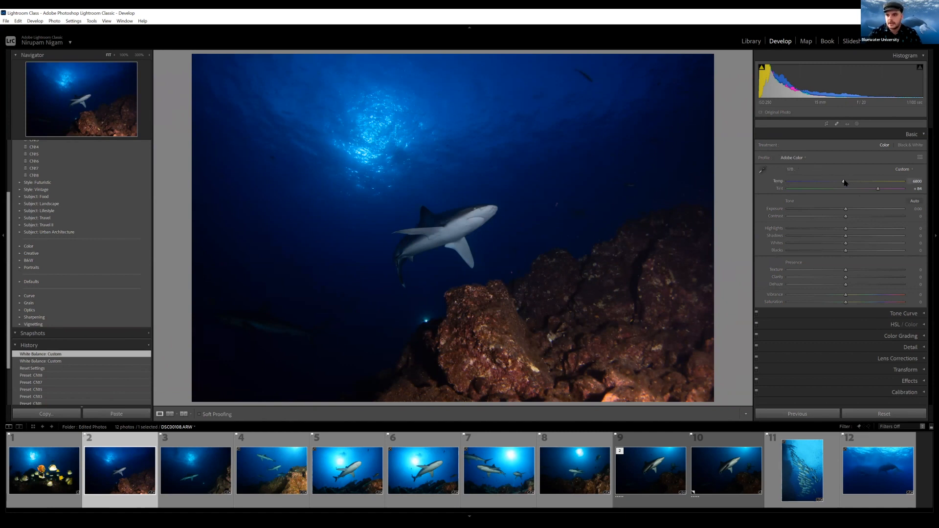
Step: Try raising the white balance temperature to its maximum, and undo the change
left_click_drag(843, 182, 906, 182)
key("ctrl+z")
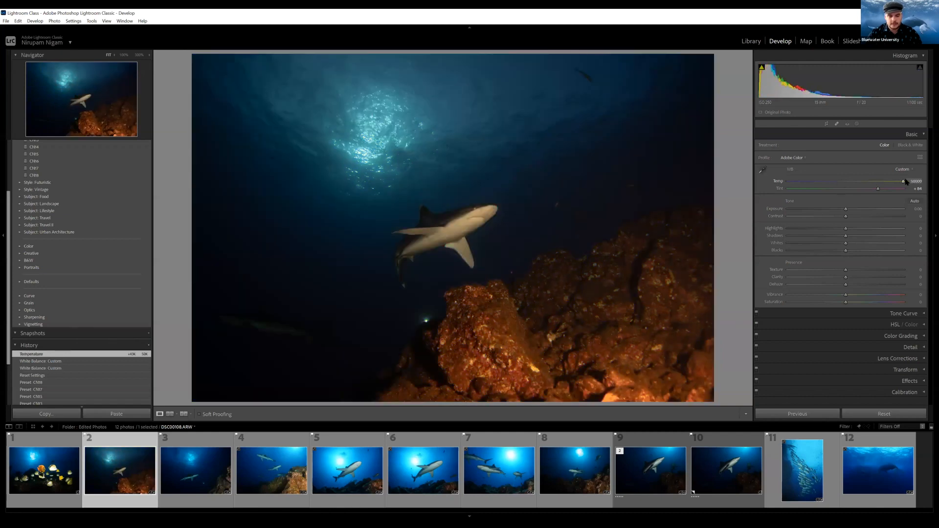
Step: Try raising photo 2's tint to its maximum of +150, and undo the change
left_click_drag(881, 189, 780, 187)
left_click_drag(843, 184, 822, 196)
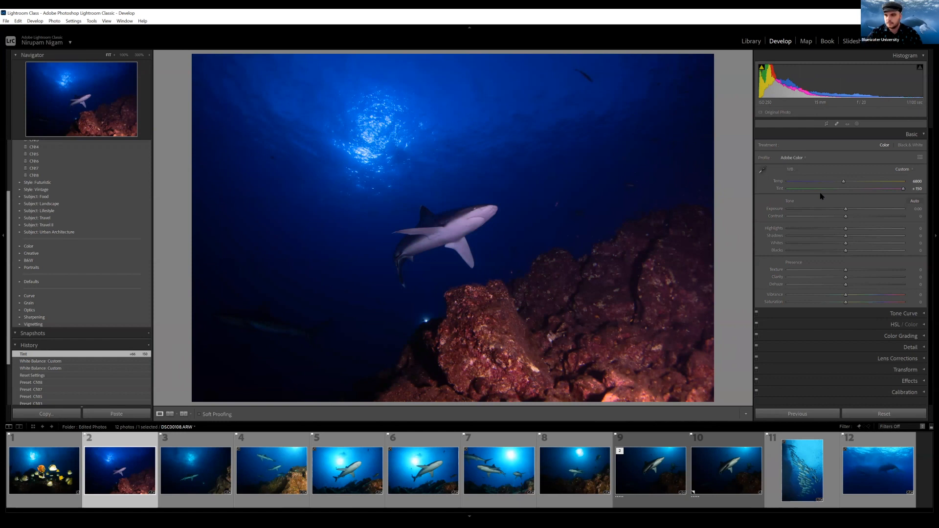
key("ctrl+z")
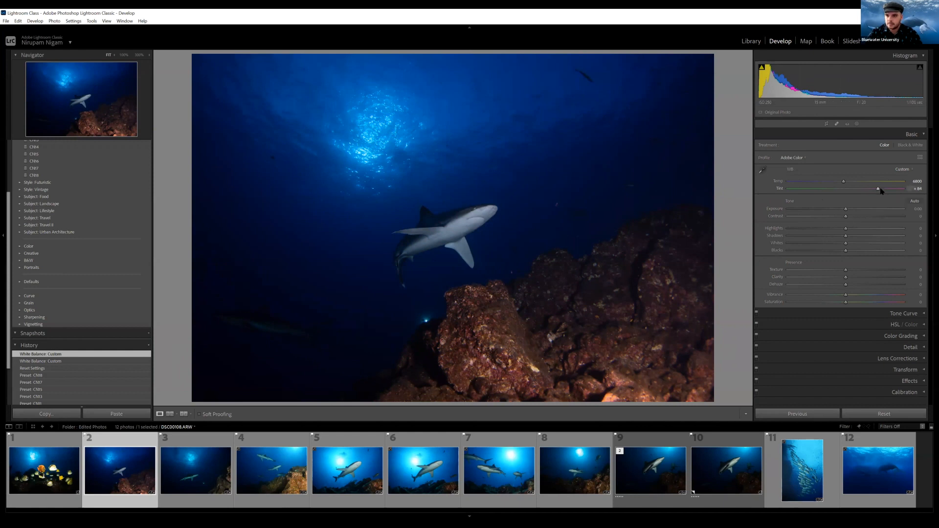
Step: Lower the tint to +71 and make the white balance temperature slightly cooler
left_click_drag(880, 190, 876, 191)
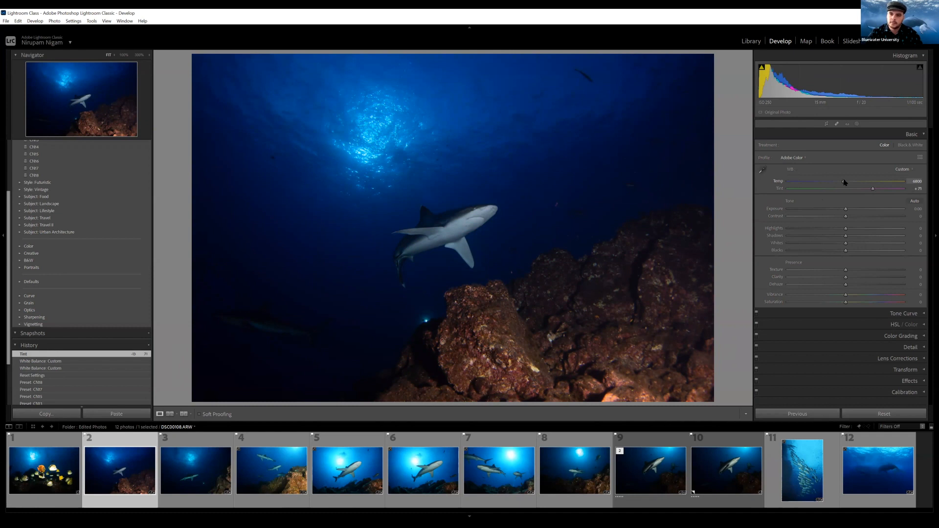
left_click_drag(843, 181, 842, 182)
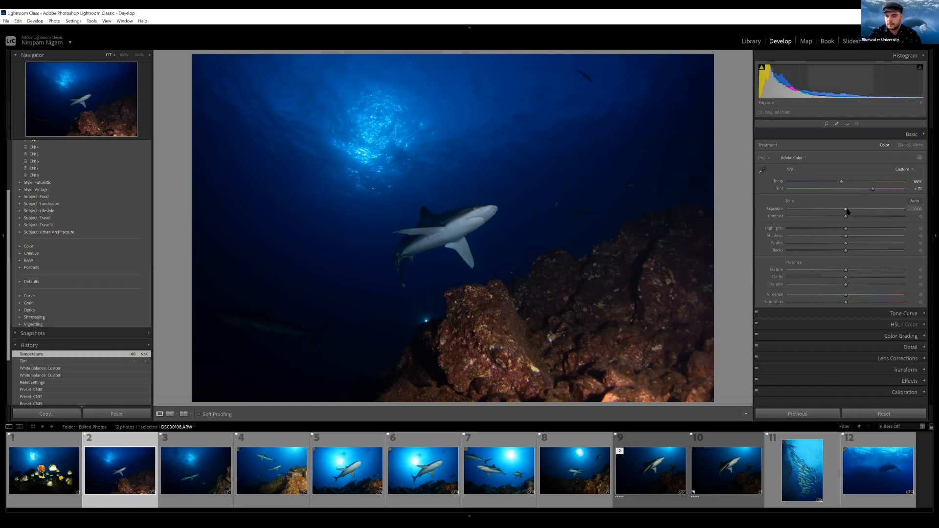
Step: Try brightening photo 2 with the exposure, and undo it together with the last temperature and tint adjustments
mouse_move(848, 212)
left_mouse_down()
mouse_move(868, 211)
mouse_move(833, 211)
mouse_move(864, 210)
left_mouse_up()
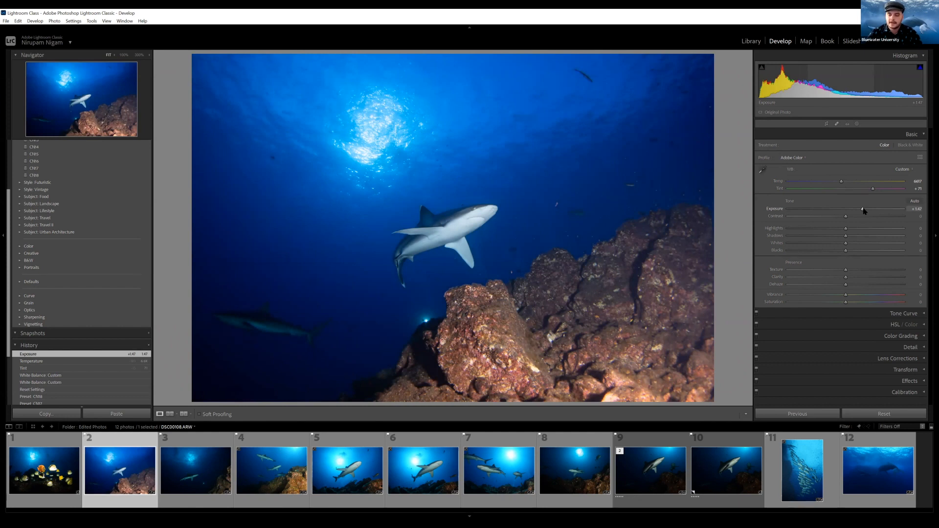
key("ctrl+z")
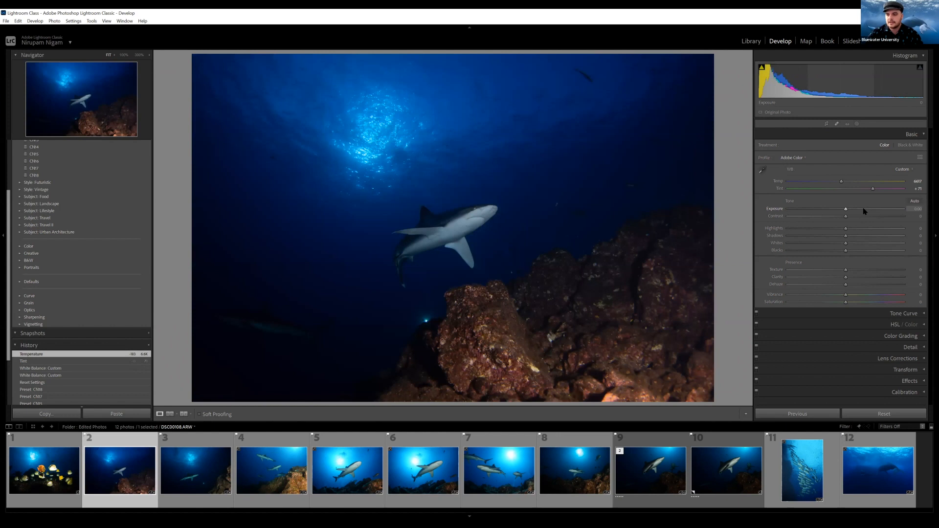
left_click(864, 209)
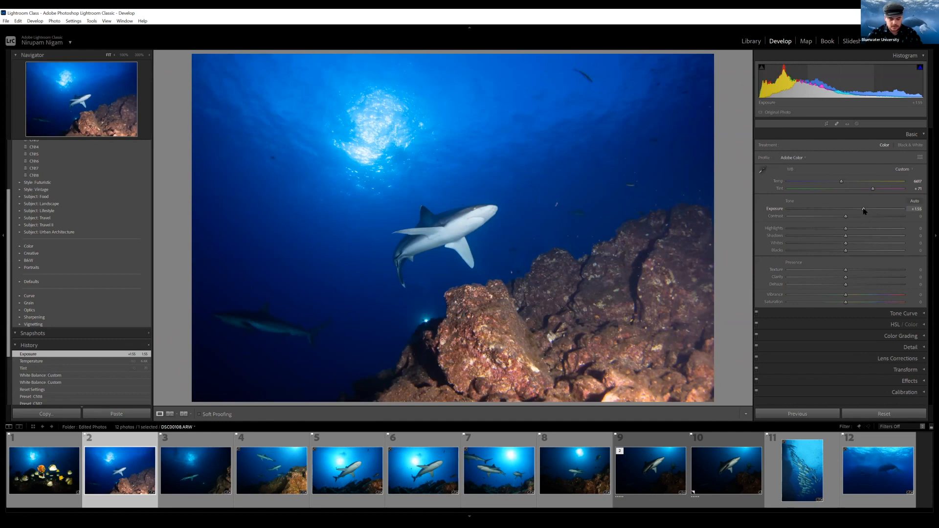
key("ctrl+z")
key("ctrl+z")
key("ctrl+z")
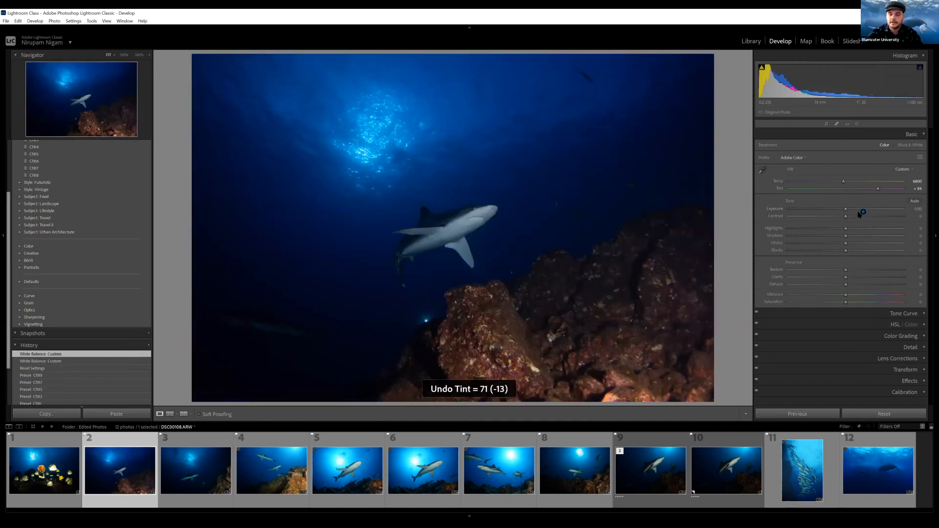
Step: Try raising the exposure, highlights and whites one at a time, resetting each to 0
left_click(864, 209)
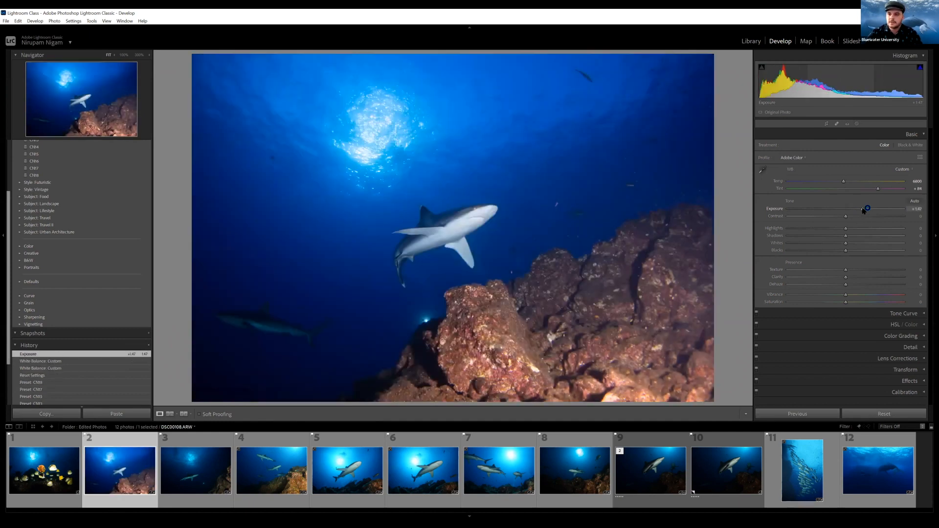
double_click(776, 211)
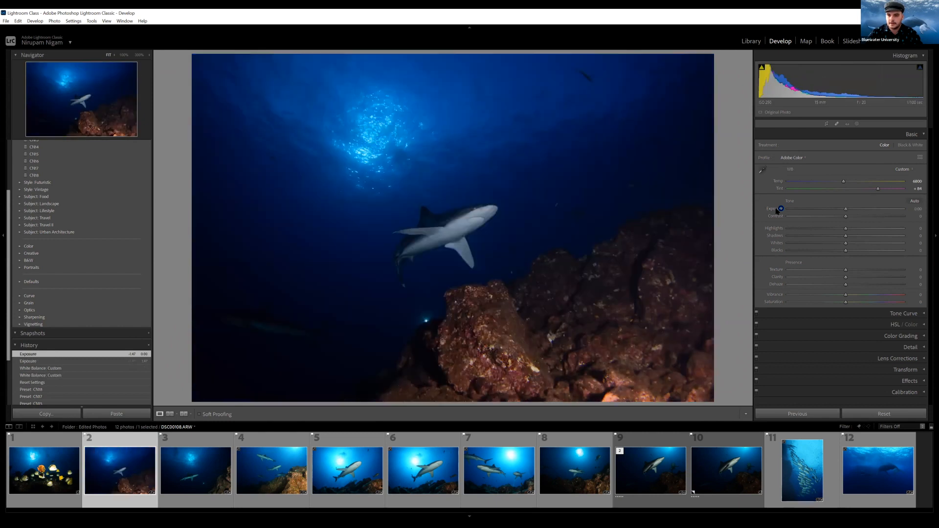
left_click(873, 229)
double_click(775, 228)
left_click(877, 243)
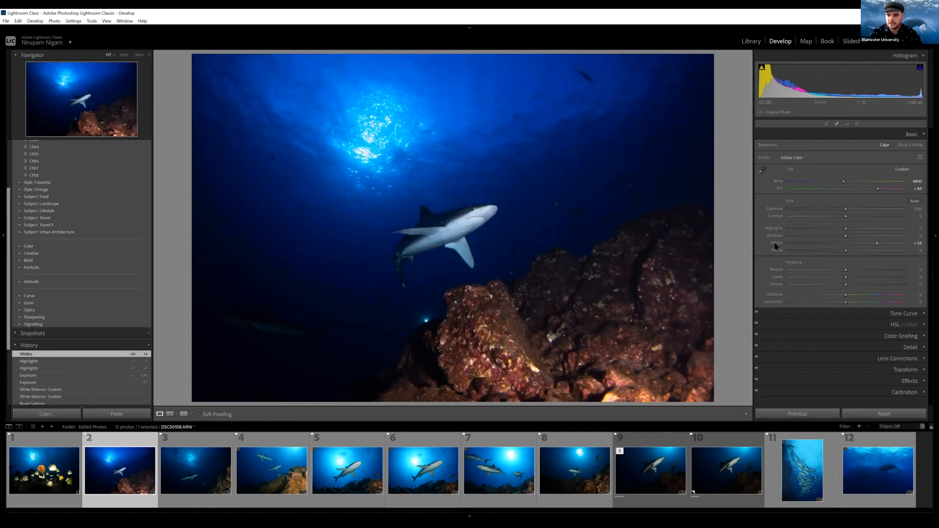
double_click(775, 245)
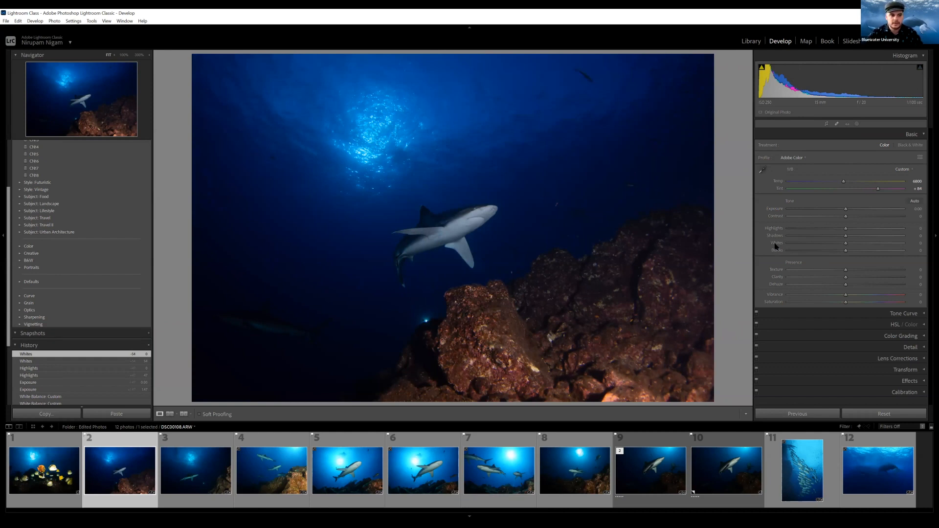
Step: Compare the two custom white balance states in photo 2's history, ending on the more recent one
scroll(65, 384, "down", 2)
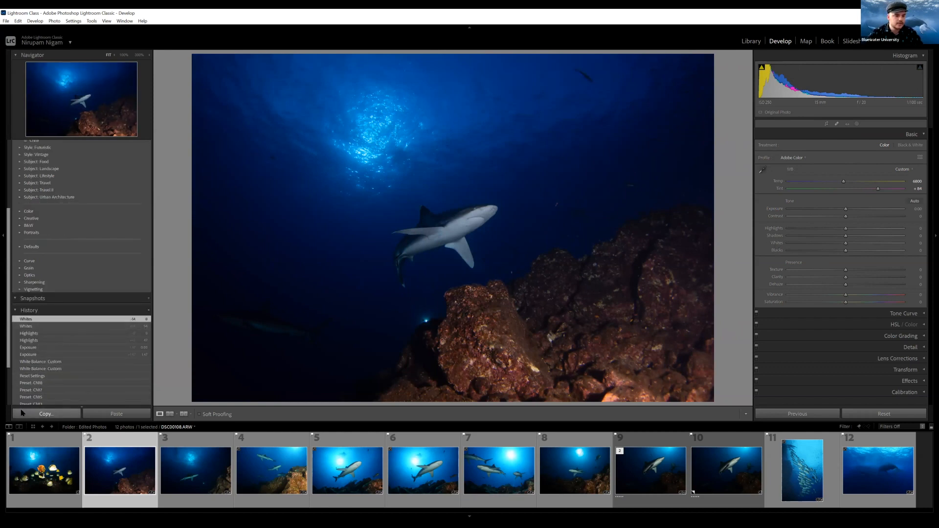
scroll(57, 349, "down", 3)
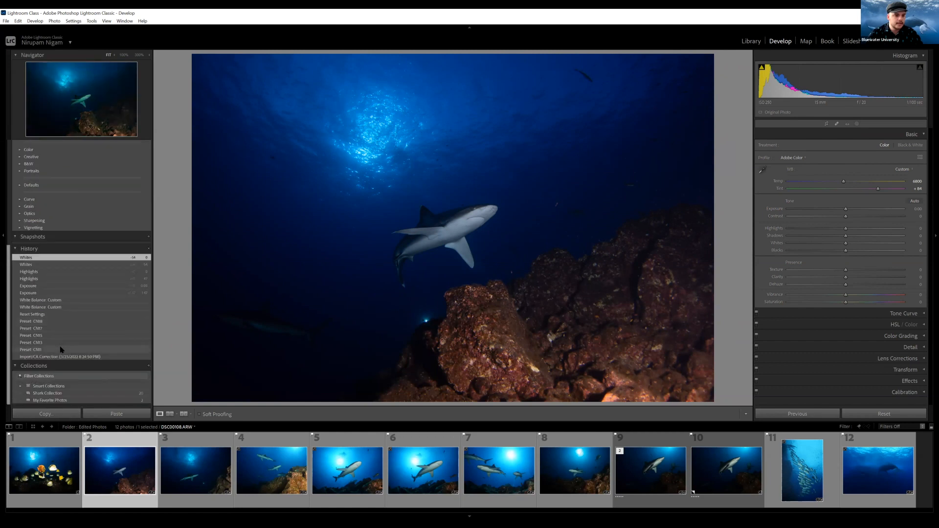
left_click(51, 307)
left_click(51, 300)
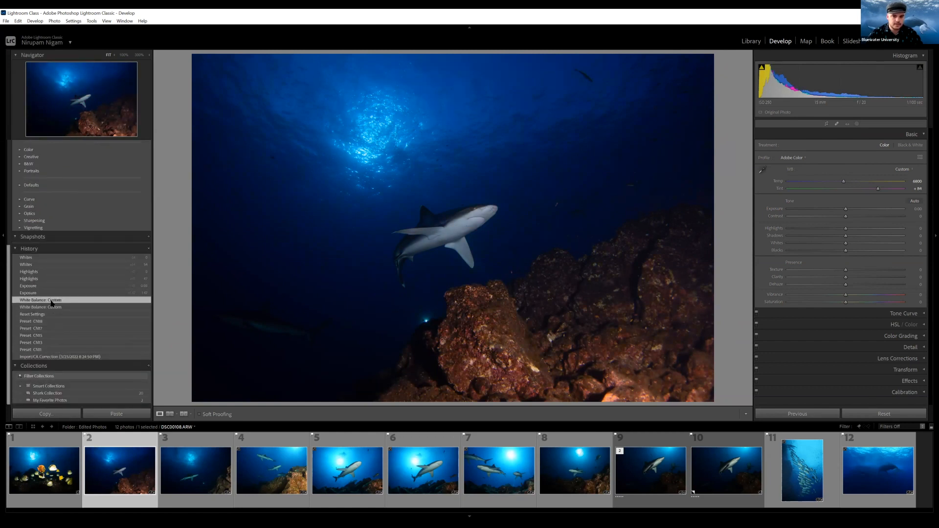
left_click(51, 307)
left_click(51, 300)
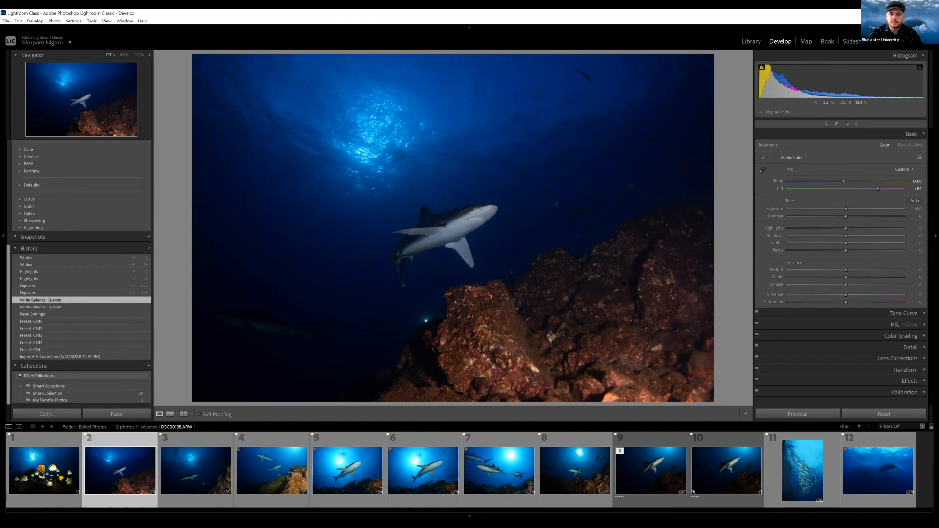
Step: Raise the exposure to +0.28 and resample the white balance from the shark's body
left_click_drag(849, 209, 850, 212)
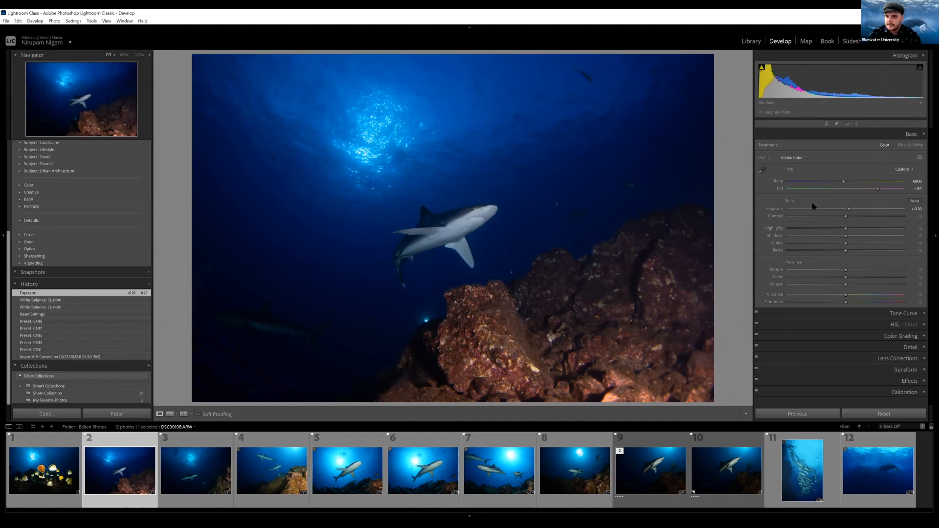
left_click(762, 170)
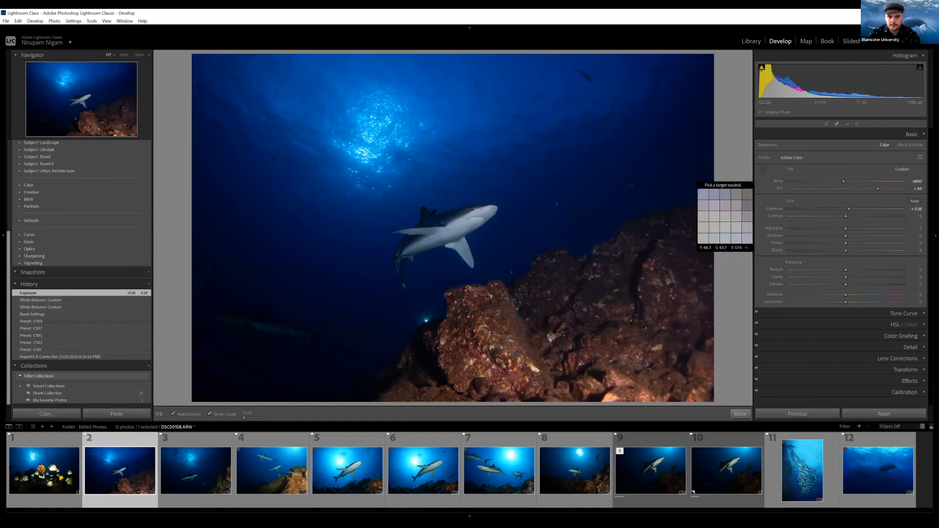
left_click(458, 224)
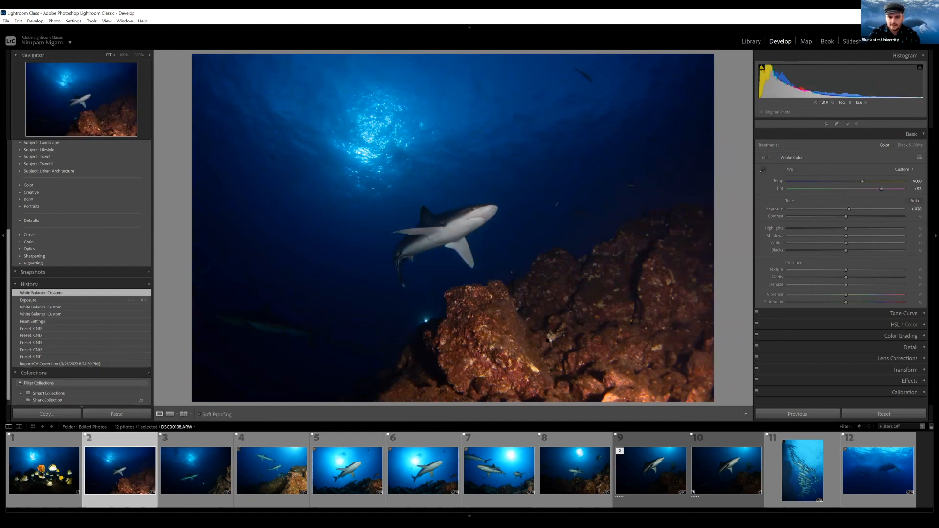
Step: Resample the white balance from the small whitish patch on the reef rock at 100% zoom
left_click(548, 338)
key("w")
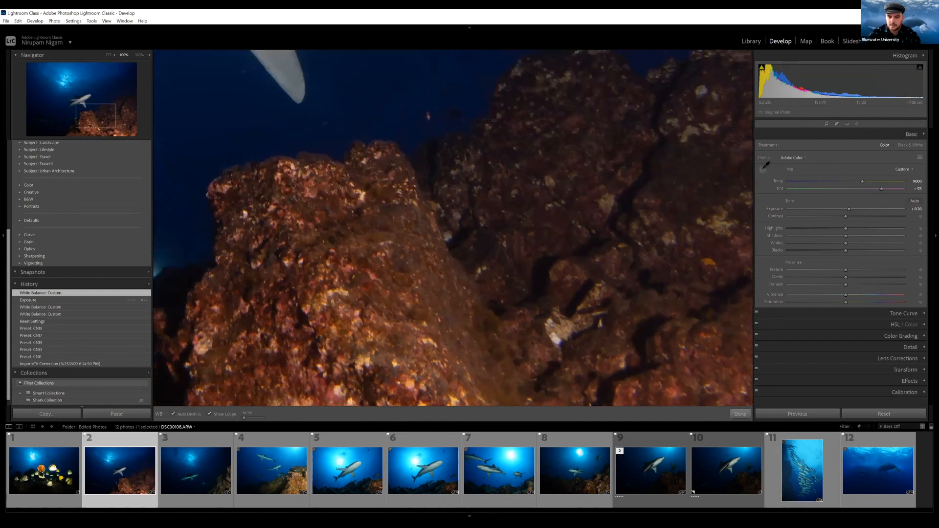
left_click(554, 335)
left_click(550, 331)
Step: Fine-tune photo 2's white balance to a temperature of 6021 and a tint of +49
left_click_drag(884, 189, 871, 193)
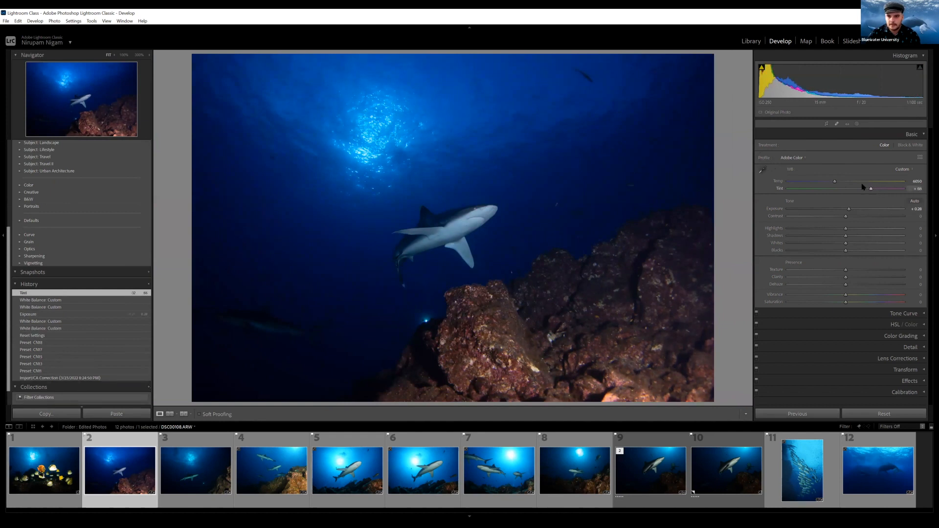
left_click(835, 185)
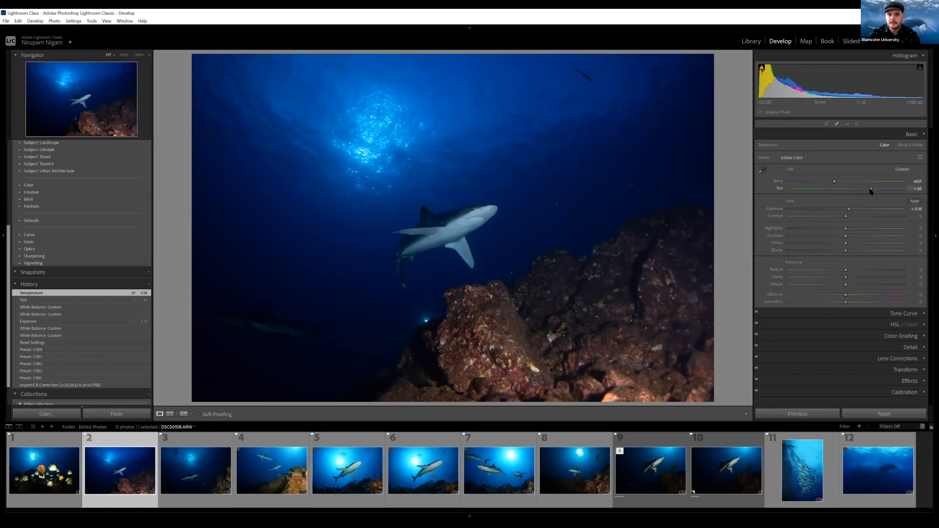
left_click_drag(871, 192, 864, 191)
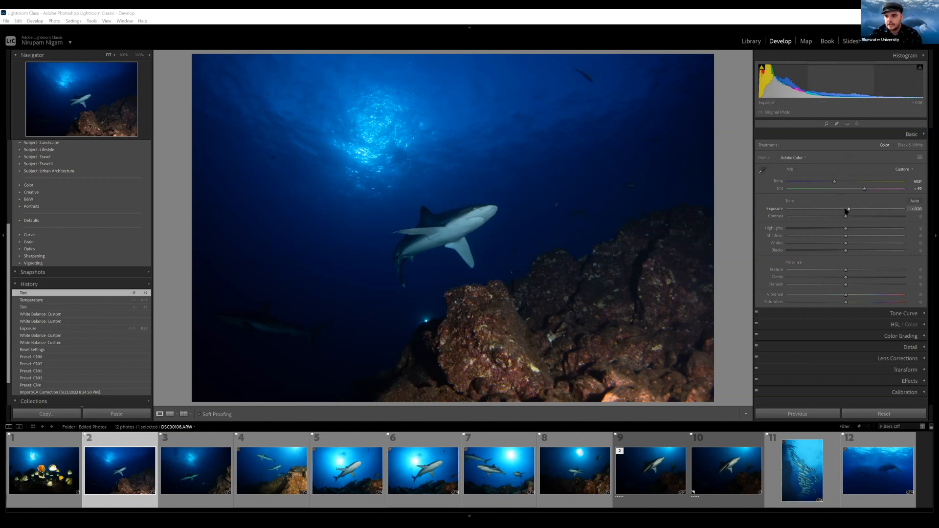
Step: Try the exposure at +4.21 and at -5.00, and reset it to 0
left_click_drag(883, 209, 894, 209)
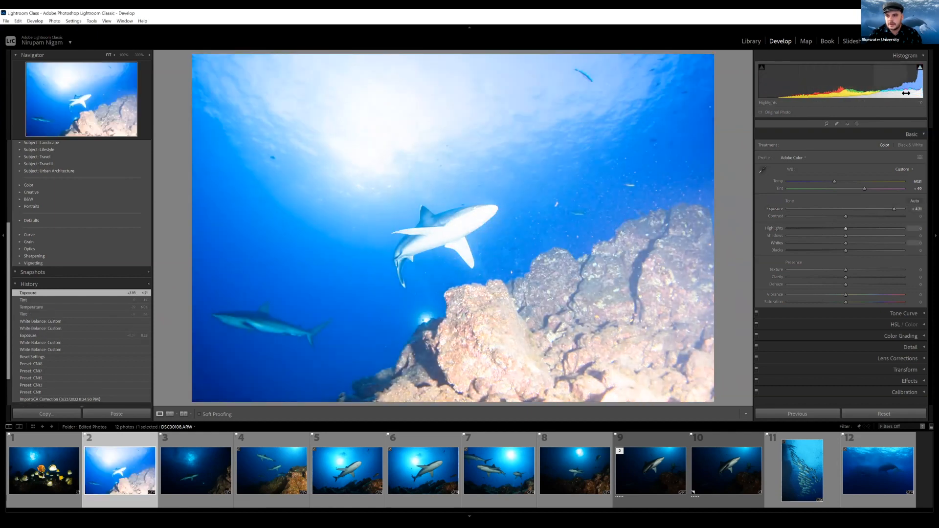
left_click_drag(896, 210, 789, 208)
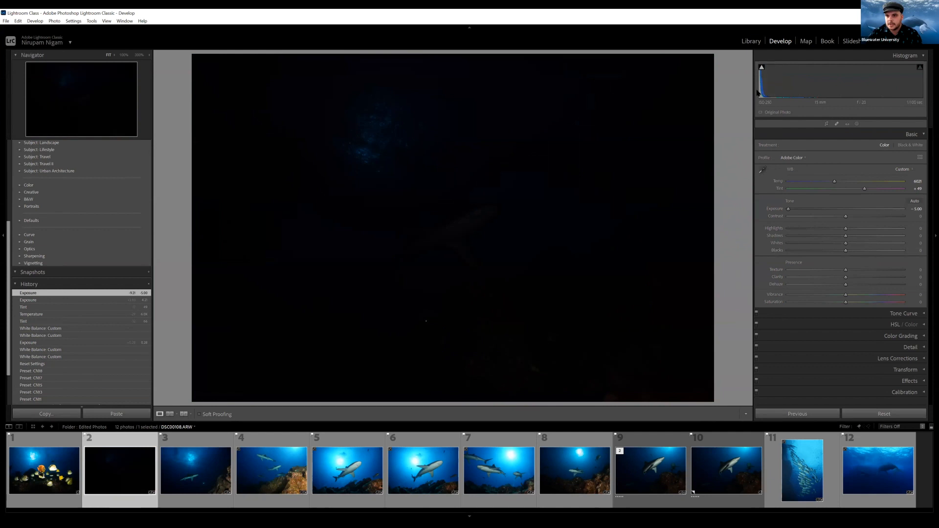
double_click(772, 210)
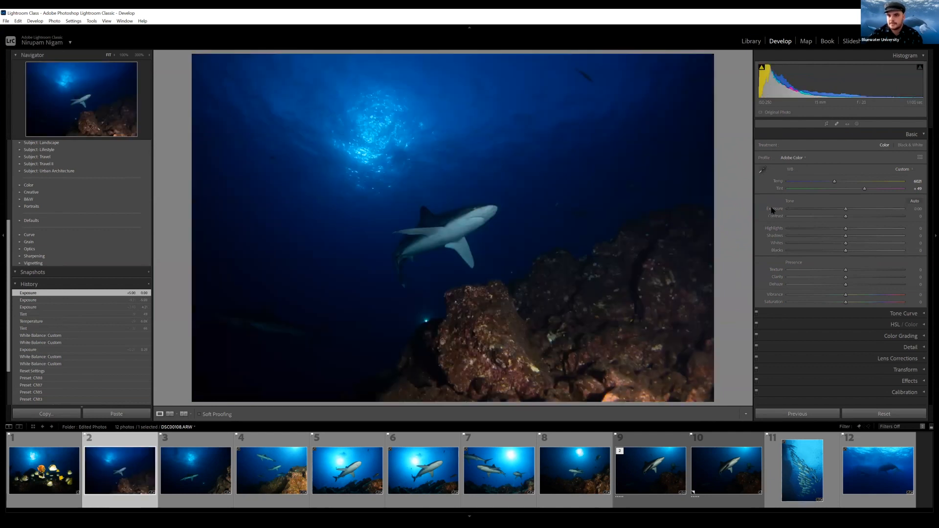
Step: Raise the exposure to +2.06 and on to +5.00, and examine the bright sunlit water up close
left_click_drag(847, 209, 873, 212)
left_click_drag(870, 211, 868, 211)
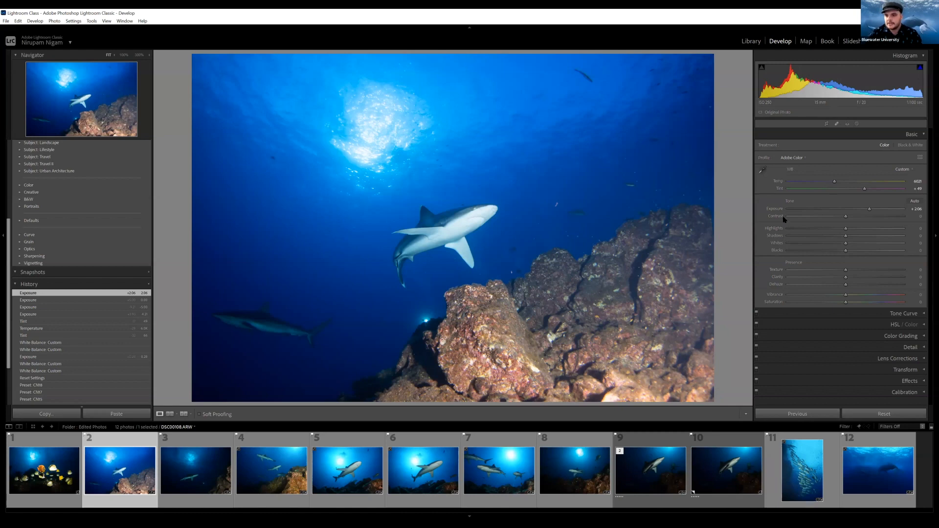
left_click_drag(869, 209, 913, 215)
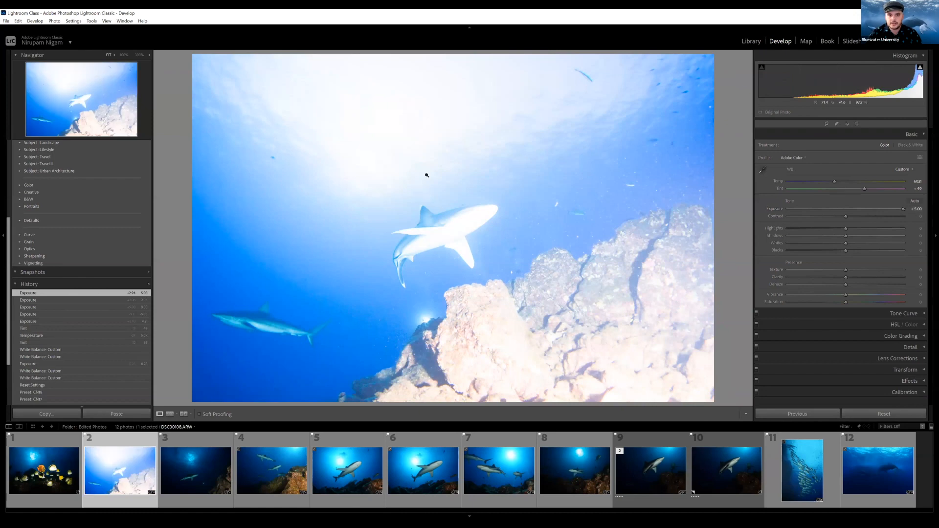
left_click(391, 92)
left_click(394, 100)
left_click(402, 120)
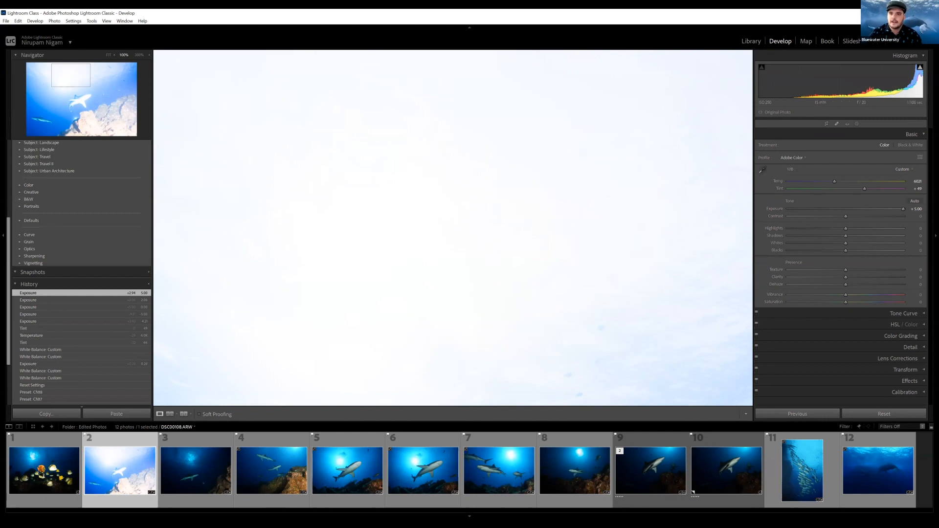
left_click(513, 258)
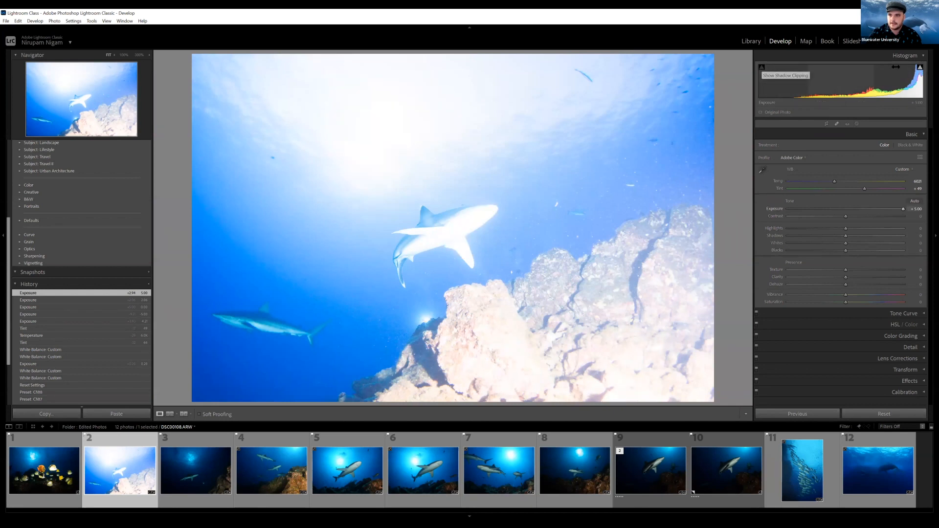
Step: Show the highlight clipping on the overexposed photo, and reset the exposure to 0
left_click(920, 68)
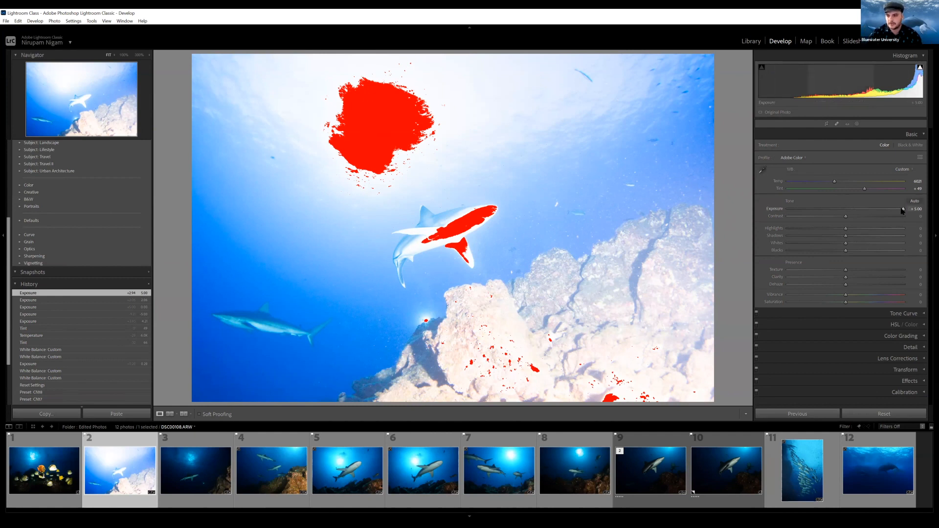
double_click(773, 209)
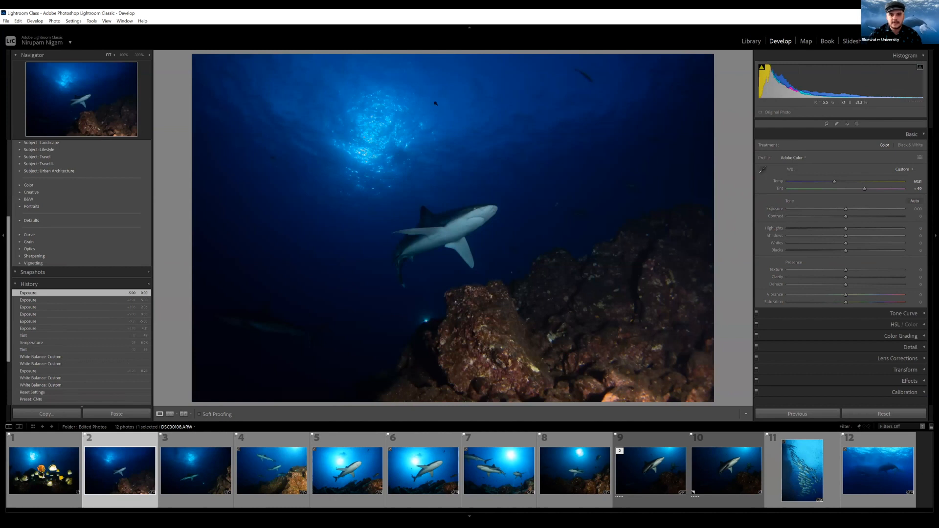
Step: Show the shadow clipping, lower the exposure to -5.00 and examine the dark water around the distant shark up close
left_click(762, 68)
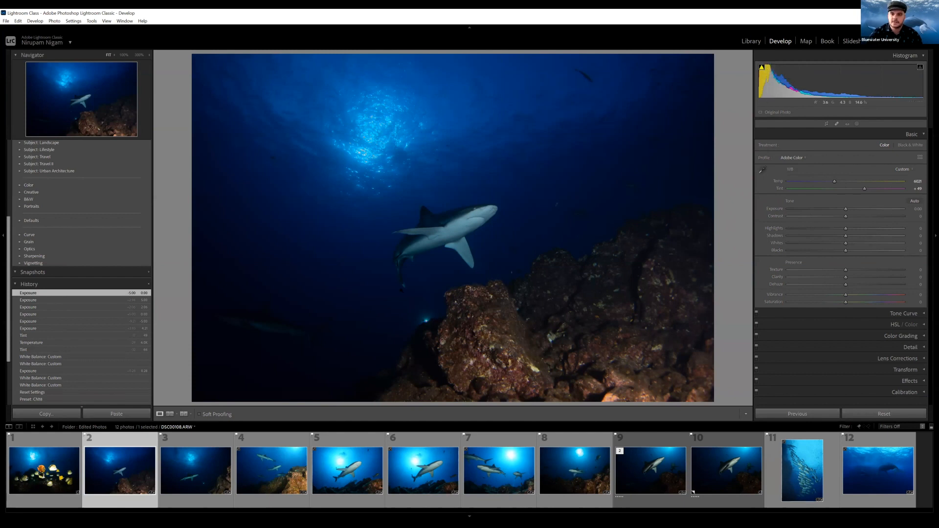
left_click_drag(846, 209, 772, 212)
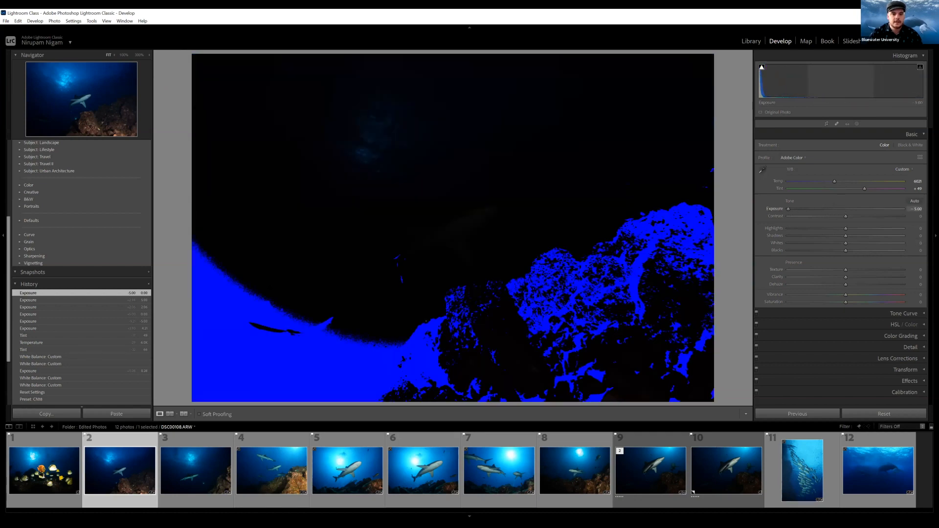
left_click(242, 372)
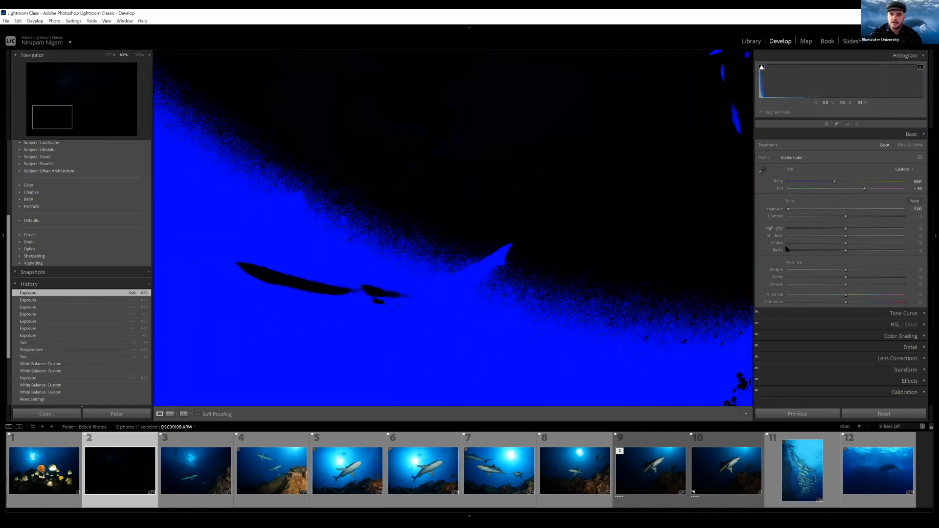
Step: Reset photo 2's exposure to 0 and show the whole photo again
left_click(242, 373)
double_click(781, 210)
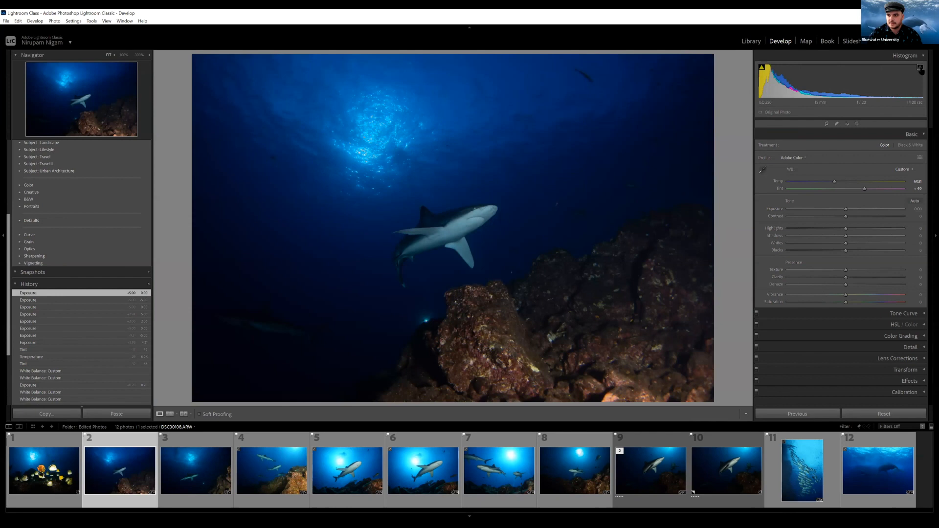
Step: Examine the bright sun in photo 6 up close and with its highlight clipping shown, look at photo 3, and return to photo 2
left_click(408, 469)
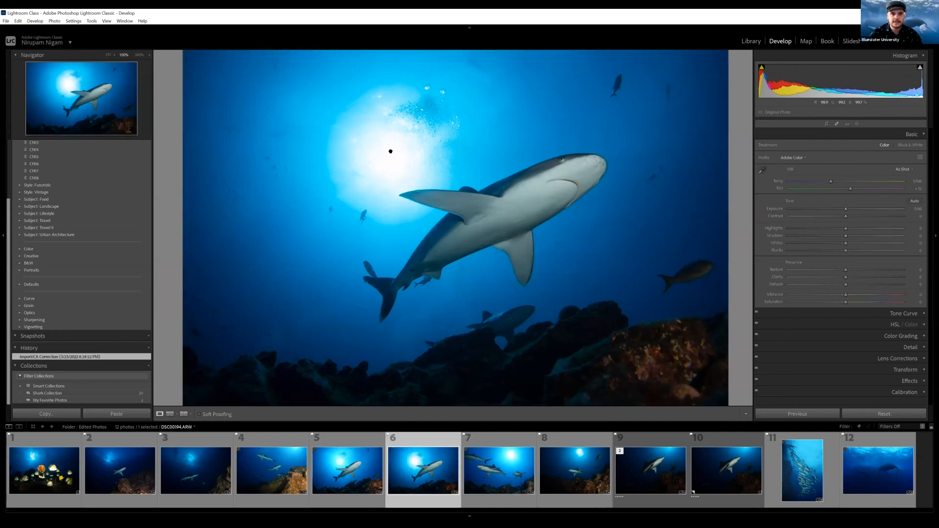
left_click(390, 151)
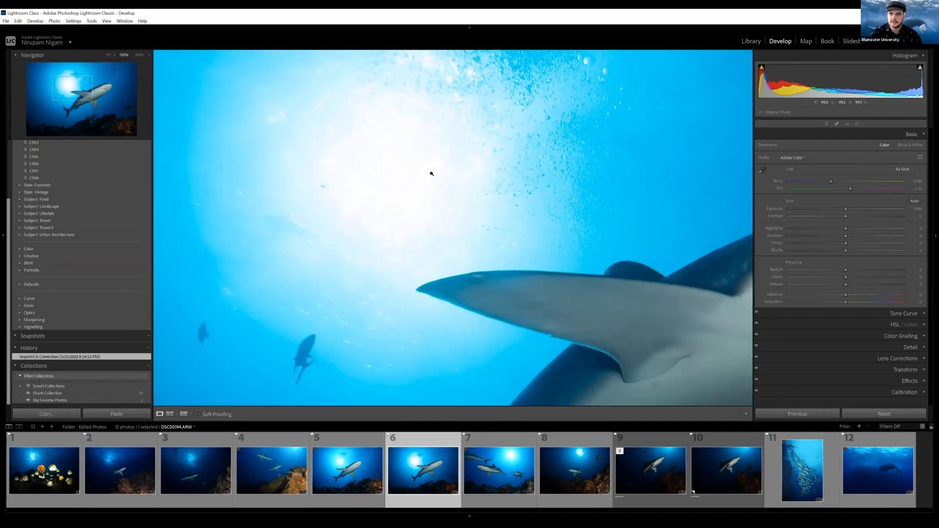
left_click(432, 173)
mouse_move(920, 69)
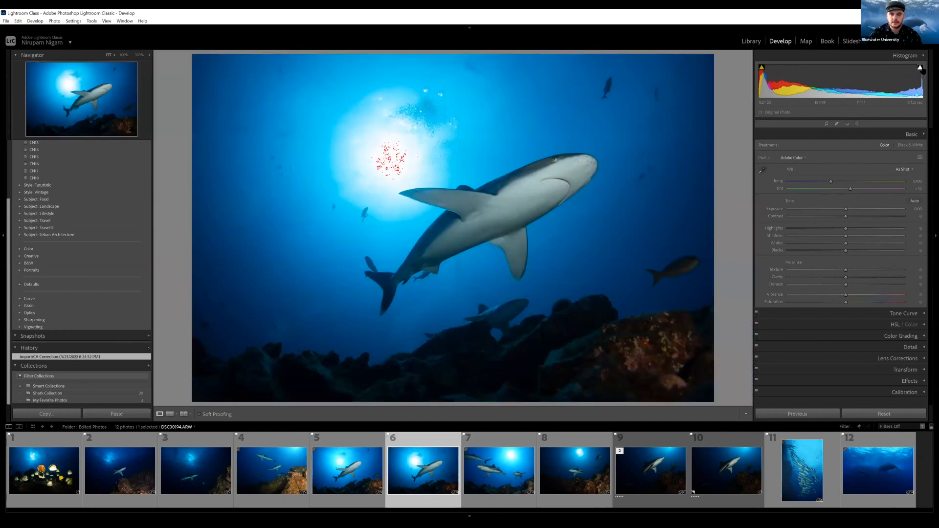
left_click(920, 68)
left_click(385, 166)
left_click(384, 166)
left_click(185, 466)
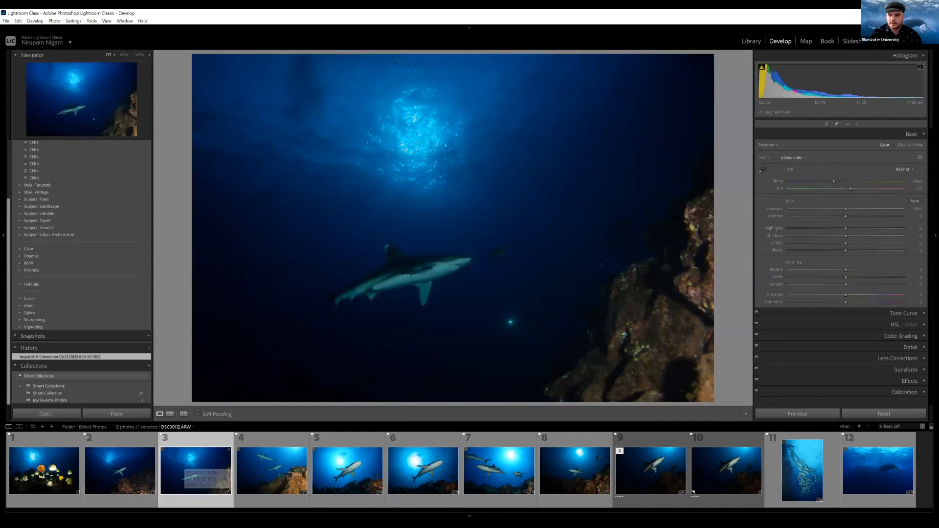
left_click(120, 470)
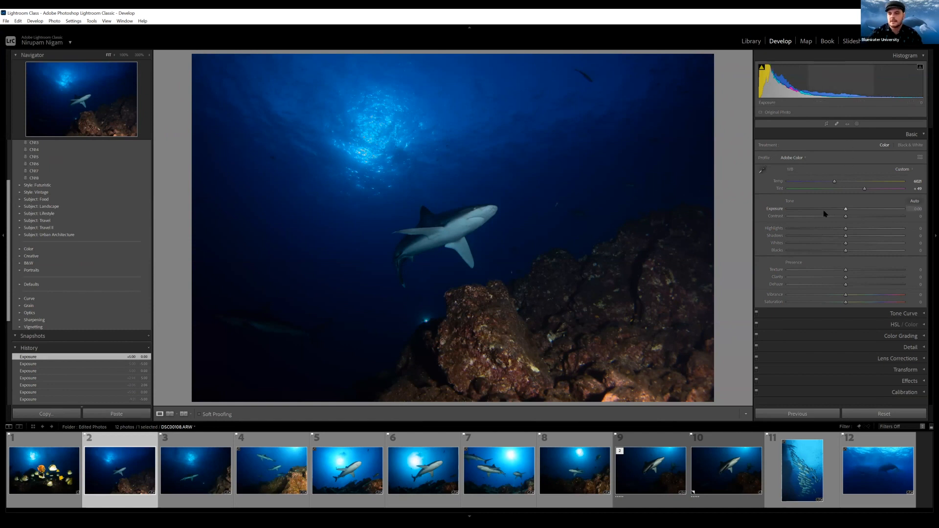
Step: Set photo 2's shadows to +53, blacks to +51, highlights to -10 and whites to -10
left_click_drag(845, 236, 877, 237)
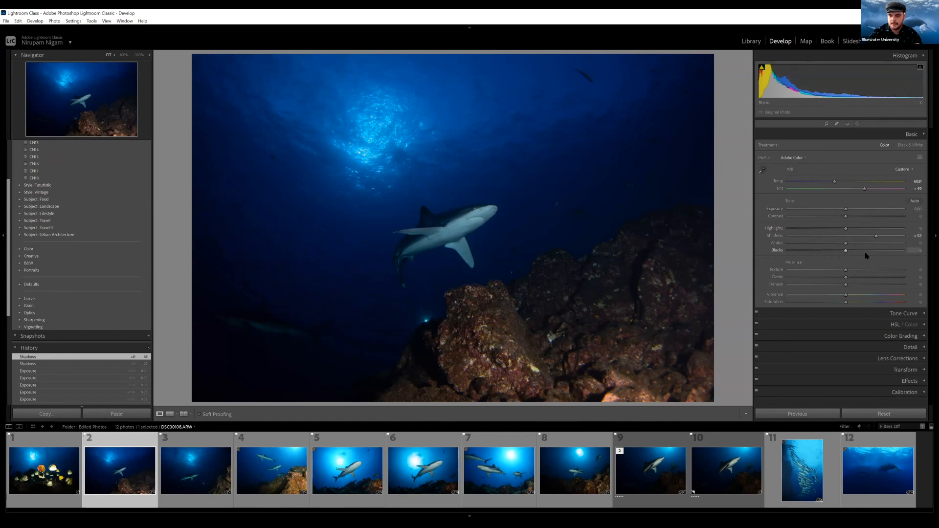
left_click_drag(867, 250, 876, 253)
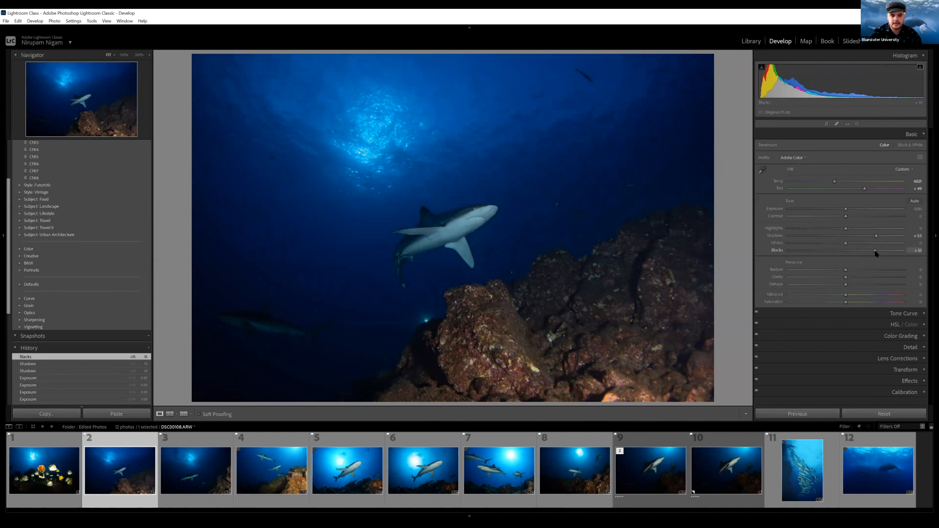
left_click_drag(846, 229, 841, 232)
left_click(840, 244)
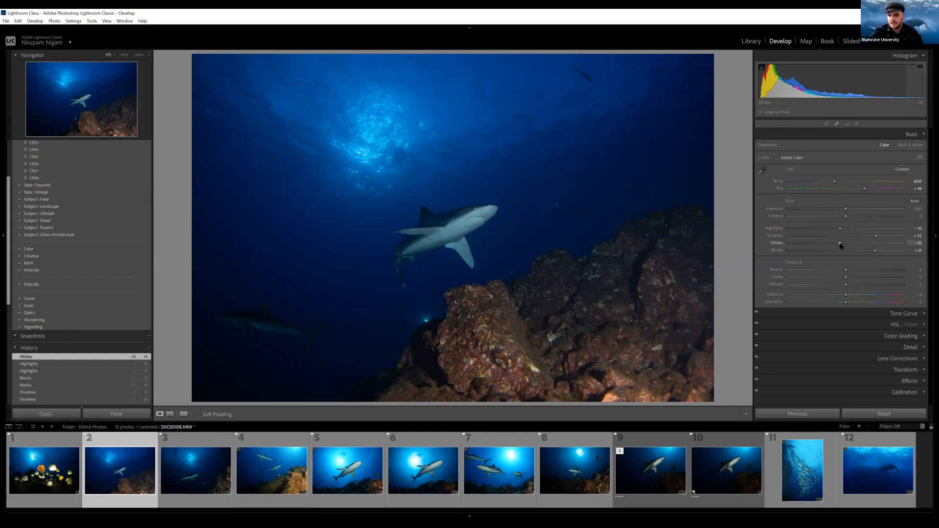
Step: Set the contrast to +29 and the highlights to +40, checking the shark's head and body up close
left_click_drag(850, 219, 863, 216)
left_click(477, 210)
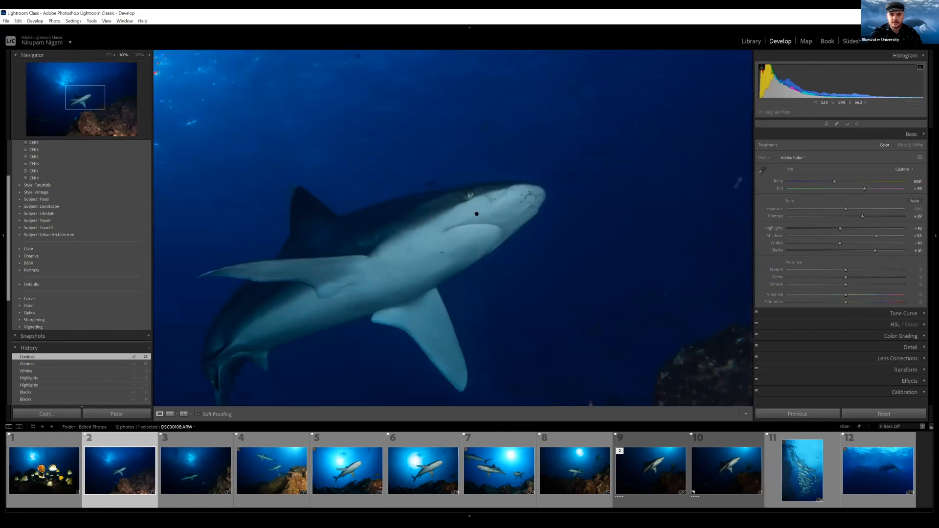
left_click(477, 214)
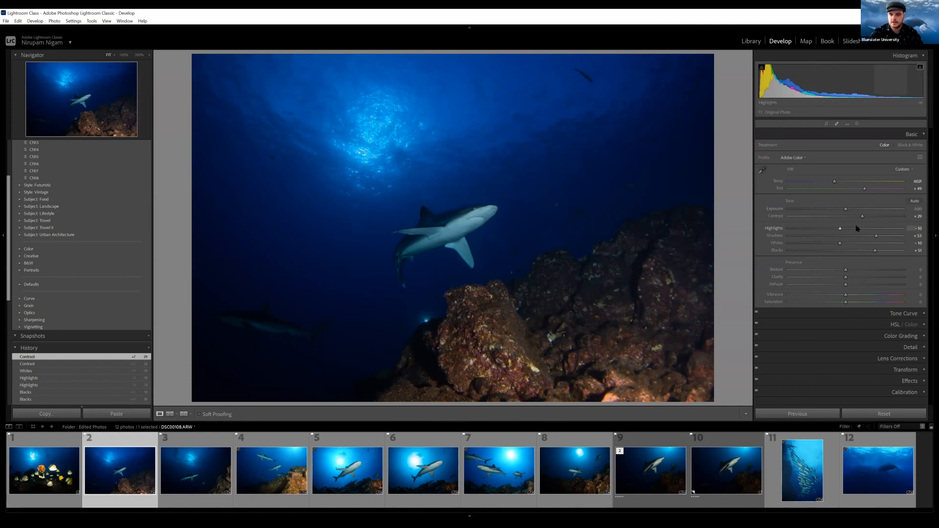
left_click_drag(857, 230, 850, 229)
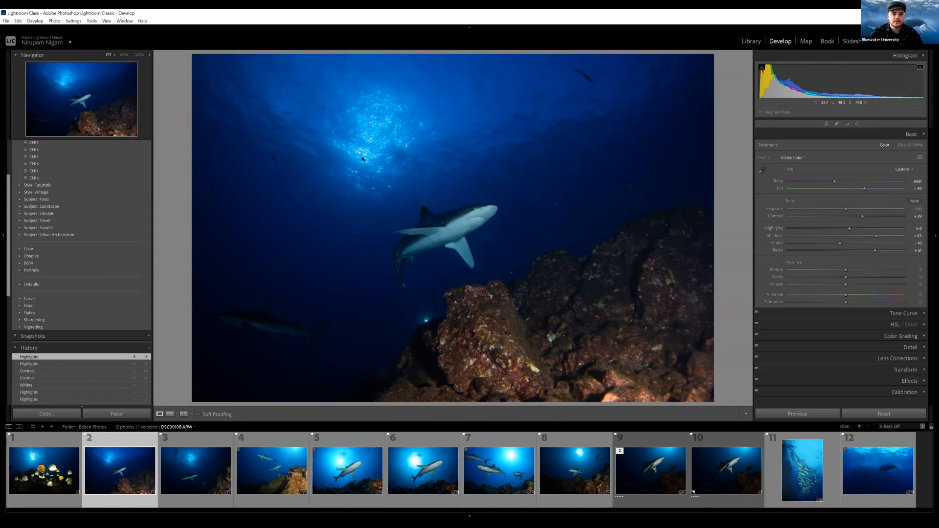
left_click_drag(850, 228, 869, 230)
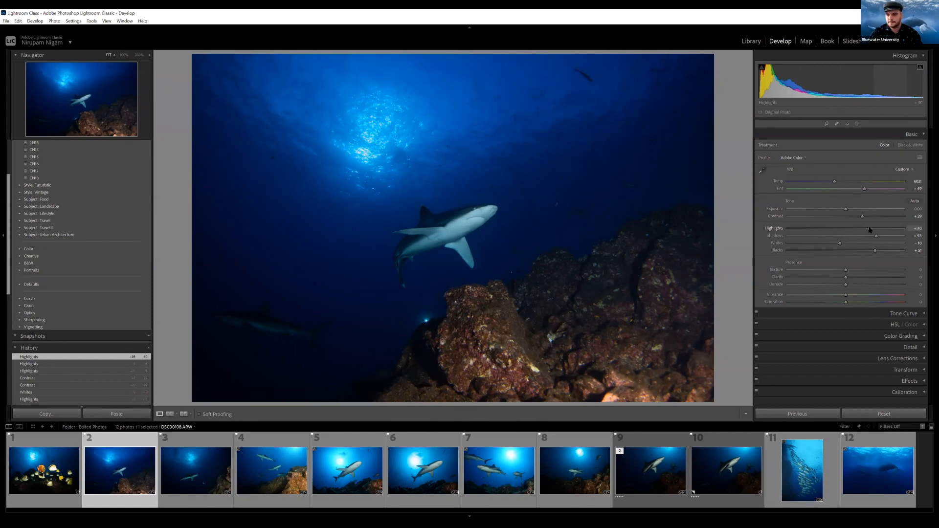
left_click(463, 228)
left_click(480, 212)
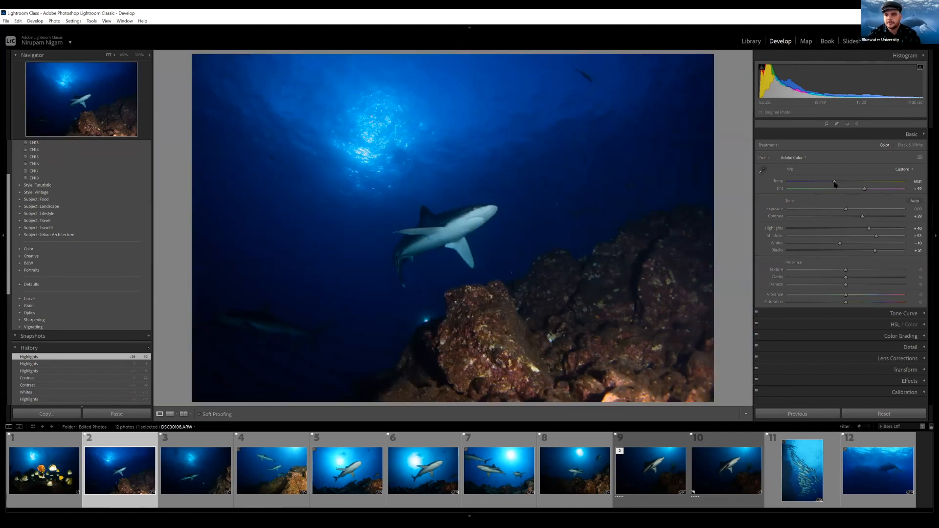
Step: Warm the white balance temperature to about 6300 and check the shark up close
left_click_drag(835, 184, 838, 184)
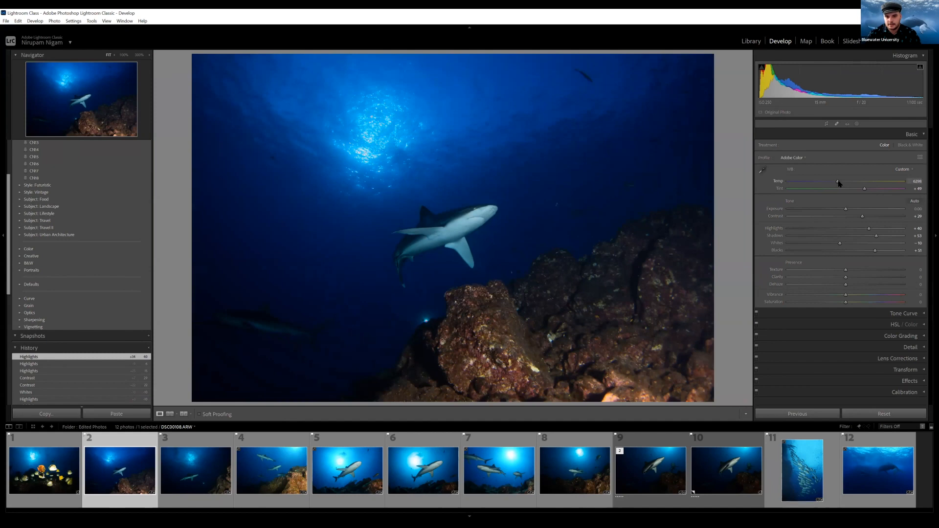
left_click_drag(839, 184, 839, 184)
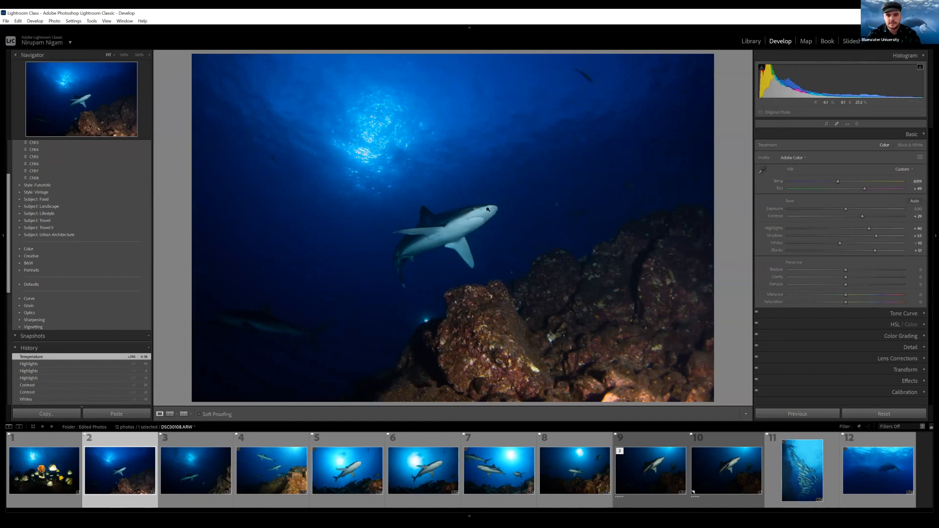
left_click(476, 212)
left_click(415, 87)
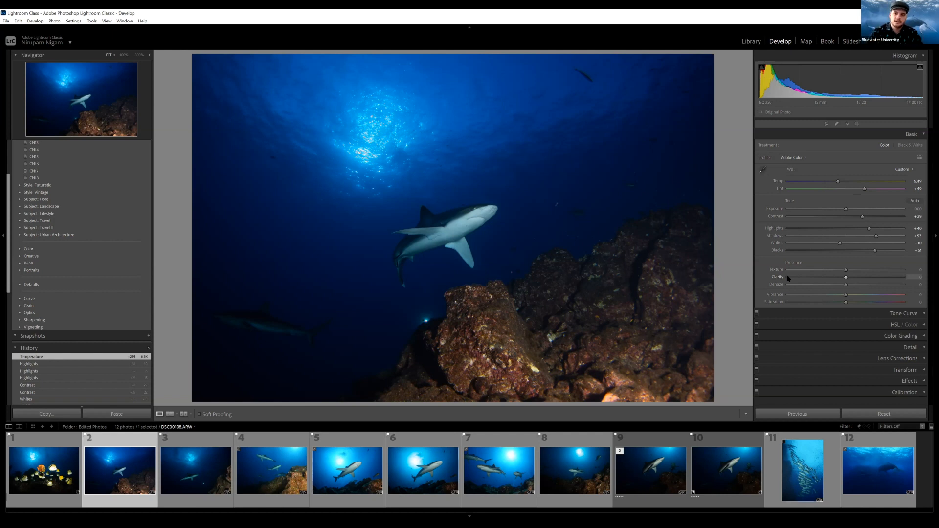
Step: Try the clarity at +20 and +100, set it to +13, then try the dehaze at +100 and reset it to 0
left_click(856, 278)
left_click_drag(856, 280, 858, 280)
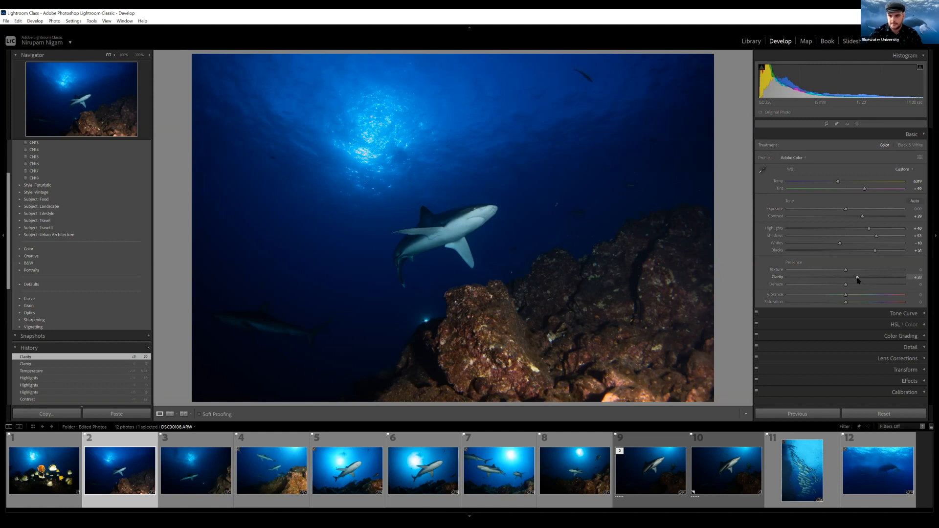
left_click_drag(858, 279, 909, 286)
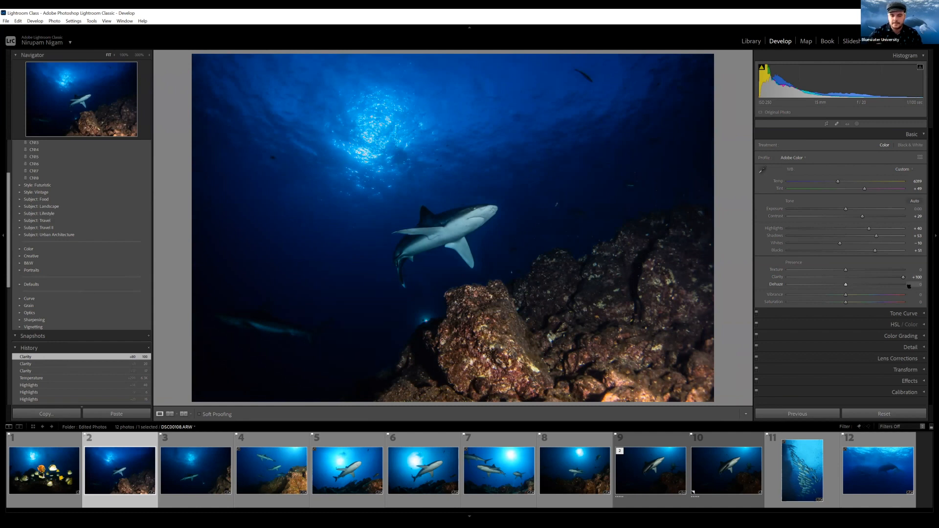
mouse_move(900, 283)
left_mouse_down()
mouse_move(850, 286)
mouse_move(919, 288)
left_mouse_up()
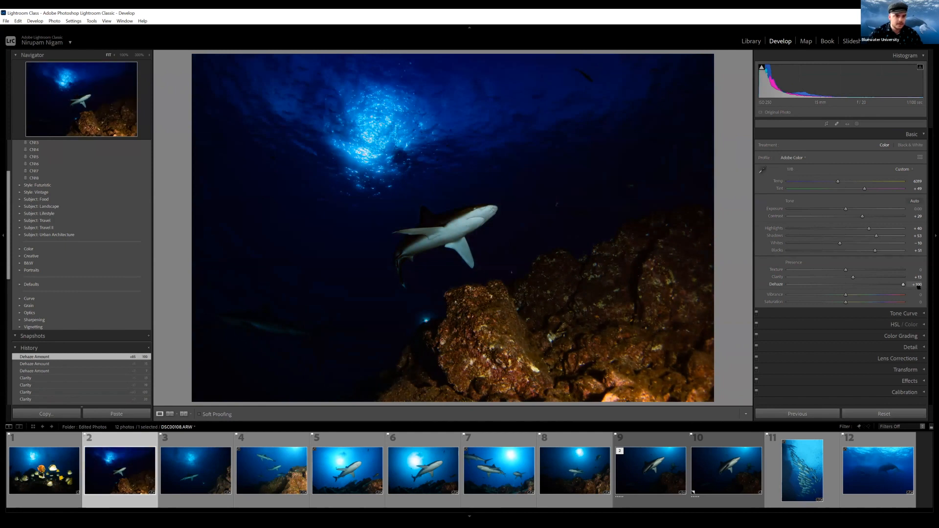
double_click(782, 285)
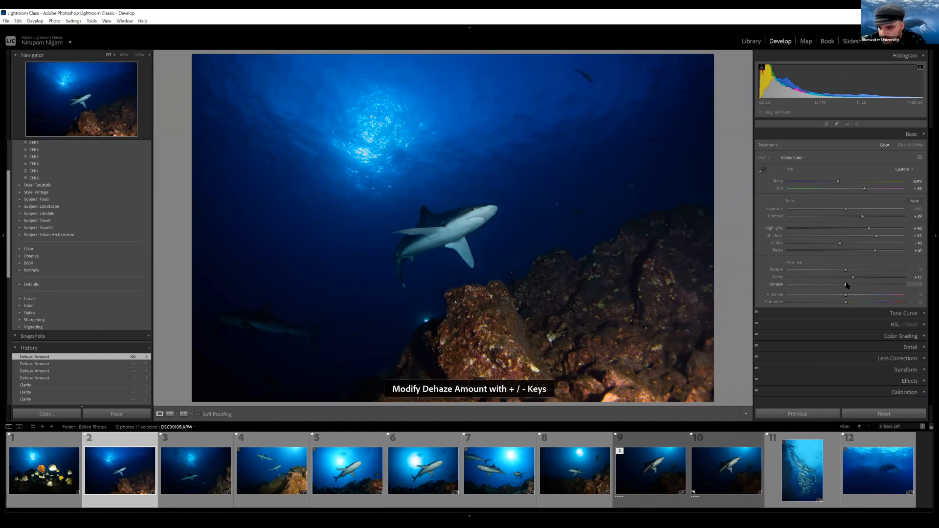
Step: Set the dehaze to +6, the blacks to +57 and the whites to +1, and inspect the shark up close
left_click_drag(848, 284, 847, 247)
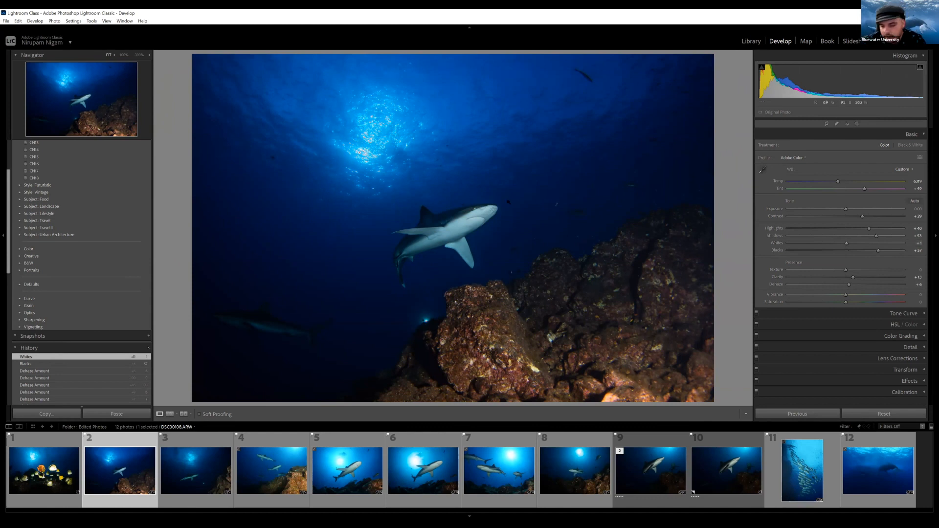
key("z")
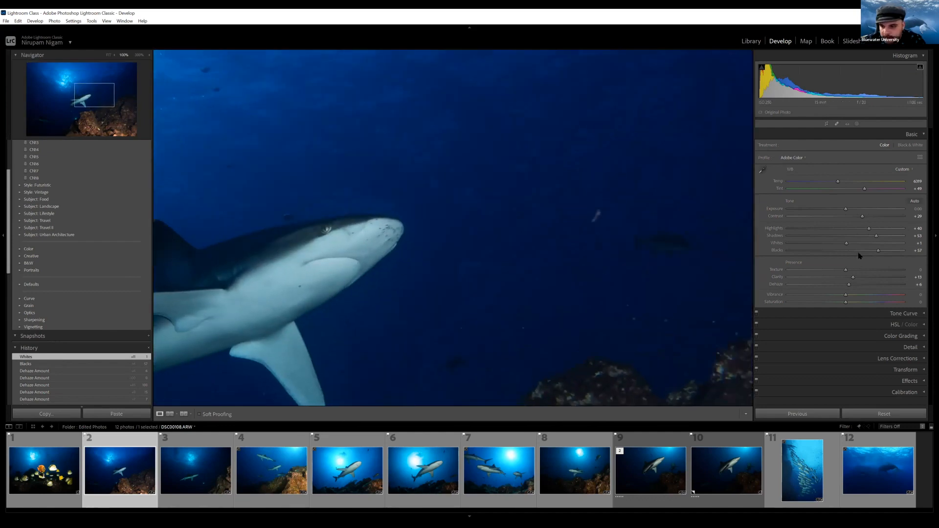
Step: Raise the clarity to +100, examine the rocks below the shark up close, and reset the shadows and blacks to 0
left_click_drag(853, 279, 905, 277)
left_click_drag(440, 293, 431, 155)
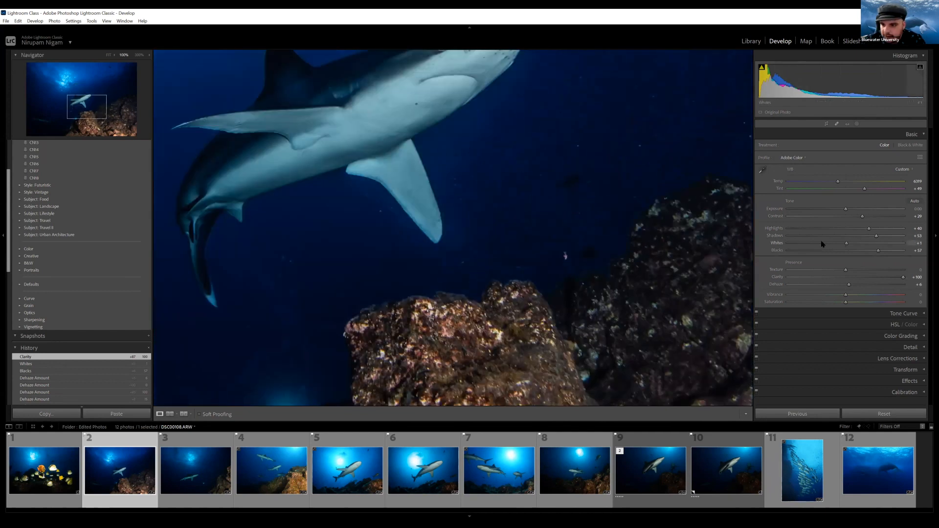
double_click(776, 236)
double_click(777, 250)
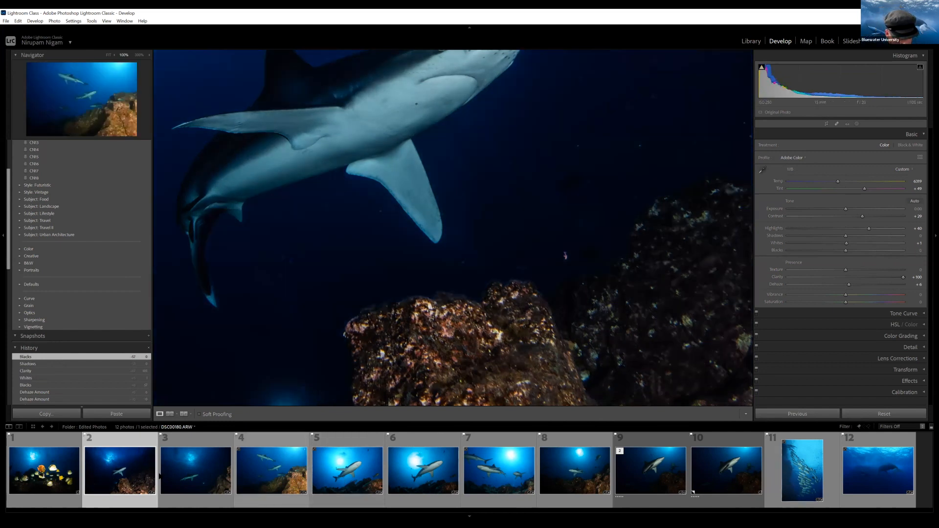
Step: Open the whale photo 12, raise its exposure to +1.23 and bring the larger whale's body into close view
left_click(802, 470)
left_click(863, 475)
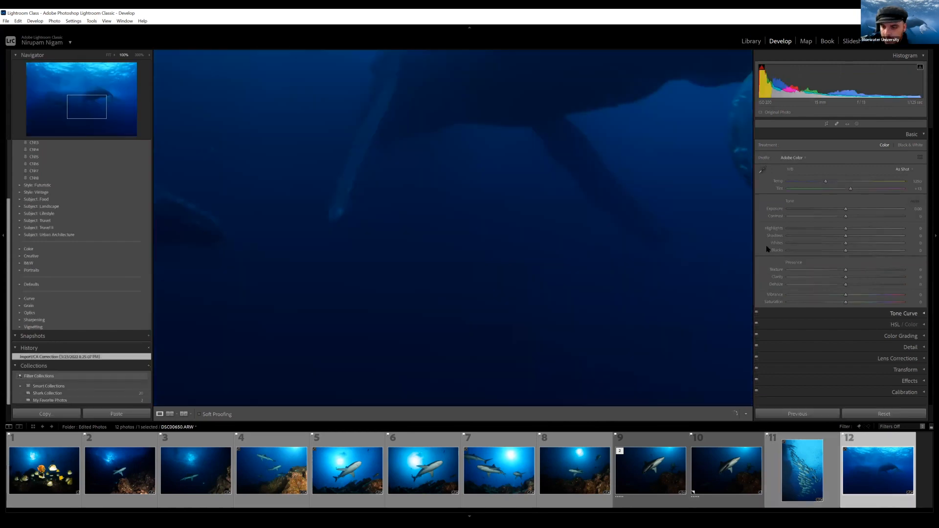
left_click_drag(861, 212, 861, 212)
left_click_drag(629, 167, 614, 274)
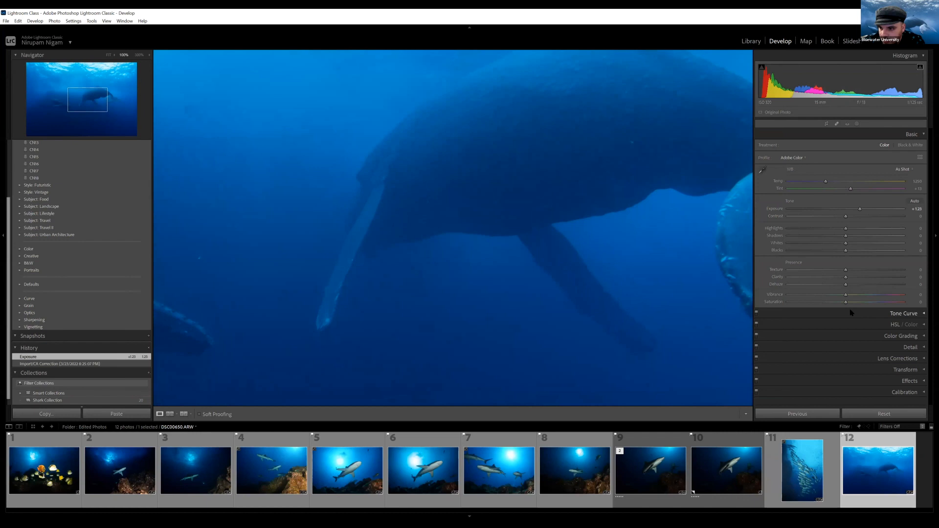
Step: Try the clarity at +100 on the whale photo, comparing the full photo with a close view of the whale
left_click_drag(862, 279, 903, 277)
left_click(460, 153)
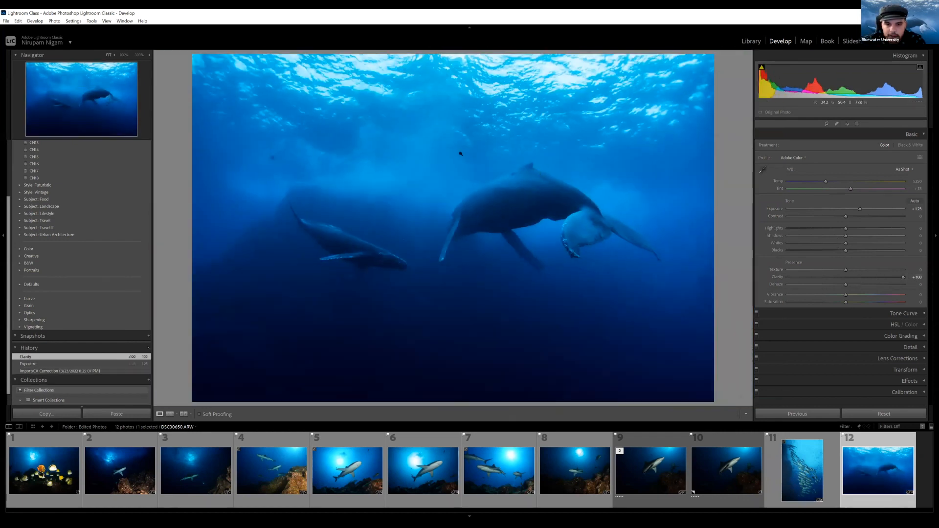
left_click(539, 198)
left_click(539, 198)
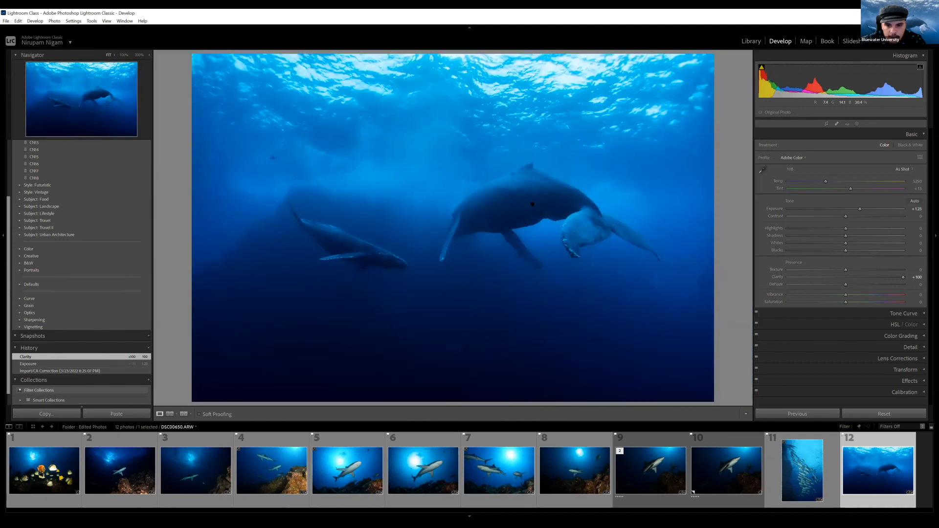
left_click(539, 198)
left_click_drag(540, 198, 577, 118)
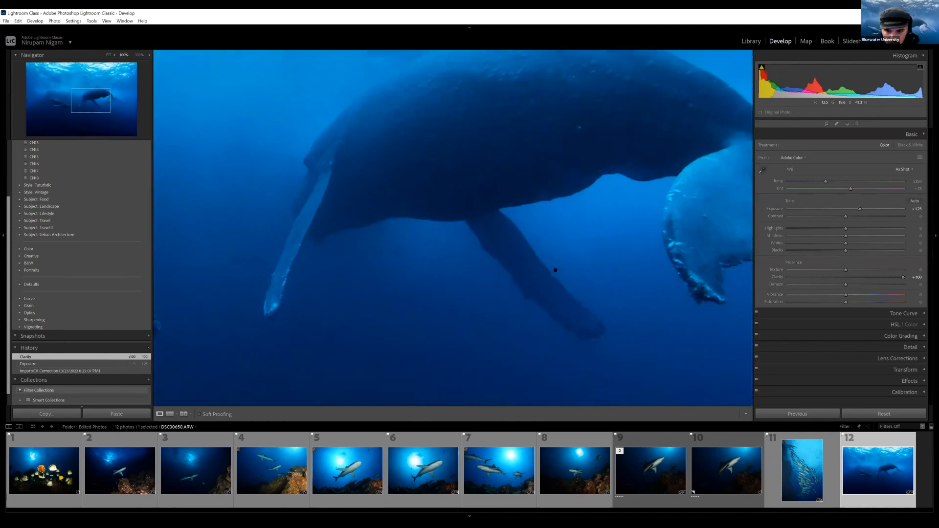
Step: Try the dehaze at +29 on the whale photo, examine the dark water below the whales, and reset all its adjustments
left_click(861, 286)
left_click_drag(862, 285, 863, 286)
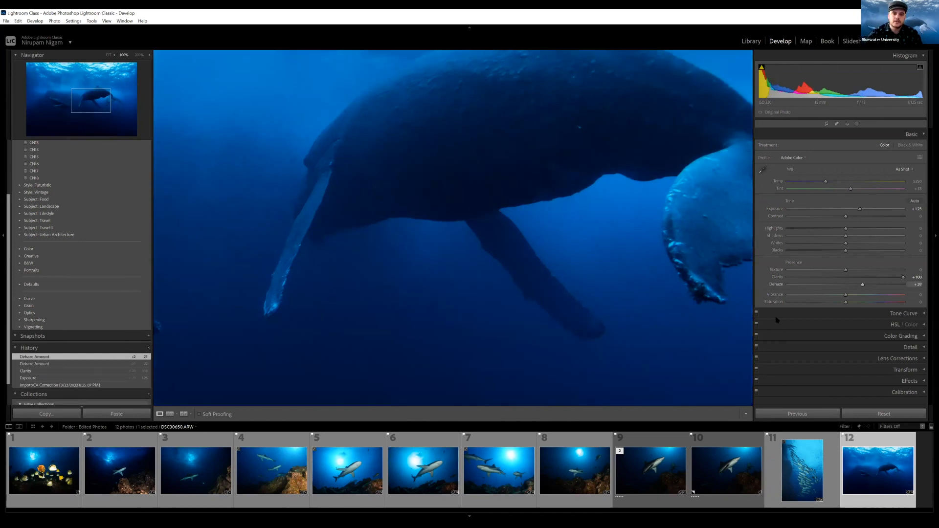
left_click(577, 302)
left_click(576, 303)
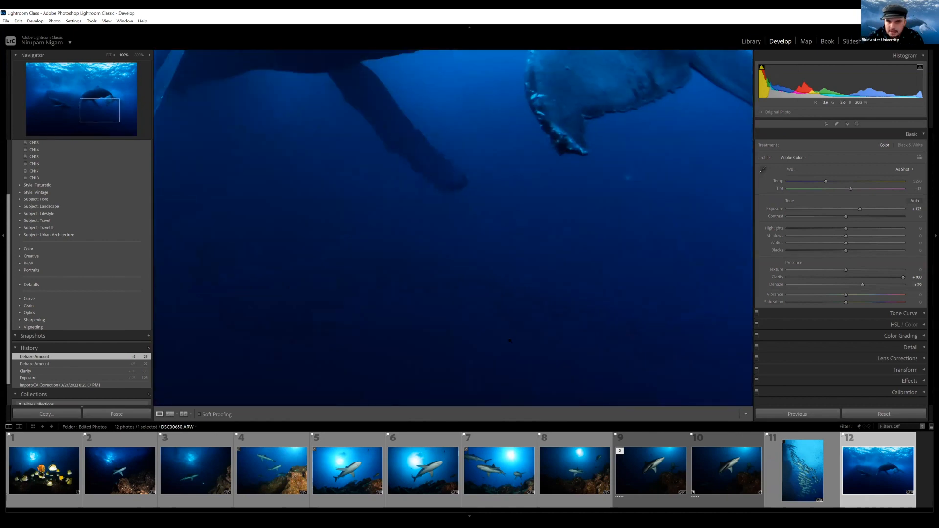
left_click(509, 341)
key("ctrl+shift+r")
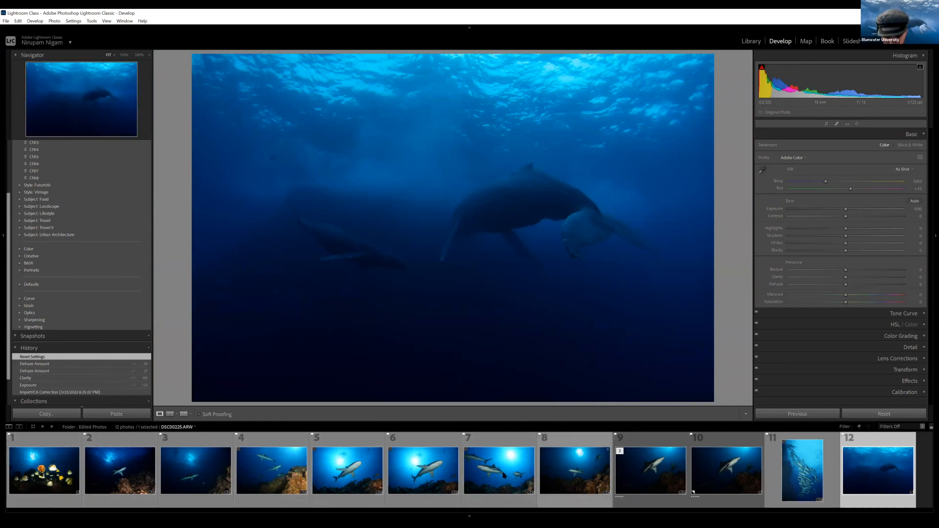
Step: Return to shark photo 2 and reset its clarity and dehaze to 0
left_click(120, 470)
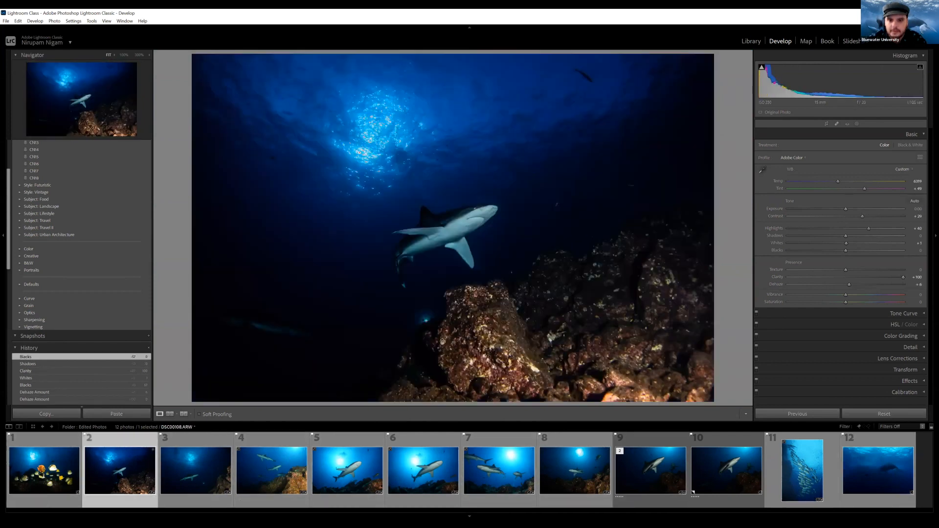
double_click(777, 277)
double_click(777, 284)
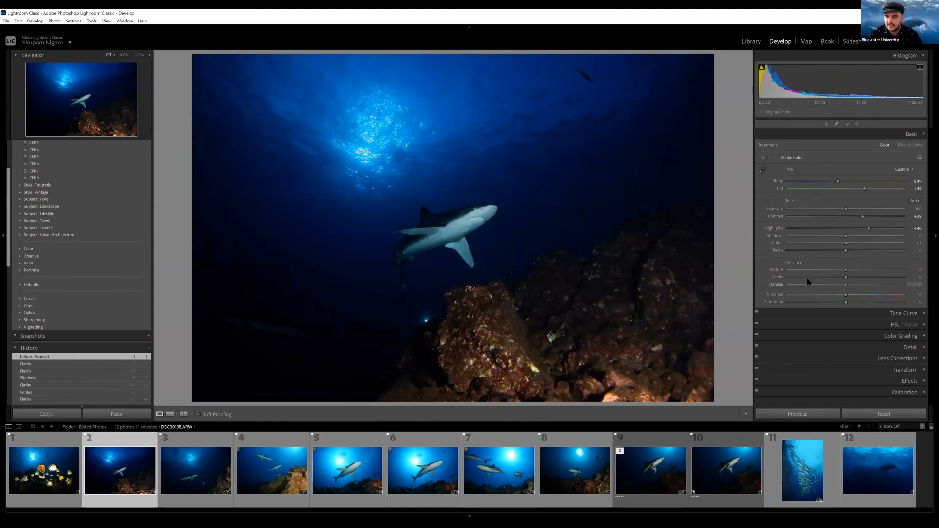
Step: Set photo 2's exposure to +0.30, contrast +33, shadows +38, whites -12, blacks +28 and clarity +14
left_click_drag(847, 213, 865, 220)
left_click(863, 217)
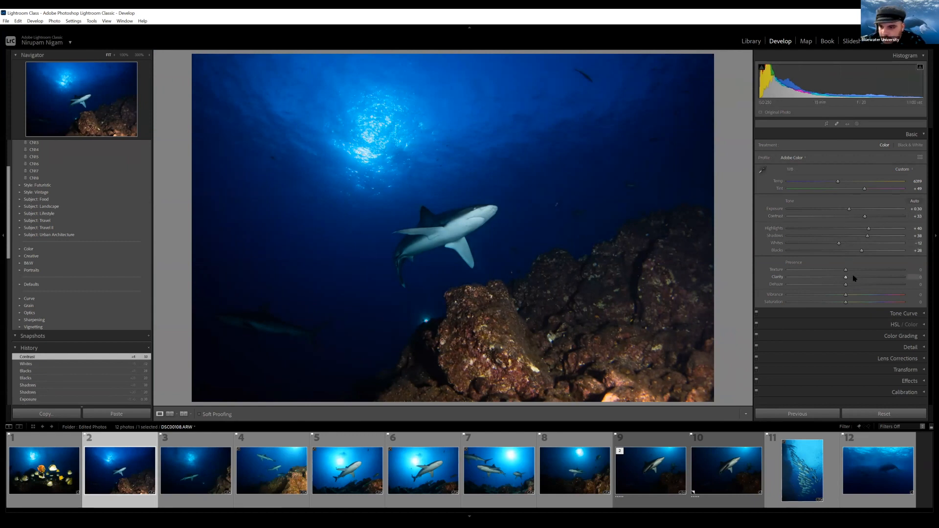
left_click(852, 278)
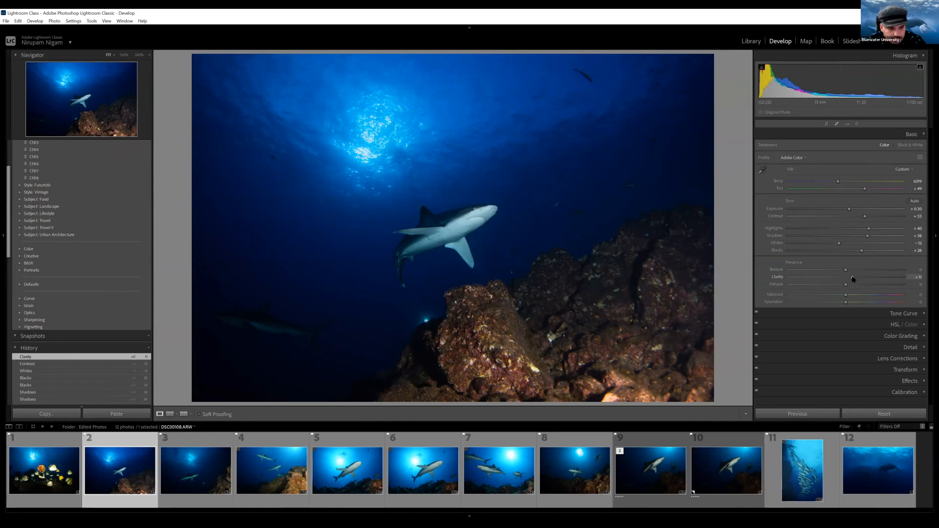
left_click_drag(853, 278, 854, 278)
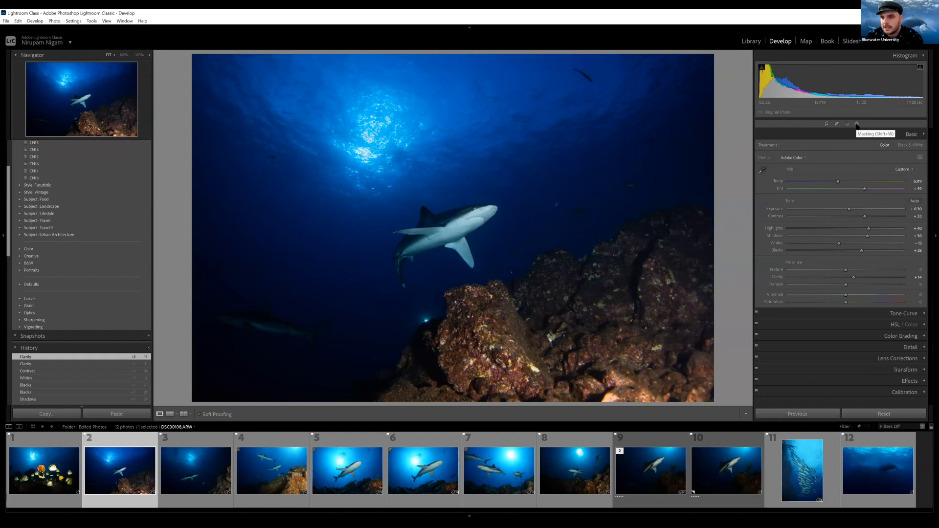
Step: Crop photo 2 to a narrow portrait frame around the sunlit surface, the shark and the rock tip, keeping the Original aspect
left_click(826, 125)
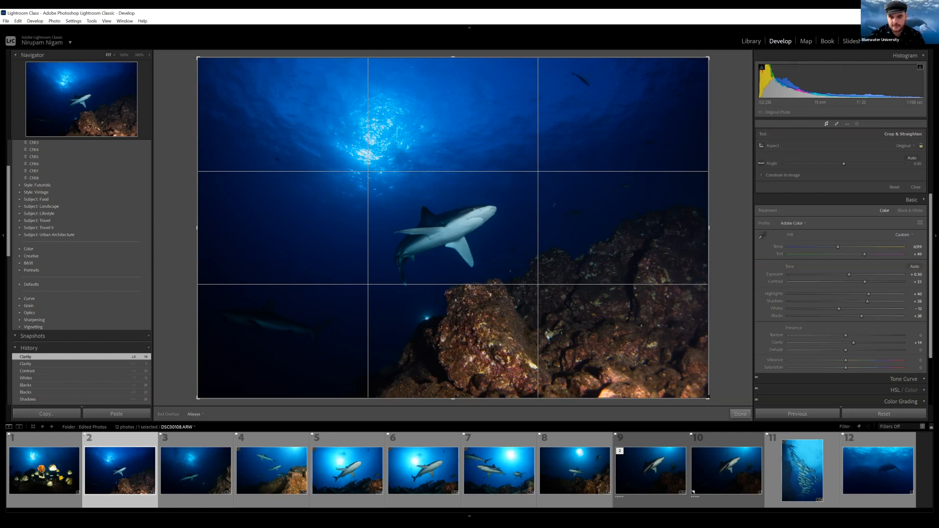
left_click_drag(708, 397, 590, 175)
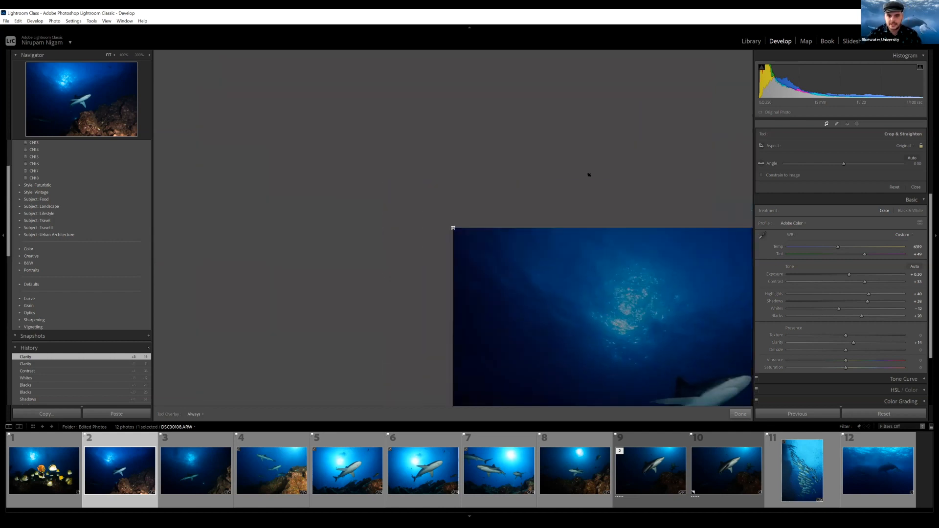
left_click_drag(585, 207, 554, 378)
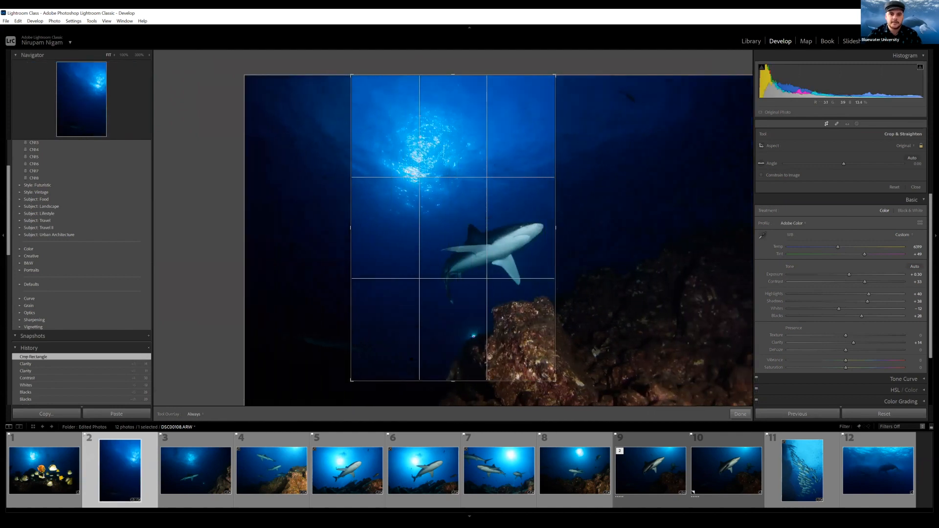
left_click_drag(412, 360, 412, 360)
left_click_drag(554, 380, 539, 357)
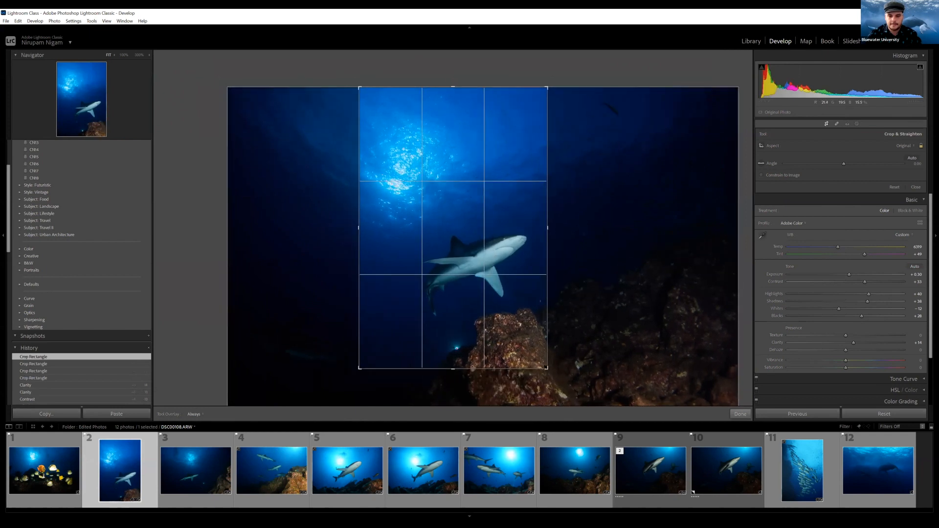
mouse_move(547, 368)
left_mouse_down()
mouse_move(465, 243)
mouse_move(485, 274)
mouse_move(565, 304)
mouse_move(551, 377)
mouse_move(451, 225)
mouse_move(517, 304)
mouse_move(540, 363)
left_mouse_up()
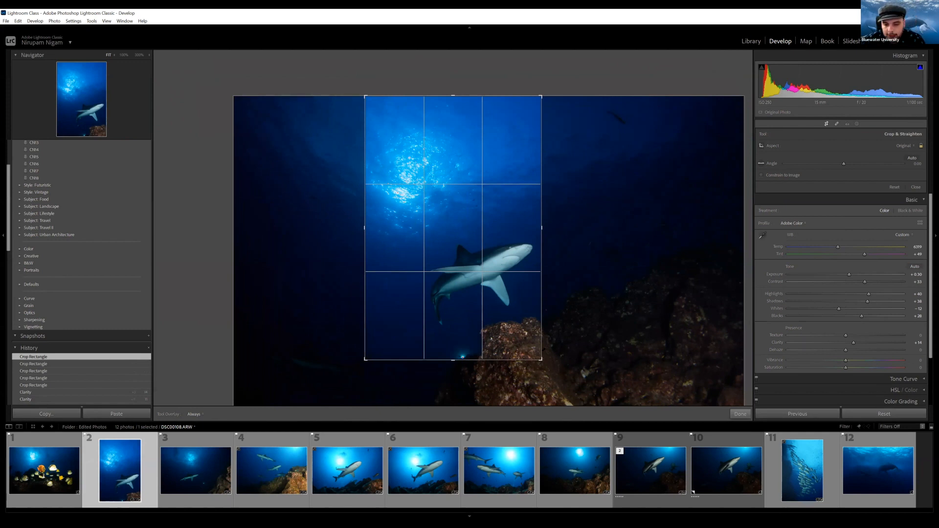
Step: Rotate the portrait crop to about 5.5°, reposition the shark and rock within the frame, and apply the crop
left_click_drag(545, 367, 546, 366)
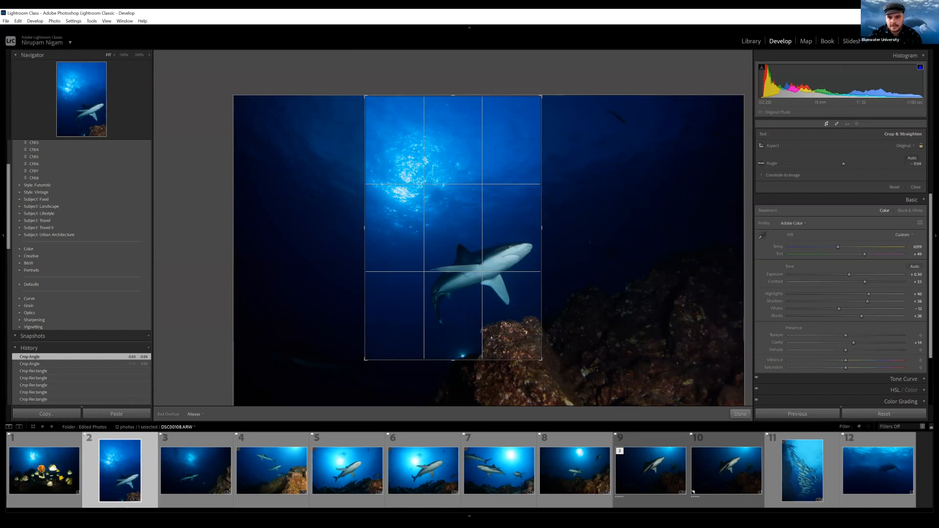
left_click_drag(545, 366, 545, 366)
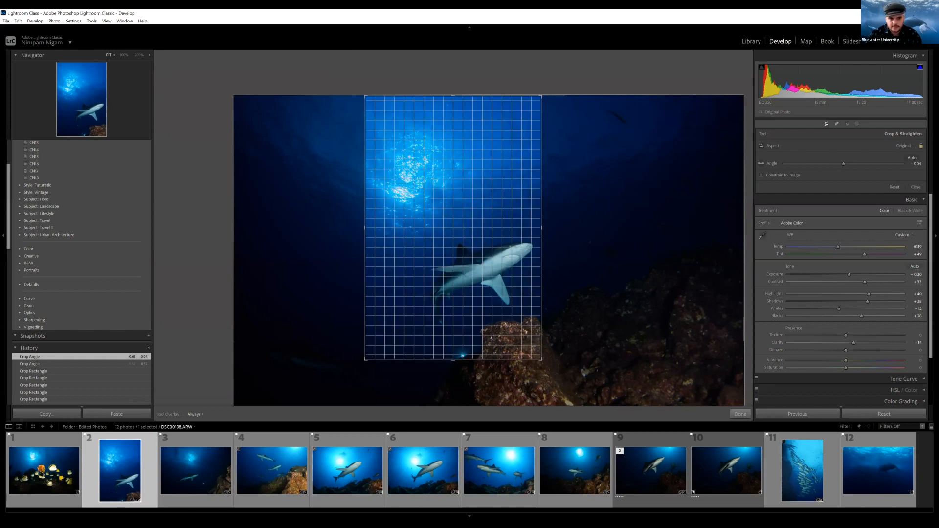
mouse_move(546, 366)
left_mouse_down()
mouse_move(553, 362)
mouse_move(537, 373)
left_mouse_up()
left_click_drag(494, 331, 482, 330)
left_click_drag(541, 360, 533, 347)
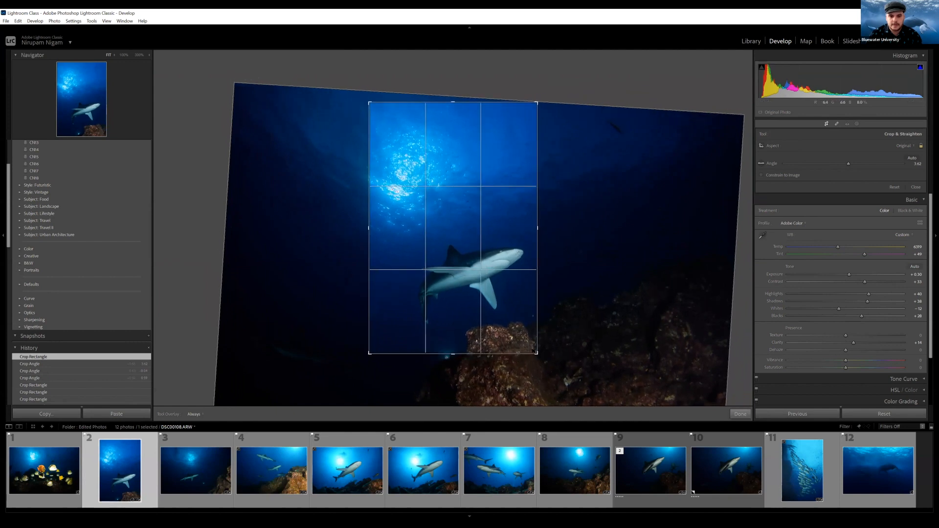
left_click_drag(547, 360, 548, 386)
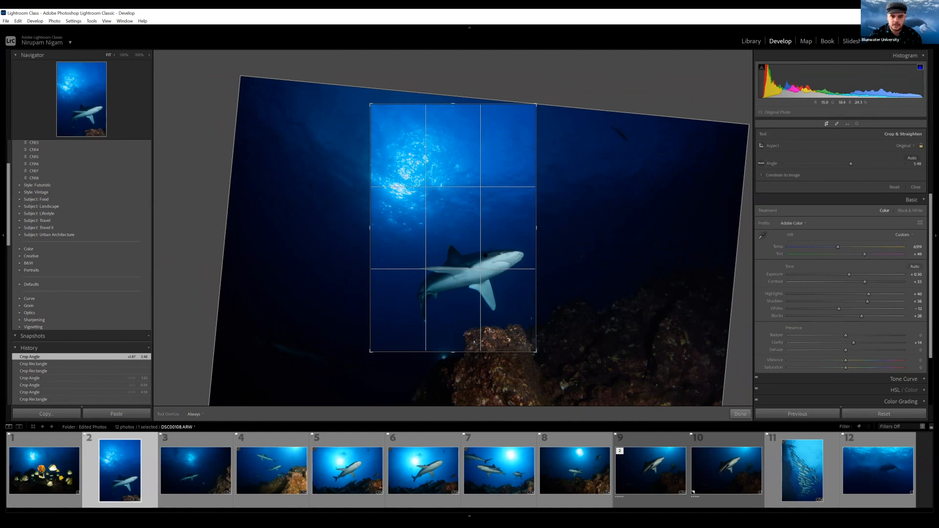
left_click_drag(473, 247, 472, 256)
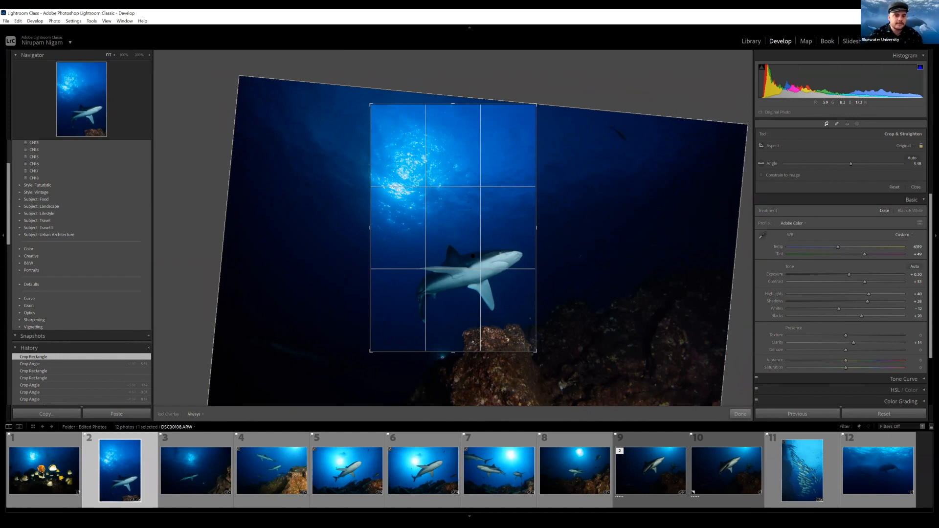
left_click_drag(455, 259, 459, 266)
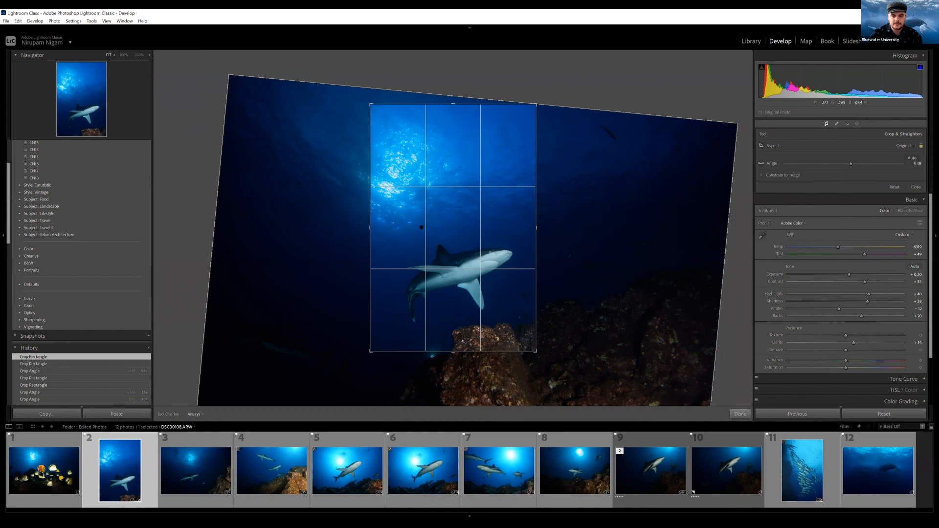
left_click(741, 414)
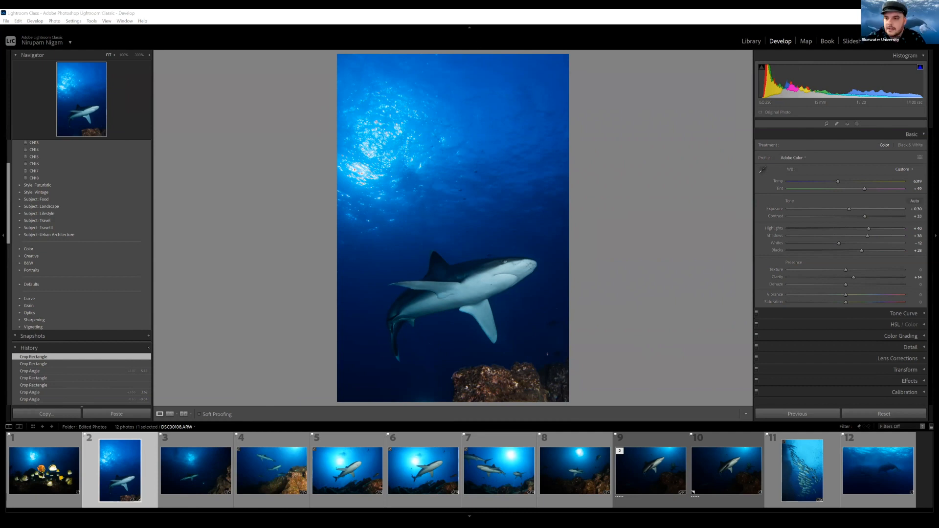
Step: Reopen photo 2's crop, change its aspect ratio to 4 x 3, enlarge the frame slightly and reposition the photo within it
left_click(827, 124)
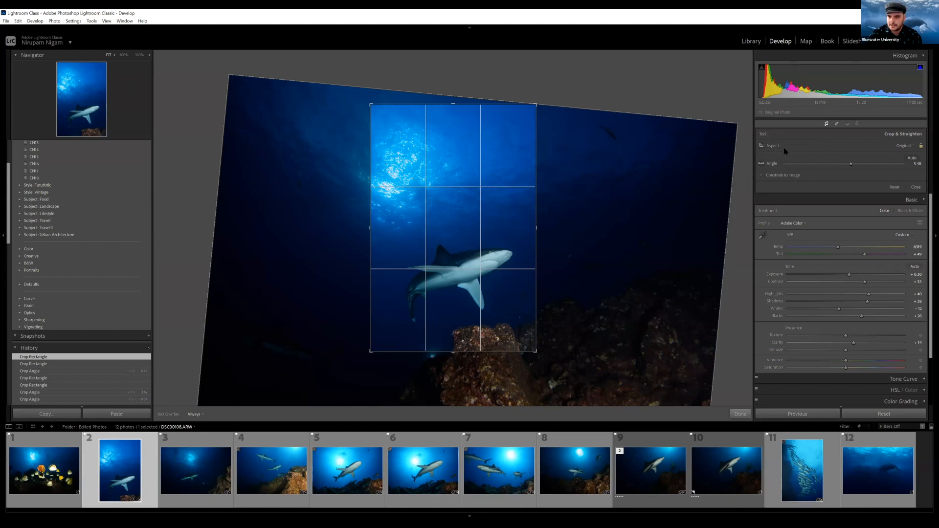
left_click(905, 146)
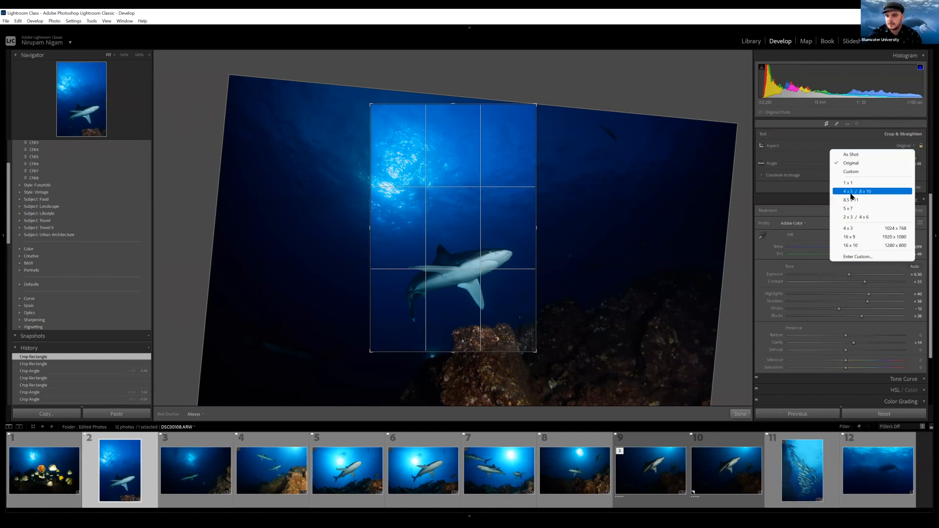
left_click(852, 228)
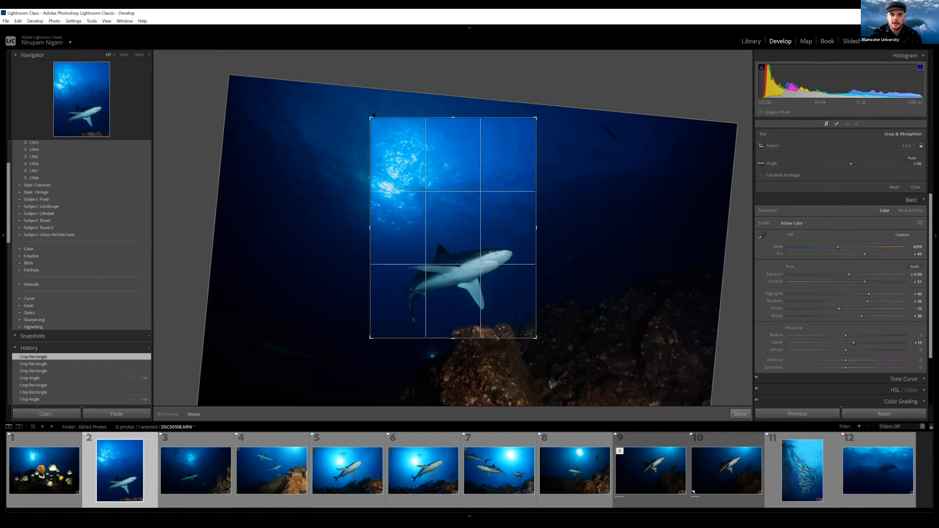
left_click_drag(371, 116, 365, 110)
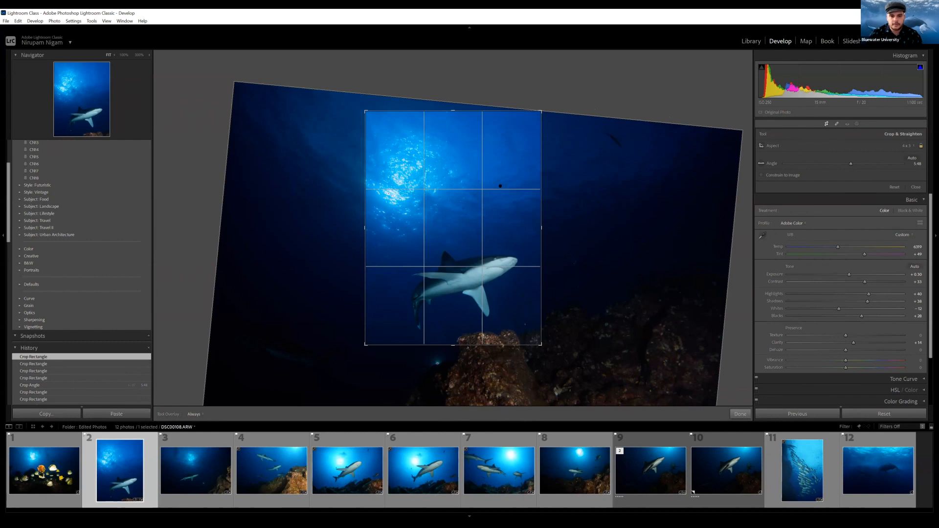
left_click_drag(495, 188, 493, 189)
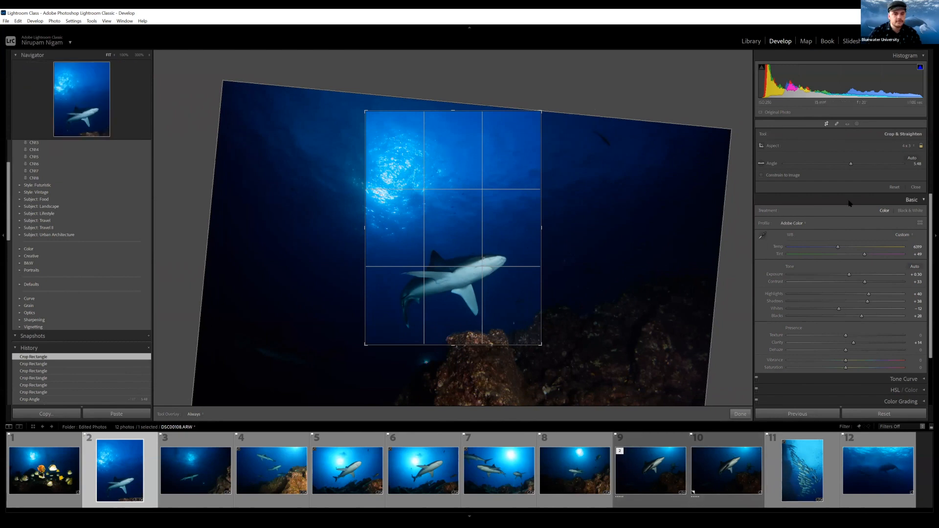
Step: Try the Original and Custom aspect ratios on photo 2's crop and undo the last crop change
left_click(906, 146)
left_click(868, 165)
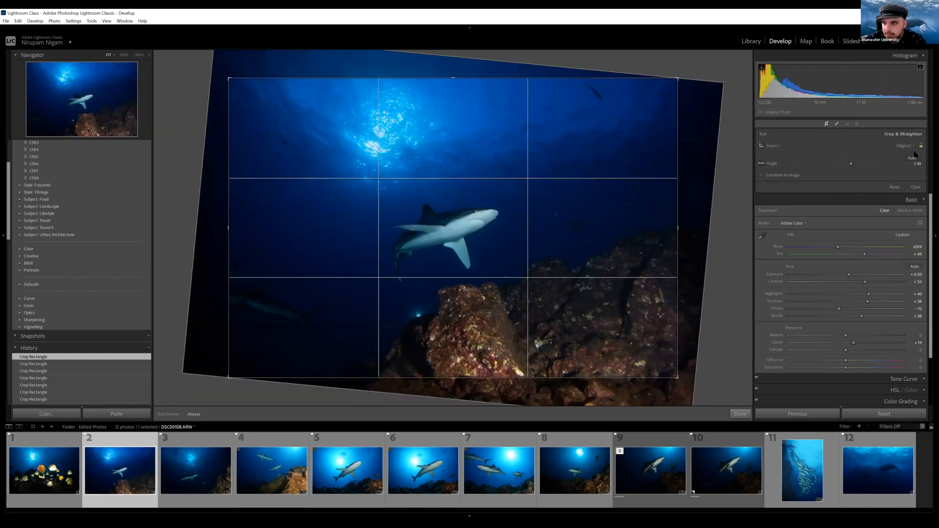
left_click(906, 146)
left_click(879, 160)
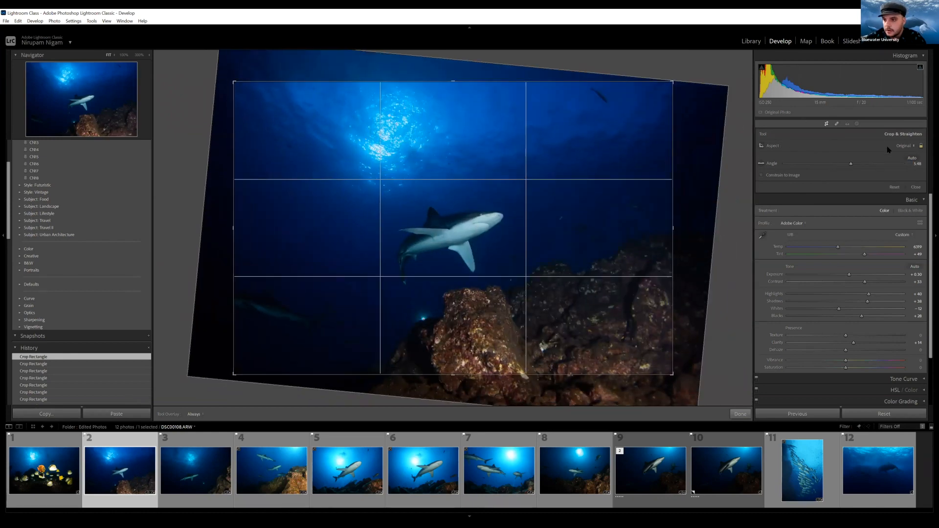
left_click(901, 147)
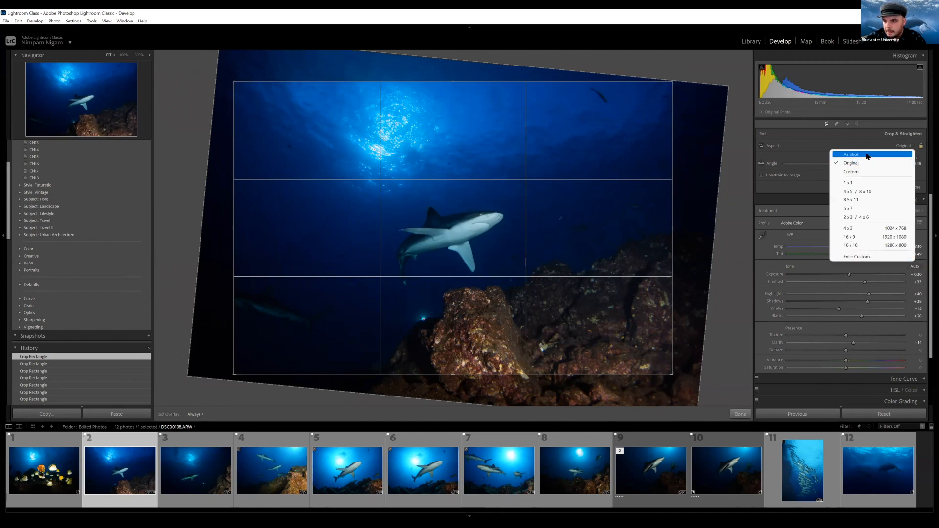
left_click(864, 172)
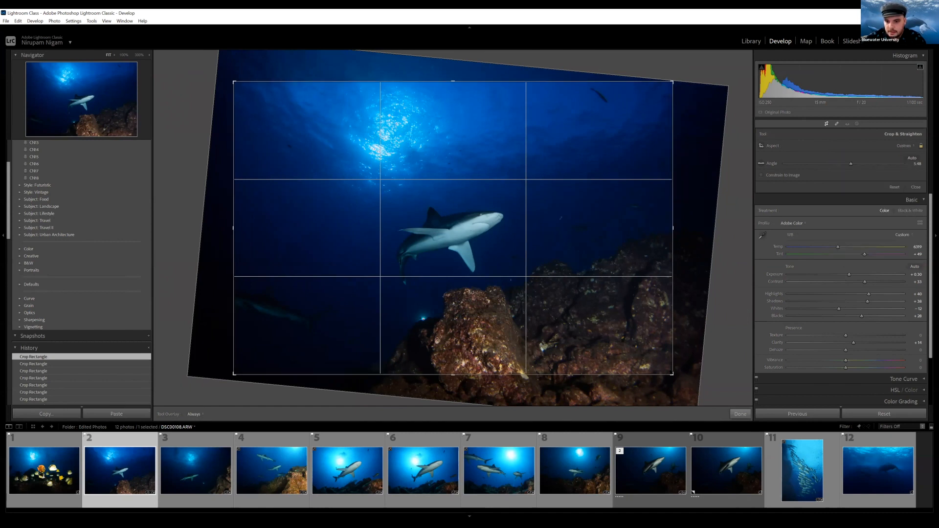
key("ctrl+z")
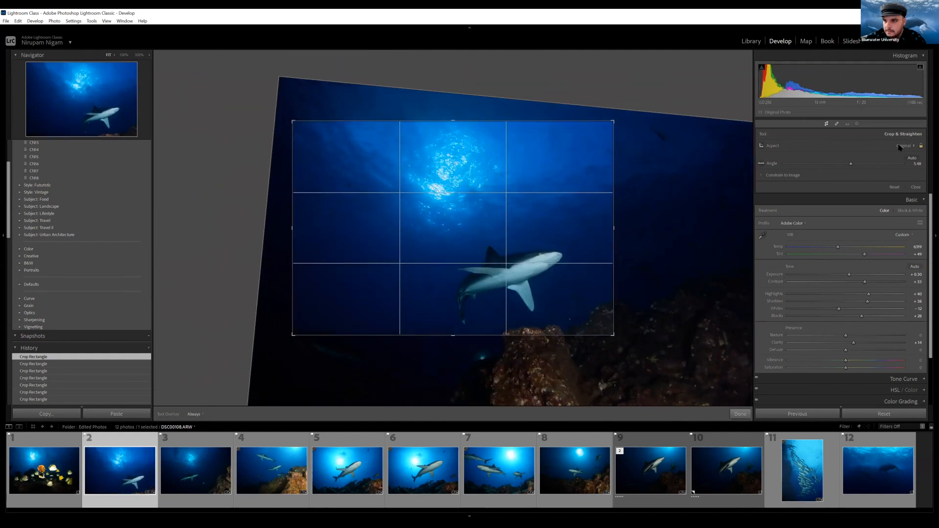
Step: Set the crop to the Custom aspect with its ratio unlocked, reshape the frame around the shark and rotate it to 14.65°
left_click(904, 146)
left_click(860, 166)
left_click(921, 146)
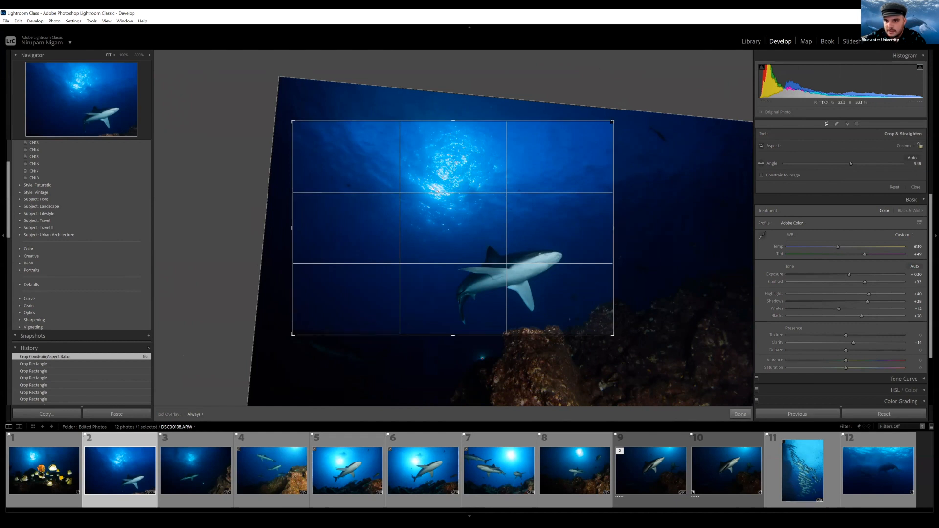
left_click_drag(613, 123, 608, 178)
left_click_drag(630, 147, 623, 110)
left_click_drag(561, 158, 453, 160)
left_click_drag(622, 110, 632, 175)
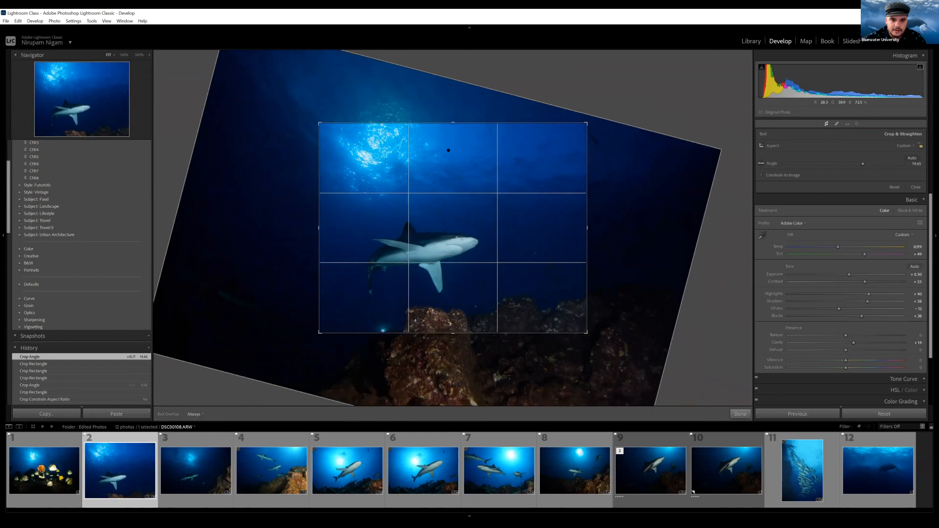
Step: Widen the crop into a panoramic frame with open water ahead of the shark, reposition the photo within it and apply the crop
left_click_drag(448, 150, 454, 160)
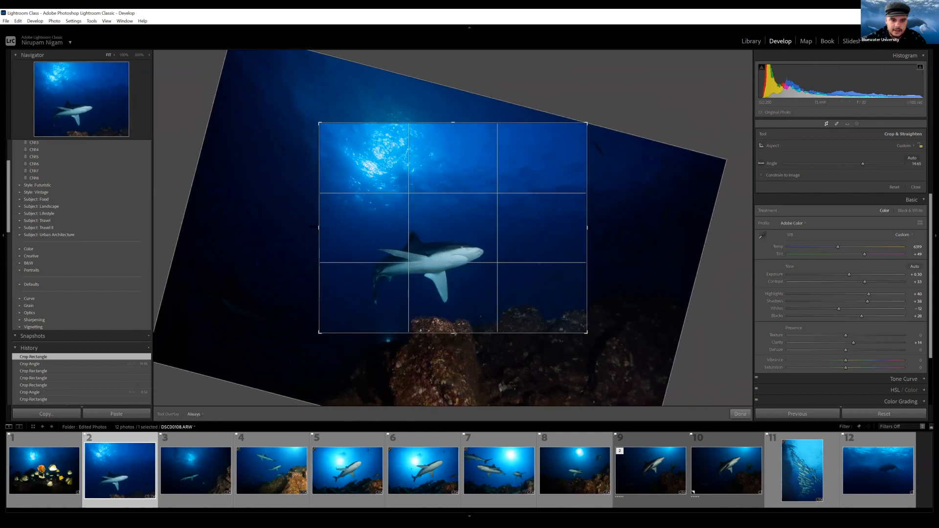
left_click_drag(316, 227, 259, 227)
left_click_drag(457, 318, 387, 292)
left_click_drag(290, 136, 281, 133)
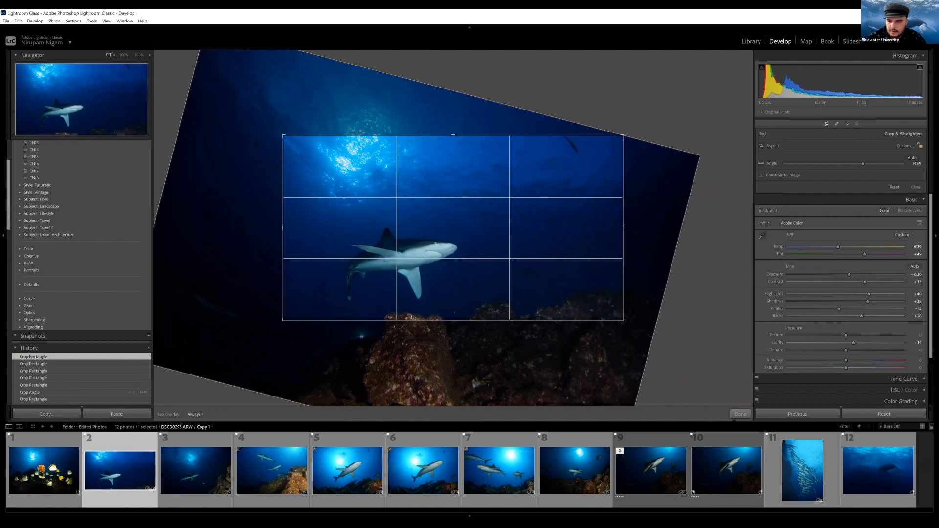
left_click(739, 414)
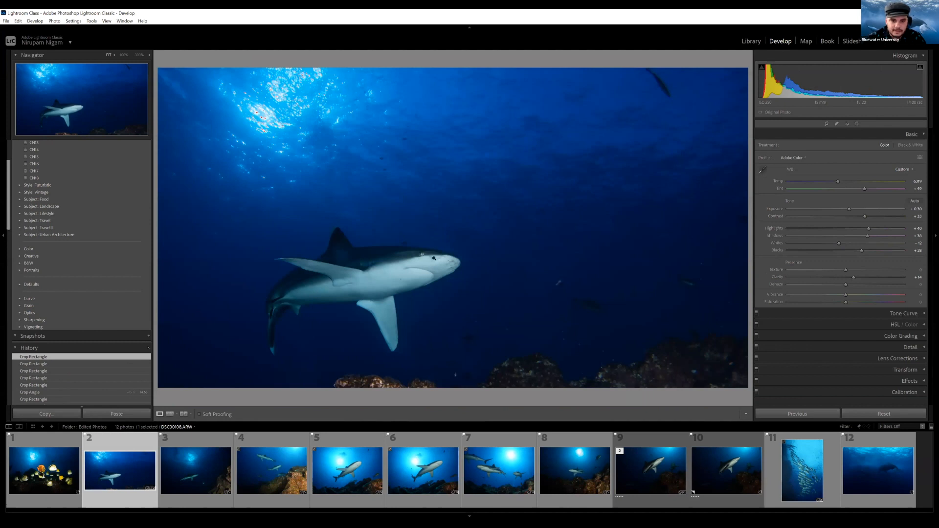
left_click(465, 253)
left_click(464, 254)
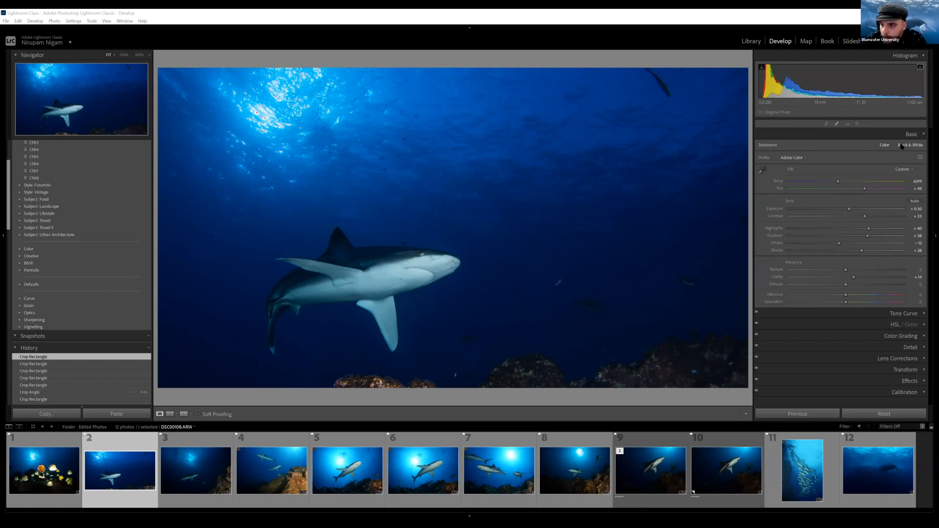
Step: Reopen photo 2's crop, try resetting its angle to 0.00, undo that reset and close the crop
left_click(827, 123)
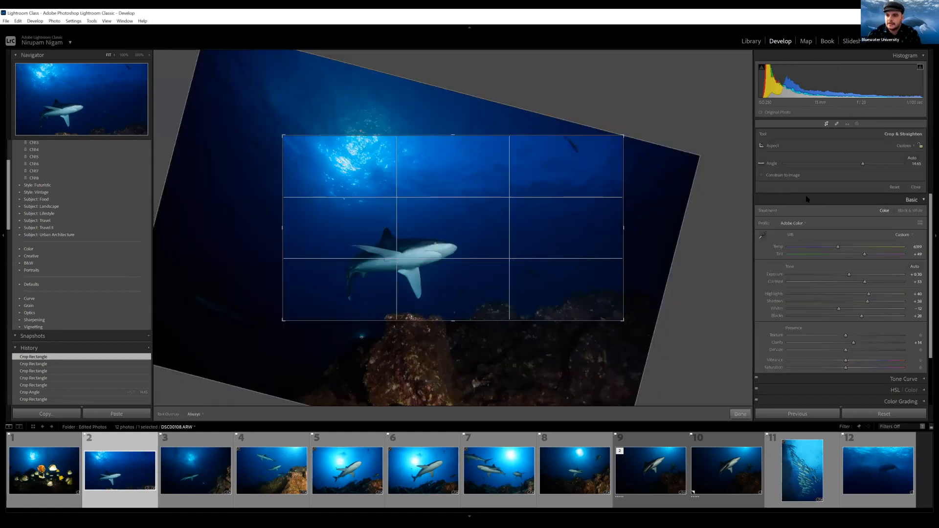
double_click(771, 166)
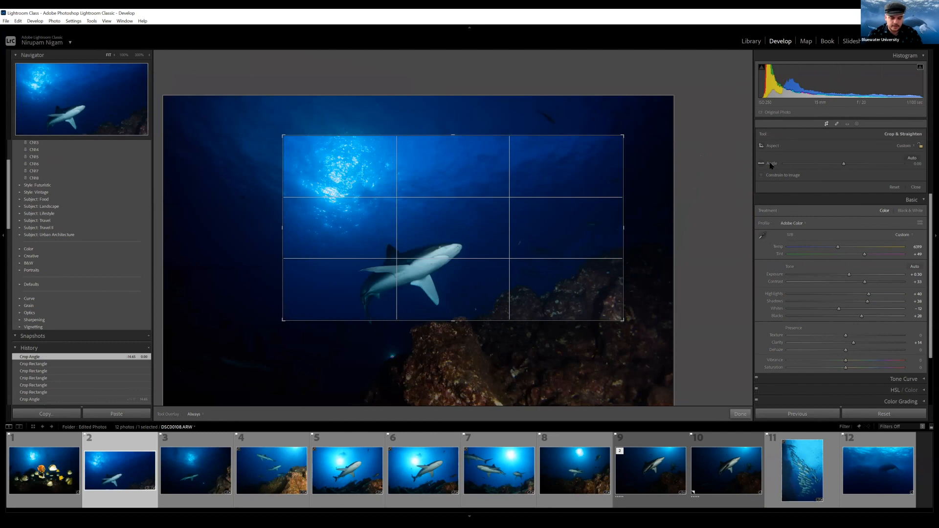
key("ctrl+z")
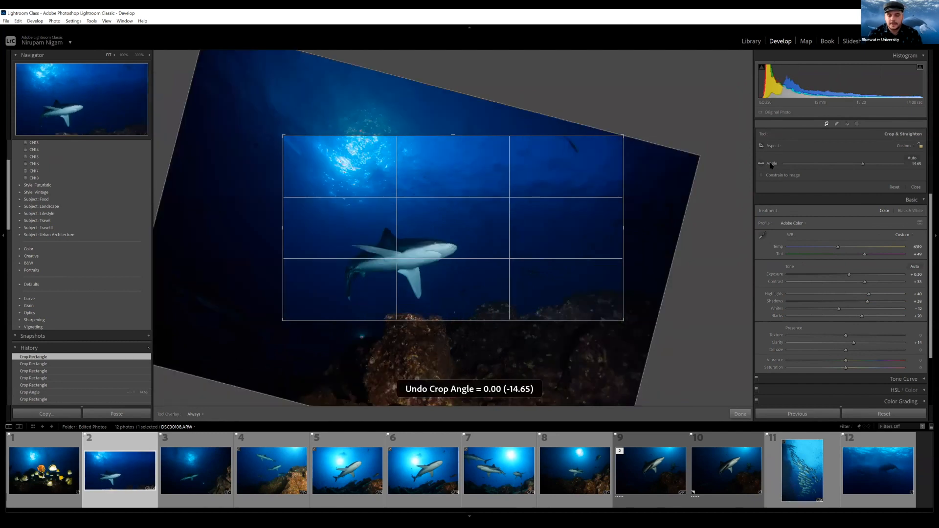
left_click(740, 414)
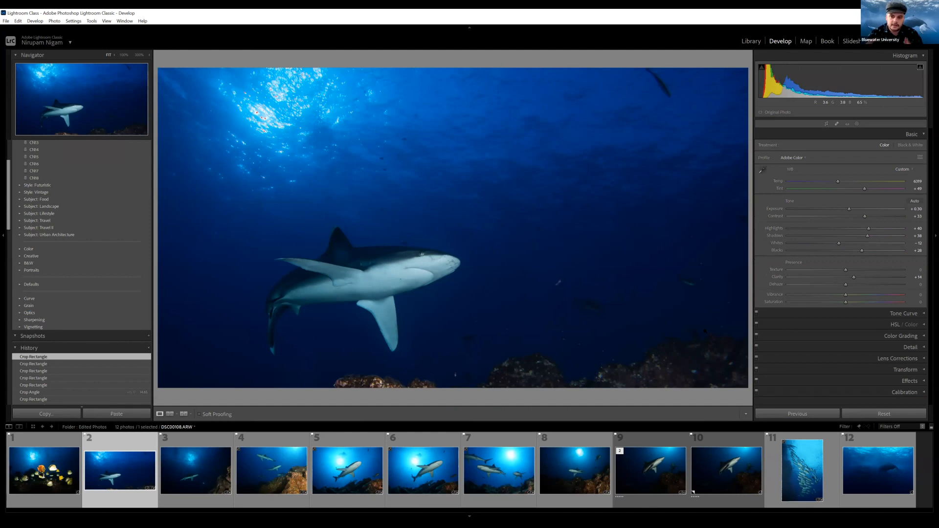
Step: Try raising the tone curve's Highlights region to +33 and lowering Shadows to -12, and reset the Highlights region
left_click(892, 316)
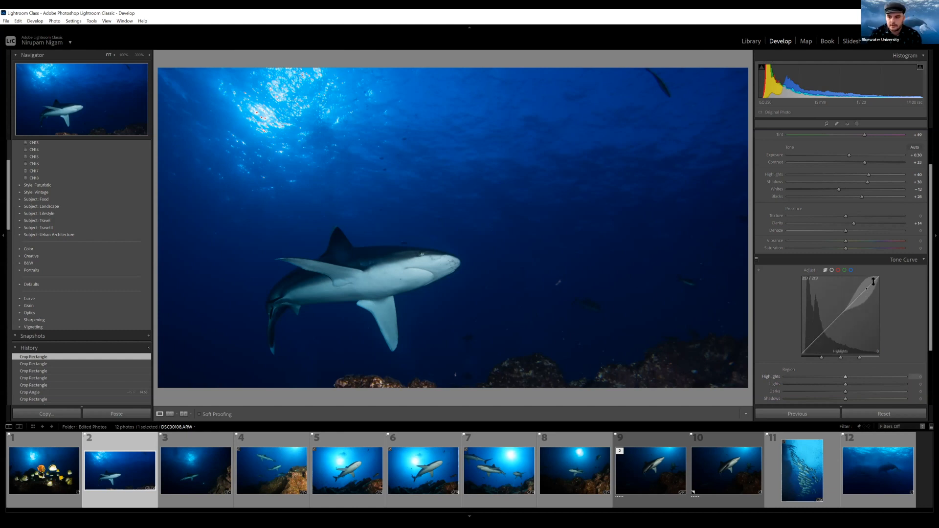
left_click_drag(874, 281, 874, 272)
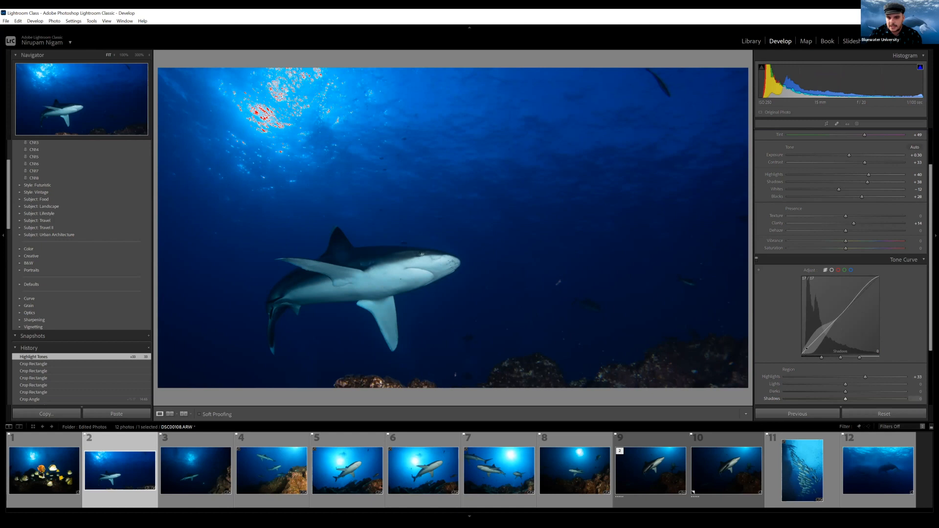
left_click_drag(806, 352, 807, 352)
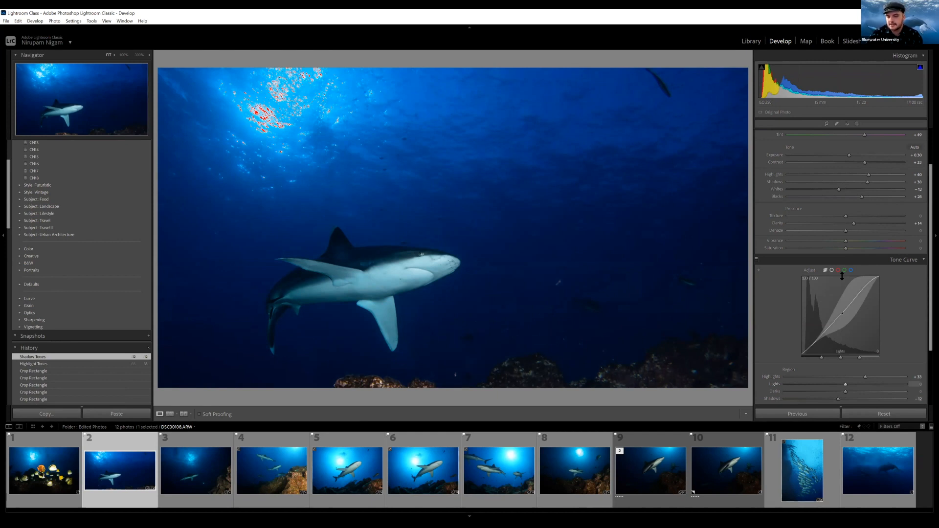
double_click(862, 296)
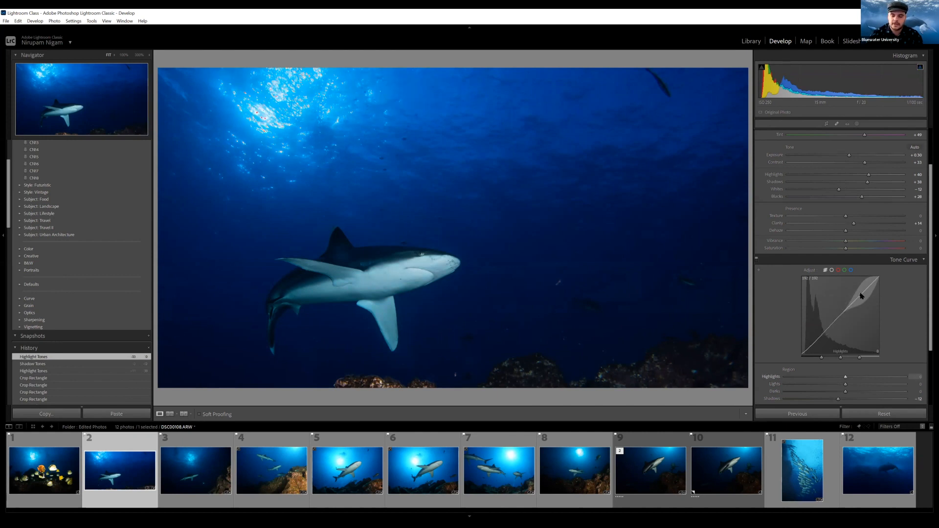
Step: Try adding a point to the blue channel's tone curve, remove it, and reset the parametric curve's Shadows region
left_click(851, 271)
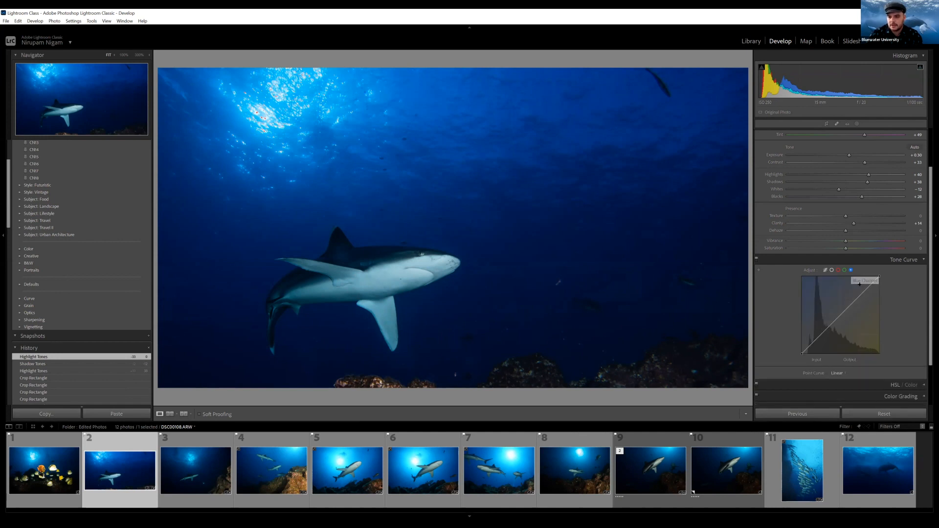
left_click_drag(875, 284, 865, 291)
double_click(865, 291)
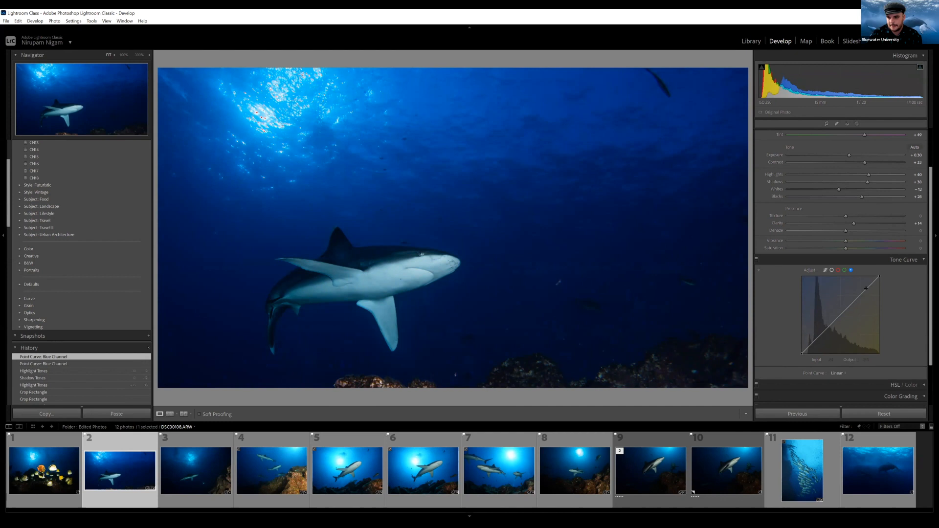
left_click(826, 270)
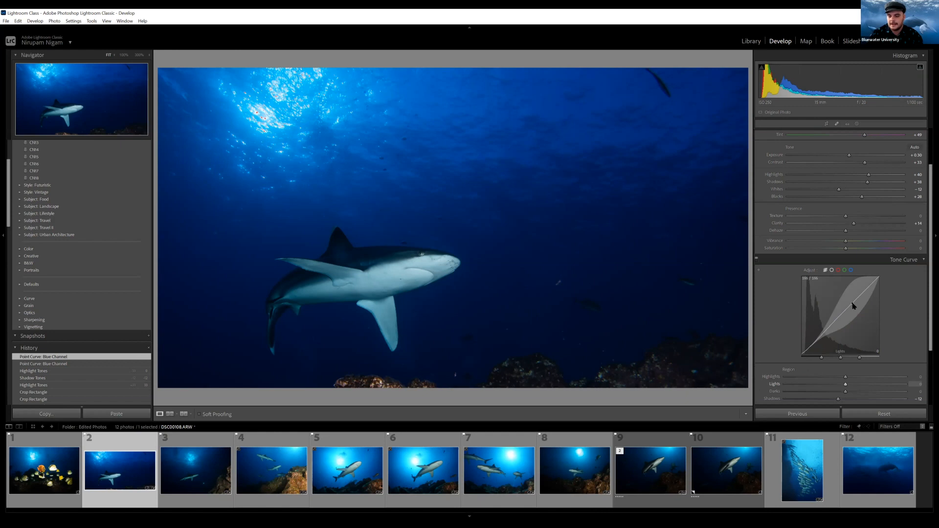
double_click(777, 400)
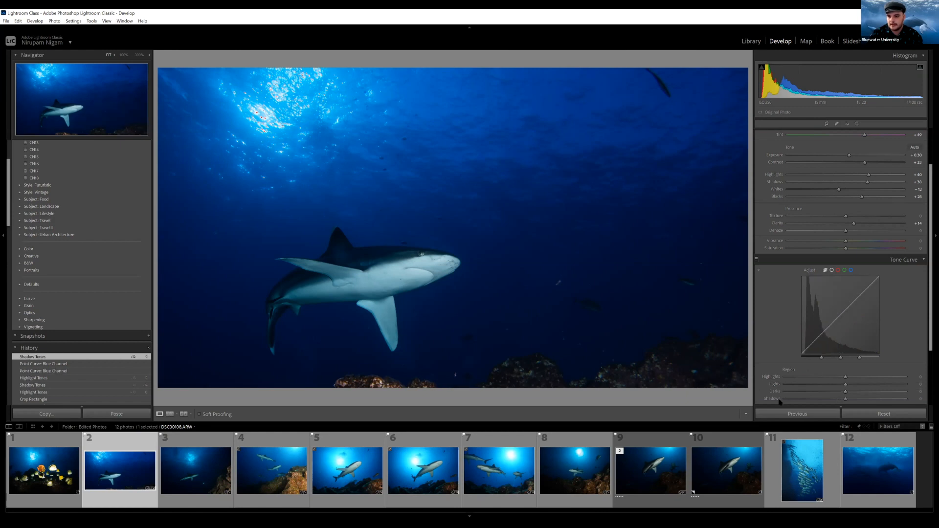
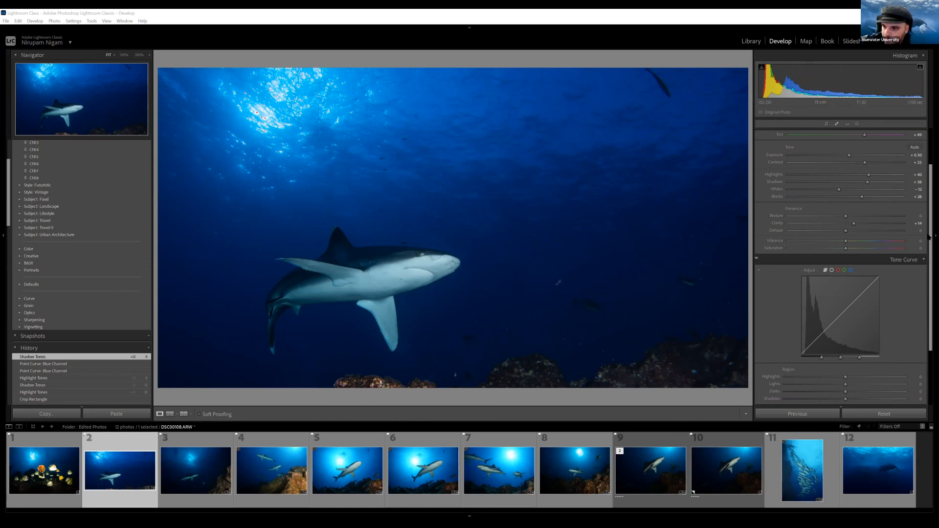
Step: Open the HSL adjustments and look through the Hue, Saturation and Luminance controls for each colour
scroll(928, 252, "down", 3)
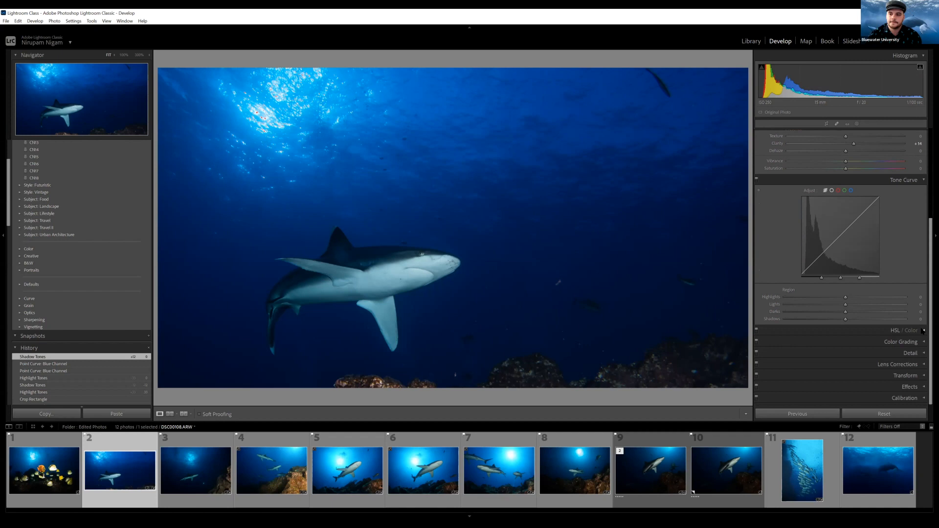
left_click(924, 331)
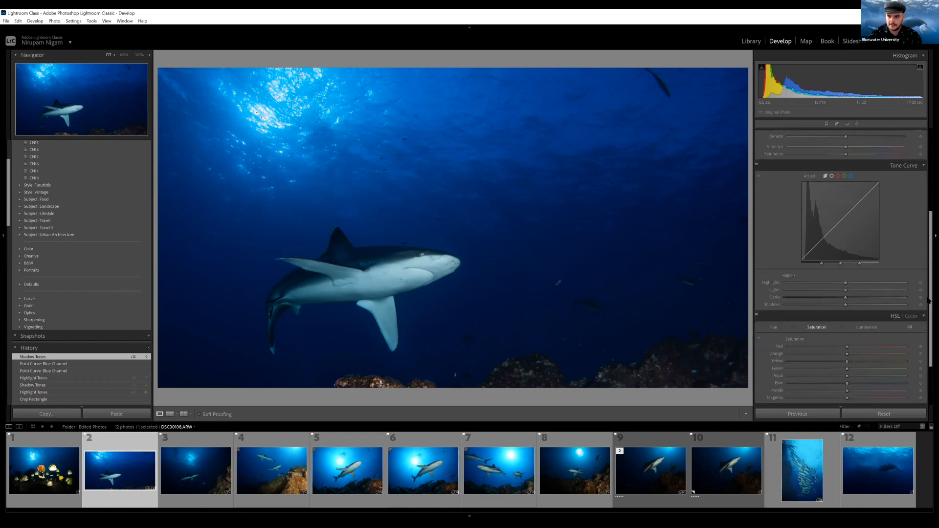
left_click_drag(928, 299, 928, 336)
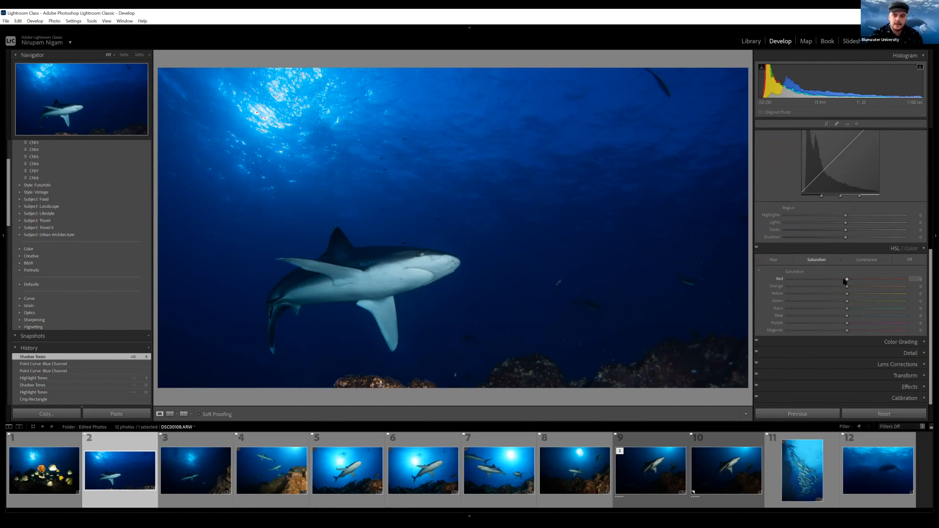
left_click(776, 261)
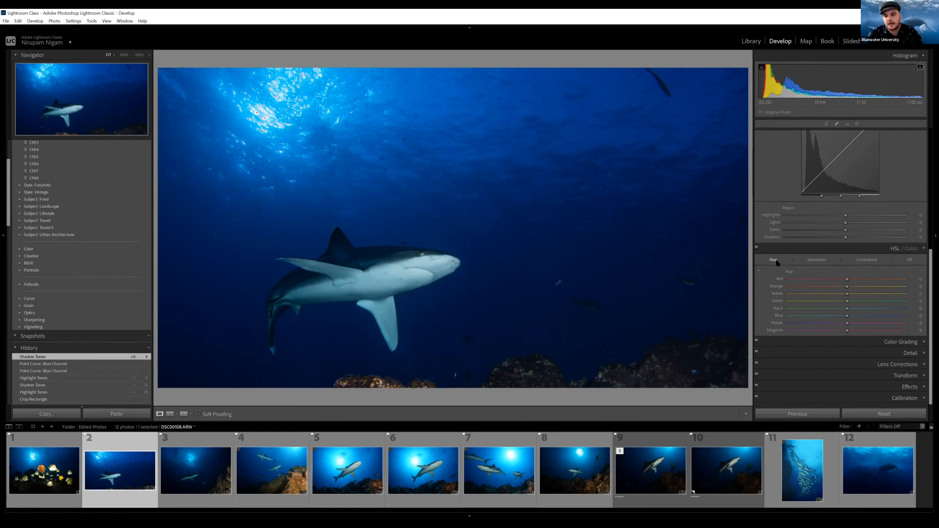
left_click(810, 260)
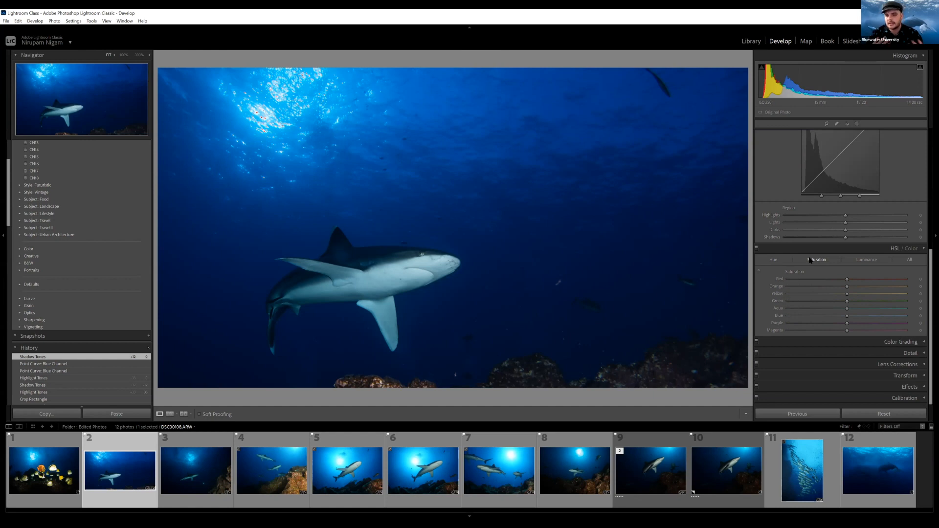
left_click(861, 260)
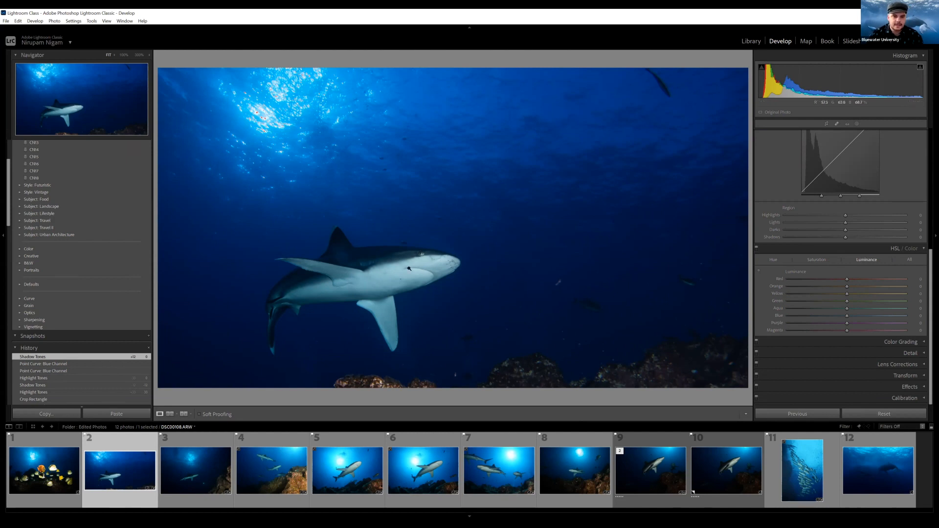
Step: Inspect the shark's colour cast at 100% and set the Aqua hue to +27
left_click(773, 259)
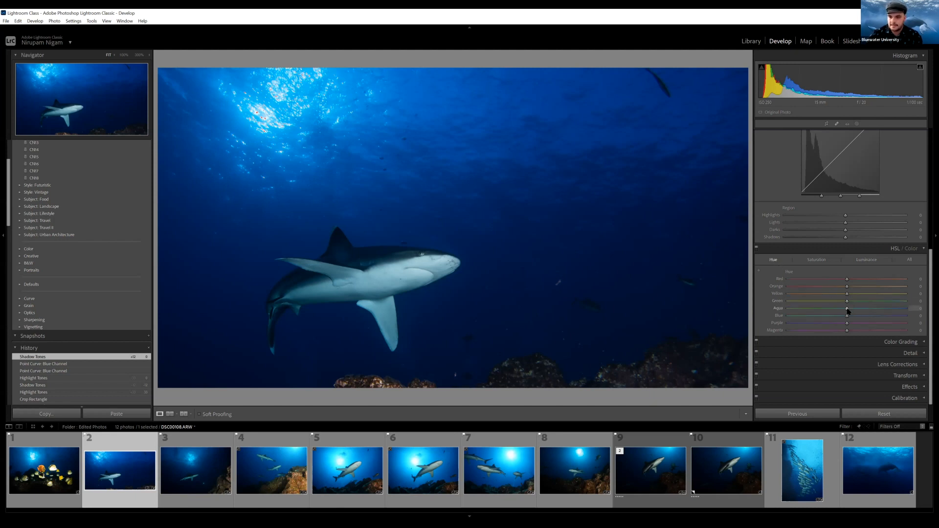
left_click(319, 292)
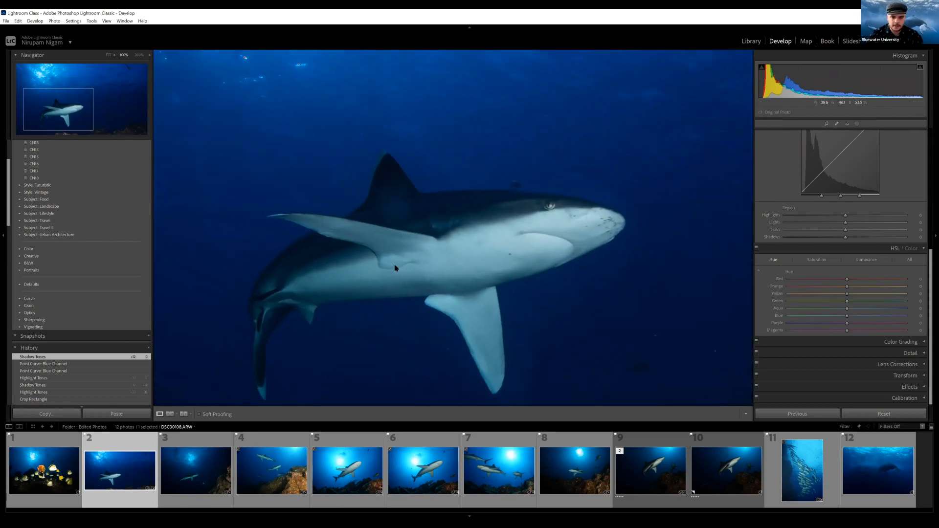
left_click(524, 246)
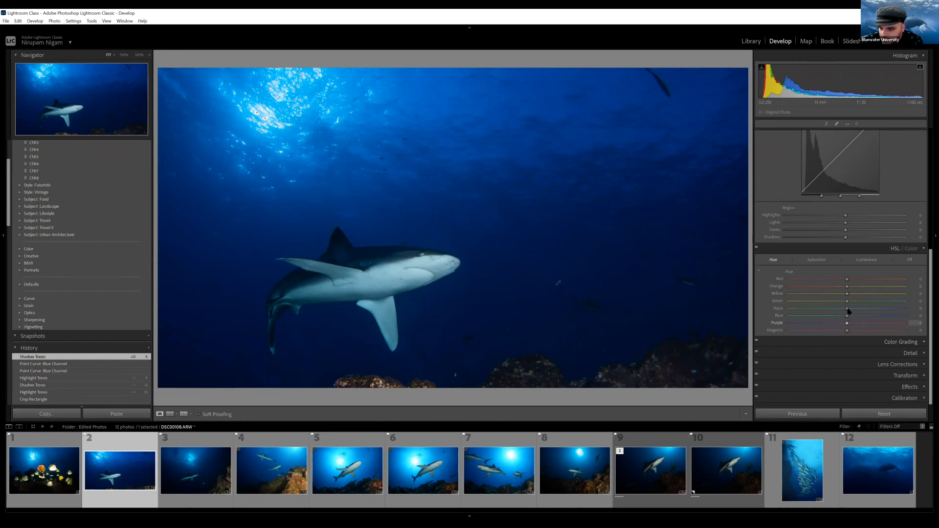
left_click_drag(848, 311, 863, 311)
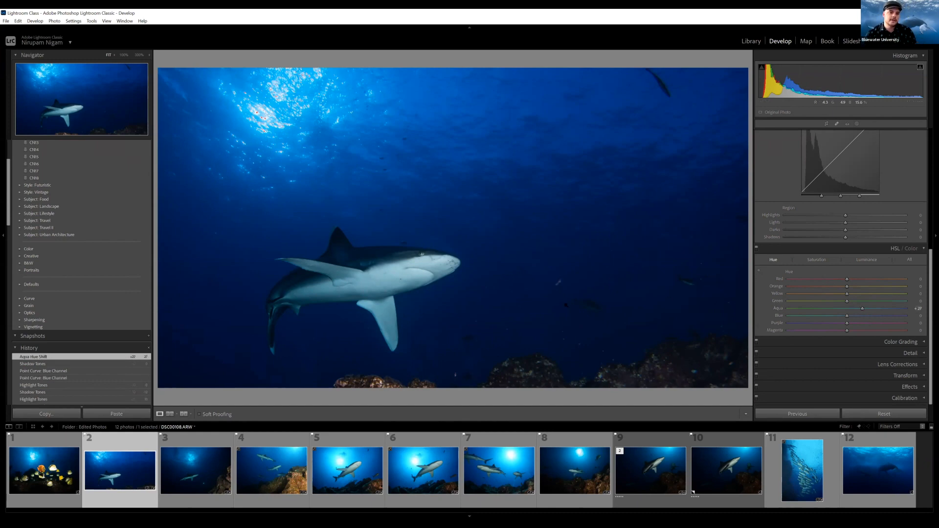
Step: Examine the shark up close and compare it without and with the Aqua hue shift, keeping the shift applied
left_click(331, 288)
left_click(540, 312)
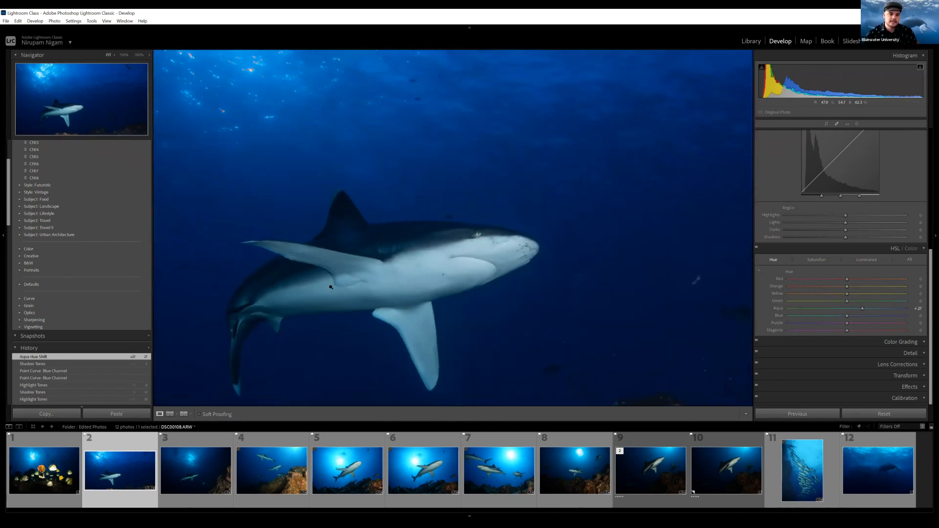
key("ctrl+z")
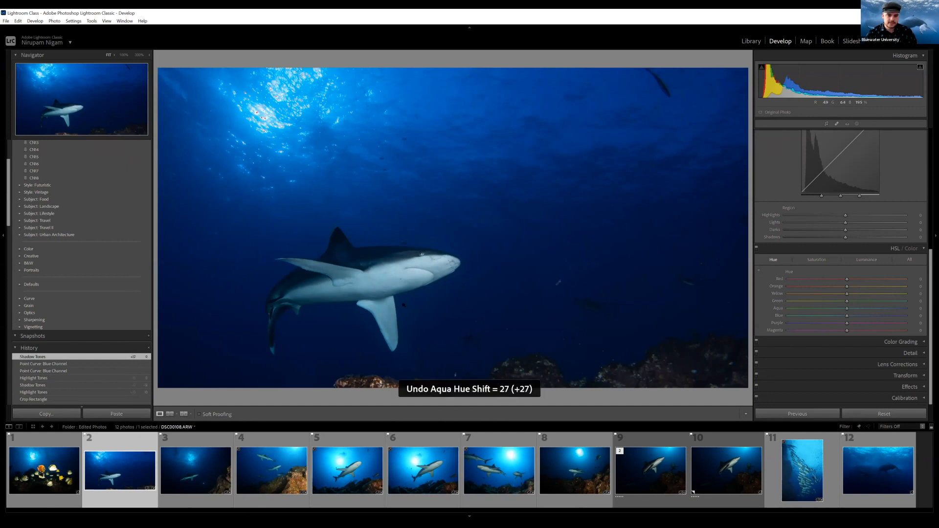
key("ctrl+y")
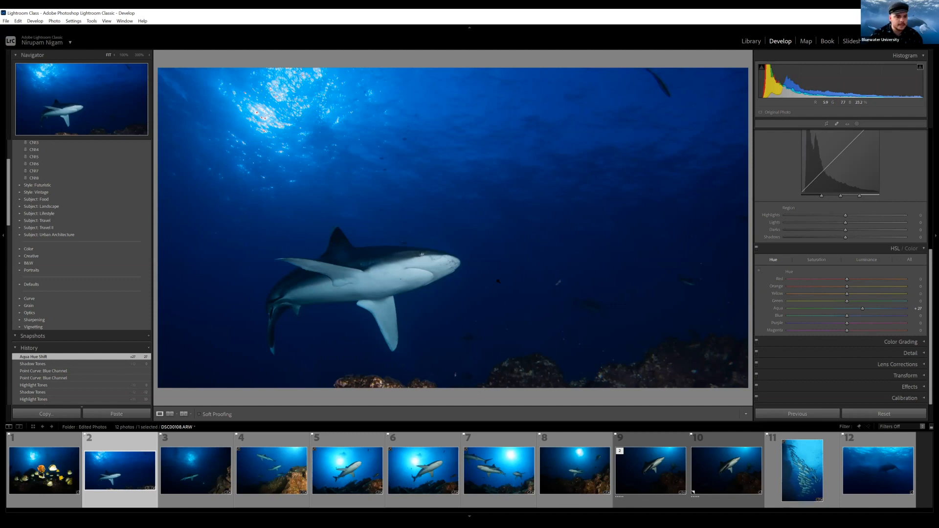
Step: Compare photo 2 before and after editing in side-by-side, split and stacked layouts, and return to the single-photo view
left_click(170, 414)
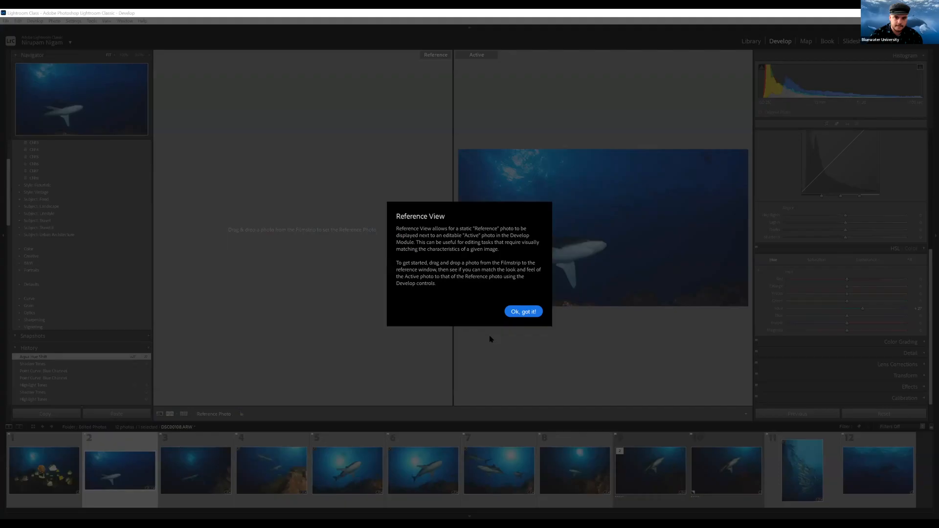
left_click(524, 311)
left_click(184, 413)
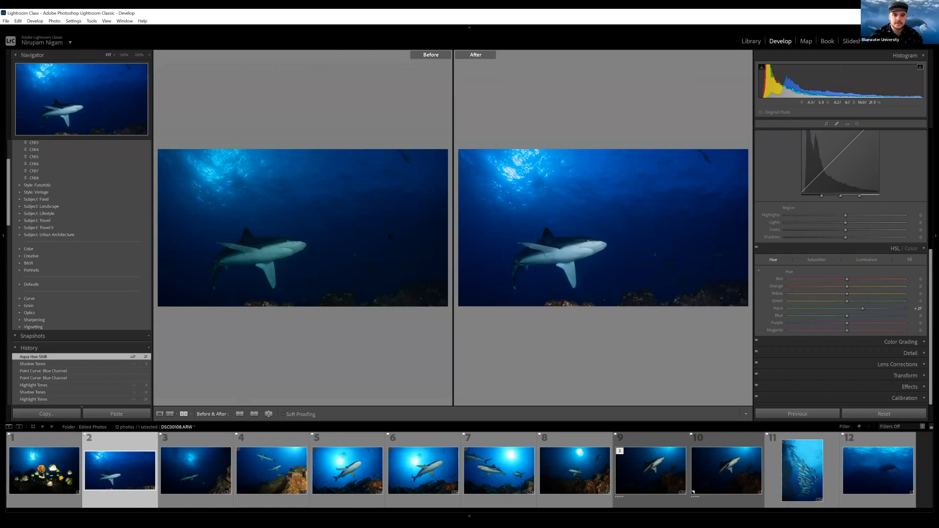
left_click(184, 415)
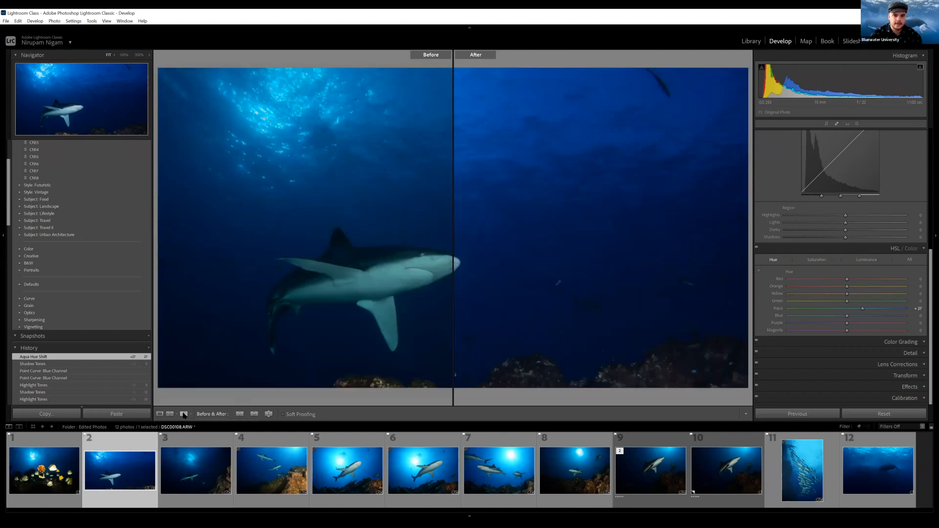
left_click(184, 414)
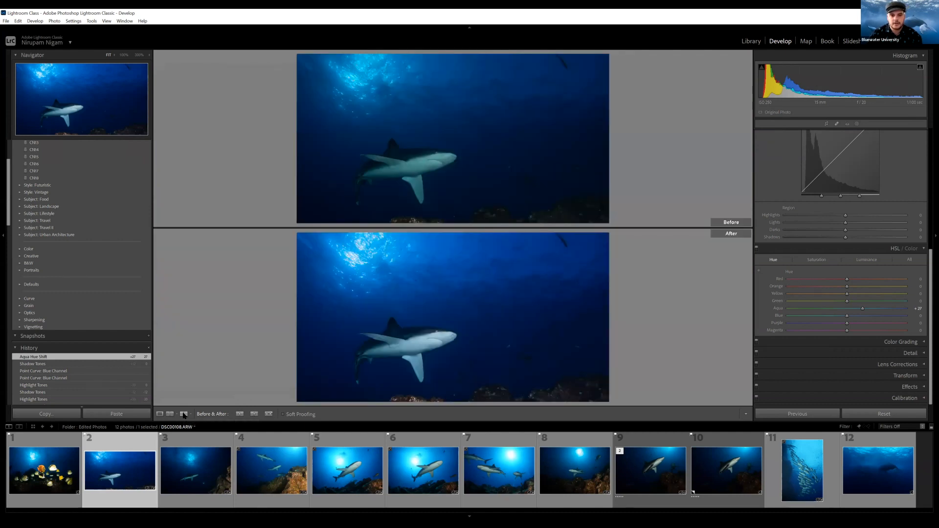
left_click(184, 414)
left_click(184, 415)
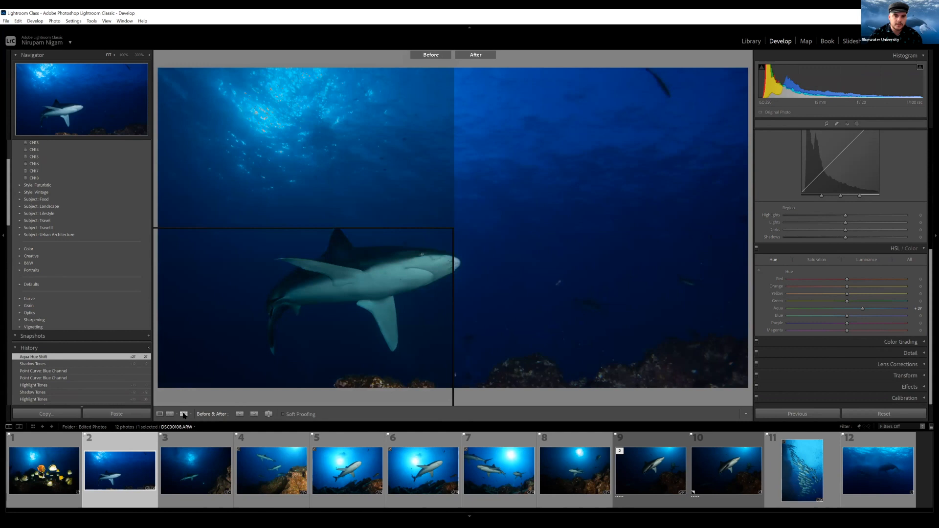
left_click(184, 415)
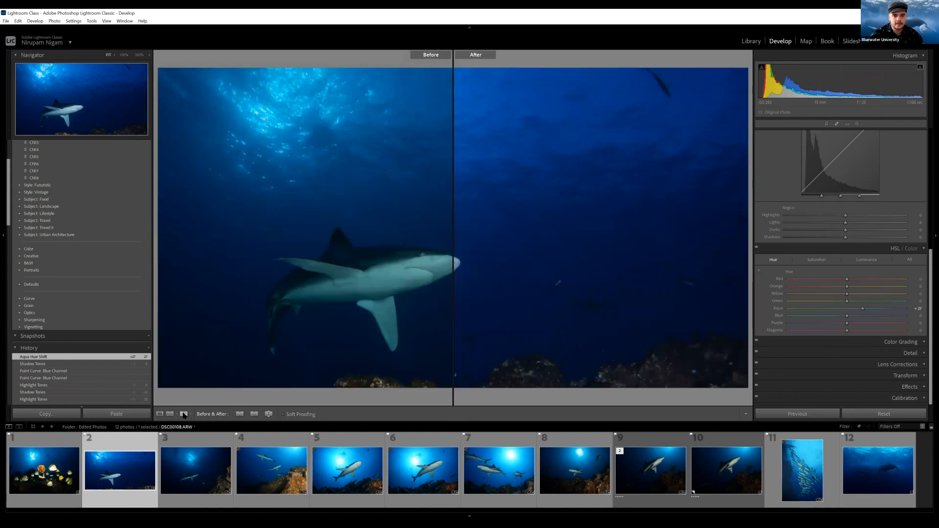
left_click(184, 415)
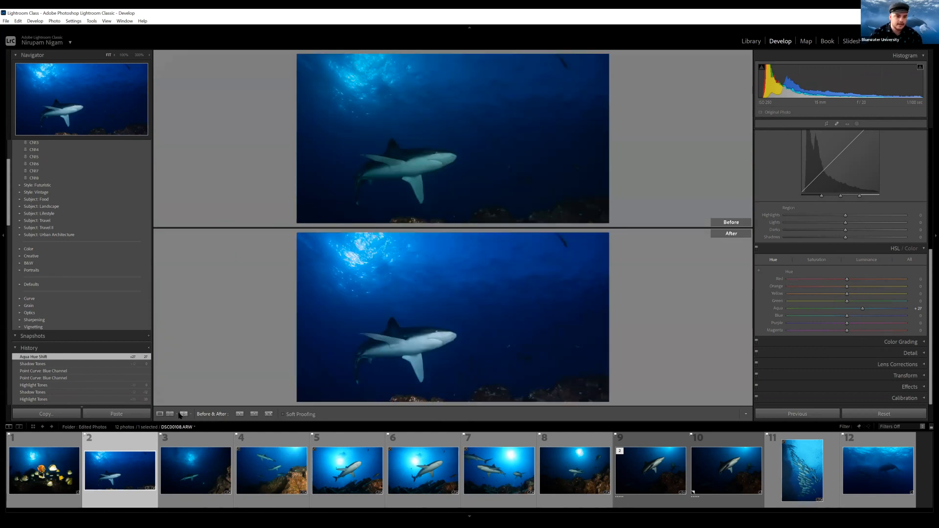
left_click(160, 414)
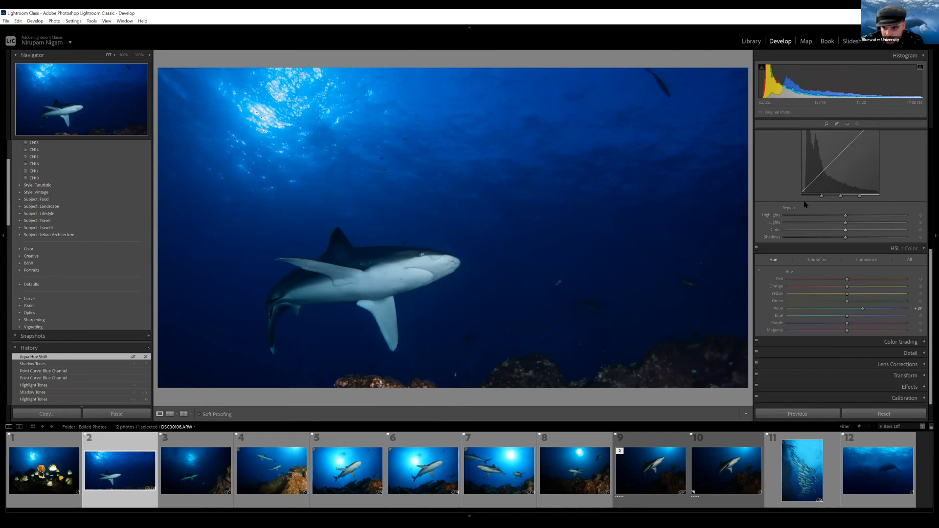
Step: Set the HSL saturation of Aqua to -27 and Blue to +14, and shift the Blue hue to +7
left_click(816, 260)
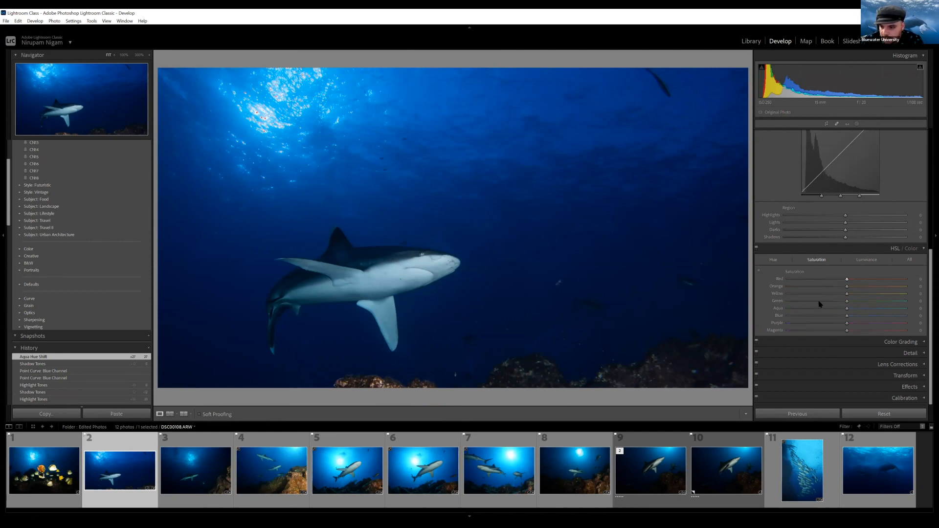
left_click_drag(847, 309, 832, 311)
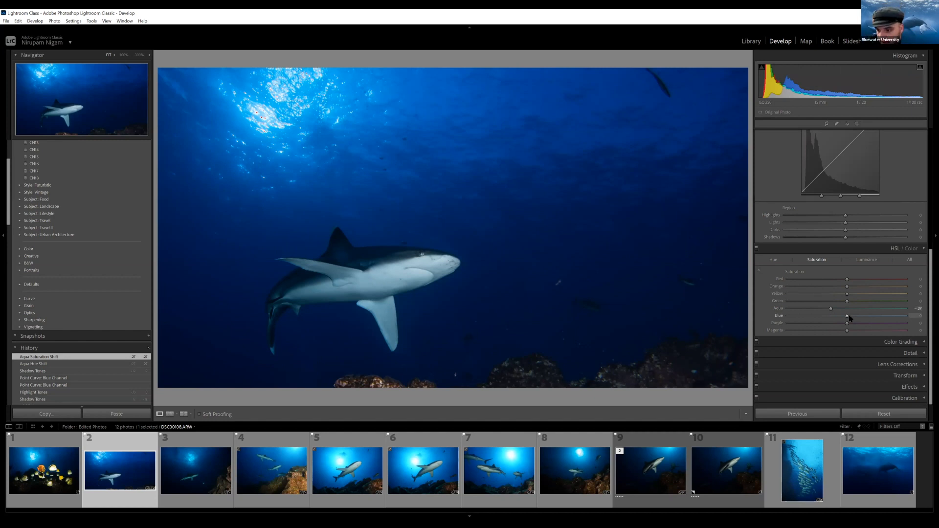
left_click_drag(849, 316, 858, 319)
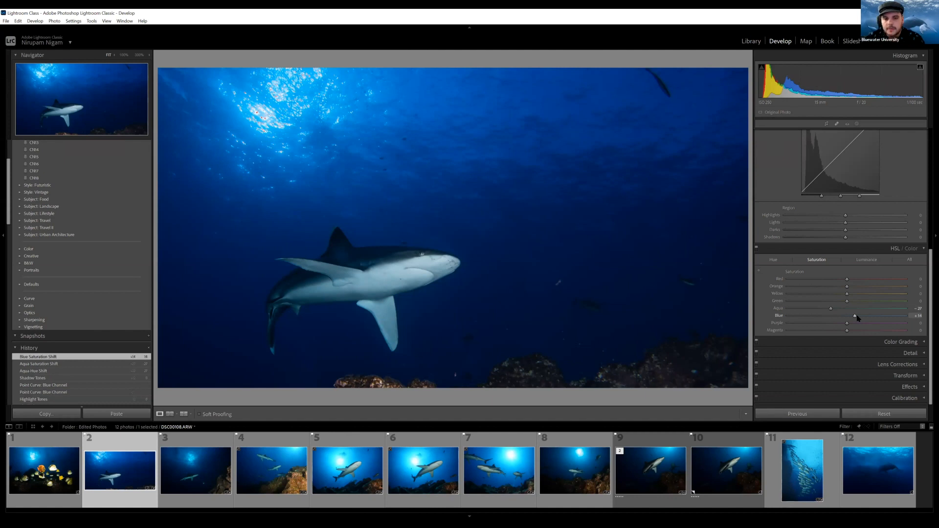
left_click(775, 260)
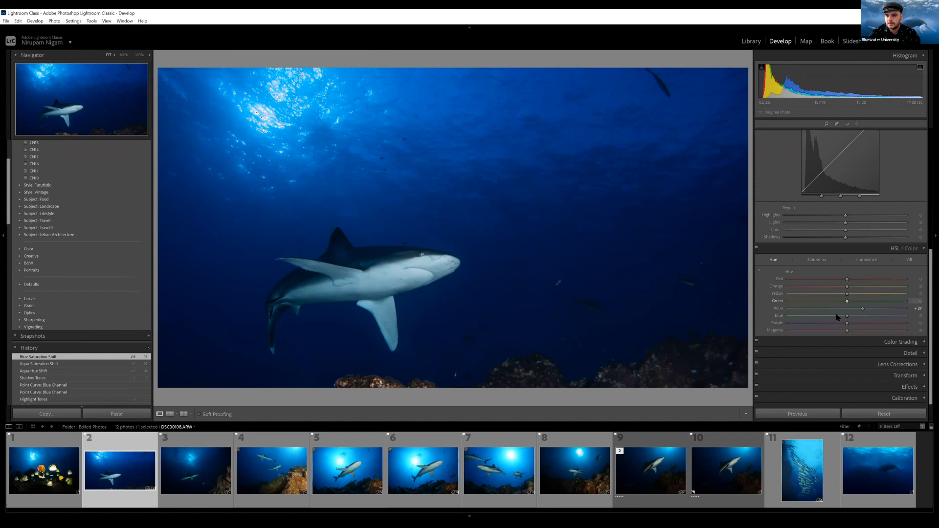
left_click_drag(847, 316, 850, 317)
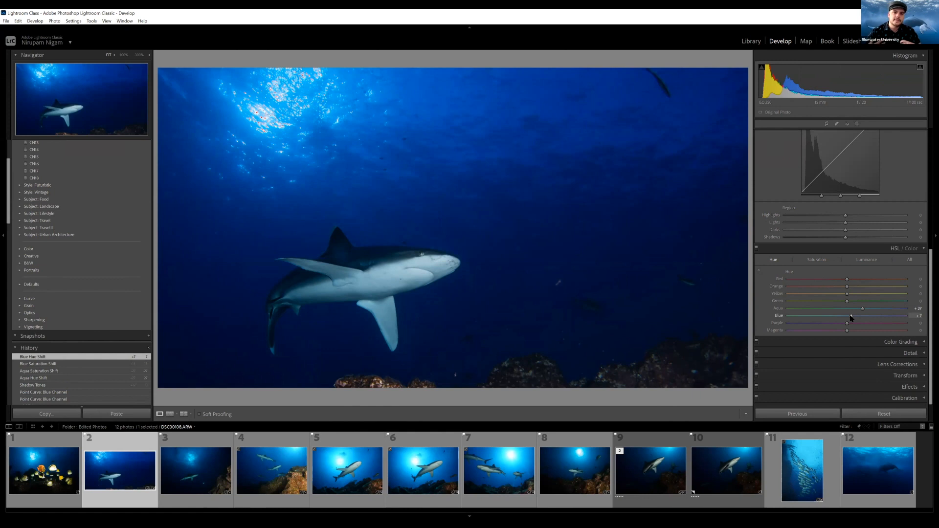
Step: Set the Blue saturation to +19 in the HSL adjustments of photo 2
key("ctrl+alt+shift+s")
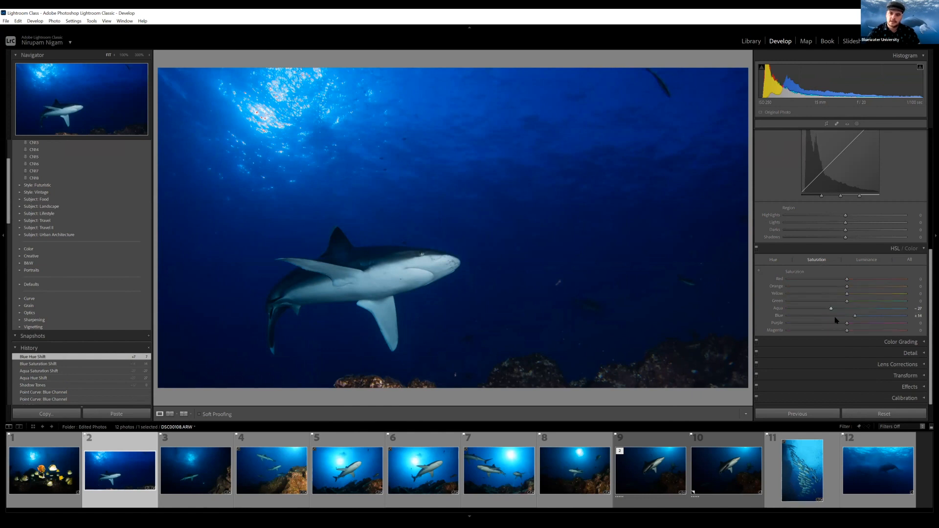
left_click_drag(859, 316, 863, 316)
left_click(773, 260)
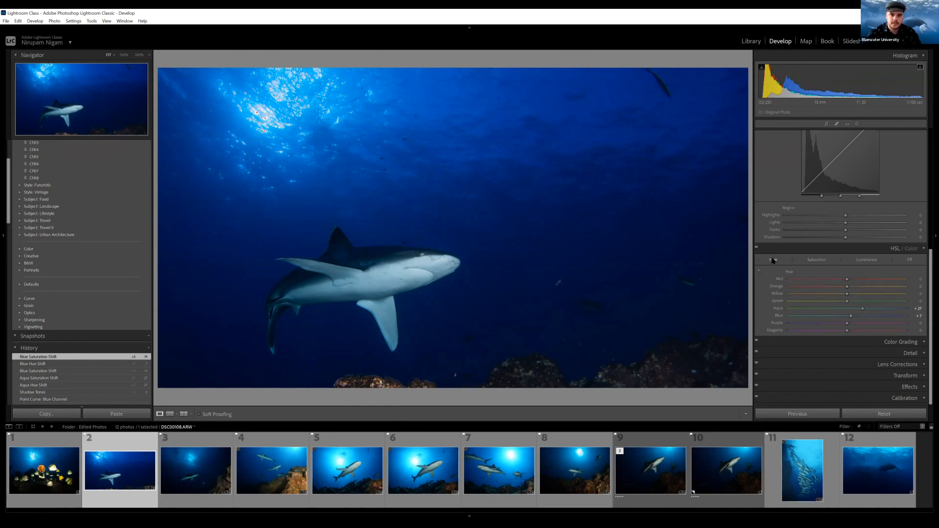
Step: Set the HSL luminance of Aqua to +19 and Blue to +11, checking the sunlit water surface at 100%
left_click(862, 259)
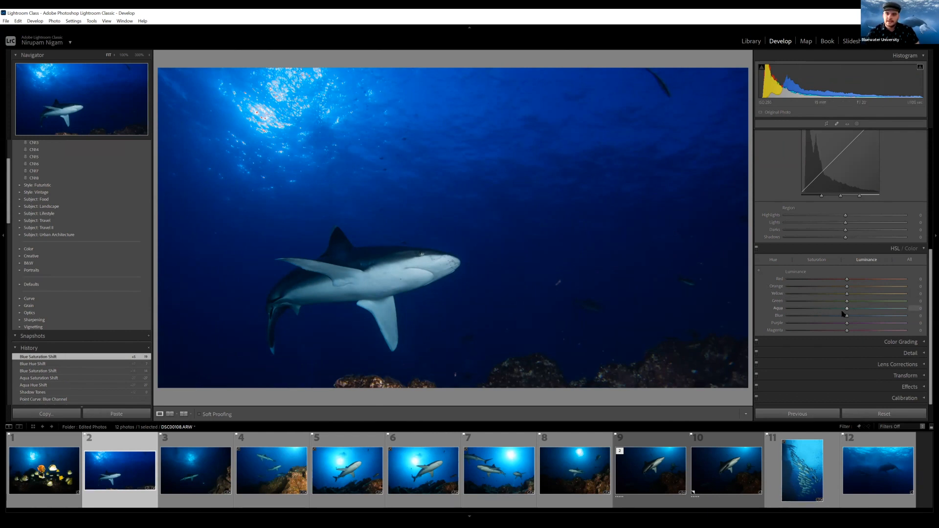
left_click_drag(848, 317, 836, 318)
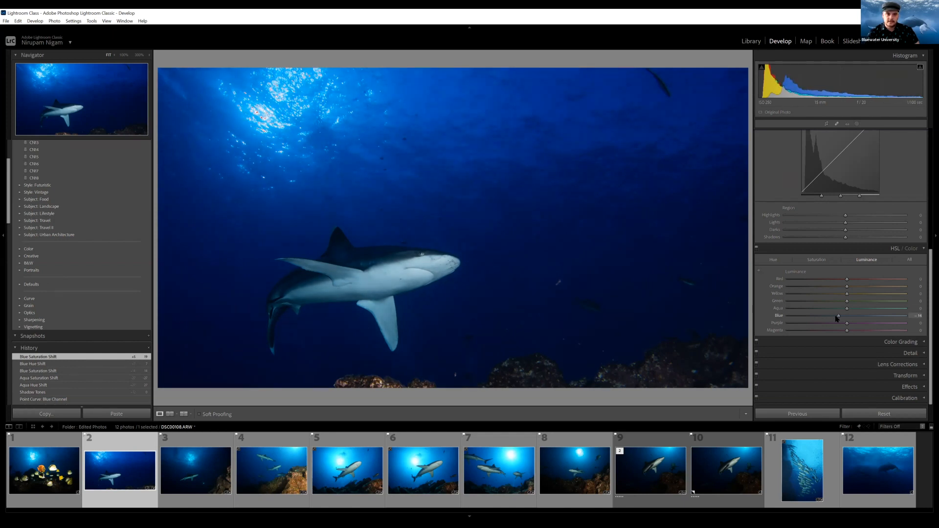
left_click_drag(838, 318, 860, 322)
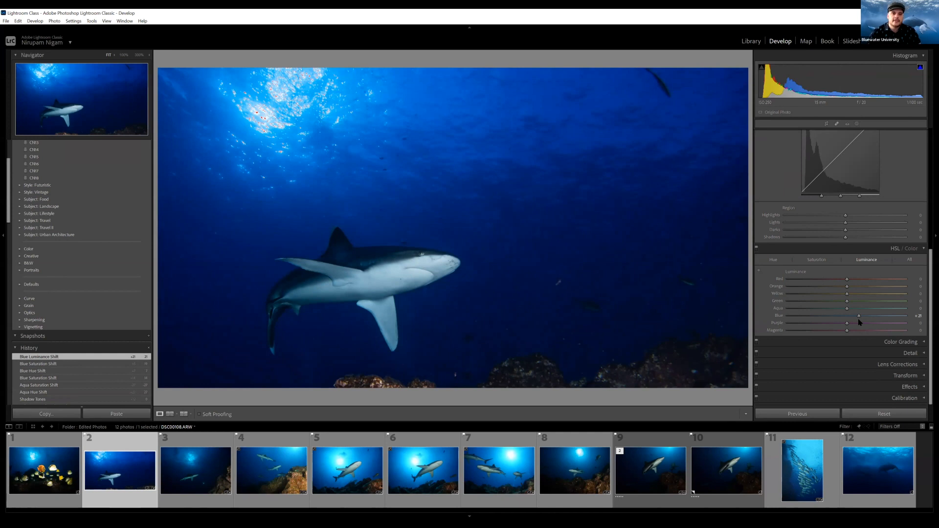
left_click_drag(848, 309, 858, 312)
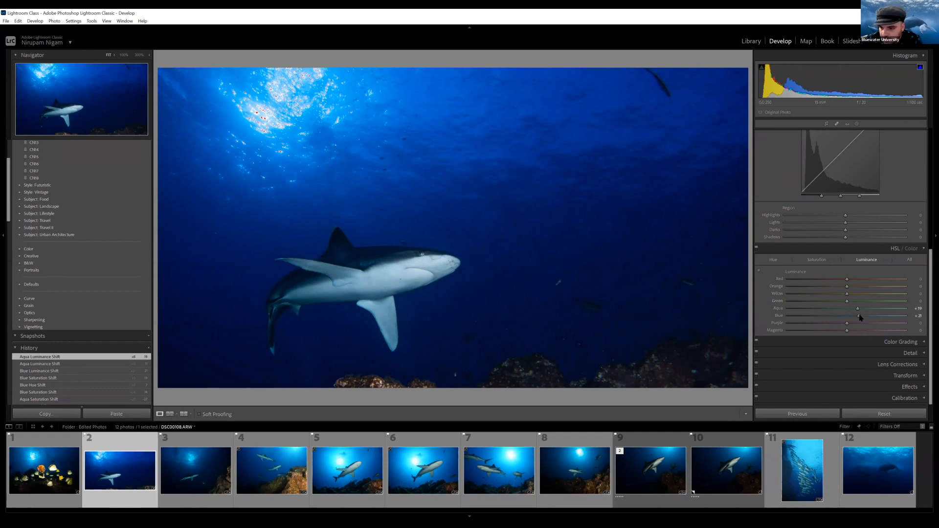
left_click_drag(860, 318, 853, 318)
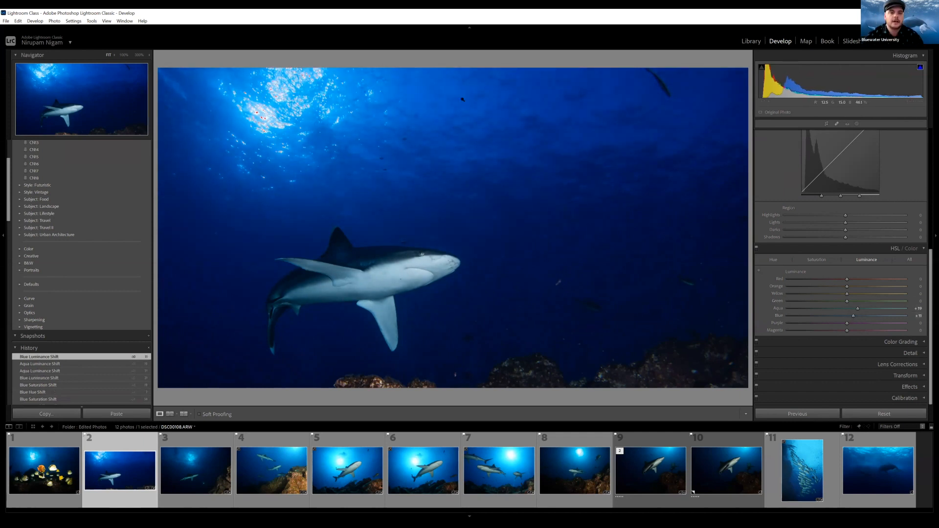
left_click(283, 88)
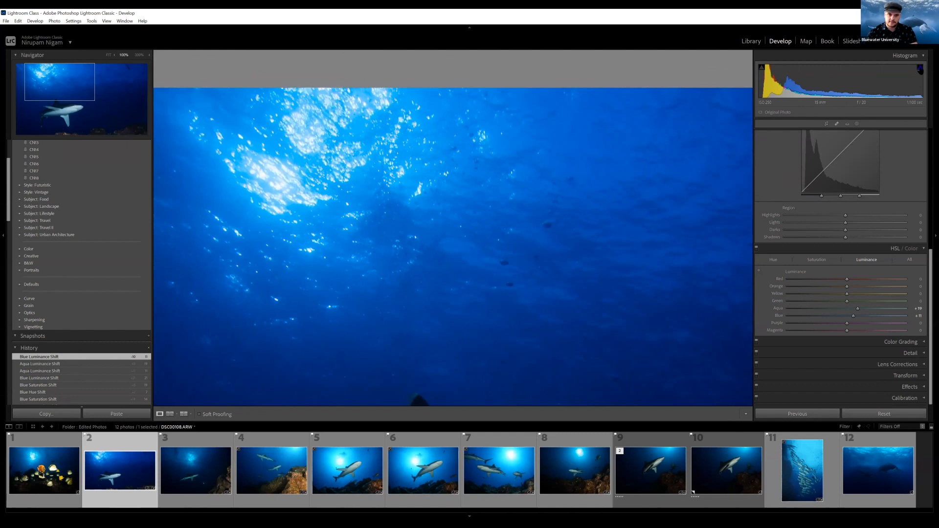
left_click(301, 194)
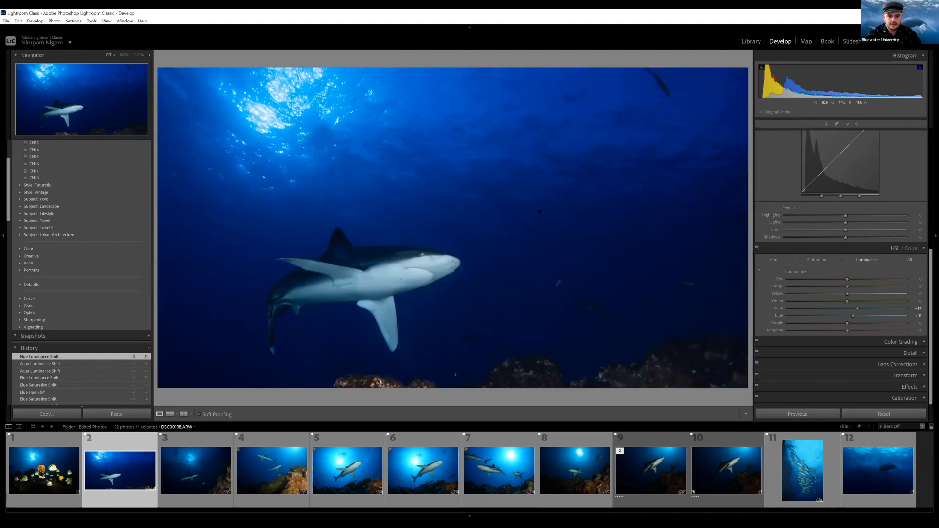
Step: Set the Blue hue to +11 in the HSL adjustments
left_click(817, 260)
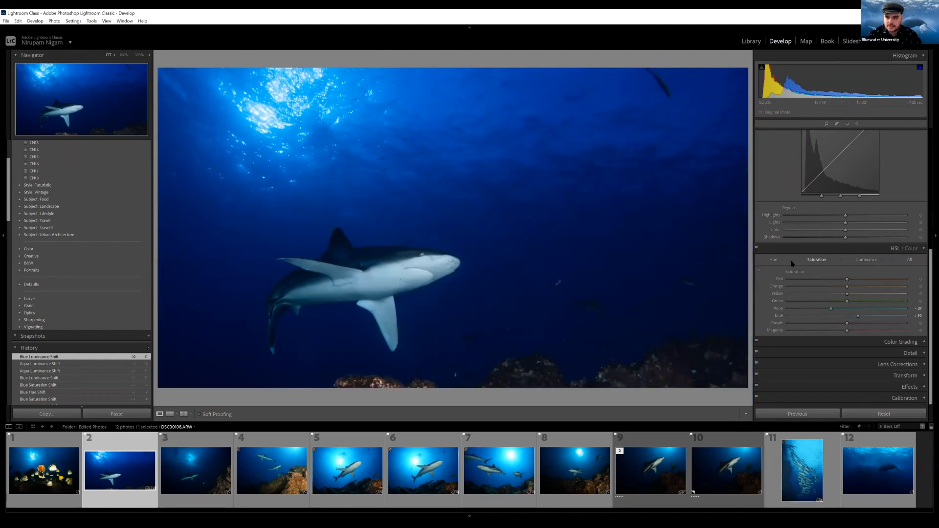
left_click(773, 260)
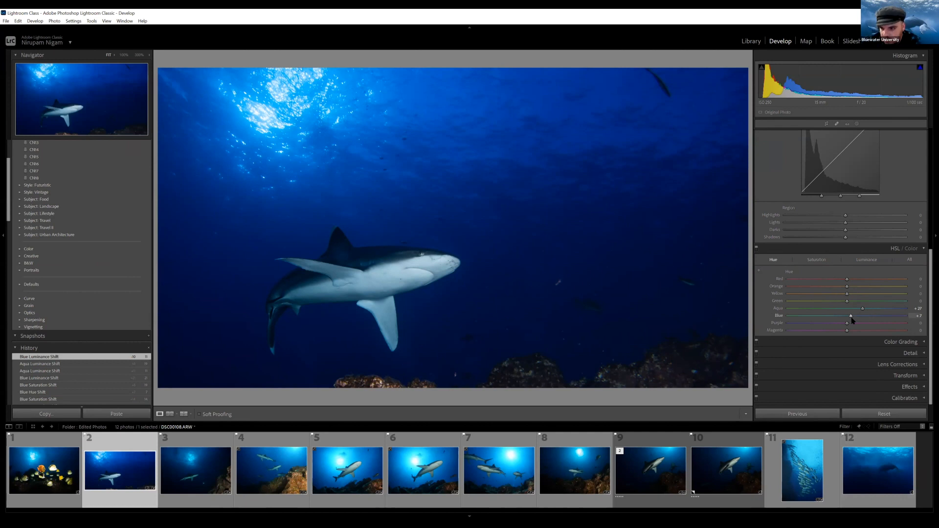
left_click_drag(853, 320, 855, 320)
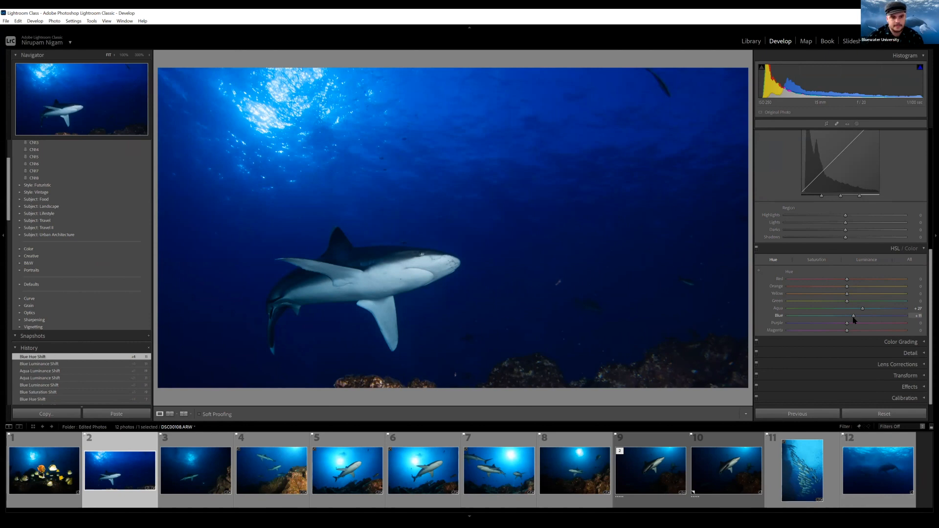
Step: Try HSL saturation values of -70 for Red, -51 for Purple and -48 for Magenta, inspecting the reef at 100%
left_click(816, 260)
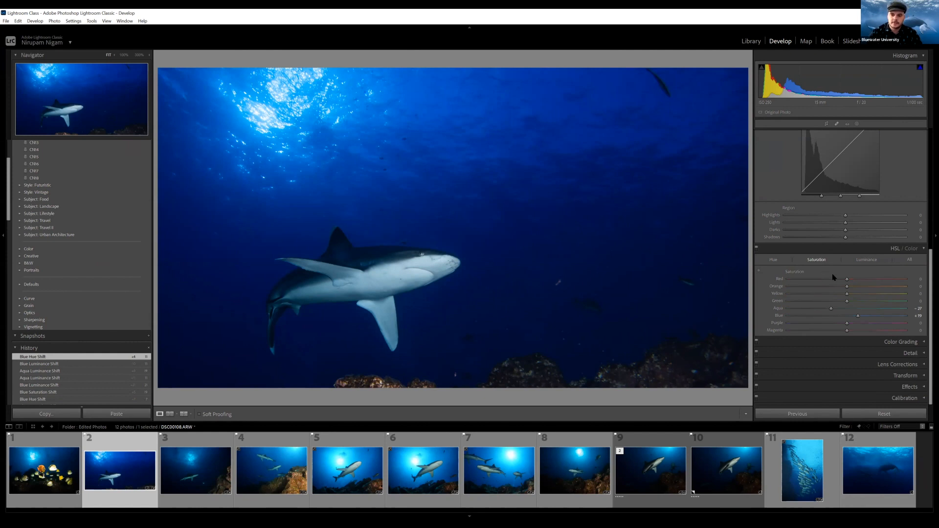
left_click_drag(840, 281, 803, 280)
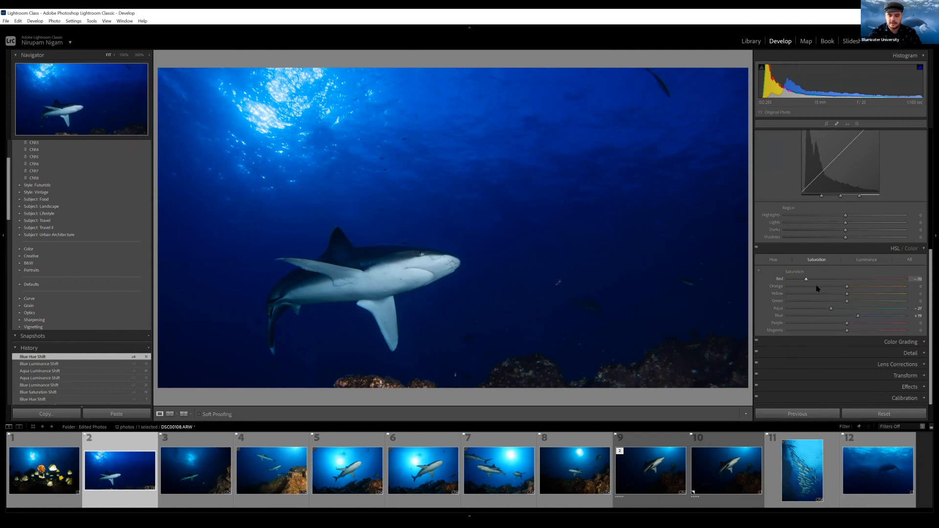
left_click_drag(845, 324, 818, 331)
left_click(816, 331)
key("z")
left_click_drag(489, 196, 157, 164)
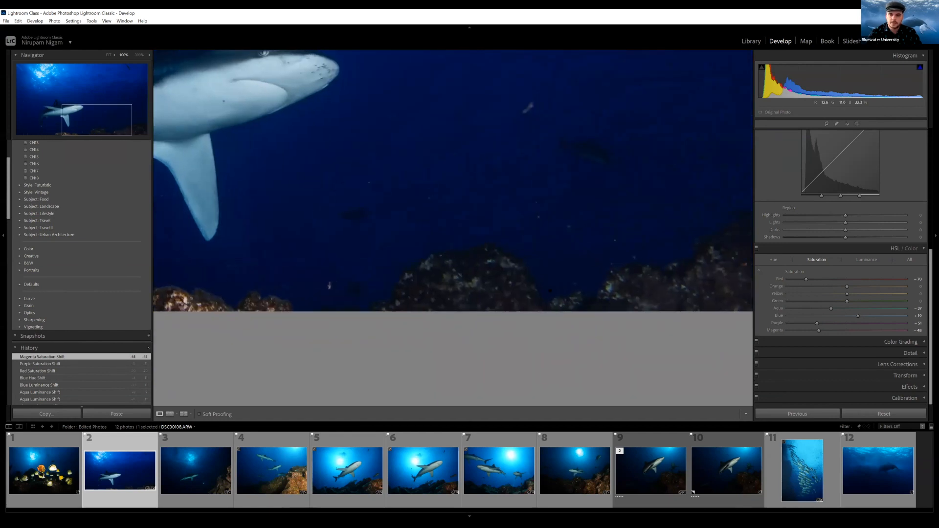
key("z")
Step: Set the Magenta, Purple and Red saturation to -100 and inspect the shark and reef at 100%
left_click_drag(819, 331, 764, 320)
left_click_drag(807, 280, 766, 282)
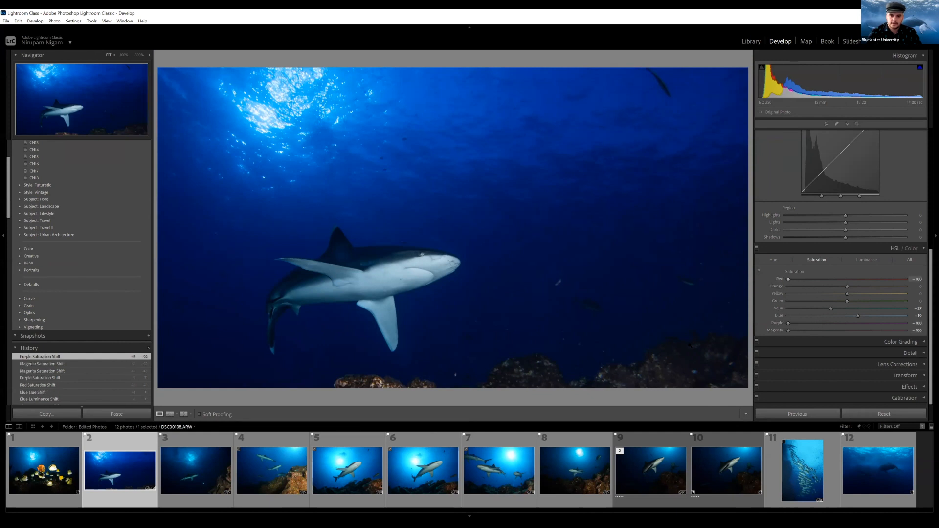
left_click(519, 306)
left_click_drag(519, 306, 344, 316)
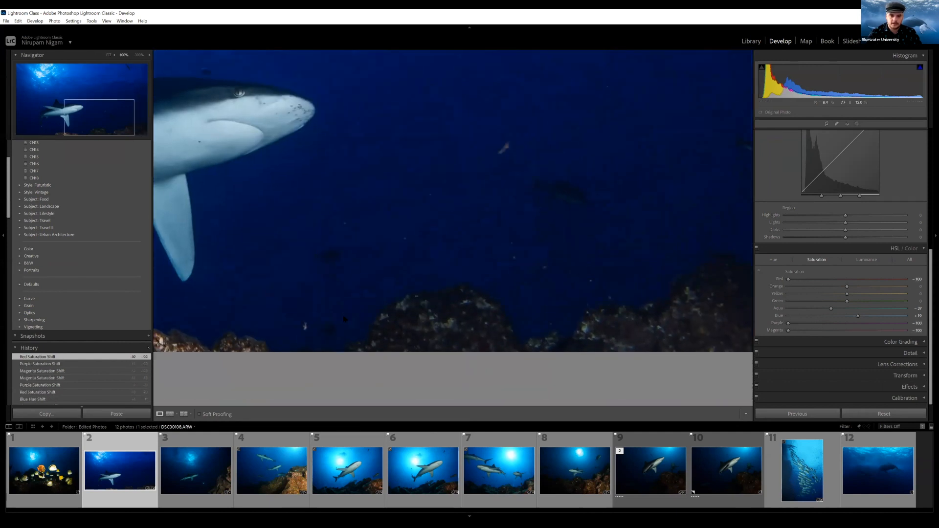
left_click(344, 316)
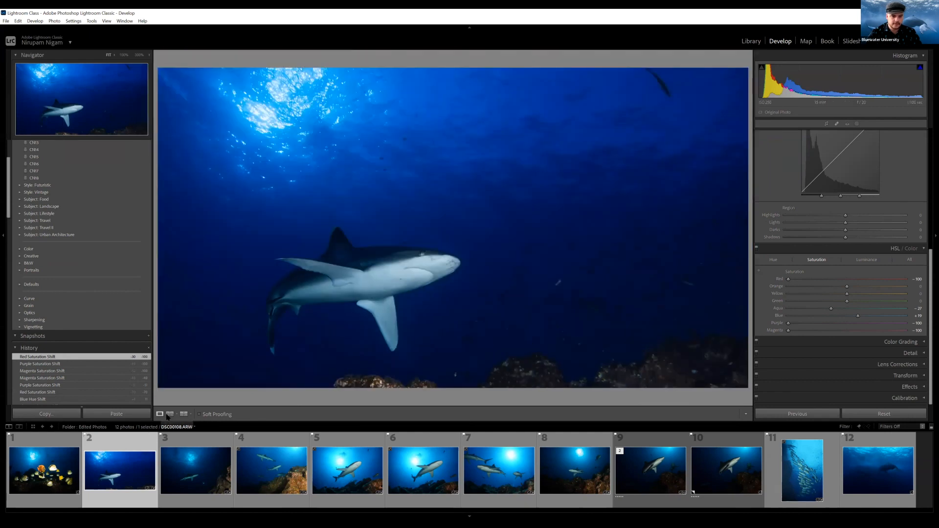
Step: Compare photo 2 before and after editing in the stacked and split layouts, and return to the single-photo view
left_click(183, 414)
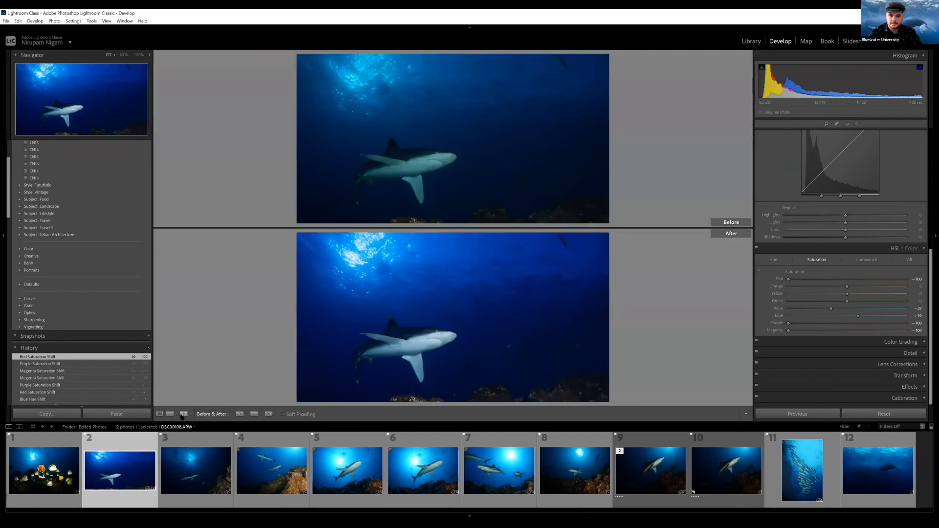
left_click(183, 414)
left_click(183, 415)
left_click(183, 414)
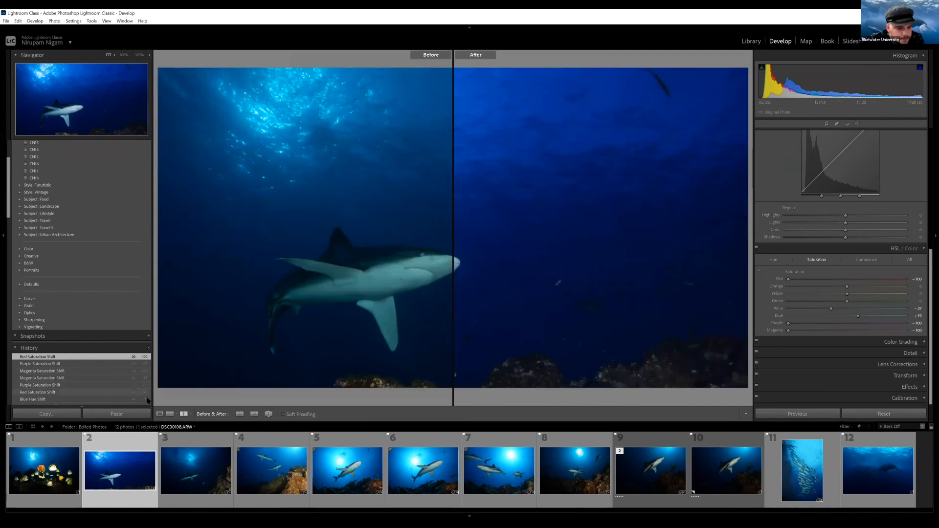
left_click(159, 414)
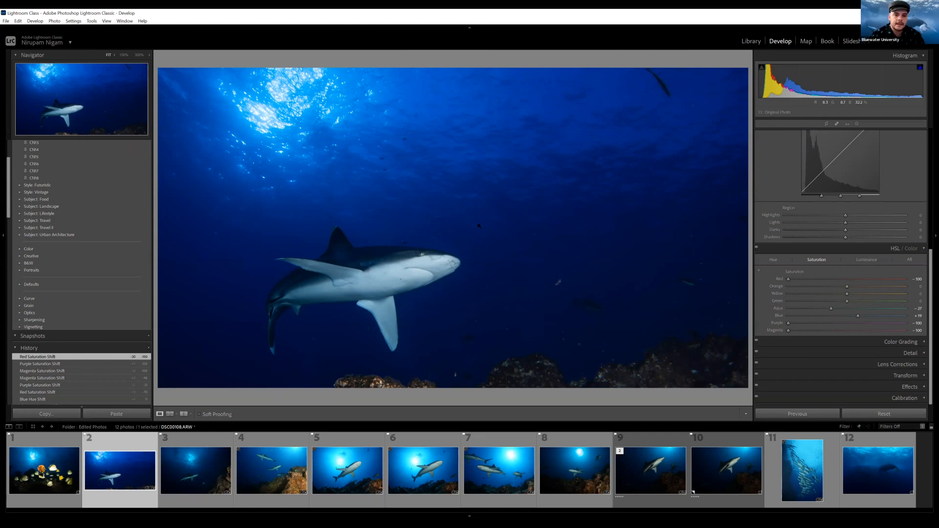
Step: Show the Color Grading wheels and review them alongside the Basic, Tone Curve and HSL settings
left_click(860, 347)
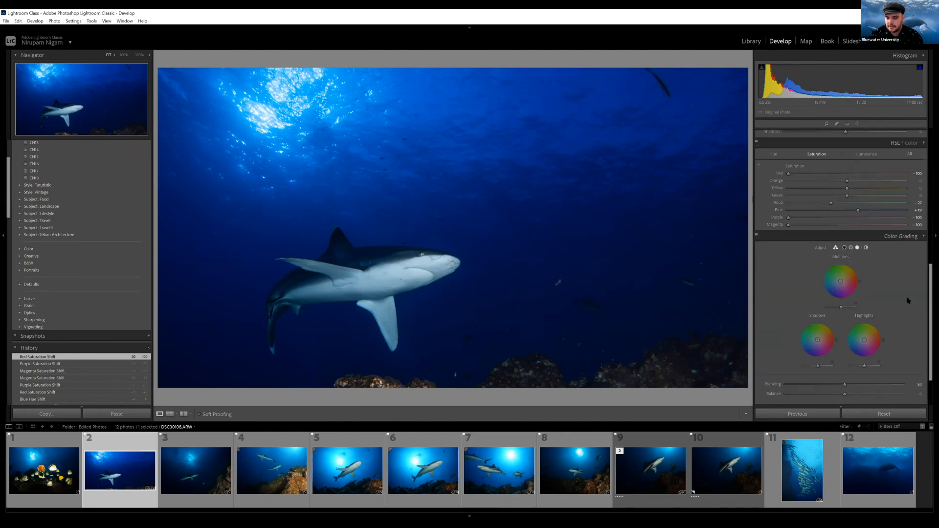
scroll(904, 298, "down", 2)
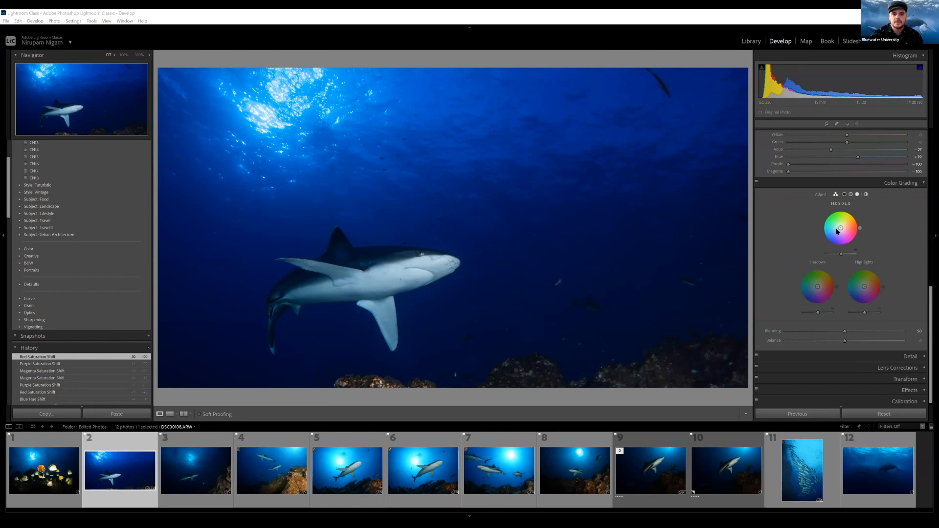
scroll(825, 225, "up", 5)
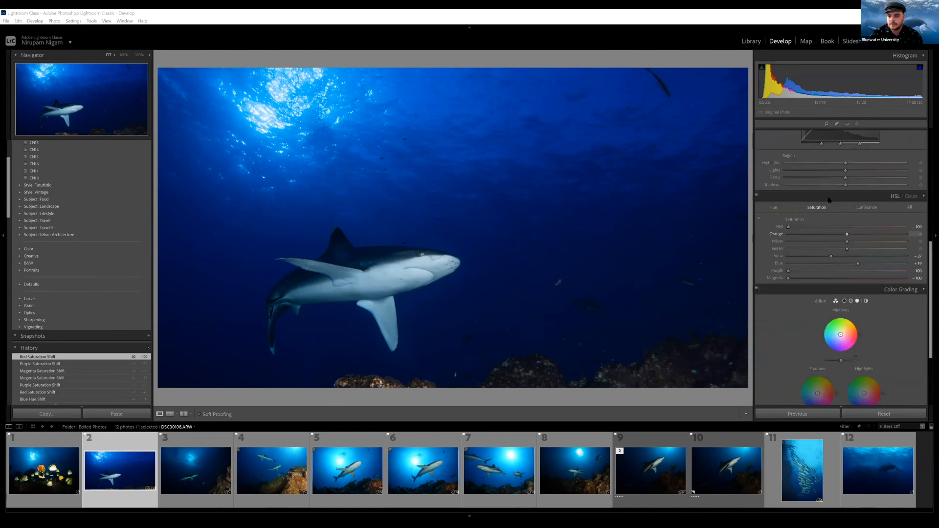
scroll(831, 273, "up", 3)
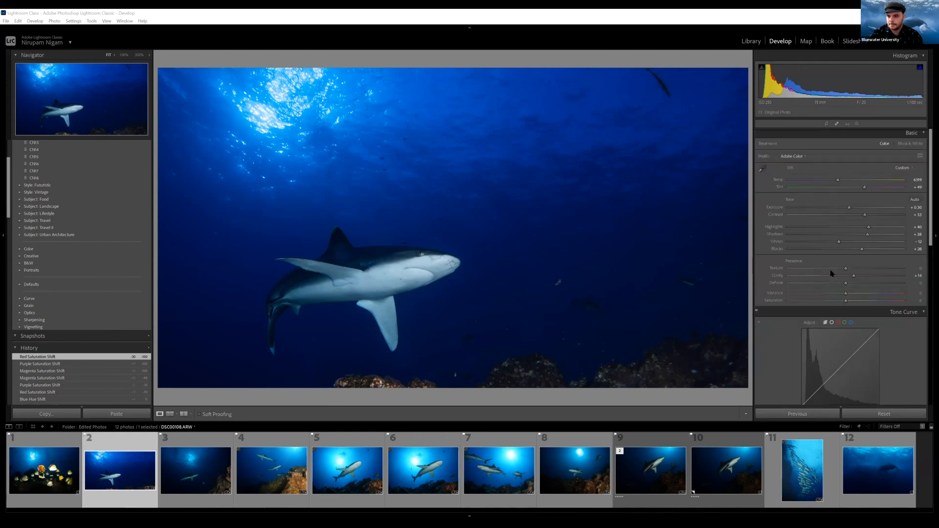
scroll(864, 275, "down", 8)
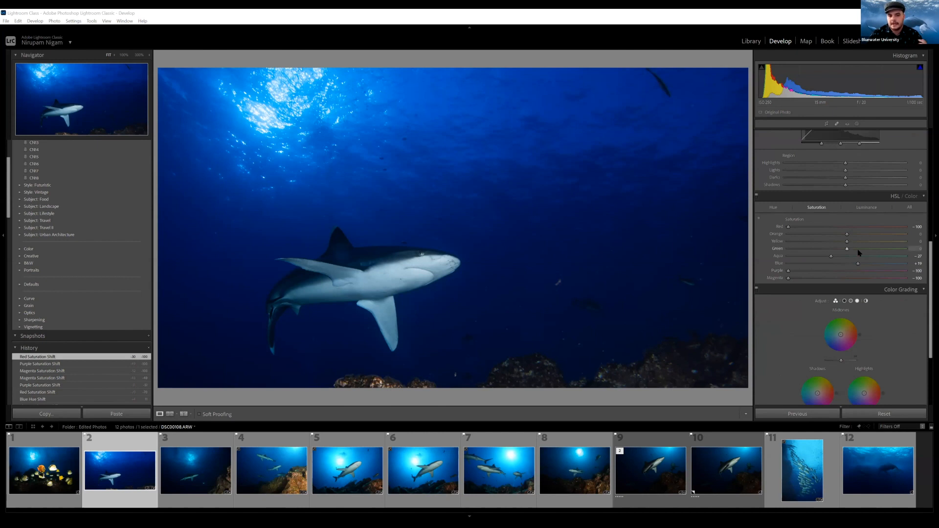
scroll(858, 252, "down", 3)
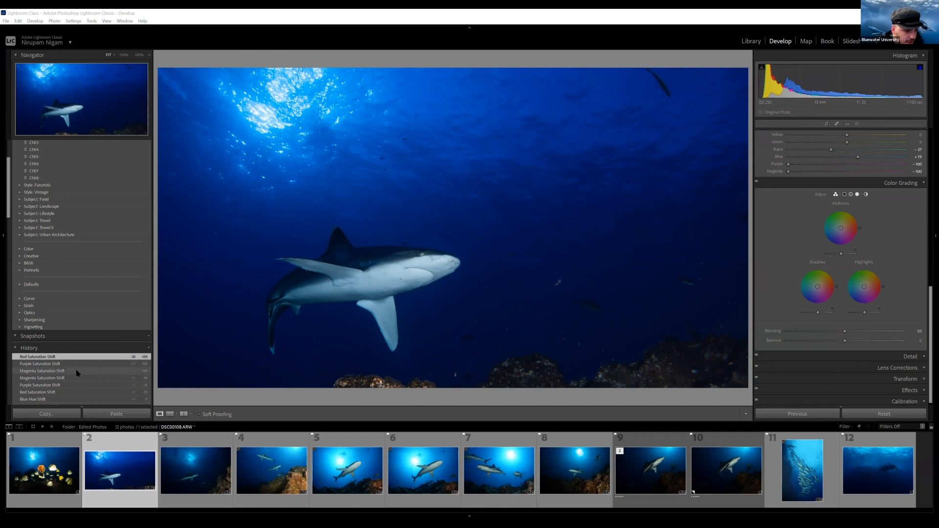
Step: Revert to an earlier Magenta Saturation Shift in the edit history, review the older edits, and restore the latest Red Saturation Shift state
left_click(41, 378)
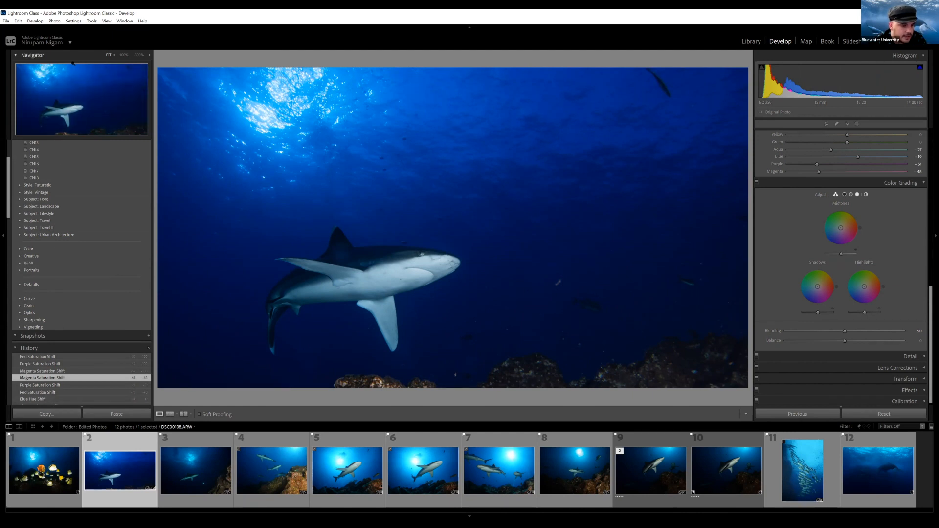
scroll(78, 362, "down", 3)
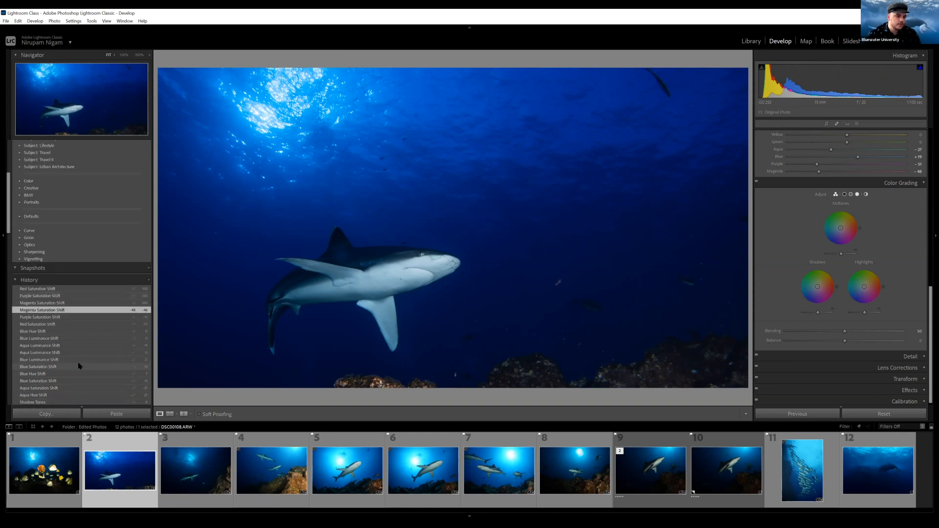
scroll(51, 374, "down", 6)
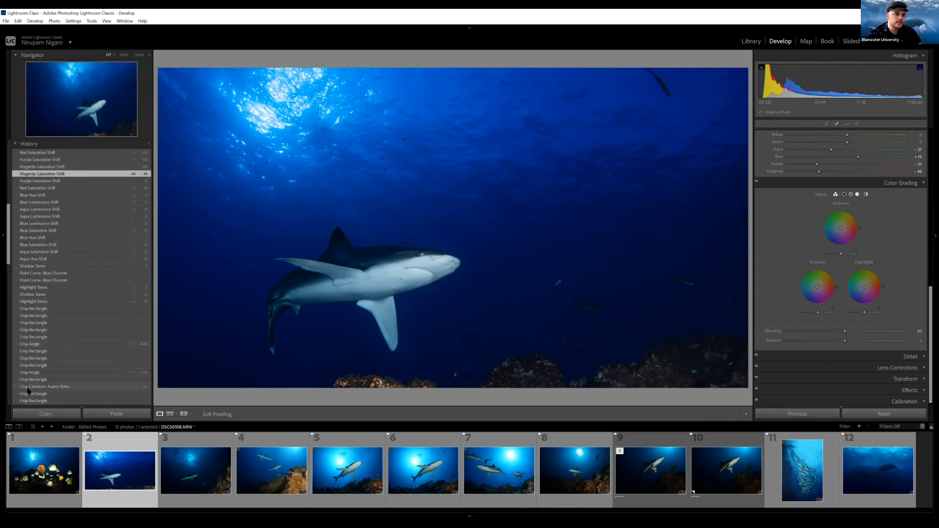
scroll(45, 325, "up", 6)
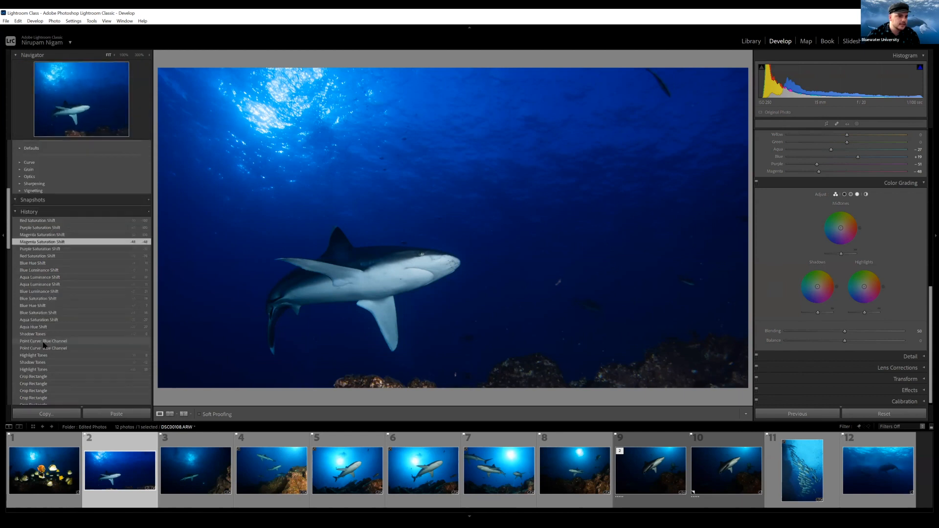
left_click(44, 289)
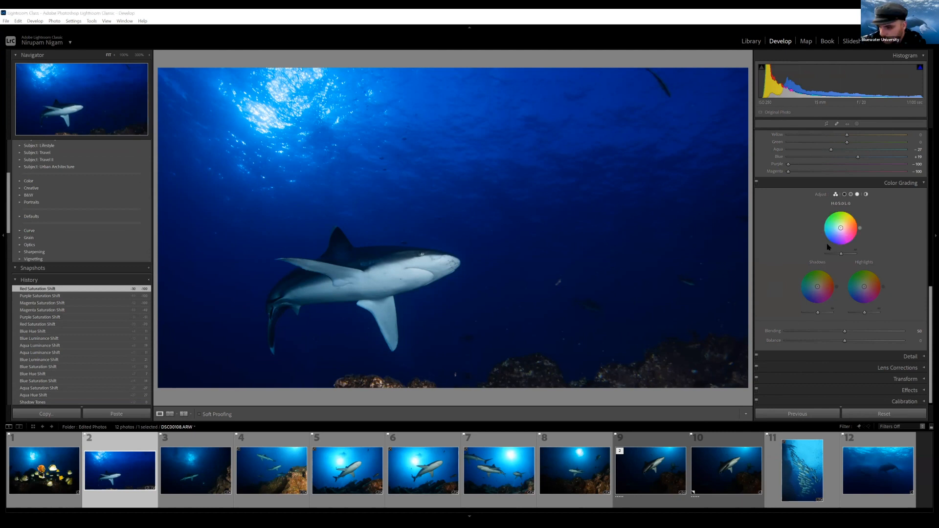
Step: Show the Detail settings for sharpening and noise reduction, return to the Basic adjustments, and examine the shark and reef at 100%
left_click(873, 361)
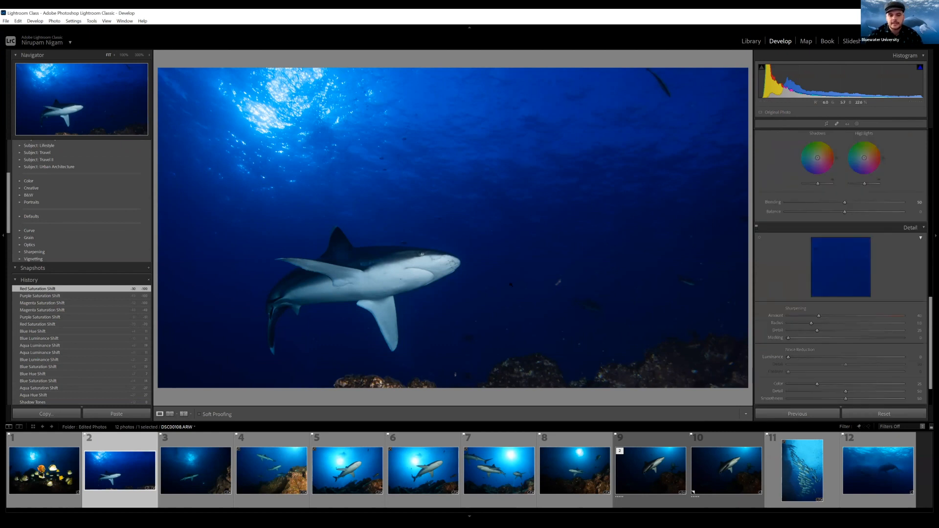
scroll(878, 298, "up", 10)
scroll(880, 309, "up", 5)
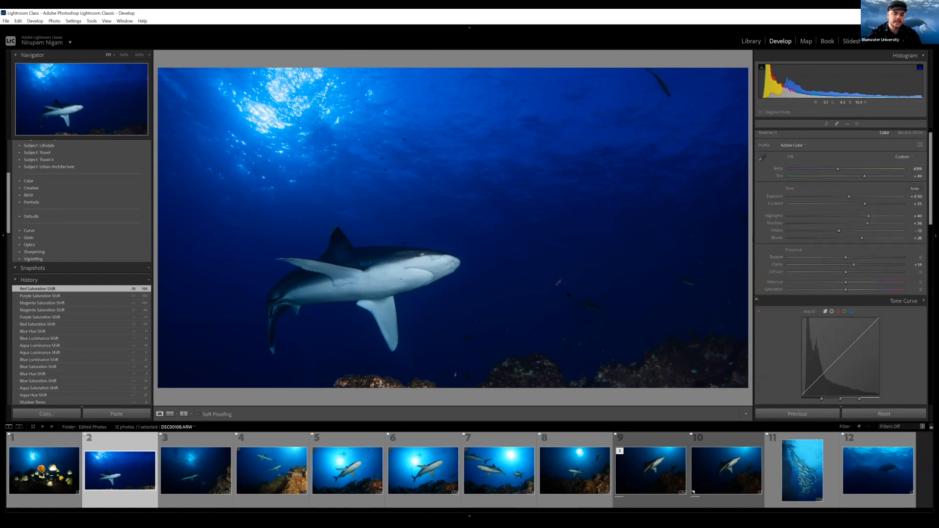
left_click(523, 281)
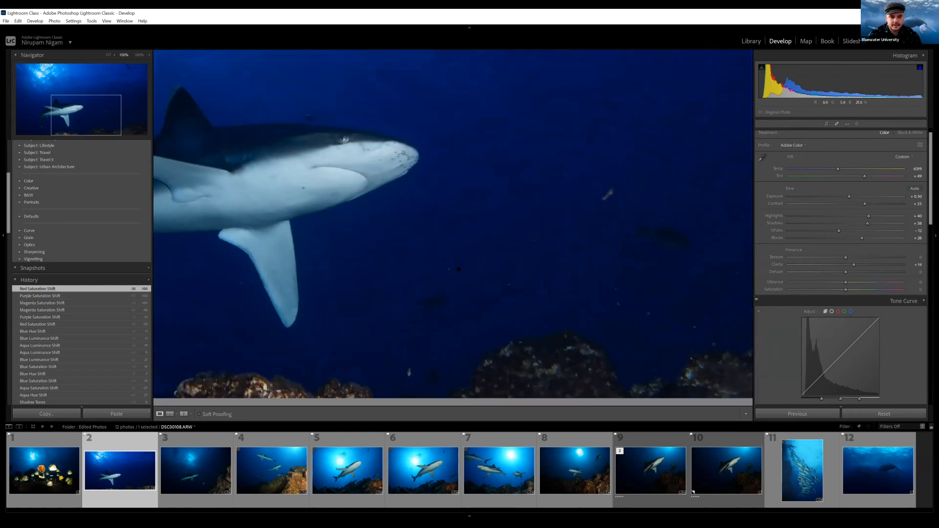
Step: Try luminance noise reduction at 15 on the shark at 100%, test a sharpening amount of 150, and reset the sharpening
left_click_drag(361, 196, 534, 273)
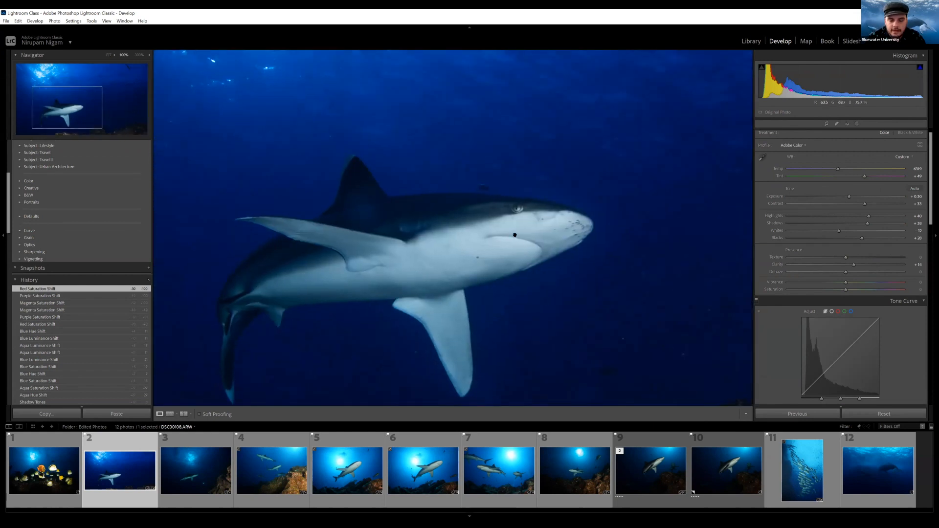
mouse_move(454, 211)
left_mouse_down()
mouse_move(489, 329)
mouse_move(517, 359)
mouse_move(451, 210)
left_mouse_up()
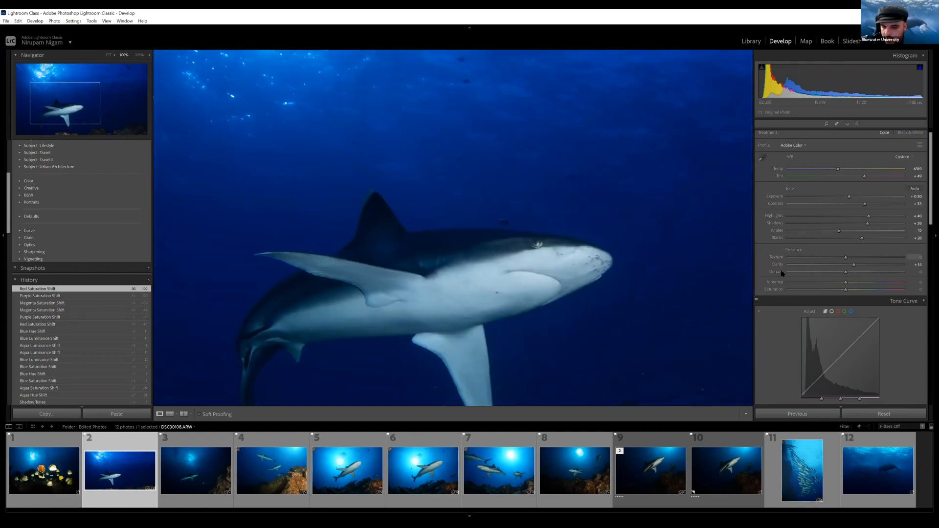
scroll(771, 276, "down", 5)
scroll(773, 278, "down", 6)
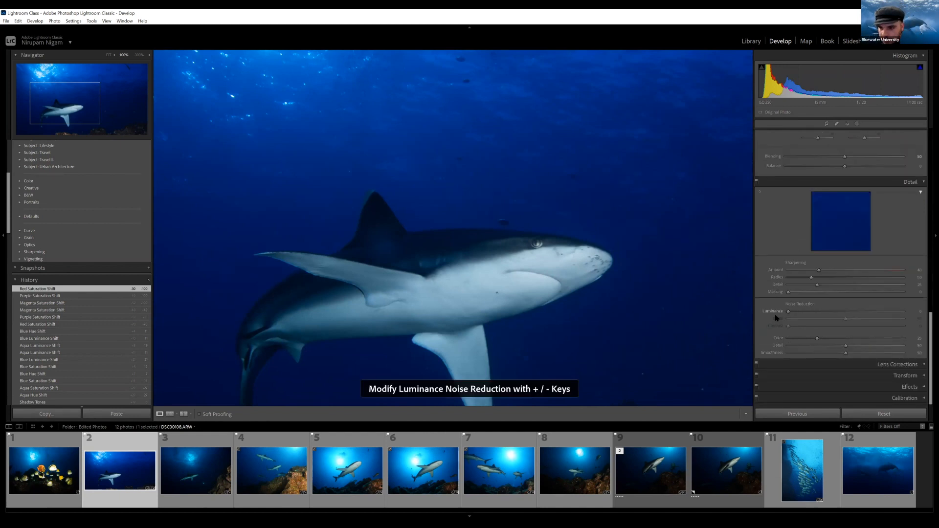
left_click_drag(788, 314, 805, 313)
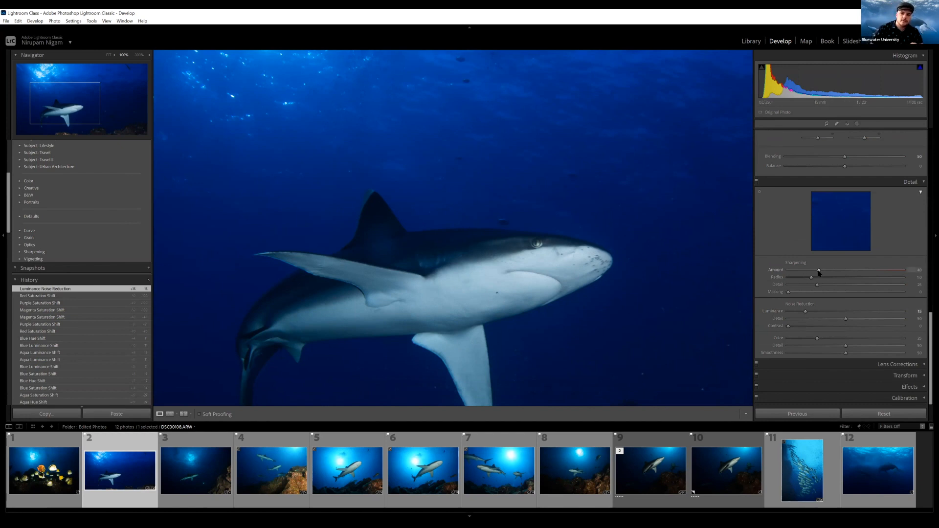
left_click_drag(819, 271, 903, 270)
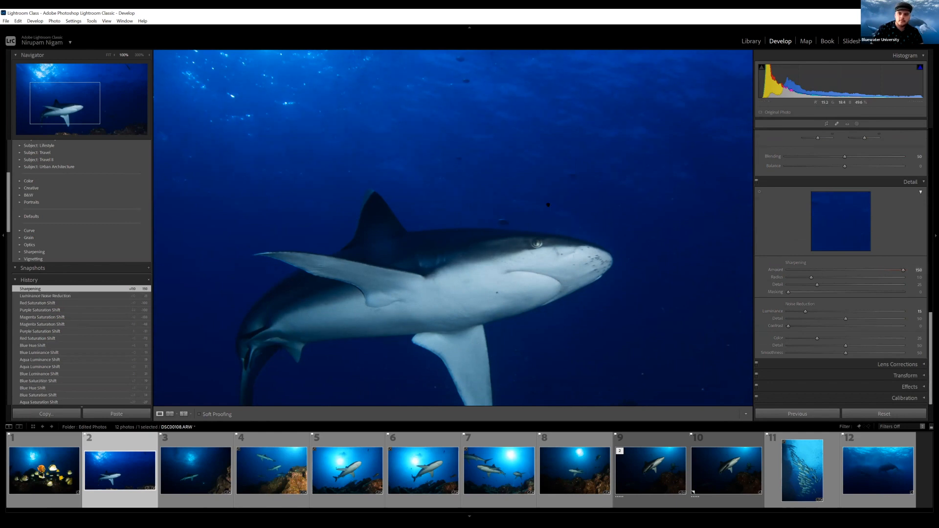
double_click(778, 270)
Step: Test luminance noise reduction at 100 on the sunlit surface water, reset it each time, and return to the full photo
left_click_drag(805, 312, 903, 312)
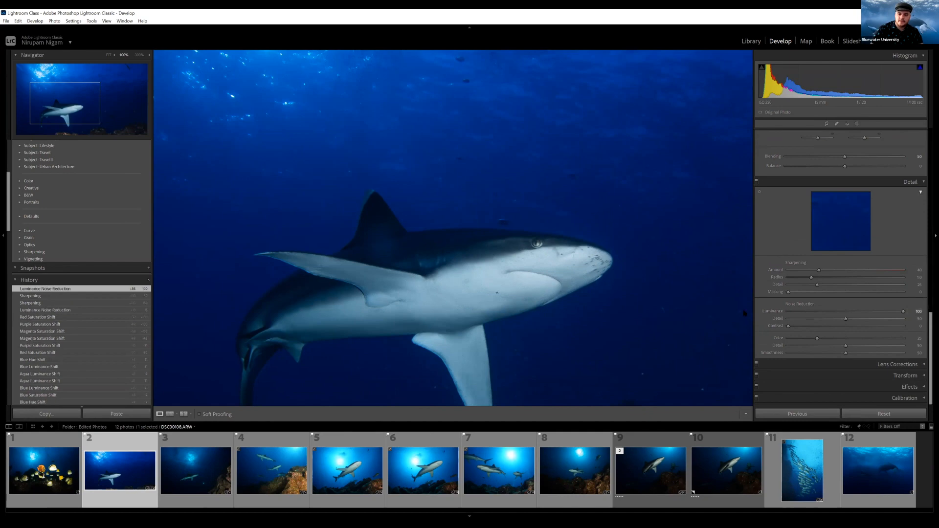
left_click_drag(186, 66, 438, 306)
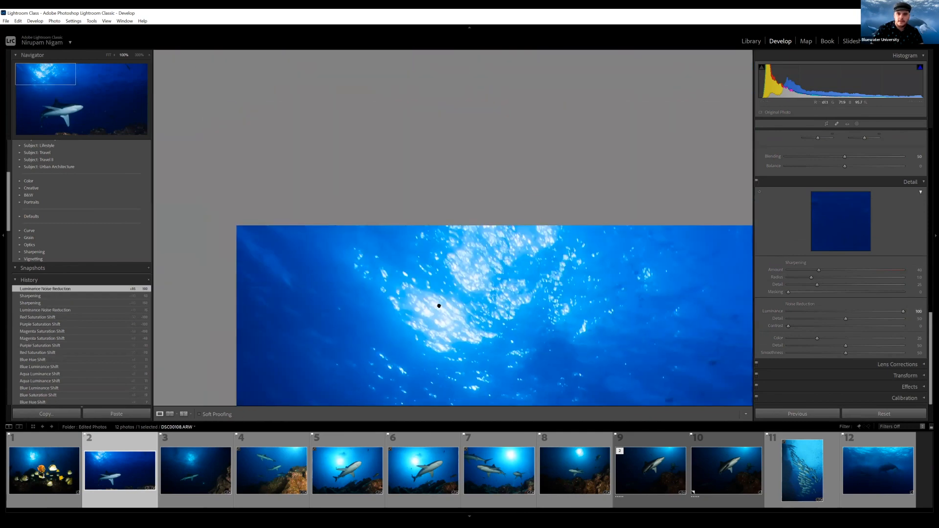
double_click(779, 312)
left_click_drag(611, 290, 534, 229)
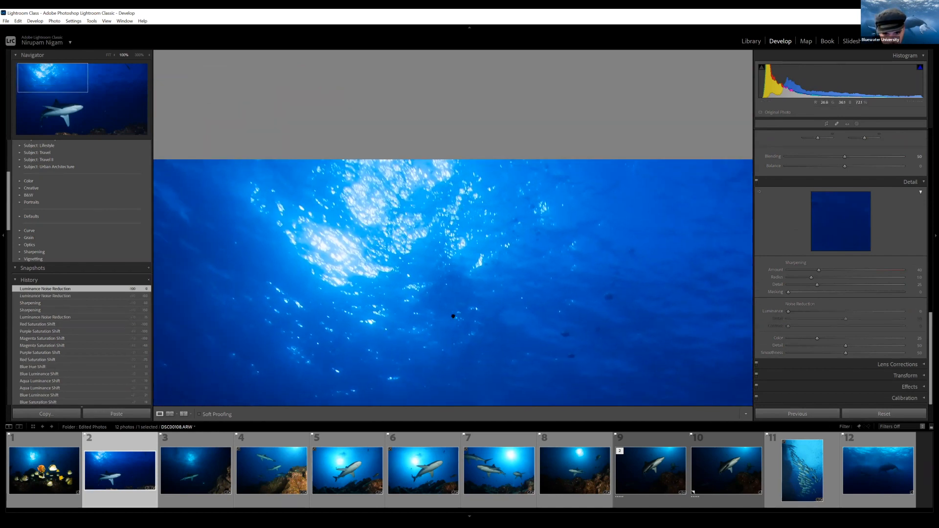
left_click_drag(788, 311, 904, 312)
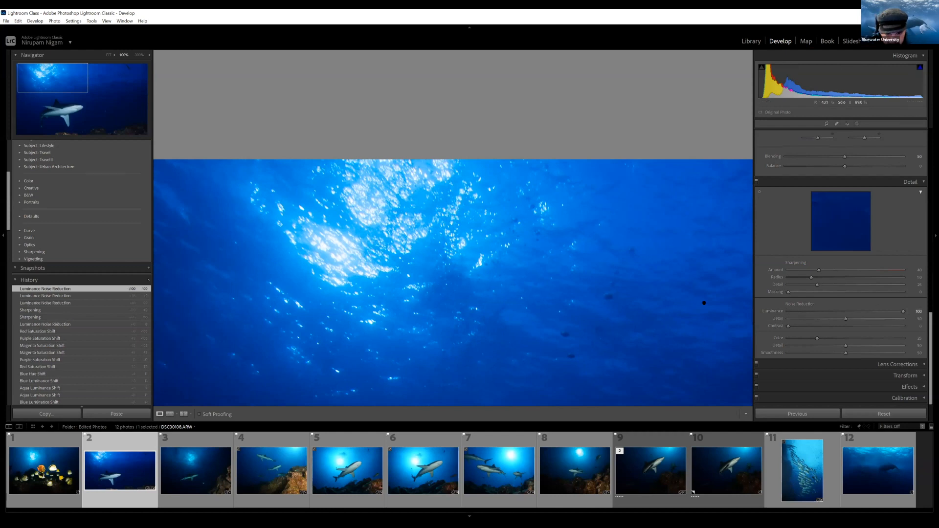
double_click(772, 311)
left_click_drag(548, 350, 523, 325)
left_click(522, 325)
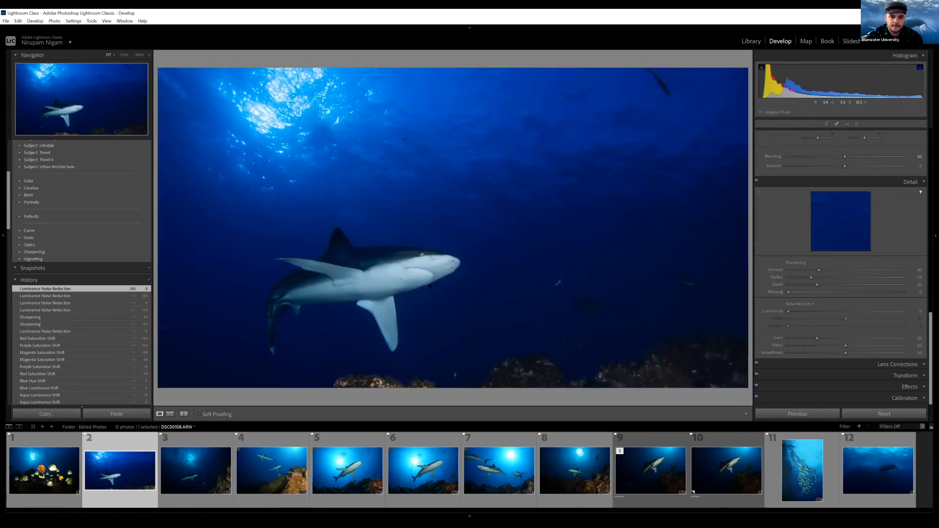
Step: Set luminance noise reduction to 20 while viewing the shark at 100%, and return to the full photo
left_click(723, 287)
left_click_drag(801, 311, 812, 311)
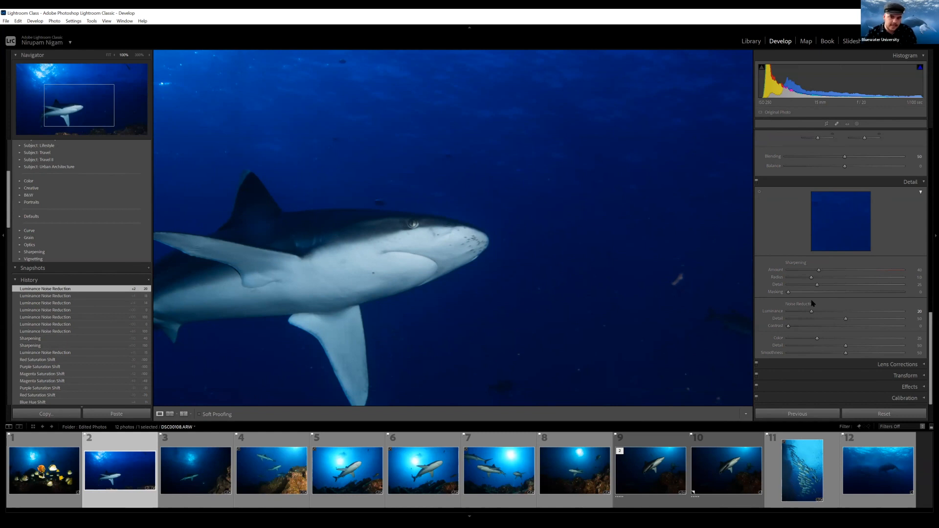
left_click(537, 242)
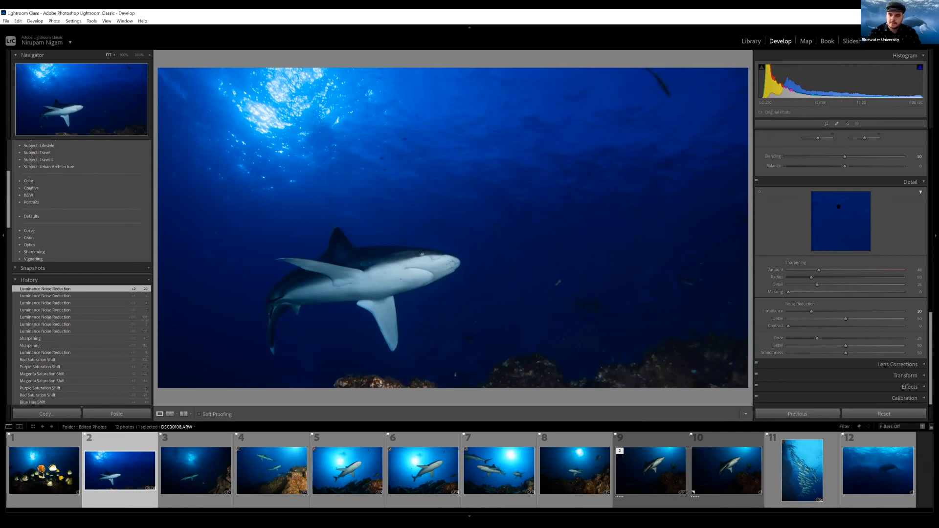
Step: Centre the Detail preview on the shark's eye and set the sharpening Masking to 61 with the edge mask displayed
left_click_drag(836, 211, 835, 221)
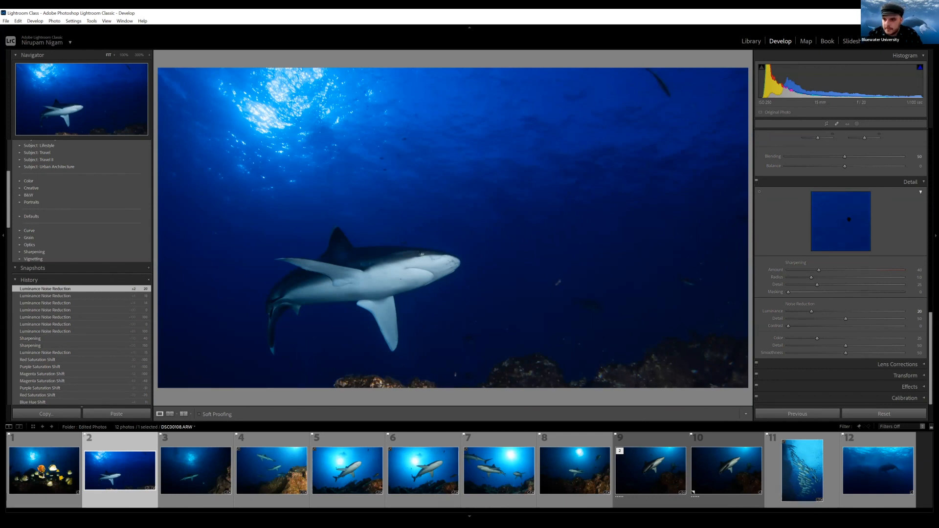
left_click_drag(849, 220, 803, 232)
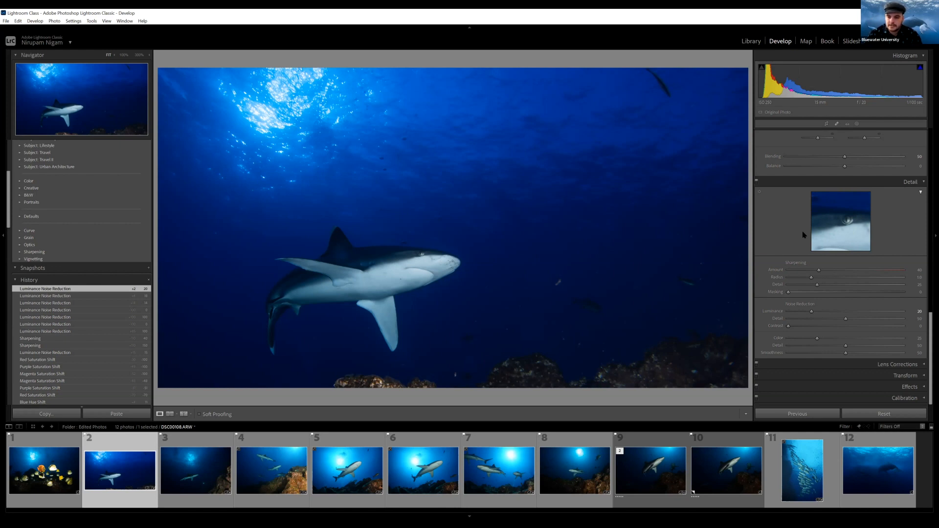
left_click(788, 293, "alt")
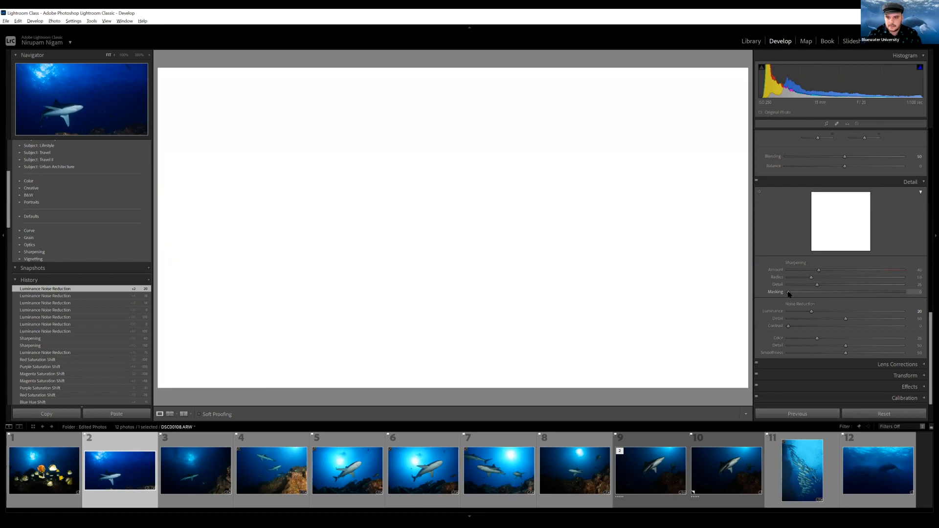
left_click_drag(788, 293, 860, 294)
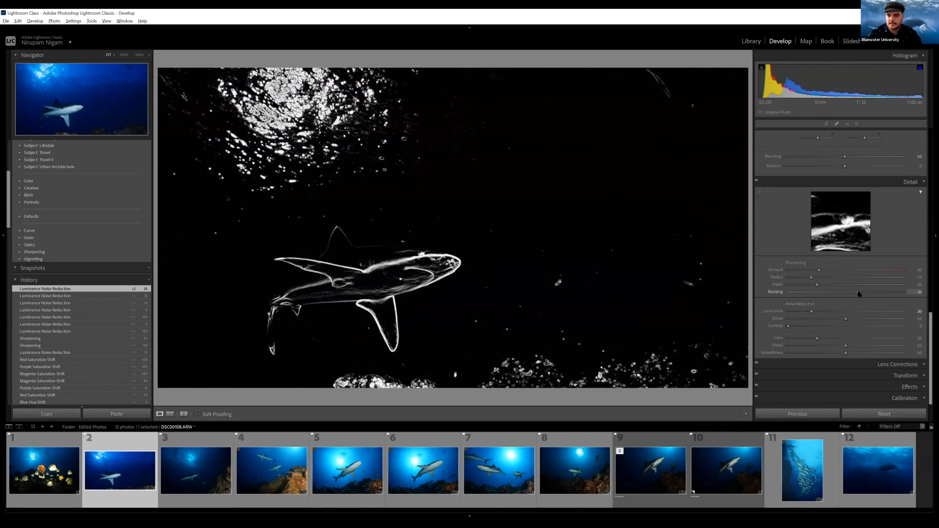
left_click_drag(860, 294, 860, 294)
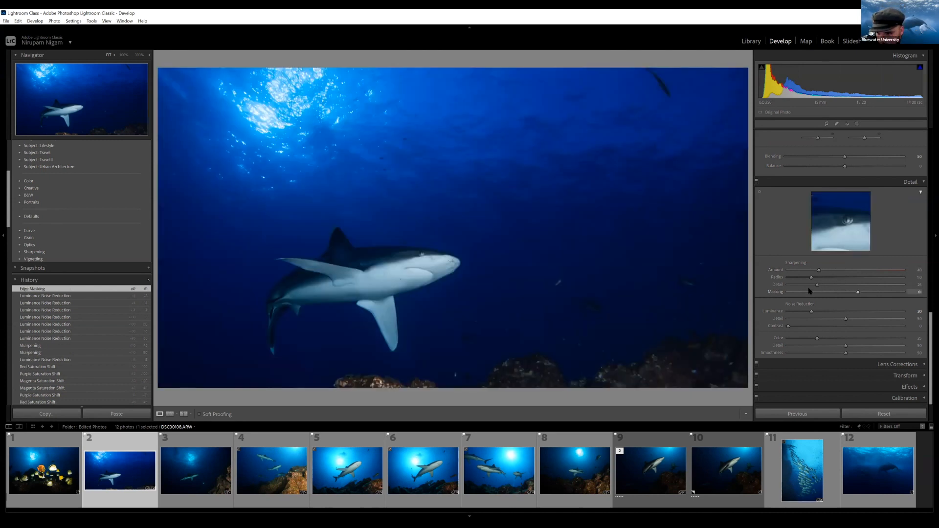
Step: Set the sharpening Amount to 57, Radius to 1.3 and Detail to 31, and check the shark at 100%
mouse_move(819, 270)
left_mouse_down()
mouse_move(819, 284)
mouse_move(832, 270)
mouse_move(825, 287)
left_mouse_up()
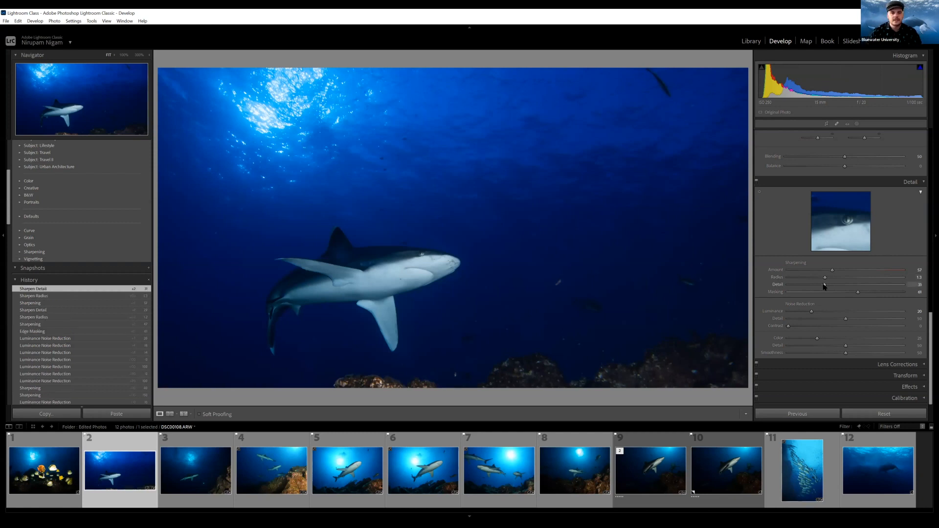
left_click(440, 256)
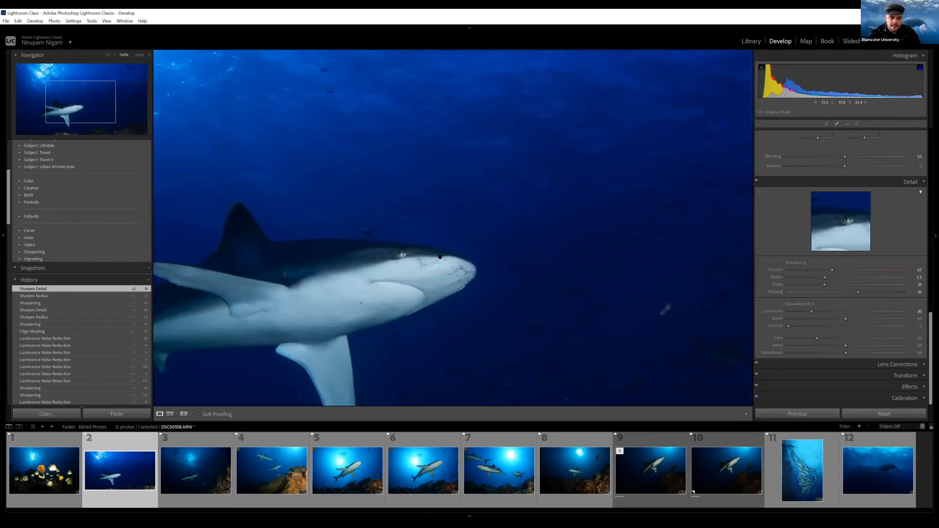
left_click(358, 283)
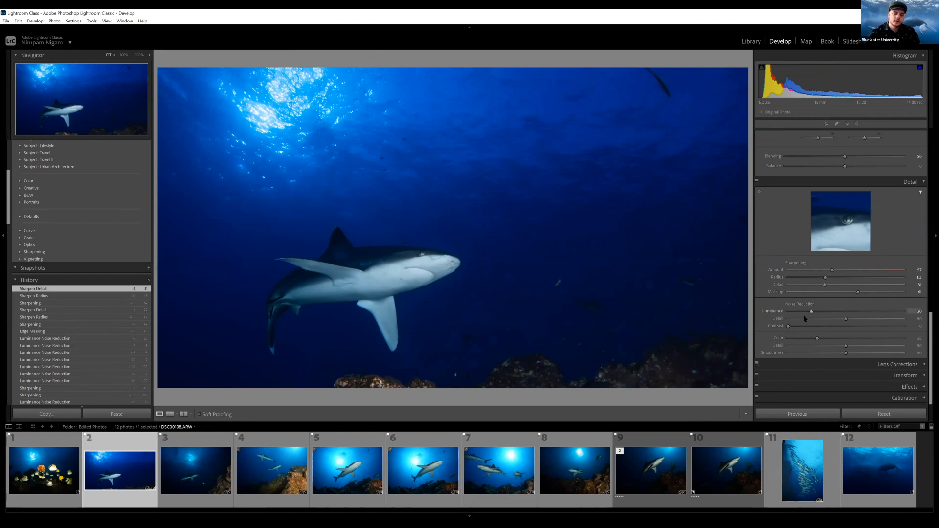
scroll(774, 315, "up", 5)
scroll(774, 315, "down", 3)
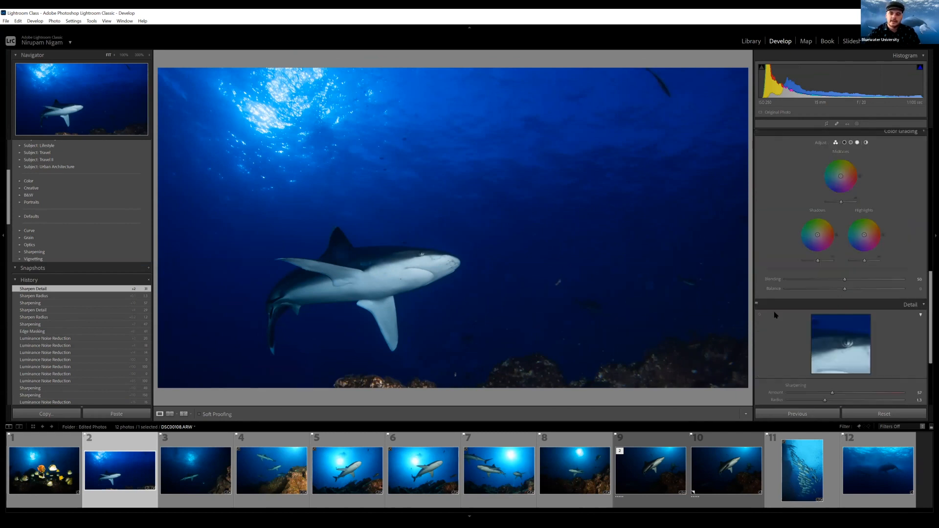
scroll(774, 315, "down", 2)
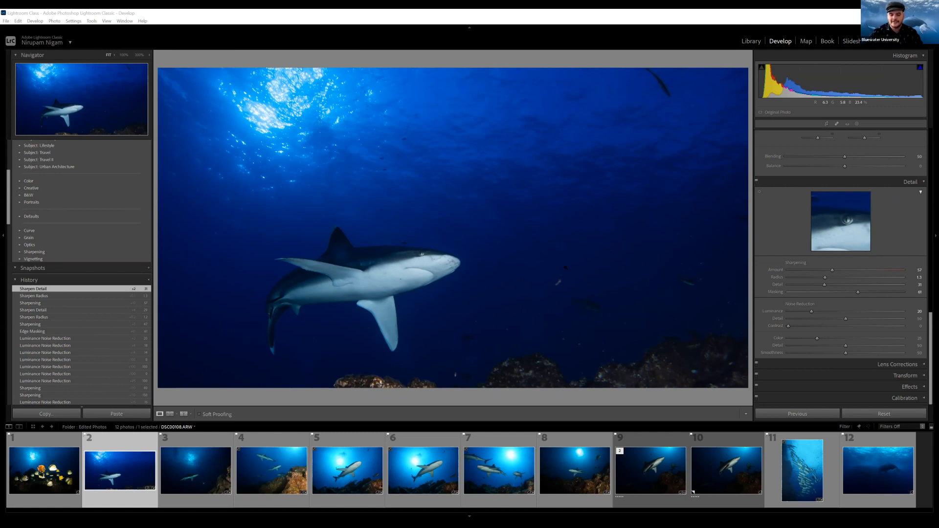
Step: Show the profile-based Lens Corrections settings for the shark photo
left_click(898, 365)
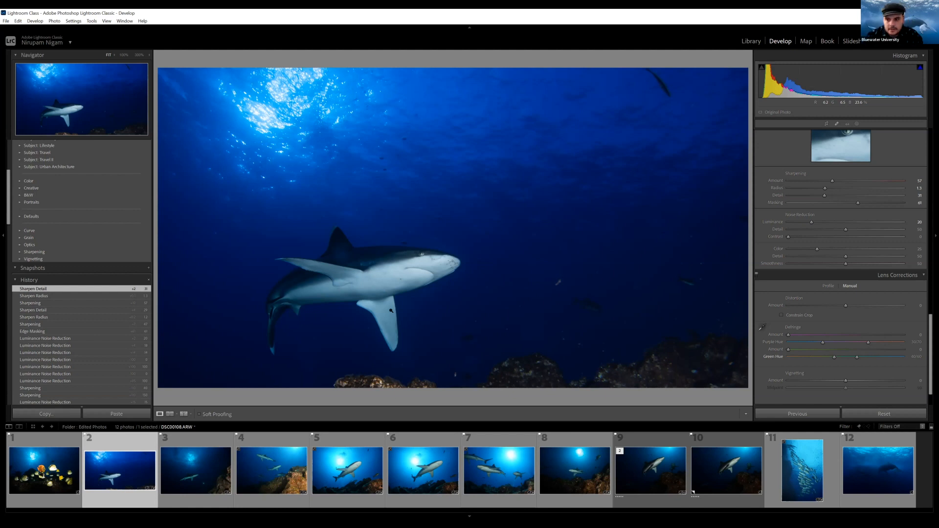
scroll(929, 344, "down", 1)
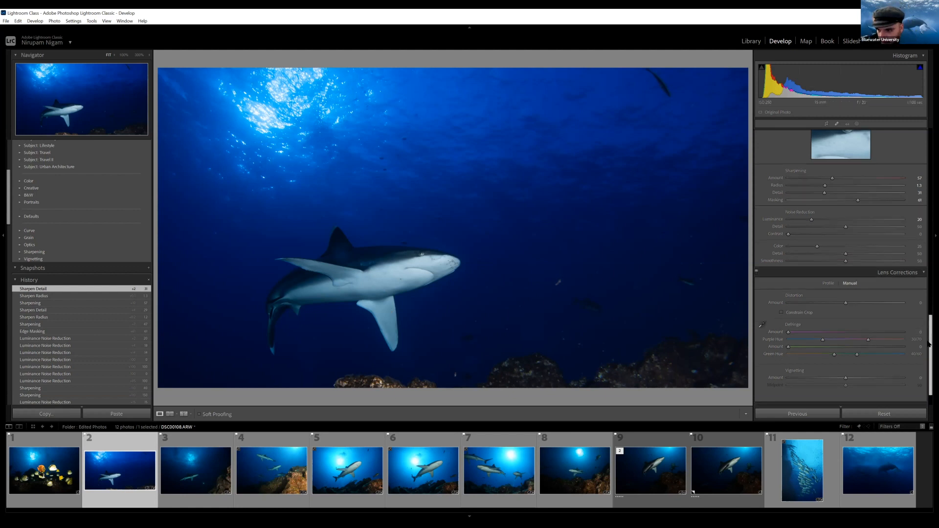
scroll(929, 344, "down", 3)
left_click(827, 251)
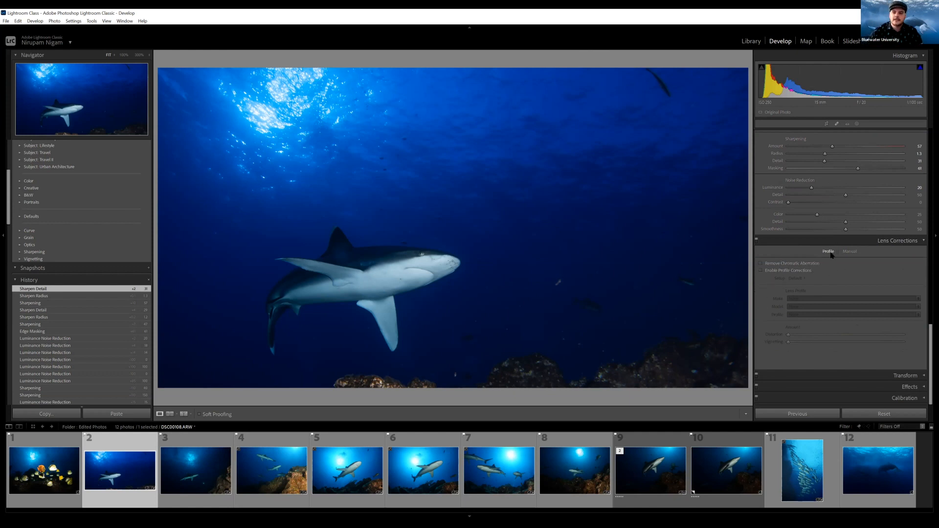
Step: Try enabling lens profile corrections, review the available lens makes, and turn the corrections off again
left_click(761, 271)
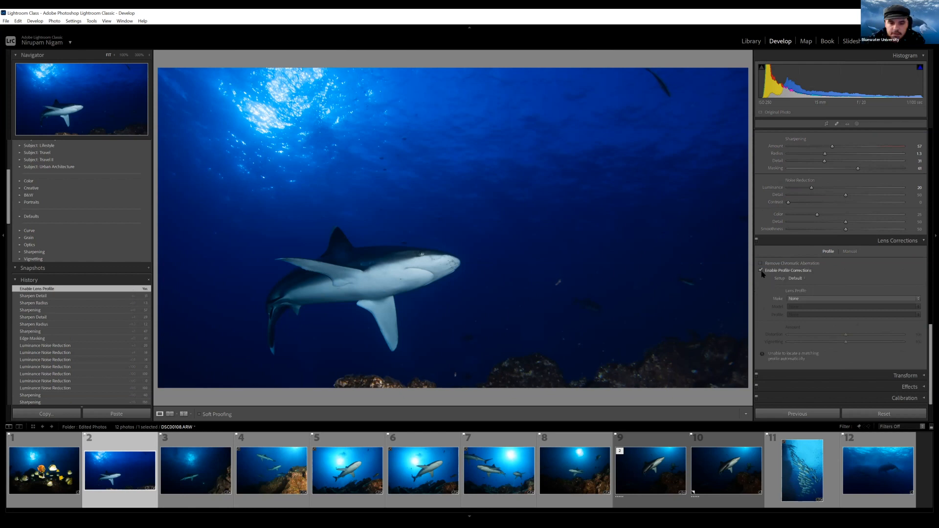
left_click(795, 300)
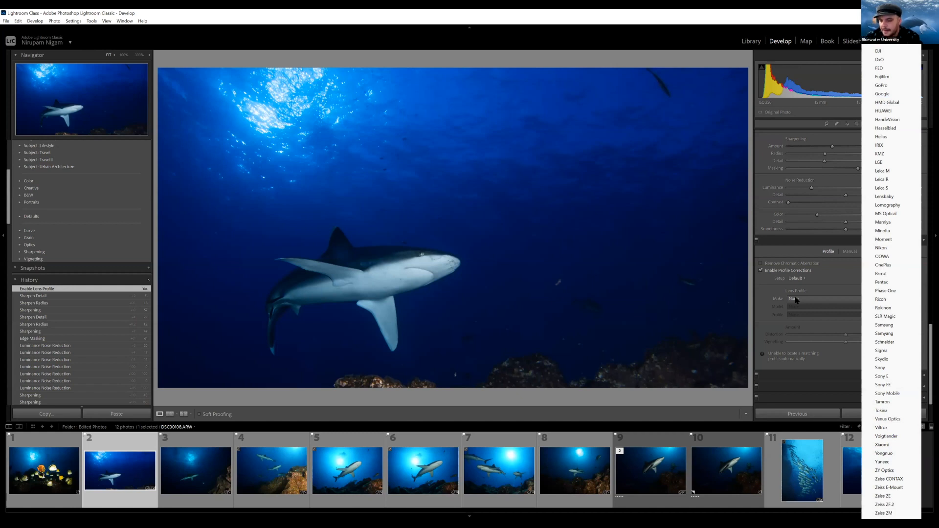
left_click(761, 270)
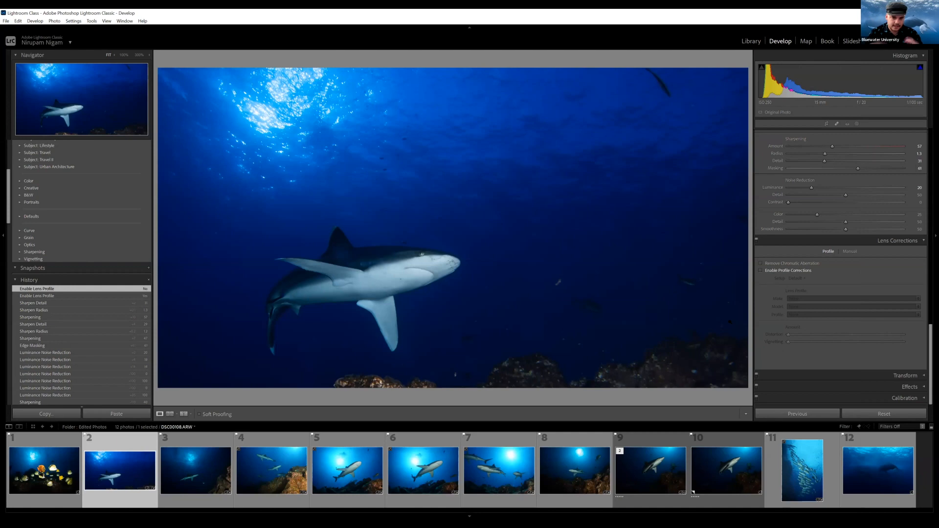
Step: Return to the Library grid, switch to the Day 1 folder, and open the pink-tinted island photo in the single-photo view
left_click(33, 427)
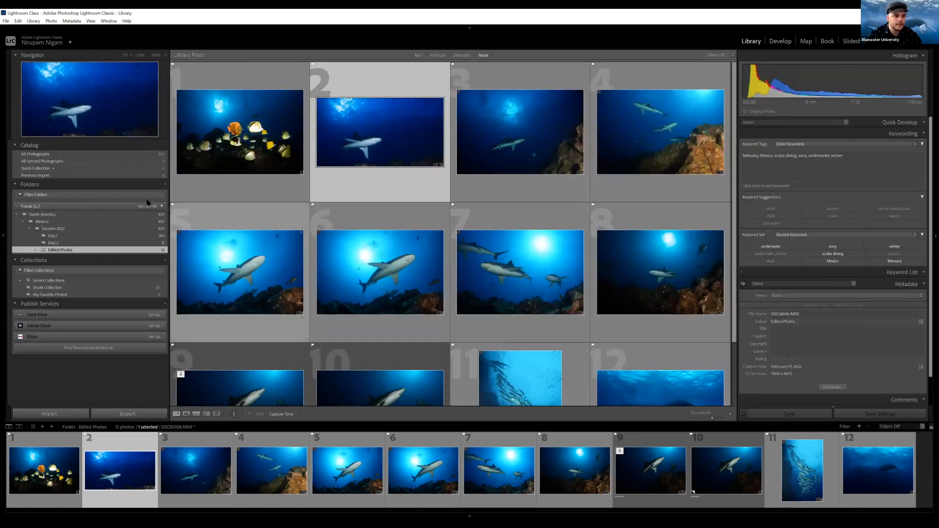
left_click(52, 236)
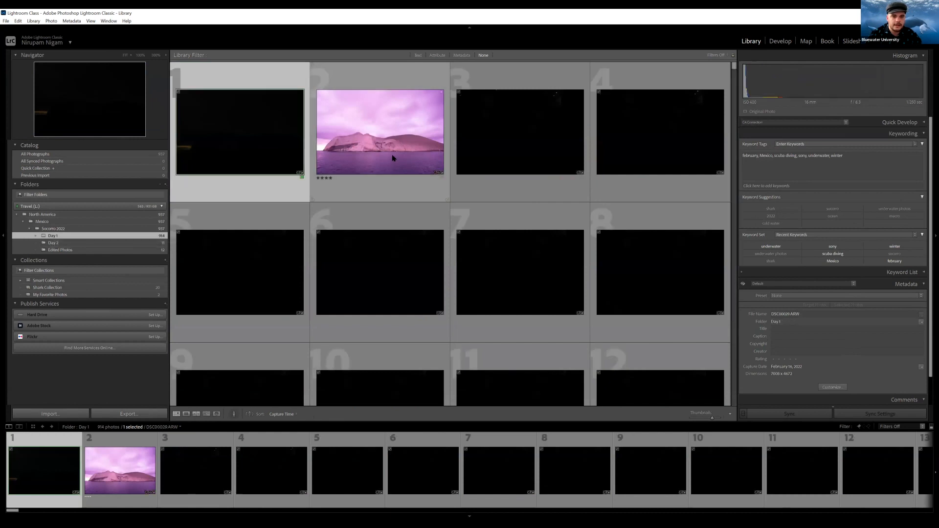
double_click(393, 168)
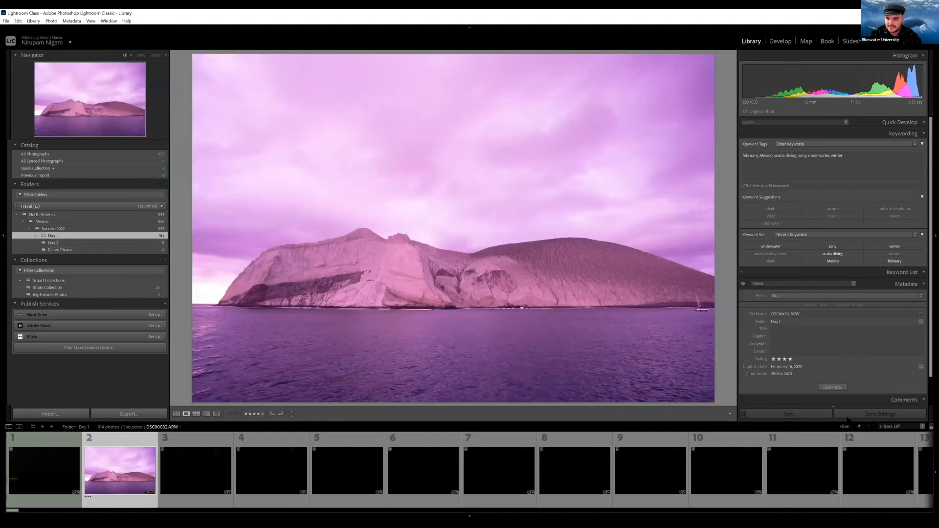
Step: Bring the island photo into Develop and reset all its adjustments
scroll(811, 361, "down", 2)
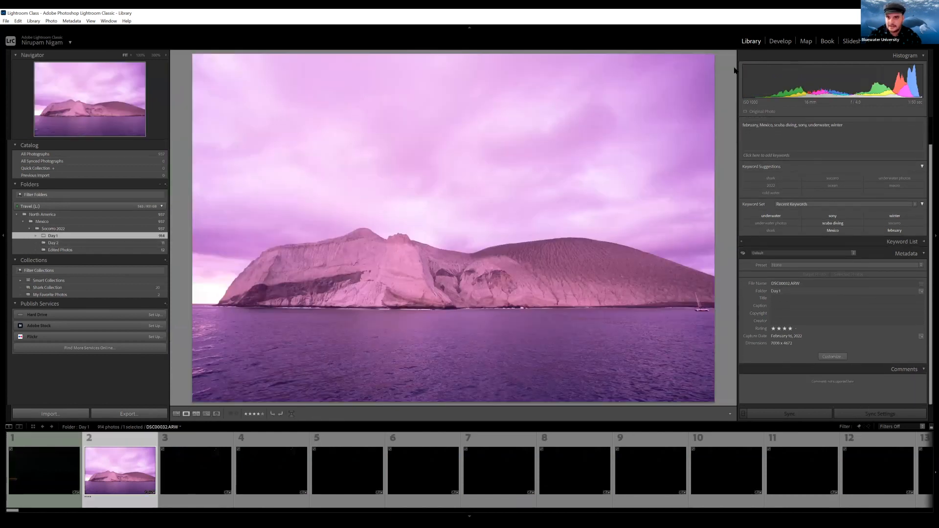
key("d")
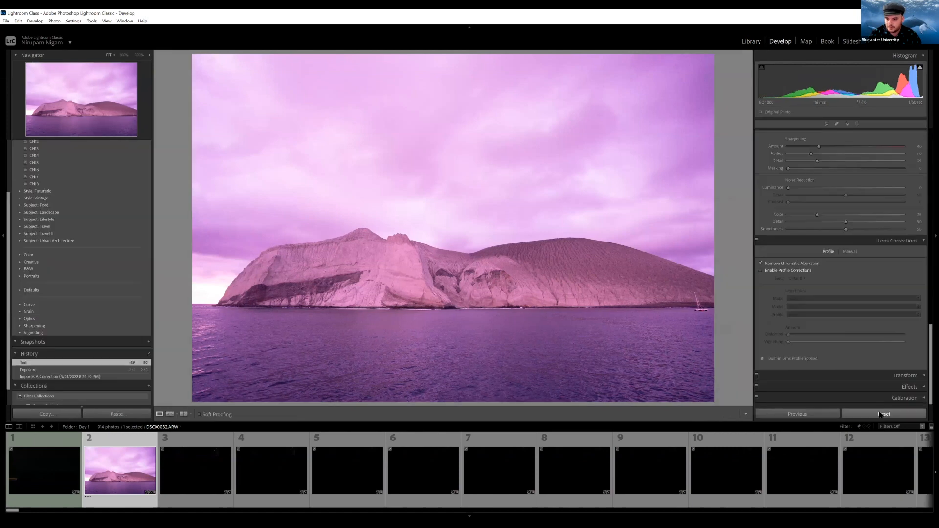
left_click(884, 414)
Step: Brighten the island photo's exposure and set Highlights to -39, Shadows to +54, Whites to +34 and Blacks to +57
scroll(852, 214, "up", 15)
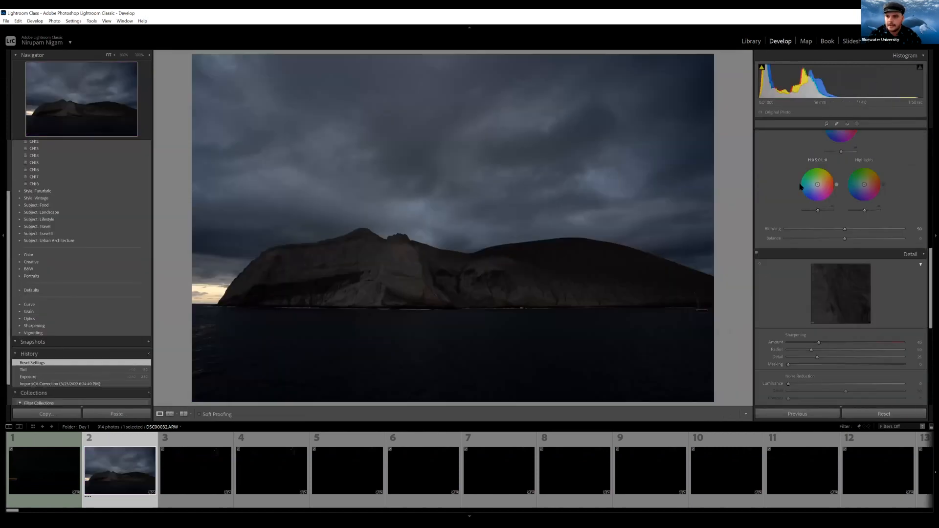
left_click_drag(846, 209, 865, 245)
left_click(871, 250)
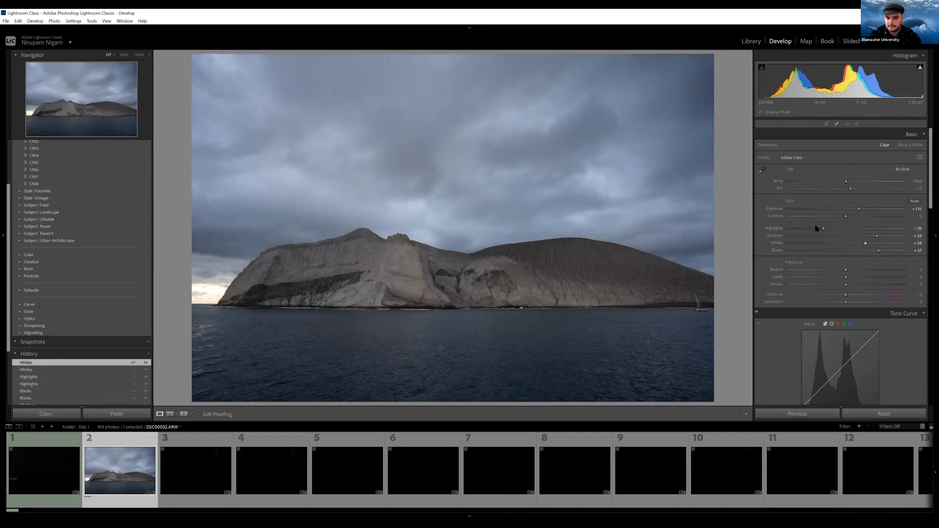
Step: Toggle Enable Profile Corrections on and off repeatedly to compare the island photo with and without them, leaving the corrections off
scroll(816, 229, "down", 10)
scroll(816, 230, "down", 1)
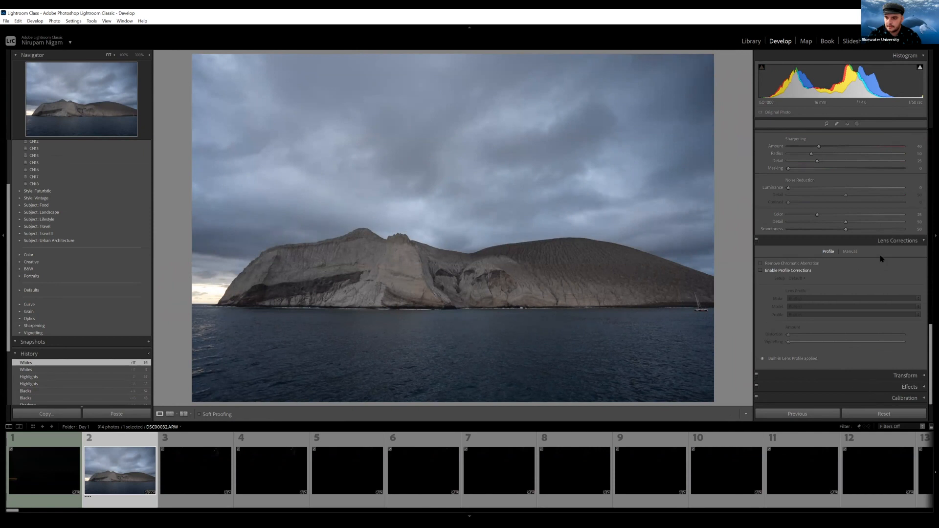
left_click(760, 270)
left_click(761, 271)
left_click(760, 270)
left_click(760, 270)
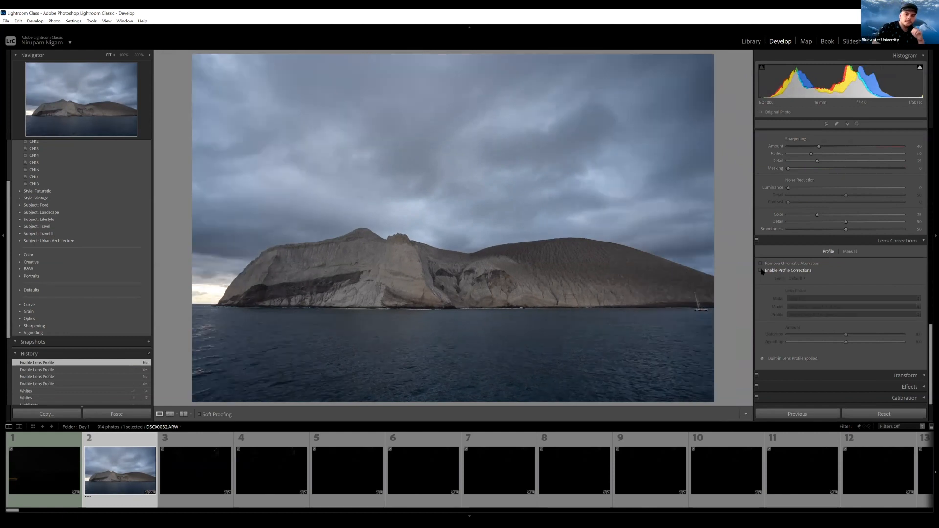
left_click(761, 270)
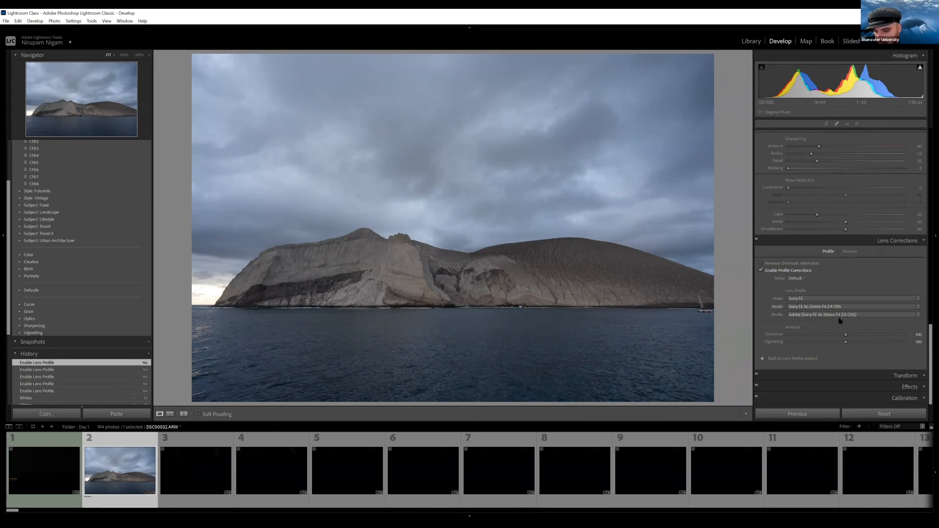
left_click(761, 270)
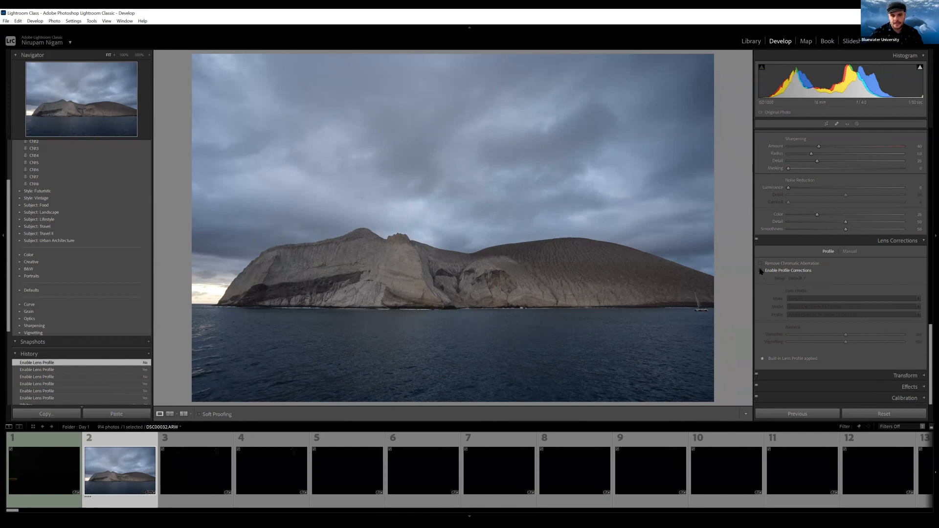
left_click(761, 271)
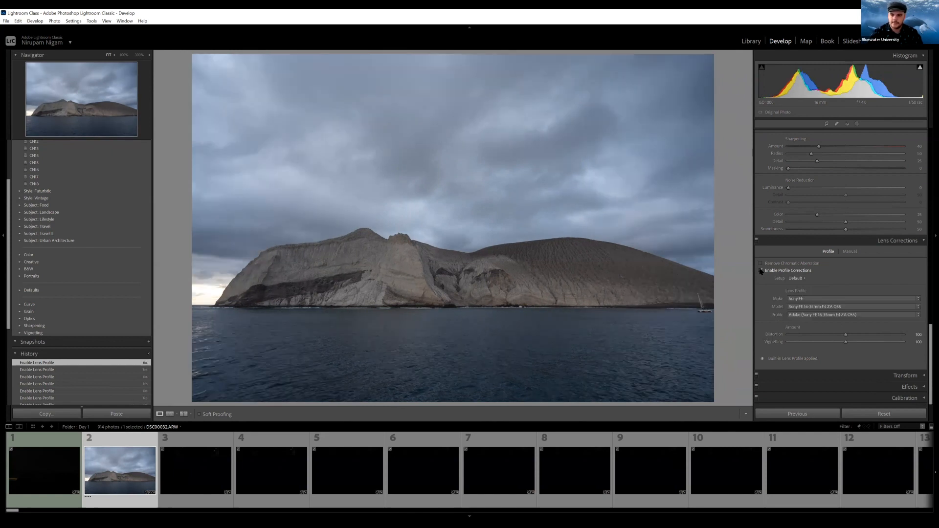
left_click(762, 270)
left_click(761, 271)
left_click(761, 271)
left_click(761, 270)
left_click(761, 271)
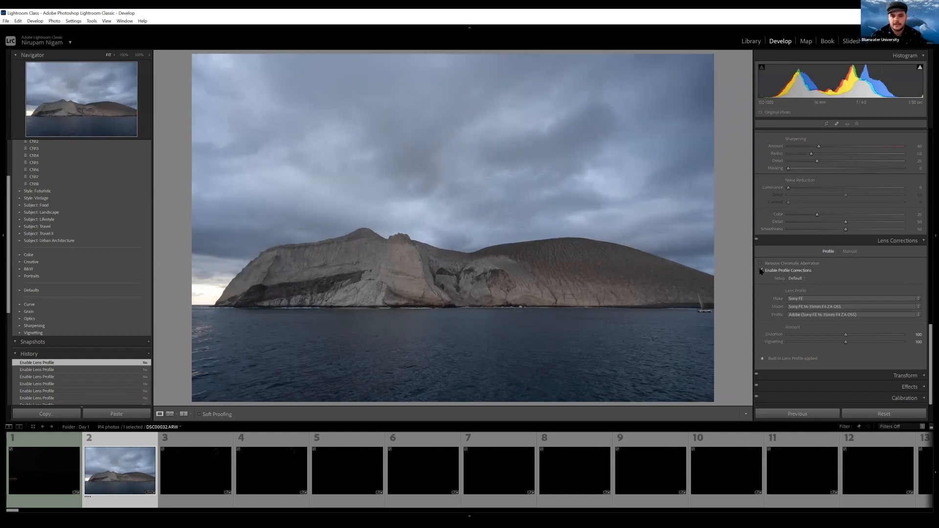
left_click(761, 271)
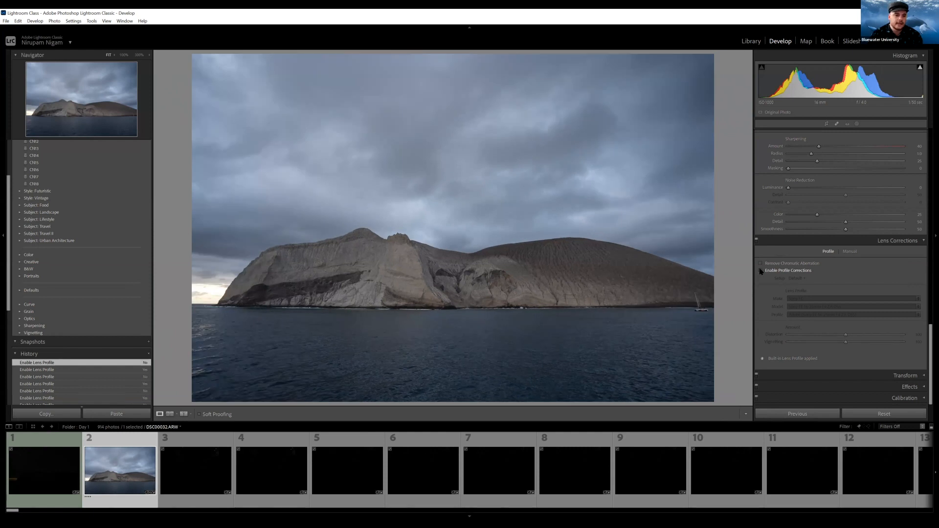
left_click(760, 270)
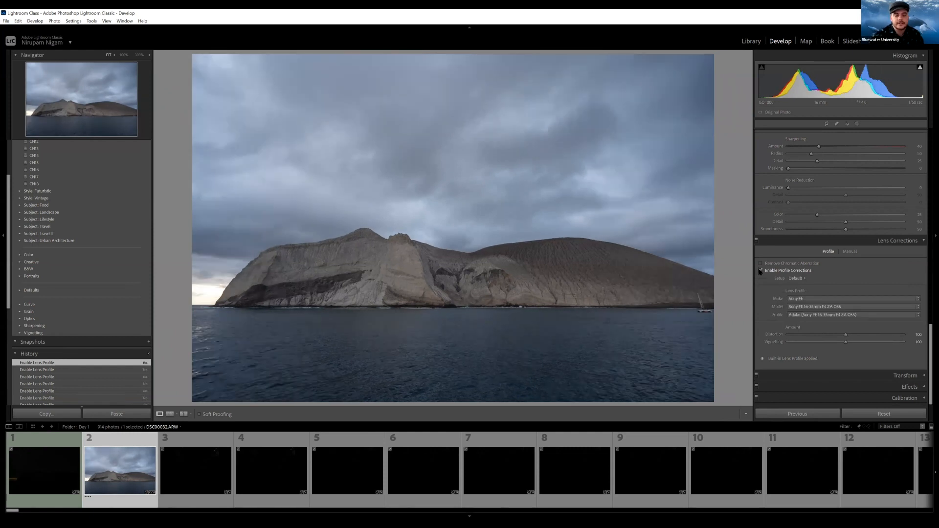
left_click(761, 271)
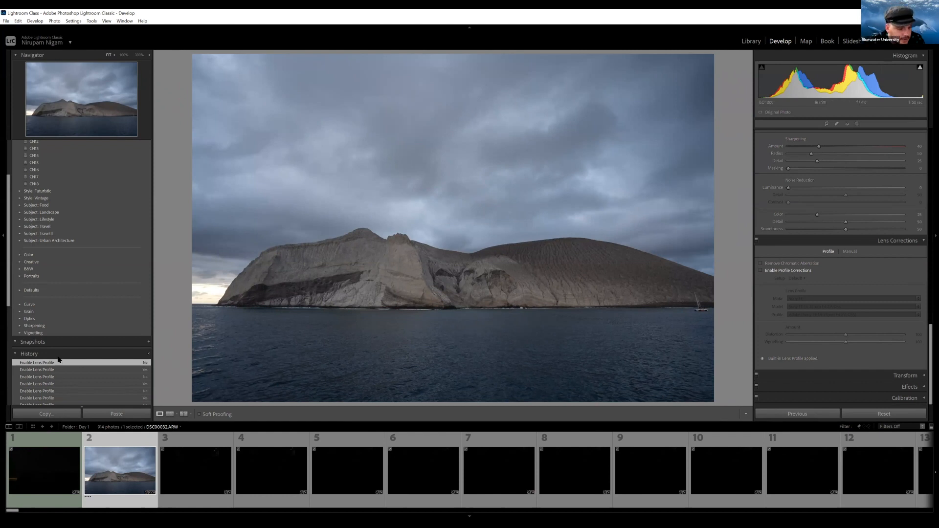
Step: Return to the Library, switch to the Edited Photos folder, and open the second photo, a lone shark, in Develop
left_click(33, 427)
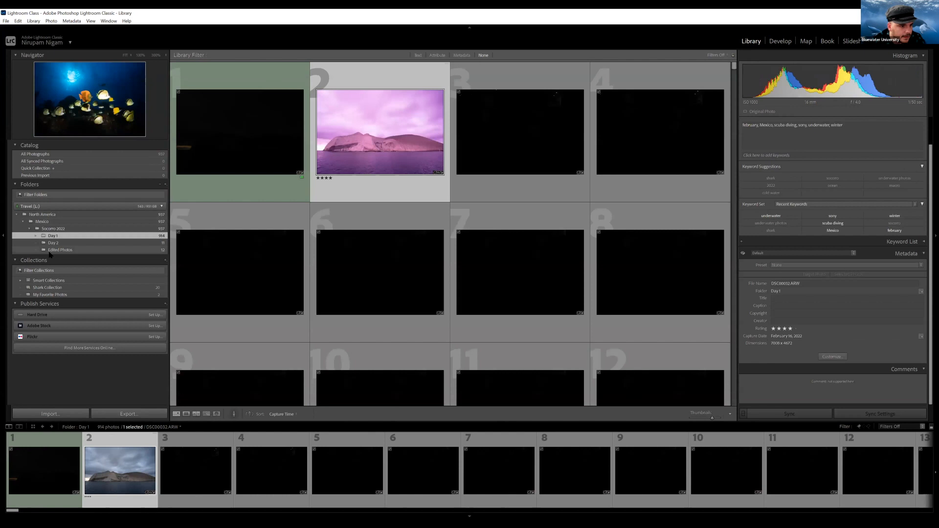
left_click(46, 250)
double_click(380, 132)
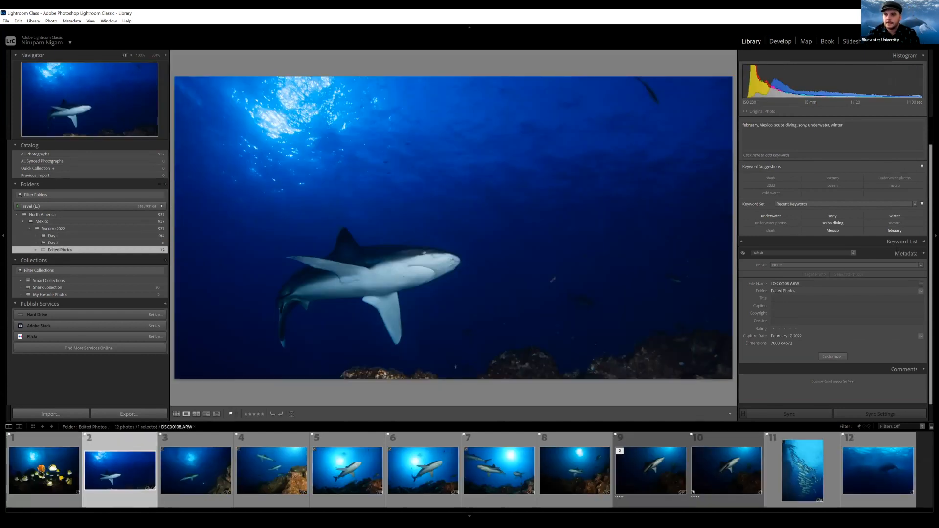
key("d")
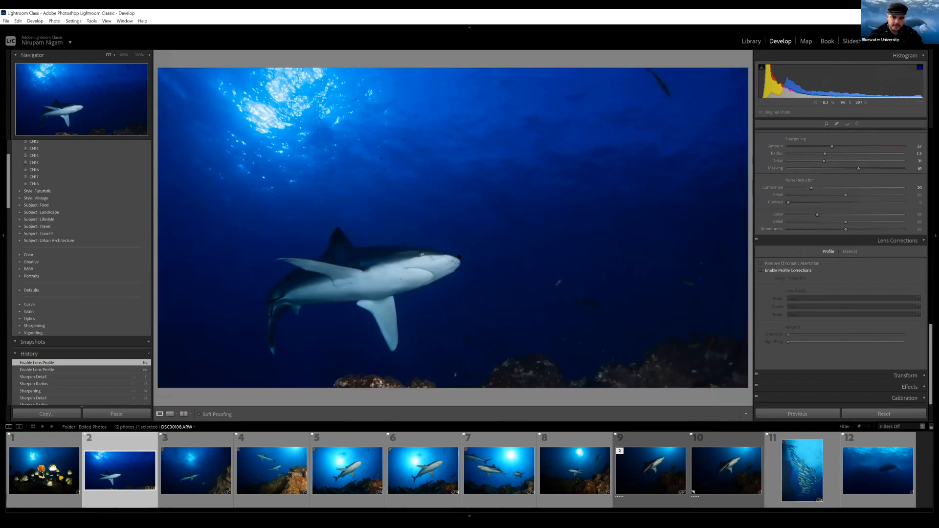
Step: Examine the shark's edges and the sunlit water at 100% in photo 2, and inspect photos 5 and 8 for colour fringing
left_click(470, 244)
left_click_drag(470, 244, 501, 292)
left_click_drag(254, 321, 406, 207)
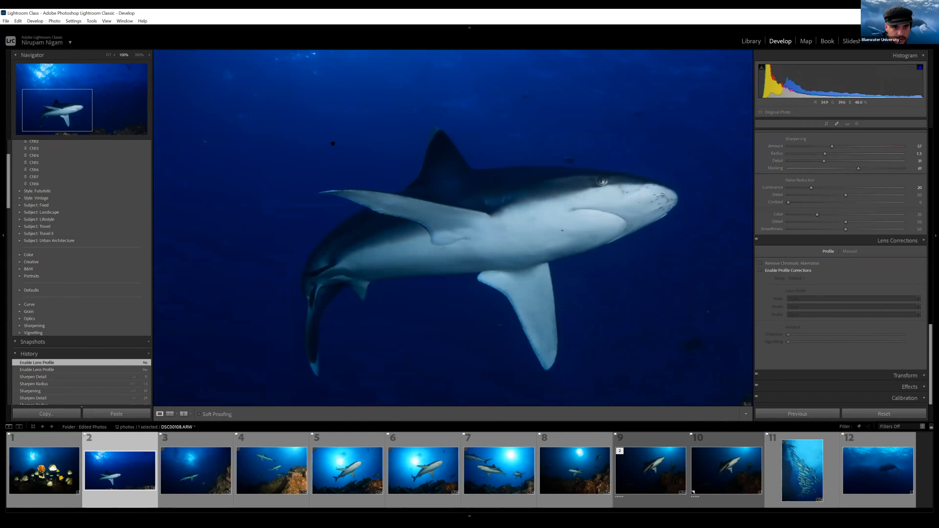
left_click_drag(333, 143, 336, 214)
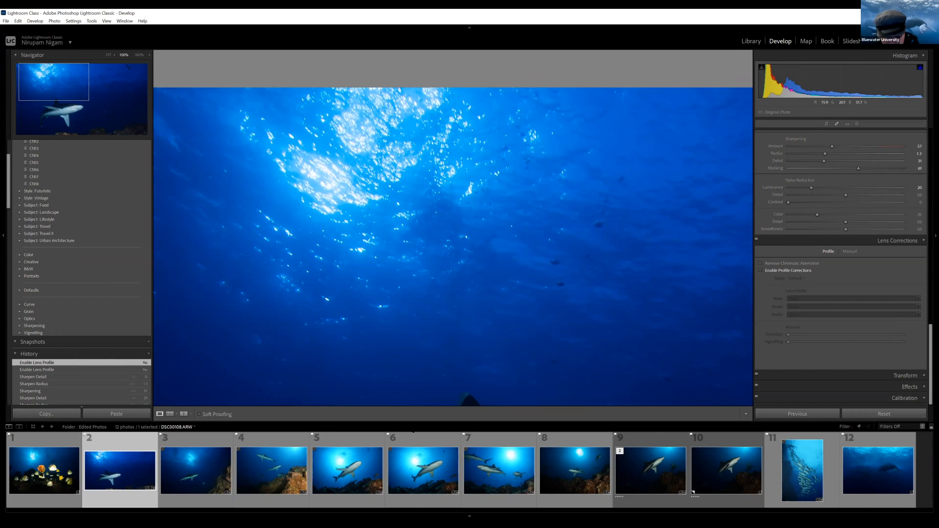
left_click(347, 470)
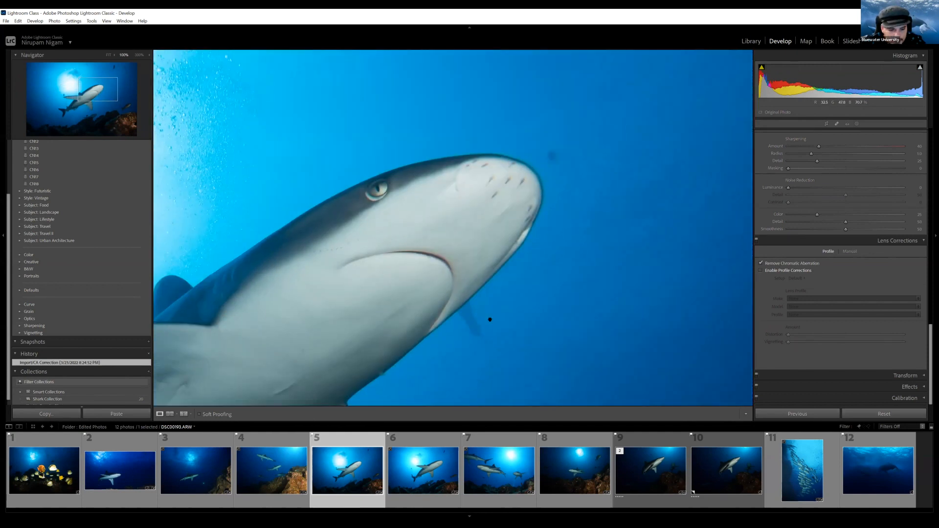
left_click(114, 476)
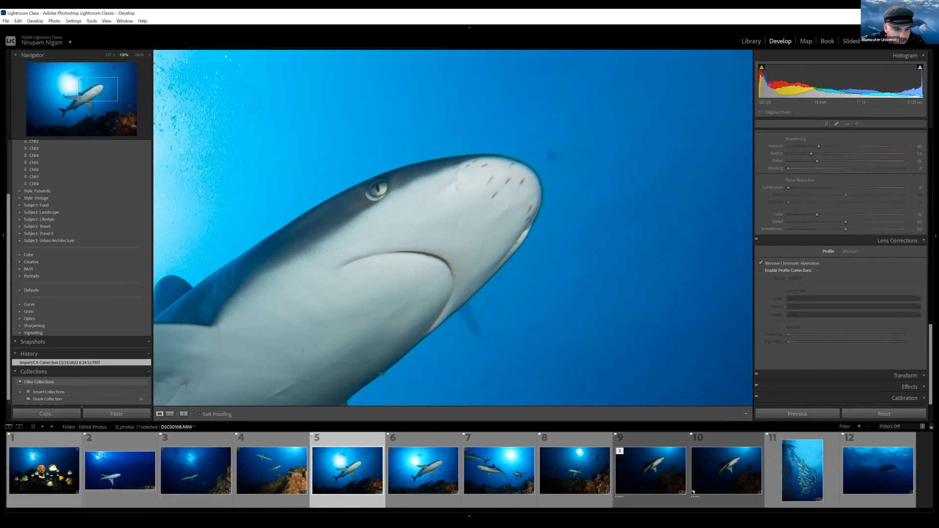
left_click(575, 469)
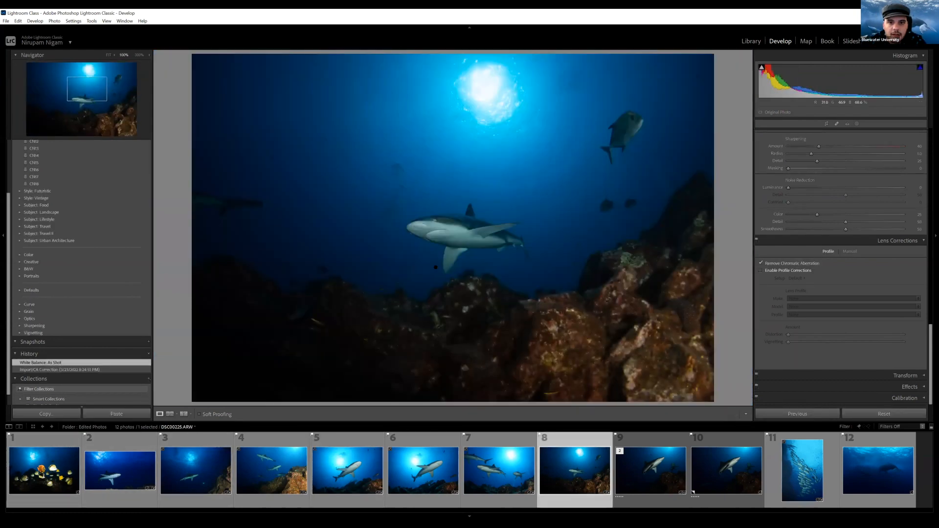
left_click(435, 267)
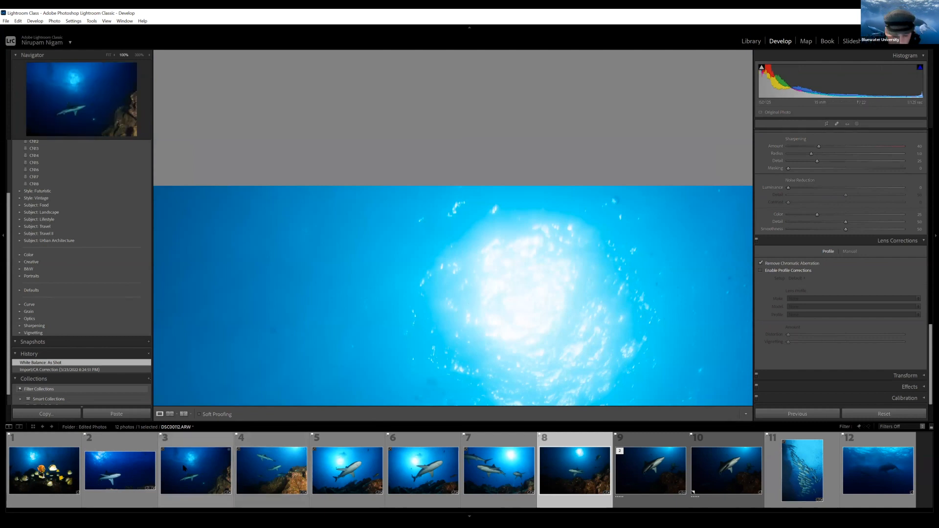
Step: Go back to photo 2, compare it with and without Remove Chromatic Aberration, leave the option enabled, and show the whole photo
left_click(120, 469)
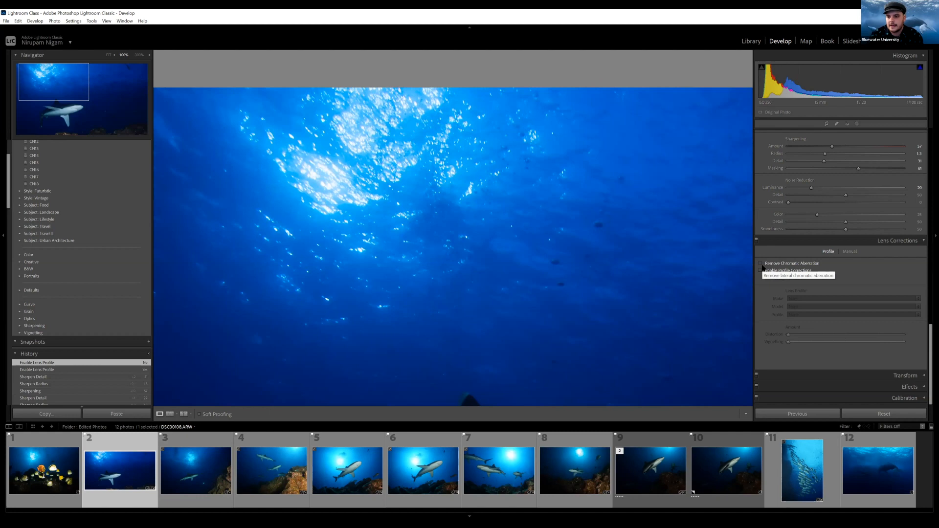
left_click(761, 265)
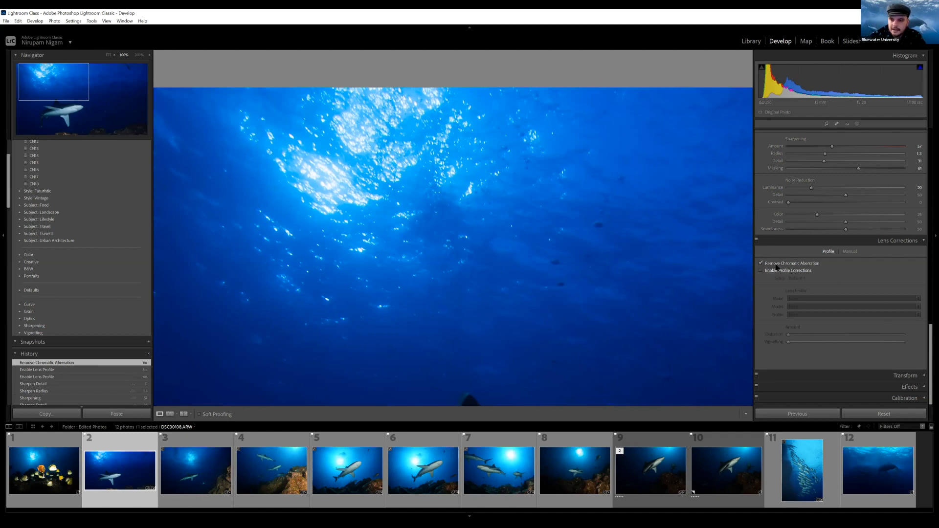
left_click(761, 265)
left_click(762, 265)
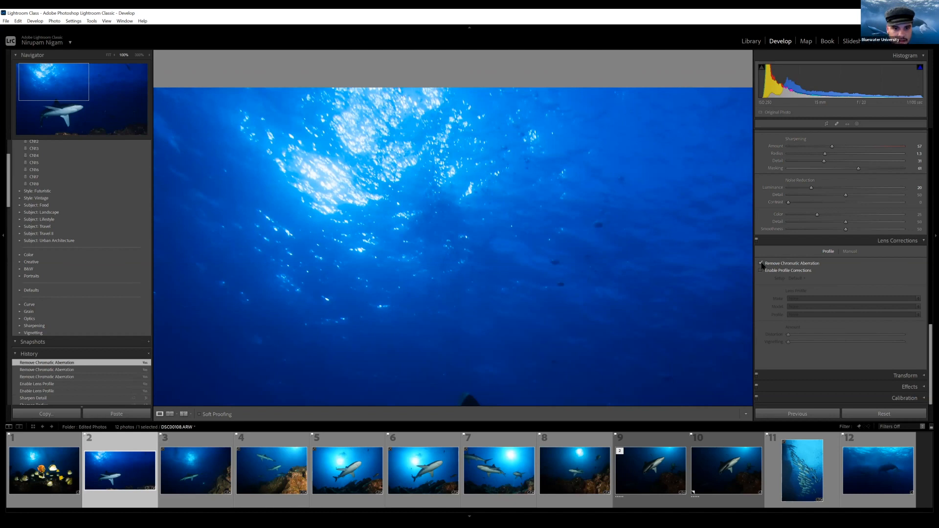
left_click(762, 265)
left_click(761, 265)
left_click(762, 264)
left_click(762, 265)
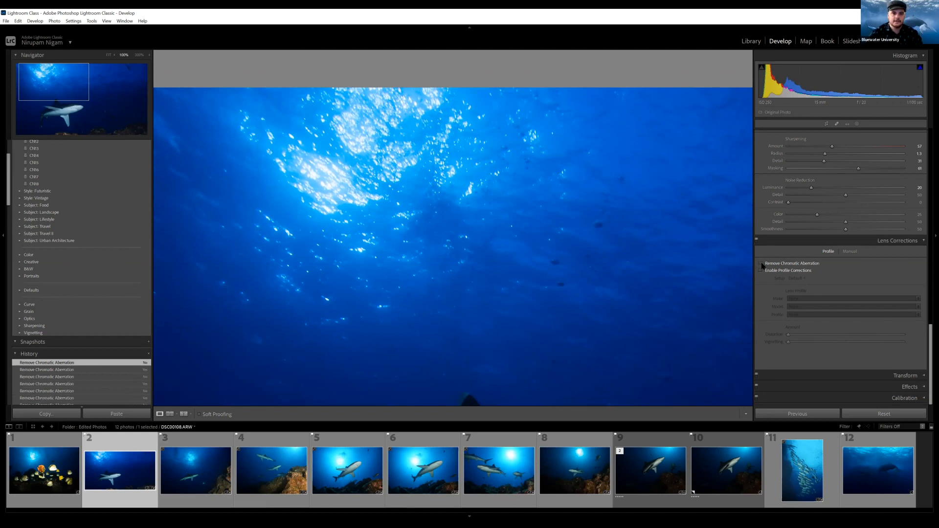
left_click(761, 265)
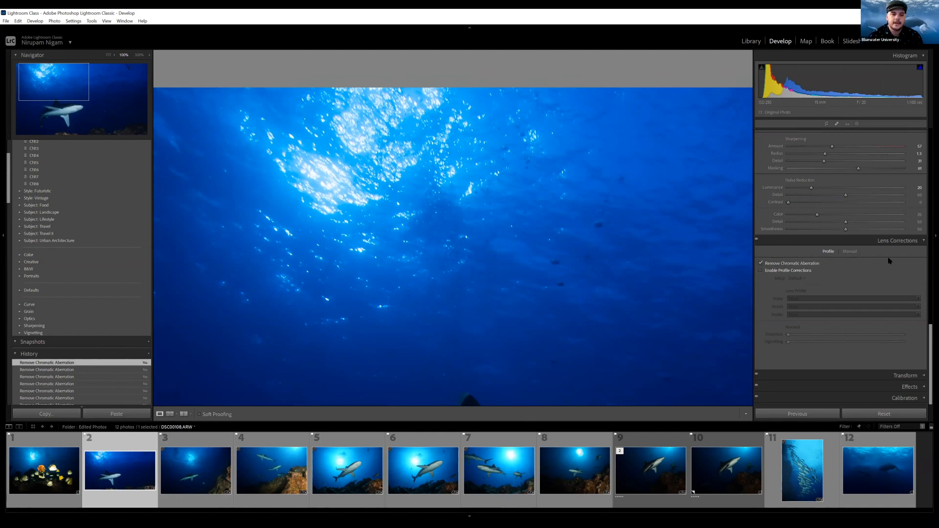
key("z")
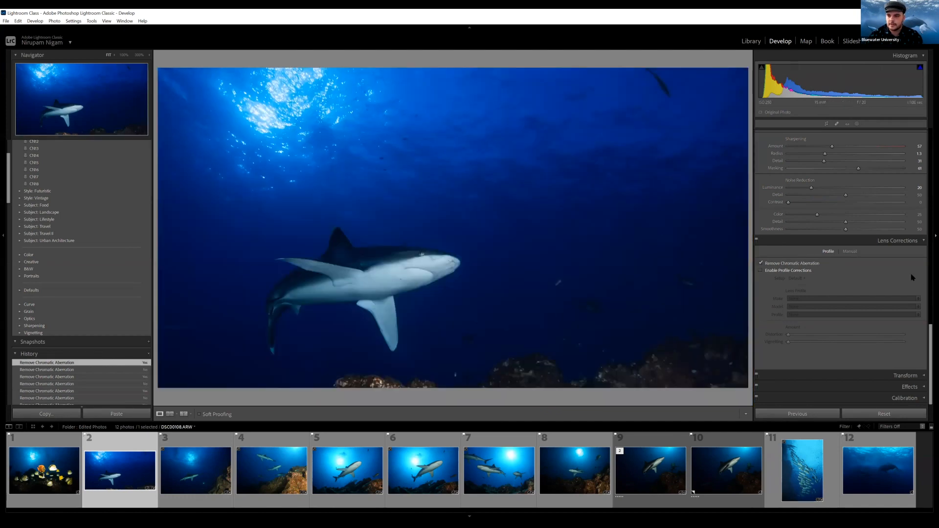
Step: In the manual lens corrections for photo 2, set the Distortion amount to -44
left_click(849, 252)
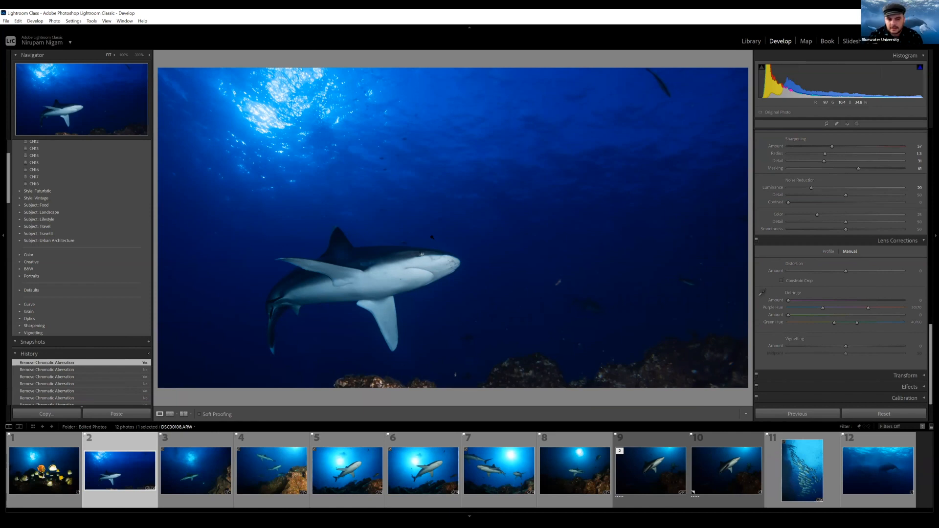
left_click(846, 271)
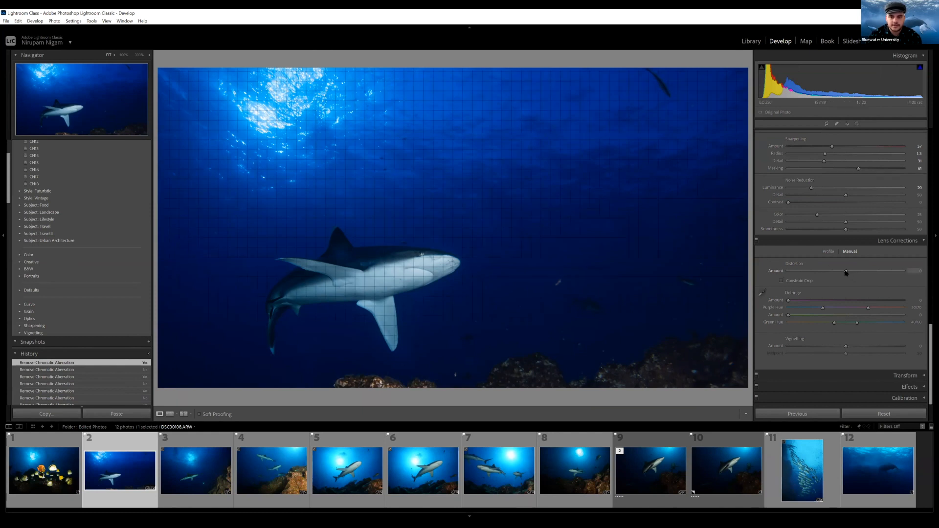
left_click_drag(845, 272, 820, 271)
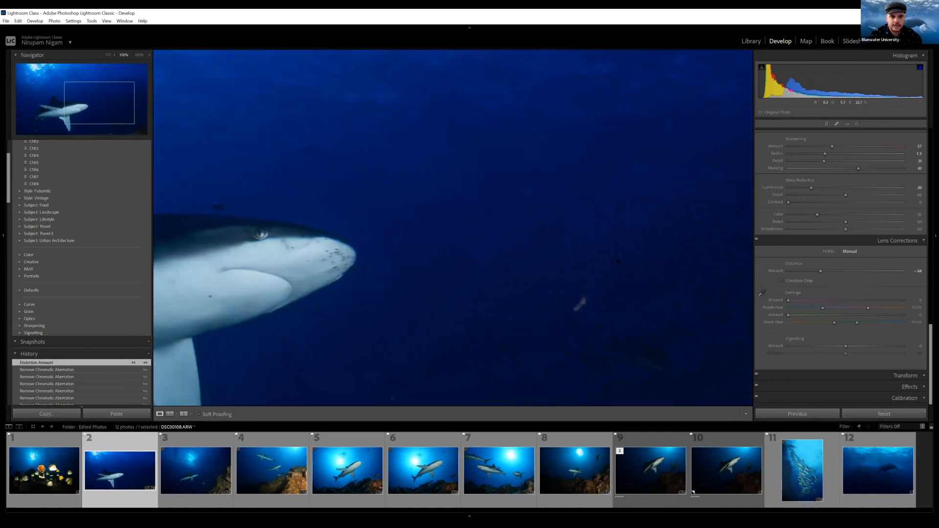
Step: Open Crop & Straighten for photo 2 to view its crop frame over the distorted image
left_click(826, 125)
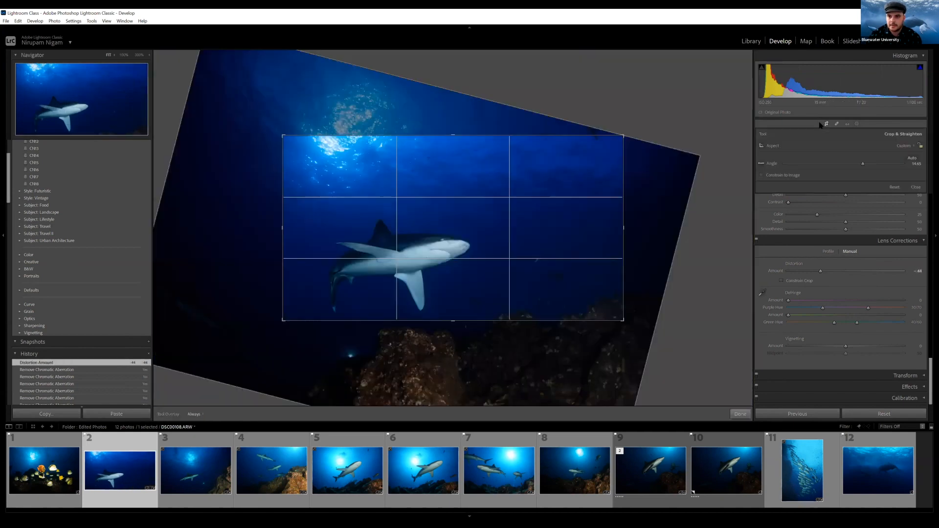
Step: Try cropping the shark photo to the 4 x 3 aspect ratio and to the Original ratio
left_click(902, 146)
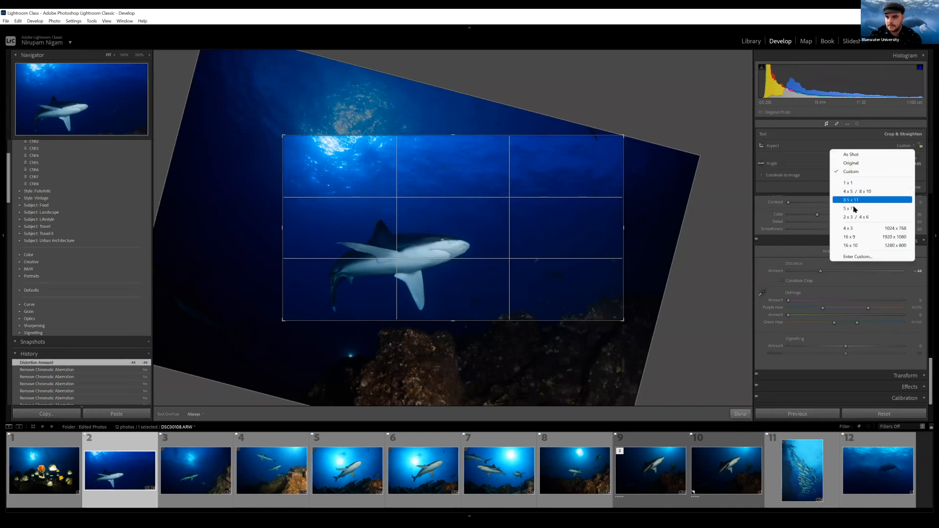
left_click(855, 228)
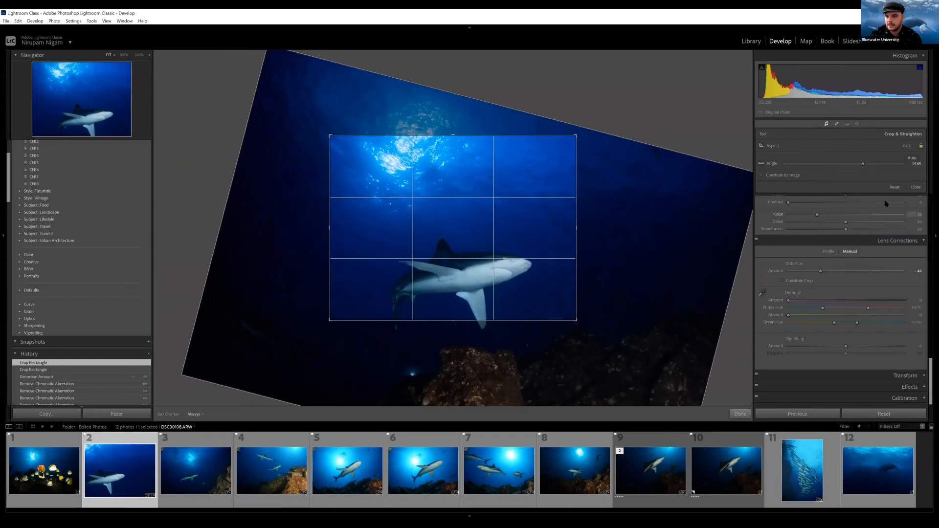
left_click(911, 146)
left_click(861, 162)
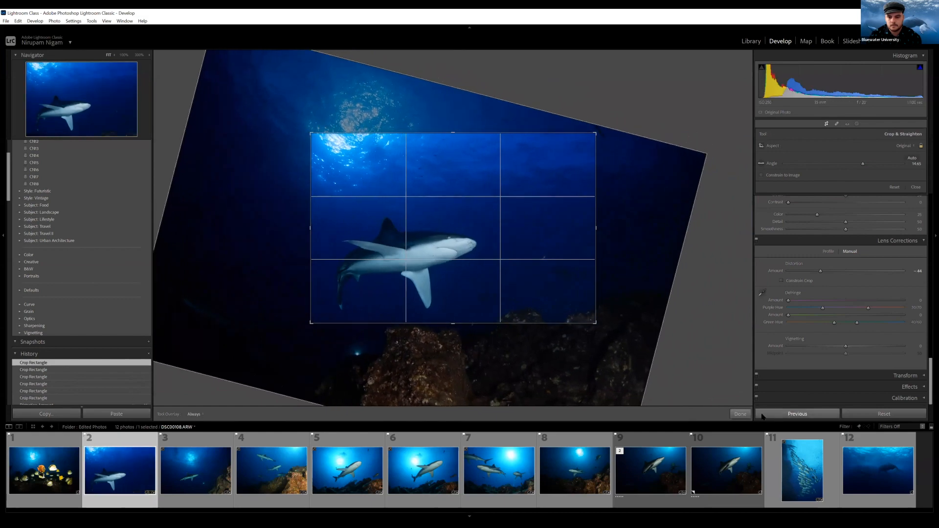
left_click(740, 413)
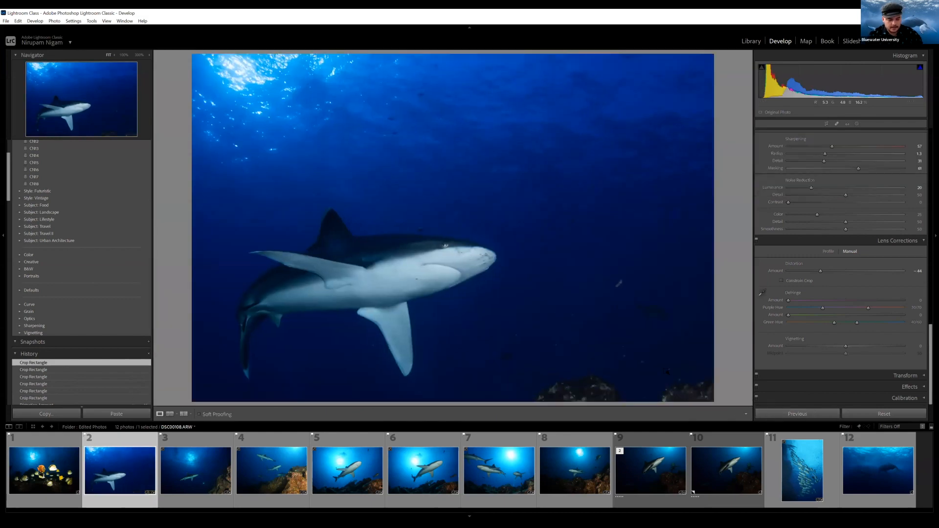
Step: Undo the recent crop changes and the -44 lens distortion adjustment on the shark photo
key("ctrl+z")
key("ctrl+z")
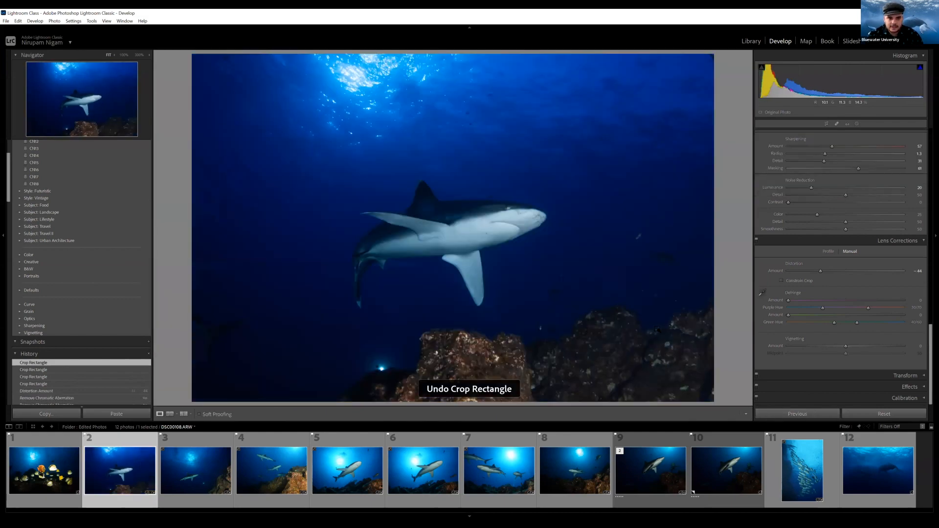
key("ctrl+z")
key("ctrl+z")
key("ctrl+z")
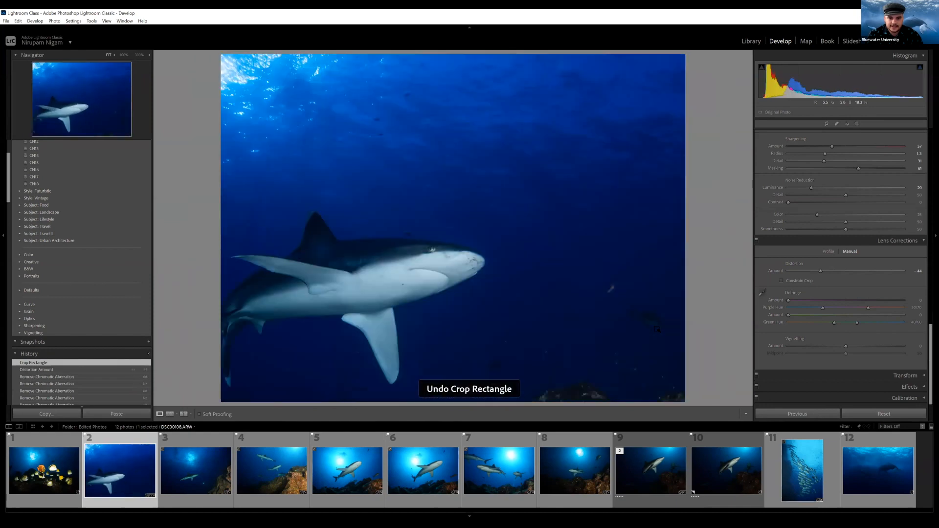
key("ctrl+z")
key("ctrl+z")
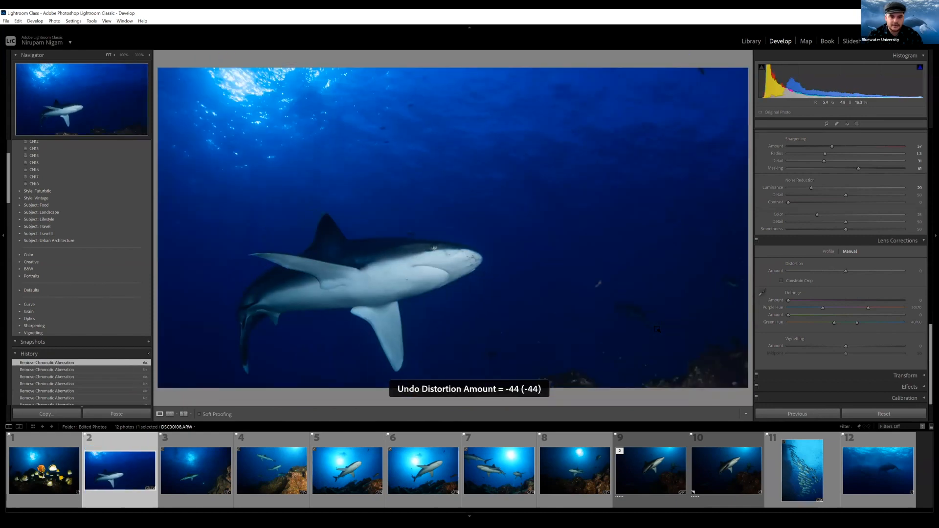
Step: Set the manual lens correction Distortion amount of the shark photo to +100
scroll(865, 210, "up", 5)
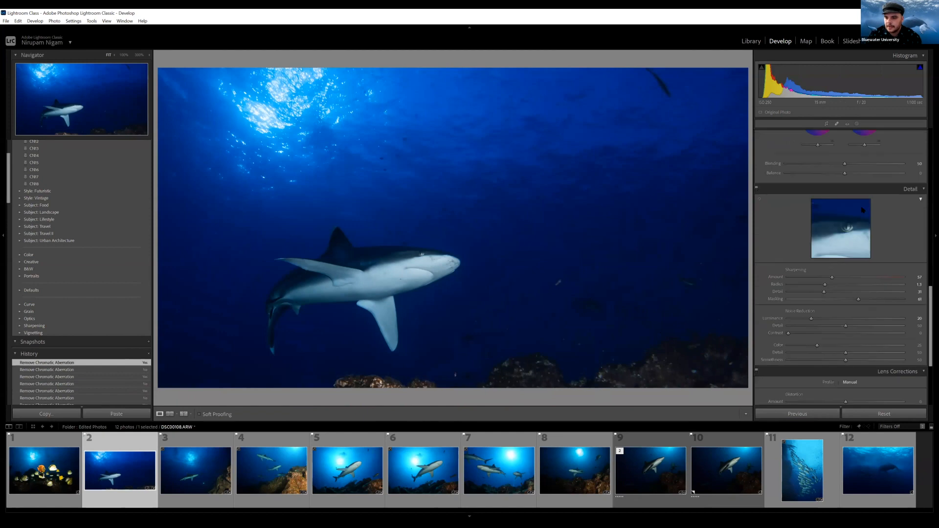
scroll(863, 210, "down", 5)
left_click_drag(846, 272, 917, 275)
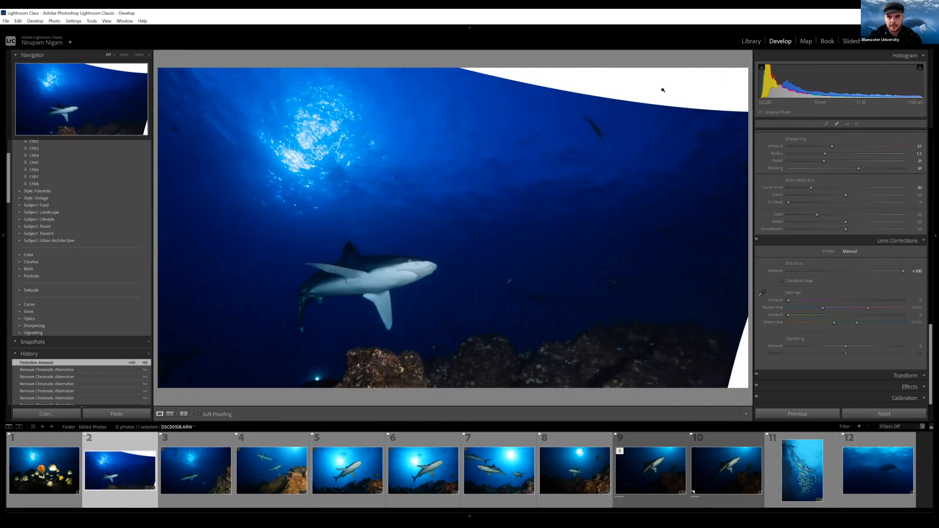
Step: Rotate the crop to an angle of 2.68 and tighten its frame so the white warped edges are excluded
left_click(826, 124)
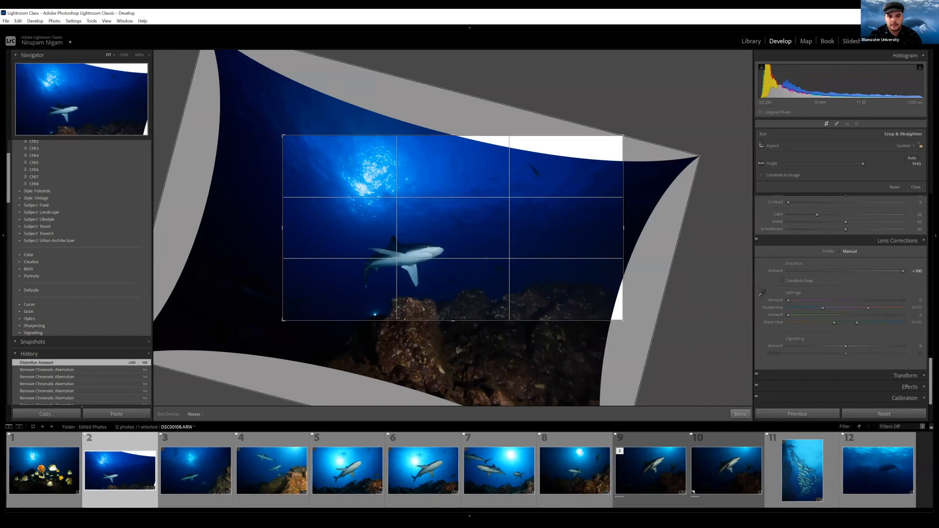
left_click_drag(694, 386, 723, 415)
left_click_drag(623, 192, 618, 173)
left_click_drag(514, 196, 514, 192)
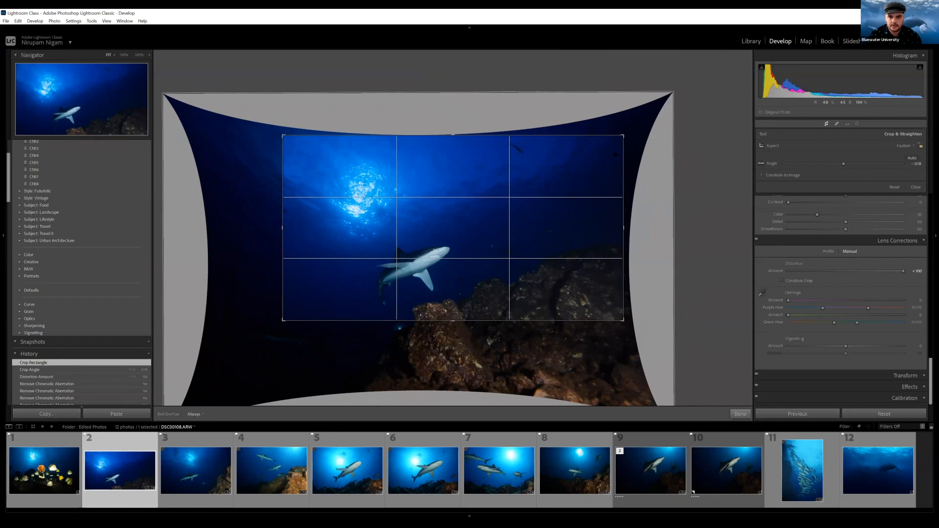
left_click_drag(623, 138, 617, 152)
left_click_drag(588, 184, 636, 205)
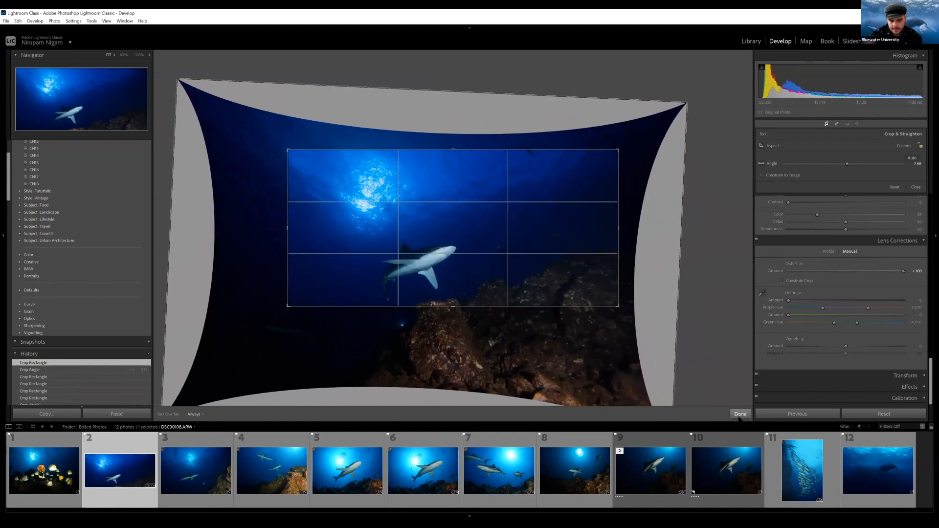
left_click(740, 414)
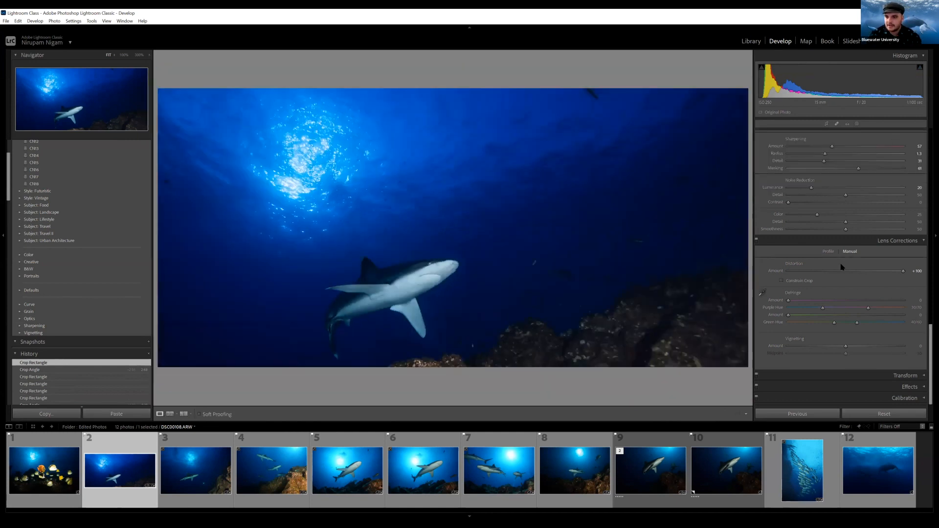
Step: Reset the Distortion amount to 0, and undo that reset together with the crop, angle and +100 distortion changes
double_click(782, 272)
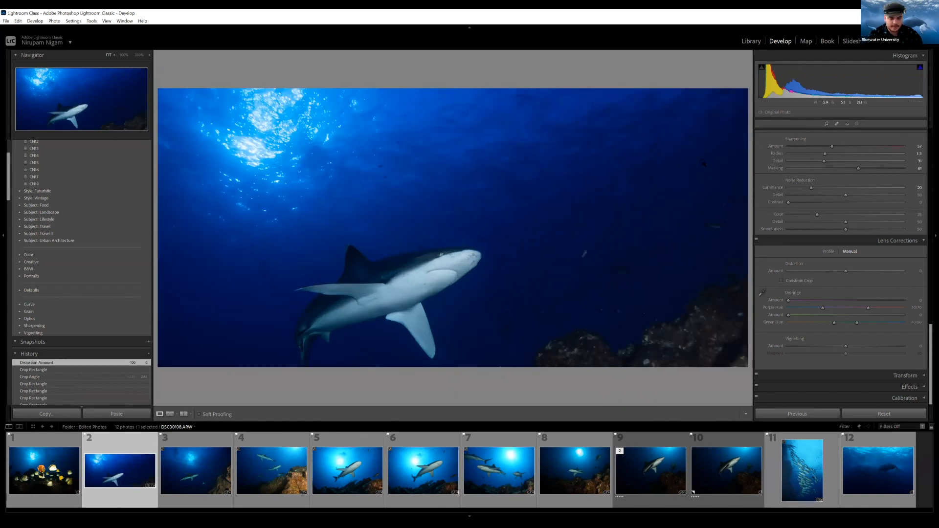
key("ctrl+z")
key("ctrl+z")
key("ctrl+z")
key("ctrl+z")
key("ctrl+z")
key("ctrl+z")
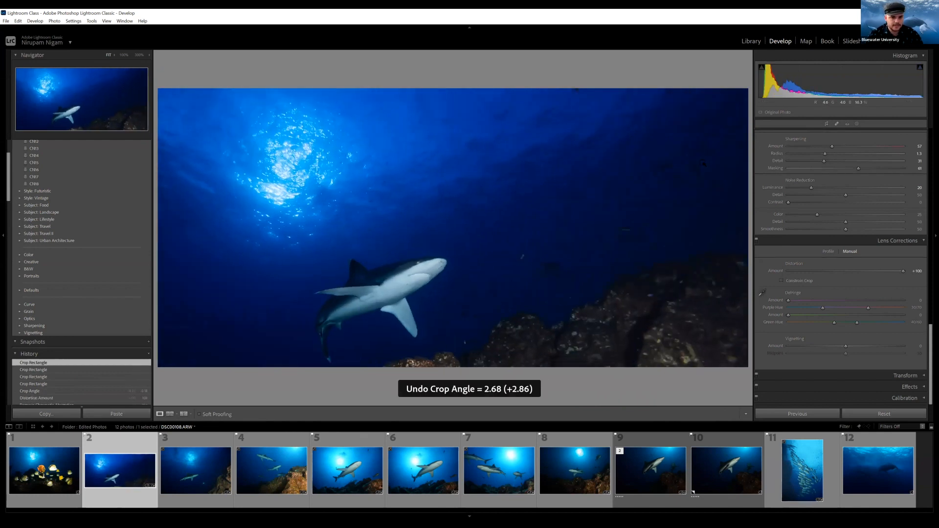
key("ctrl+z")
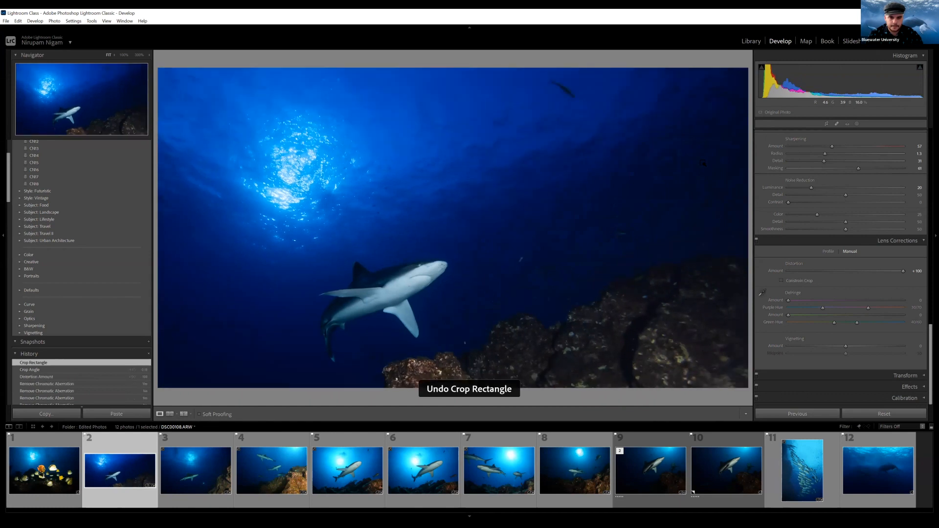
key("ctrl+z")
key("ctrl+z")
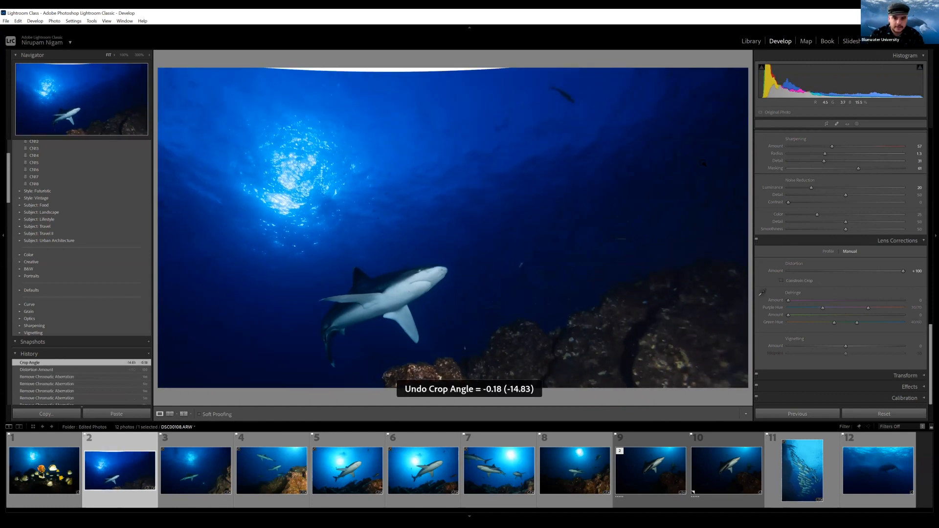
key("ctrl+z")
key("ctrl+z")
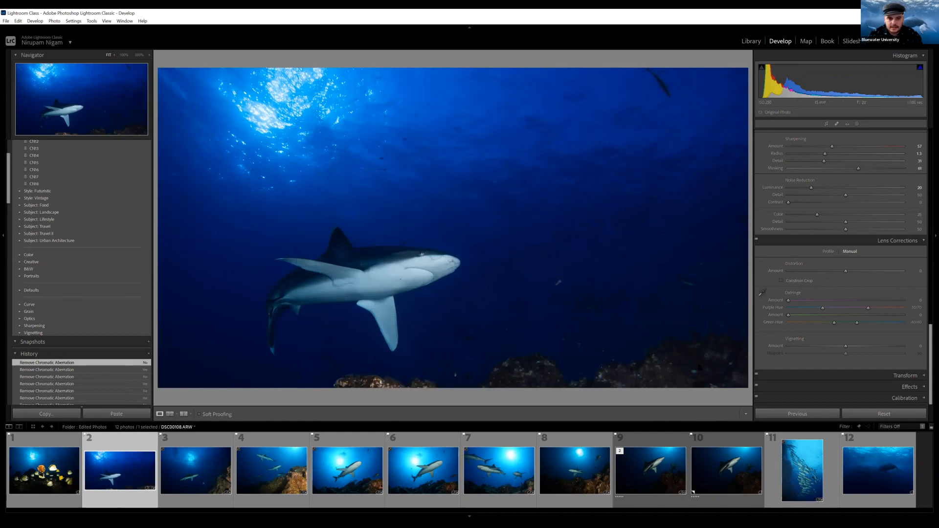
Step: Enlarge the crop frame slightly and reposition the shark photo inside it to include more of the sun and rocks
left_click(826, 124)
left_click_drag(485, 192, 474, 183)
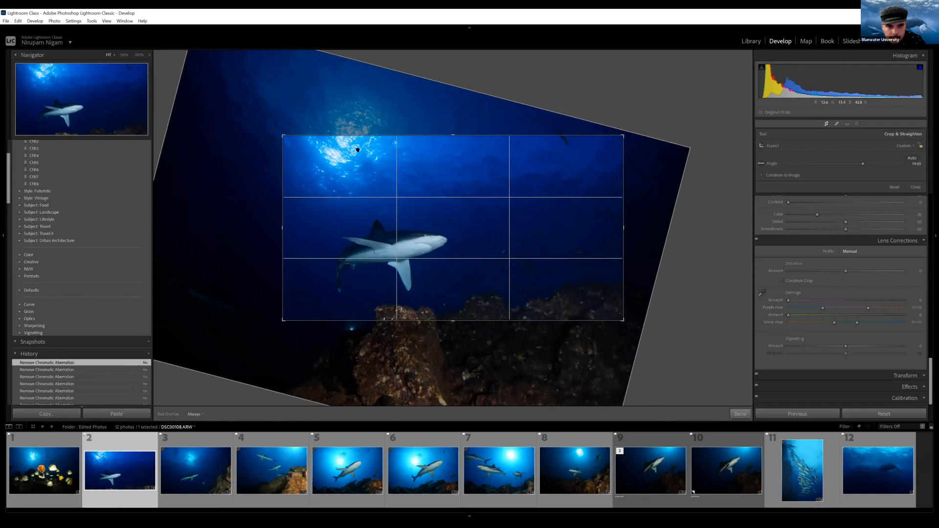
left_click_drag(290, 138, 274, 136)
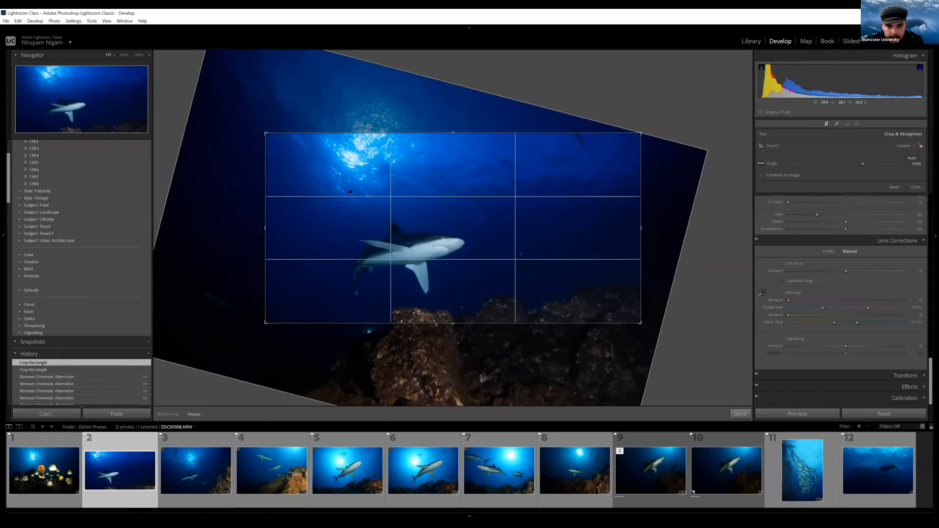
left_click_drag(341, 195, 338, 196)
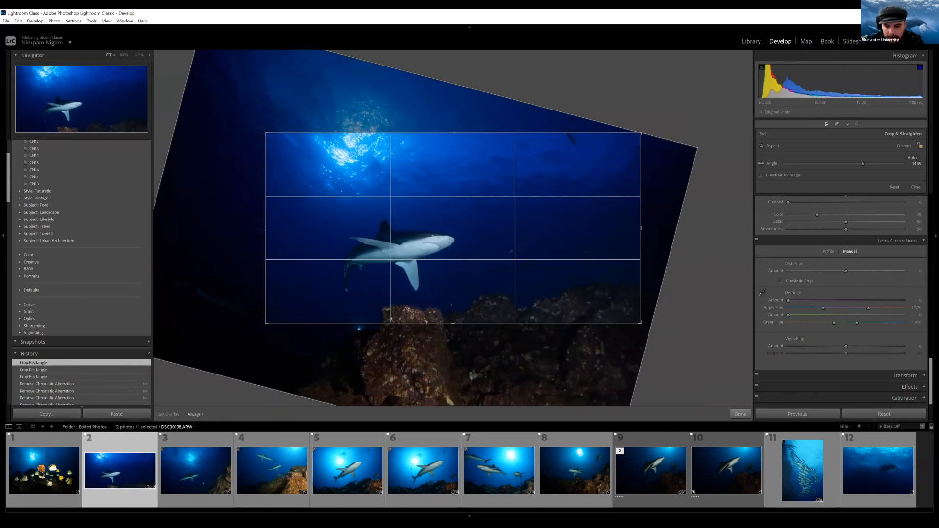
left_click(740, 415)
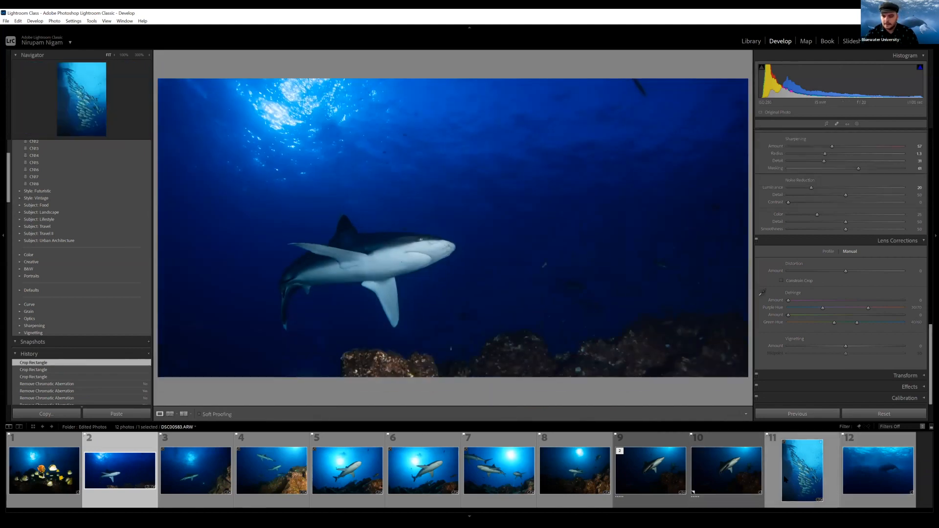
Step: Set the manual lens correction Distortion amount of the seventh photo, with three sharks, to -35
left_click(803, 482)
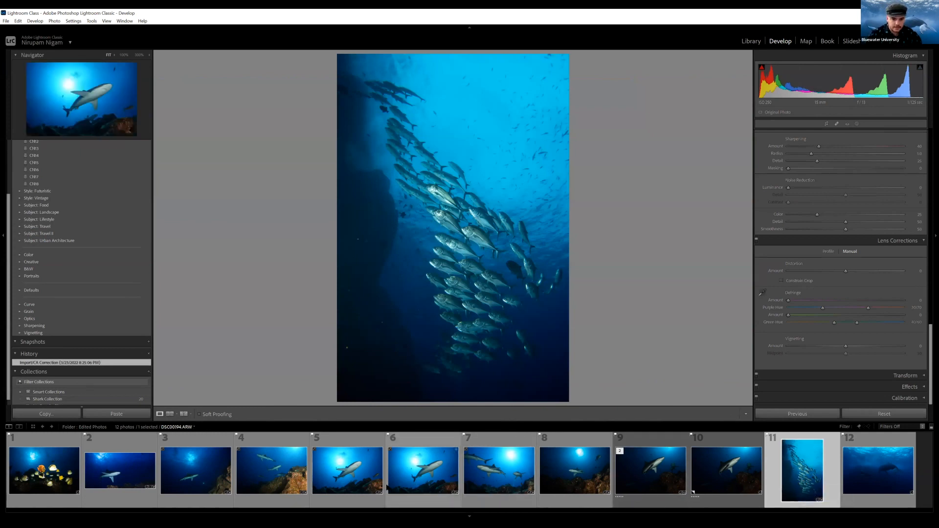
left_click(498, 469)
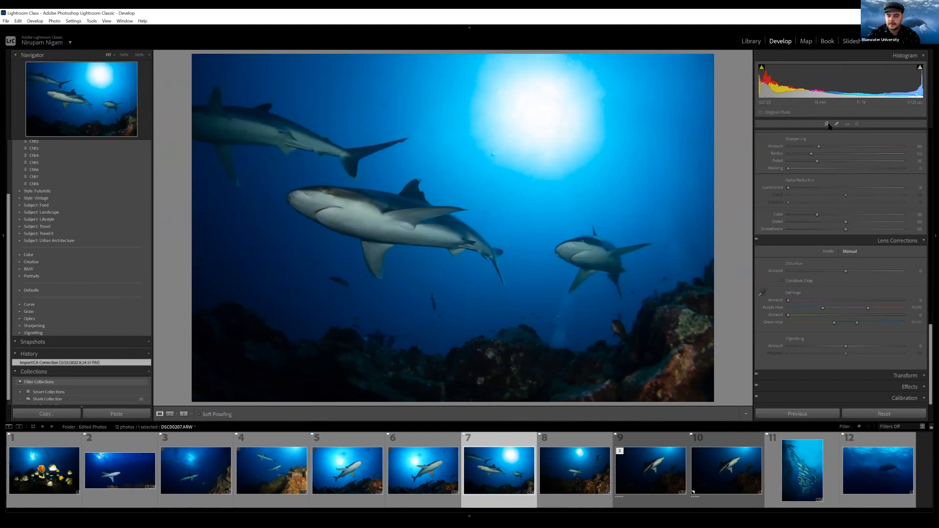
left_click_drag(849, 272, 829, 274)
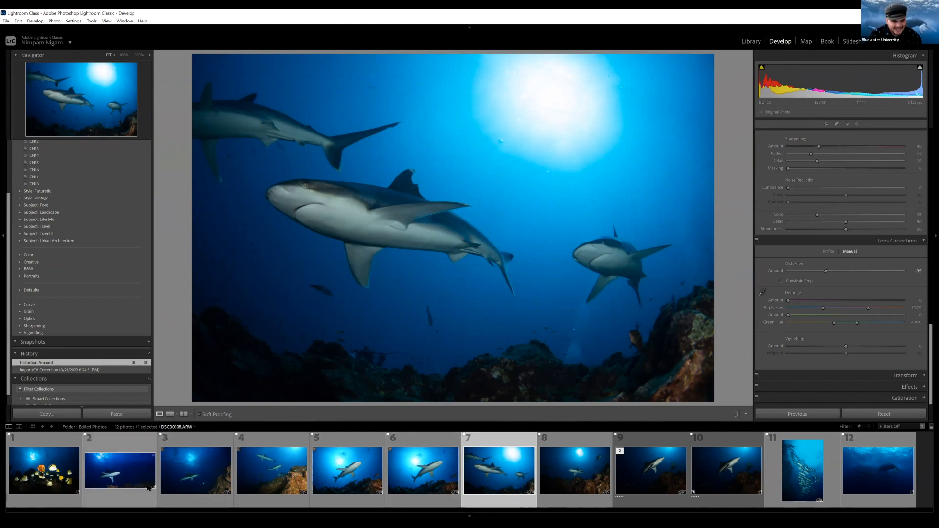
Step: Examine the sharpness of the shark in the second photo at 100% and in the full view
left_click(120, 469)
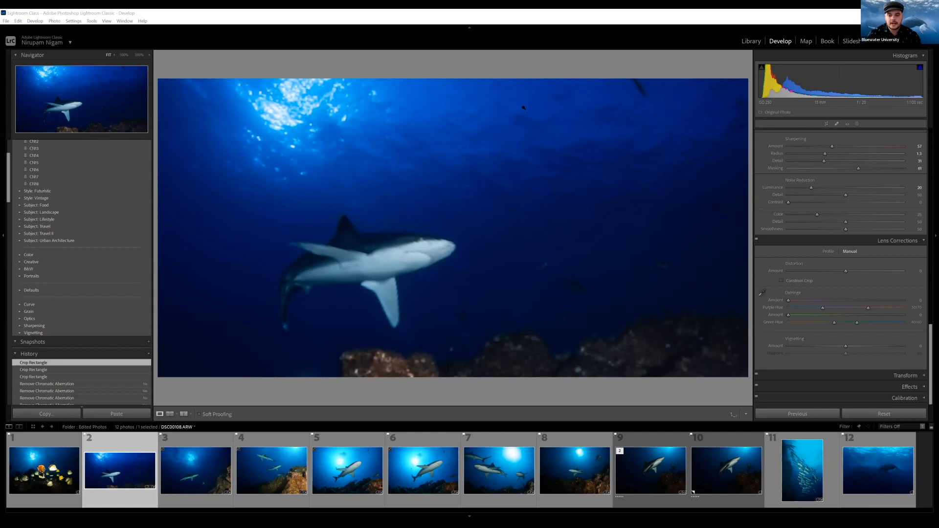
left_click(375, 241)
left_click(375, 240)
left_click(376, 241)
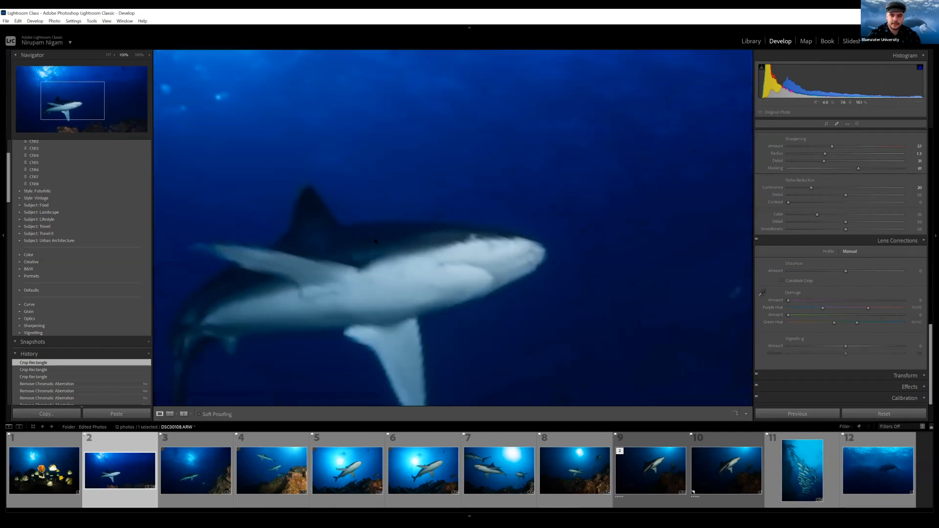
left_click(376, 241)
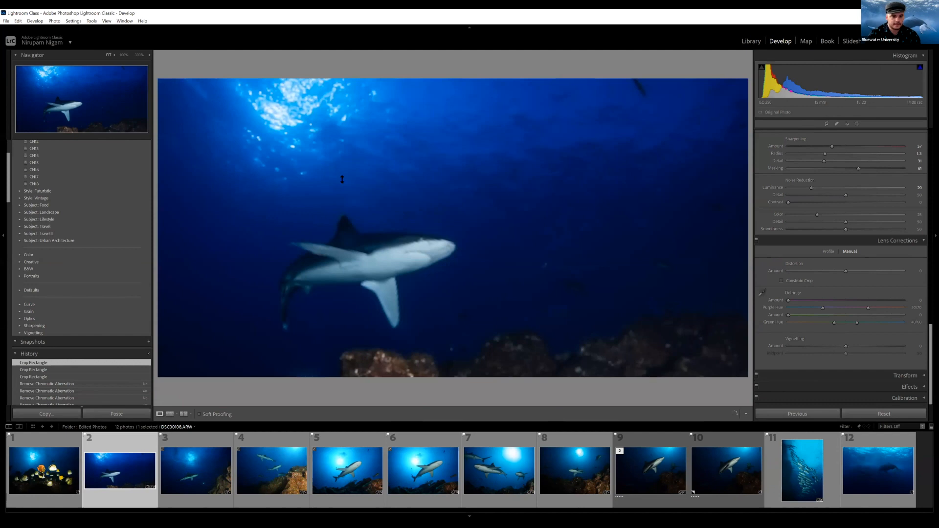
left_click(196, 470)
left_click(119, 469)
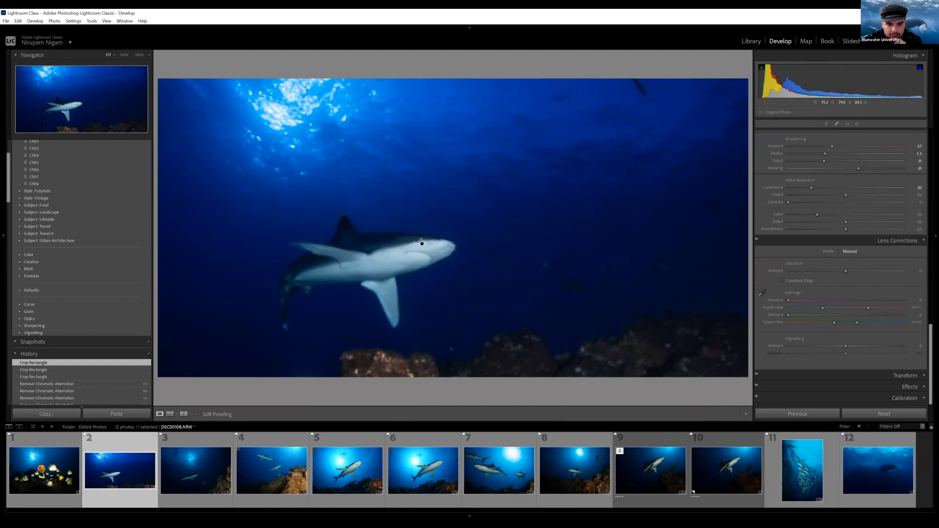
left_click(424, 243)
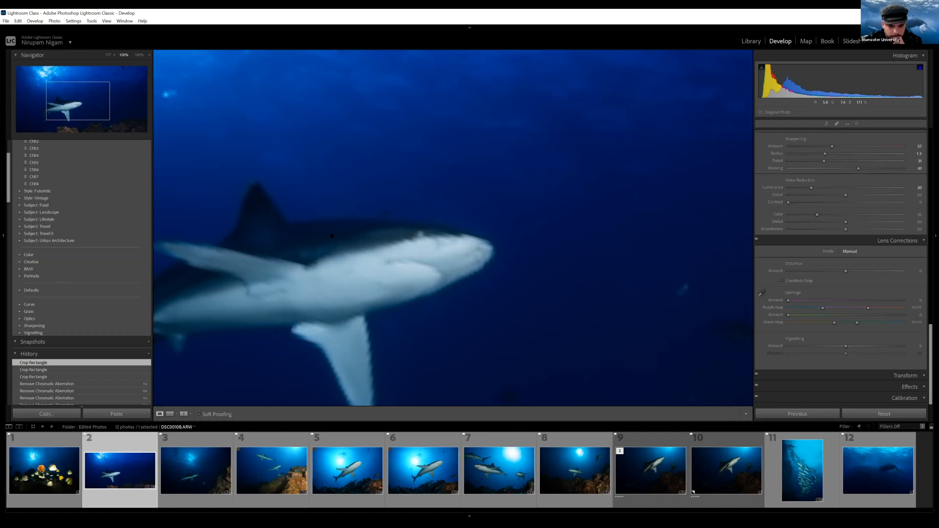
left_click(333, 236)
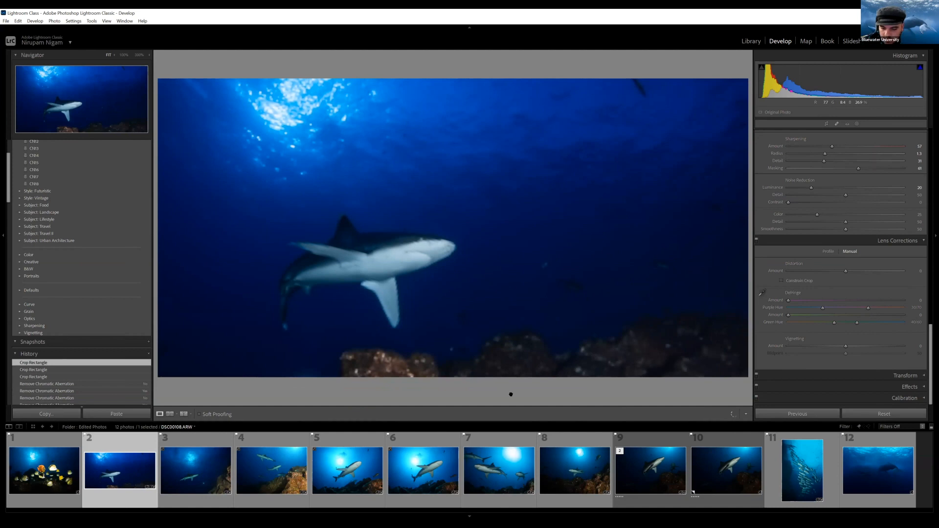
key("z")
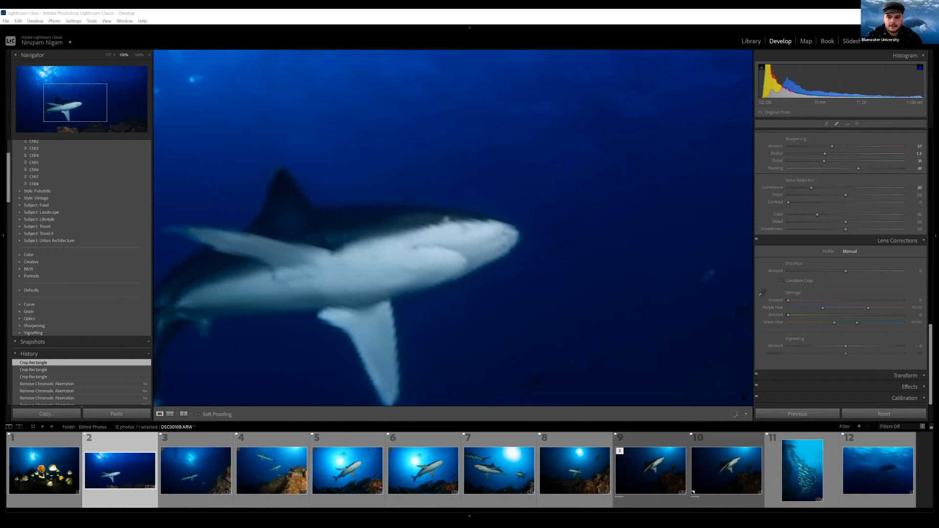
left_click(290, 322)
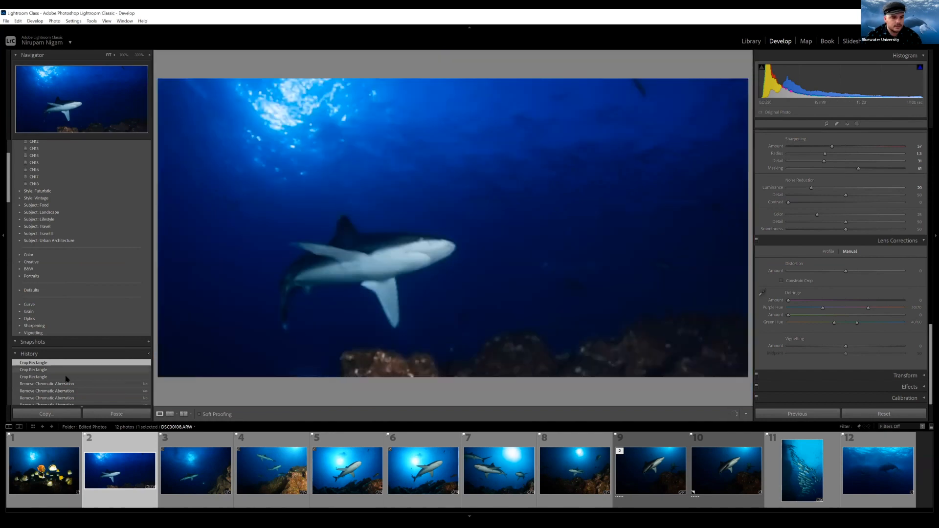
scroll(104, 370, "down", 5)
scroll(104, 370, "up", 5)
left_click(359, 243)
left_click(359, 243)
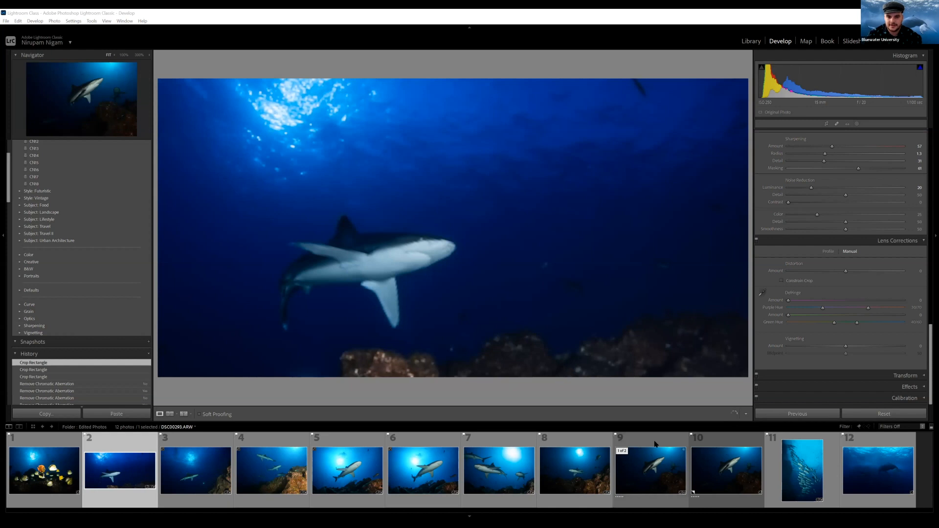
Step: Compare the ninth photo, with two sharks, to the second photo, checking the ninth's framing and the second shark's head up close
left_click(667, 463)
scroll(784, 180, "up", 15)
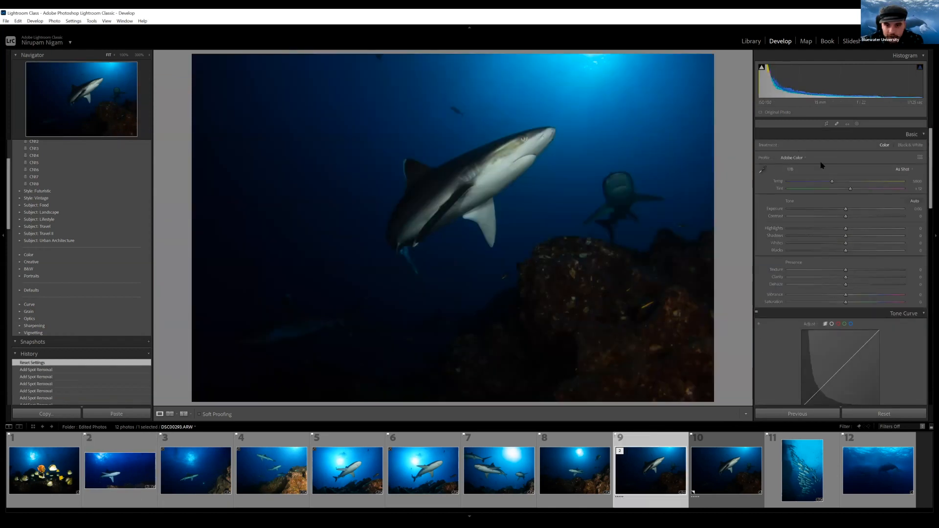
left_click(826, 124)
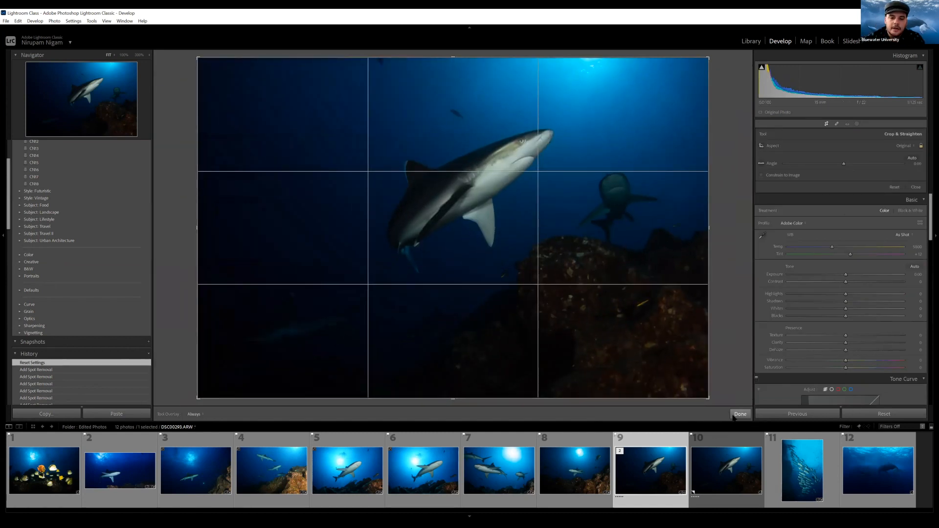
left_click(740, 415)
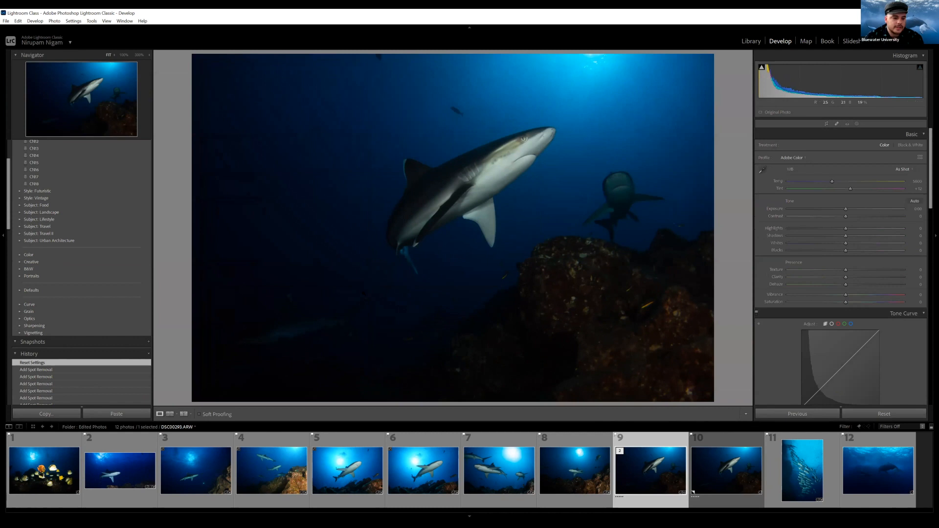
left_click(115, 462)
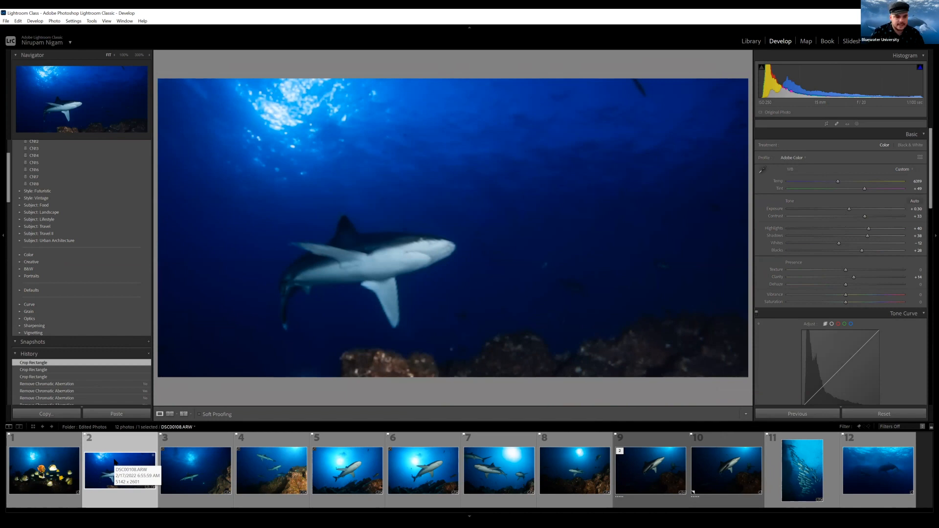
left_click(437, 242)
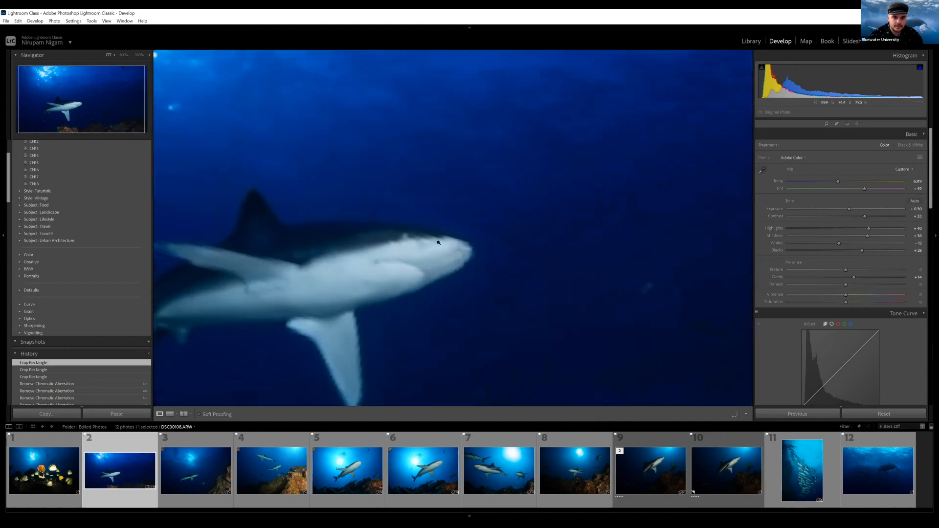
left_click(439, 242)
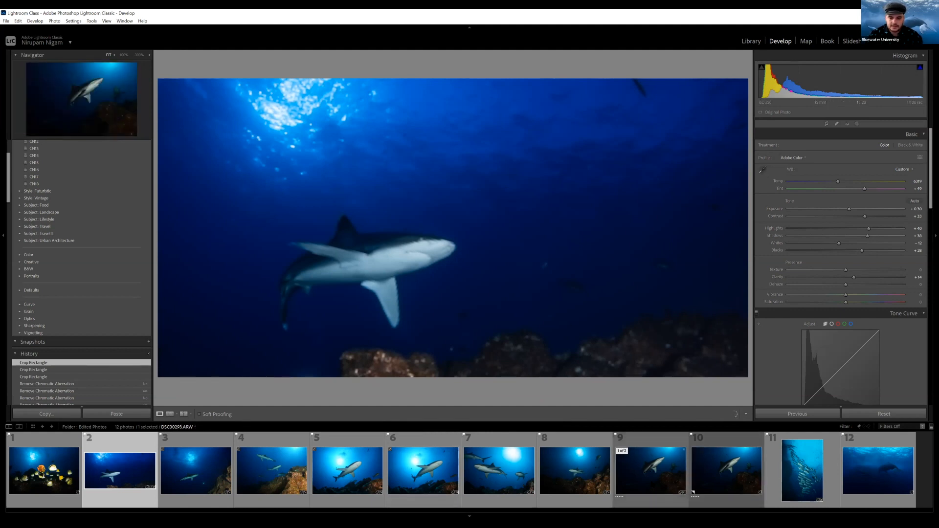
left_click(651, 471)
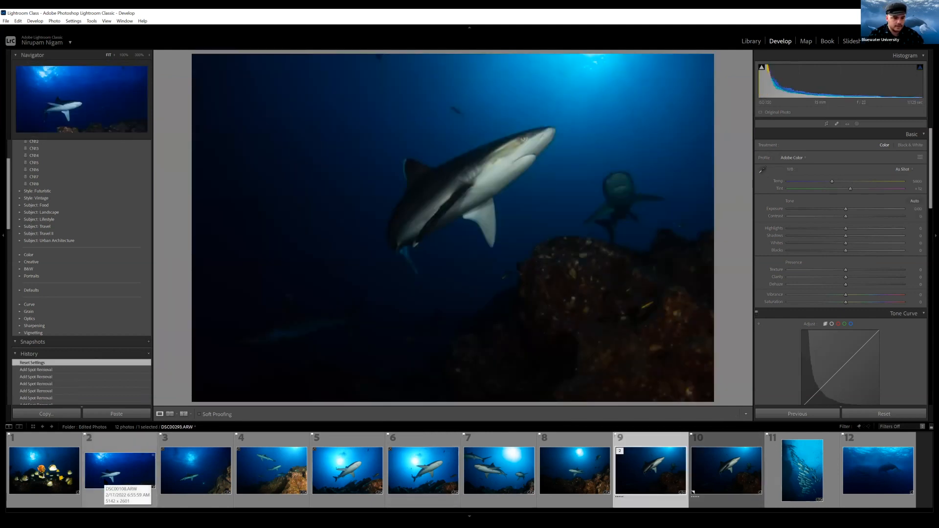
Step: Copy the second photo's develop settings, leaving out crop, transform, spot removal and masking, and paste them onto the ninth photo
left_click(118, 471)
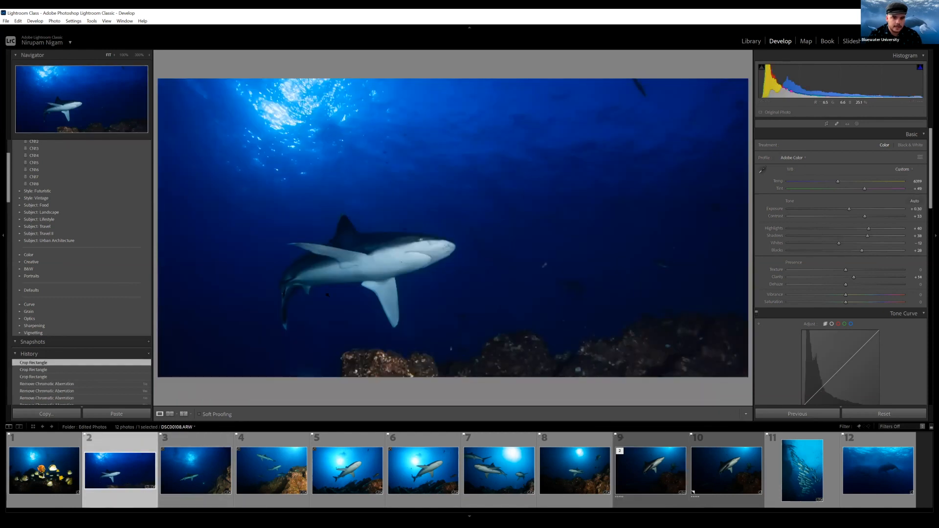
left_click(45, 414)
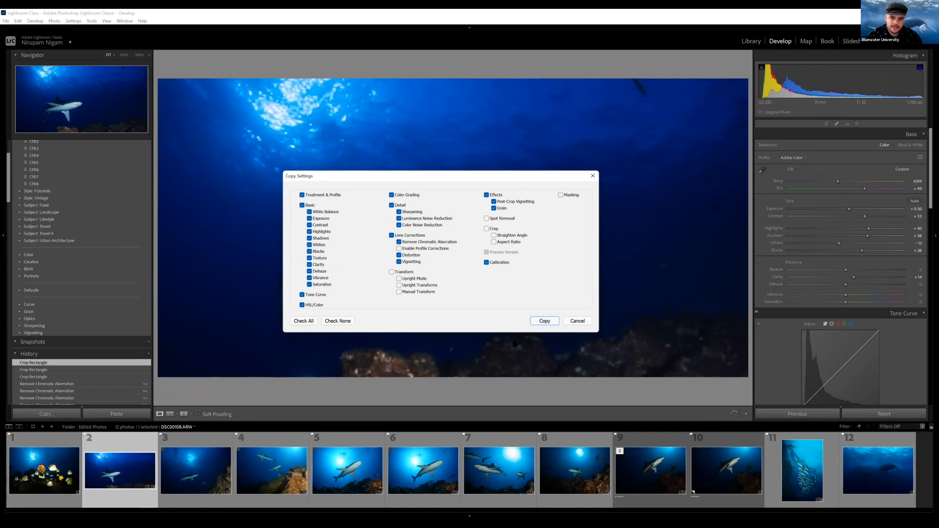
left_click(543, 321)
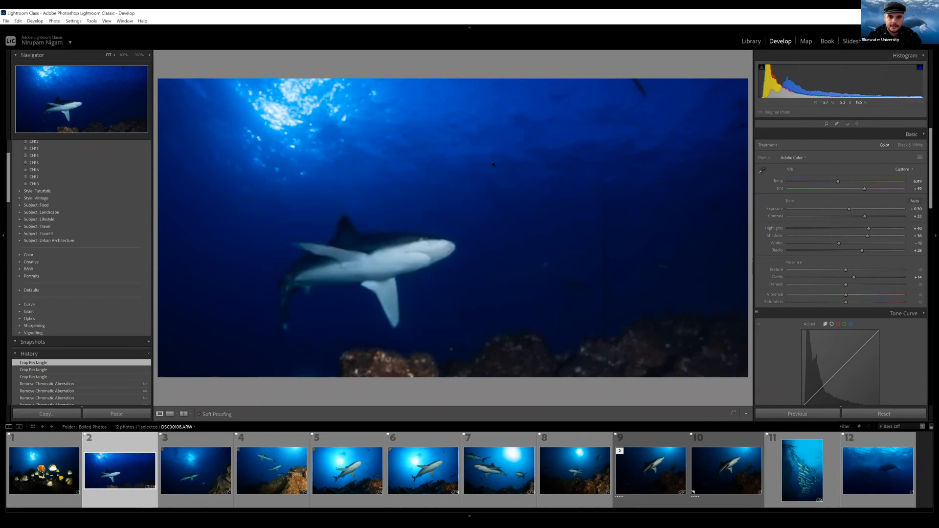
left_click(650, 470)
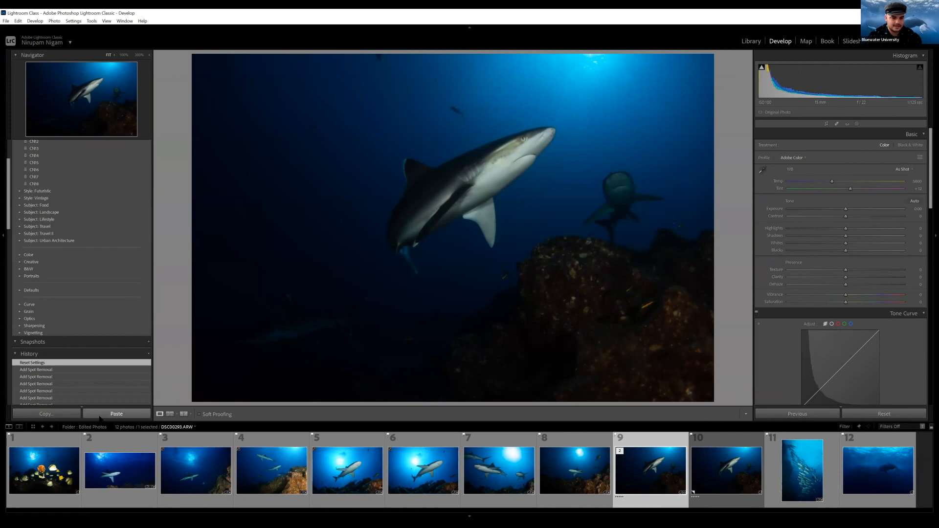
left_click(100, 417)
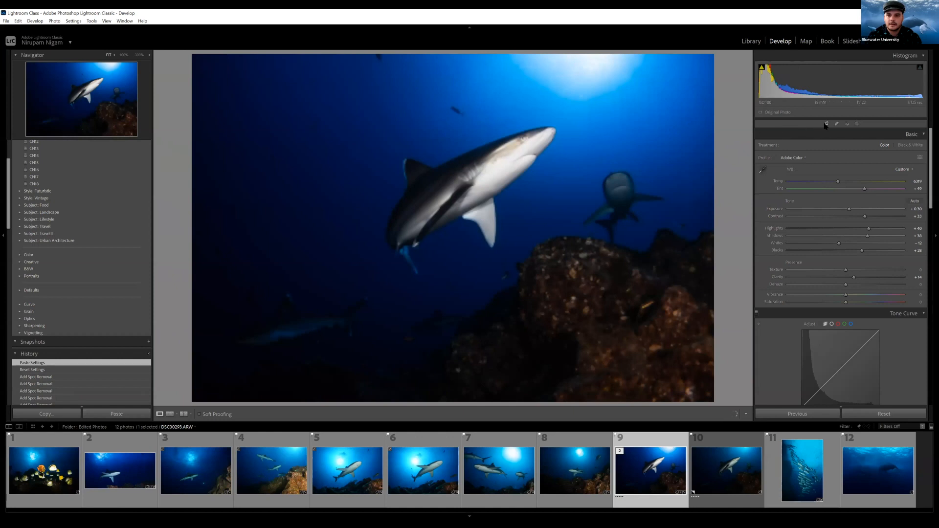
Step: Crop the ninth photo tighter around the two sharks, cutting off the dark left and lower edges, and check the main shark's head up close
left_click(826, 124)
left_click_drag(197, 398, 273, 348)
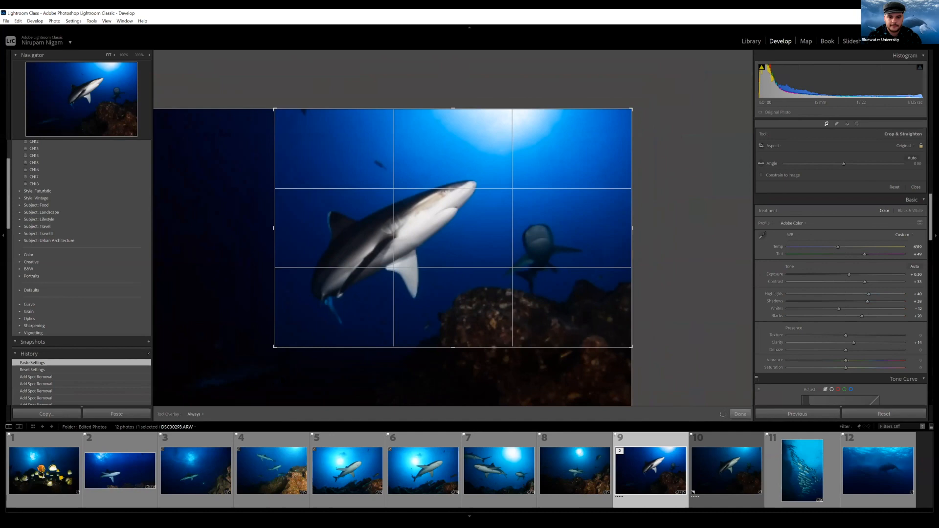
left_click(739, 414)
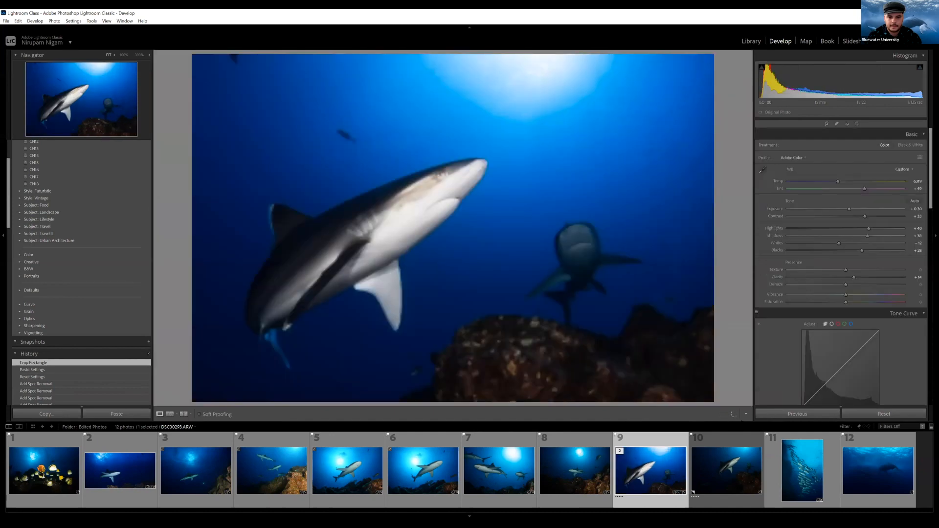
left_click(453, 189)
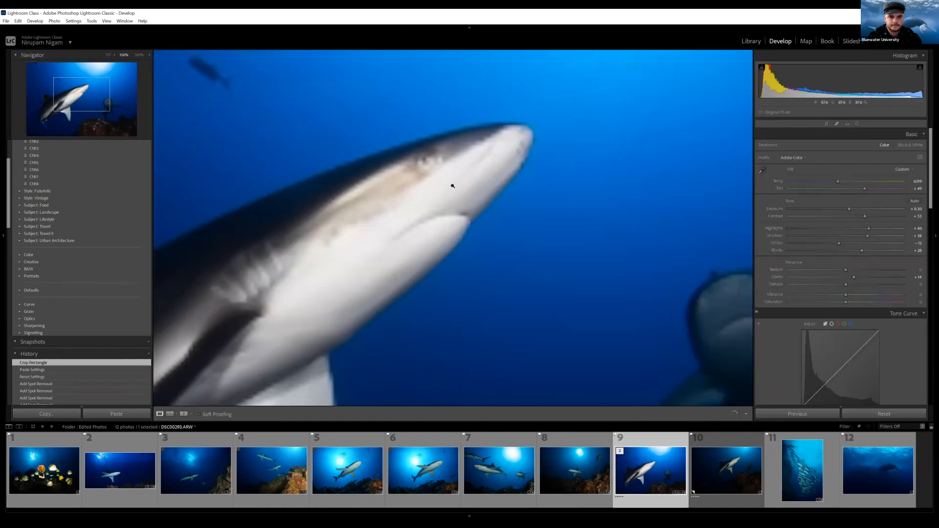
left_click(452, 186)
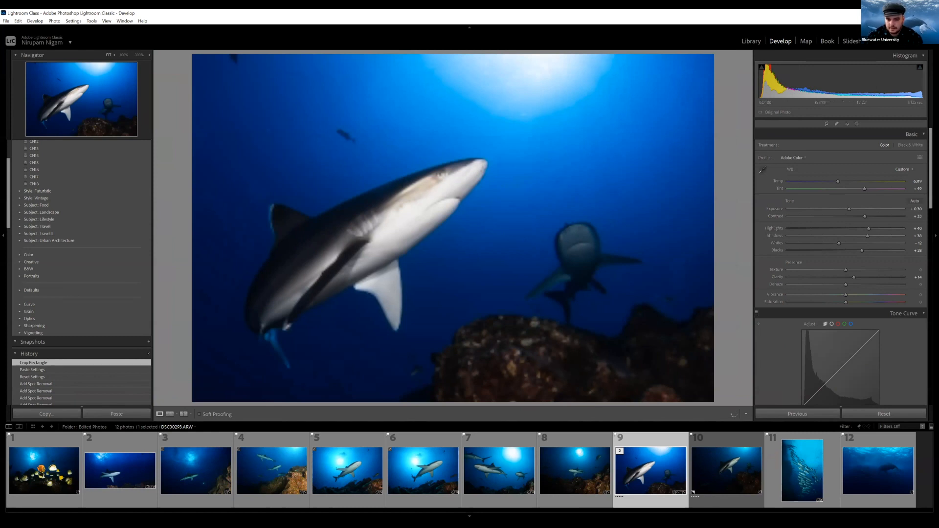
Step: Quit Lightroom Classic and reopen it from the Lightroom Class catalog file in File Explorer
key("ctrl+q")
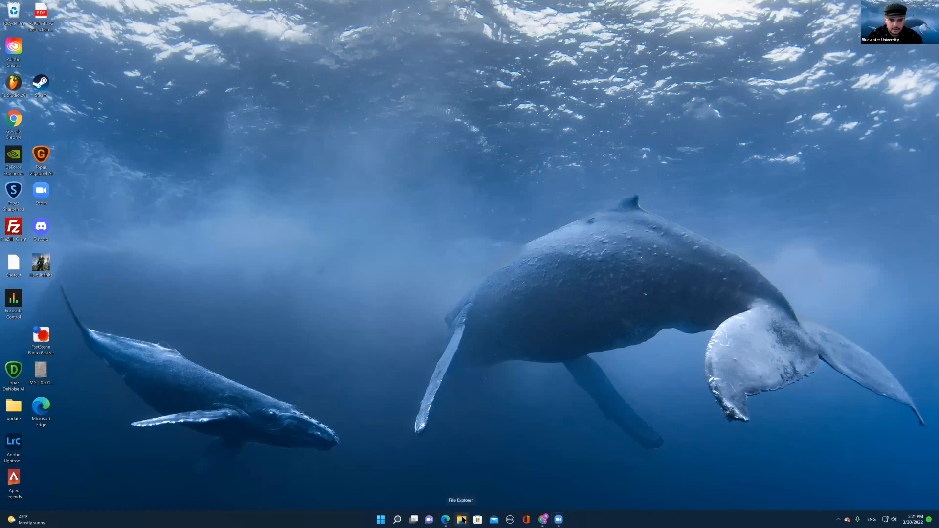
right_click(461, 519)
left_click(450, 367)
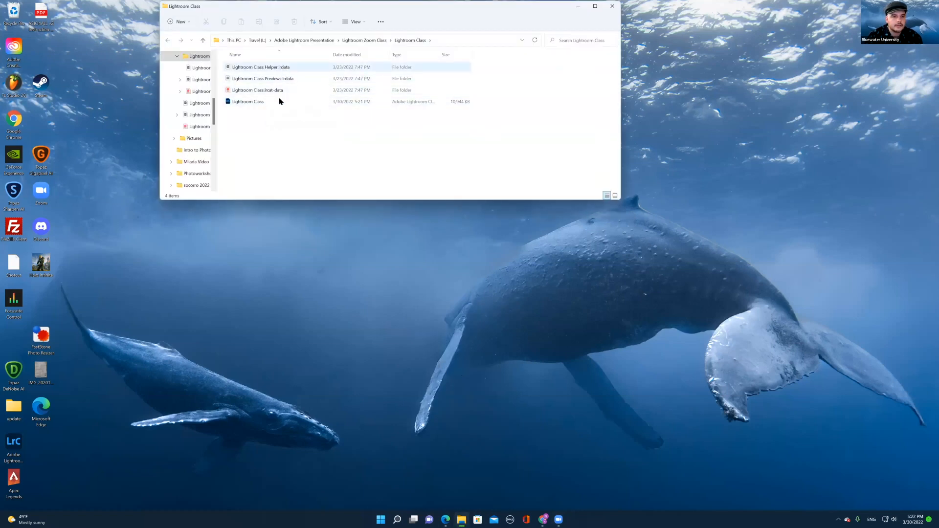
left_click(278, 103)
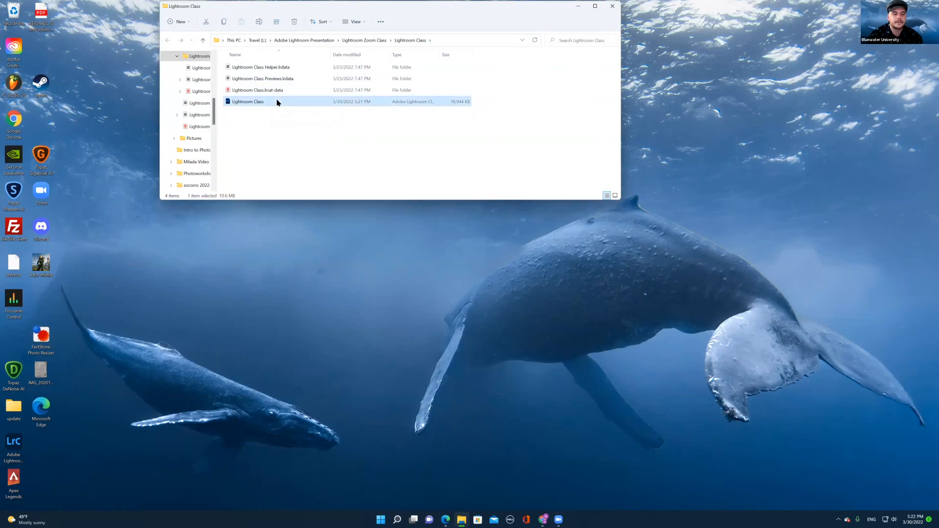
double_click(277, 102)
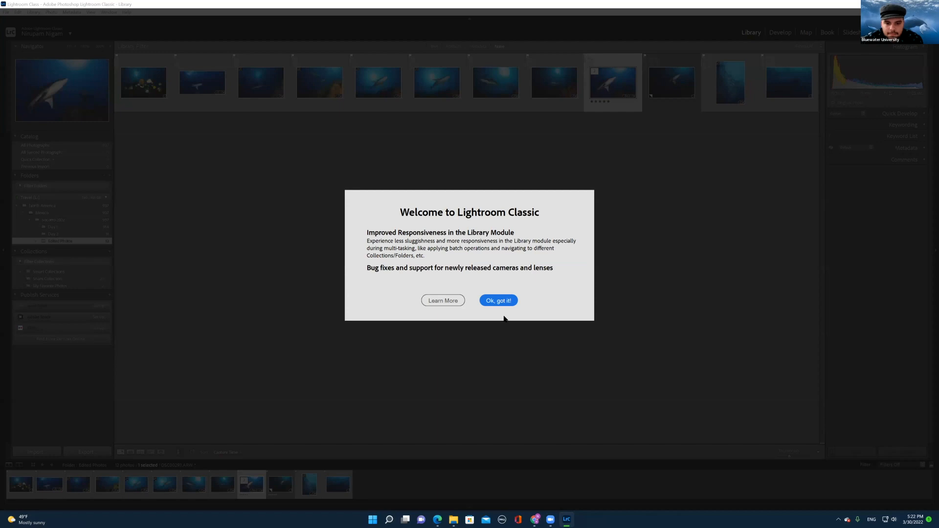
Step: Dismiss the welcome message and Getting Started tips, and view the second and ninth photos in full
left_click(497, 301)
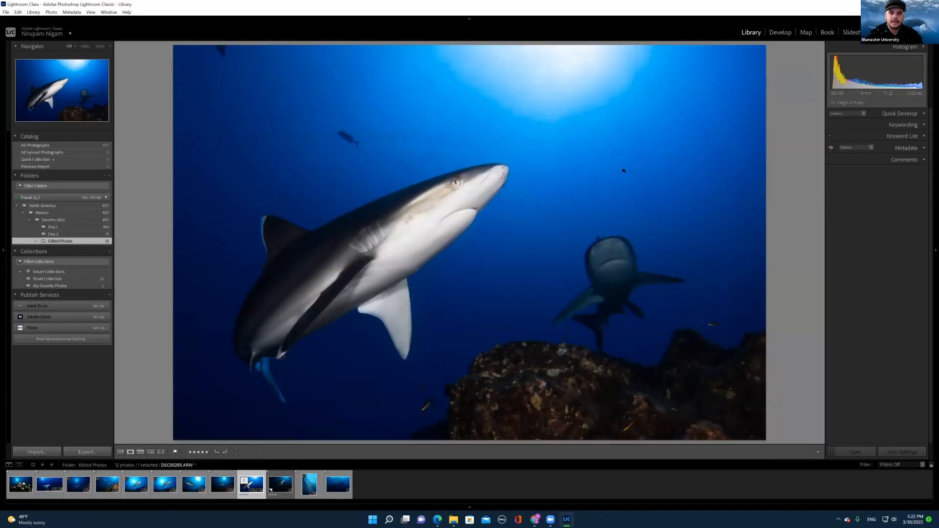
left_click(480, 173)
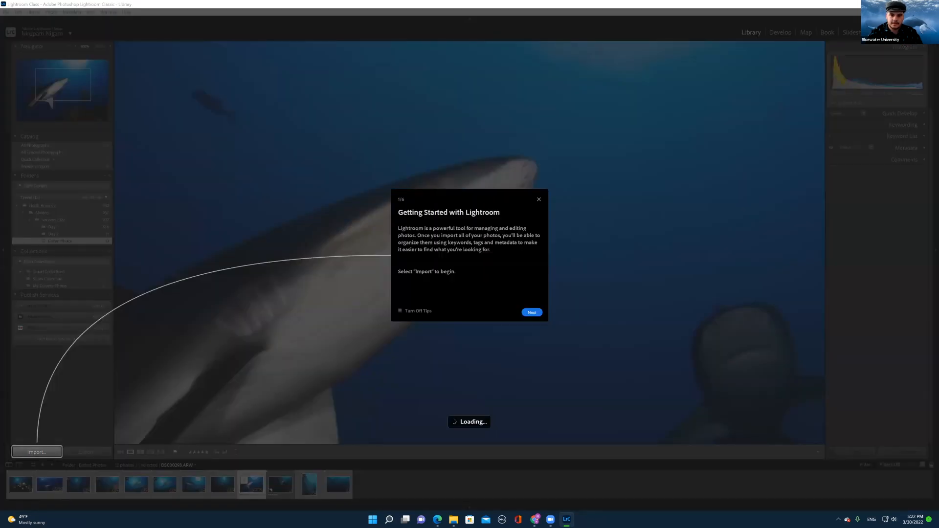
left_click(538, 199)
left_click(539, 198)
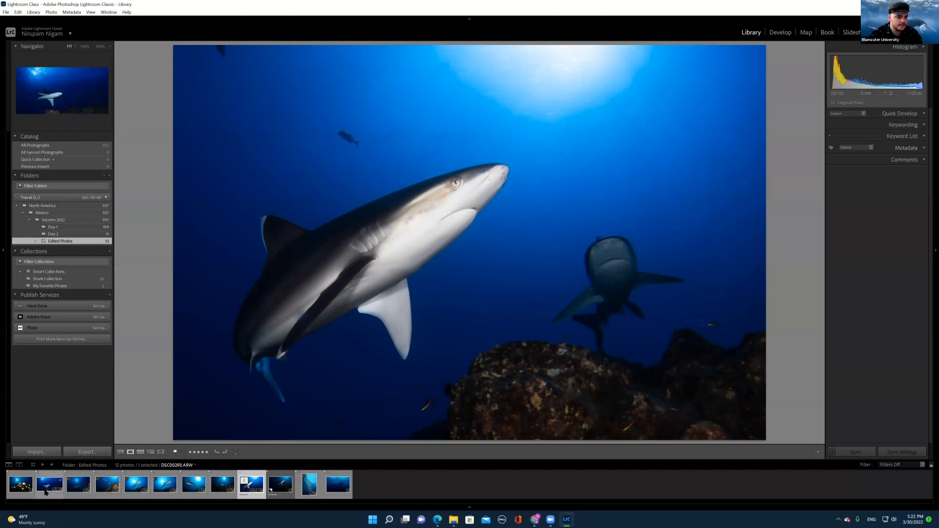
left_click(50, 484)
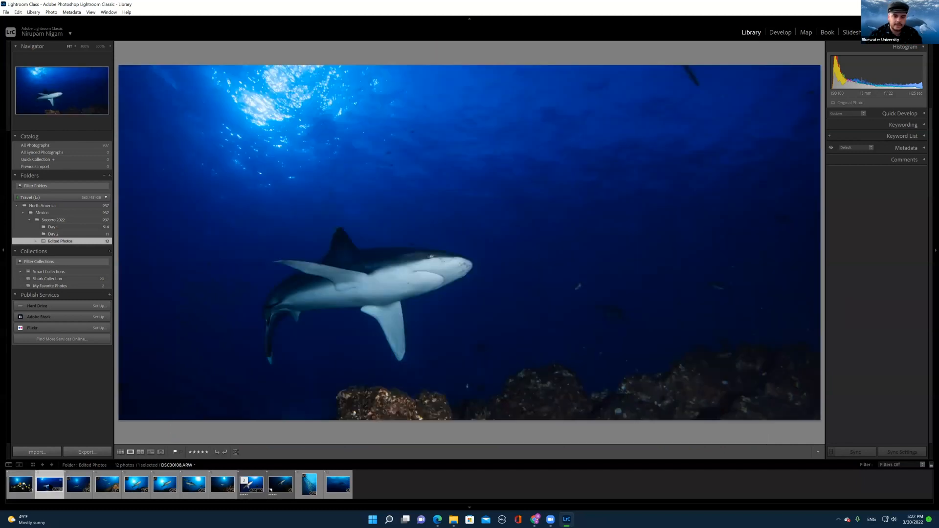
left_click(246, 492)
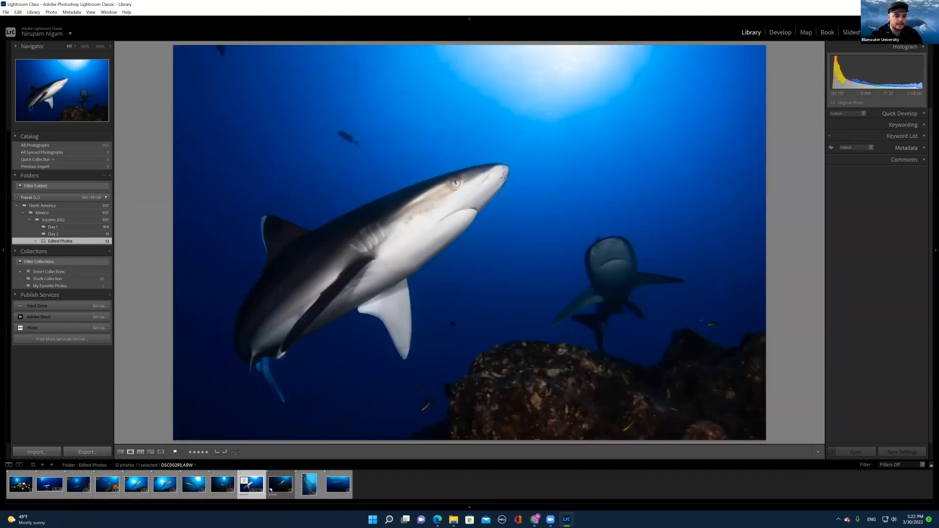
Step: Copy the second photo's develop settings, without crop, spot removal or masking, and paste them onto the first photo, with the reef fish
left_click(59, 486)
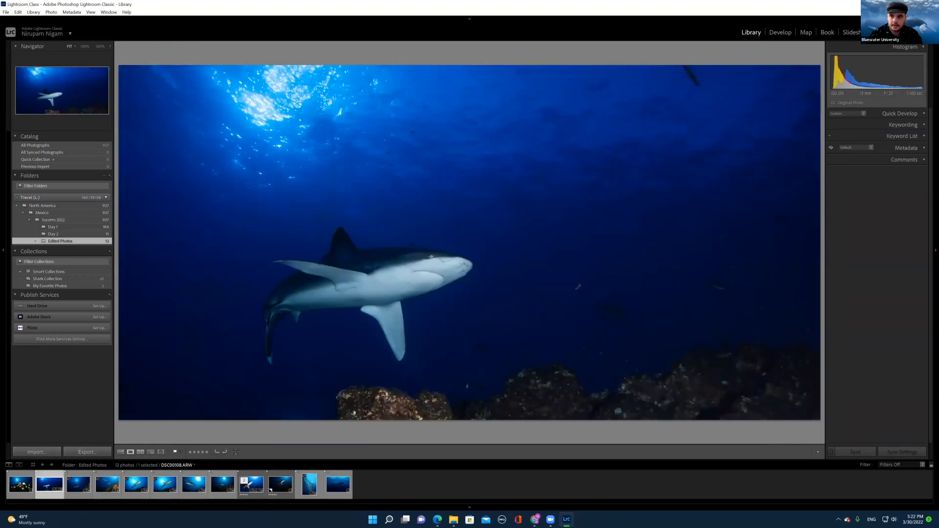
key("d")
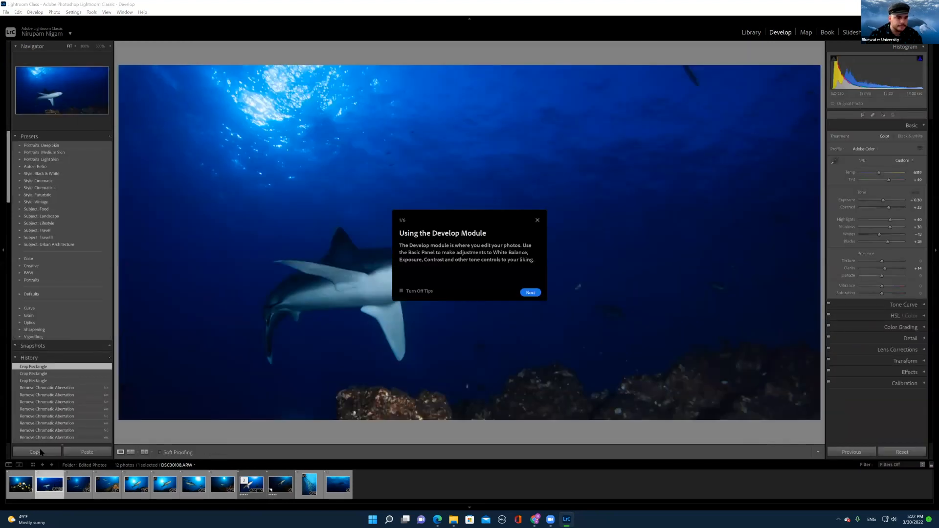
key("Escape")
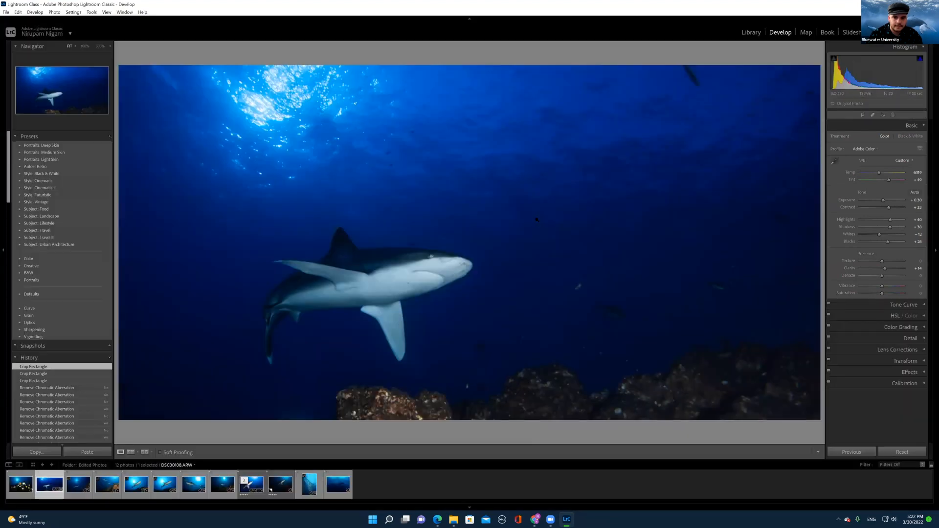
left_click(39, 451)
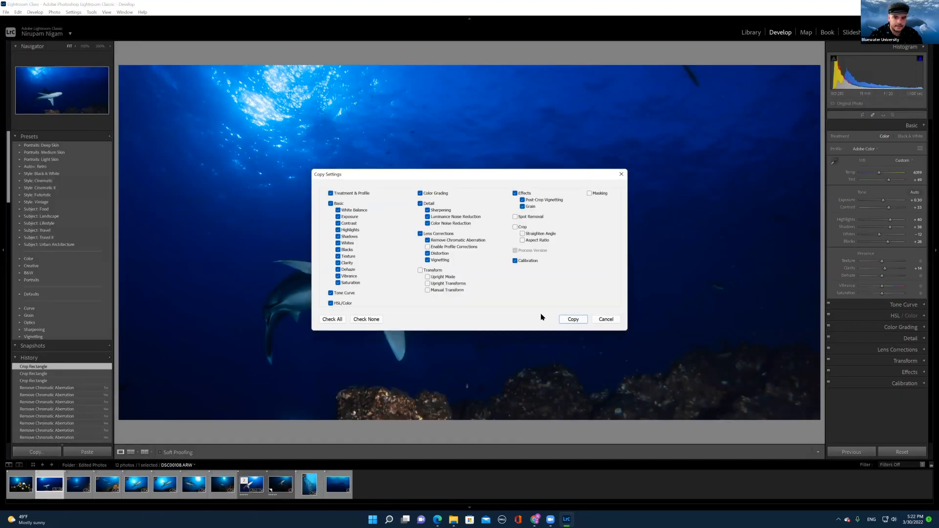
left_click(570, 321)
key("Left")
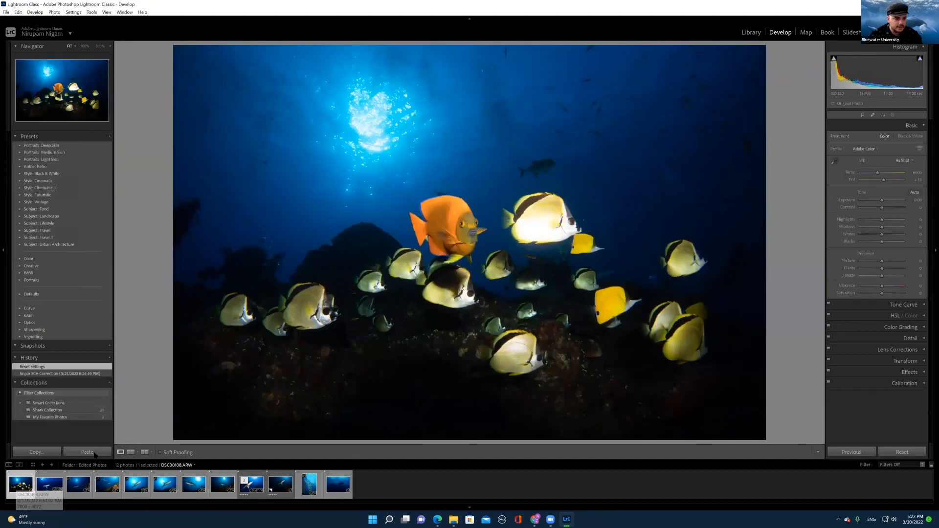
left_click(94, 453)
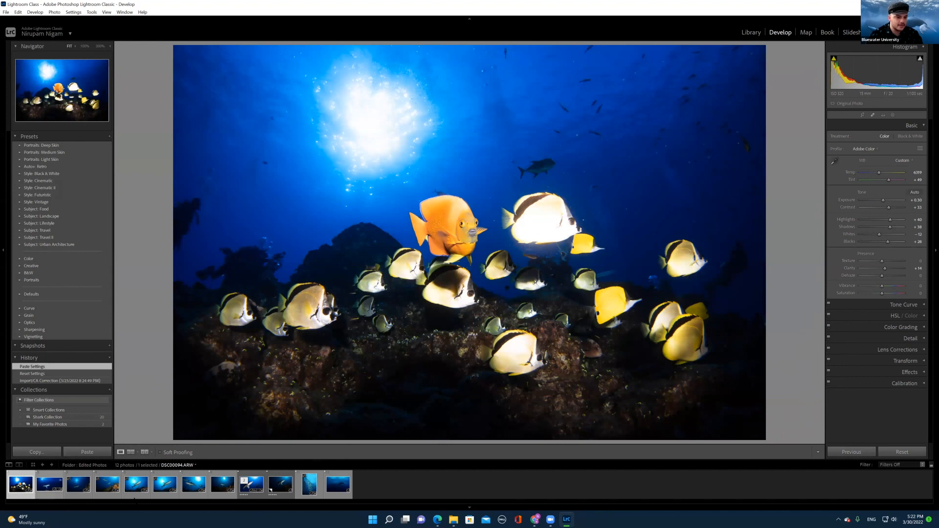
Step: Set the ninth photo's Highlights to -17 and enable Remove Chromatic Aberration in its lens corrections
left_click(248, 490)
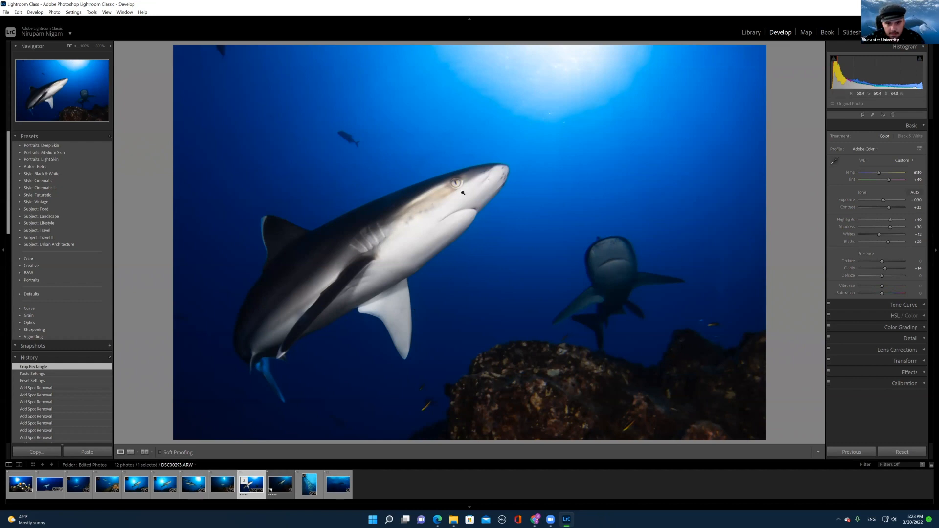
left_click_drag(890, 219, 878, 222)
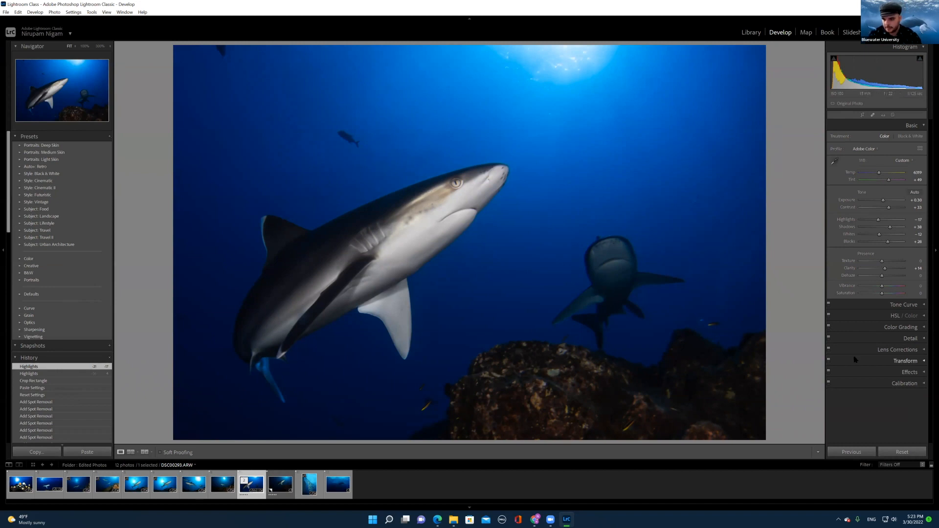
left_click(895, 350)
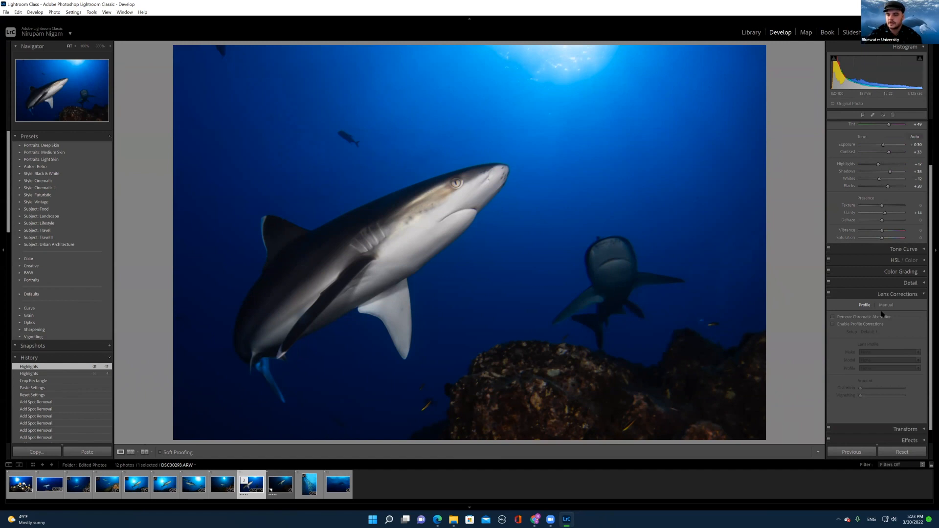
left_click(832, 317)
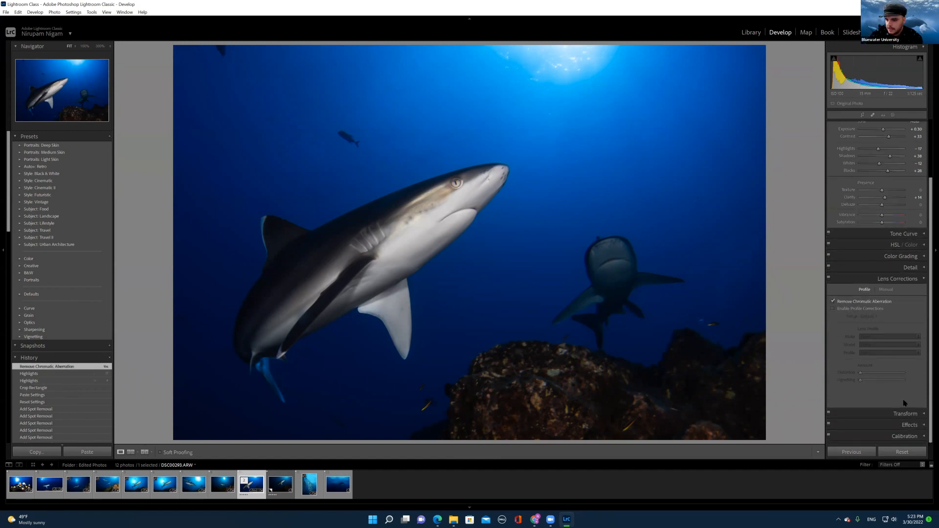
Step: Review the ninth photo's Transform, Effects and Calibration settings, and return to its basic adjustments
left_click(903, 414)
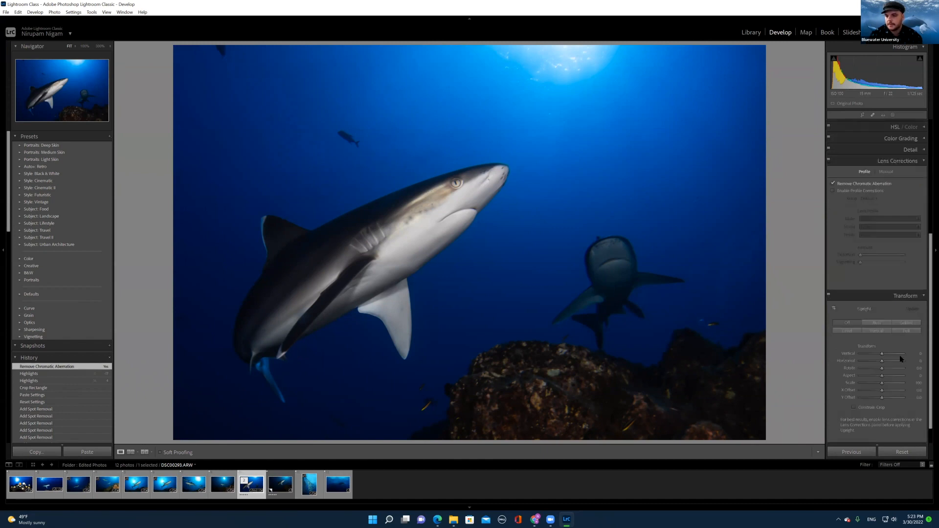
left_click_drag(889, 379, 889, 380)
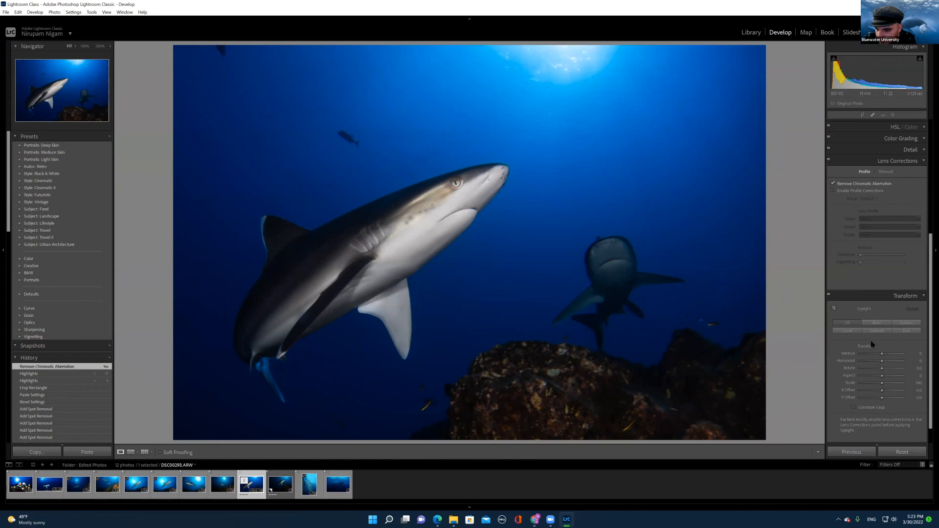
scroll(872, 331, "down", 1)
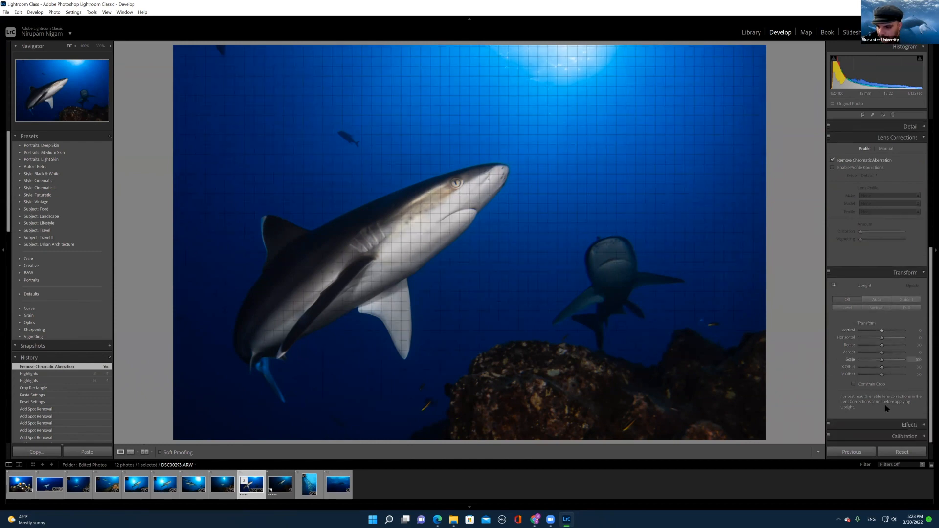
left_click(905, 425)
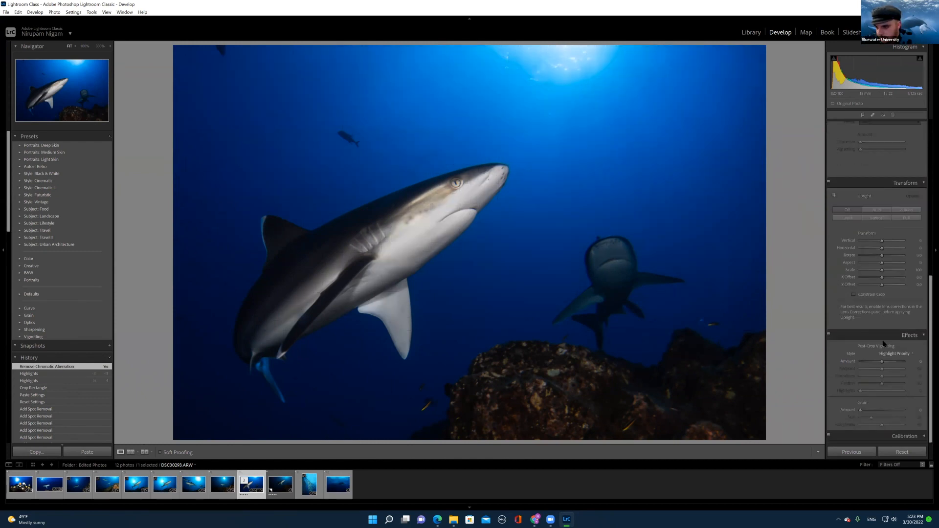
left_click(894, 435)
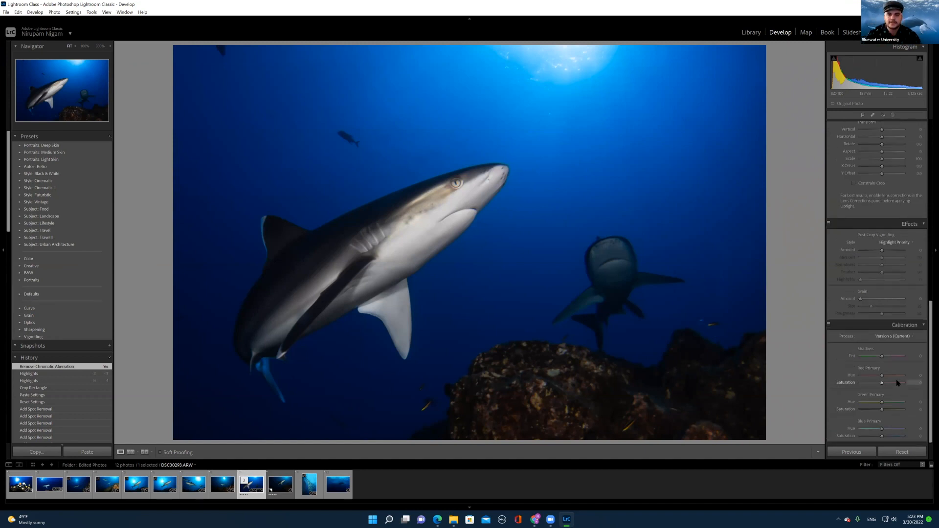
scroll(880, 348, "up", 5)
scroll(880, 348, "up", 10)
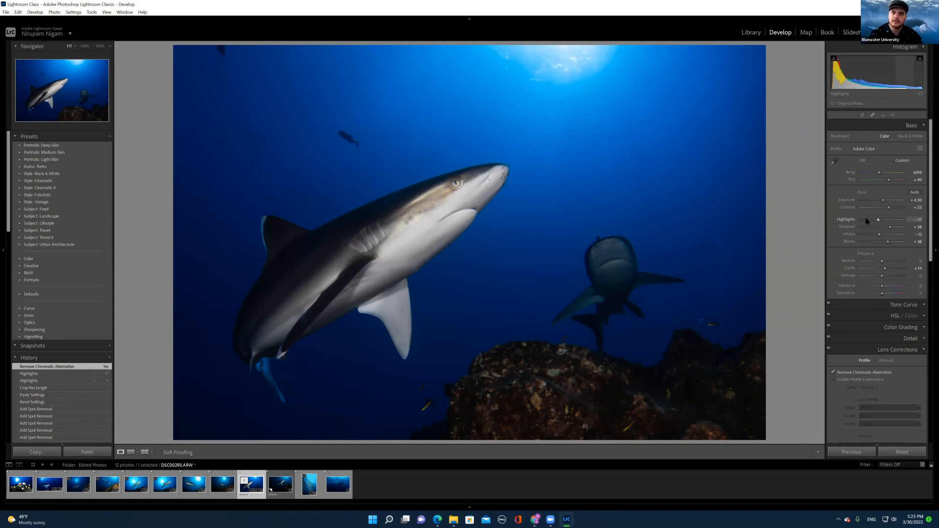
Step: Look through the Spot Removal, Red Eye Correction and Masking tools, and dismiss the masking introduction
left_click(872, 116)
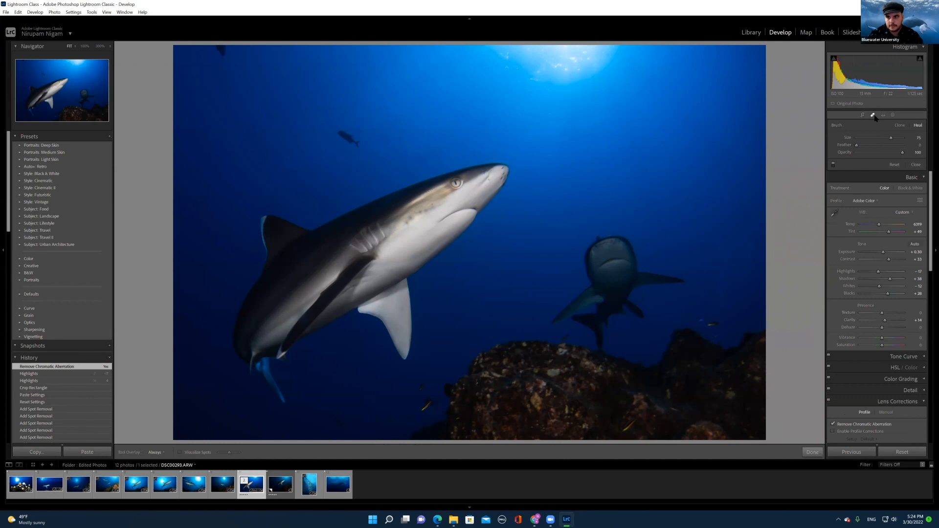
left_click(883, 116)
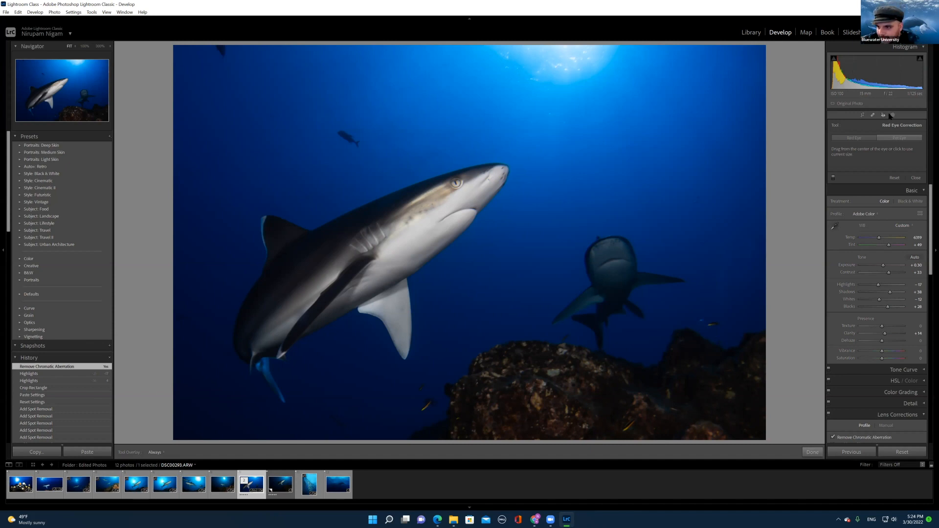
left_click(892, 115)
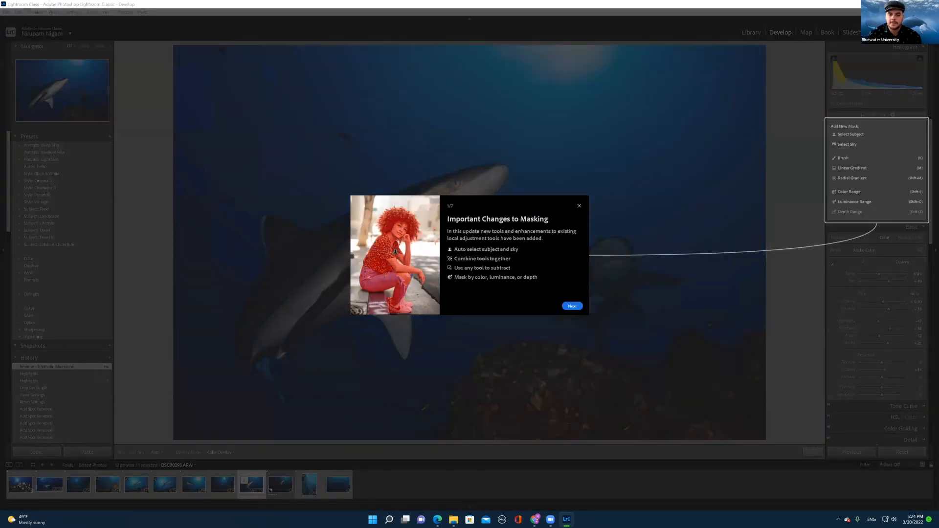
key("Escape")
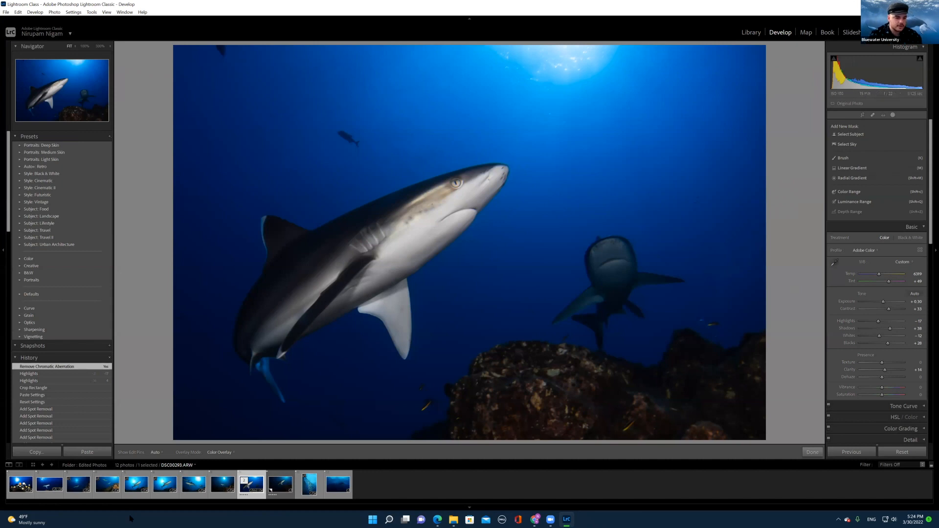
Step: Examine the second photo's shark at full view, 100% and higher magnification, and compare it with the ninth photo at 100%
left_click(49, 485)
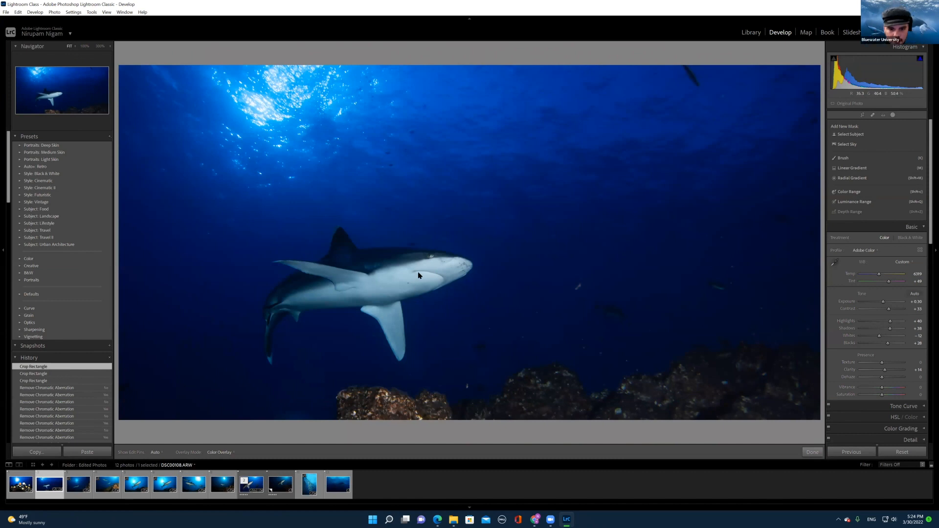
left_click(85, 46)
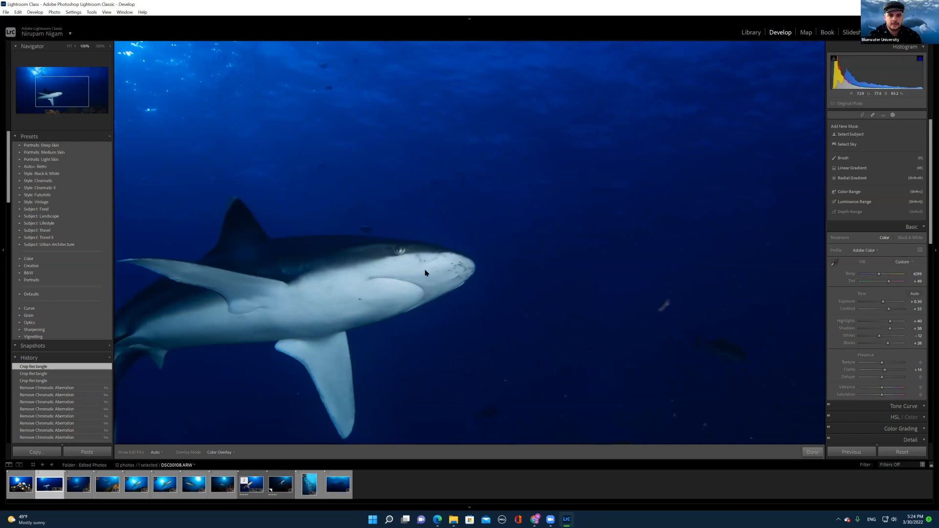
left_click(69, 46)
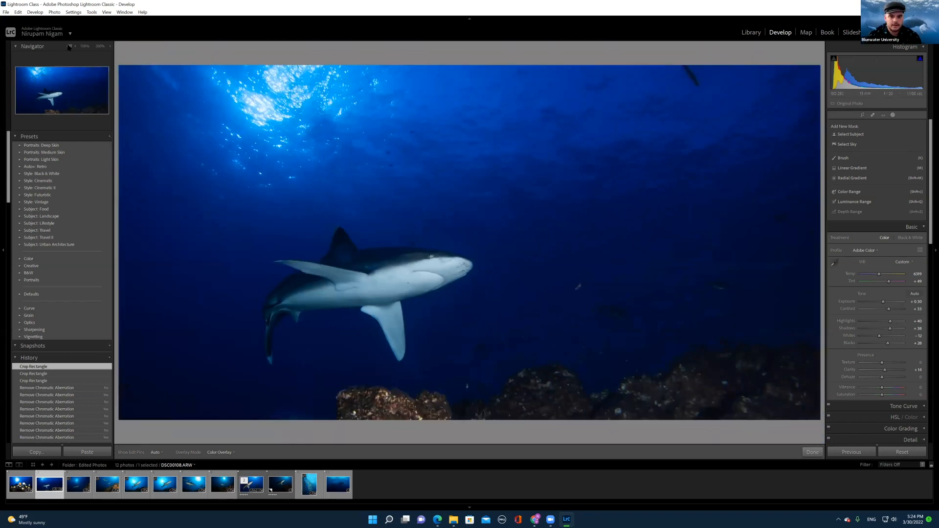
left_click(85, 46)
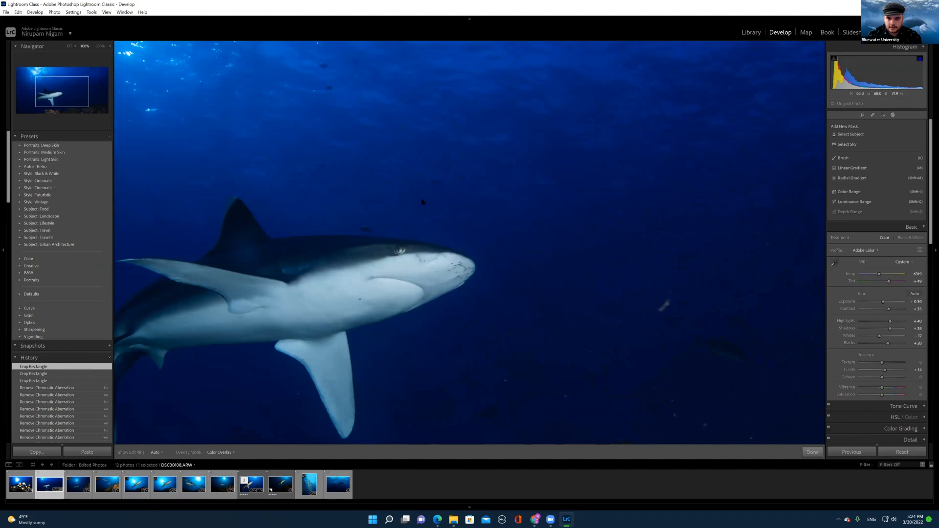
left_click(100, 46)
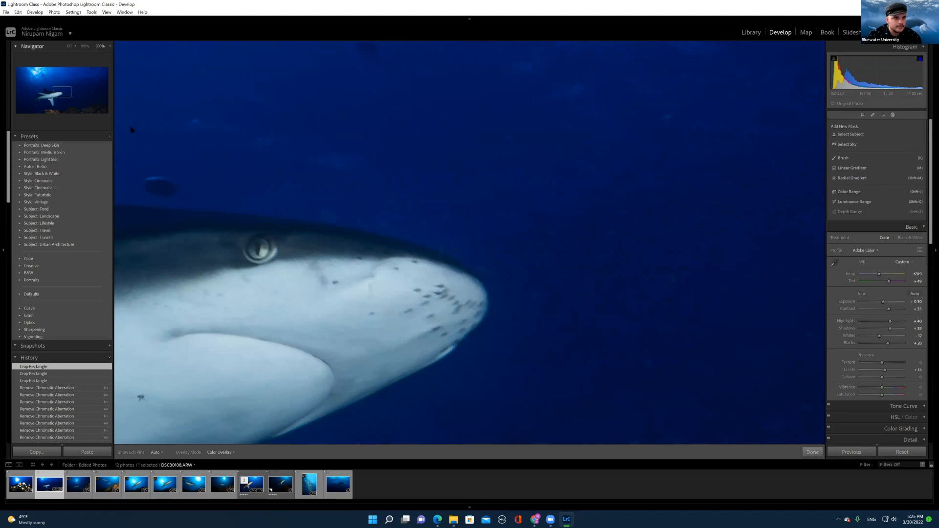
left_click(69, 46)
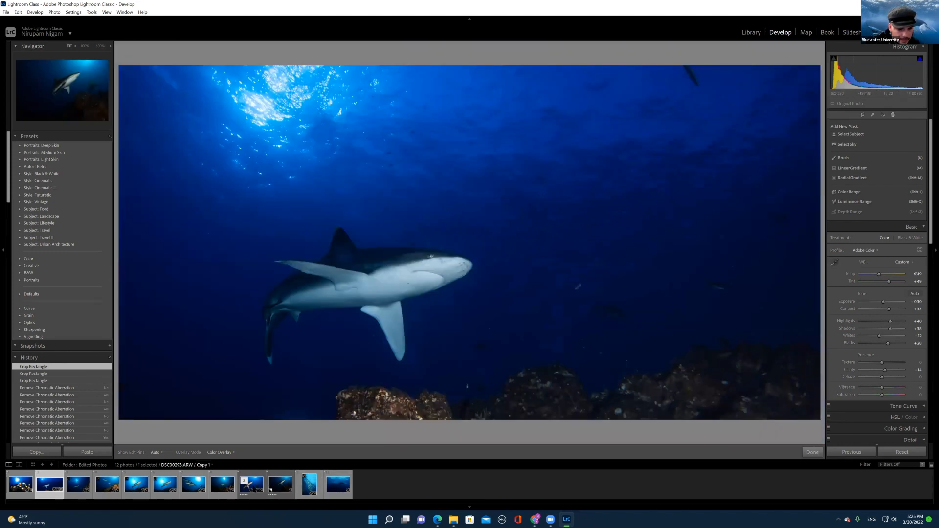
left_click(251, 484)
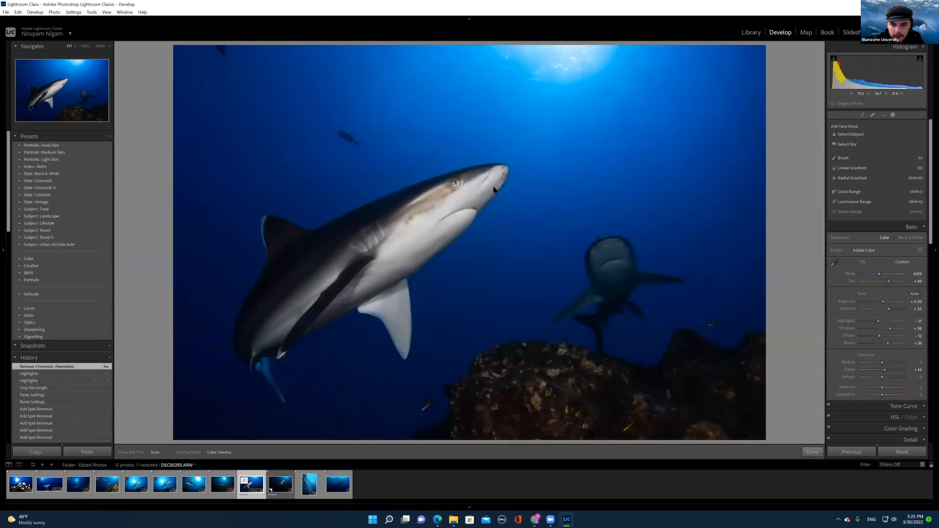
left_click(85, 46)
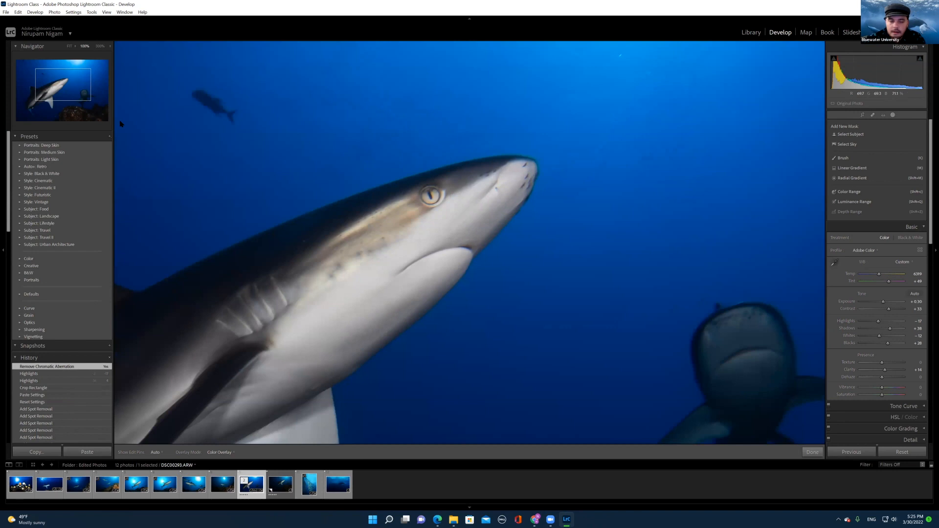
left_click(49, 484)
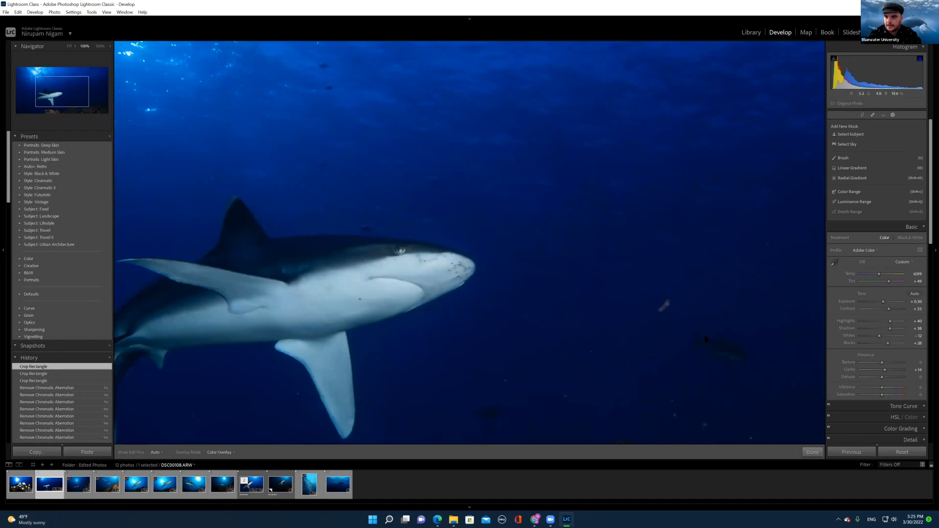
Step: Try a Spot Removal heal stroke on the open water ahead of the second photo's shark, and undo it
left_click(872, 115)
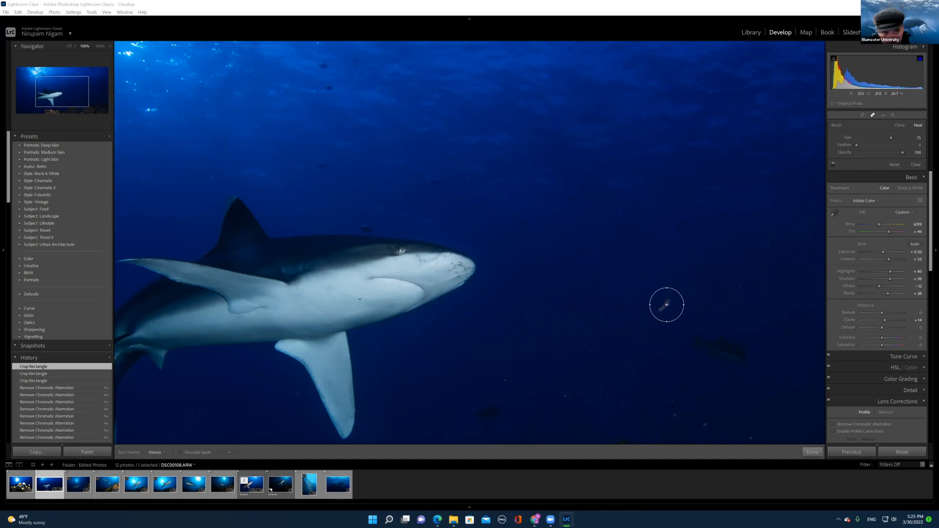
left_click(100, 46)
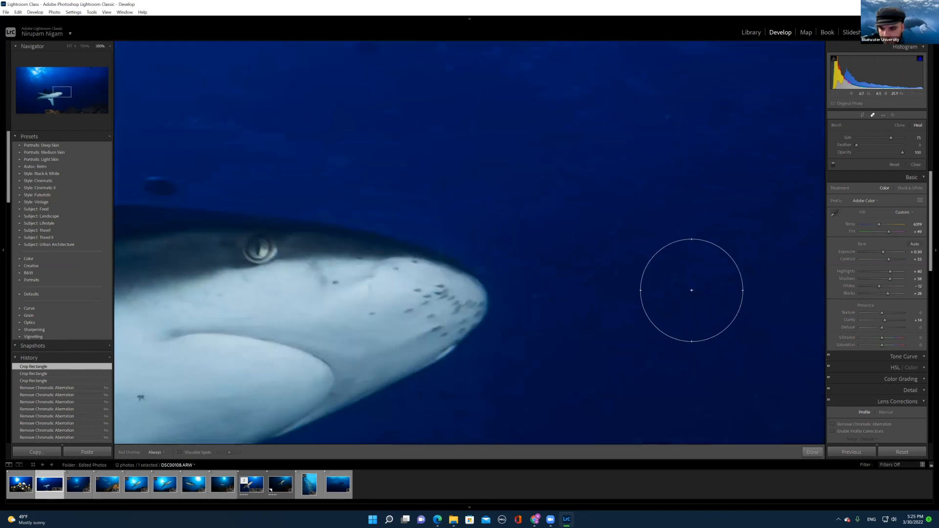
left_click_drag(633, 340, 604, 310)
key("ctrl+z")
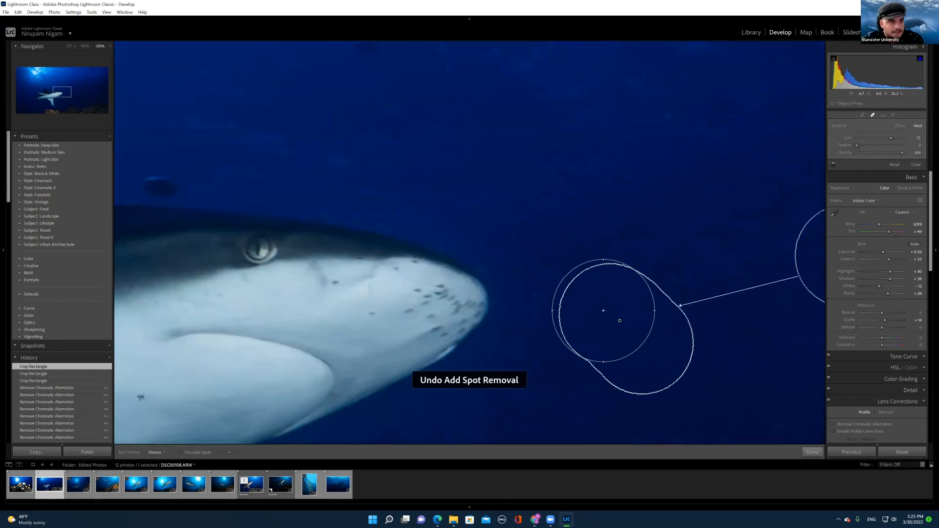
left_click(84, 46)
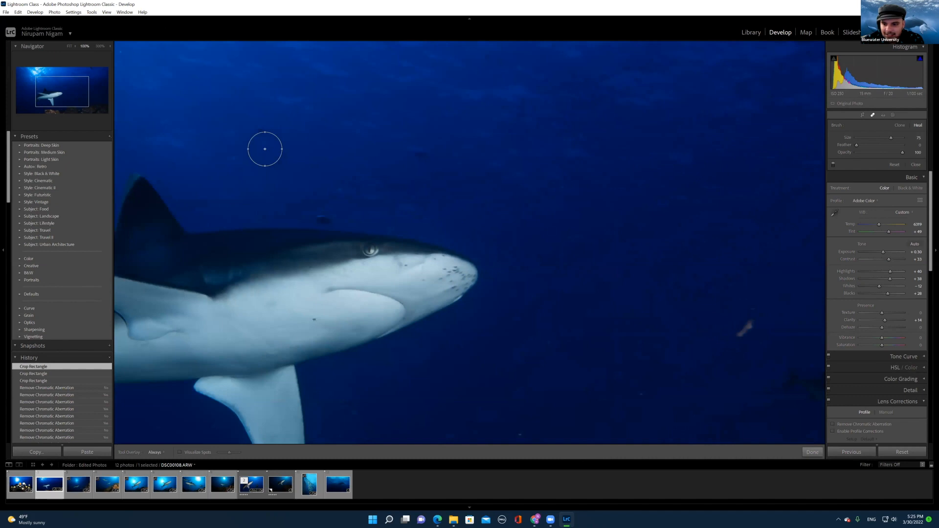
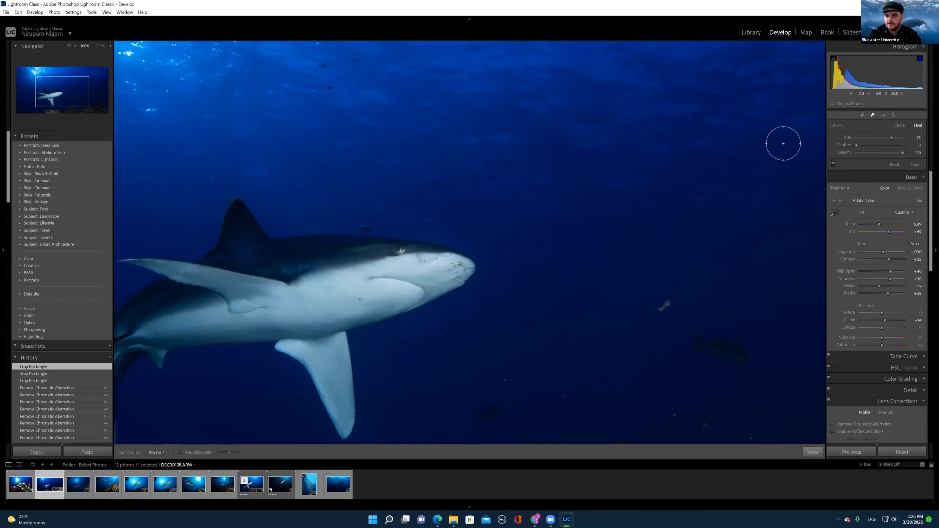
Step: Show the whole second photo with Visualize Spots enabled, and set the healing brush size to 24
left_click(69, 46)
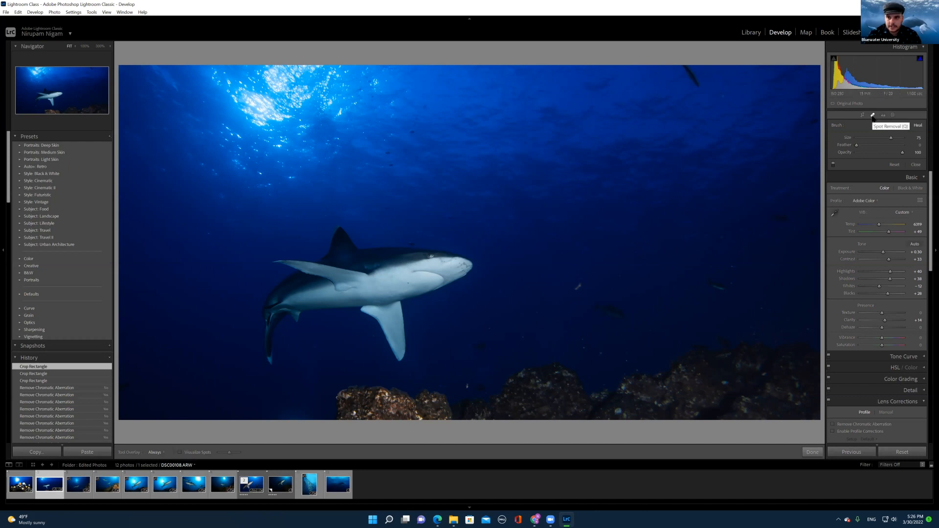
left_click(179, 453)
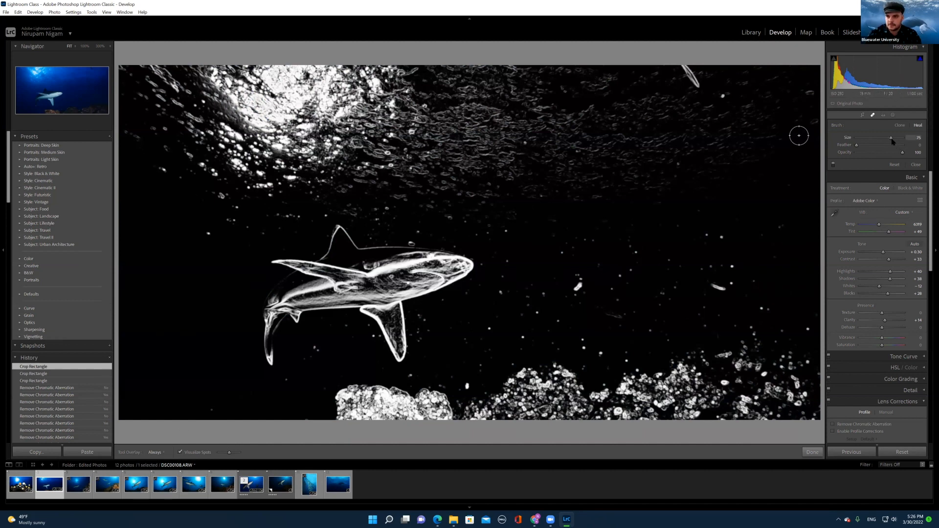
left_click_drag(892, 140, 872, 142)
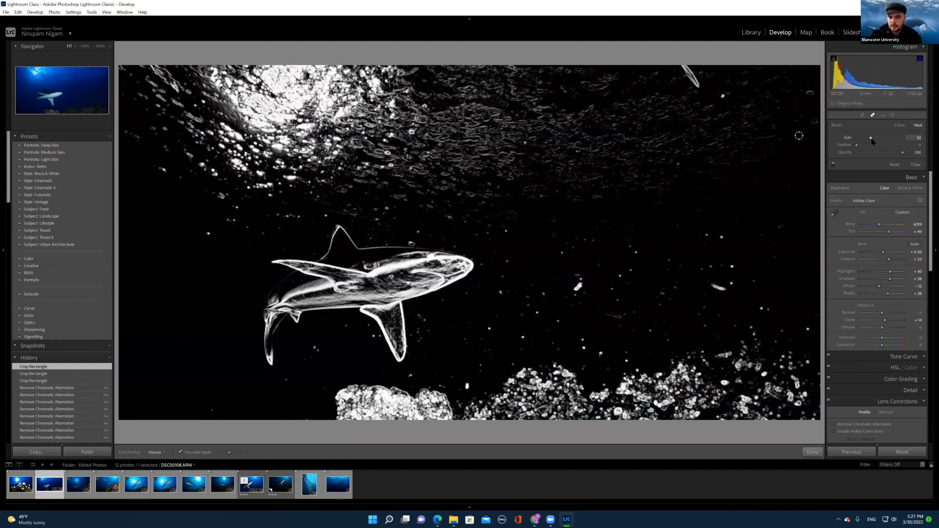
left_click_drag(865, 141, 868, 142)
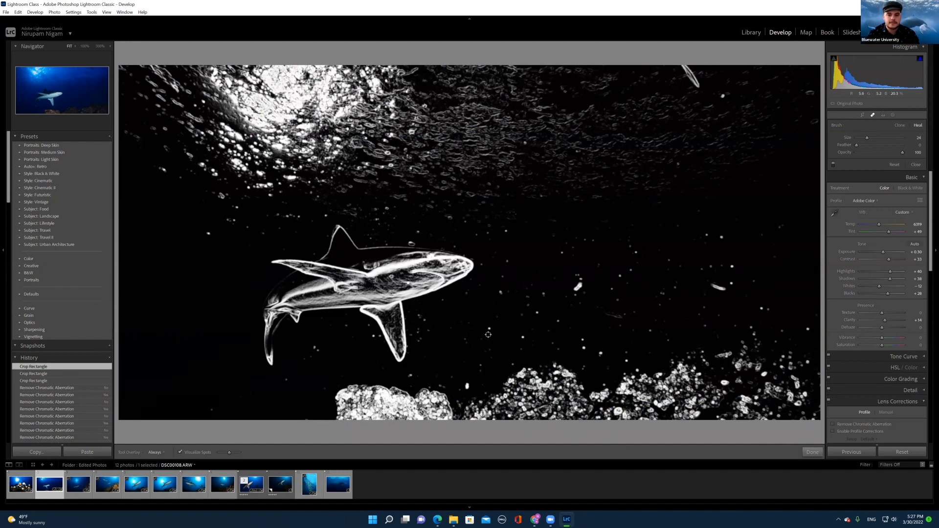
Step: Heal four small specks in the dark water between the shark's snout and the reef
left_click(490, 327)
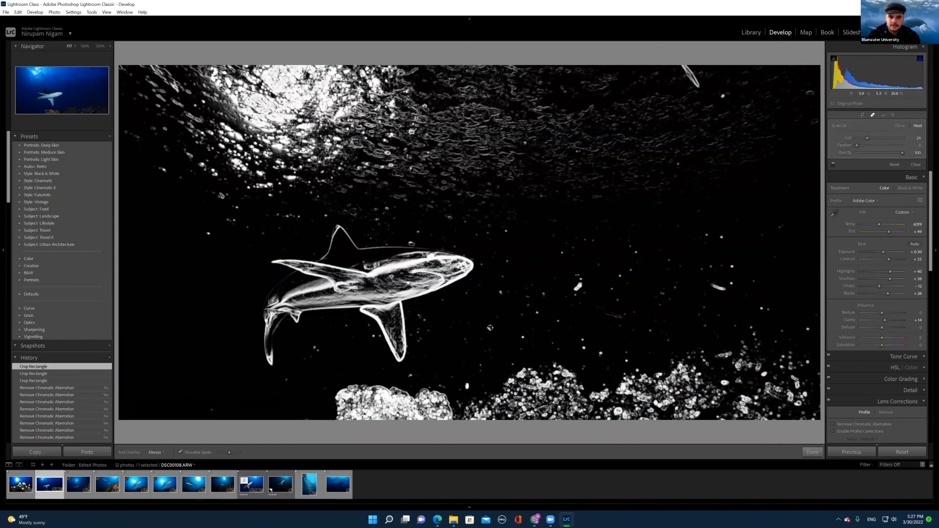
left_click(523, 338)
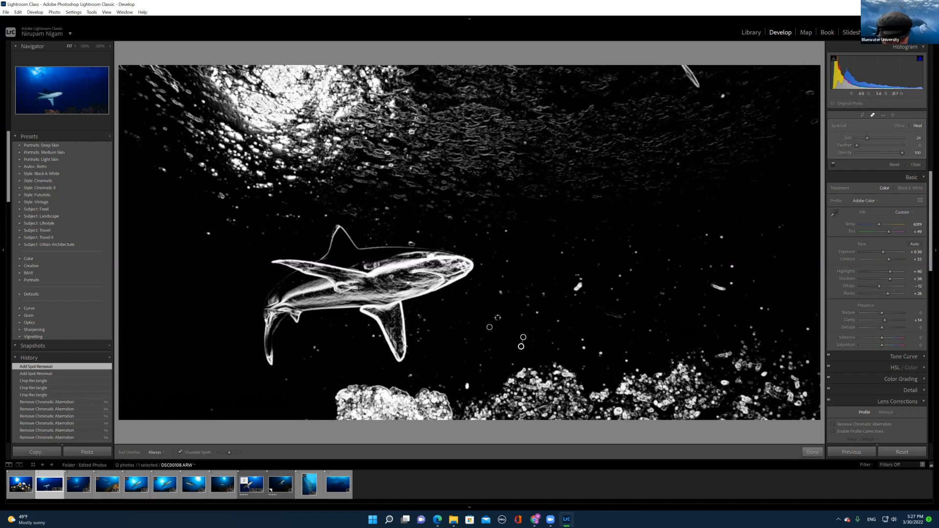
left_click(497, 317)
left_click(512, 365)
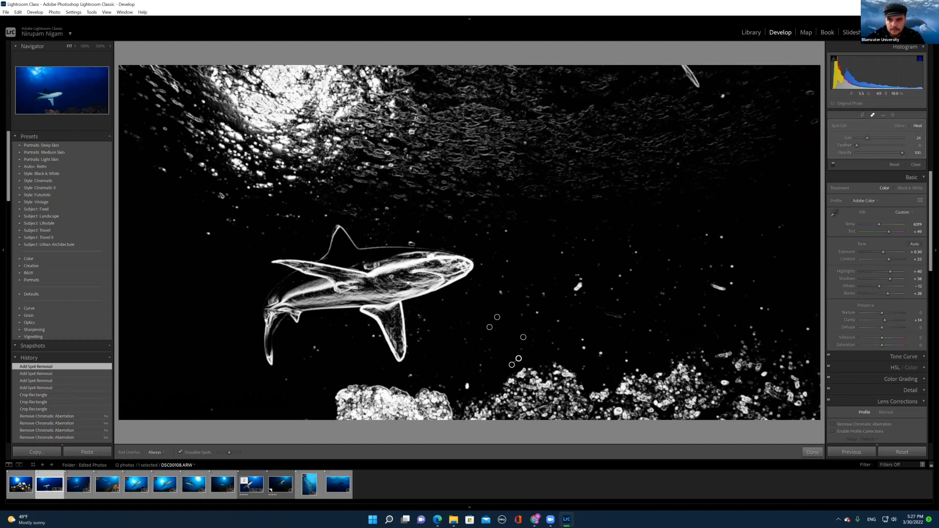
Step: Heal the large bright particle ahead of the shark with a larger brush, sample from the shark's snout, and inspect the finished patch up close
left_click_drag(867, 138, 879, 138)
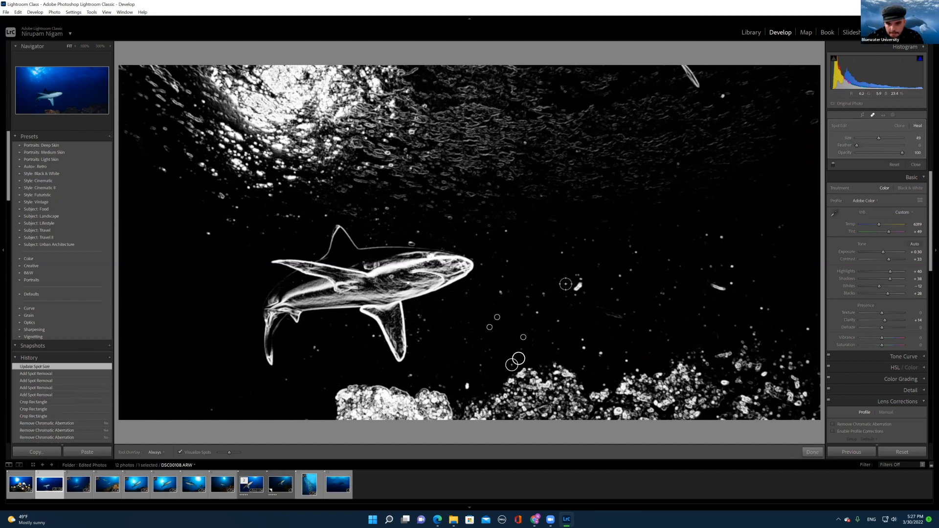
mouse_move(583, 281)
left_mouse_down()
mouse_move(575, 288)
mouse_move(587, 299)
mouse_move(575, 307)
left_mouse_up()
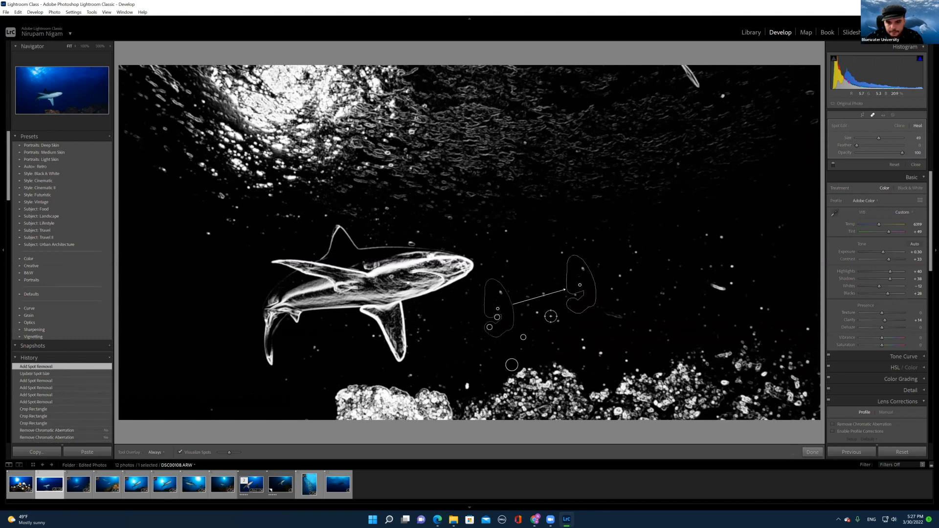
left_click_drag(497, 309, 459, 264)
left_click(813, 452)
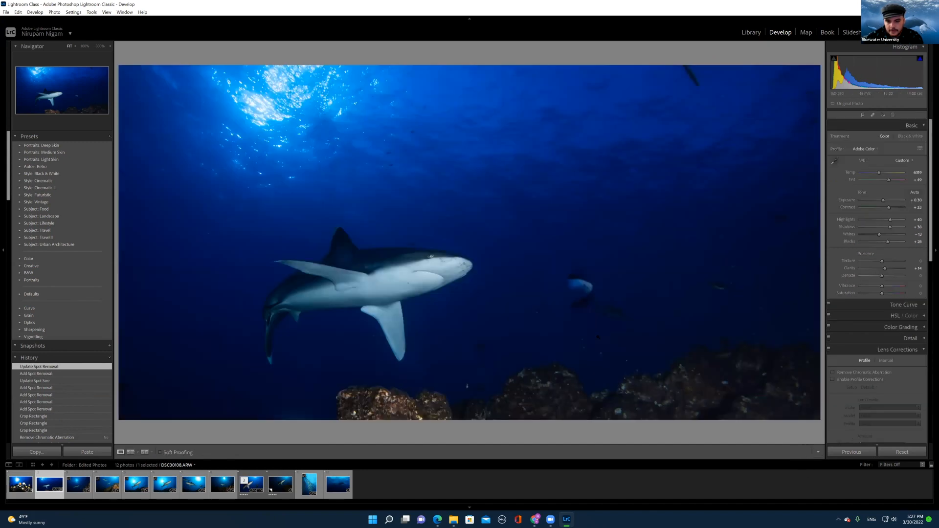
left_click(576, 292)
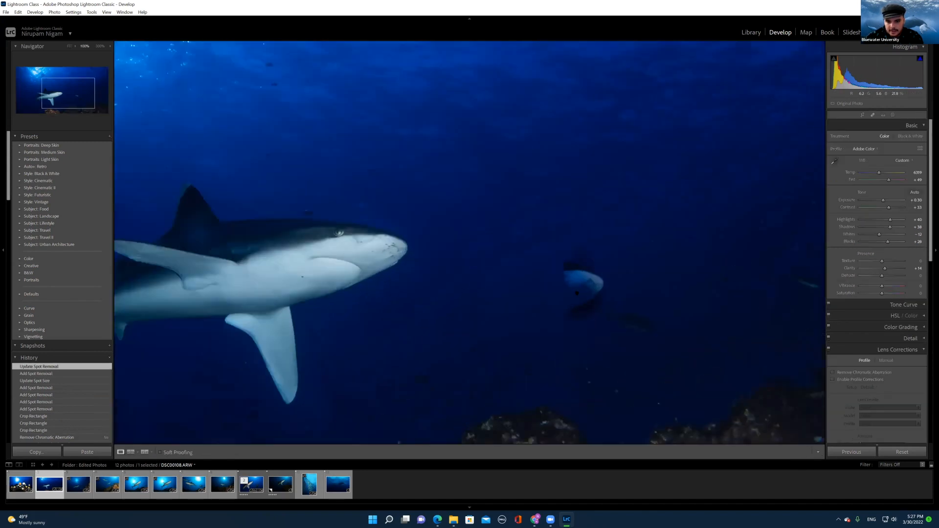
Step: Inspect the large heal patch ahead of the shark, and move its sample source from the snout to open water beside the patch
left_click(577, 293)
left_click(572, 288)
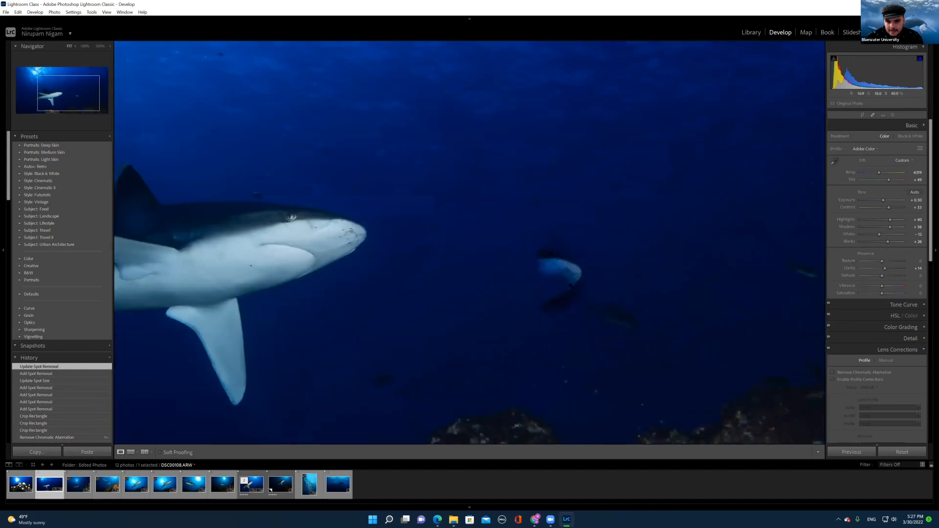
left_click(571, 287)
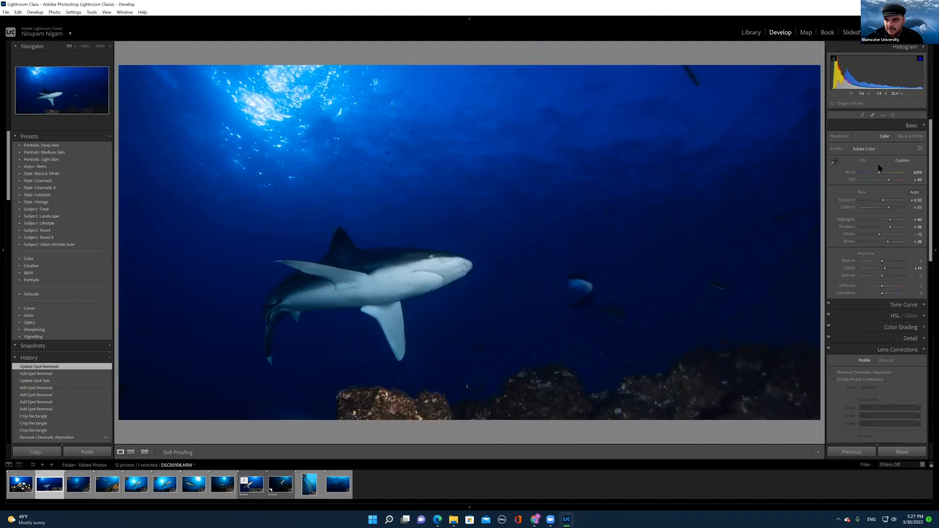
left_click(873, 114)
key("a")
left_click_drag(558, 297, 582, 286)
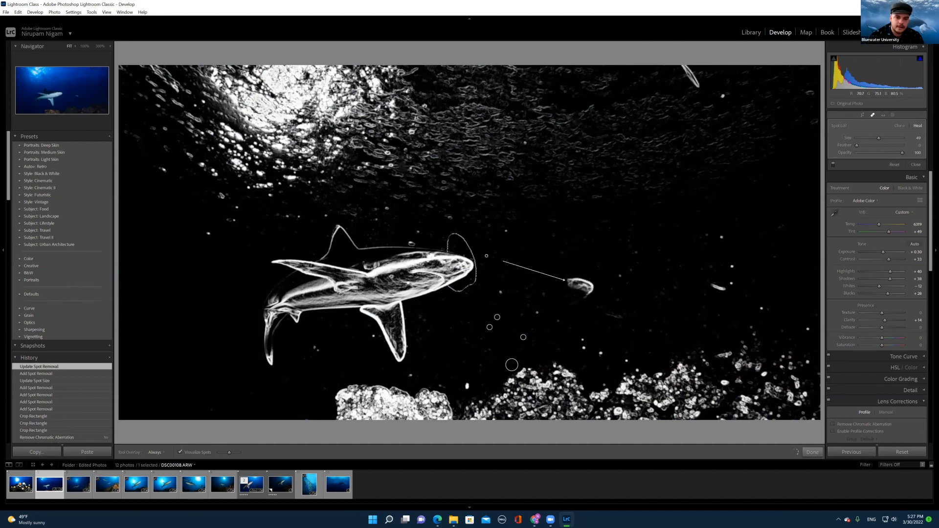
mouse_move(460, 263)
left_mouse_down()
mouse_move(565, 240)
mouse_move(602, 256)
left_mouse_up()
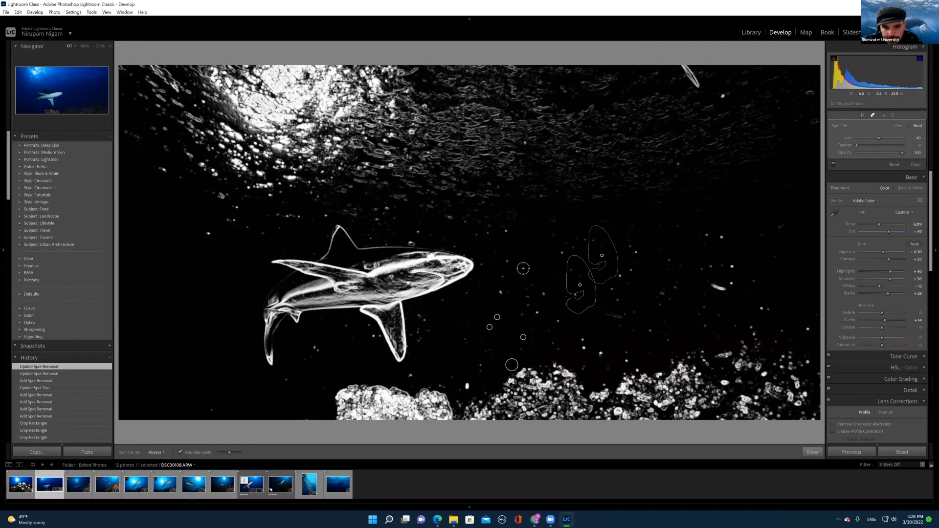
Step: Heal the speck in the dark water just below the shark's tail, finish Spot Removal, and inspect the shark up close
left_click(316, 348)
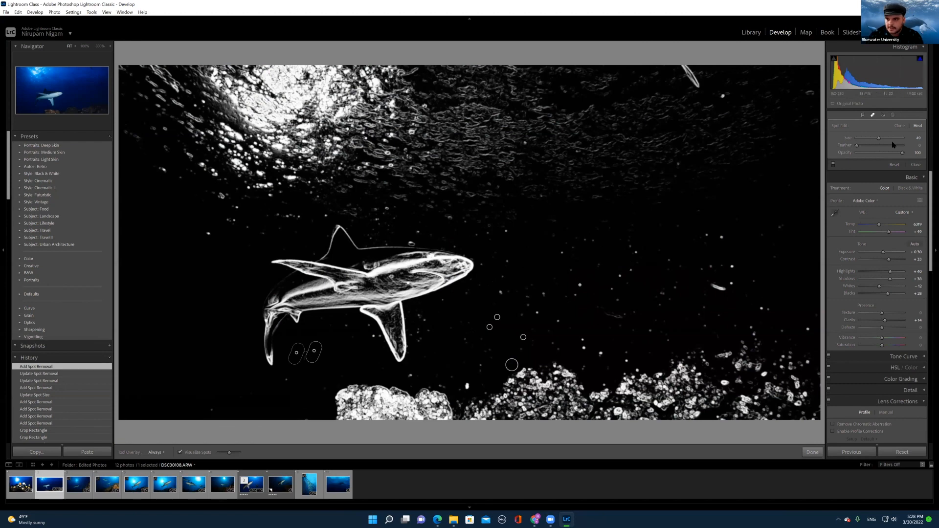
left_click(812, 452)
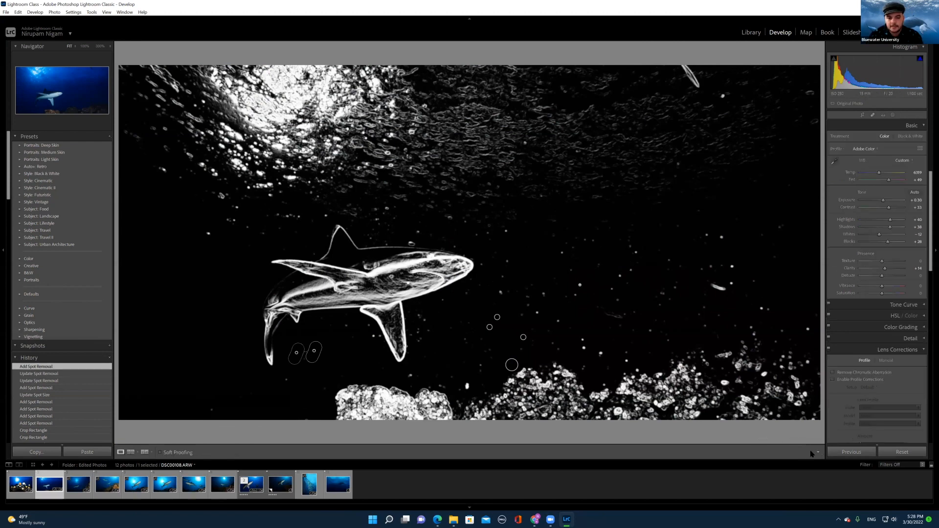
left_click(281, 347)
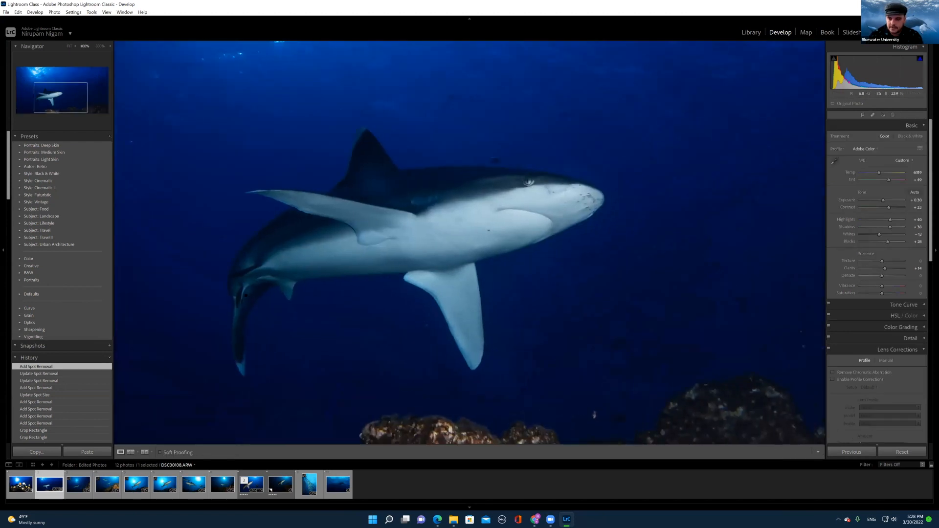
left_click(563, 214)
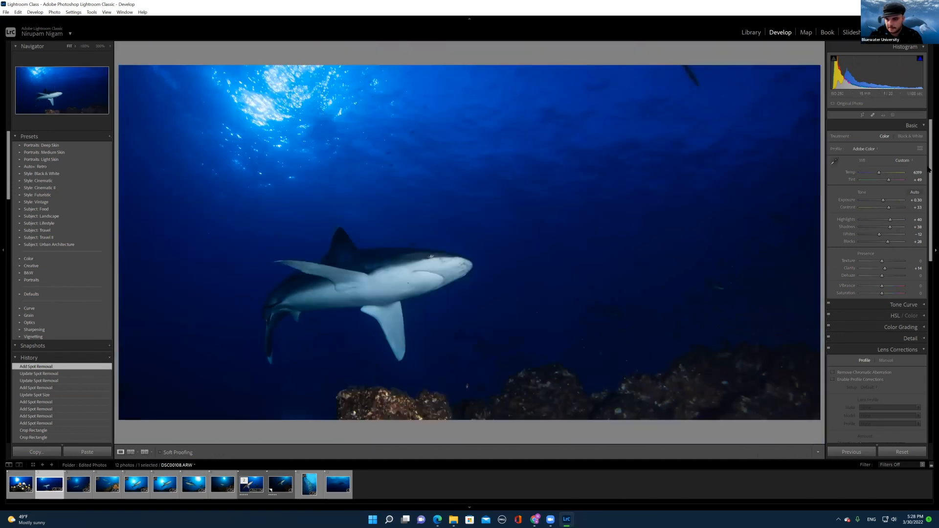
Step: Heal the elongated dark fish at the photo's upper edge with Spot Removal, and finish the edit to check the result
left_click(872, 115)
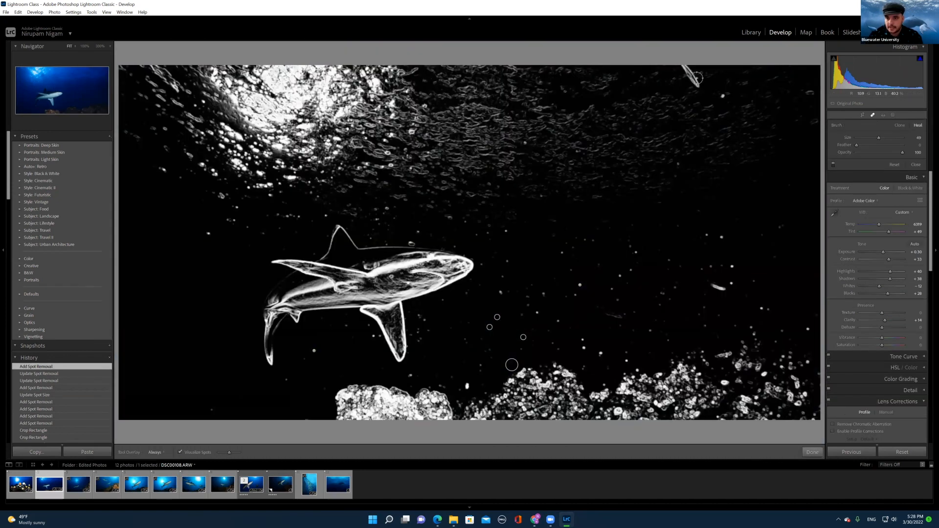
mouse_move(698, 83)
left_mouse_down()
mouse_move(681, 64)
mouse_move(699, 87)
left_mouse_up()
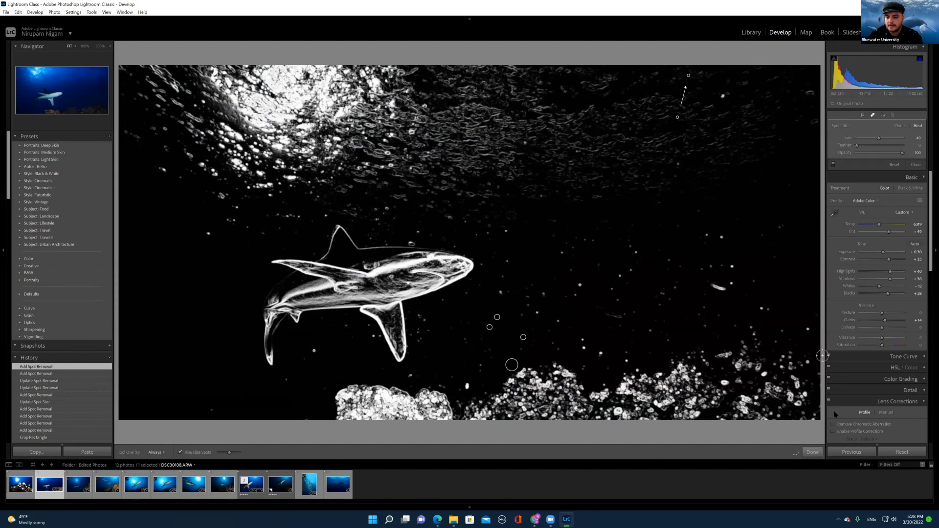
left_click(812, 452)
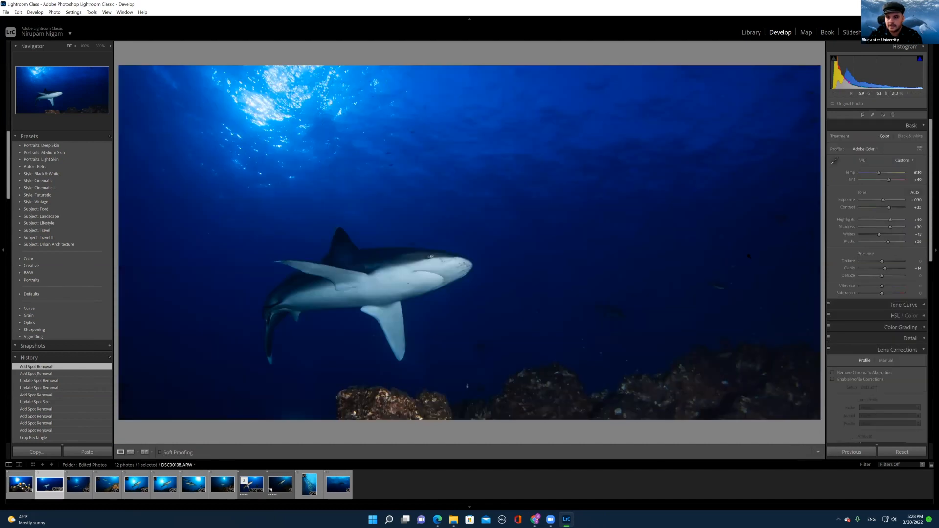
left_click(619, 323)
left_click(579, 287)
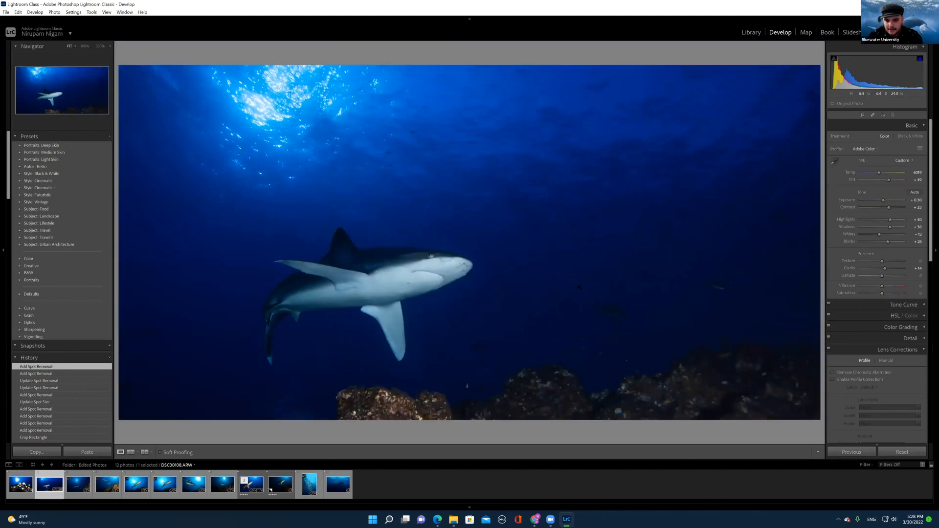
Step: Open the three-shark photo DSC00207.ARW outside Spot Removal, and lower its highlights to -98
left_click(873, 115)
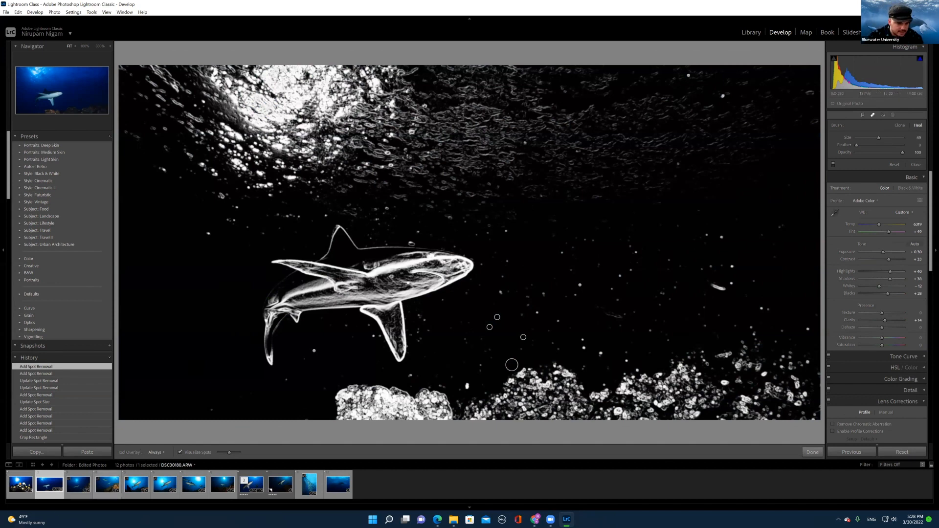
left_click(193, 484)
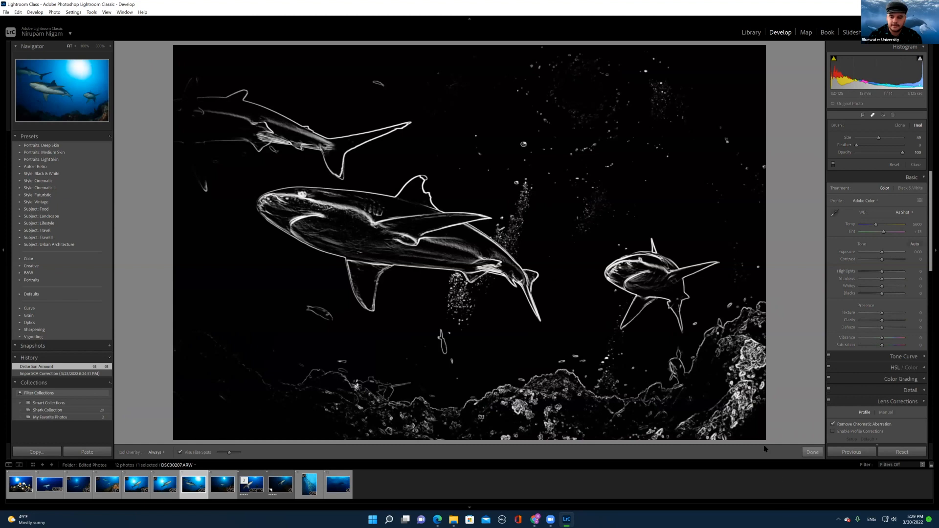
left_click(812, 452)
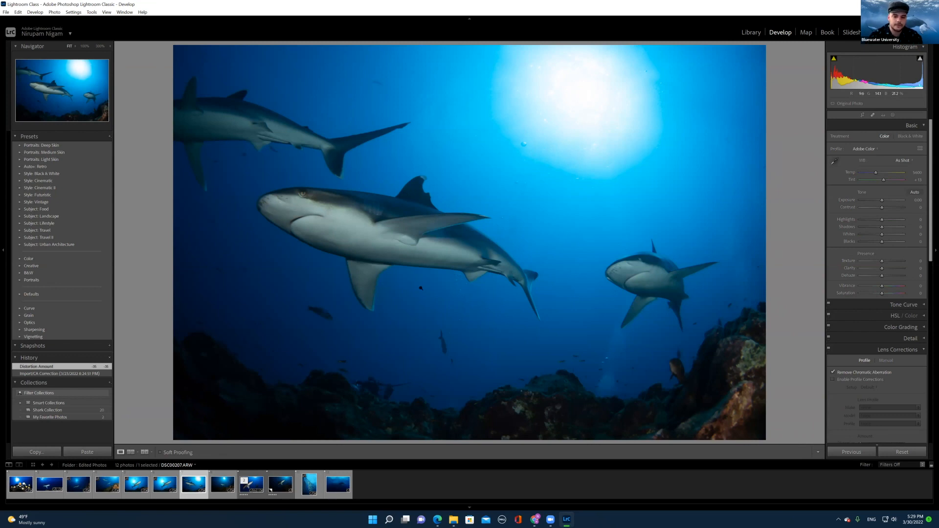
left_click_drag(882, 219, 861, 221)
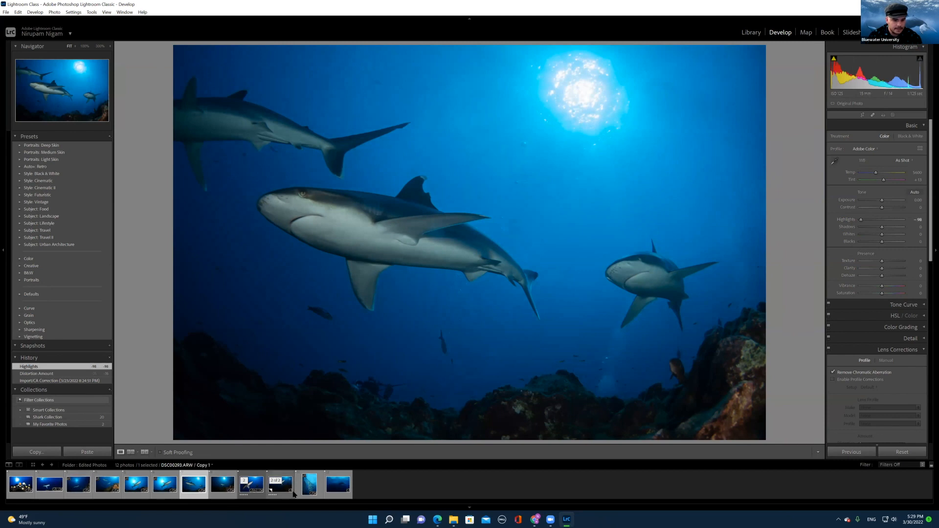
Step: Copy the develop settings from DSC00293.ARW, without spot removal, crop or masking, and paste them onto DSC00207.ARW
left_click(262, 491)
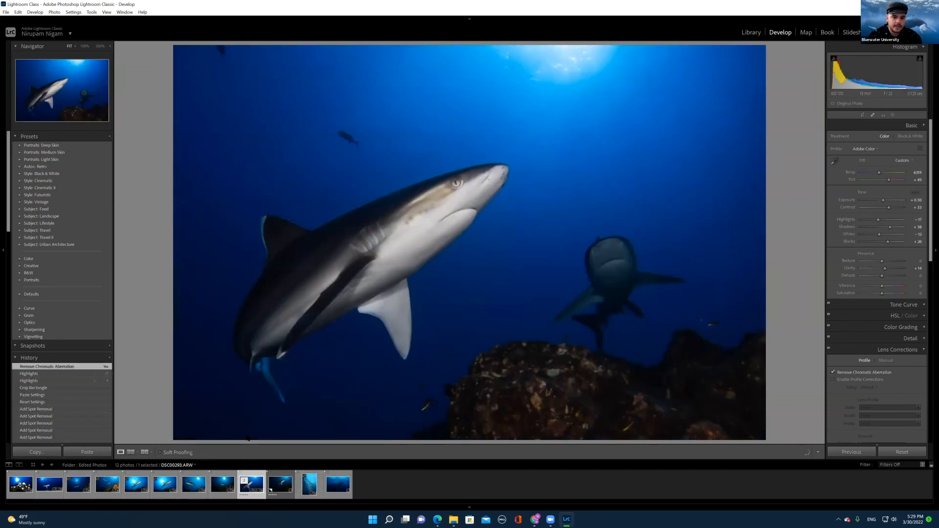
left_click(34, 452)
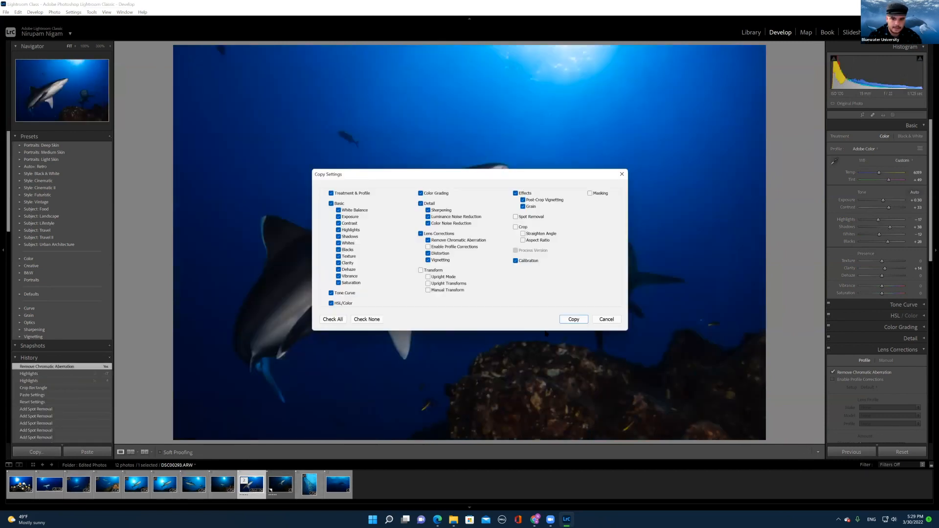
left_click(572, 319)
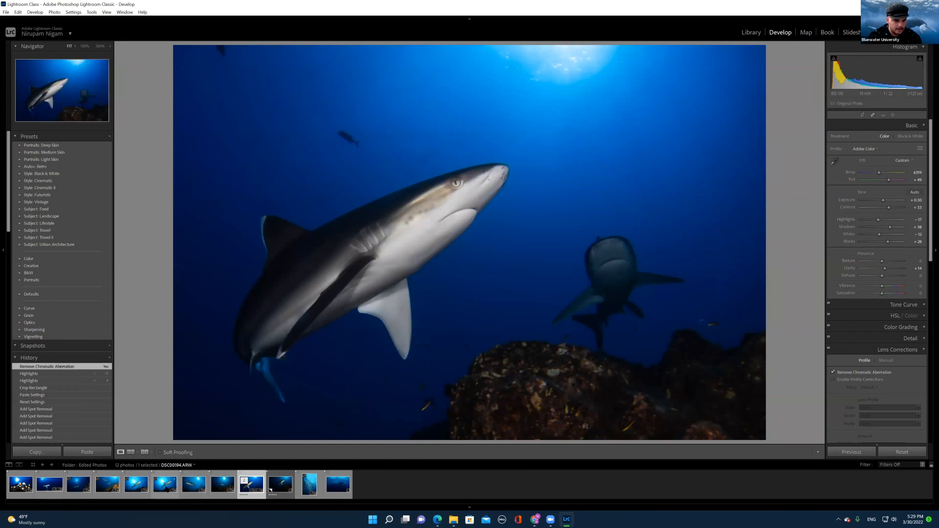
left_click(194, 485)
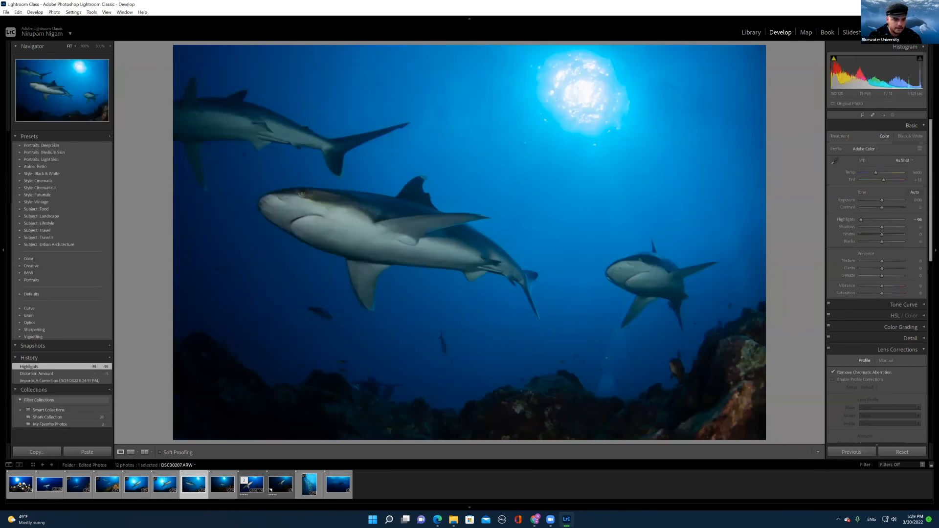
left_click(104, 454)
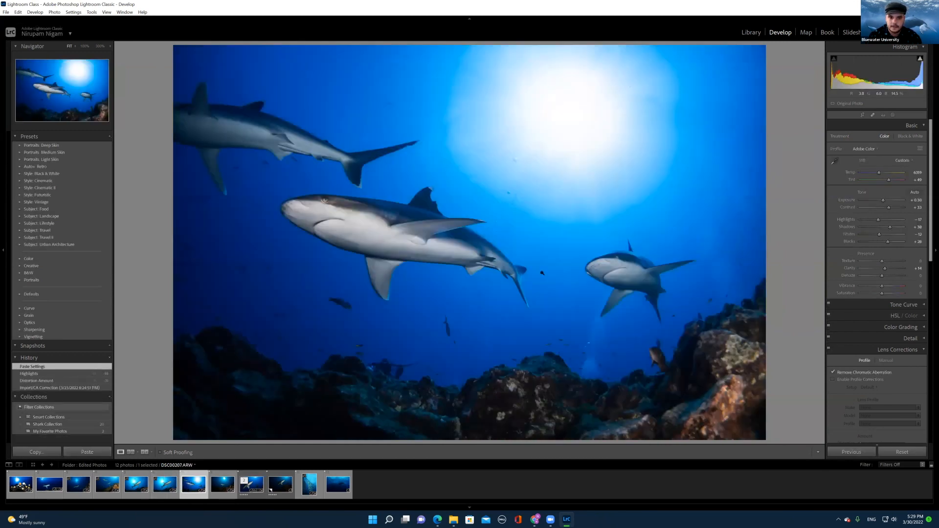
Step: Set the three-shark photo's highlights and whites to -100 and its exposure to -0.26
left_click_drag(869, 220, 846, 237)
left_click_drag(883, 200, 881, 201)
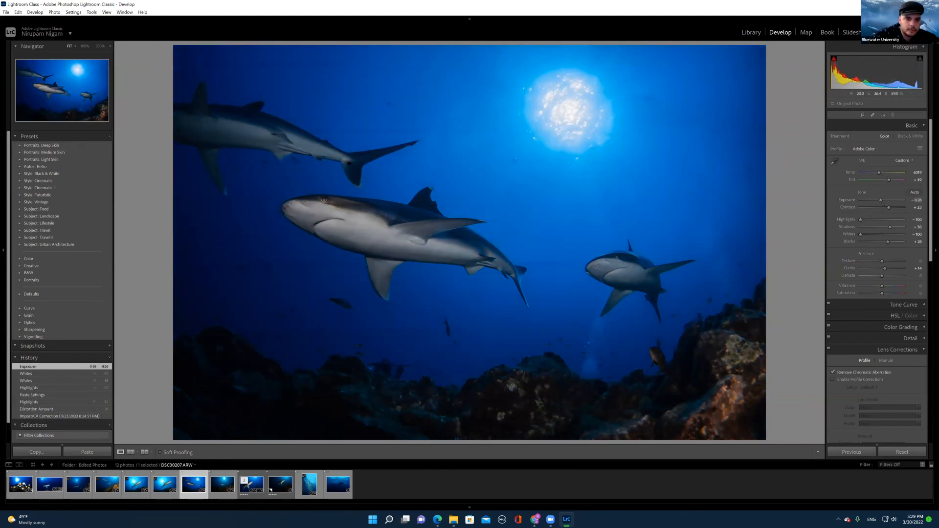
left_click(350, 164)
left_click(350, 164)
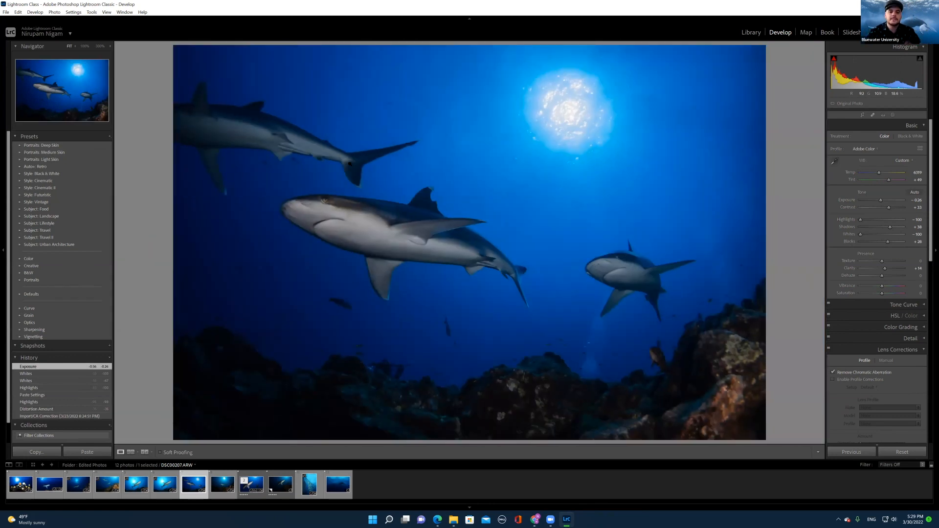
Step: Paint over the entire uppermost shark with a healing brush of size 79, using Visualize Spots, and finish to view the result
left_click(873, 116)
key("a")
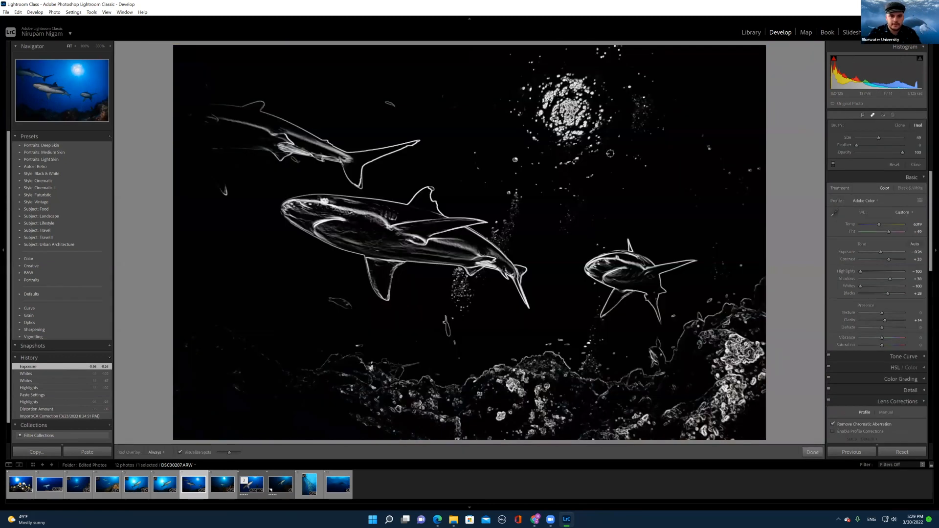
left_click_drag(880, 140, 892, 141)
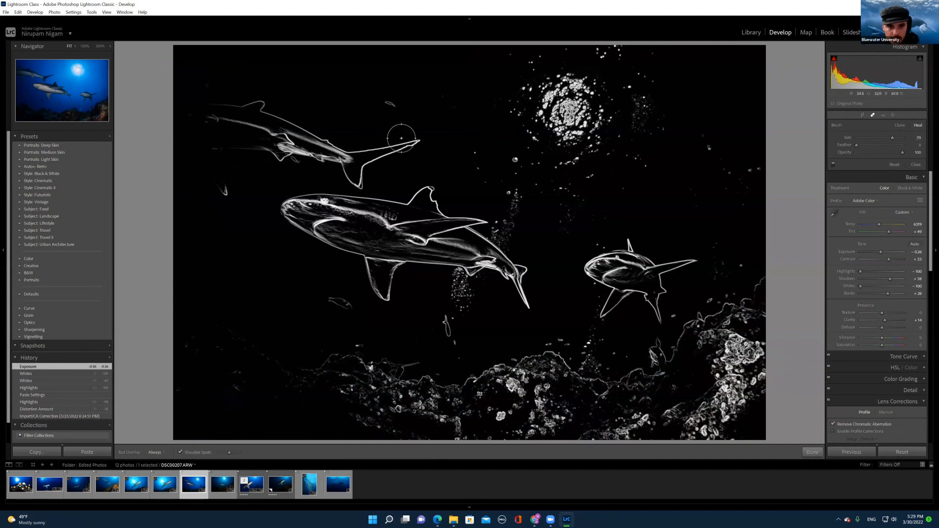
mouse_move(413, 141)
left_mouse_down()
mouse_move(382, 151)
mouse_move(360, 177)
mouse_move(360, 161)
mouse_move(299, 146)
mouse_move(280, 152)
mouse_move(306, 139)
mouse_move(247, 108)
mouse_move(197, 100)
mouse_move(202, 93)
mouse_move(194, 136)
mouse_move(222, 188)
mouse_move(199, 147)
mouse_move(233, 149)
mouse_move(258, 137)
mouse_move(253, 128)
mouse_move(206, 123)
left_mouse_up()
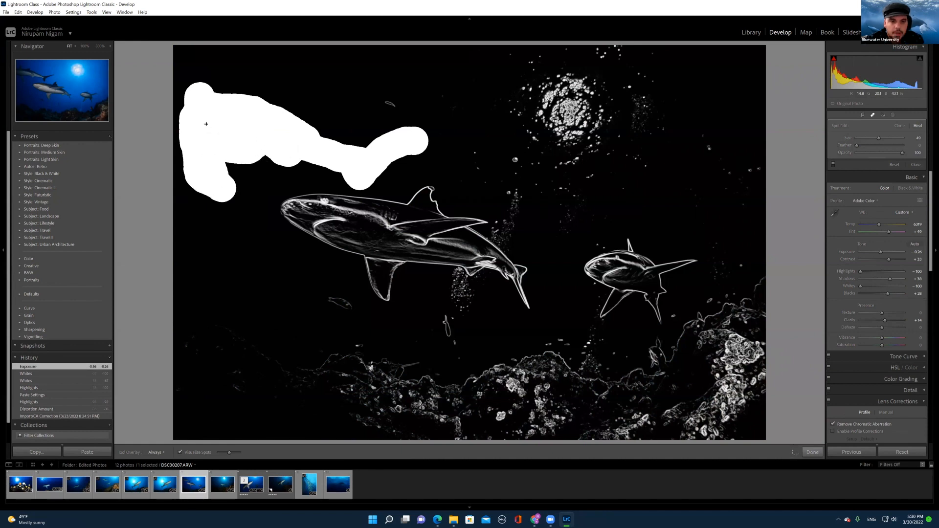
left_click_drag(207, 127, 205, 126)
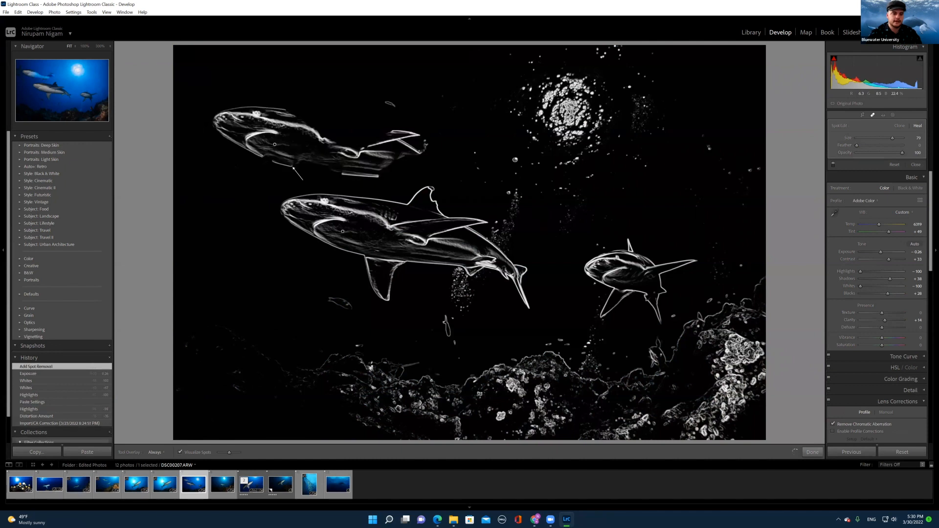
left_click(812, 452)
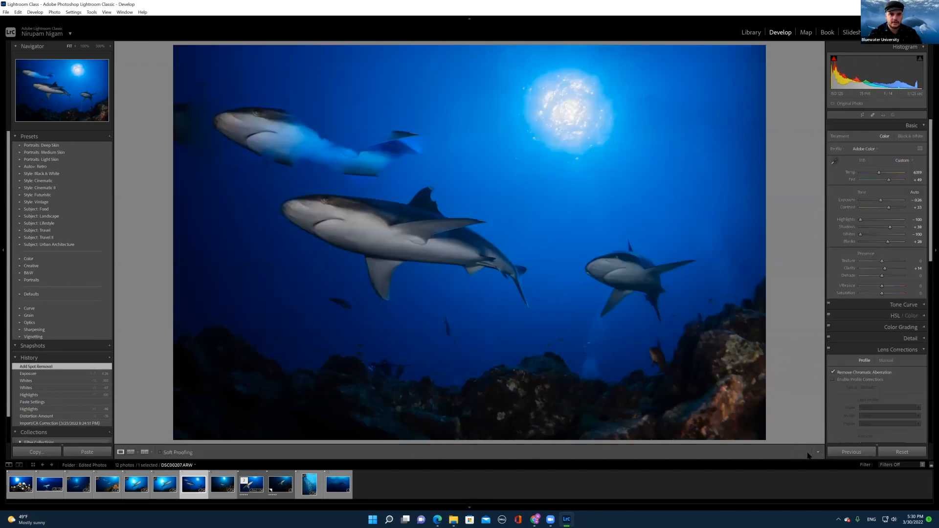
Step: Move the uppermost shark's heal source to the open water above it, finish Spot Removal, and inspect the remaining traces up close
left_click(872, 115)
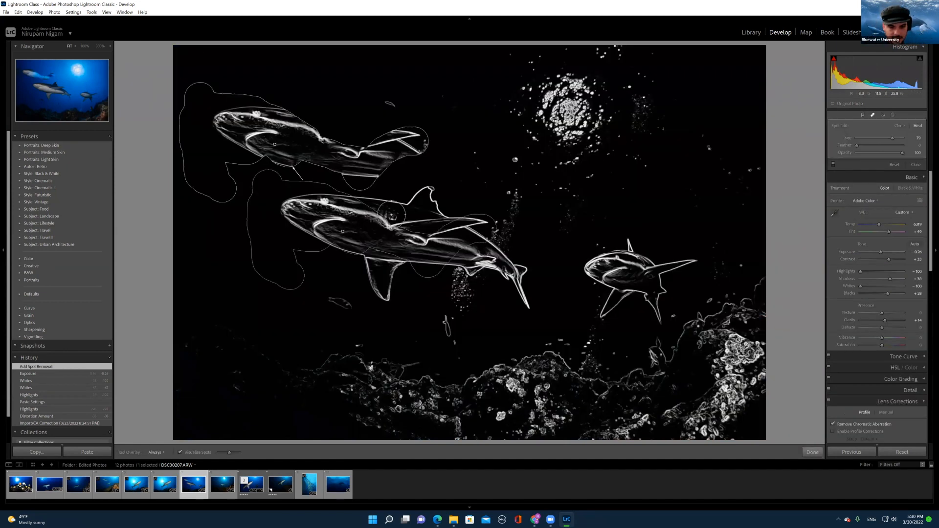
left_click(349, 220)
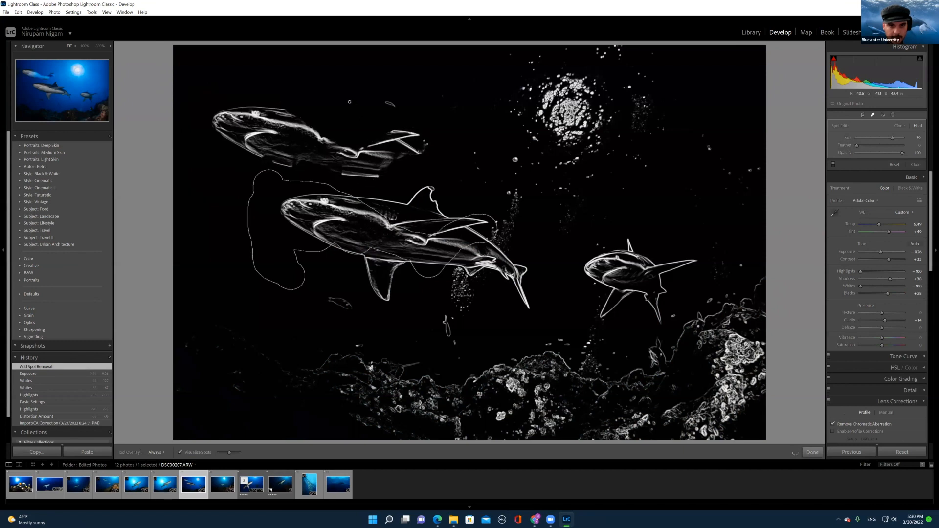
left_click_drag(299, 201, 305, 76)
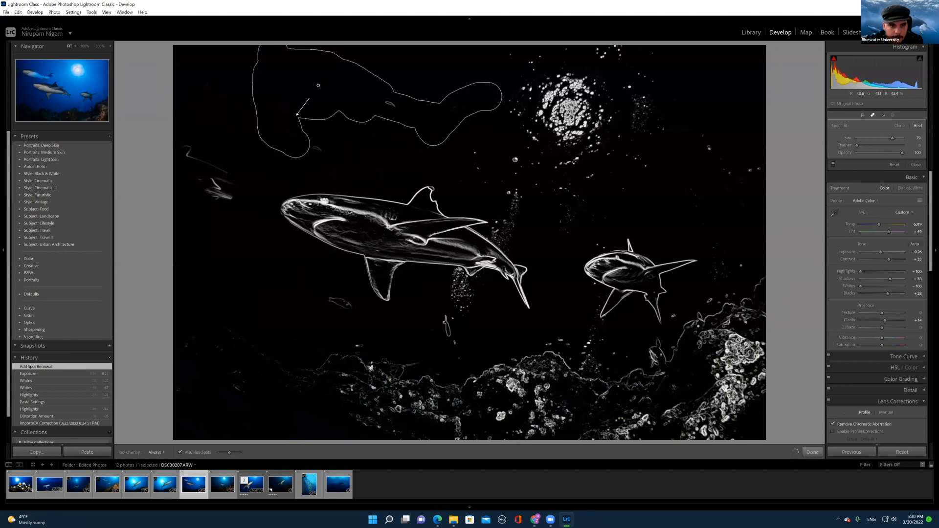
left_click_drag(305, 76, 251, 52)
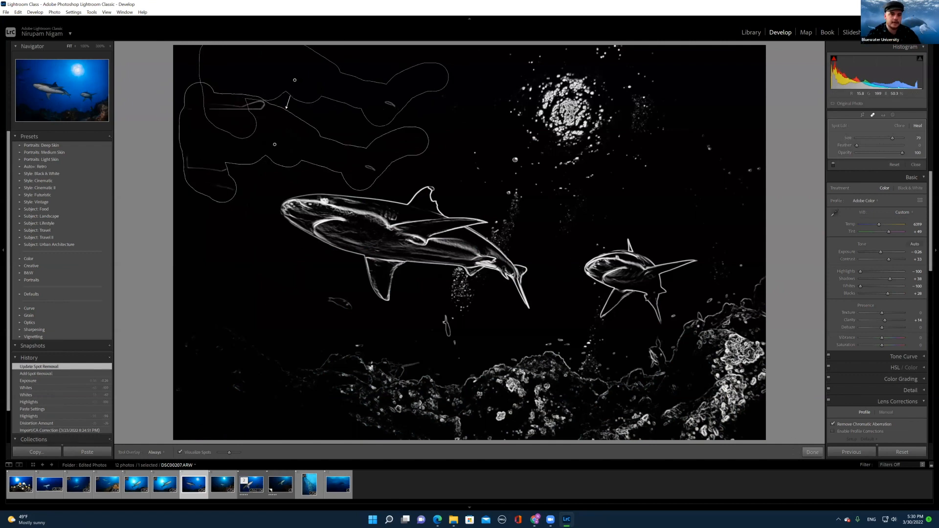
left_click_drag(295, 79, 313, 89)
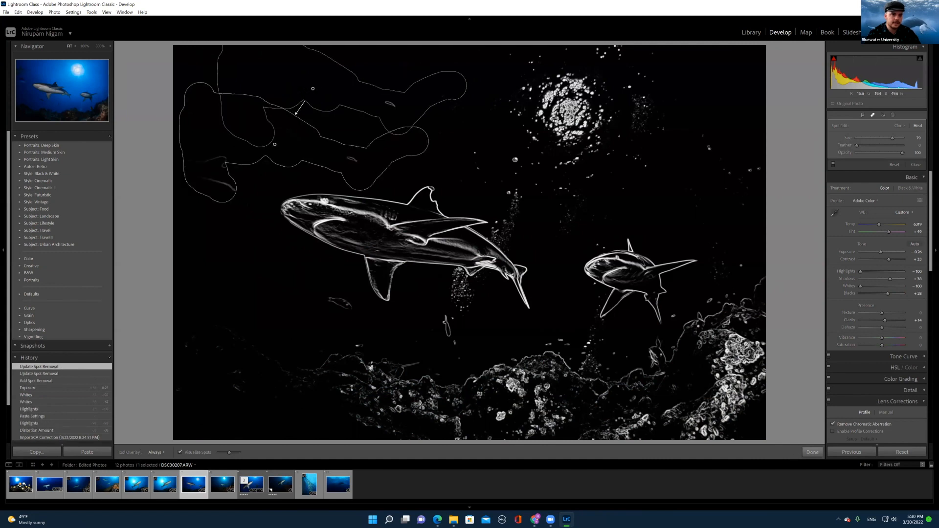
left_click(813, 452)
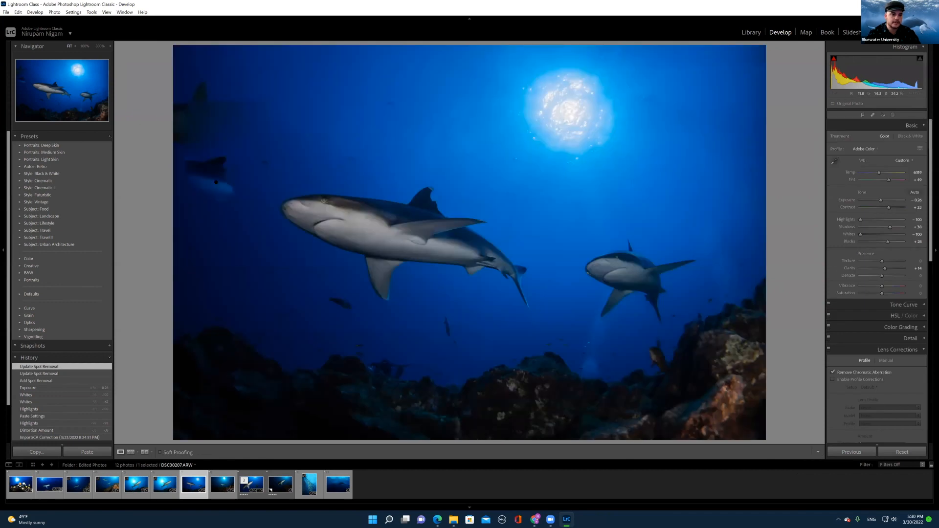
left_click(216, 185)
left_click_drag(215, 135, 350, 330)
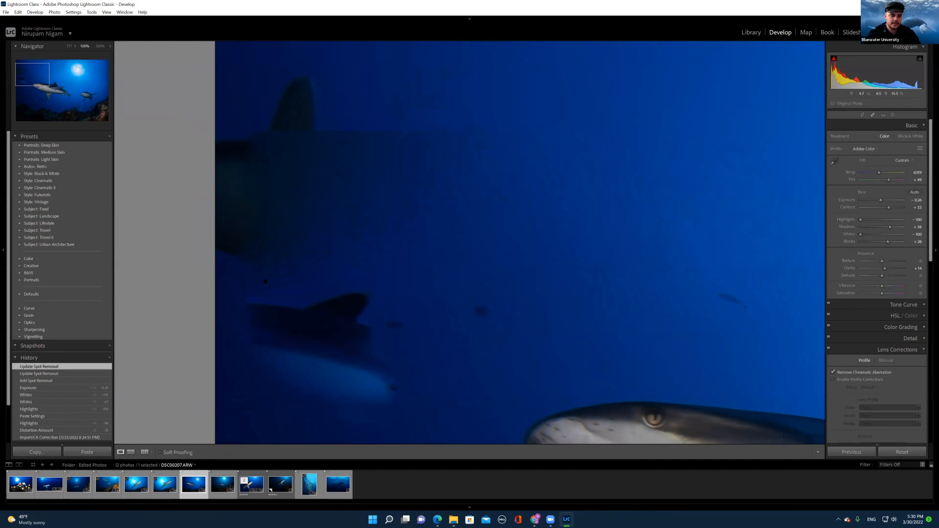
Step: Heal the shark remnants along the photo's upper-left edge, sampling the open water beside them, then finish and inspect the area up close
left_click(269, 206)
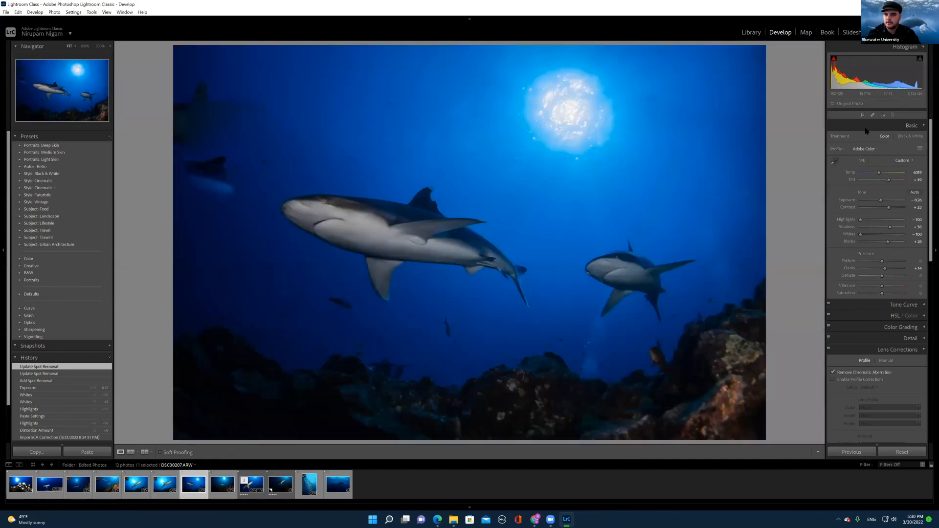
left_click(873, 115)
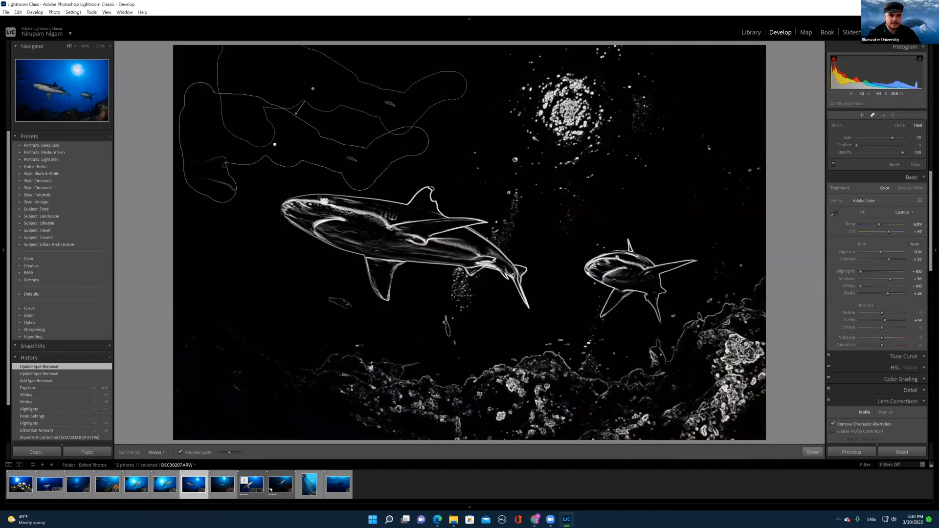
mouse_move(236, 202)
left_mouse_down()
mouse_move(215, 149)
mouse_move(196, 200)
mouse_move(184, 140)
mouse_move(181, 186)
mouse_move(198, 81)
mouse_move(215, 93)
mouse_move(209, 100)
left_mouse_up()
mouse_move(339, 310)
left_mouse_down()
mouse_move(313, 115)
mouse_move(289, 119)
left_mouse_up()
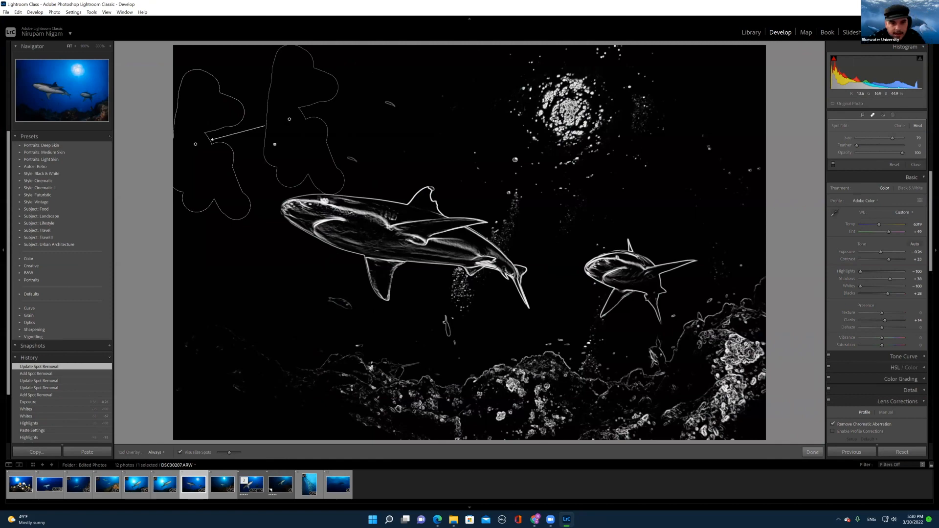
left_click(812, 452)
left_click(150, 144)
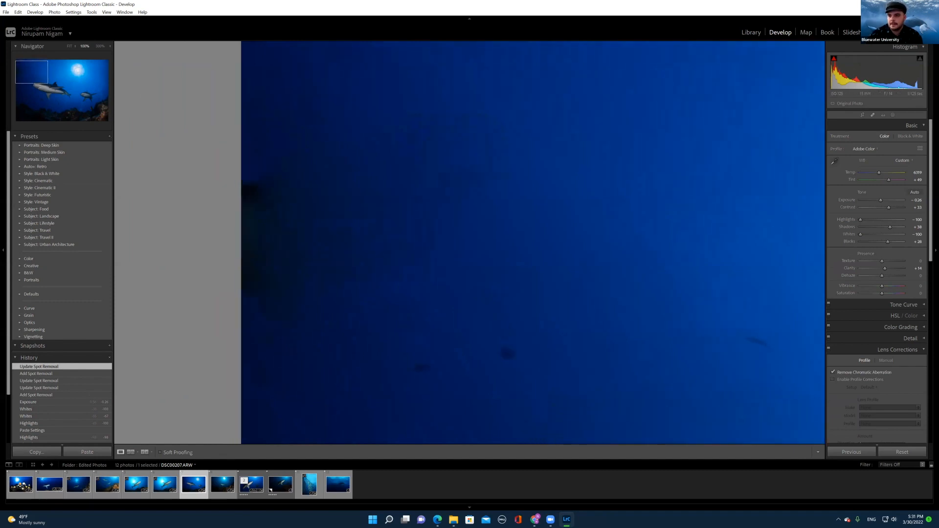
Step: With Visualize Spots off, clone clean water over the dark remnant at the photo's left edge and the uneven patch beside it
left_click(873, 115)
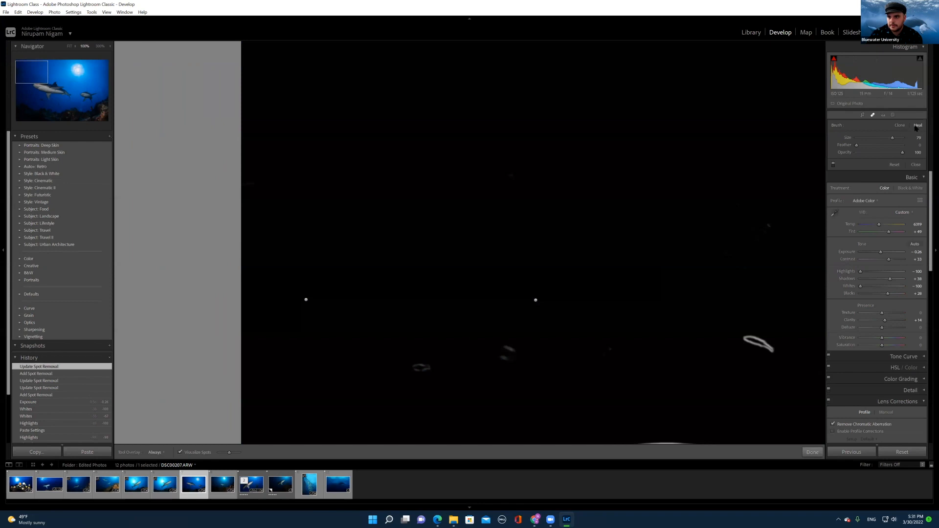
left_click(180, 452)
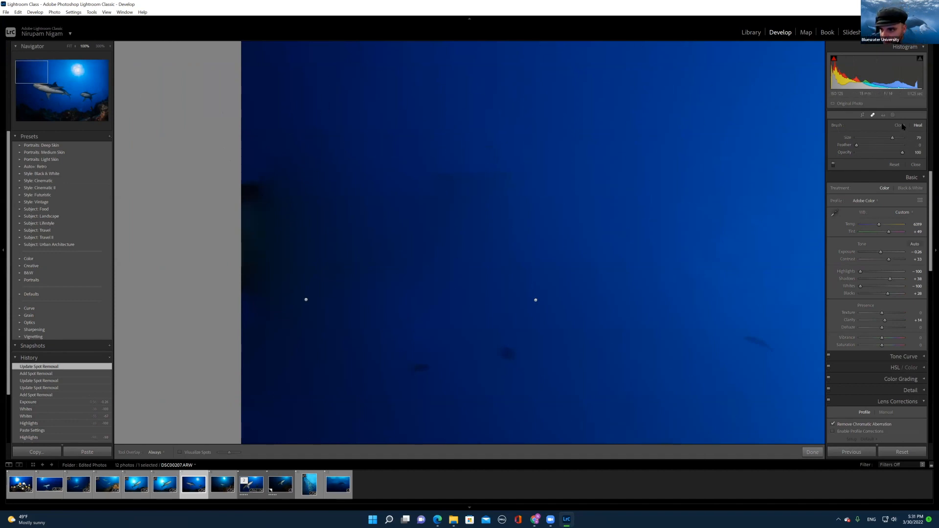
mouse_move(252, 172)
left_mouse_down()
mouse_move(259, 269)
mouse_move(271, 172)
left_mouse_up()
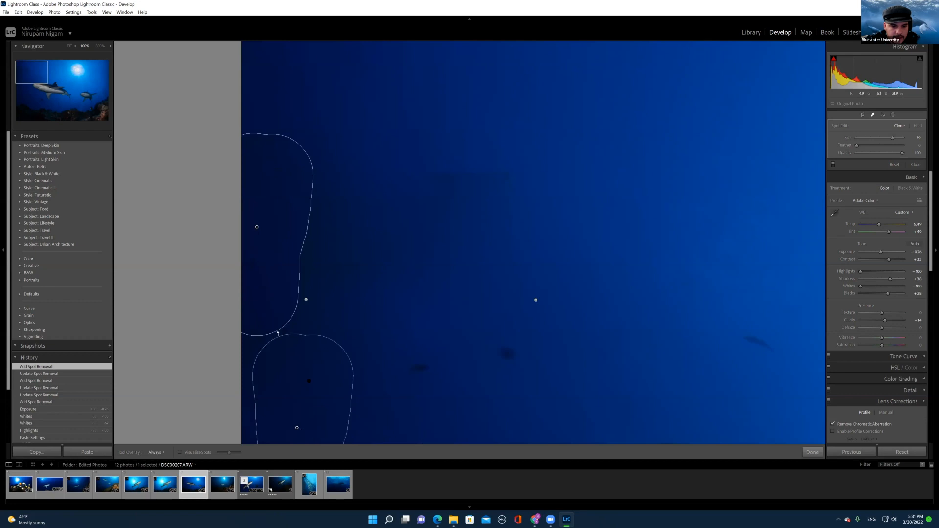
left_click_drag(278, 333, 422, 254)
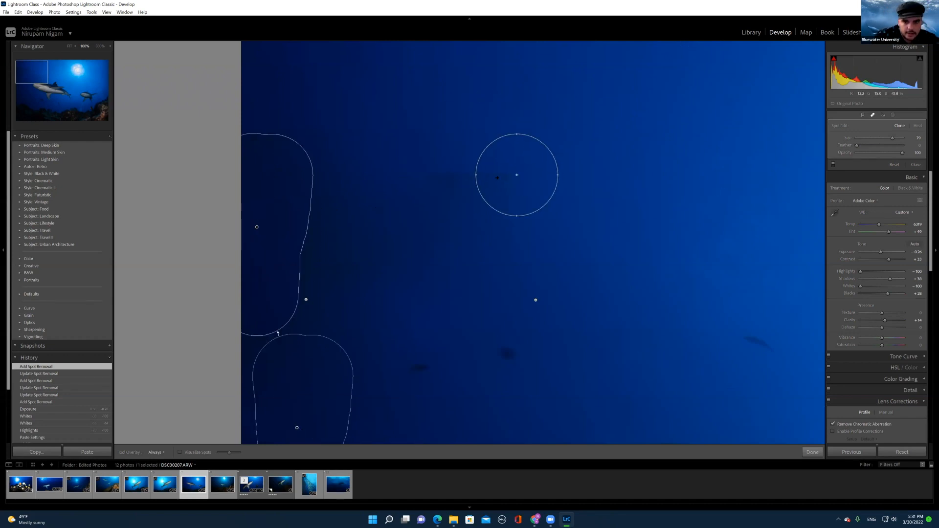
mouse_move(516, 173)
left_mouse_down()
mouse_move(374, 198)
mouse_move(316, 252)
mouse_move(313, 266)
left_mouse_up()
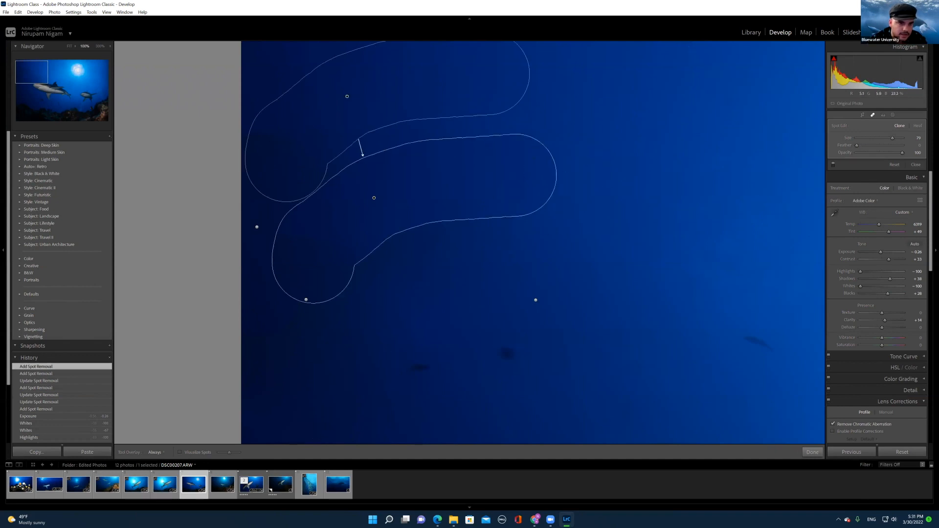
Step: Try one more clone stroke, delete it, heal across the uneven upper-left water with a broad stroke, and finish to view the whole photo
mouse_move(257, 111)
left_mouse_down()
mouse_move(291, 240)
mouse_move(304, 255)
left_mouse_up()
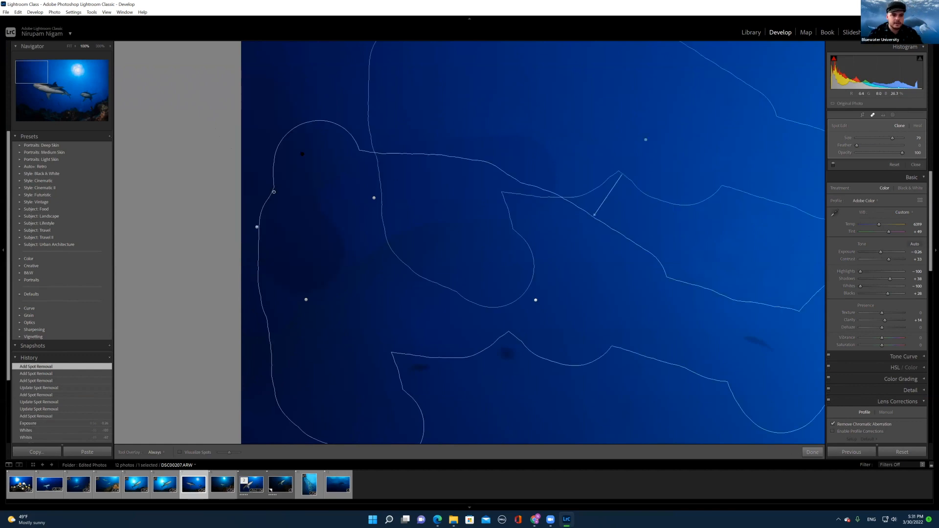
key("Delete")
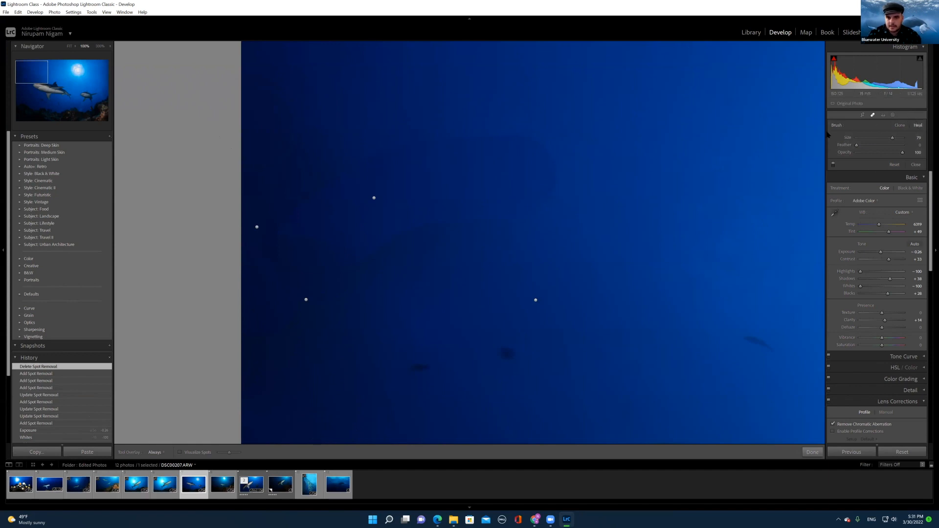
mouse_move(549, 145)
left_mouse_down()
mouse_move(516, 180)
mouse_move(391, 173)
mouse_move(334, 148)
mouse_move(256, 163)
mouse_move(264, 373)
mouse_move(270, 228)
mouse_move(282, 200)
mouse_move(404, 198)
mouse_move(305, 260)
mouse_move(302, 273)
mouse_move(522, 208)
mouse_move(305, 270)
mouse_move(281, 314)
left_mouse_up()
key("shift+t")
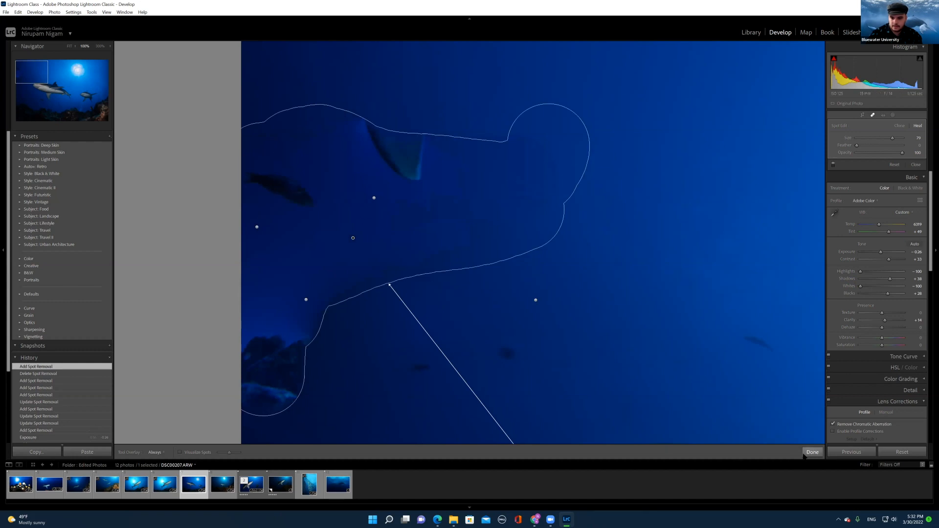
left_click(812, 452)
left_click(729, 123)
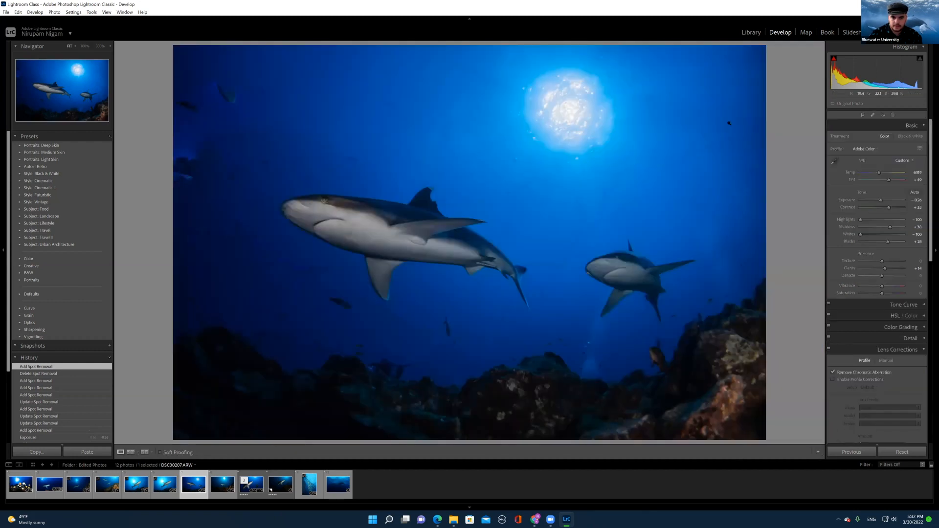
Step: Reopen Spot Removal and move the broad heal stroke's source to the open water above the large shark
left_click(873, 116)
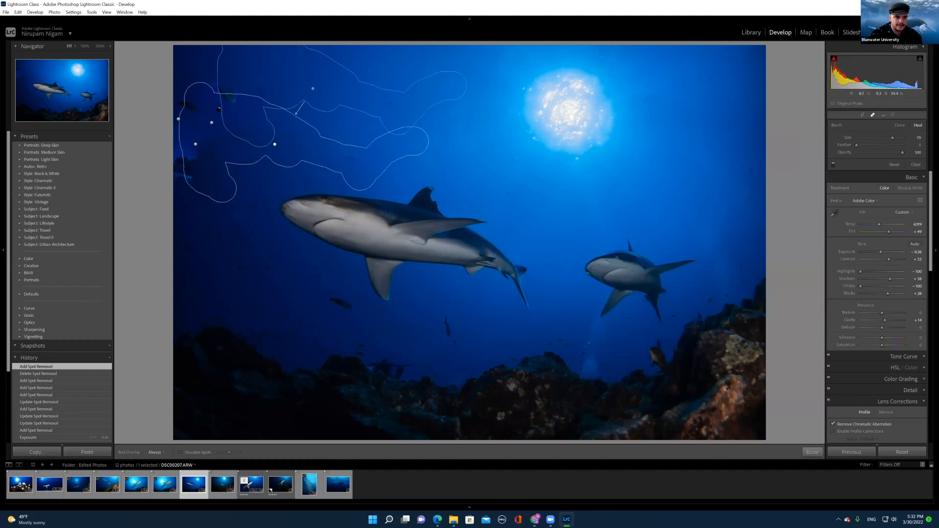
left_click(211, 123)
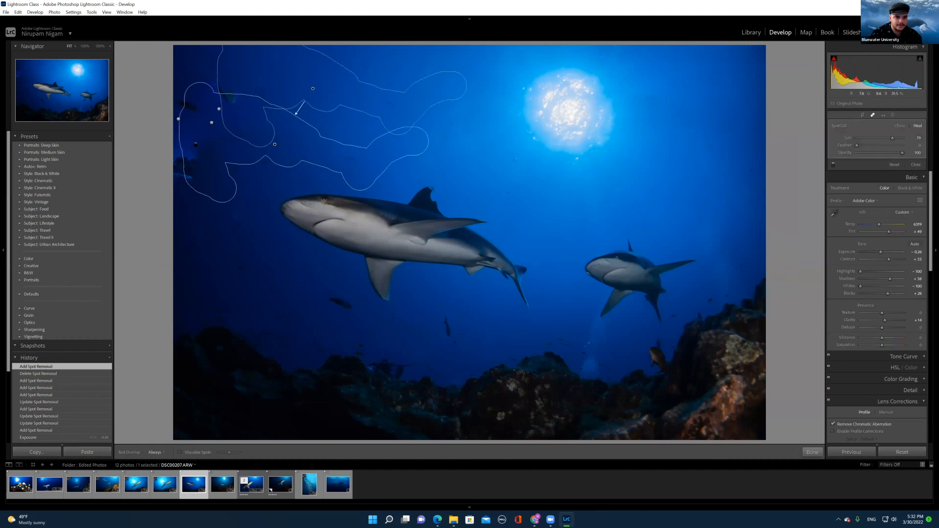
left_click(173, 116)
left_click(193, 189)
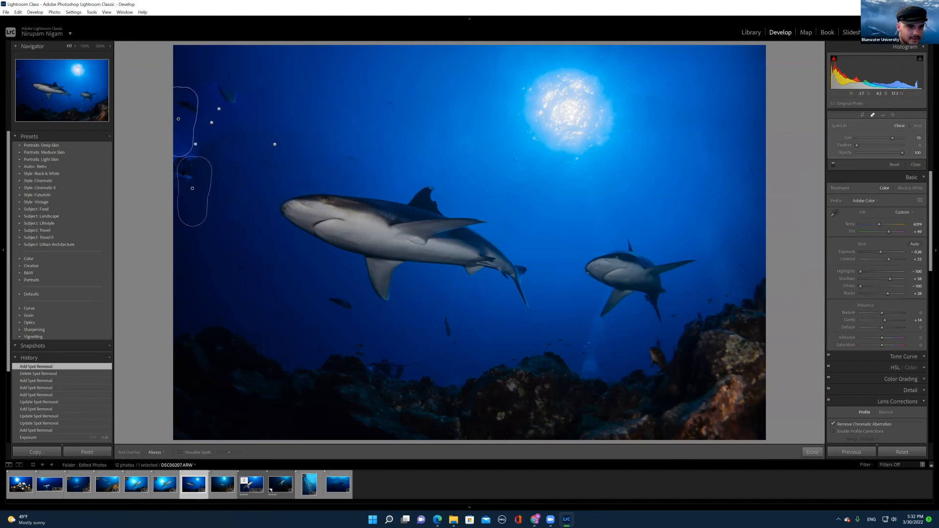
left_click_drag(198, 215, 203, 232)
left_click_drag(184, 164, 276, 96)
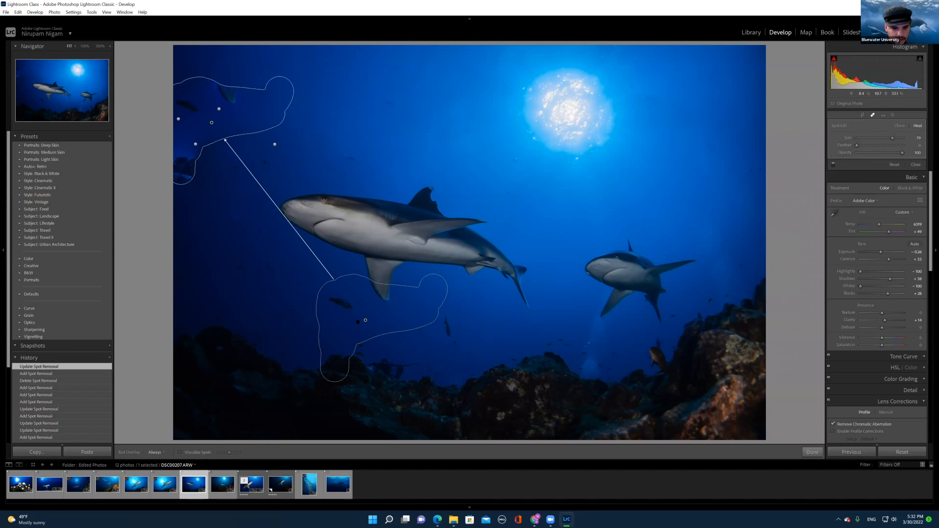
mouse_move(365, 320)
left_mouse_down()
mouse_move(324, 110)
mouse_move(195, 98)
mouse_move(220, 217)
mouse_move(244, 212)
left_mouse_up()
key("ctrl+z")
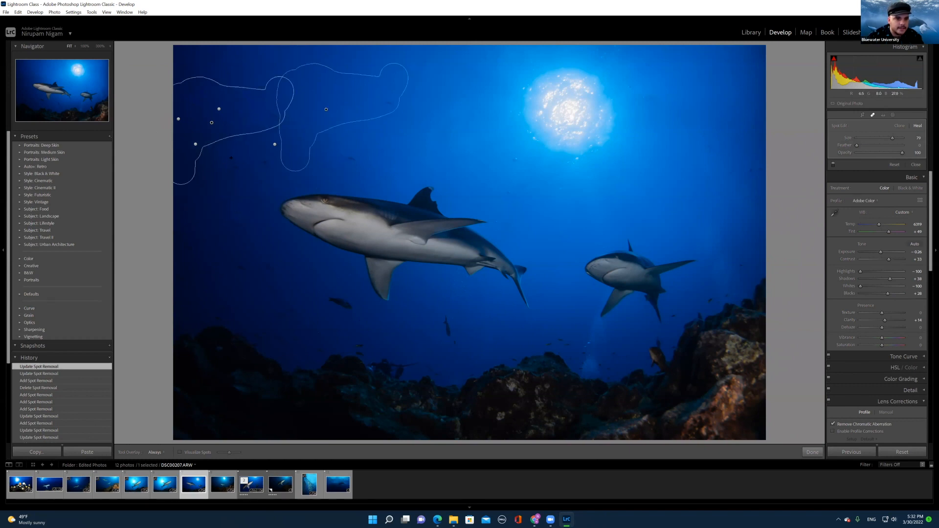
Step: Heal a vertical strip of water ahead of the large shark's snout, sampling the water to its upper left, and finish Spot Removal
left_click_drag(234, 142, 231, 151)
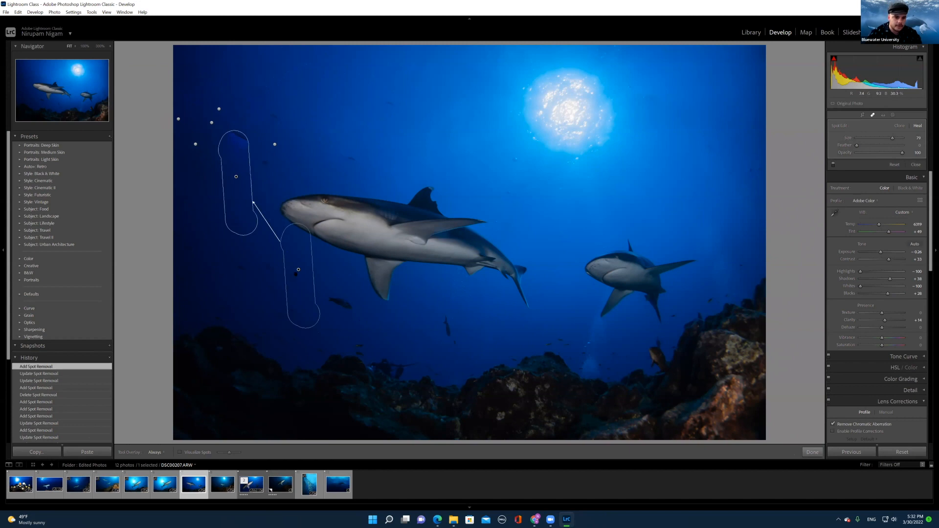
left_click_drag(316, 292, 217, 151)
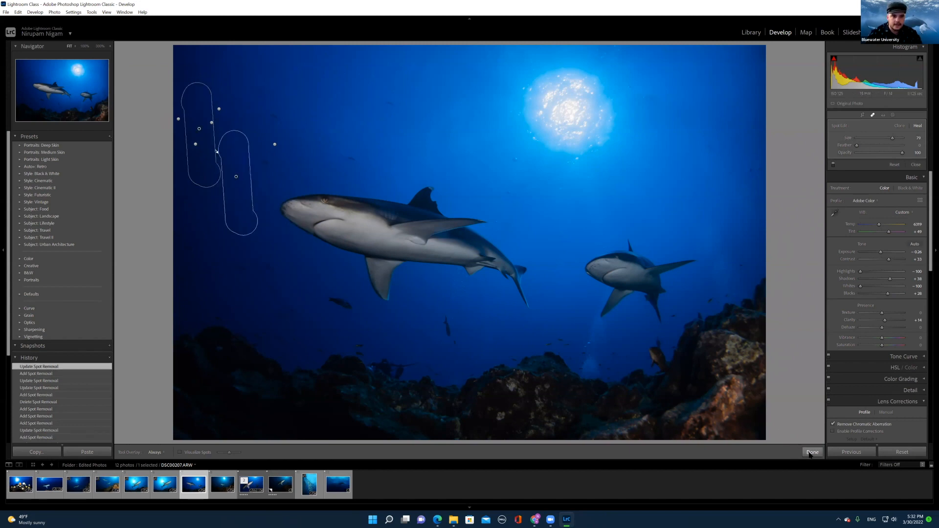
left_click(813, 452)
left_click(293, 215)
left_click(298, 234)
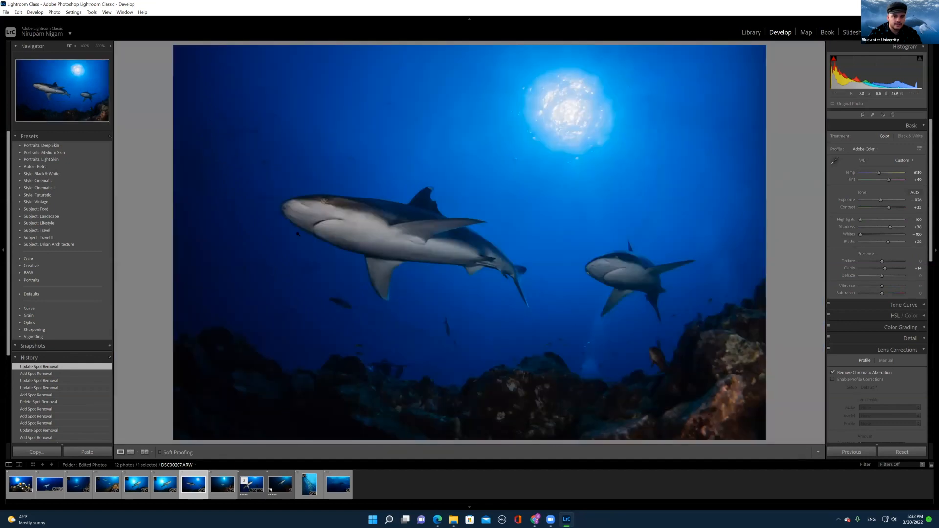
Step: Heal the dark speck in the water above the large shark's snout with a brush of size 39, then view the whole photo
left_click(221, 140)
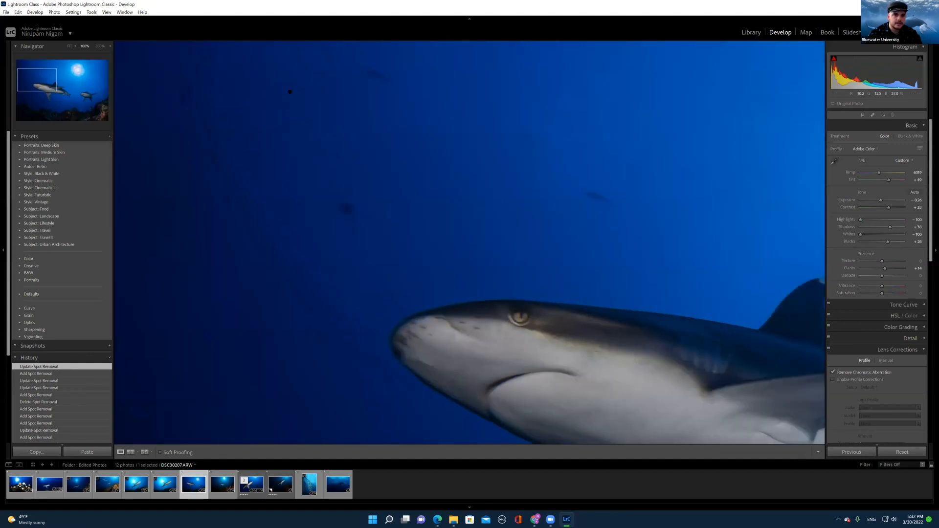
left_click(873, 116)
scroll(796, 136, "down", 8)
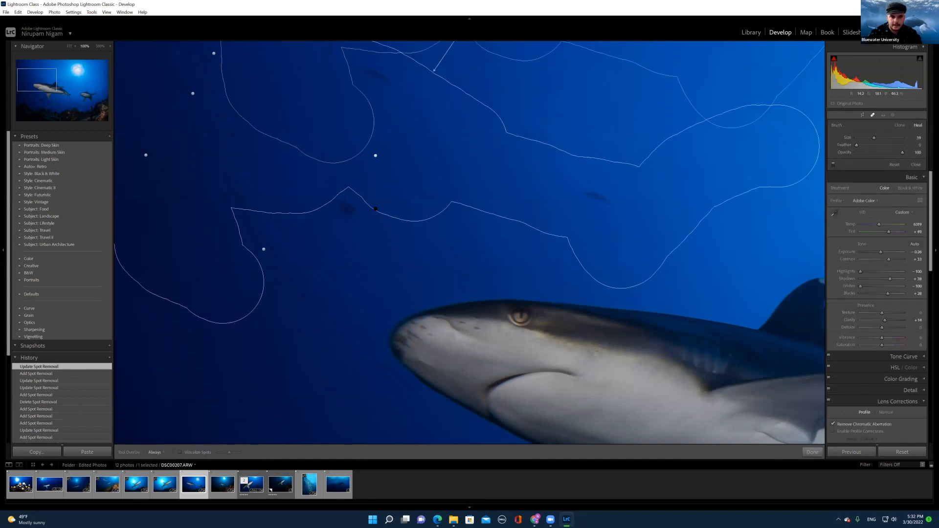
left_click_drag(346, 211, 342, 204)
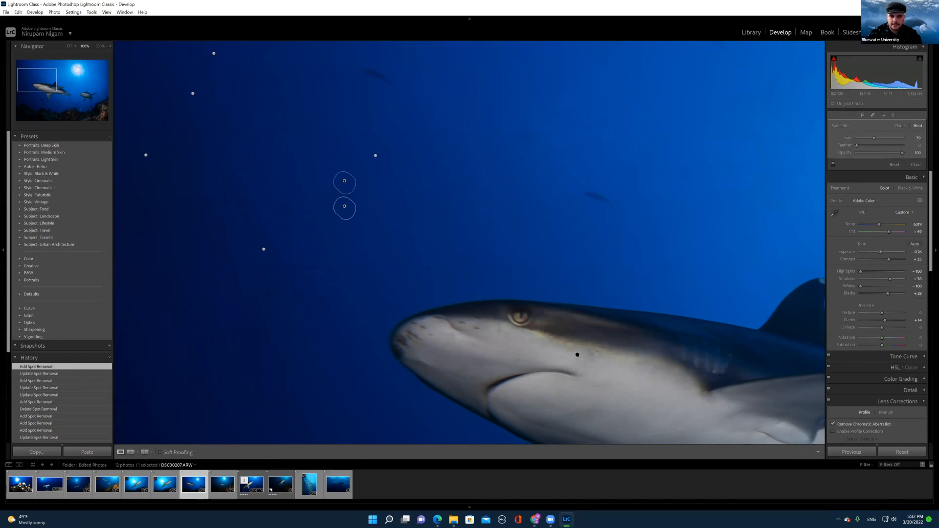
key("q")
left_click(528, 221)
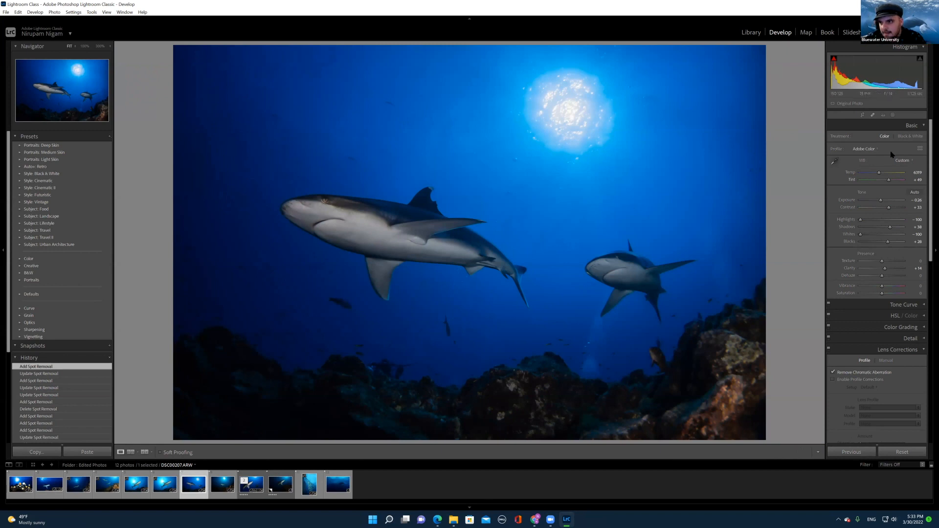
Step: Paint over the sun ball with a Spot Removal brush of size 82 and switch the spot from Heal to Clone
left_click(894, 116)
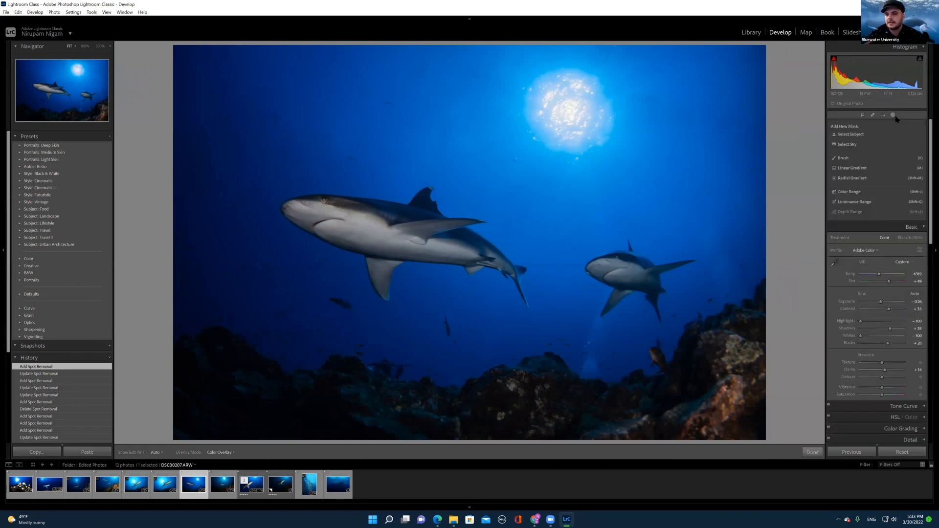
left_click(873, 116)
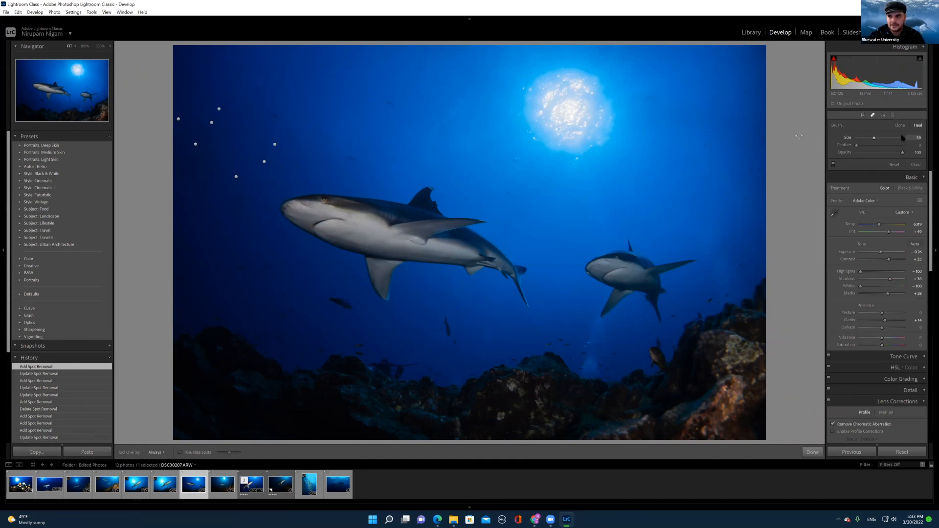
left_click(883, 138)
mouse_move(595, 105)
left_mouse_down()
mouse_move(532, 94)
mouse_move(522, 120)
mouse_move(590, 154)
mouse_move(600, 120)
mouse_move(564, 108)
mouse_move(579, 131)
left_mouse_up()
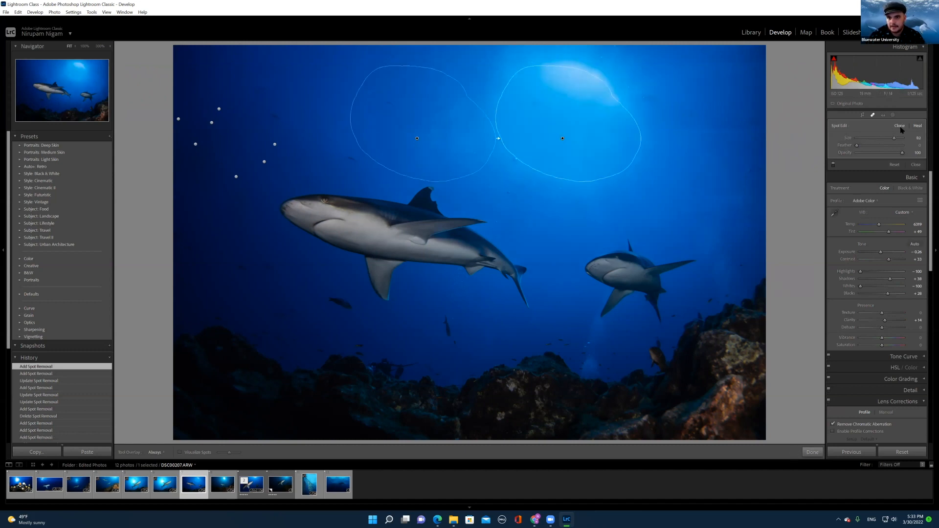
left_click(901, 127)
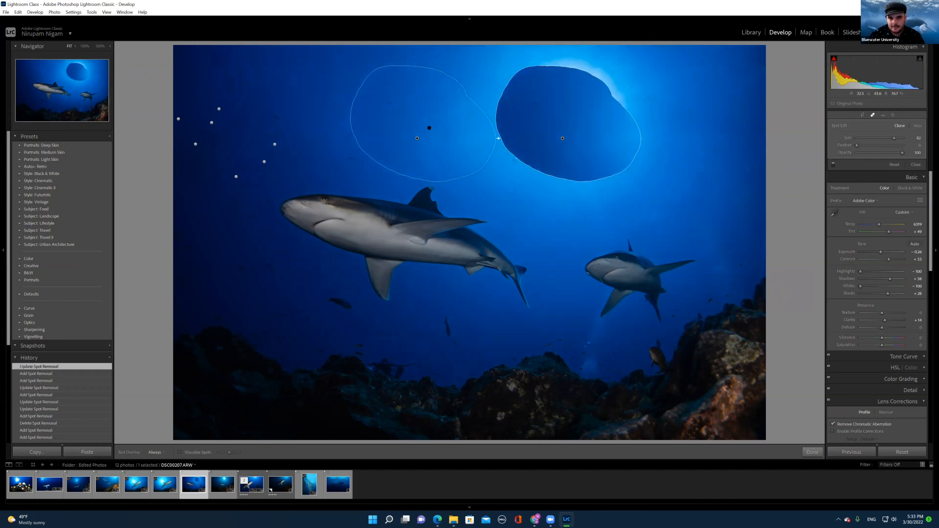
Step: Move the clone spot to the water above the large shark, place its source over the sun ball, and finish Spot Removal
left_click_drag(423, 133, 554, 129)
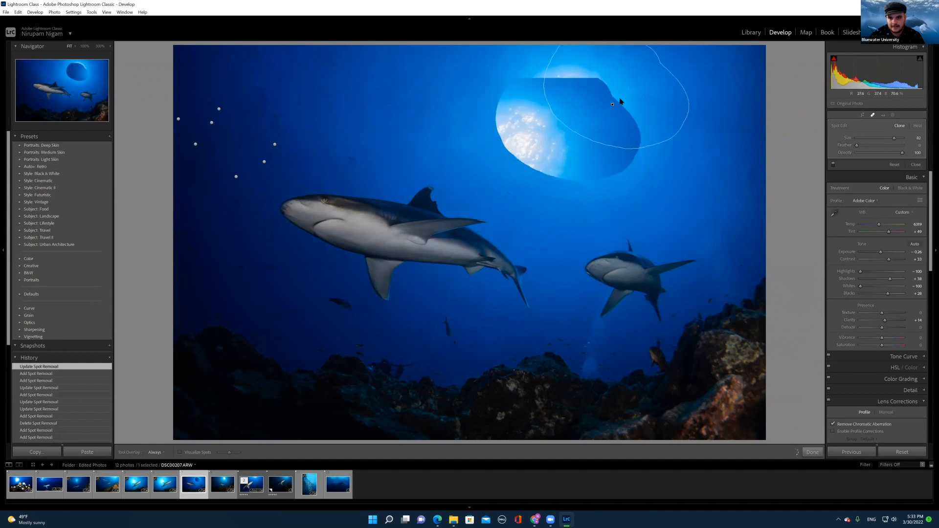
left_click_drag(539, 128, 535, 132)
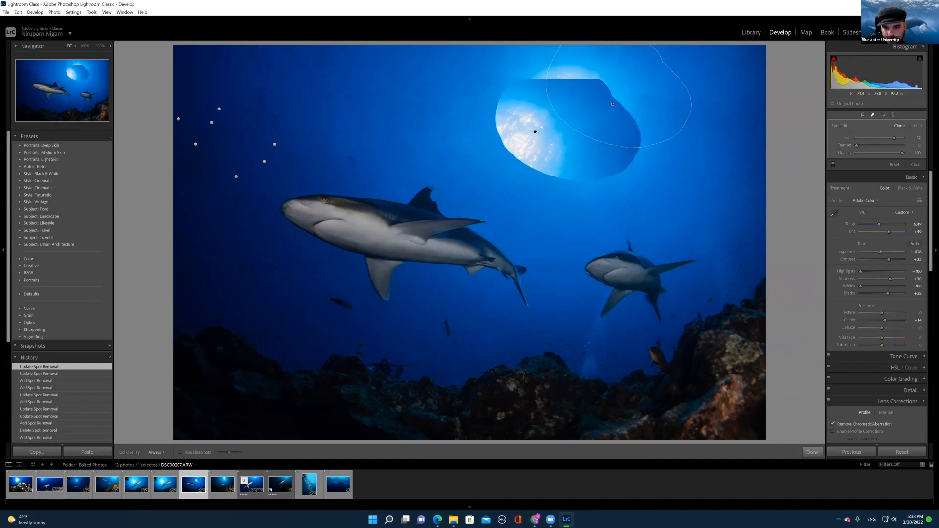
left_click_drag(422, 139, 380, 126)
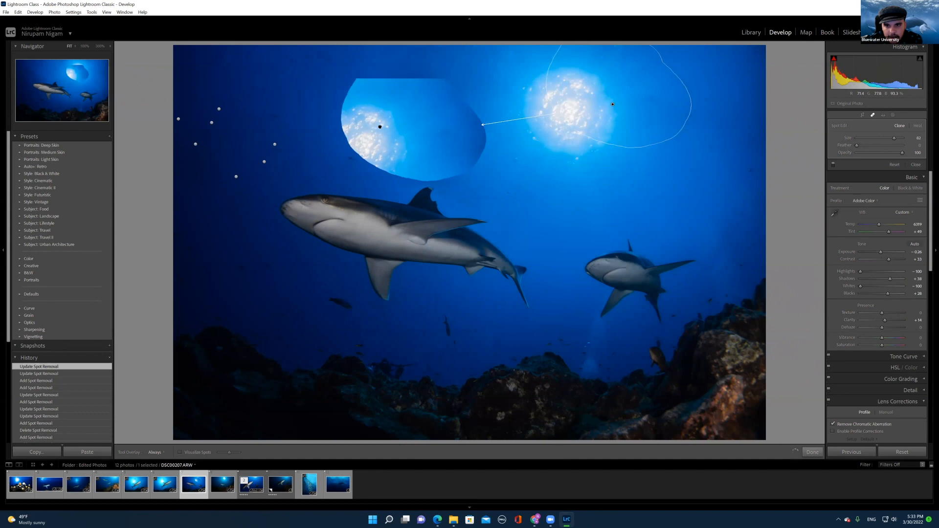
mouse_move(614, 103)
left_mouse_down()
mouse_move(558, 124)
mouse_move(573, 129)
left_mouse_up()
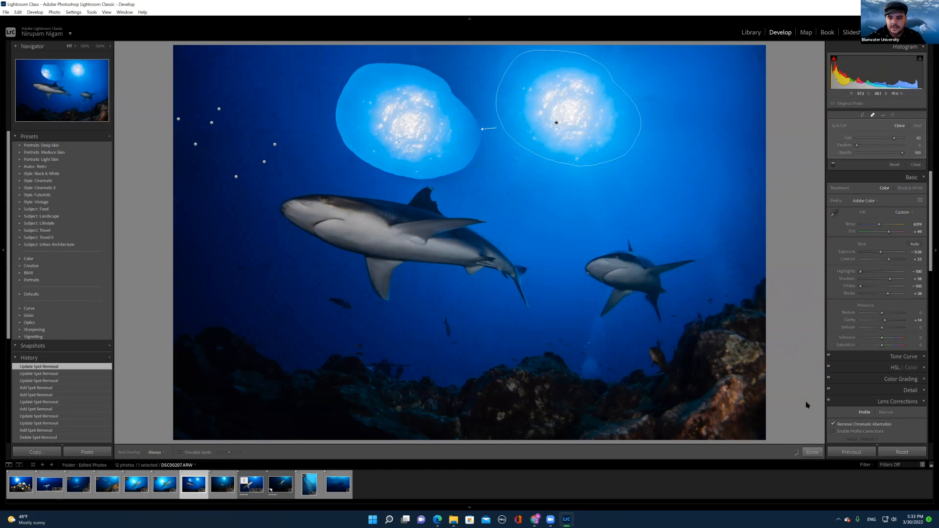
left_click(812, 452)
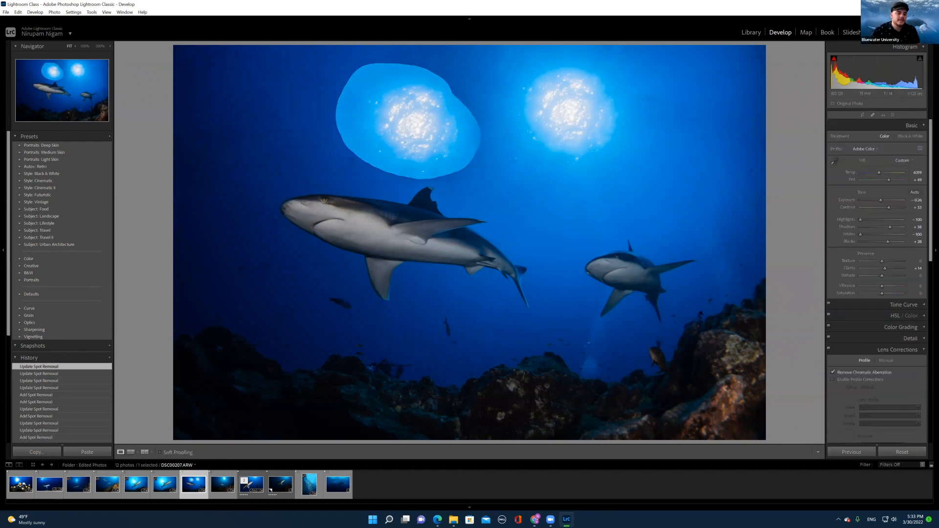
Step: Delete the cloned sun ball spot above the large shark with the Spot Removal tool
left_click(872, 115)
left_click(275, 144)
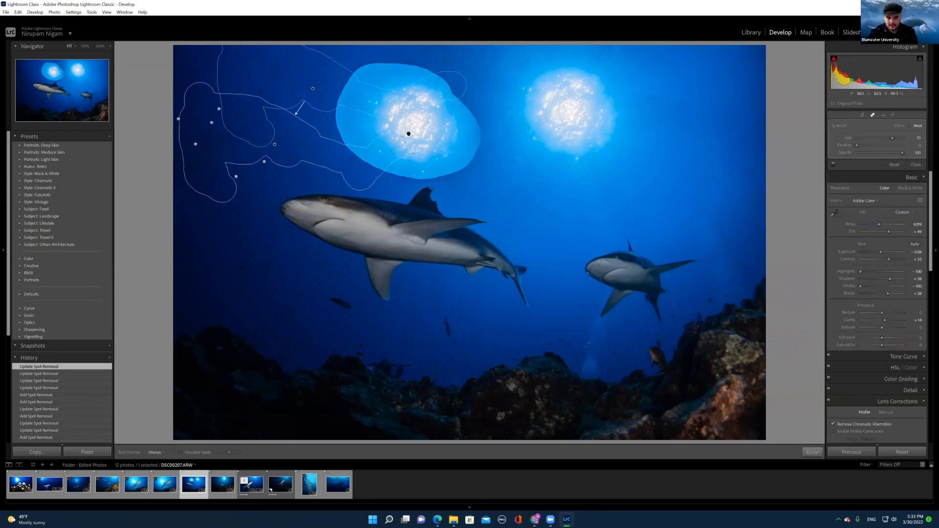
key("Delete")
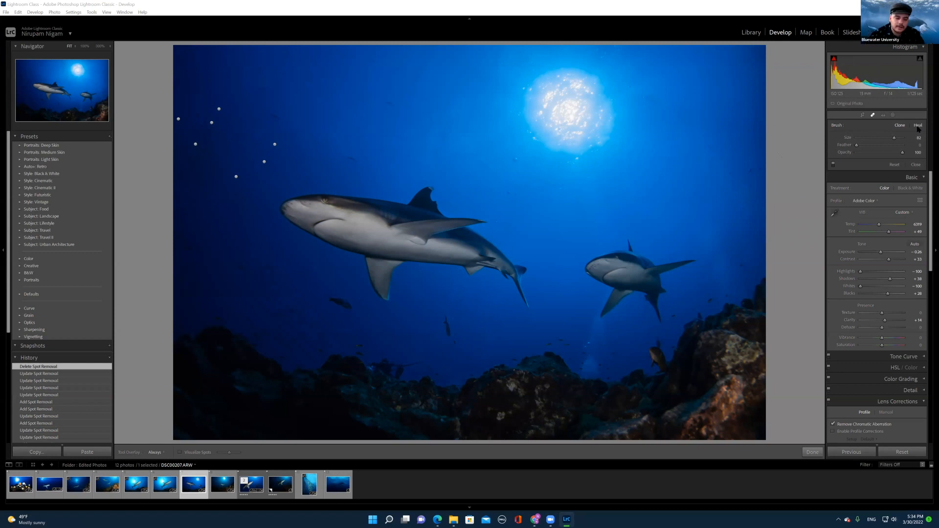
Step: Open the DSC00108 photo at 100% on the shark's head and the rocks, and visualize spots in Spot Removal
left_click(49, 486)
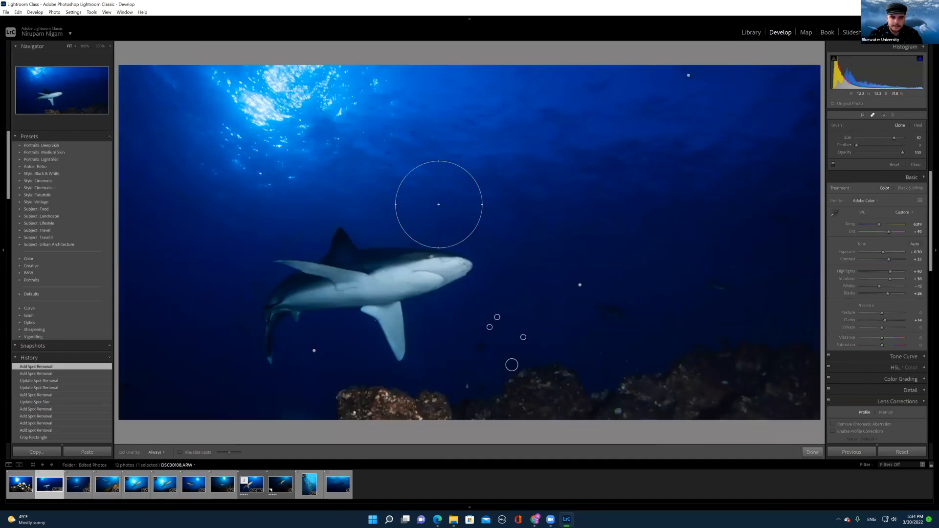
left_click(812, 452)
left_click(435, 227)
left_click_drag(434, 227, 356, 96)
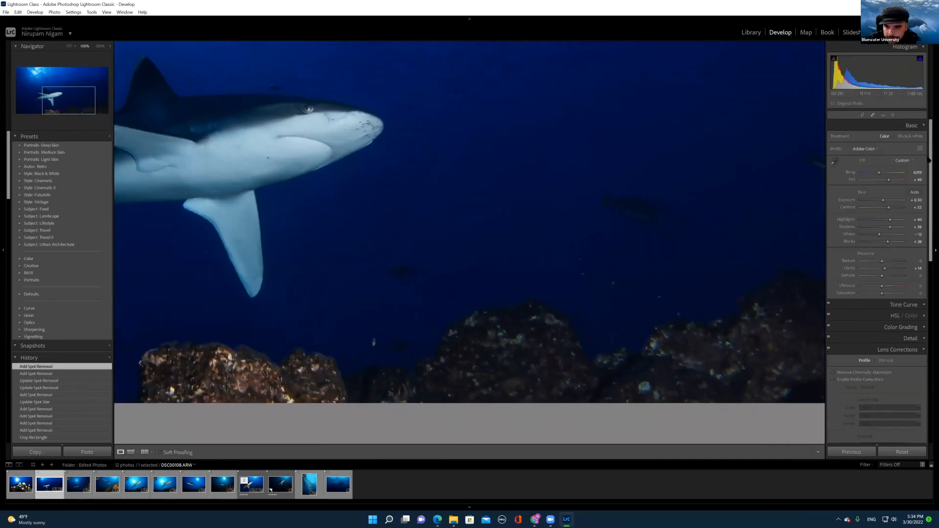
left_click(873, 115)
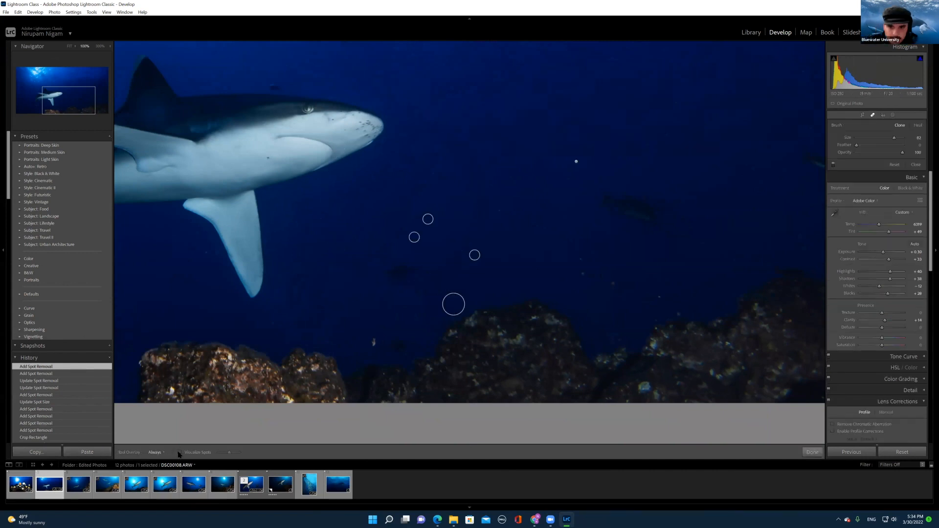
left_click(180, 452)
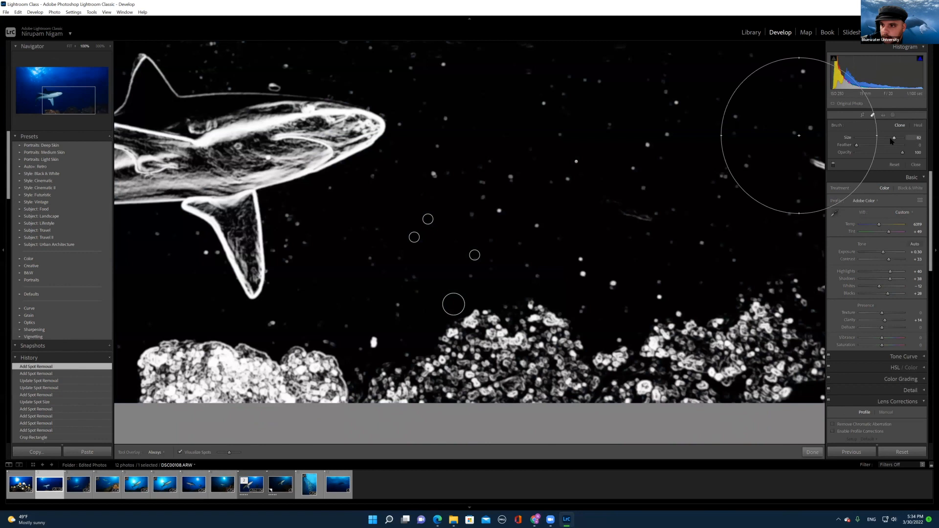
Step: Clone out a spot in the water ahead of the shark's snout with brush size 68, hide the spot visualization, and finish Spot Removal
left_click_drag(894, 139, 887, 139)
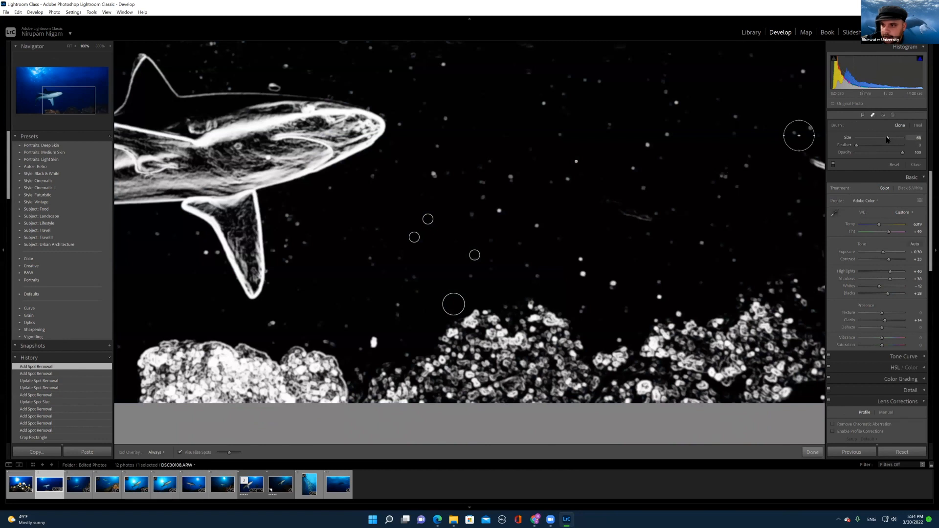
left_click(514, 175)
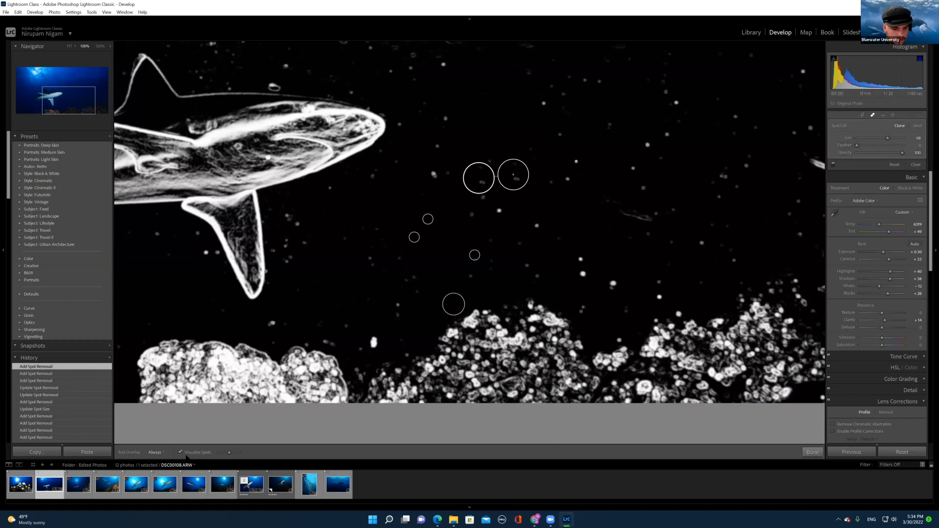
left_click(180, 452)
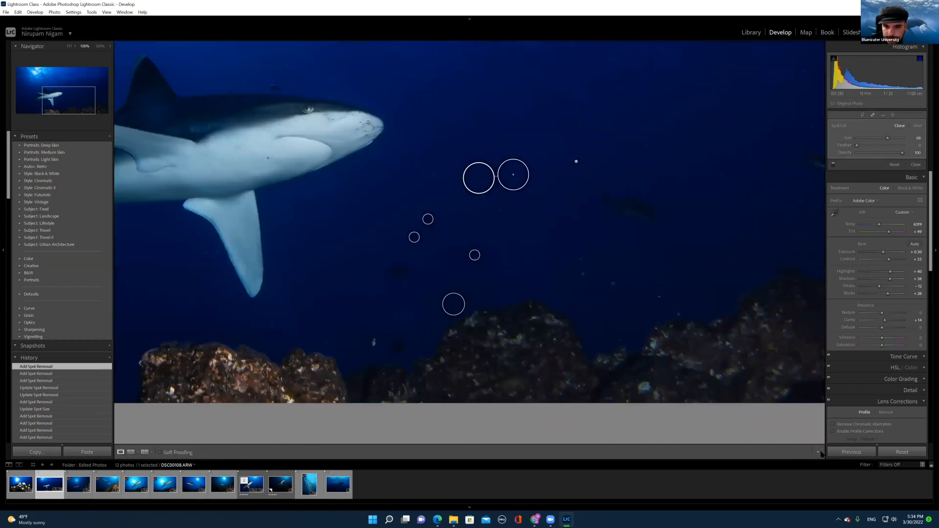
left_click(813, 452)
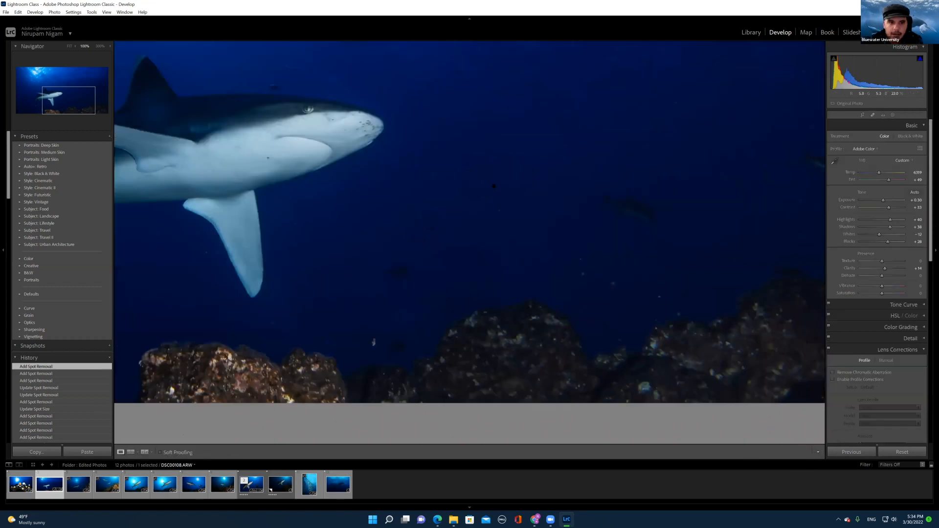
Step: Cover the uppermost dark fish near the sunlight with a Spot Removal circle, sample the water above it, and switch the spot to Heal
scroll(455, 135, "up", 5)
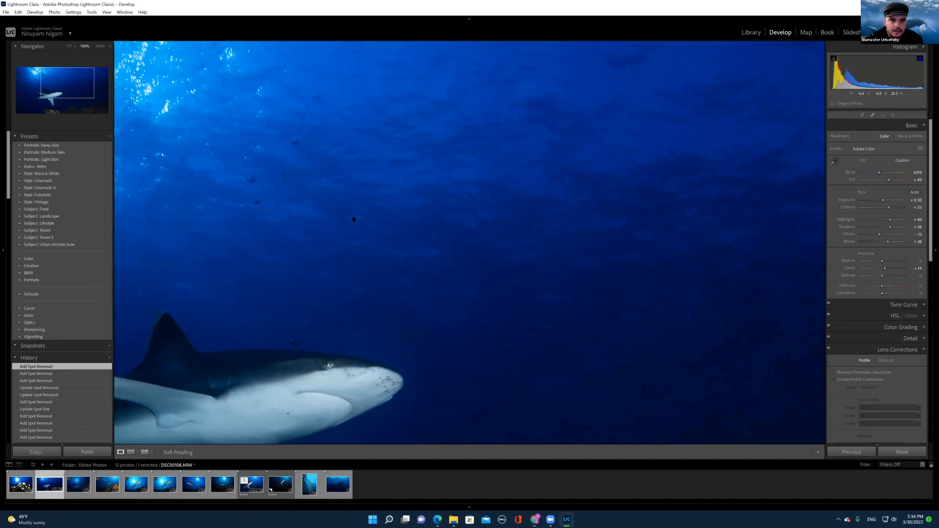
left_click(873, 115)
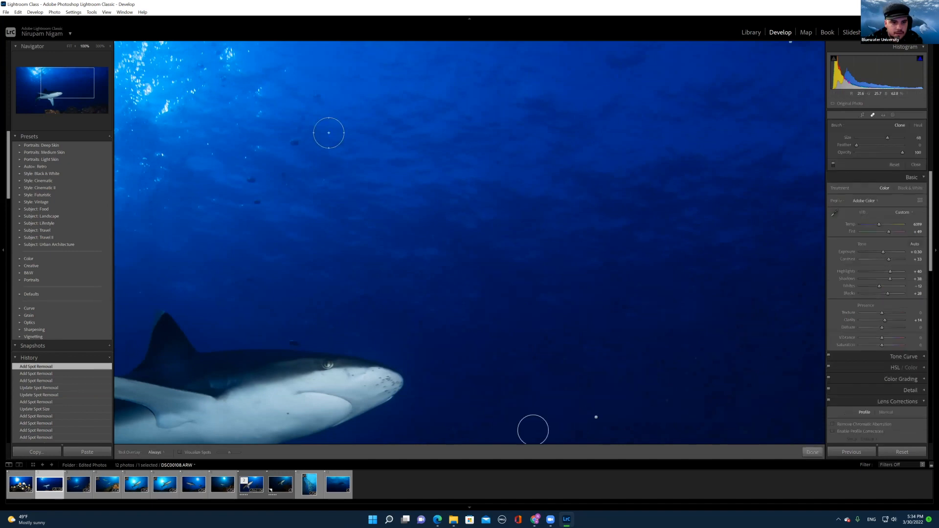
left_click(289, 139)
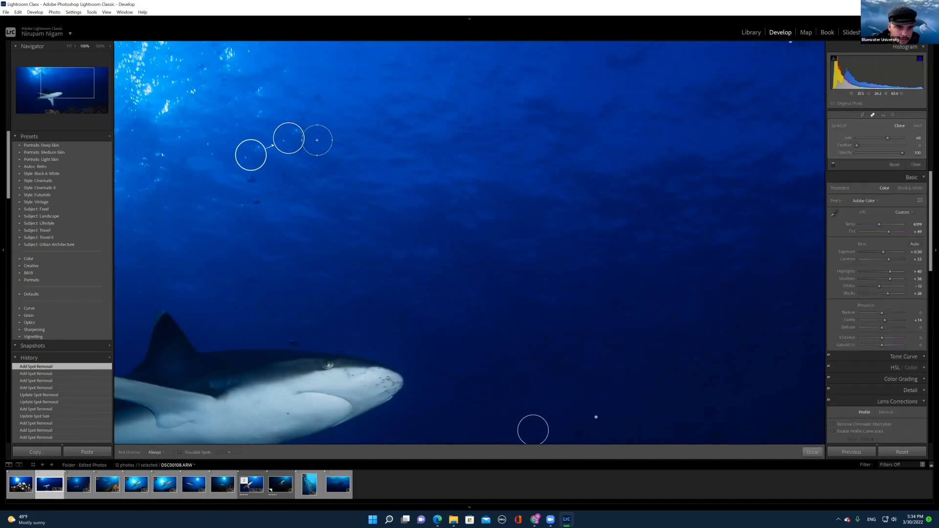
left_click_drag(250, 154, 253, 54)
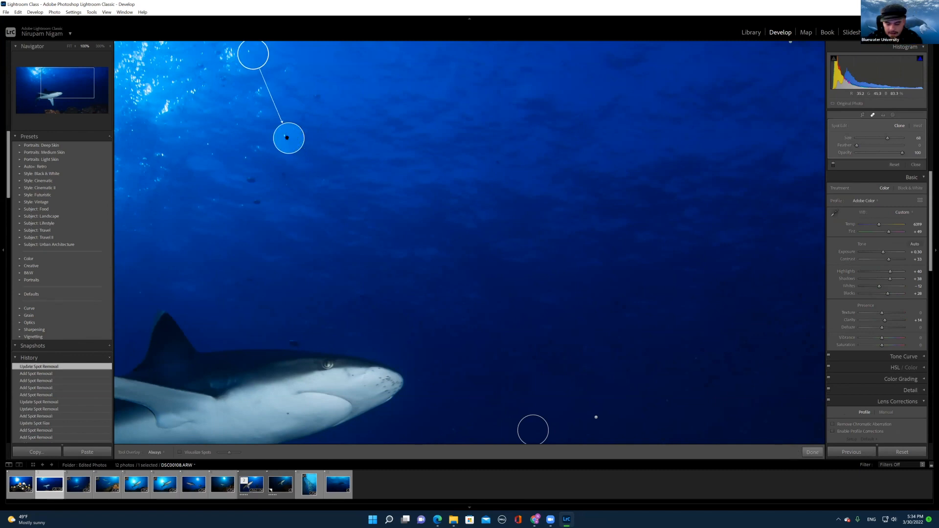
left_click(917, 127)
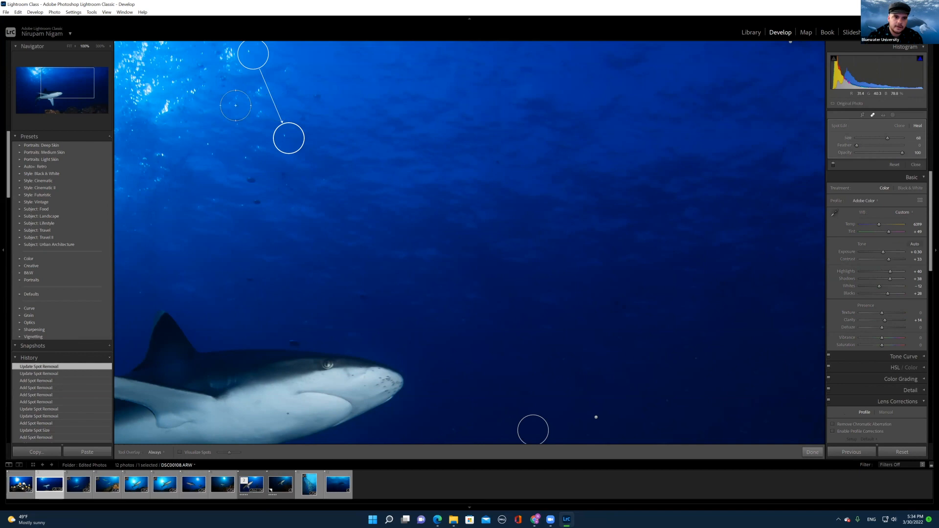
left_click(900, 126)
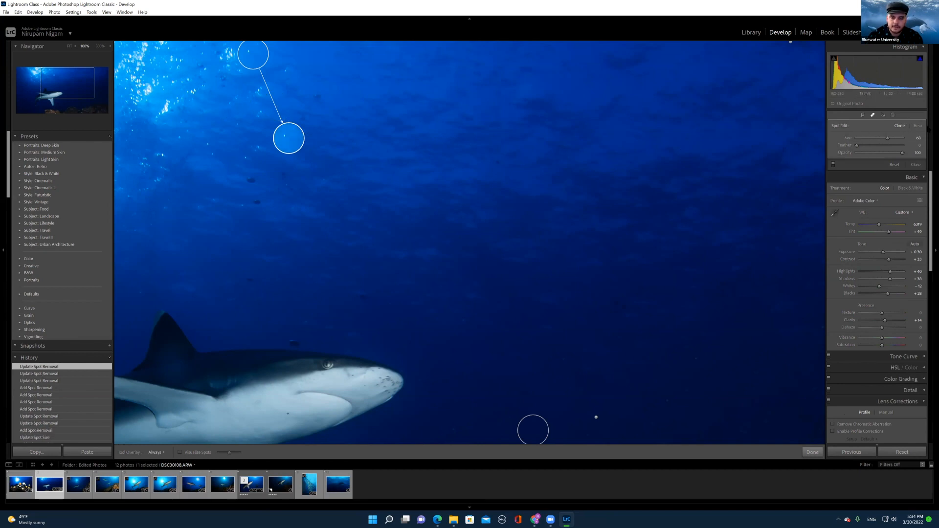
left_click(917, 126)
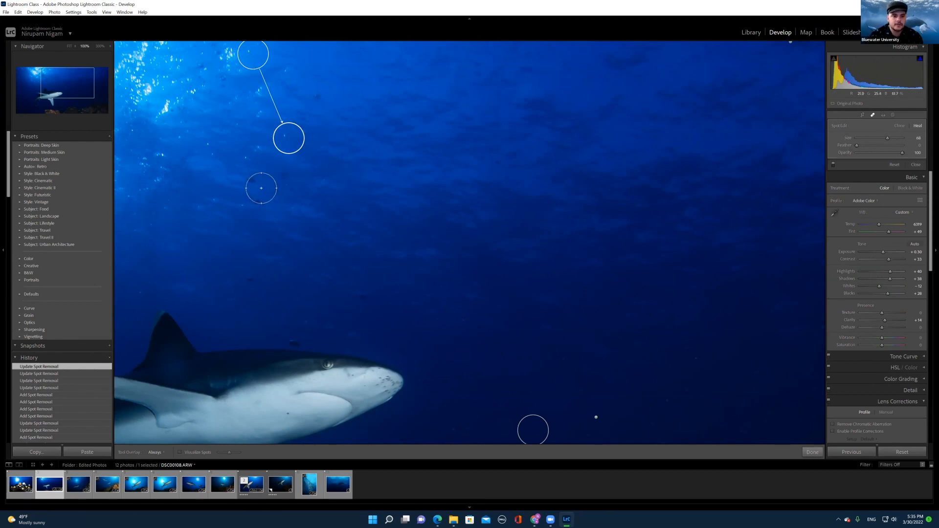
Step: Heal five more spots in the water above the shark, finish Spot Removal, and view the whole photo
left_click(251, 178)
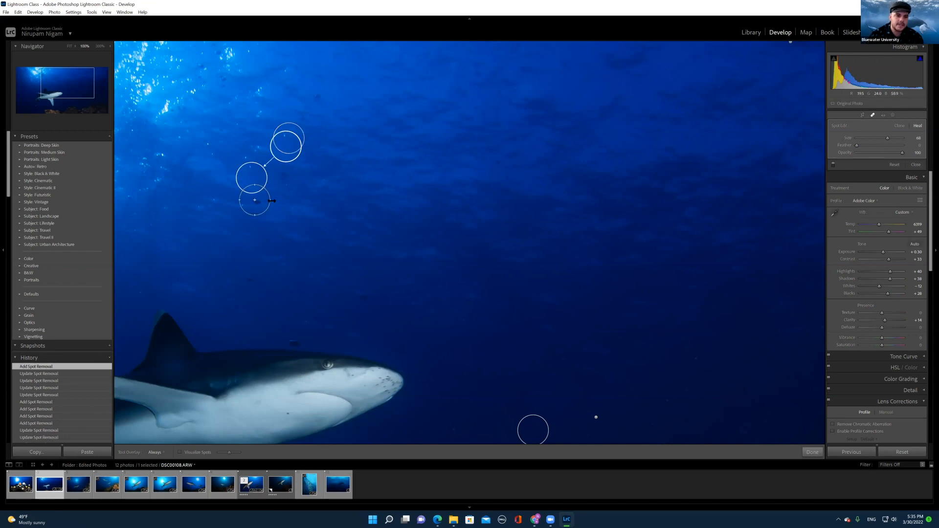
left_click(253, 199)
left_click(285, 181)
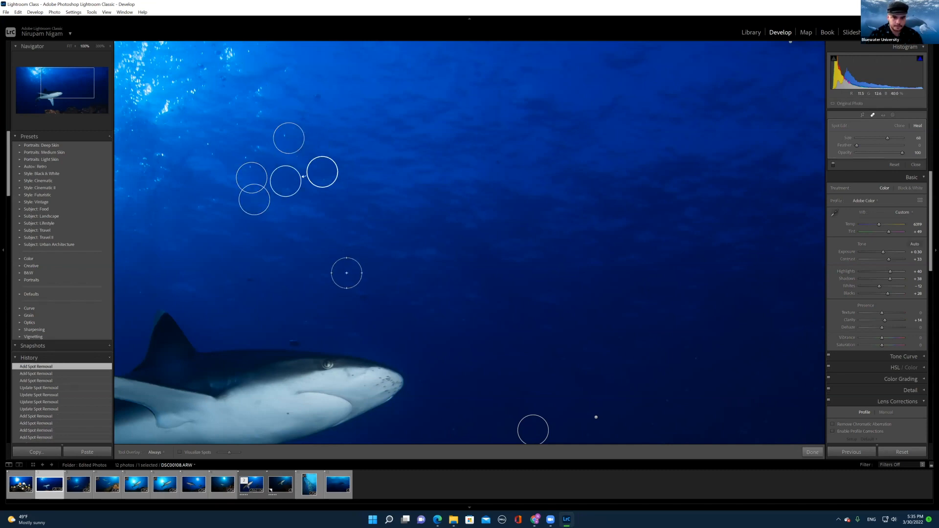
left_click(357, 284)
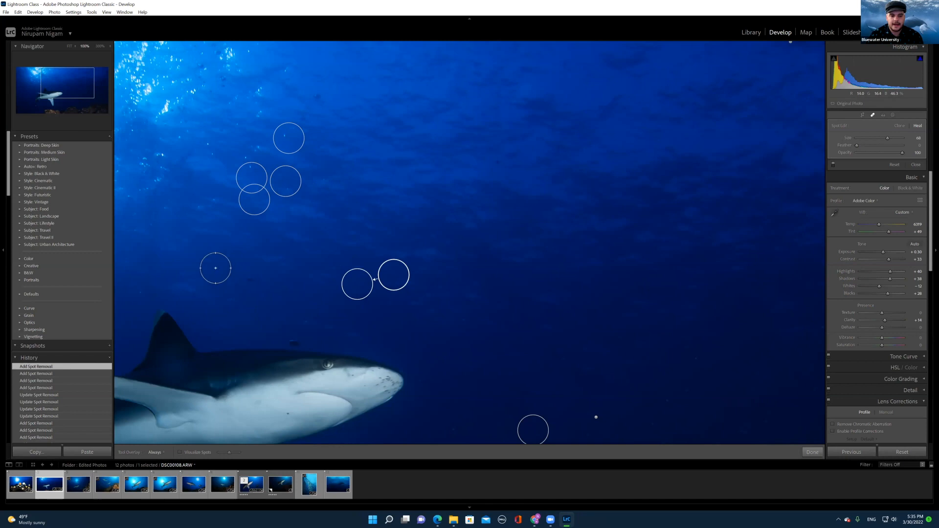
left_click(240, 275)
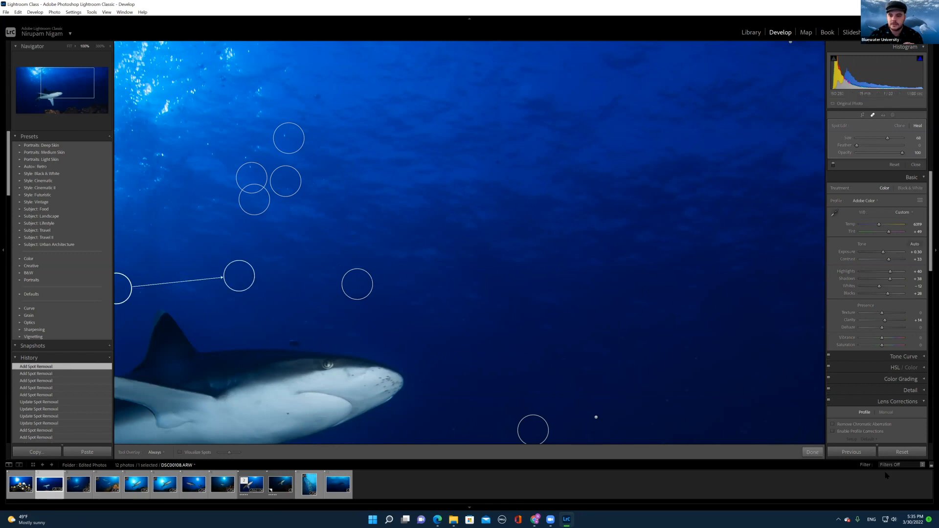
left_click(812, 452)
key("z")
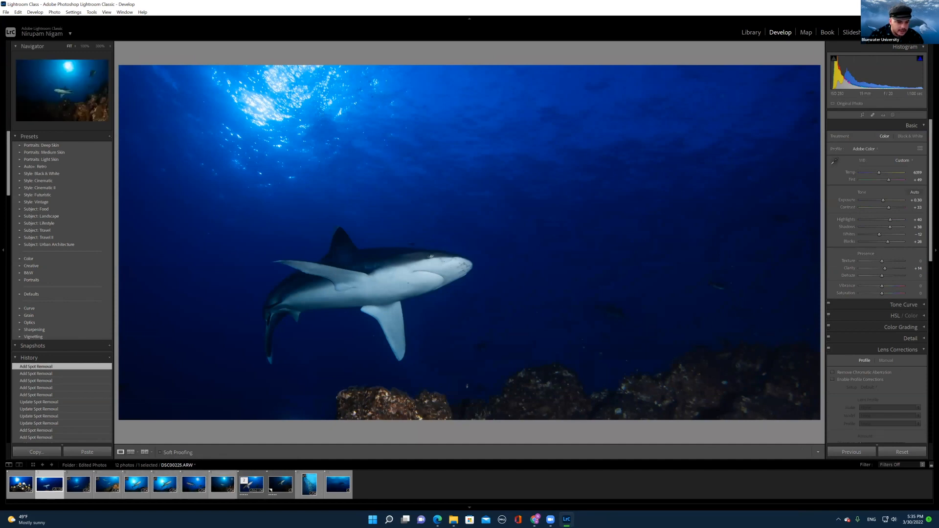
Step: In DSC00207, visualize spots and heal two specks above the smaller shark and two in the water near the photo's right edge
left_click(193, 484)
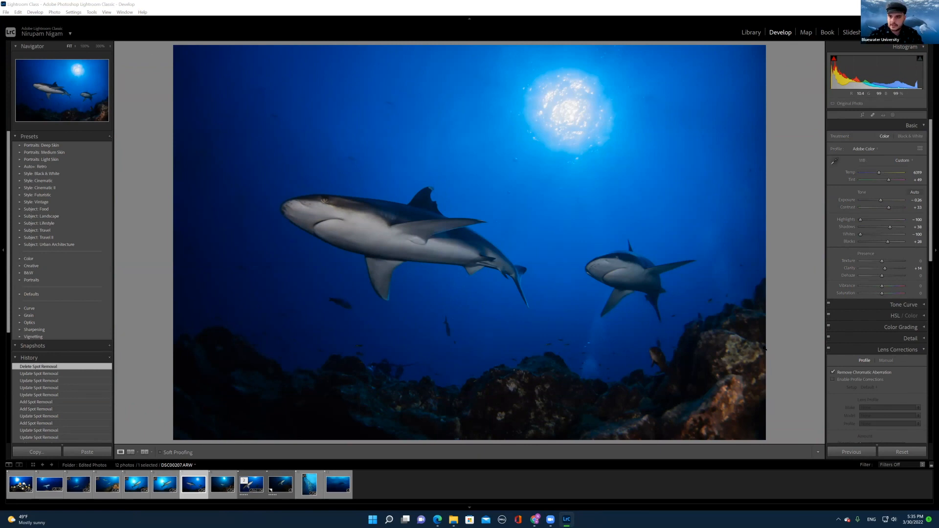
left_click(873, 115)
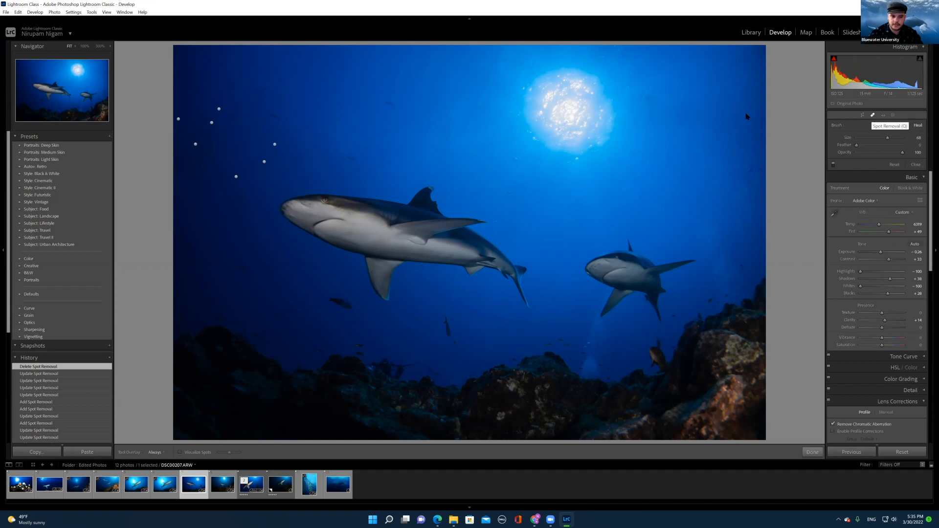
left_click(179, 453)
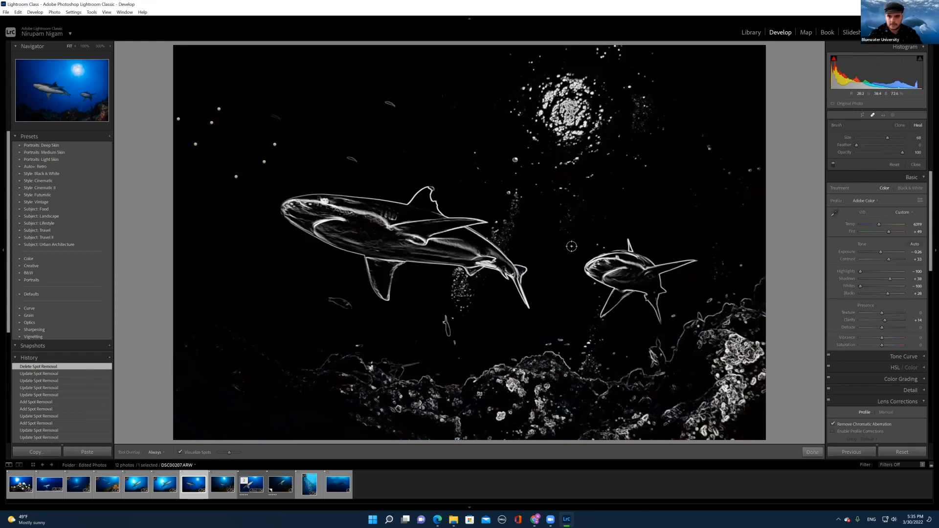
left_click(595, 242)
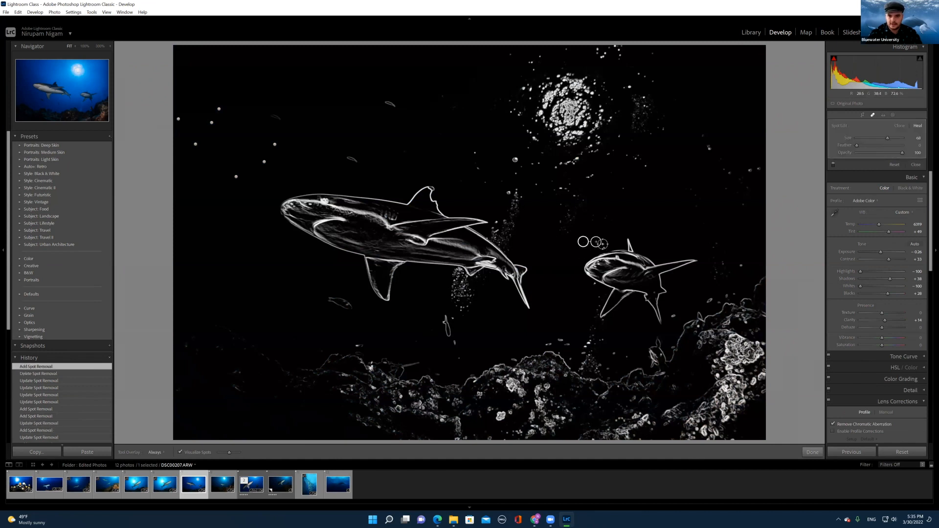
left_click(602, 243)
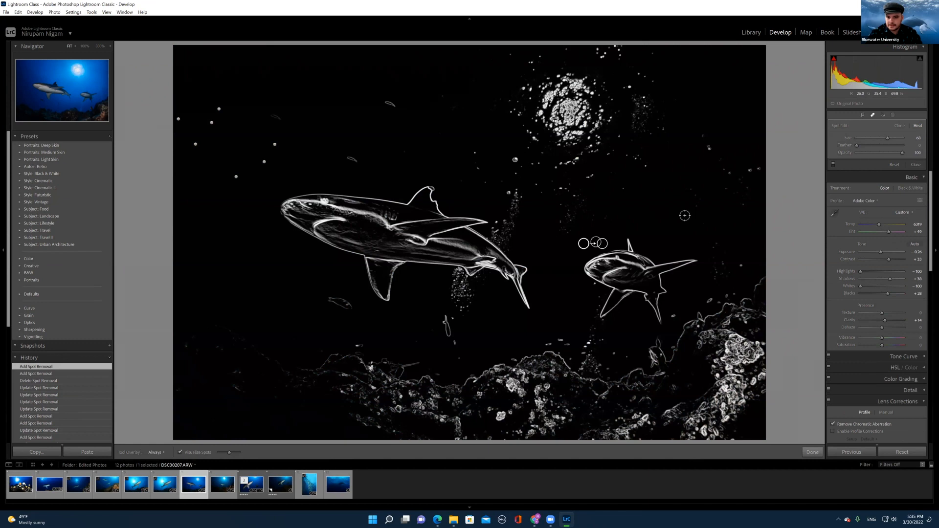
left_click(740, 266)
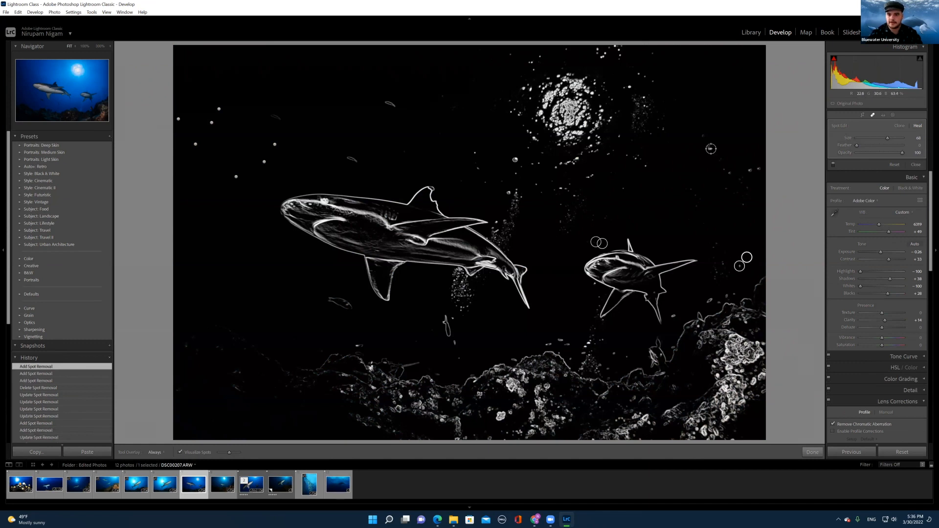
left_click(710, 148)
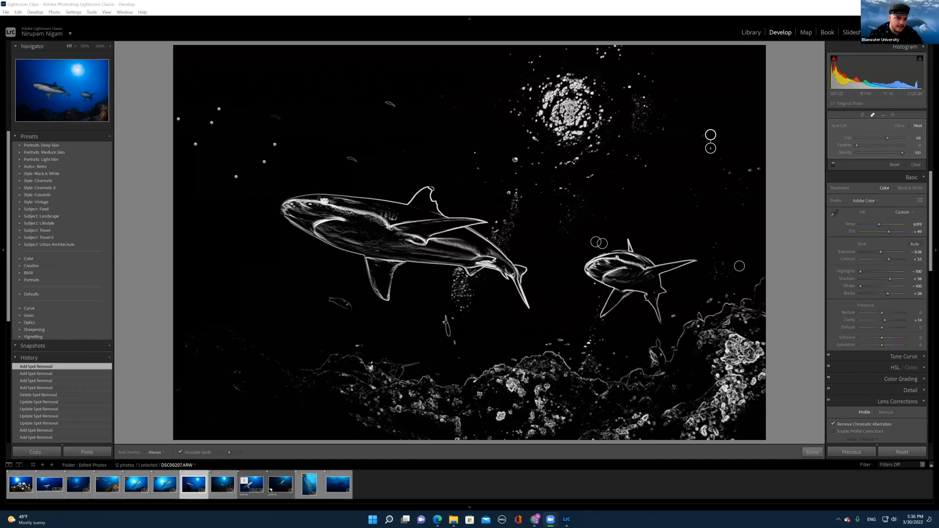
Step: On DSC00293, hide the spot visualization and close Spot Removal, then open its virtual copy in side-by-side before/after view
left_click(252, 485)
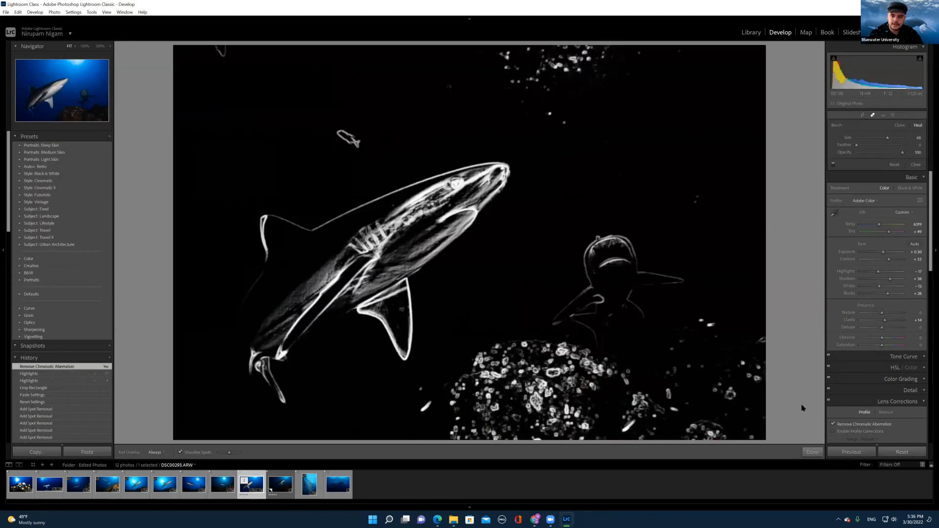
left_click(180, 452)
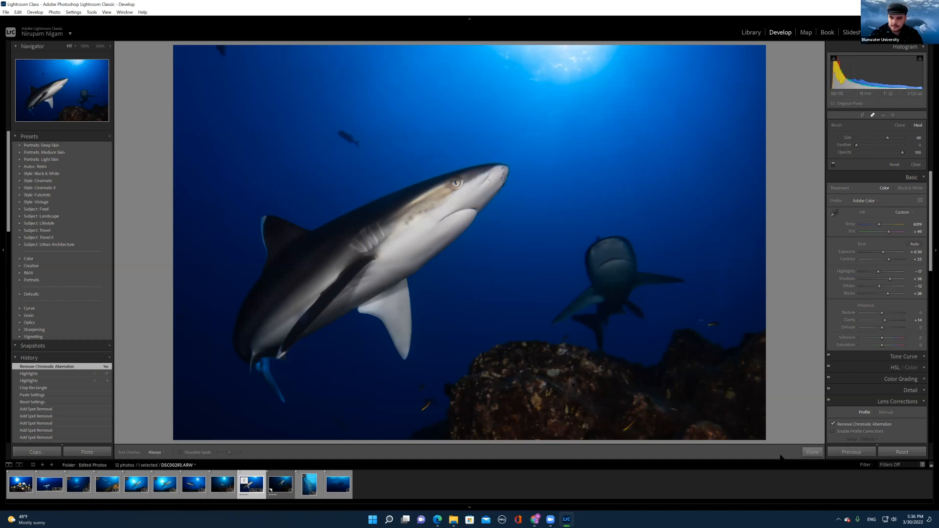
key("q")
left_click(142, 453)
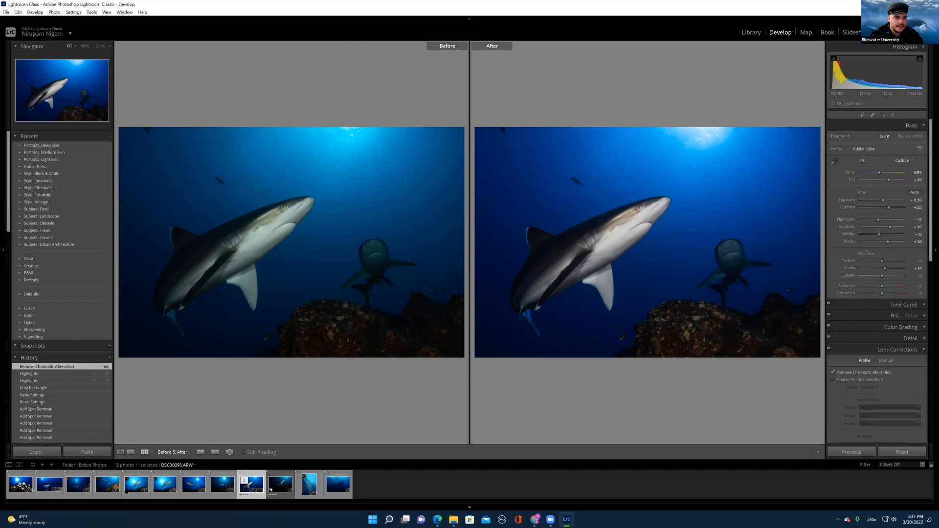
left_click(281, 484)
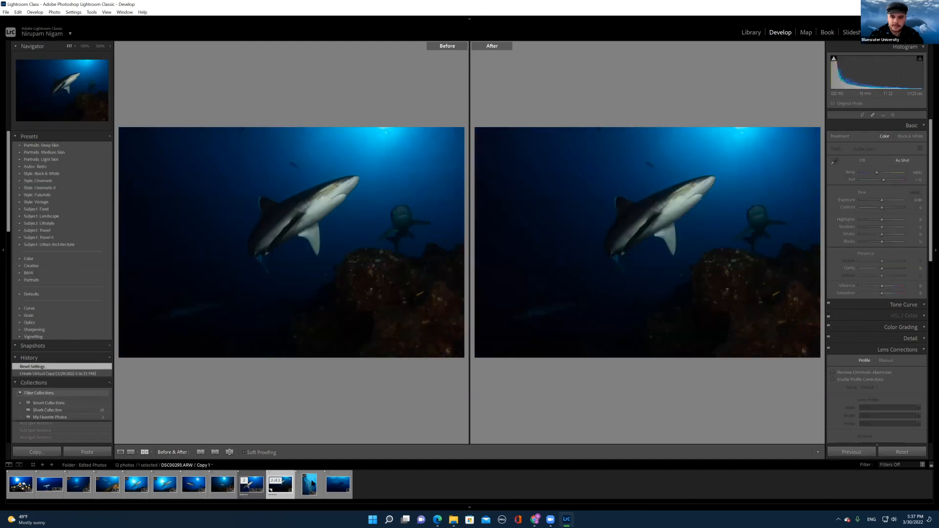
Step: Try Shadows at -100 and Blacks at -77 on the virtual copy, and reset both sliders to their defaults
left_click(859, 227)
left_click(859, 242)
left_click_drag(859, 242, 865, 242)
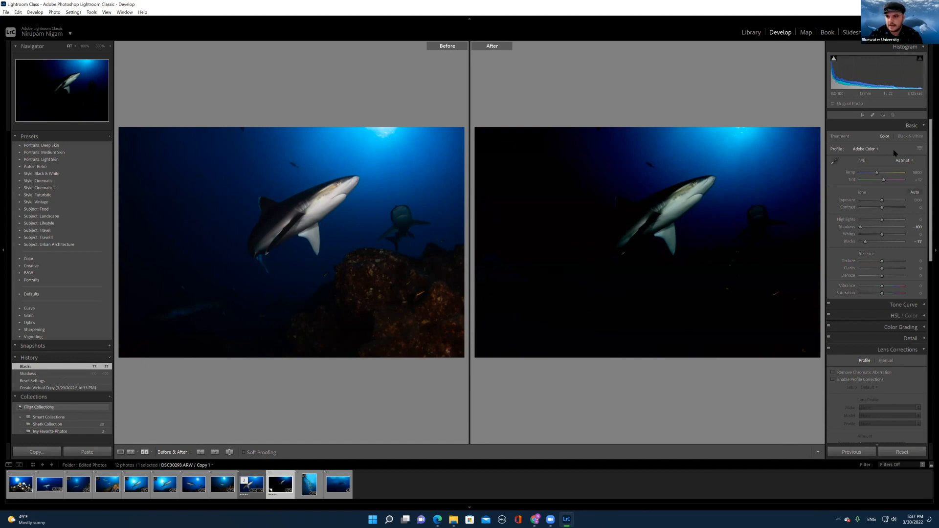
double_click(850, 242)
double_click(847, 227)
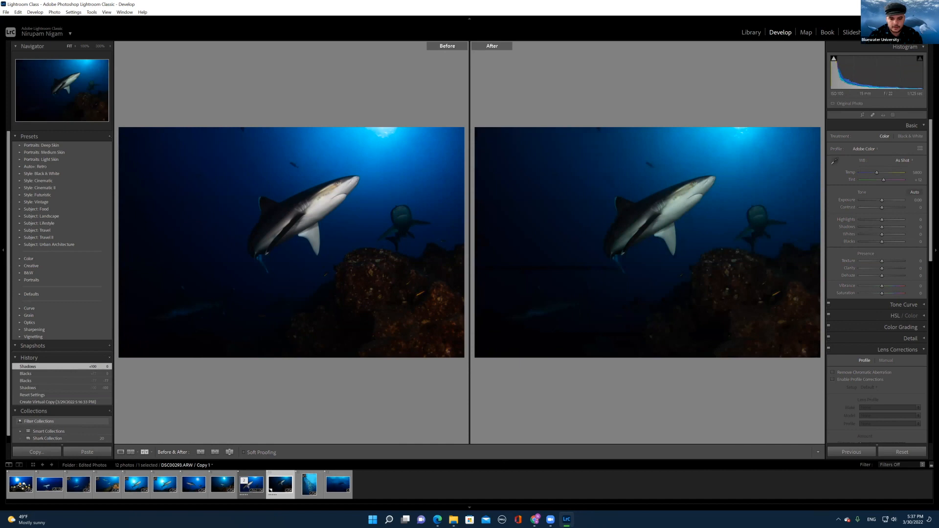
Step: Switch to the Facebook Live page in Edge, check the group chat and video comments for viewer questions, and return to Lightroom Classic
left_click(437, 519)
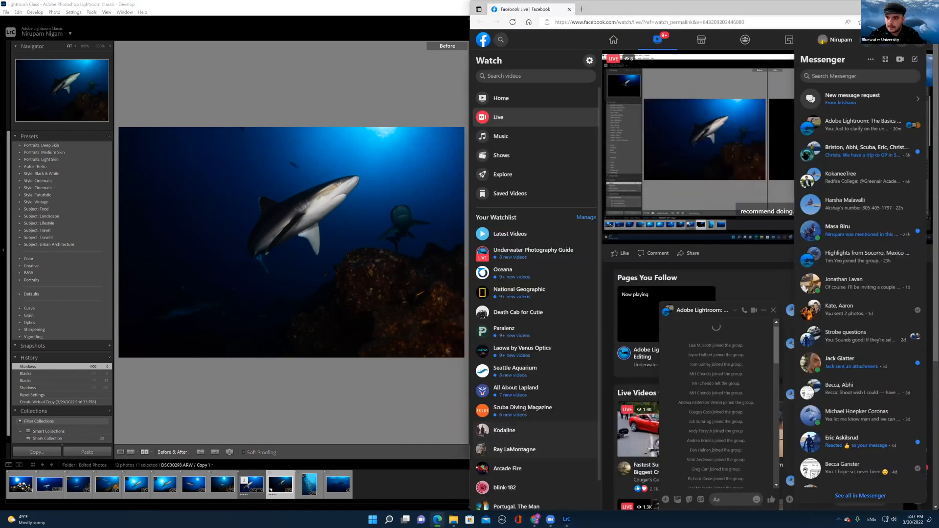
left_click(846, 136)
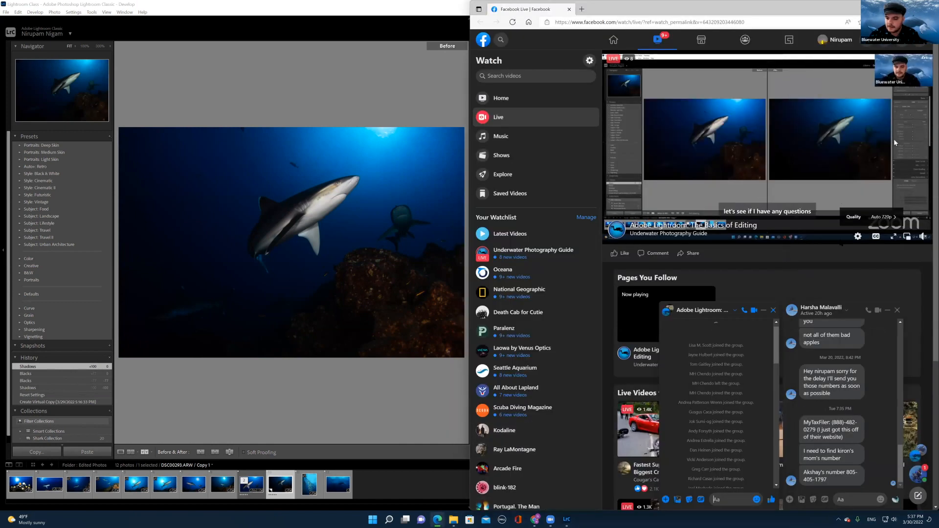
scroll(757, 420, "down", 5)
scroll(756, 419, "down", 5)
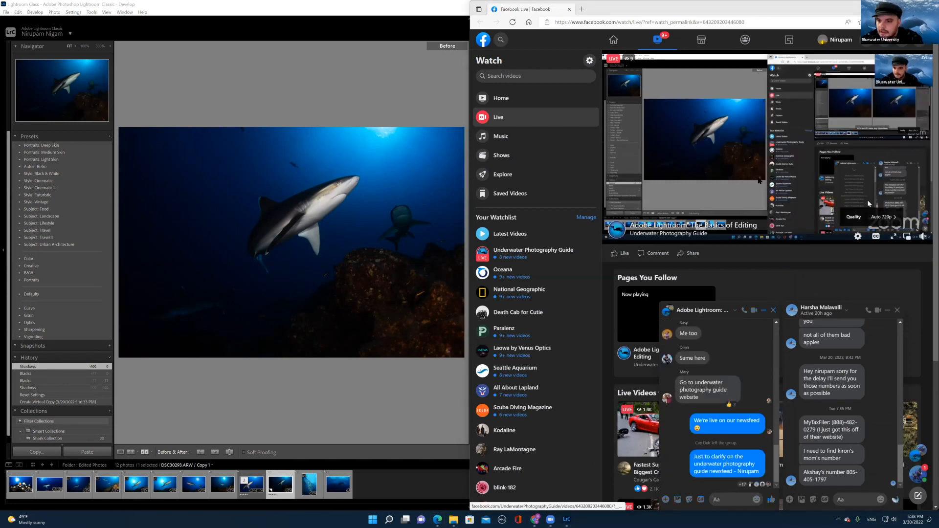
left_click(663, 255)
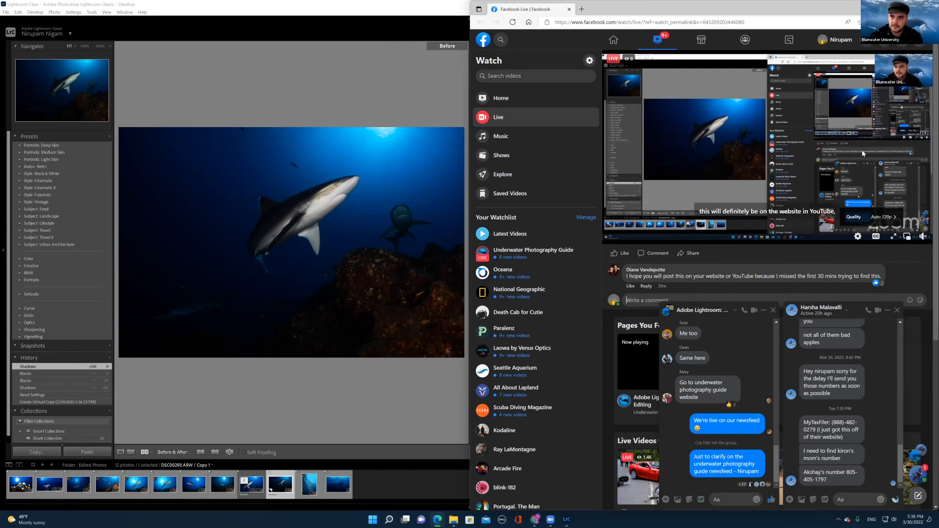
key("alt+Tab")
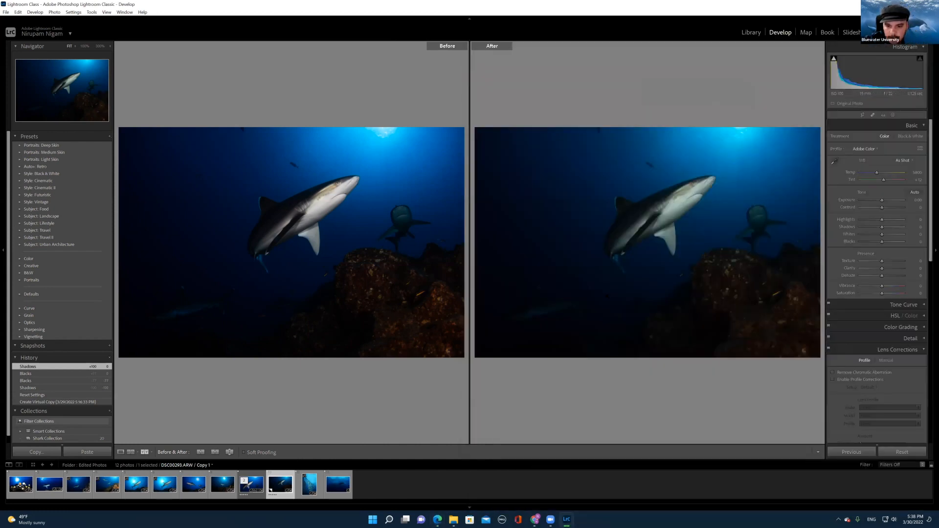
Step: Open the edited DSC00293 photo, preview it full screen, and replace the before/after comparison with the single-photo view
left_click(245, 489)
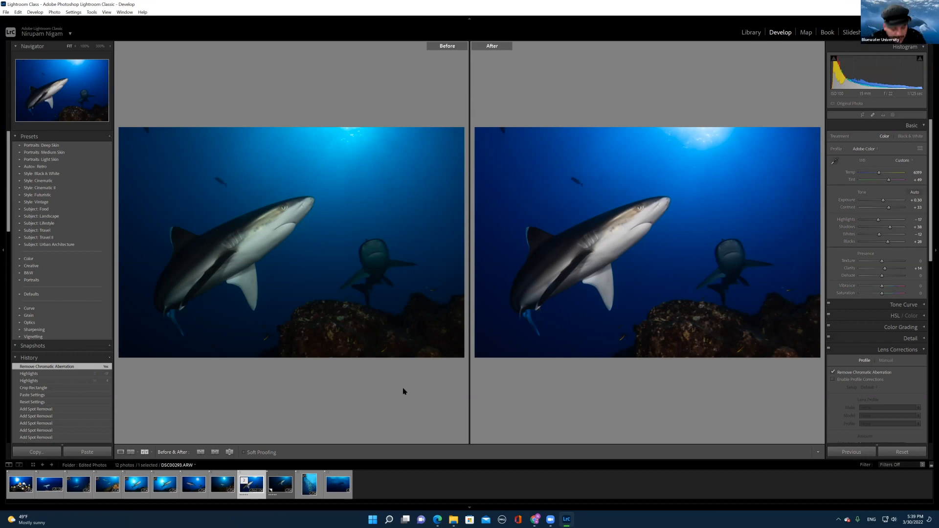
key("f")
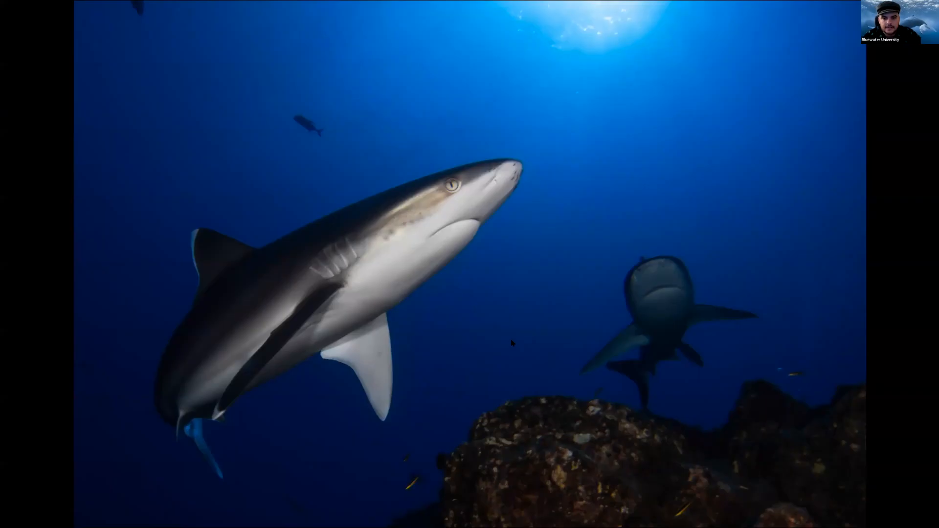
key("f")
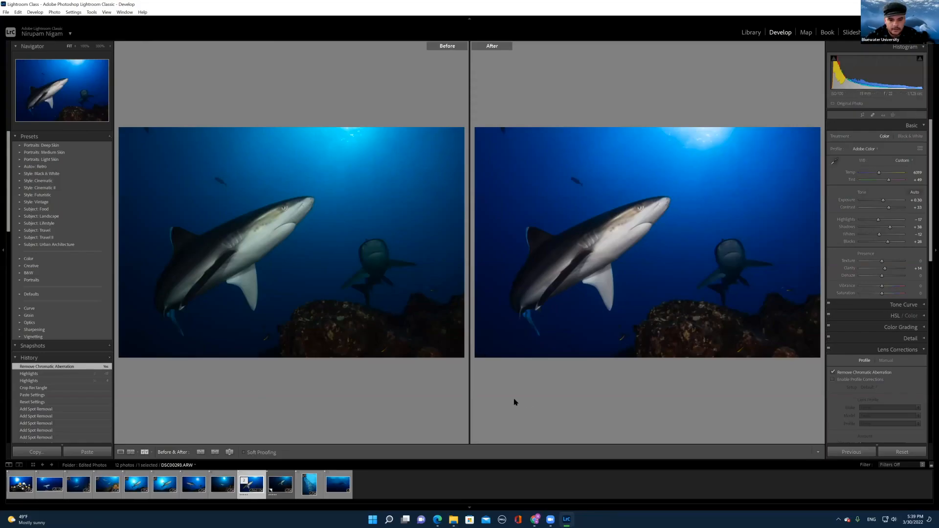
left_click(120, 452)
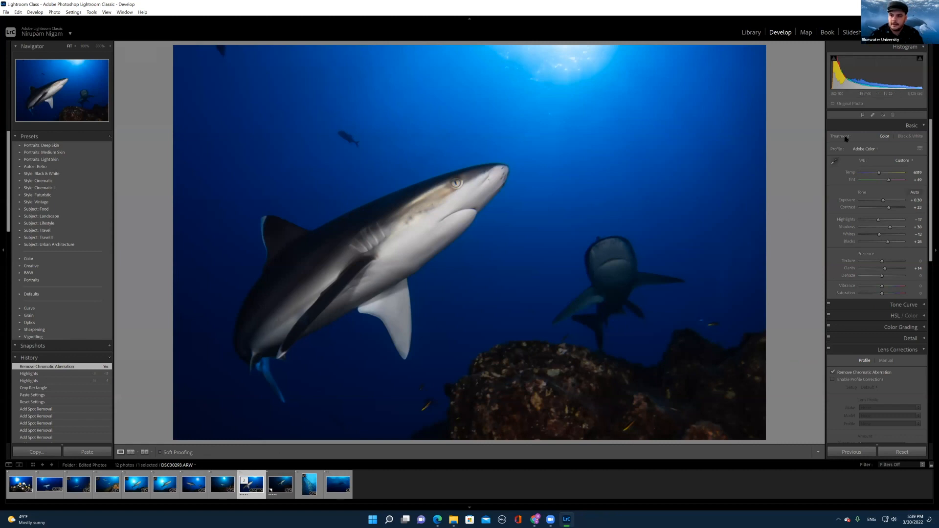
Step: Open DSC00108 for masking, add a Select Subject mask on the shark, reset the mask's adjustments, and display its overlay
left_click(893, 116)
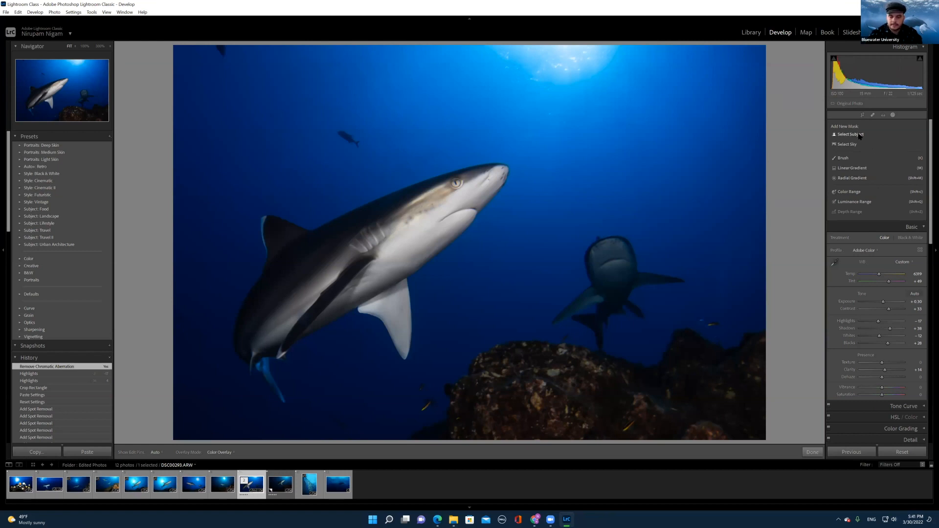
left_click(49, 485)
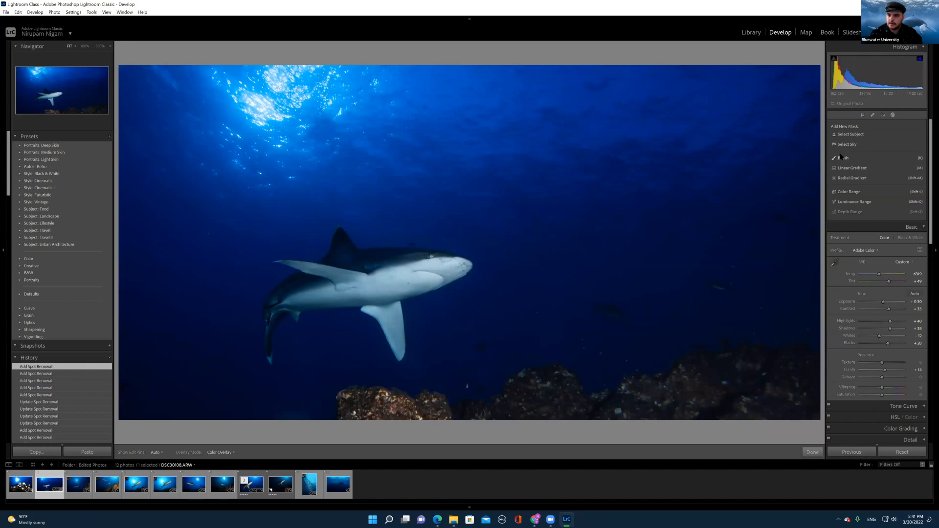
left_click(849, 135)
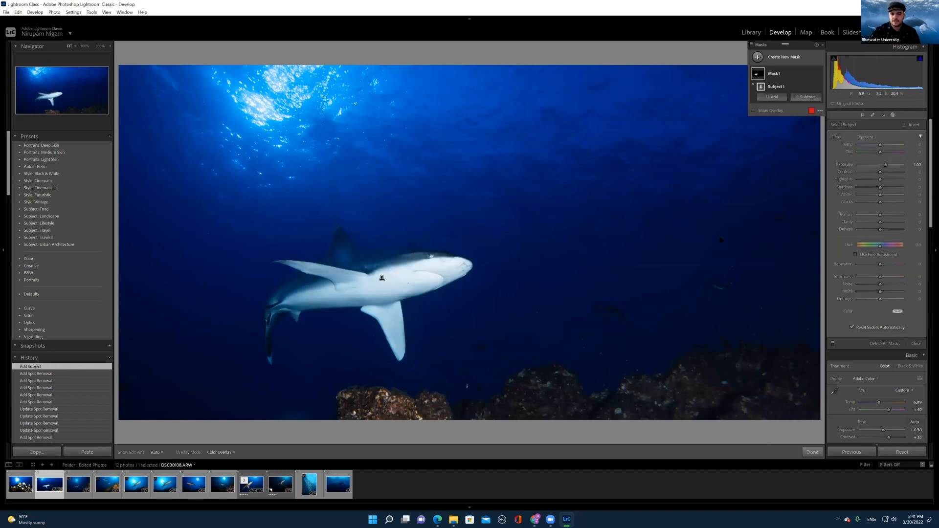
left_click(758, 78)
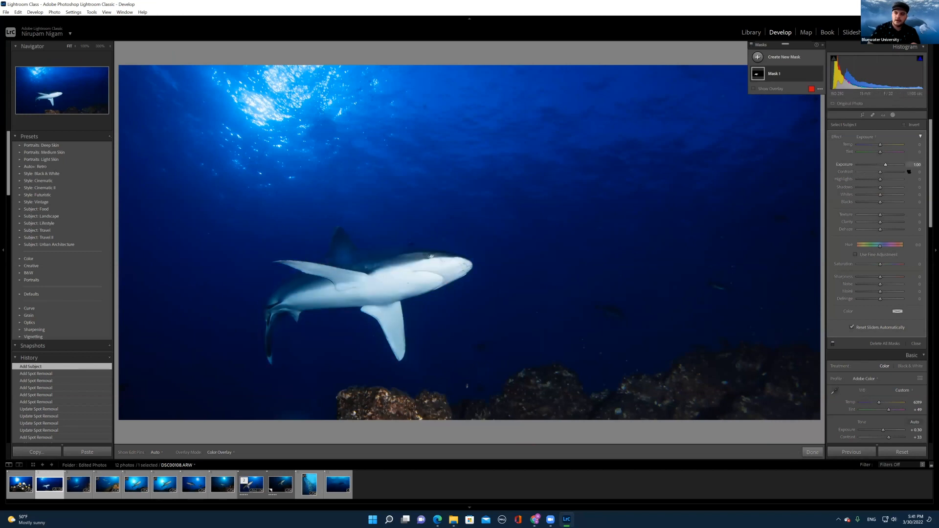
double_click(838, 139)
key("o")
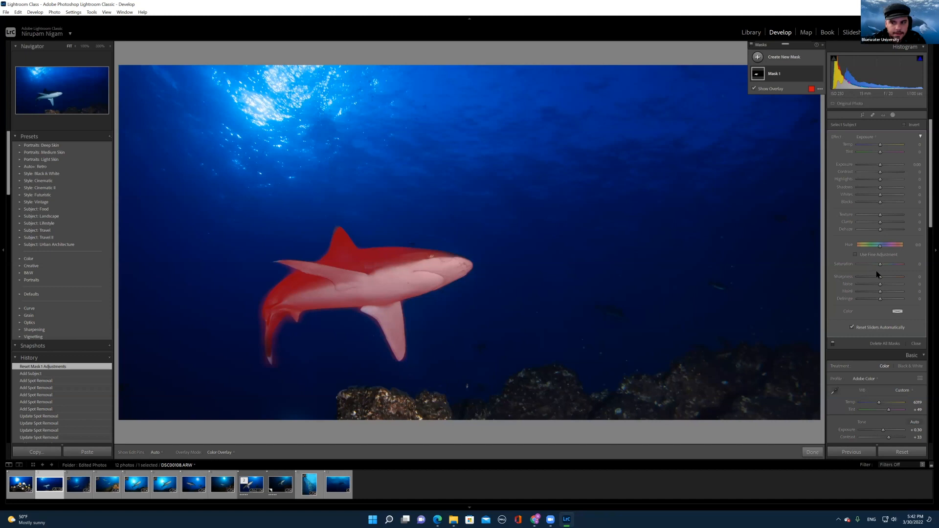
Step: On the shark mask, set Saturation to -33, Highlights to -3, Shadows to 36 and Blacks to 17
left_click_drag(883, 267, 875, 266)
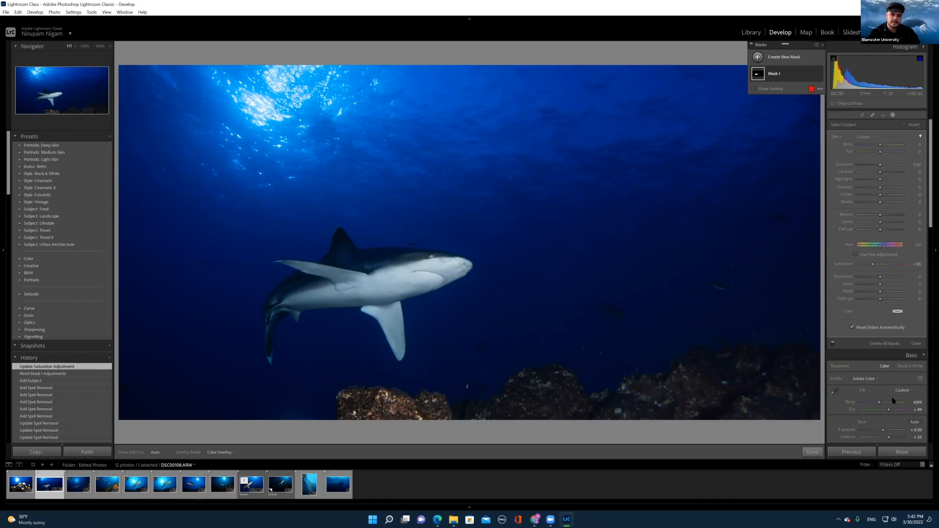
left_click(885, 179)
left_click(880, 179)
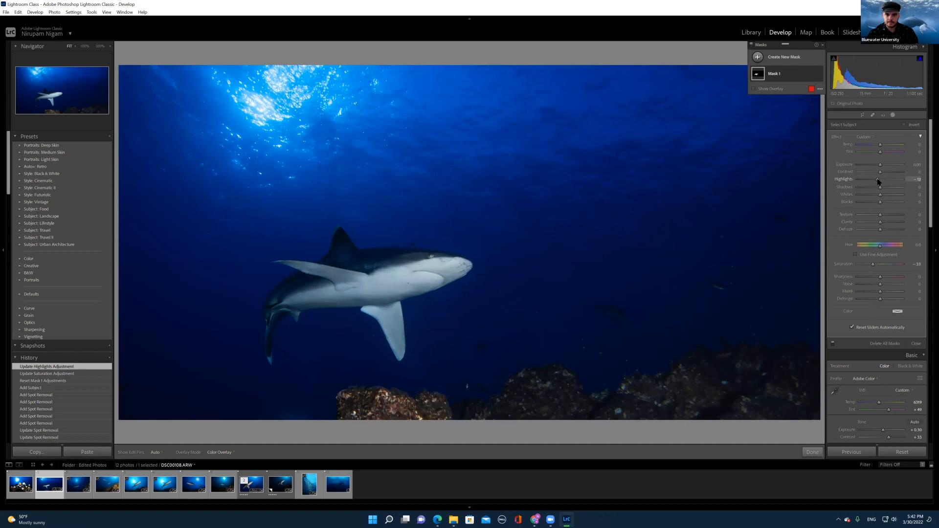
left_click(879, 179)
left_click(888, 188)
left_click(884, 203)
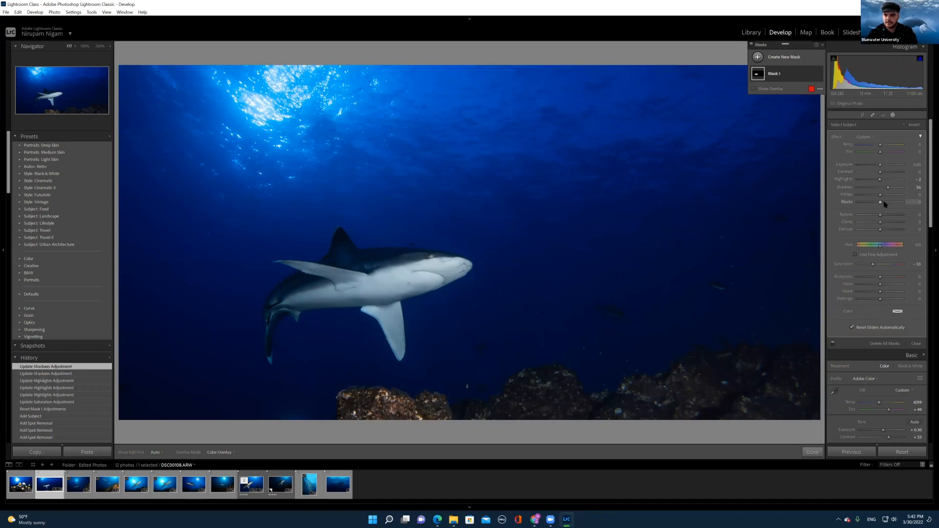
Step: Set the shark mask's Contrast to 26, Clarity to 28 and Dehaze to 16
left_click(886, 173)
left_click(886, 173)
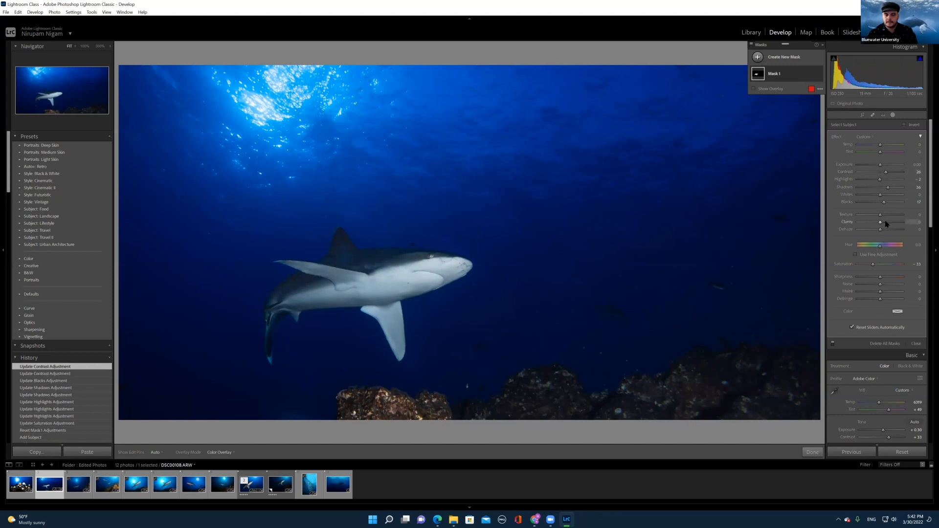
left_click(886, 224)
left_click(887, 223)
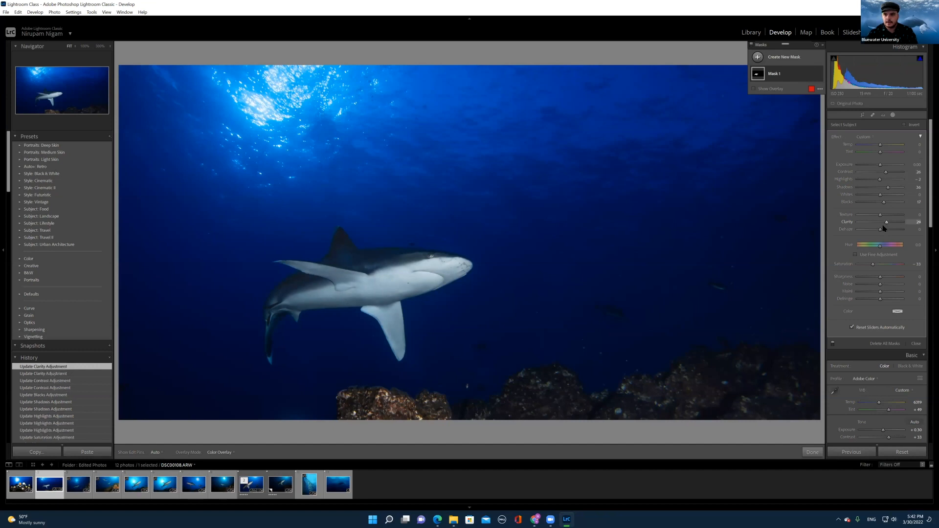
left_click_drag(881, 229, 884, 229)
Step: Refine the shark mask with Blacks 16, Shadows 100, Exposure 0.55, Highlights -47, Whites -18 and Clarity 36
left_click(890, 202)
left_click_drag(890, 205, 883, 169)
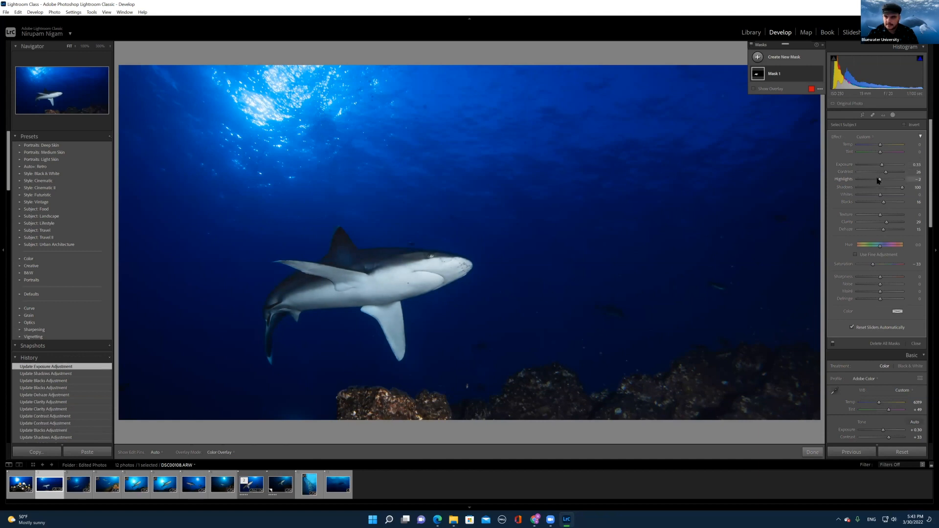
mouse_move(878, 180)
left_mouse_down()
mouse_move(870, 181)
mouse_move(876, 196)
left_mouse_up()
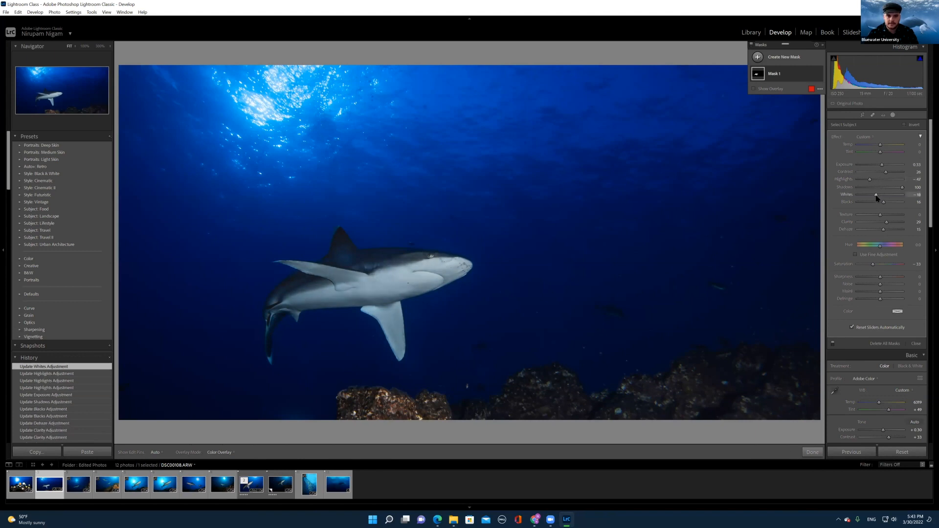
left_click(883, 167)
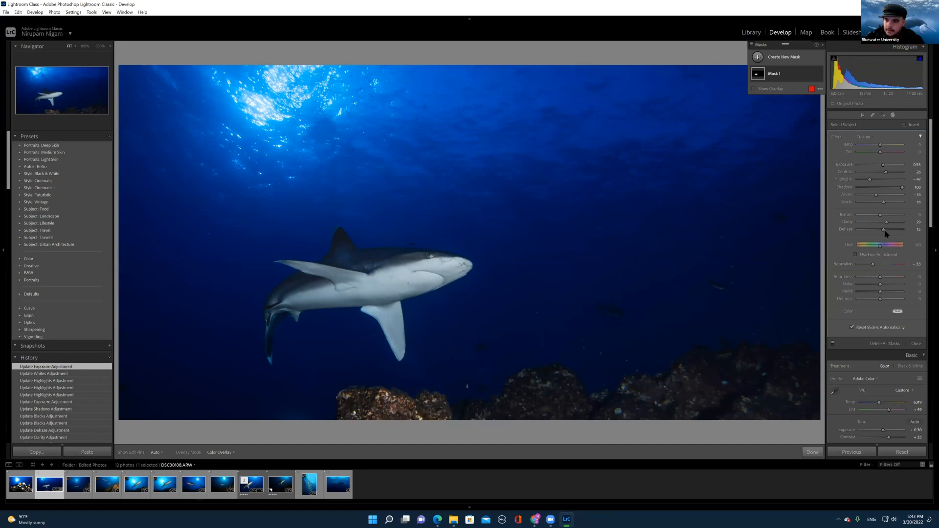
left_click_drag(890, 222, 890, 223)
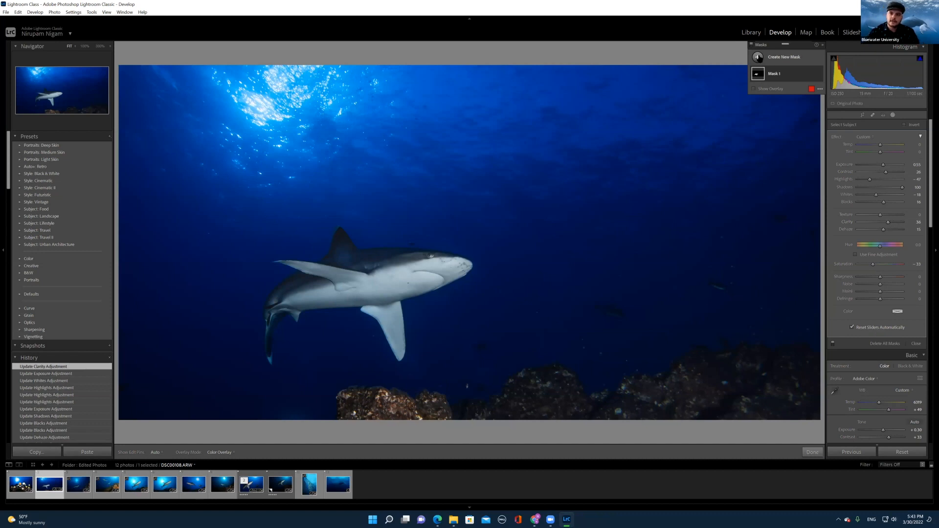
Step: Create a second Select Subject mask and invert it to cover everything around the shark
left_click(764, 63)
left_click(786, 73)
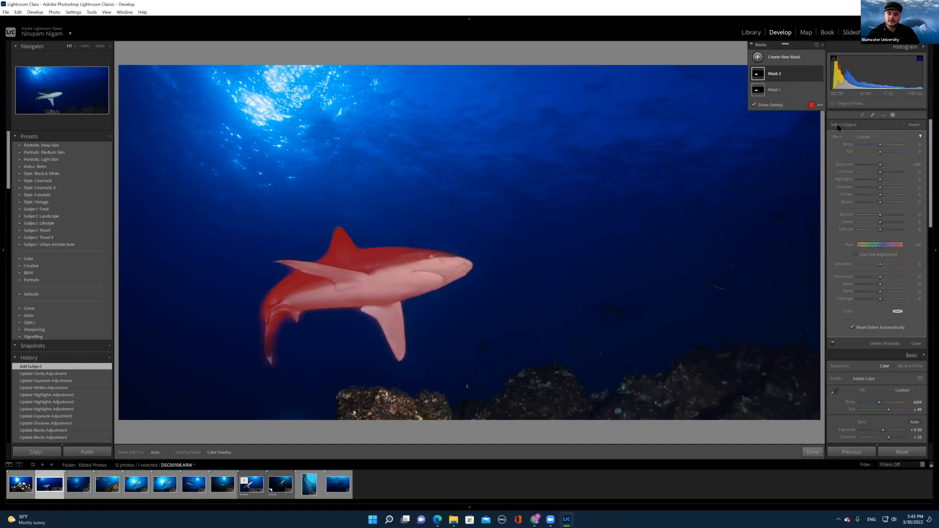
left_click(904, 126)
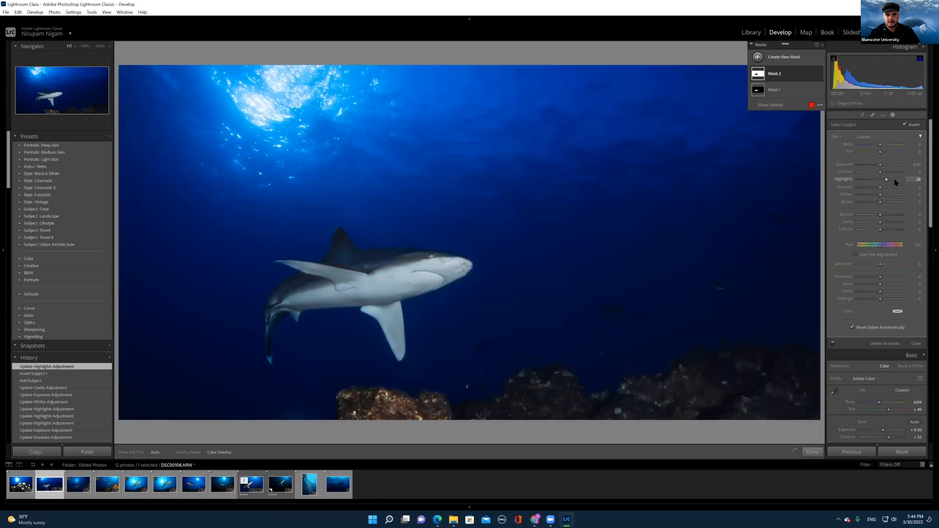
Step: On the inverted subject mask, set Highlights to 28, Shadows to -39 and Contrast to 22
left_click(894, 179)
left_click_drag(890, 182, 874, 191)
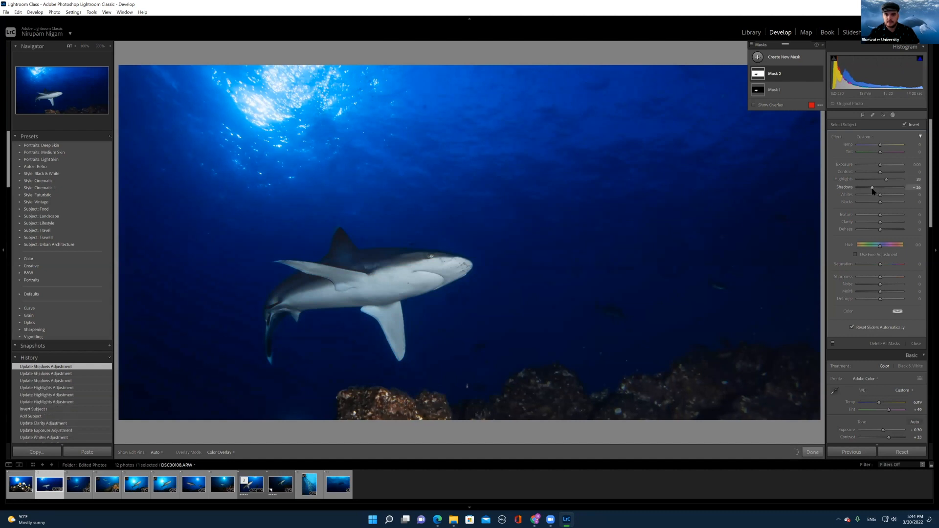
left_click_drag(872, 191, 871, 191)
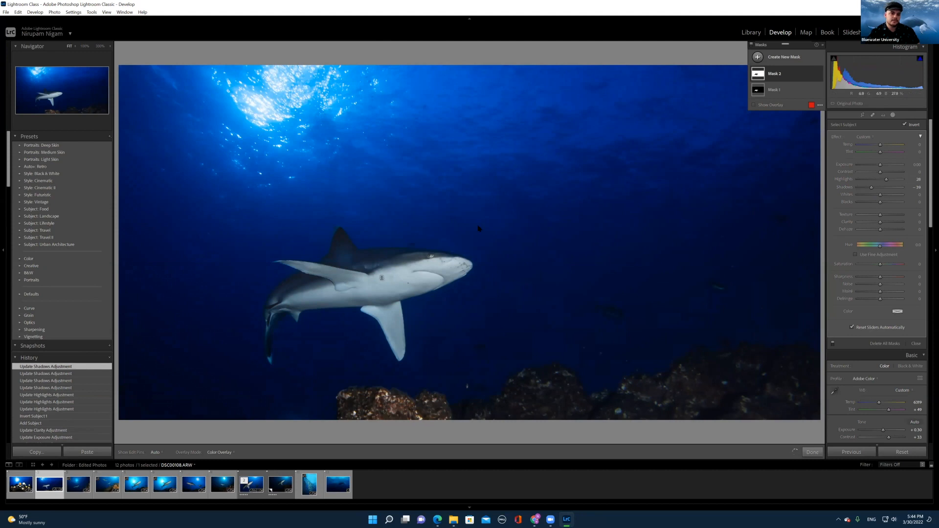
left_click_drag(881, 171, 886, 173)
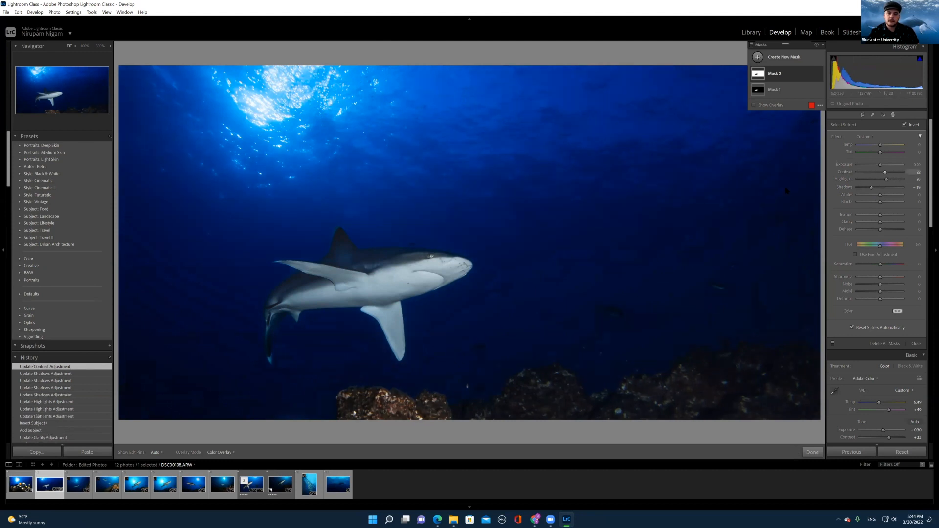
Step: Add a Select Sky mask over the water, hide its overlay, set Saturation to 34, and keep that mask selected
left_click(758, 57)
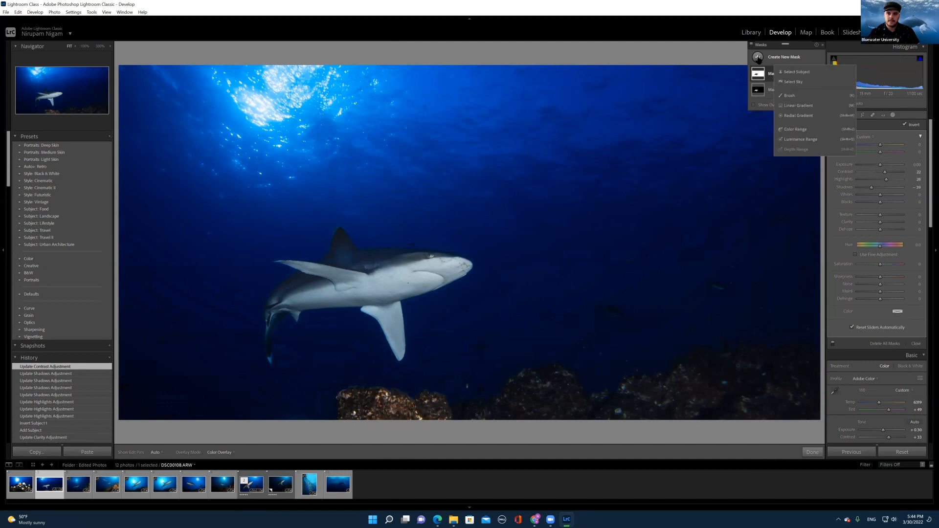
left_click(792, 82)
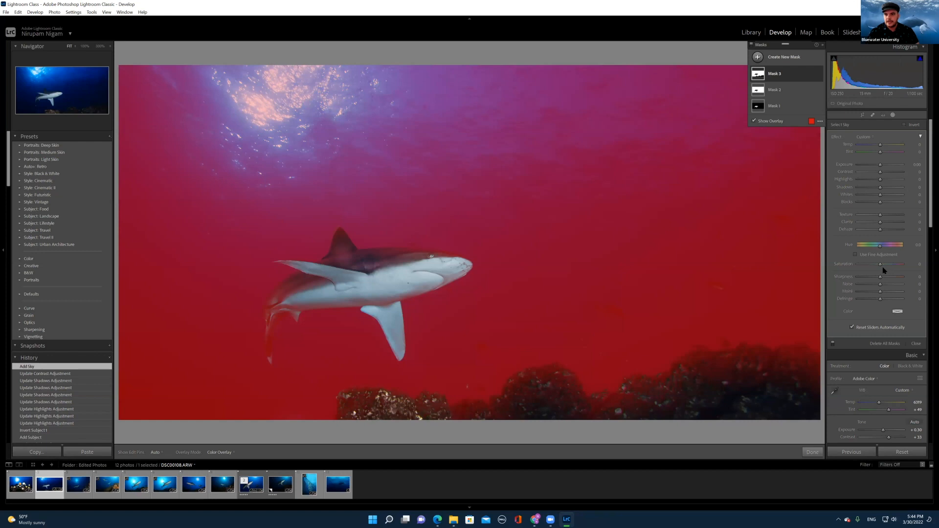
key("o")
left_click_drag(883, 265, 889, 266)
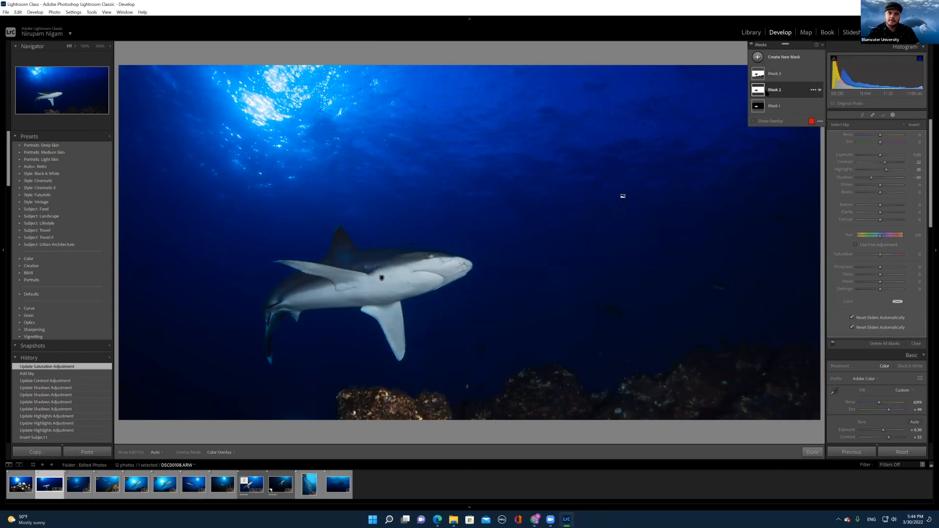
left_click(764, 73)
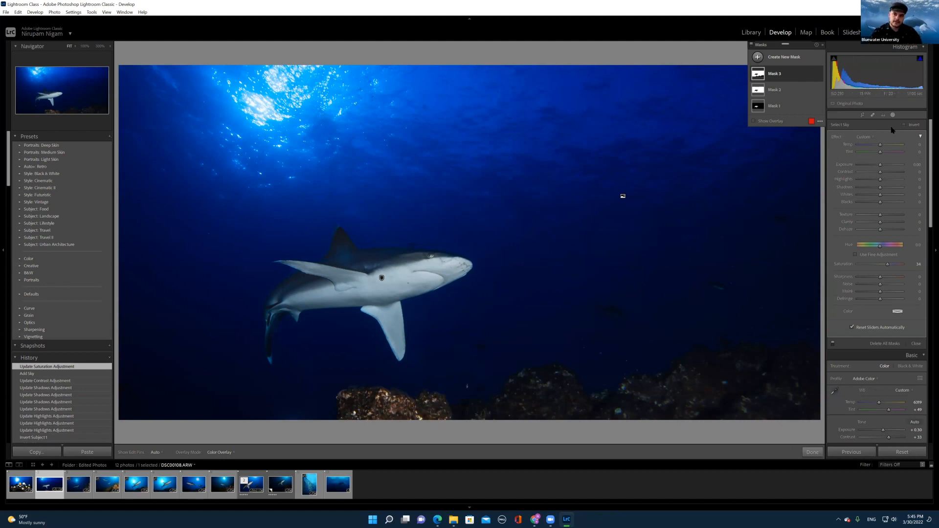
Step: Inspect DSC00108 in Spot Removal with a higher Visualize Spots threshold, and return to the masks
left_click(873, 115)
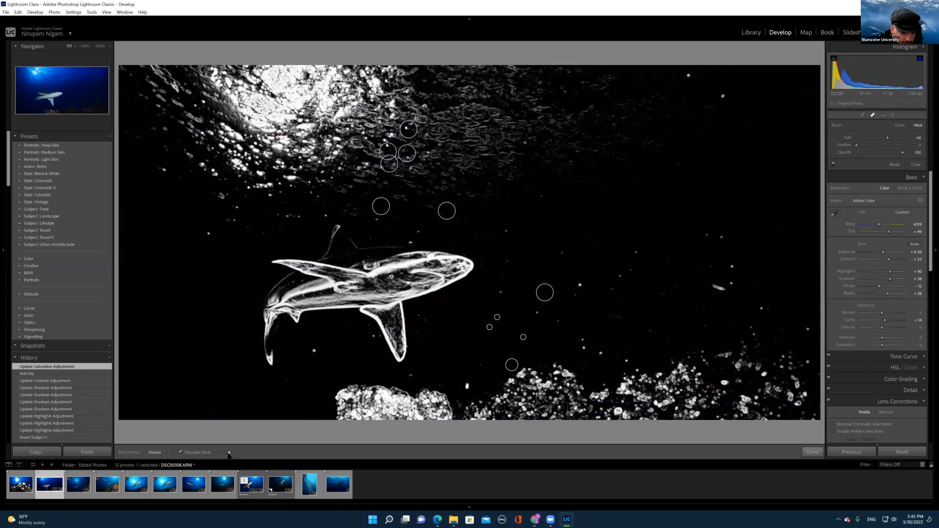
left_click_drag(228, 454, 235, 456)
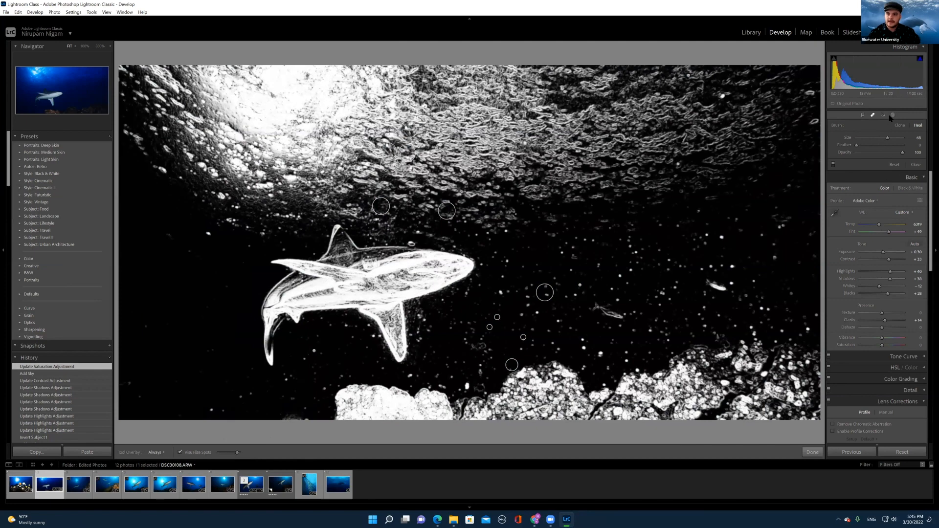
left_click(893, 115)
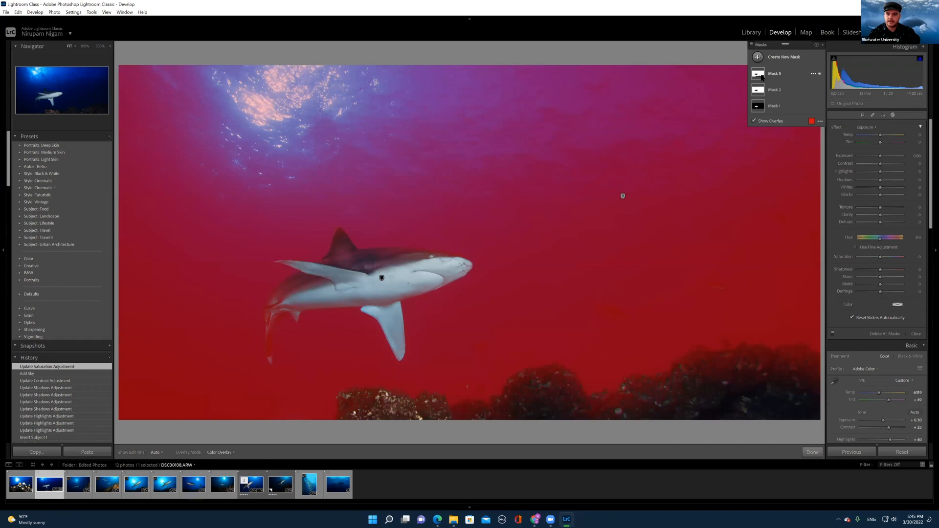
Step: On the Select Sky mask, lower Clarity to -15 and raise Noise reduction to 100
left_click(762, 76)
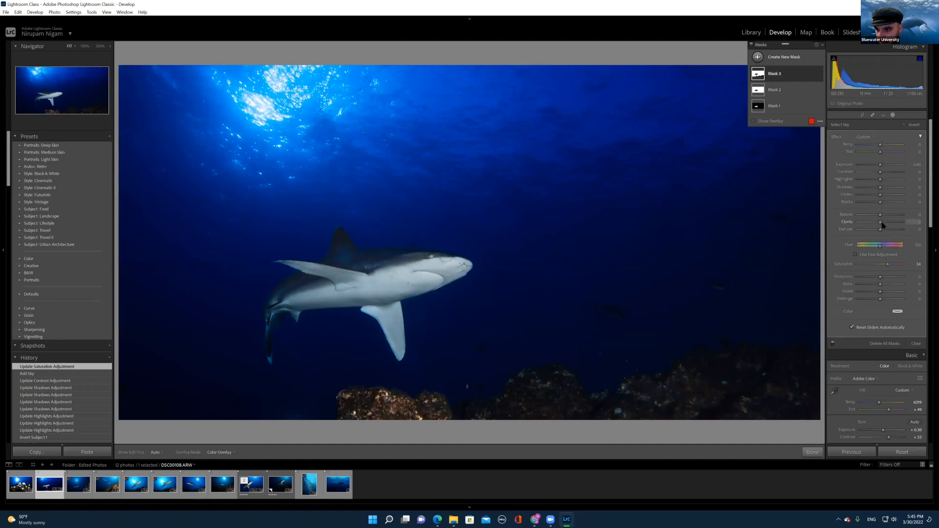
left_click_drag(881, 226, 876, 234)
left_click_drag(879, 286, 904, 286)
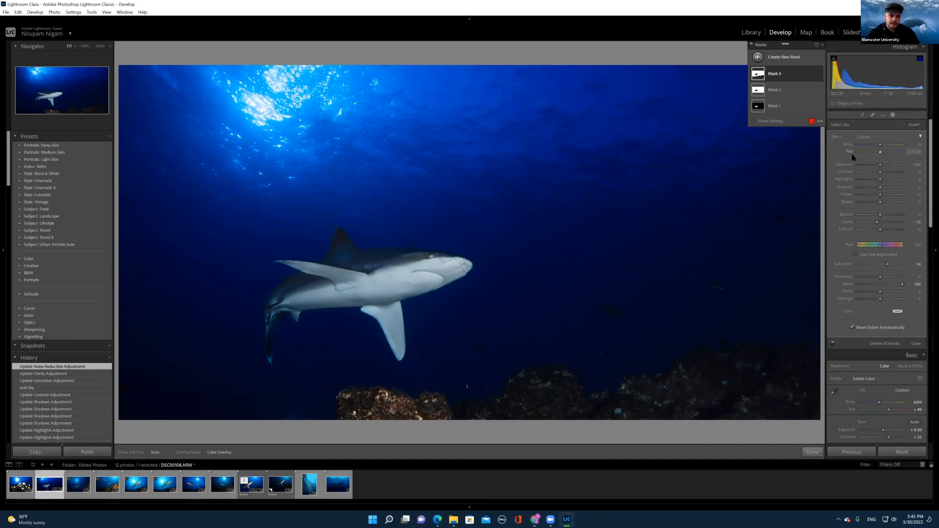
Step: Inspect DSC00108 with Visualize Spots in Spot Removal, and return to the masks
key("q")
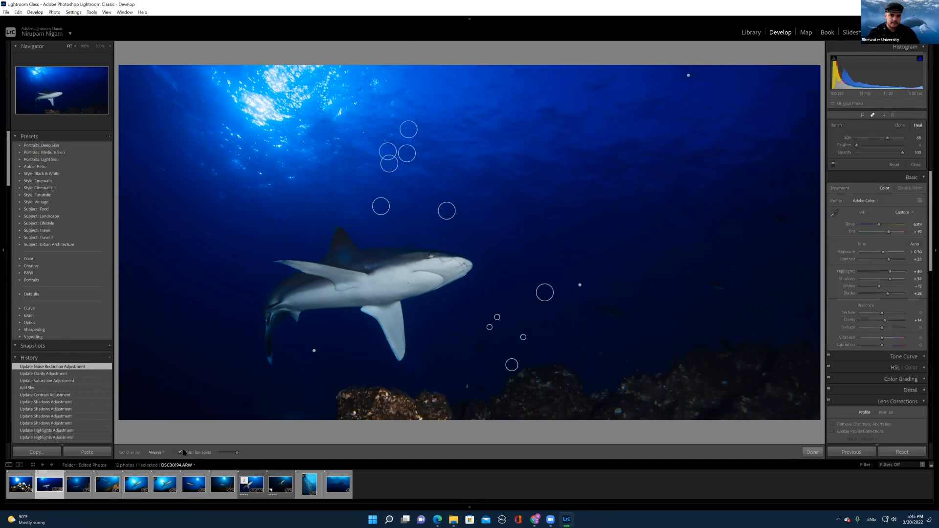
left_click(180, 452)
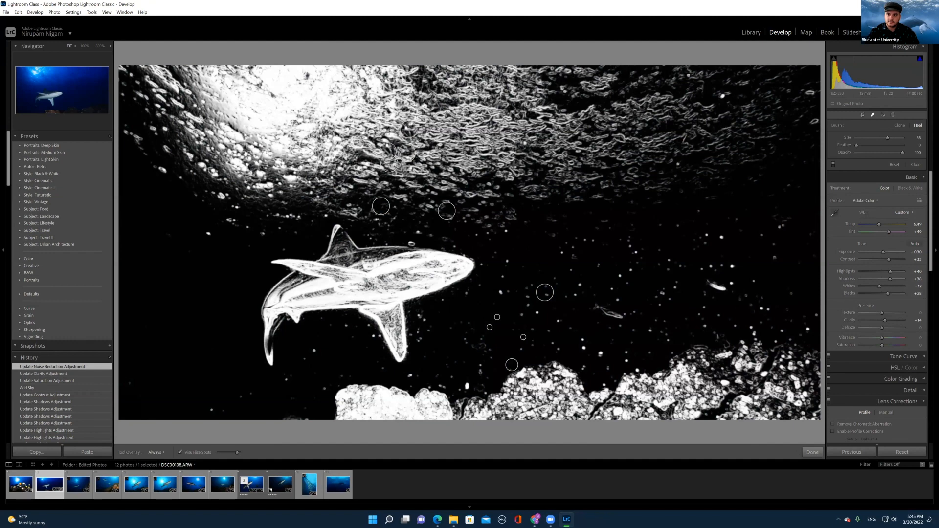
key("shift+w")
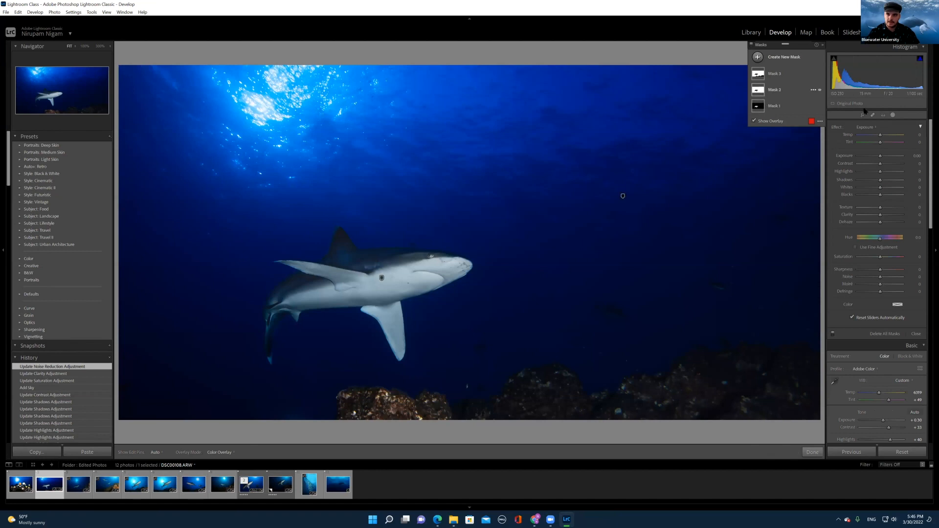
left_click(893, 116)
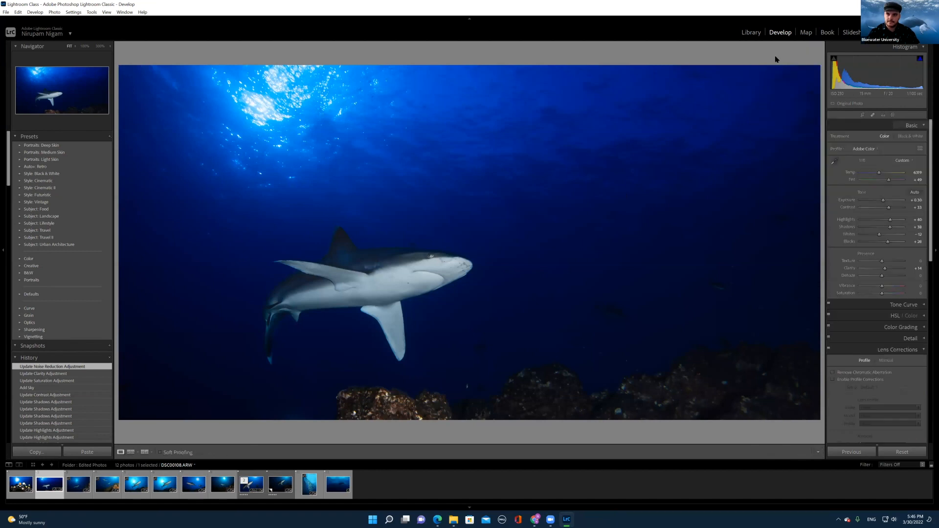
left_click(894, 115)
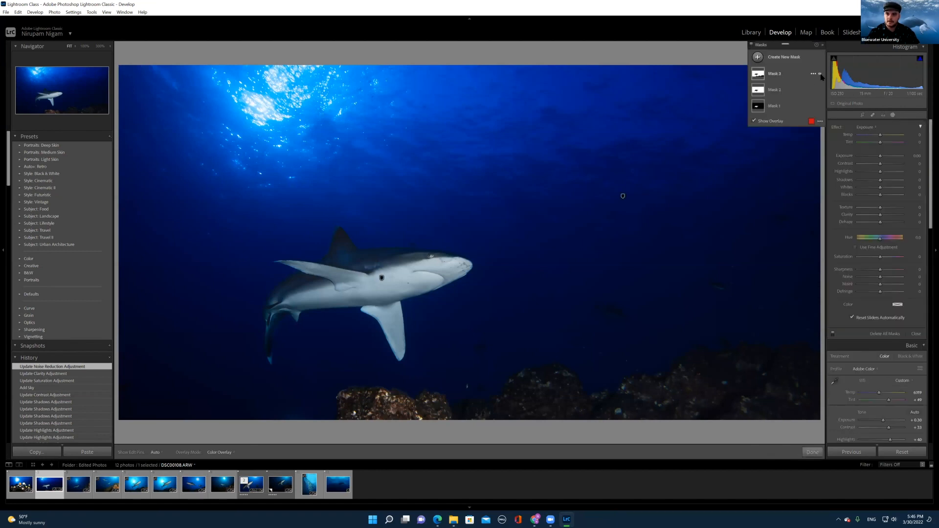
Step: Toggle the Select Sky mask's visibility repeatedly to compare its effect on the water, leaving it hidden
left_click(819, 74)
left_click(820, 74)
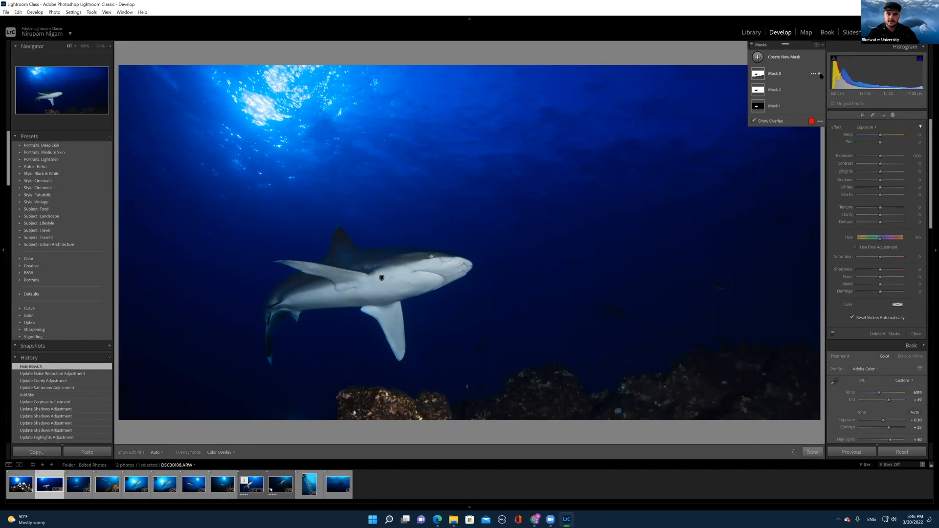
left_click(820, 74)
left_click(820, 74)
left_click(820, 74)
left_click(819, 74)
left_click(820, 74)
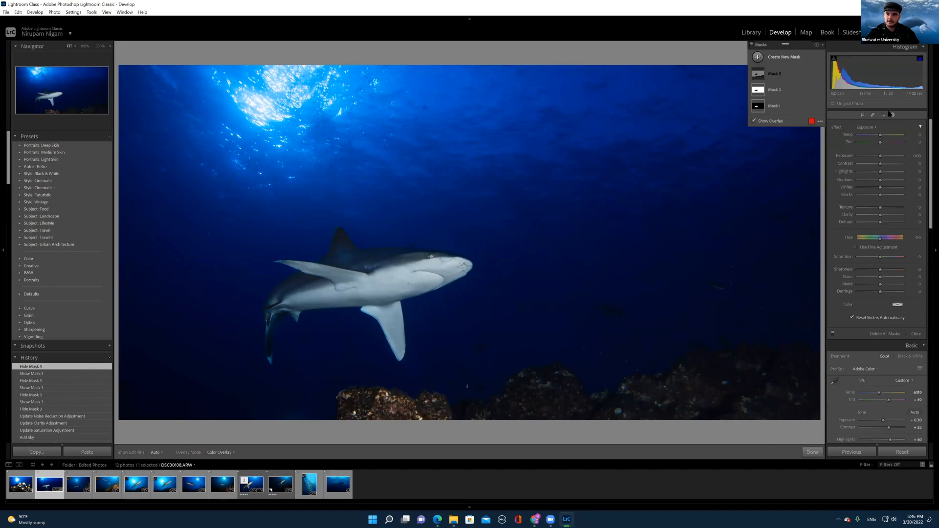
Step: Check Visualize Spots with the Select Sky mask hidden, and make the mask visible again
left_click(872, 115)
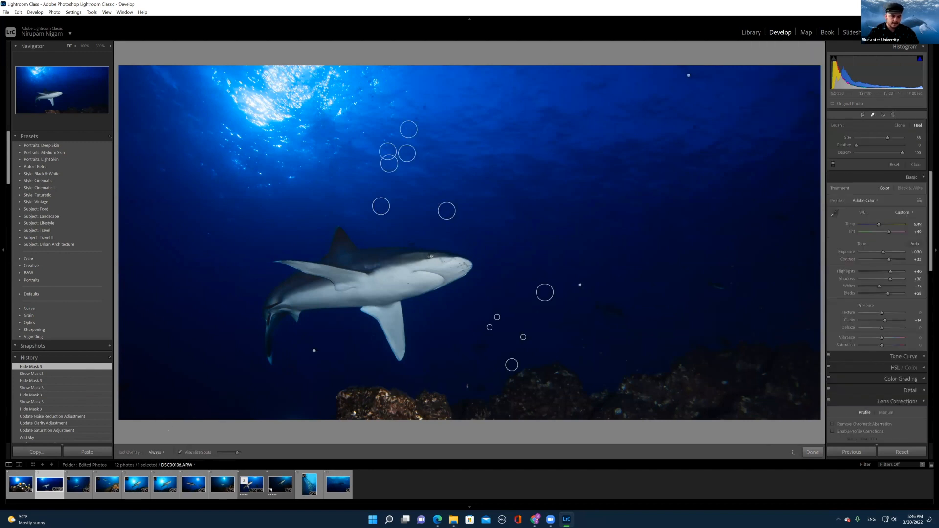
left_click(180, 452)
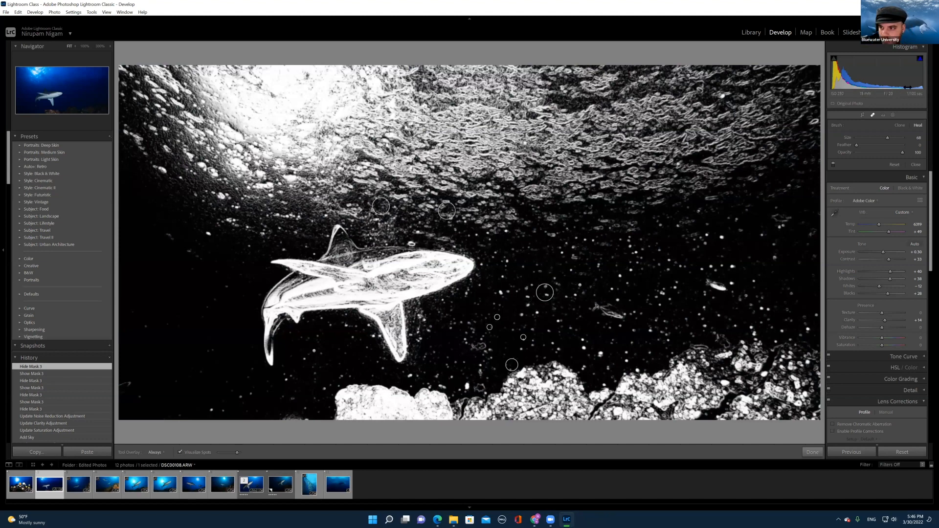
left_click(892, 115)
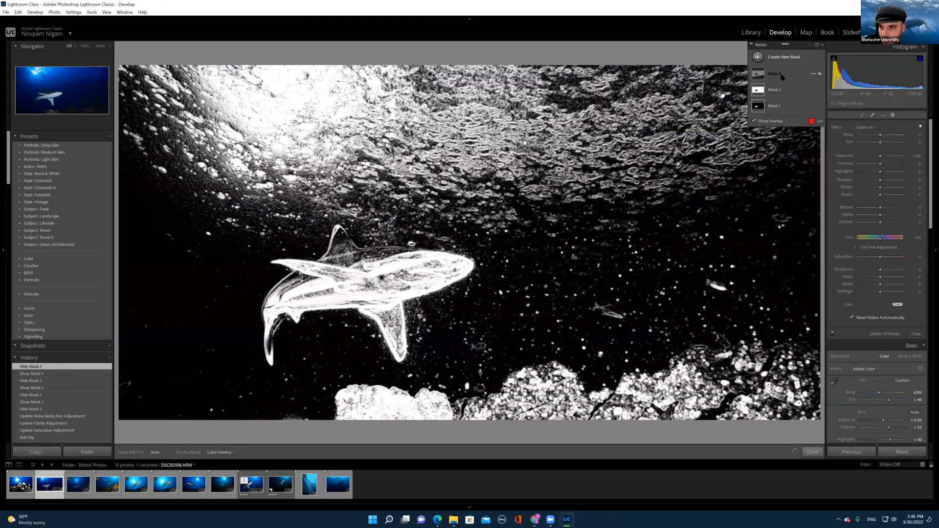
left_click(820, 74)
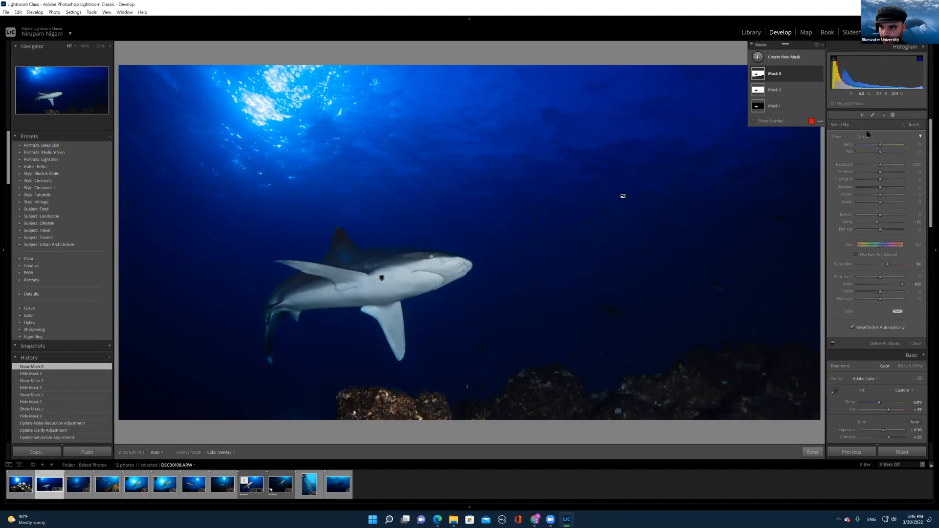
Step: Lower the Visualize Spots threshold and heal two specks in the open water ahead of the shark
left_click(874, 115)
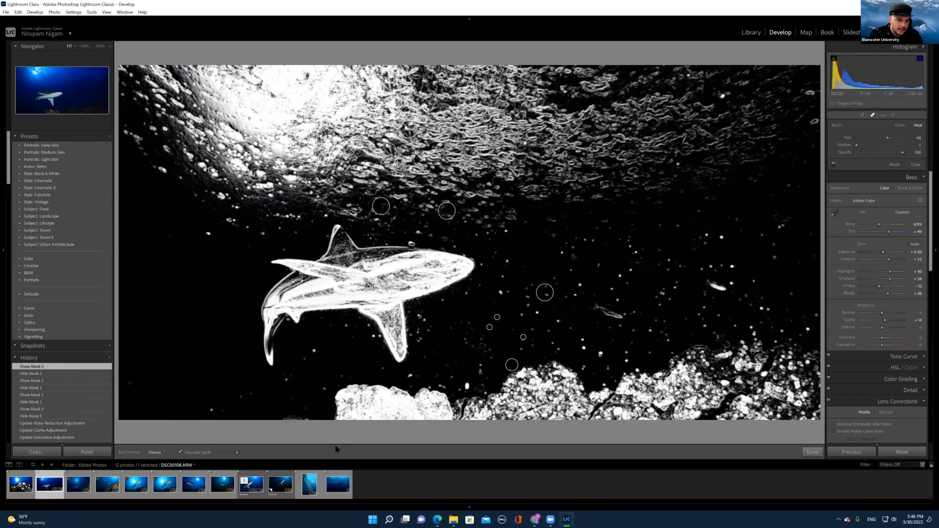
left_click_drag(236, 454, 230, 454)
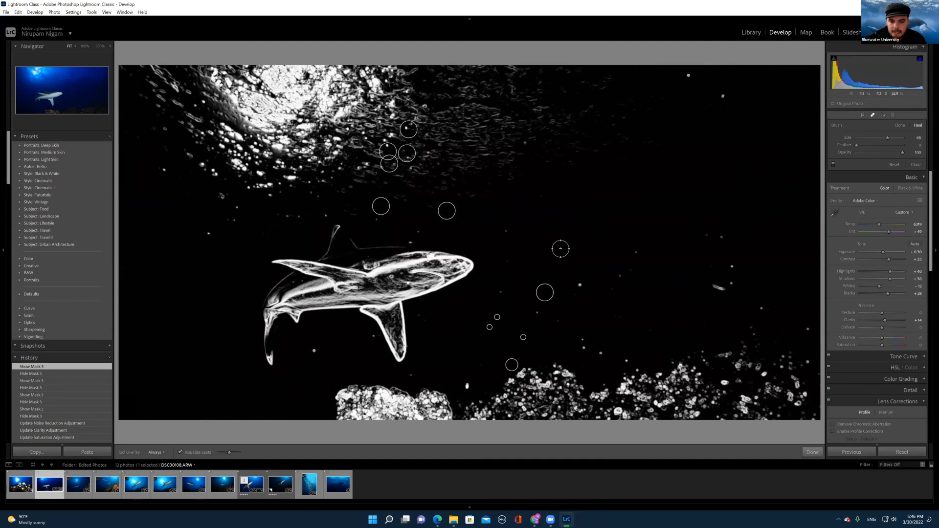
left_click(634, 250)
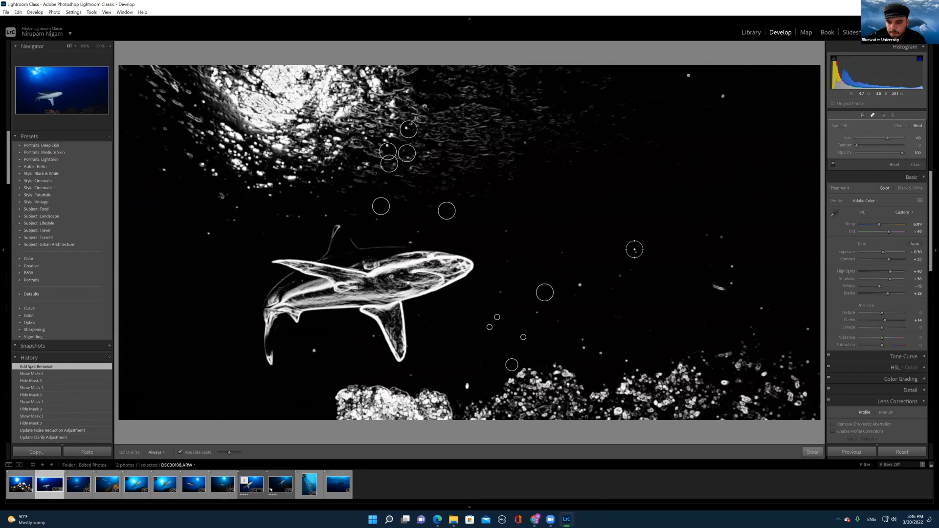
left_click(635, 249)
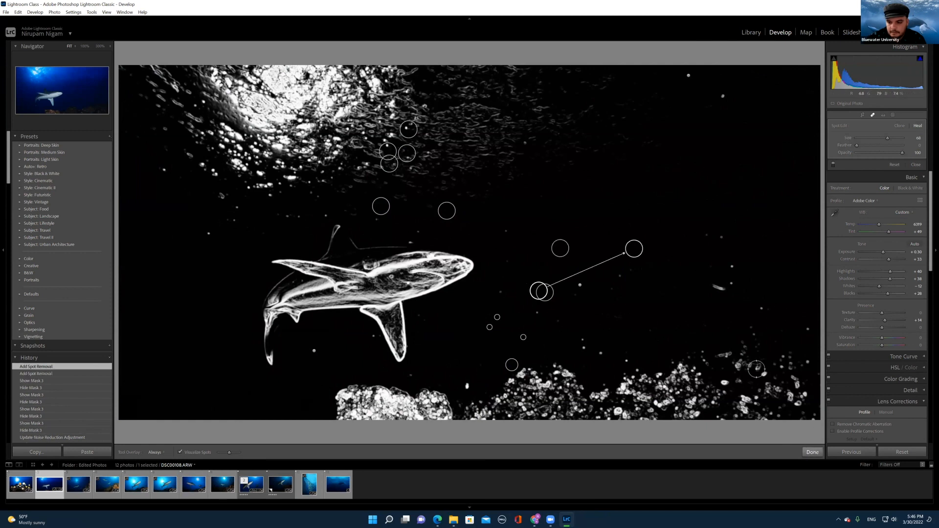
left_click(812, 452)
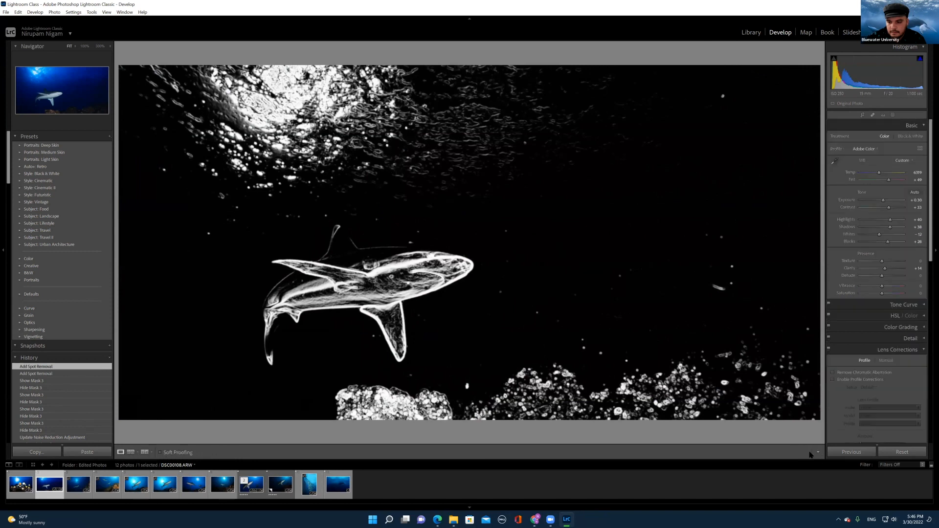
Step: Reopen the Select Sky mask and set its Contrast to 29
left_click(892, 115)
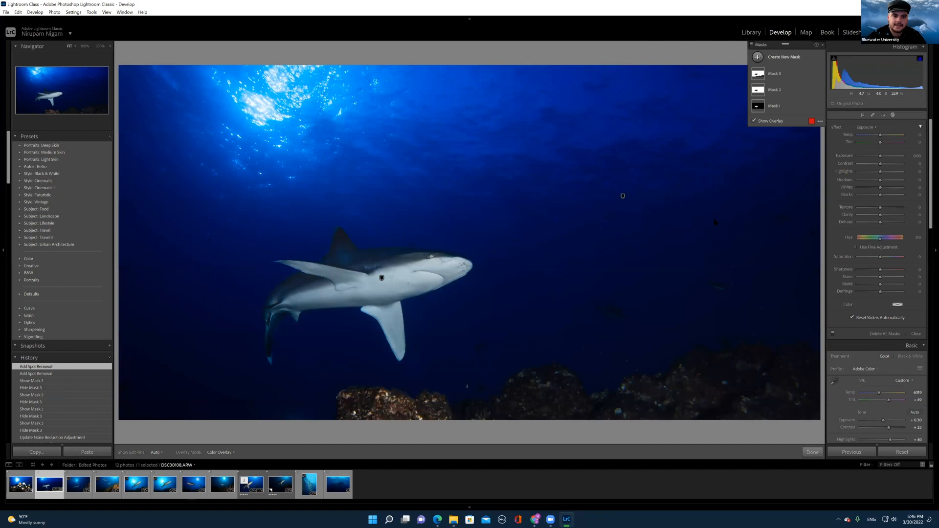
left_click(778, 74)
left_click_drag(884, 172, 887, 173)
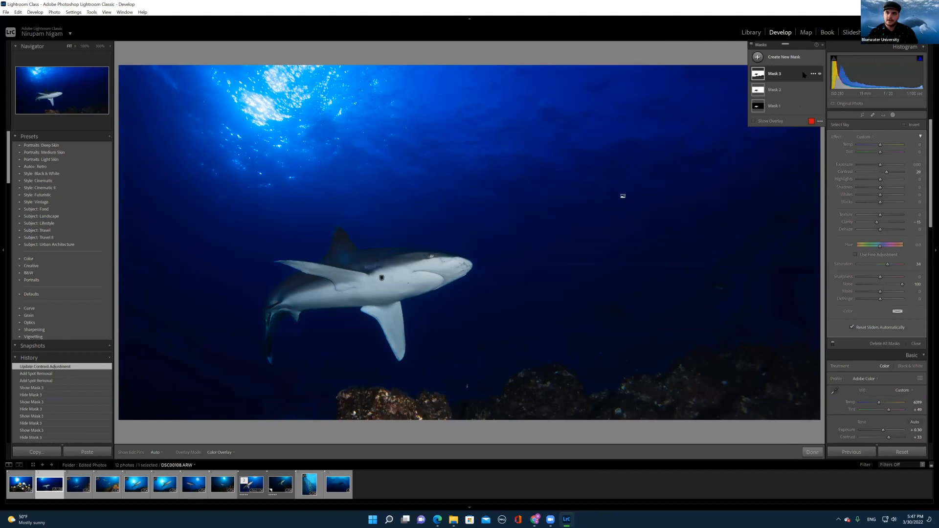
Step: Hide all three masks and show them again one at a time to compare their individual effects
left_click(820, 73)
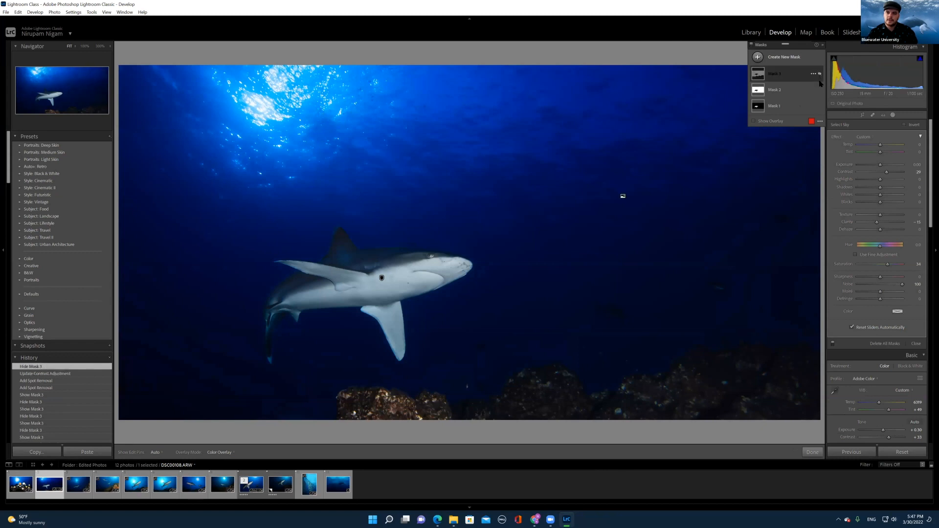
left_click(820, 91)
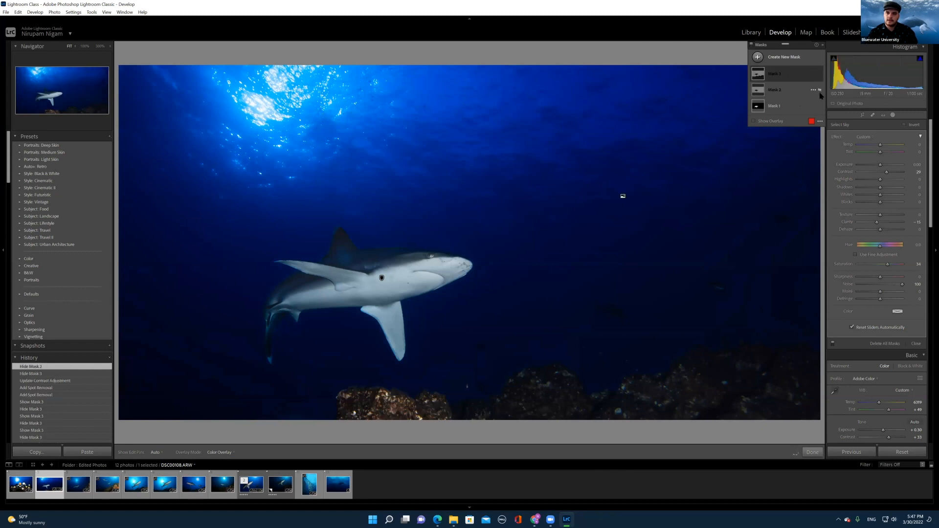
left_click(821, 107)
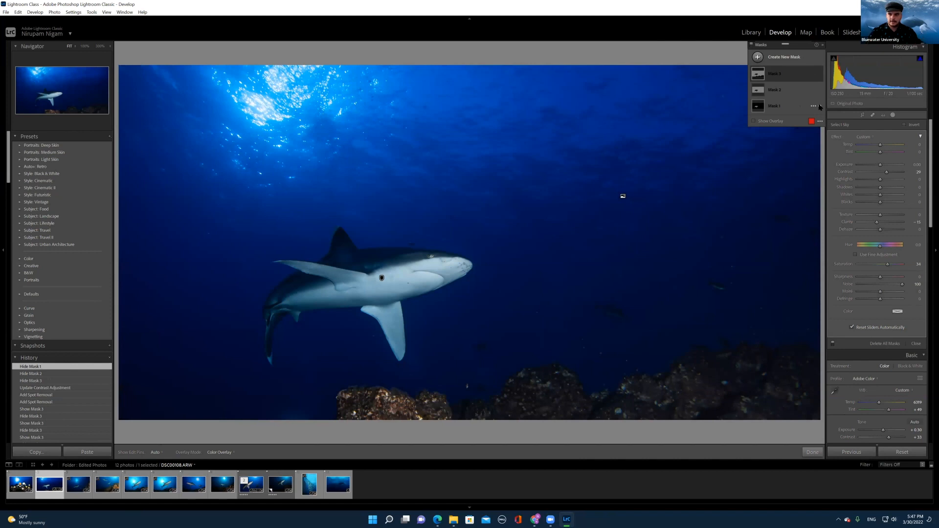
left_click(821, 106)
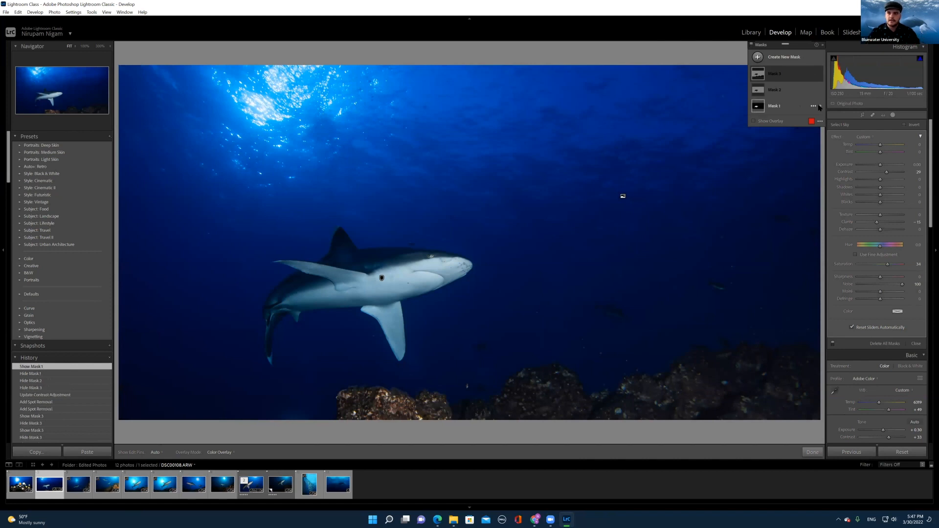
left_click(820, 106)
left_click(820, 107)
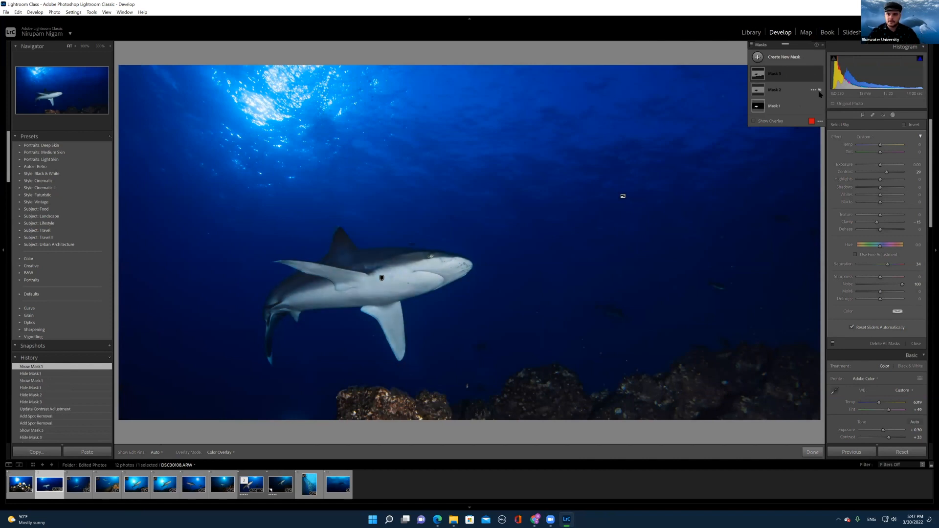
left_click(820, 91)
left_click(820, 74)
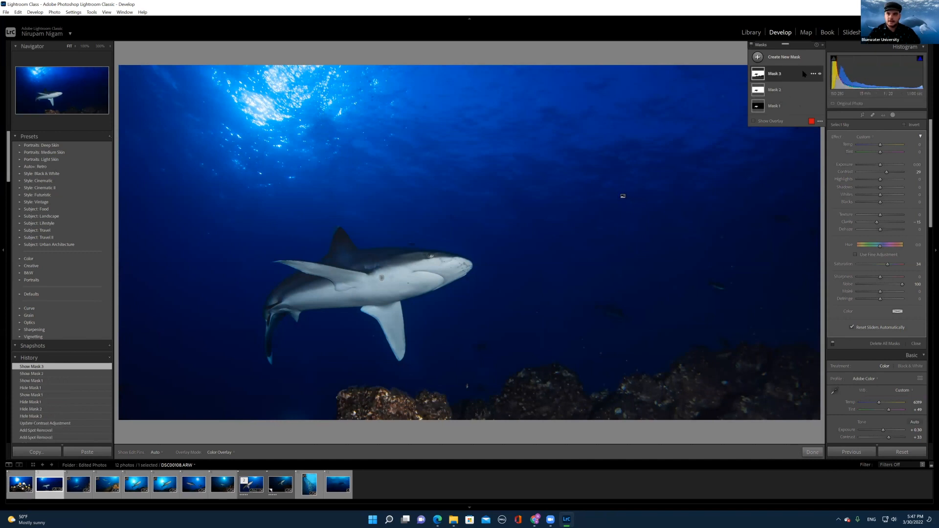
left_click(821, 74)
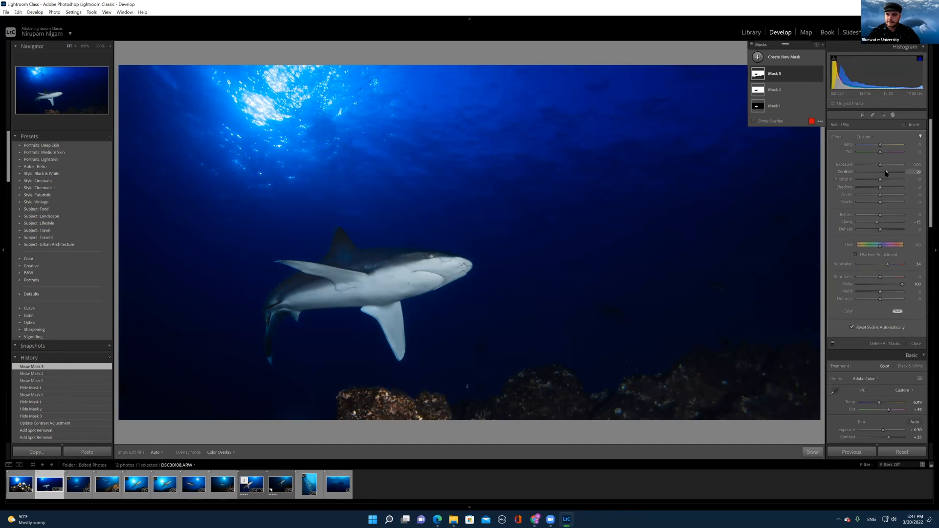
Step: Set the Select Sky mask's Exposure to 0.20, finish masking, and compare the photo side by side with its unedited version
left_click_drag(883, 168, 884, 168)
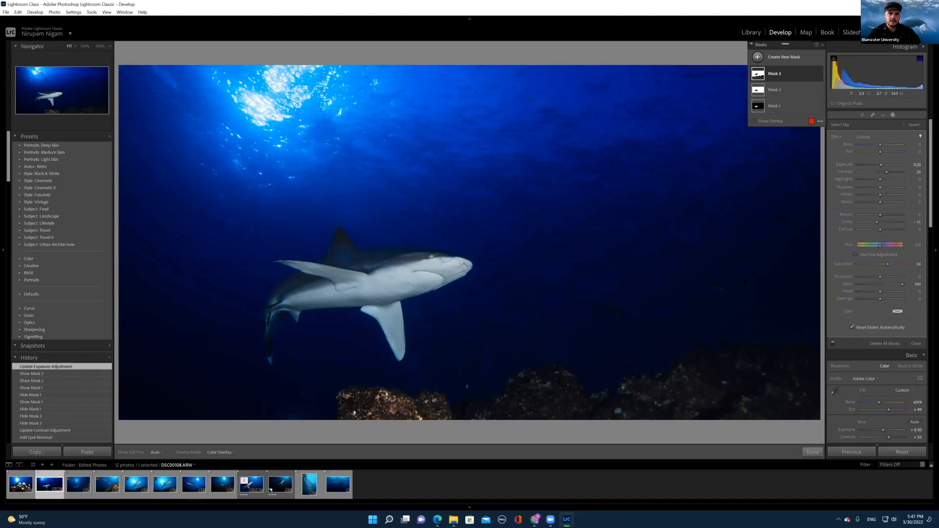
left_click(813, 452)
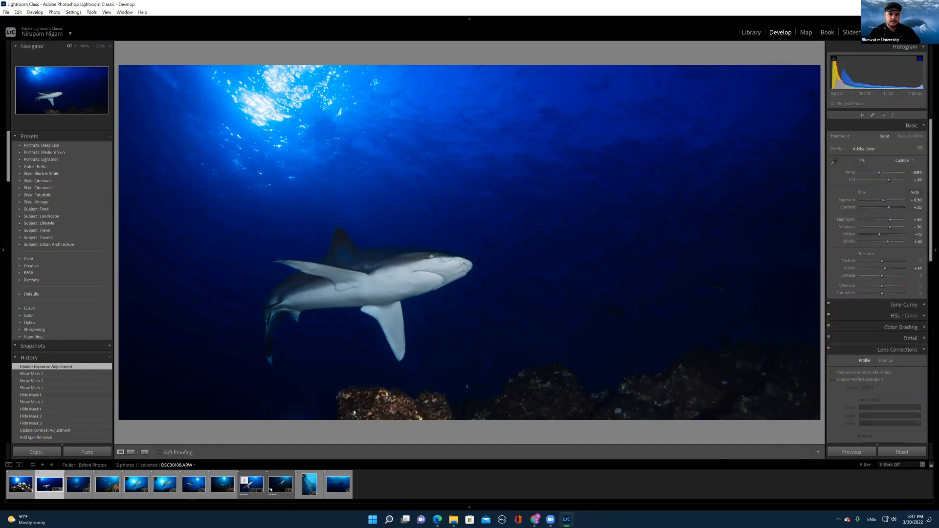
left_click(145, 453)
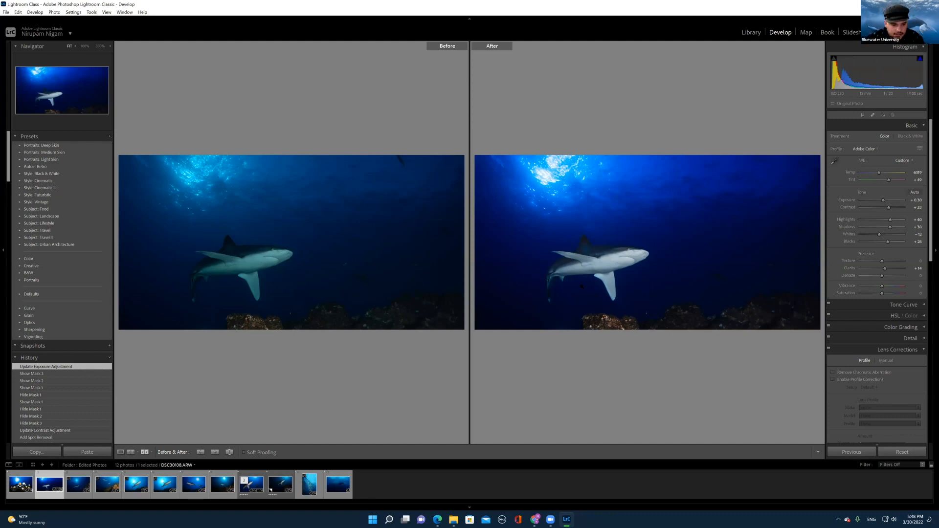
left_click(120, 452)
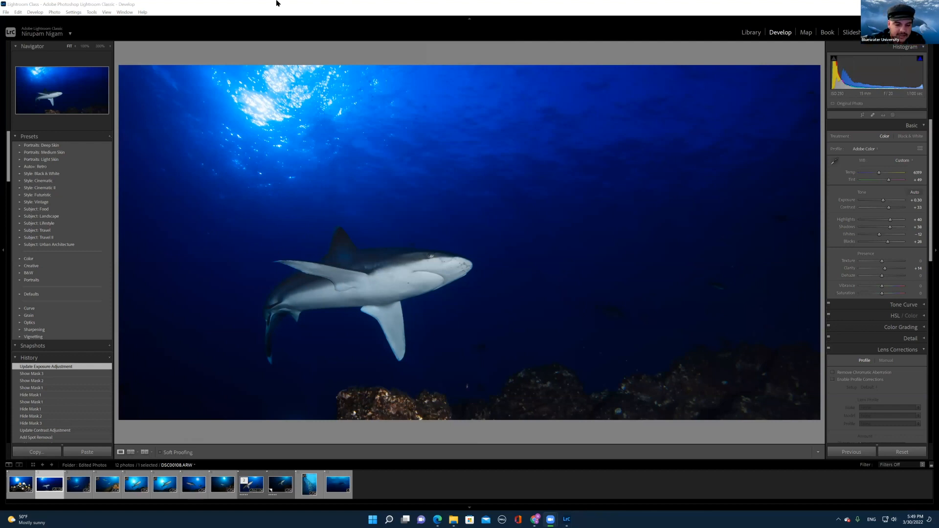
Step: Create a Select Subject mask on the fish school in DSC00583 and expand the mask's components
left_click(317, 477)
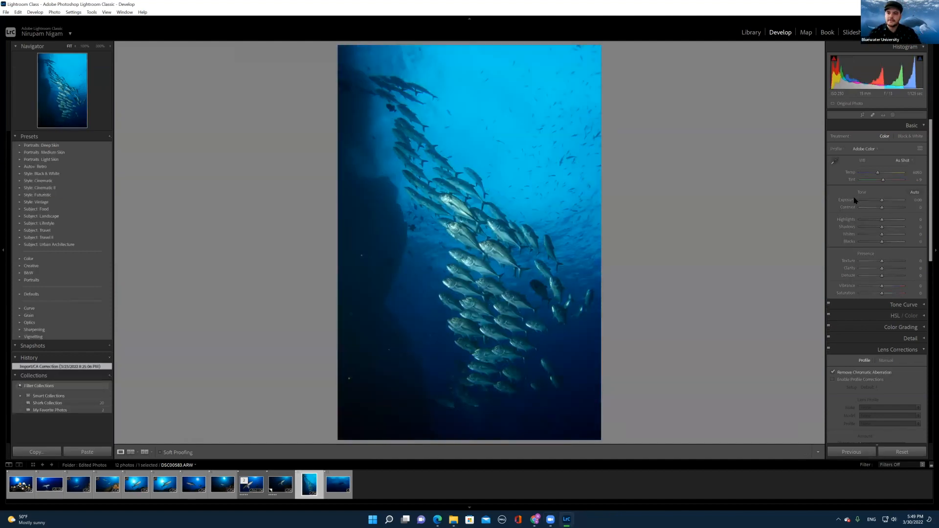
left_click(893, 115)
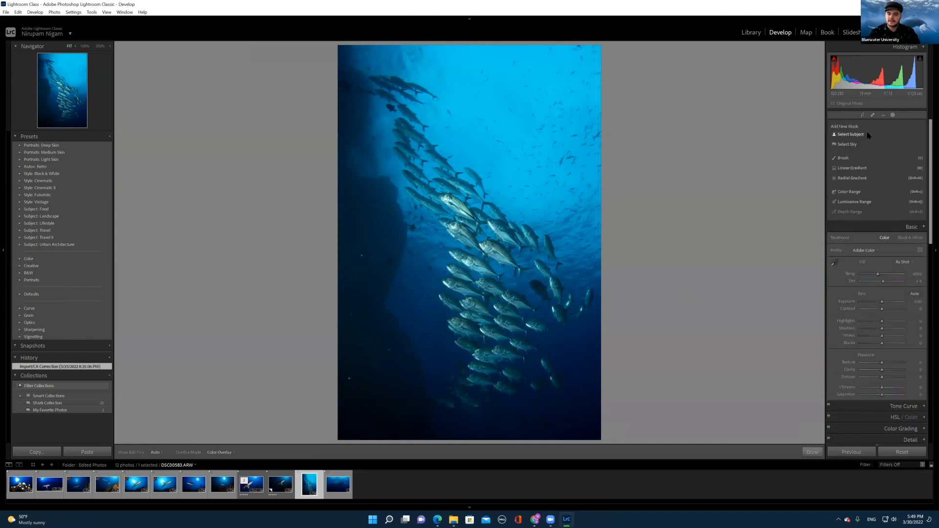
left_click(851, 134)
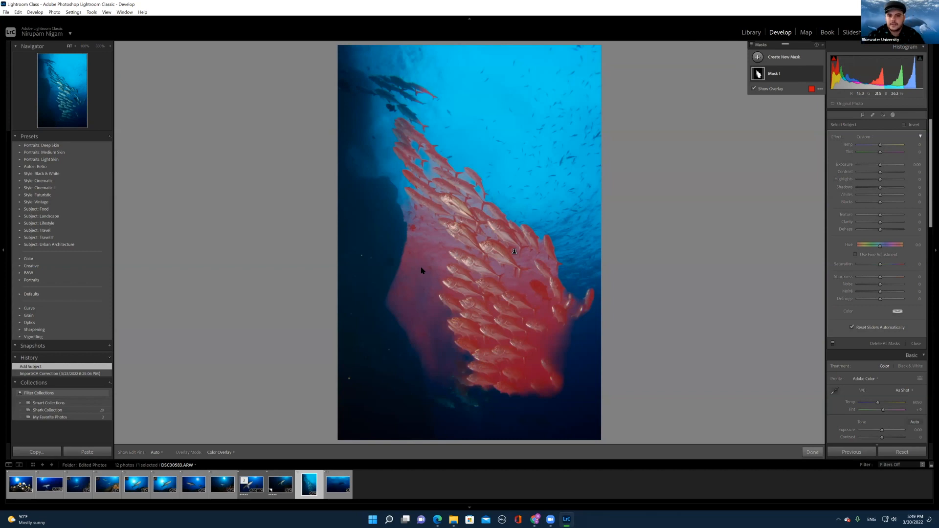
left_click(772, 75)
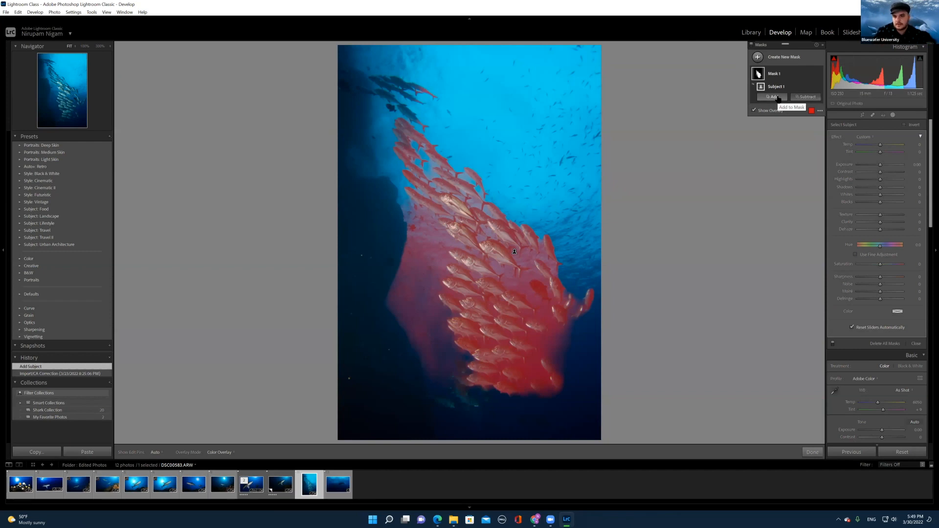
Step: Subtract the open water beside the fish school from the subject mask using a brush of size 6.0
left_click(806, 97)
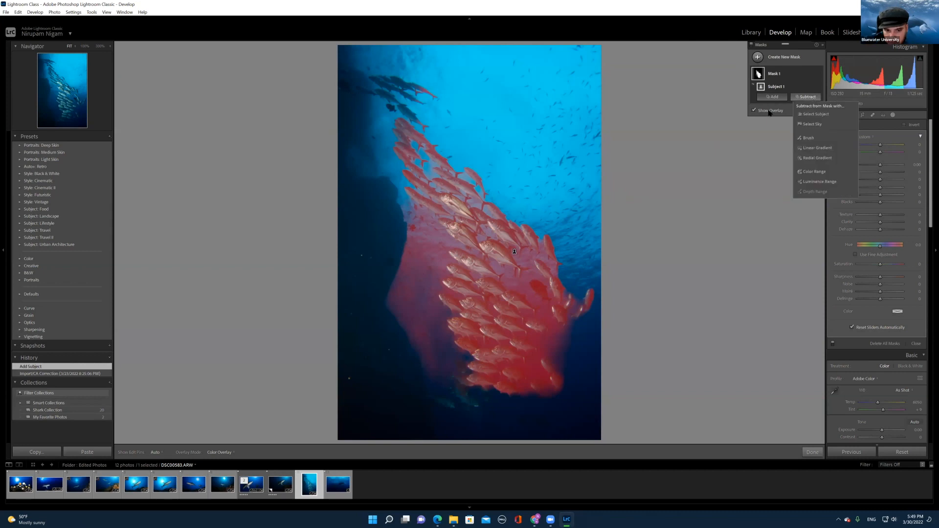
left_click(807, 138)
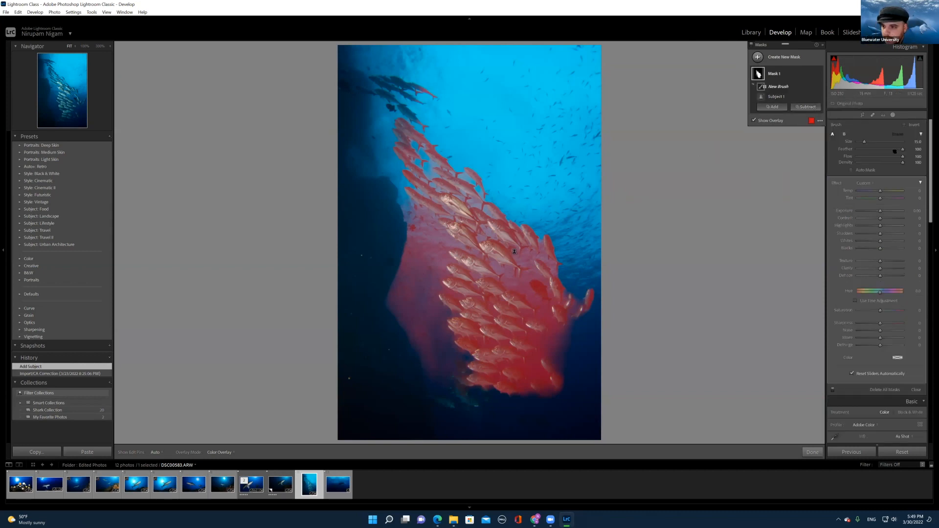
left_click_drag(875, 140, 863, 142)
mouse_move(441, 363)
left_mouse_down()
mouse_move(407, 275)
mouse_move(416, 359)
mouse_move(395, 289)
mouse_move(399, 312)
mouse_move(426, 366)
mouse_move(435, 353)
mouse_move(447, 364)
mouse_move(419, 266)
mouse_move(402, 276)
mouse_move(416, 211)
mouse_move(440, 241)
mouse_move(437, 267)
mouse_move(424, 233)
mouse_move(424, 264)
left_mouse_up()
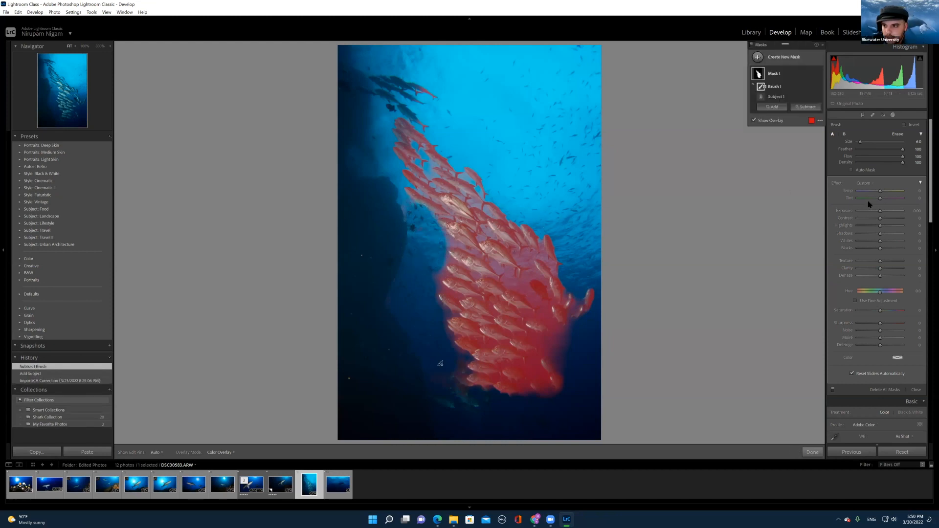
Step: Set the fish mask's Exposure to -4.00 to check its coverage, and hide the mask
left_click_drag(881, 211, 857, 212)
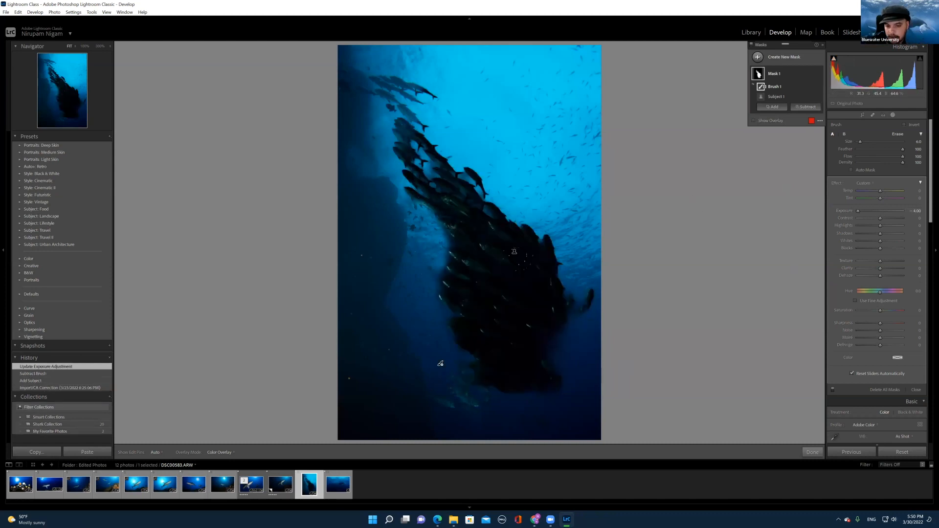
left_click(820, 74)
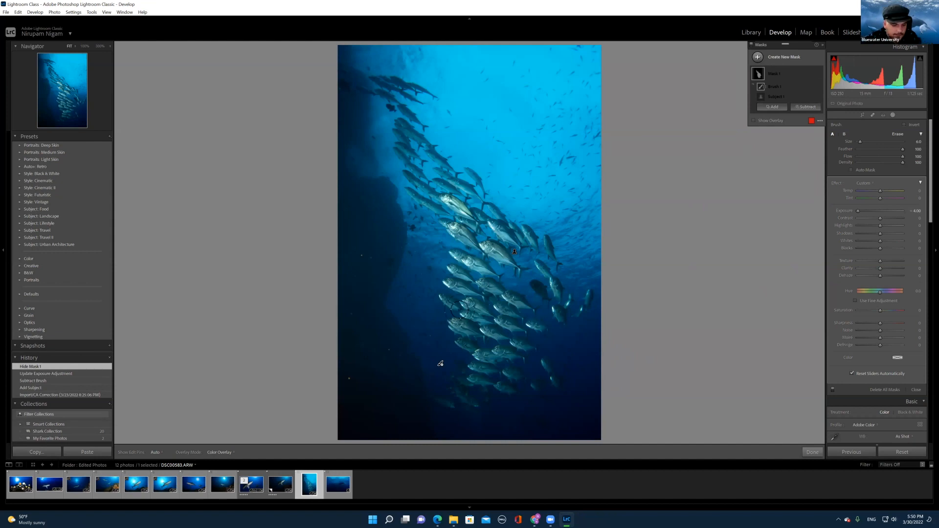
Step: Copy the develop settings from the shark photo DSC00293 and paste them onto the fish school photo DSC00583
left_click(251, 484)
key("e")
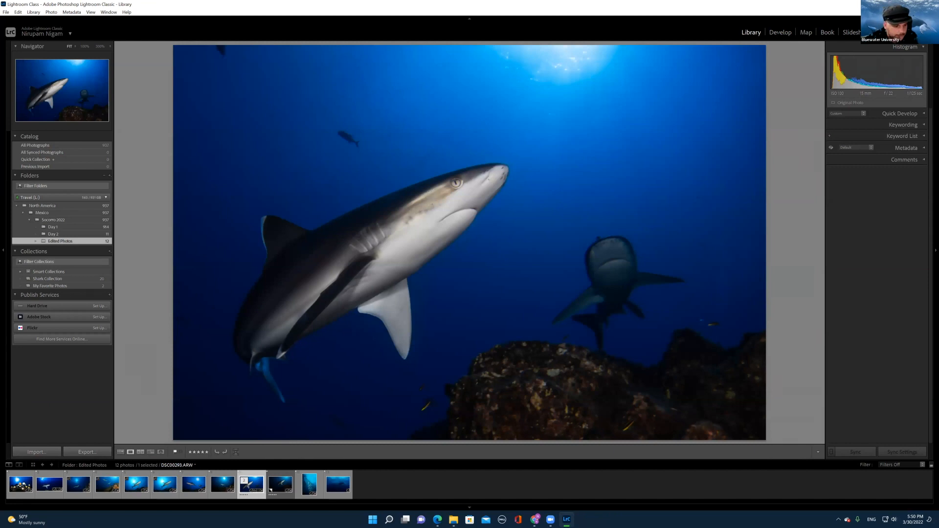
key("d")
left_click(30, 452)
left_click(578, 323)
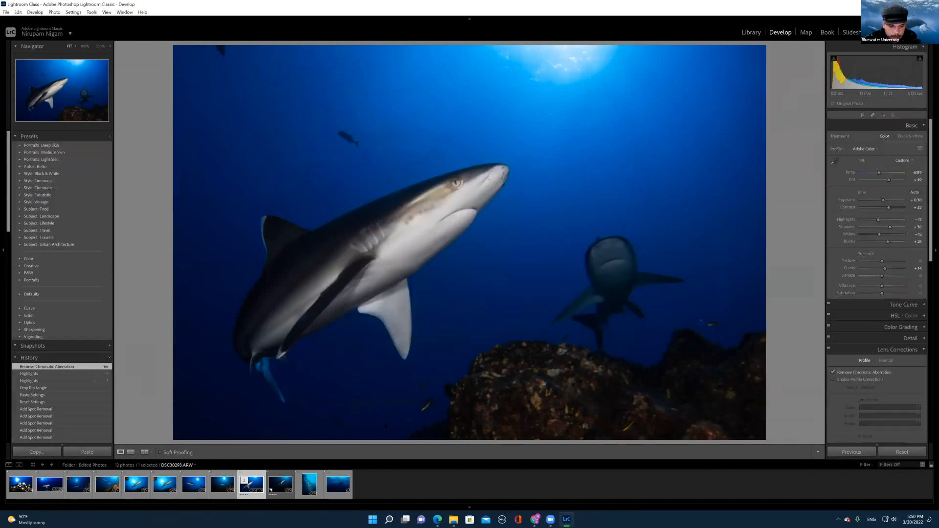
left_click(310, 484)
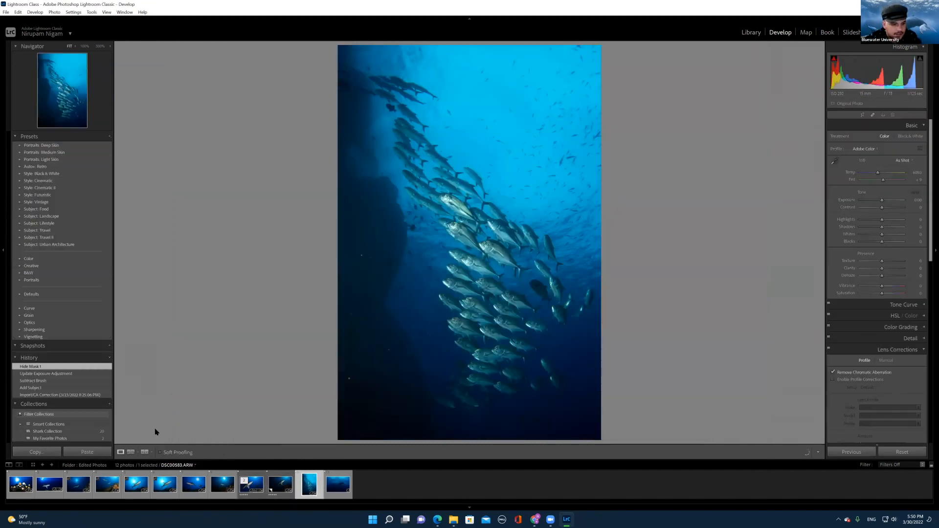
left_click(101, 450)
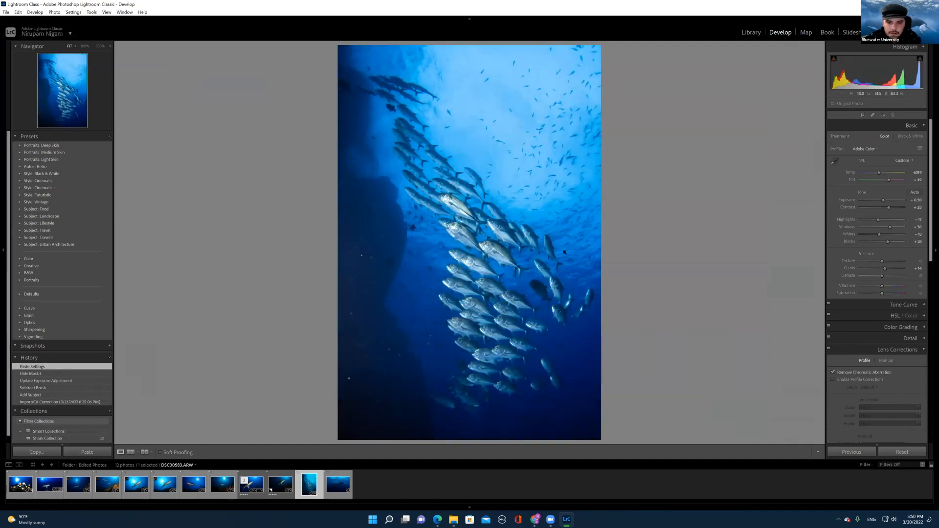
Step: Add a radial gradient mask as a tall, tilted ellipse over the main body of the fish school
left_click(892, 115)
left_click(758, 57)
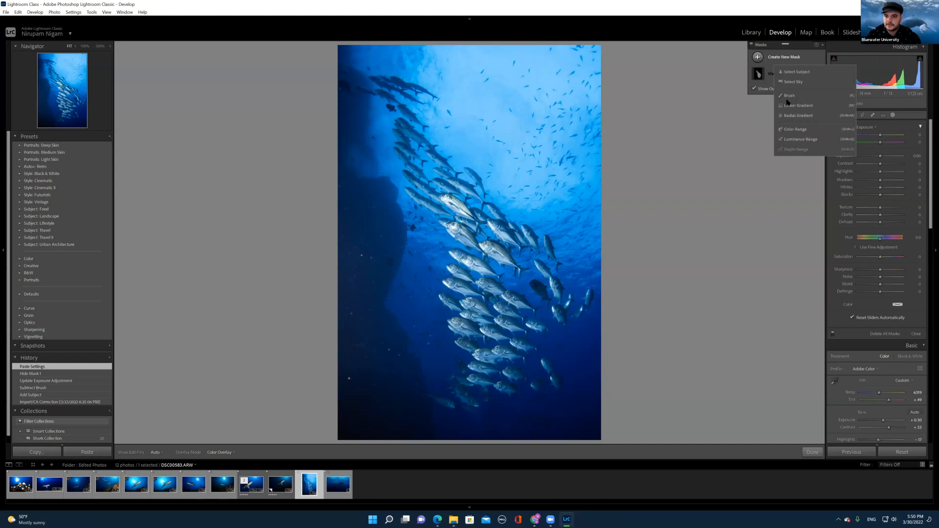
left_click(788, 118)
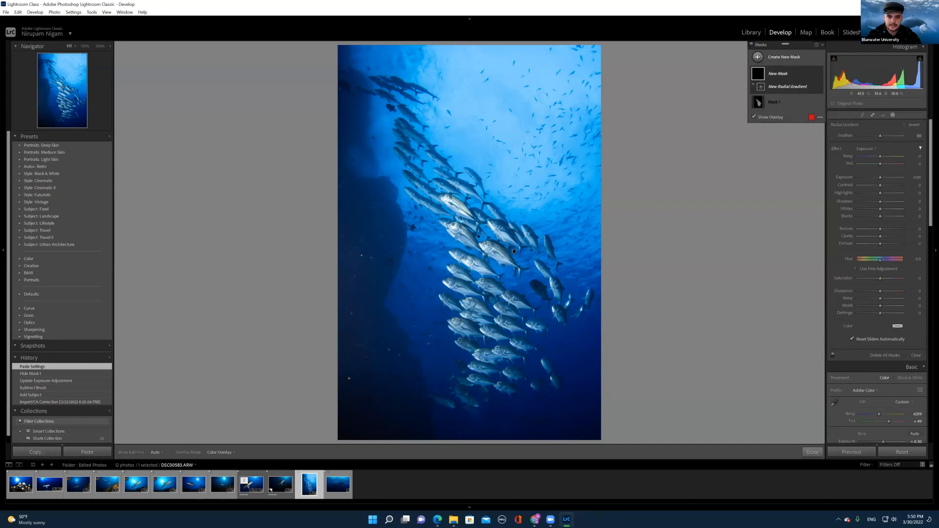
left_click_drag(477, 238, 540, 337)
left_click_drag(477, 237, 479, 255)
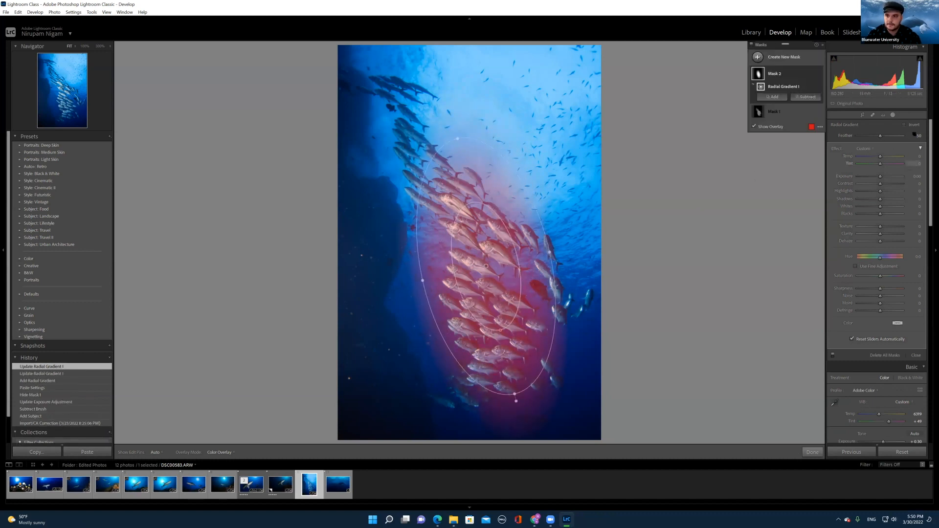
Step: Try softer and harder Feather amounts on the radial gradient, checking its edge with a temporary Exposure drop that is reset
mouse_move(881, 137)
left_mouse_down()
mouse_move(918, 145)
mouse_move(887, 144)
left_mouse_up()
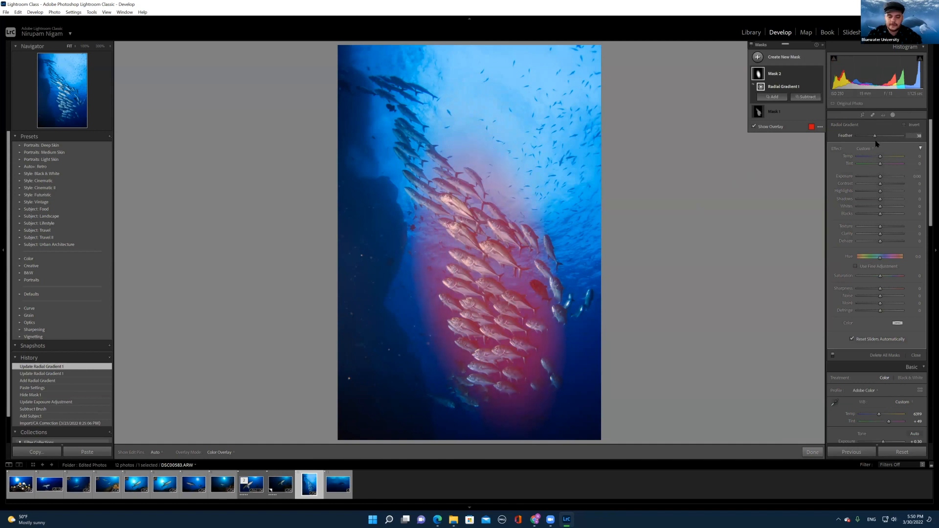
left_click_drag(877, 144, 887, 145)
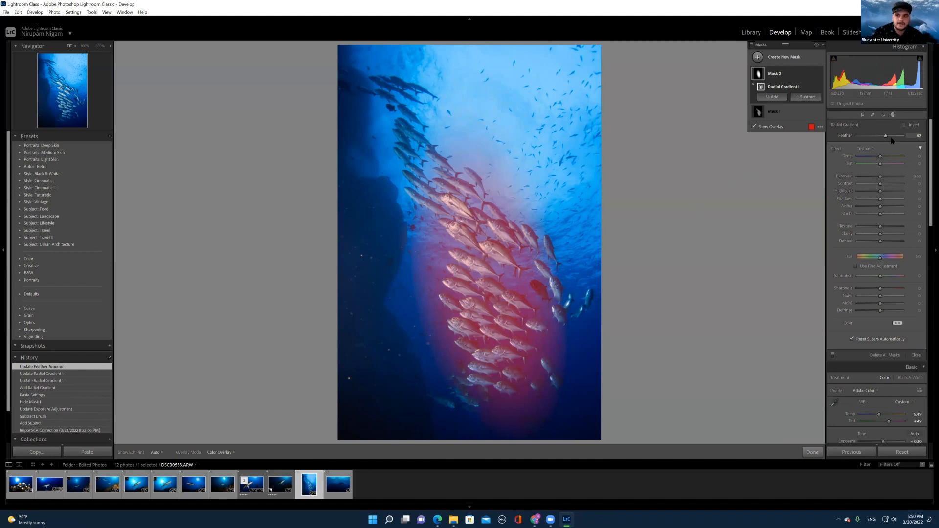
left_click_drag(888, 144, 856, 144)
left_click_drag(880, 176, 843, 180)
double_click(843, 177)
key("o")
Step: Set the radial gradient's Feather to 55 and hide the mask overlay
left_click_drag(857, 136, 879, 139)
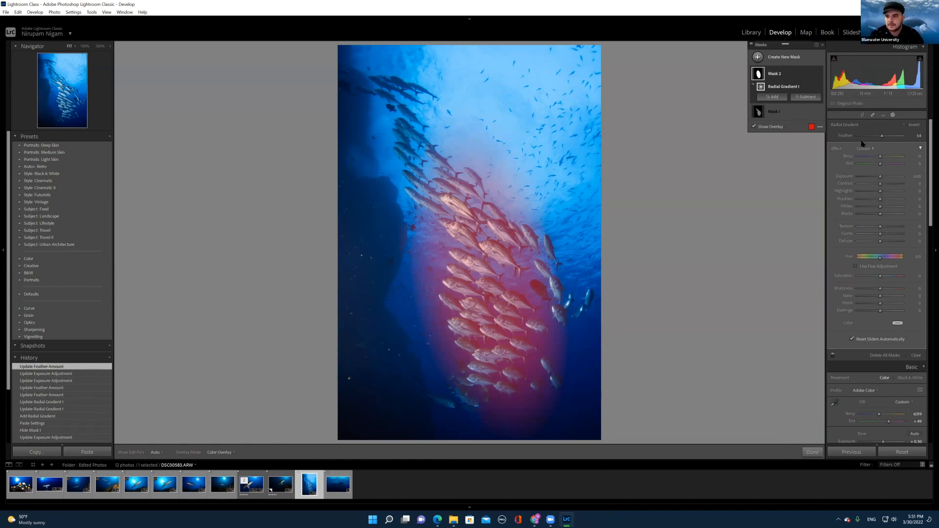
left_click_drag(882, 136, 883, 136)
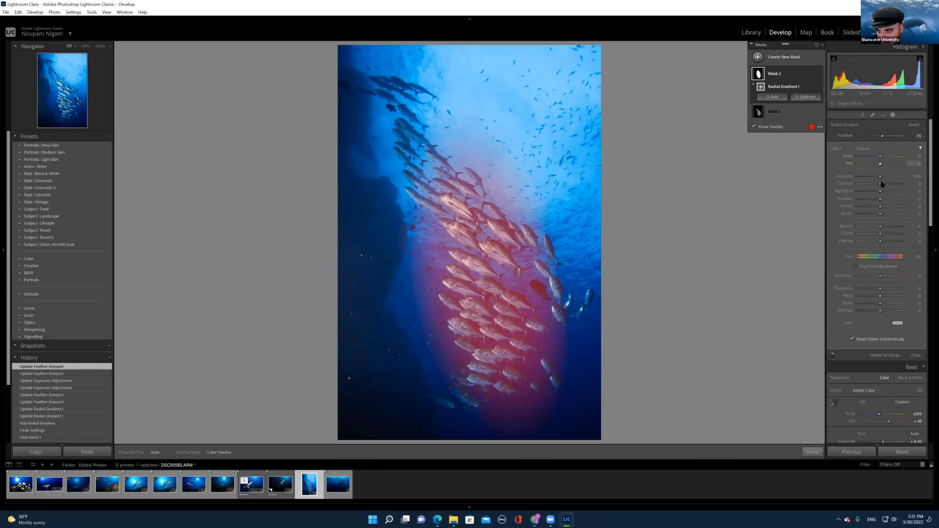
key("o")
Step: Set the fish school mask's Contrast to 45, Highlights to -66, Clarity to 10 and Saturation to -14
mouse_move(880, 190)
left_mouse_down()
mouse_move(871, 190)
mouse_move(879, 207)
left_mouse_up()
left_click_drag(885, 184, 890, 184)
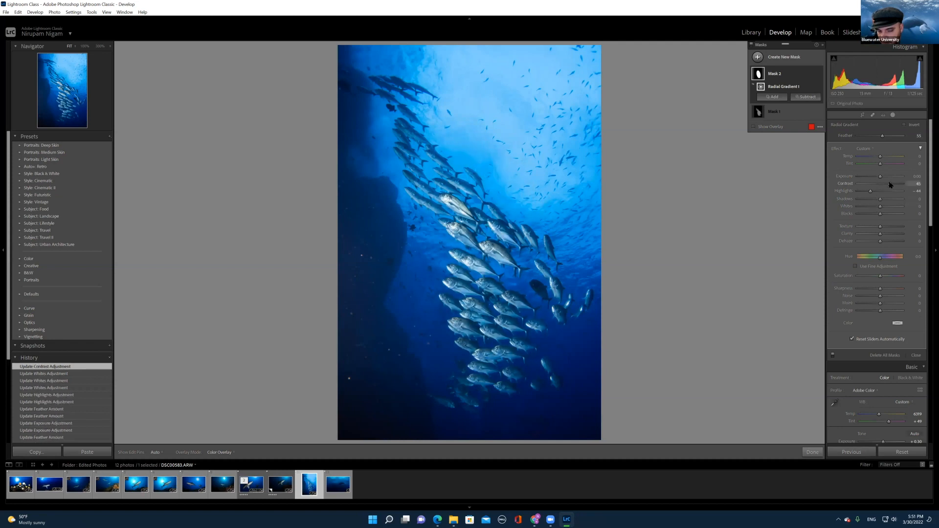
left_click_drag(871, 191, 865, 192)
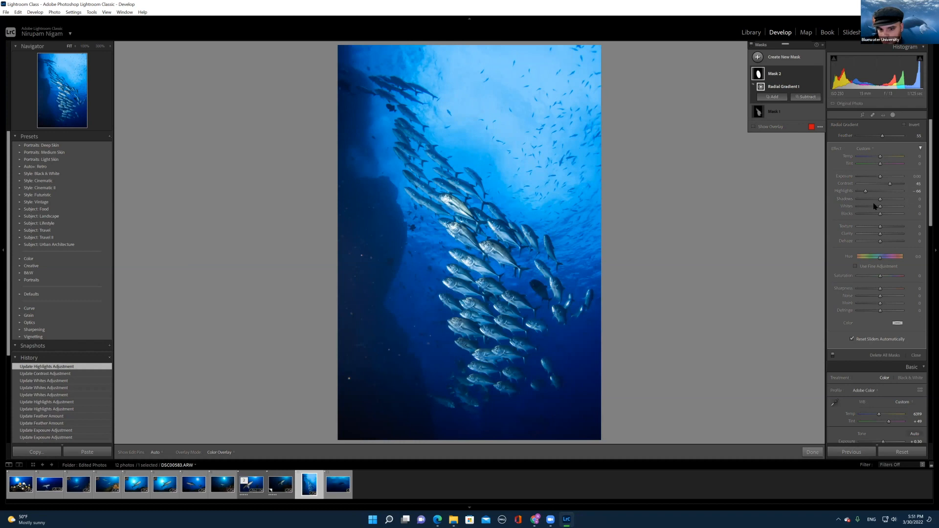
left_click_drag(880, 235, 884, 235)
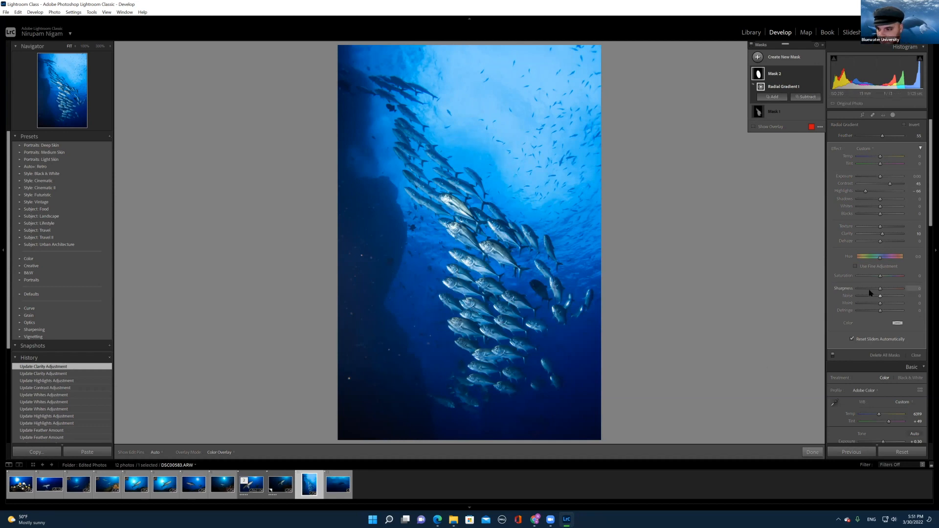
left_click_drag(881, 278, 879, 279)
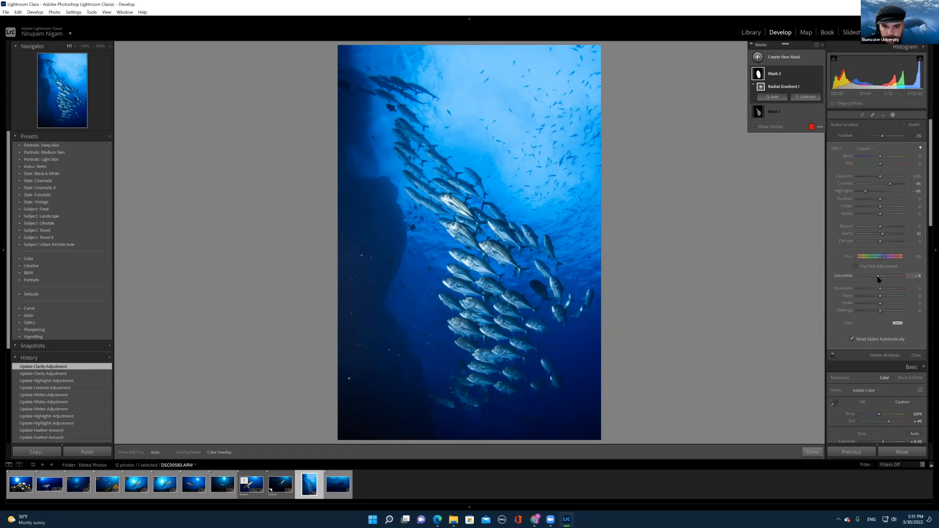
left_click_drag(879, 280, 876, 278)
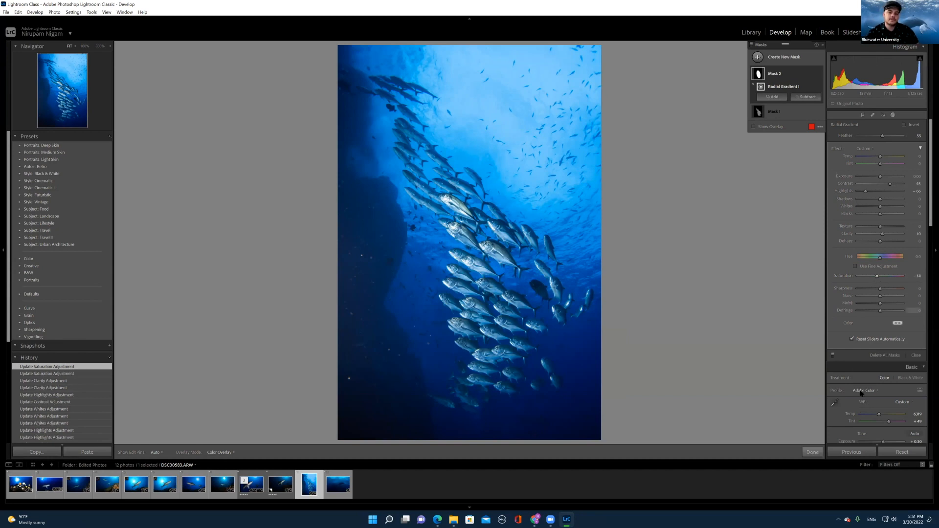
Step: Hide and show the fish school's radial mask to compare its effect, and finish masking
left_click(820, 74)
left_click(820, 74)
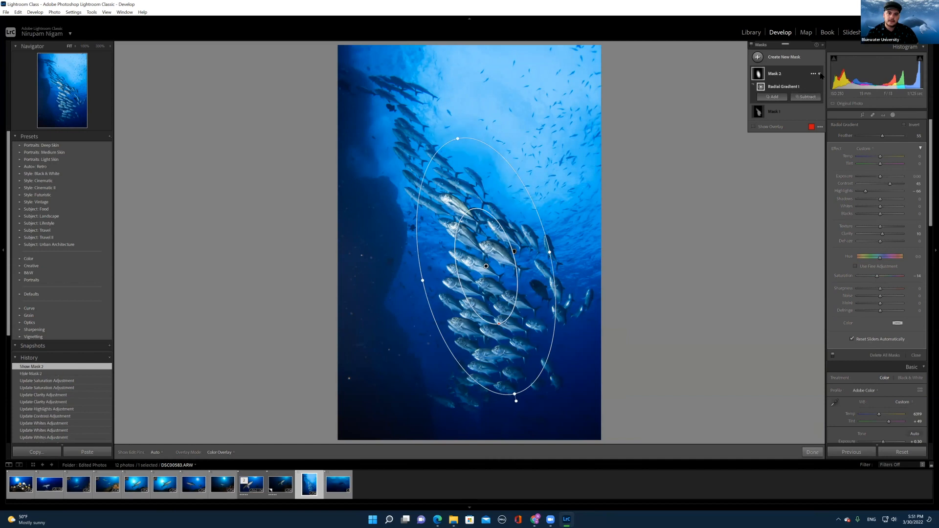
left_click(812, 452)
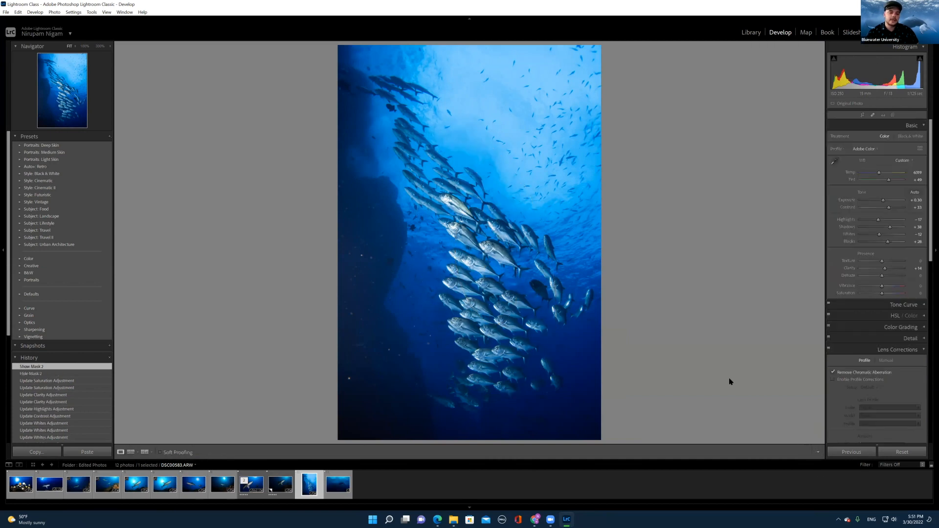
Step: Add another radial gradient mask centred on the dark rock wall and tilt its ellipse along the slope
left_click(892, 114)
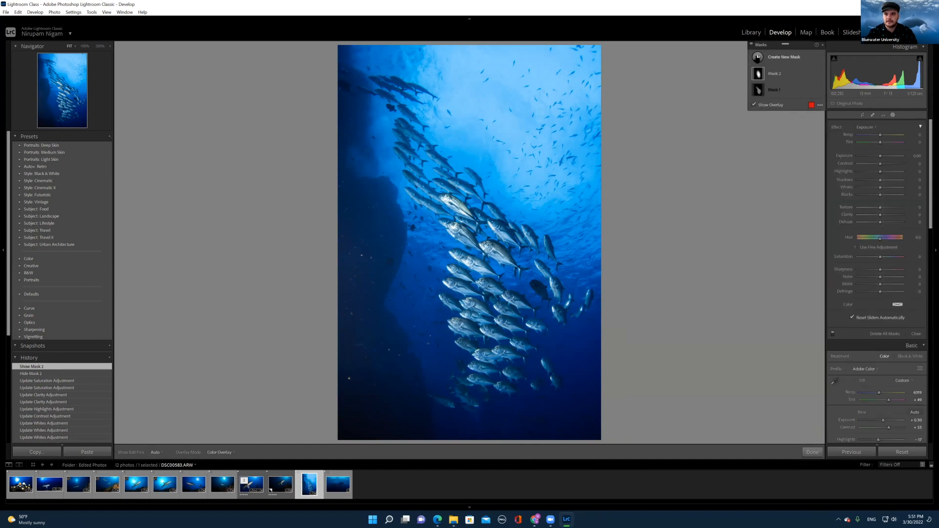
left_click(758, 57)
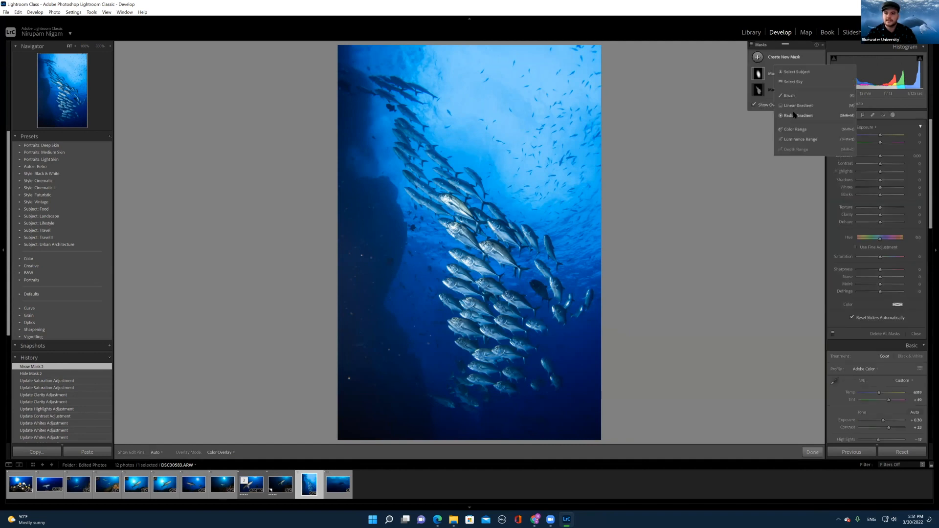
left_click(795, 115)
left_click_drag(362, 269, 414, 347)
left_click_drag(362, 443, 448, 429)
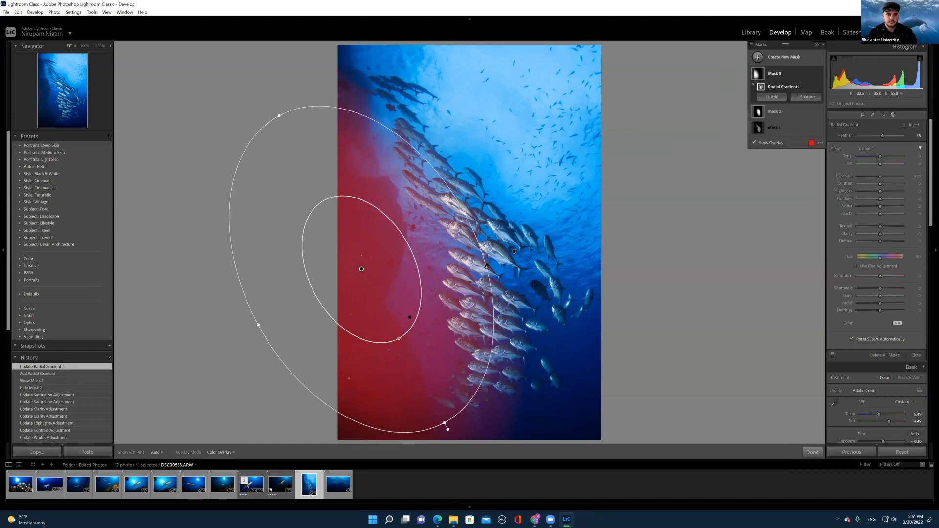
Step: Narrow the rock wall's radial gradient and reposition it so it covers the wall while sparing most of the fish
left_click_drag(361, 269, 365, 312)
left_click_drag(470, 258, 426, 279)
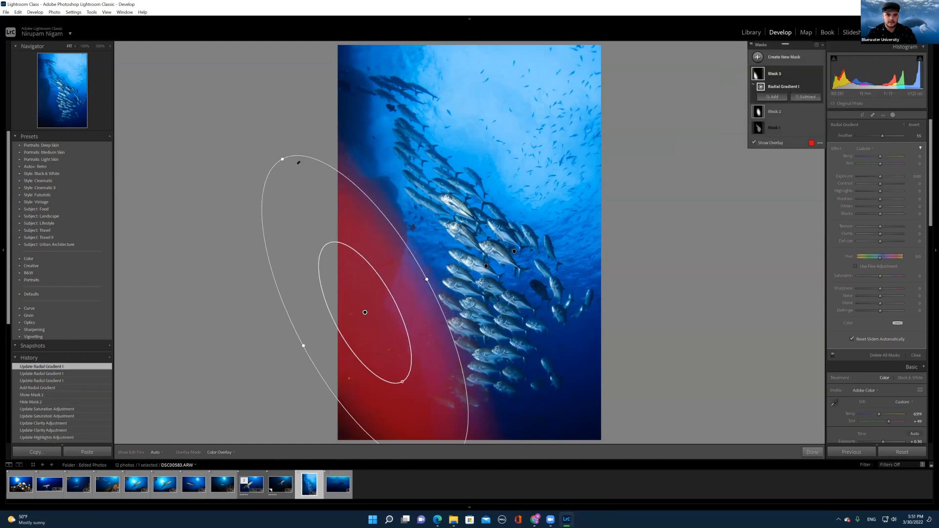
left_click_drag(365, 312, 377, 315)
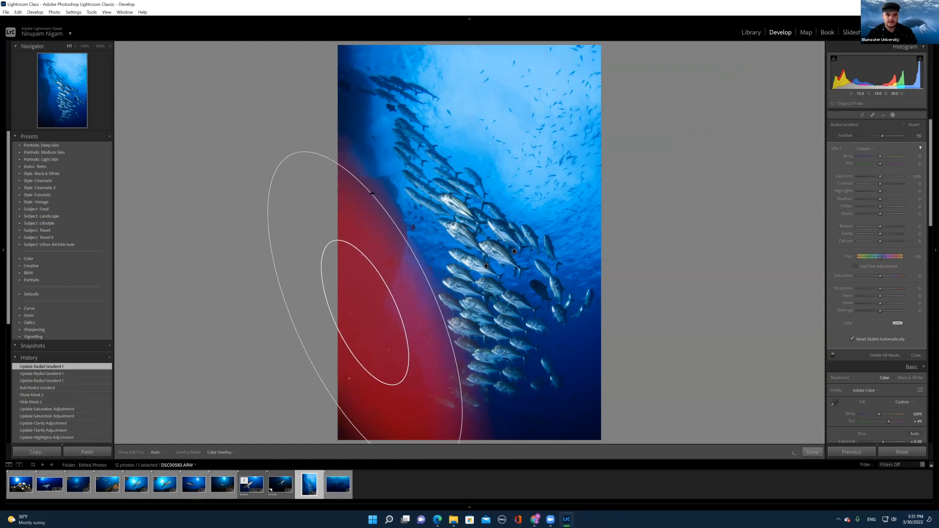
left_click_drag(352, 212, 364, 215)
Step: Set the rock wall mask's Contrast to 43 and Tint to -14, cool its temperature slightly, and finish masking
left_click_drag(880, 183, 880, 203)
key("o")
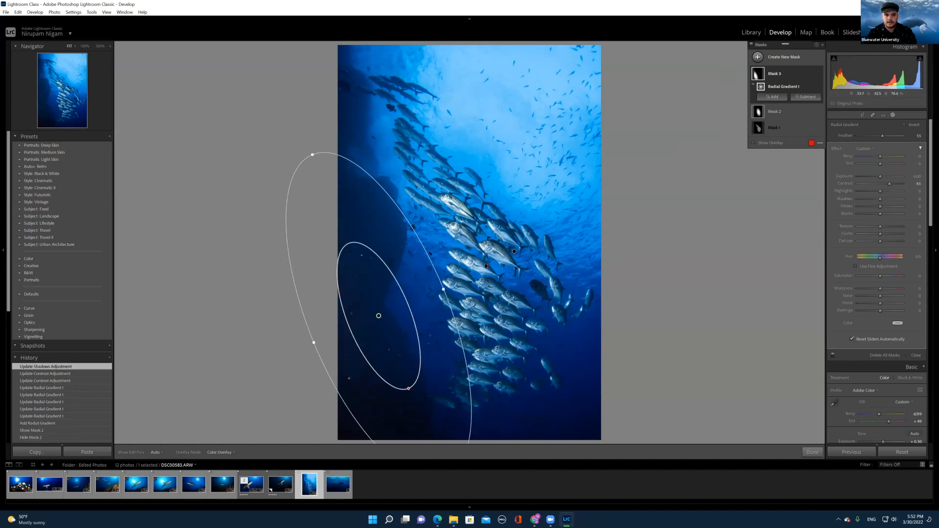
left_click_drag(393, 201, 399, 206)
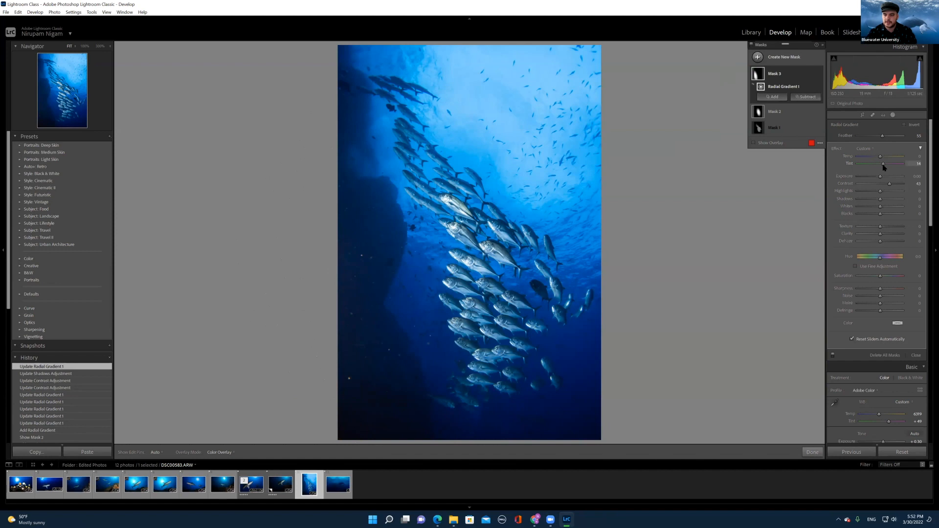
left_click_drag(883, 168, 877, 167)
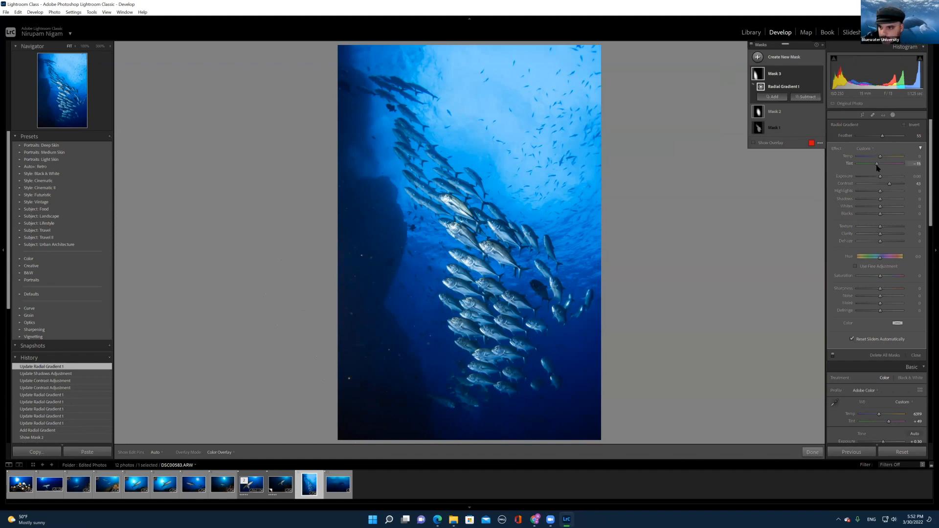
left_click_drag(880, 157, 880, 157)
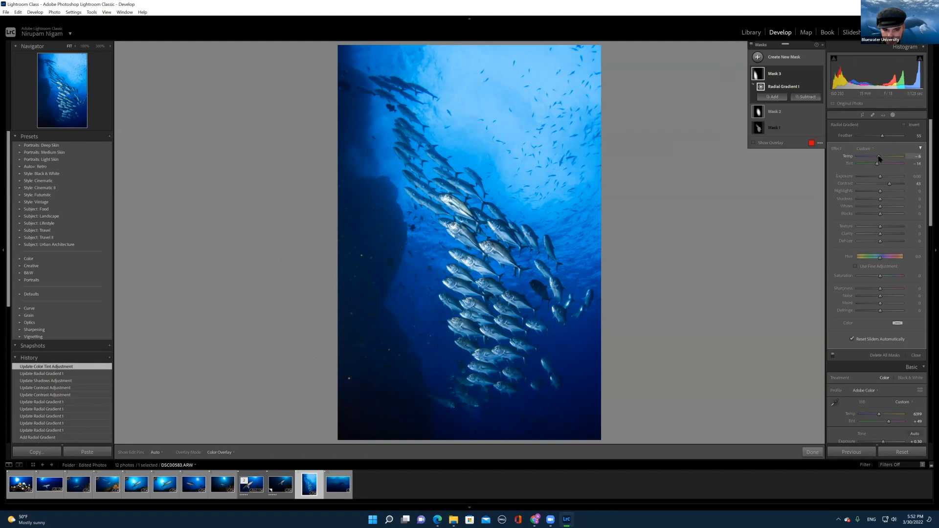
left_click(812, 452)
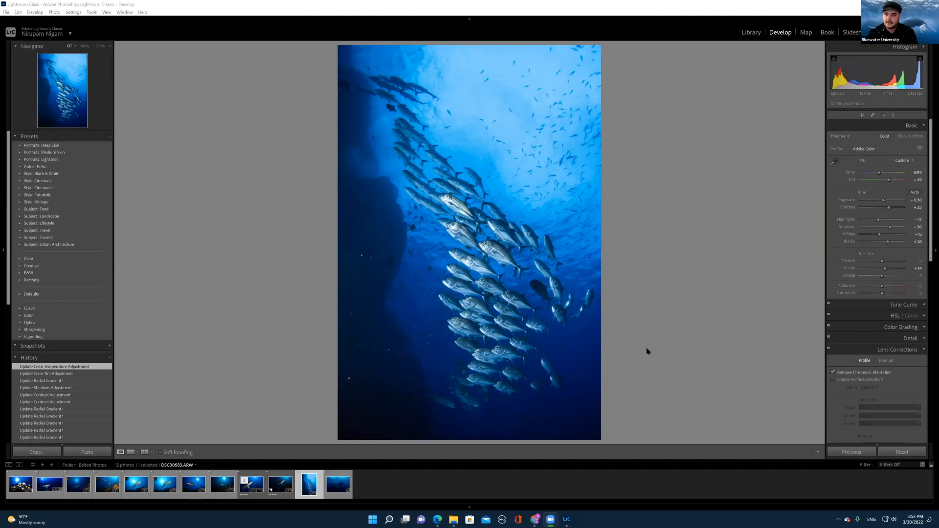
Step: View the shark photo DSC00293 again and open the shark photo DSC00108
left_click(251, 483)
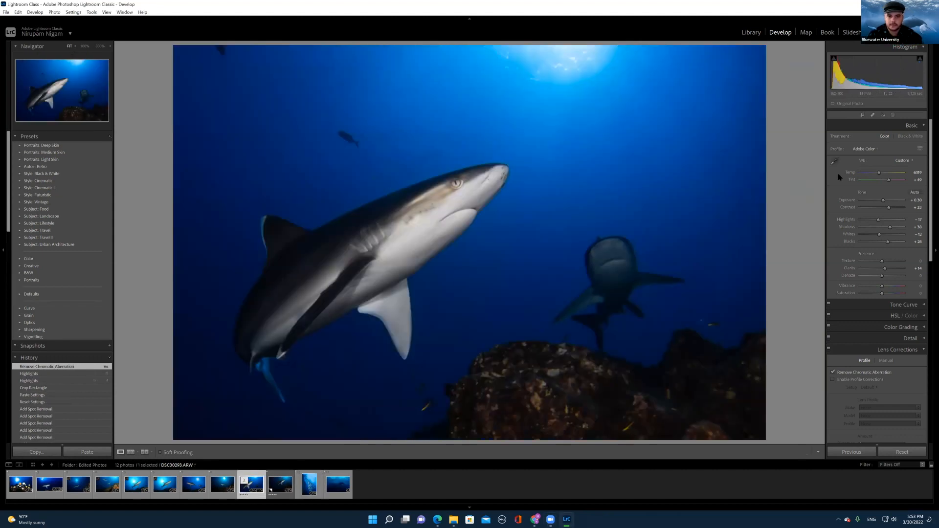
left_click(49, 484)
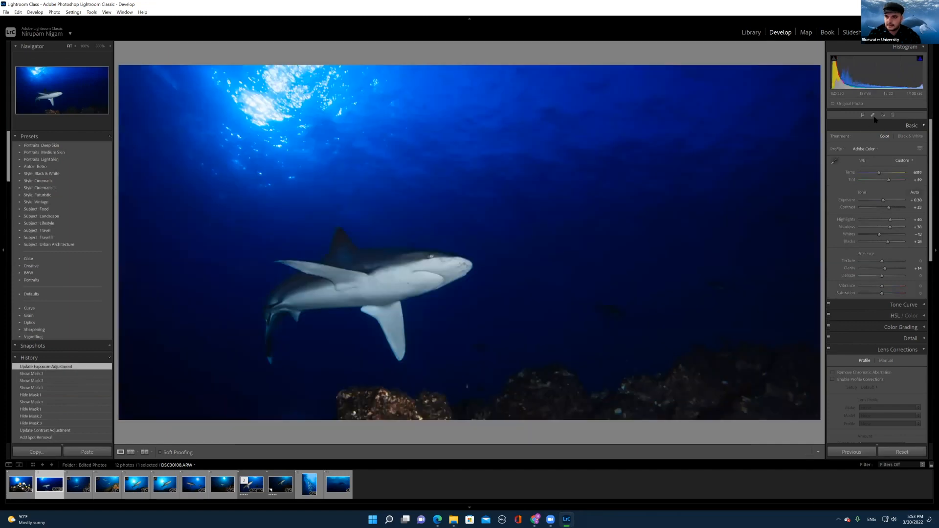
Step: Show the masks on shark photo DSC00108 and select its sky mask
left_click(893, 115)
left_click(763, 81)
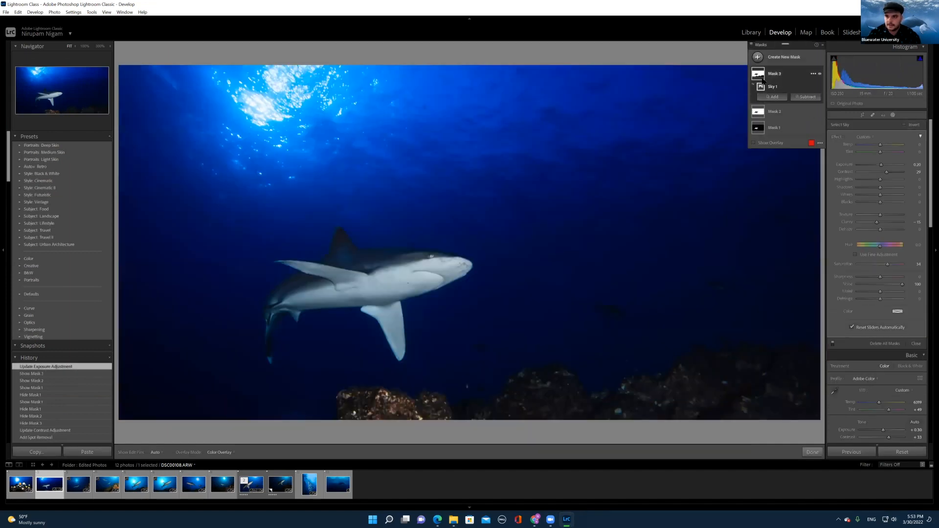
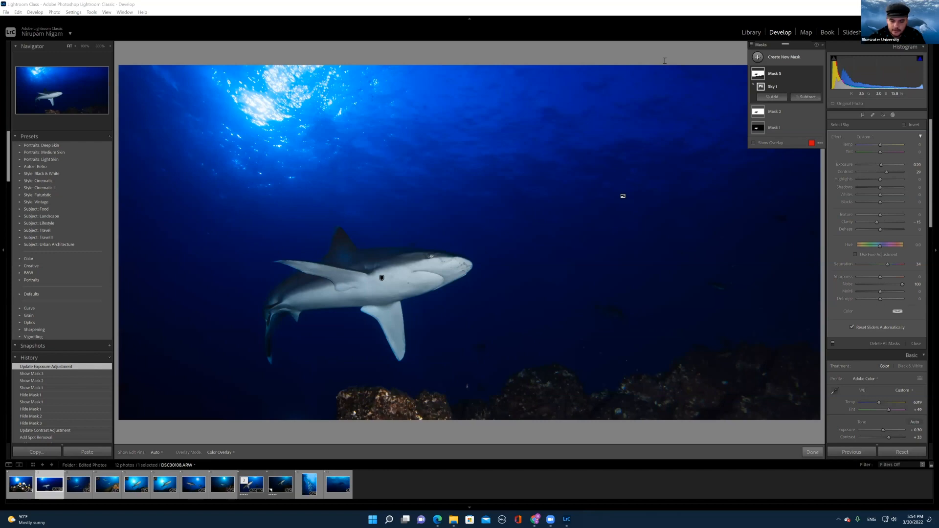
Step: Switch to the browser's Facebook Live page, check the viewers' comments, and return to Lightroom
left_click(551, 520)
left_click(550, 519)
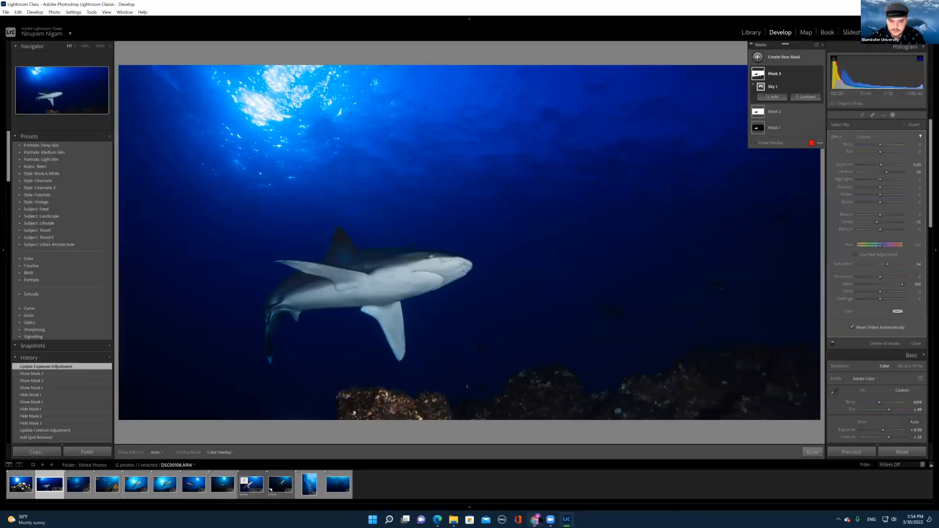
left_click(535, 519)
left_click(535, 519)
left_click(437, 520)
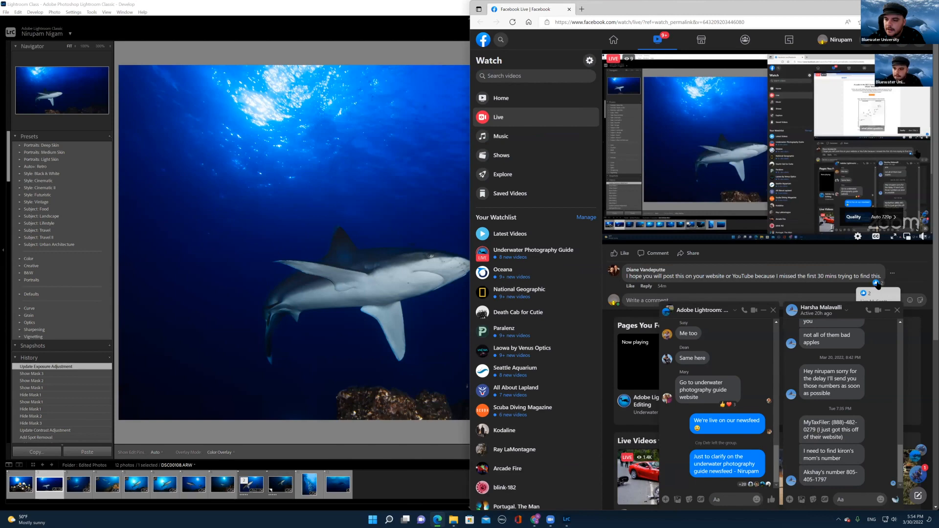
scroll(877, 290, "down", 5)
scroll(879, 285, "up", 5)
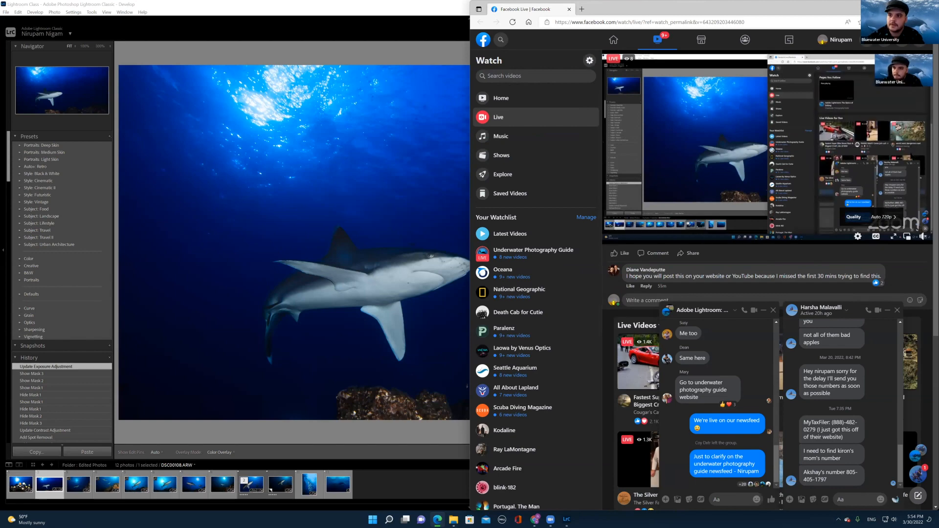
key("alt+Tab")
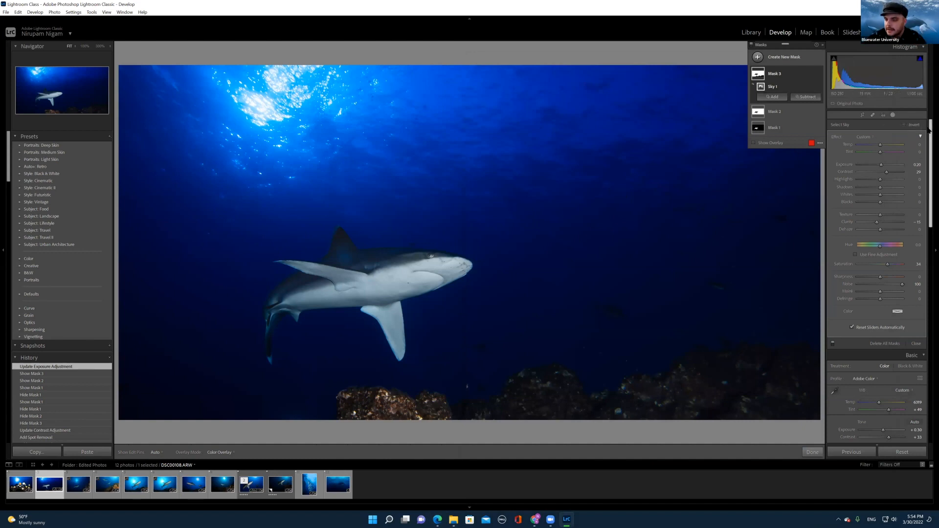
Step: Open the fish school photo DSC00583 and finish masking
scroll(928, 130, "down", 2)
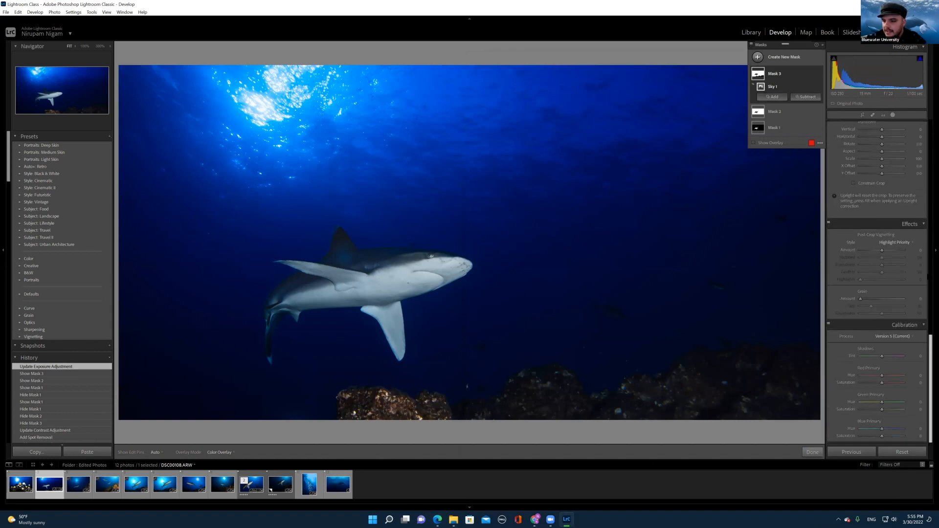
scroll(928, 130, "up", 2)
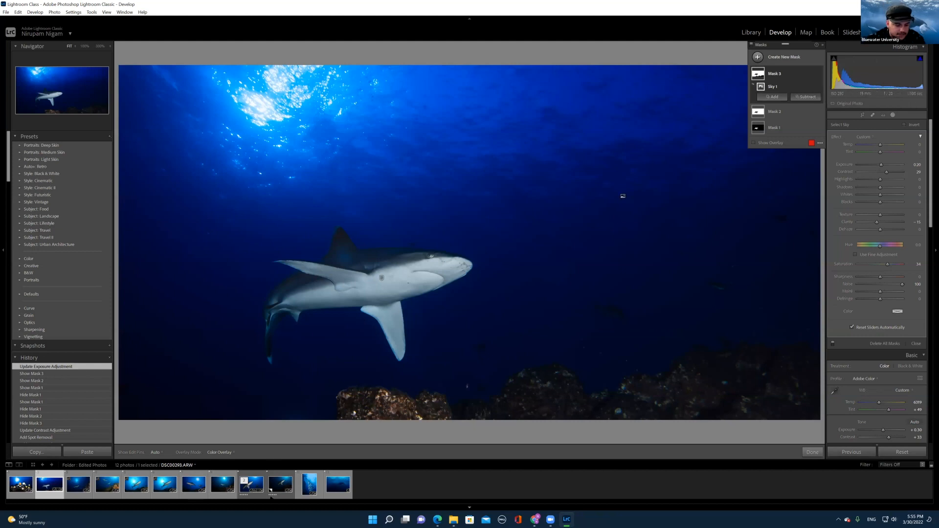
left_click(300, 485)
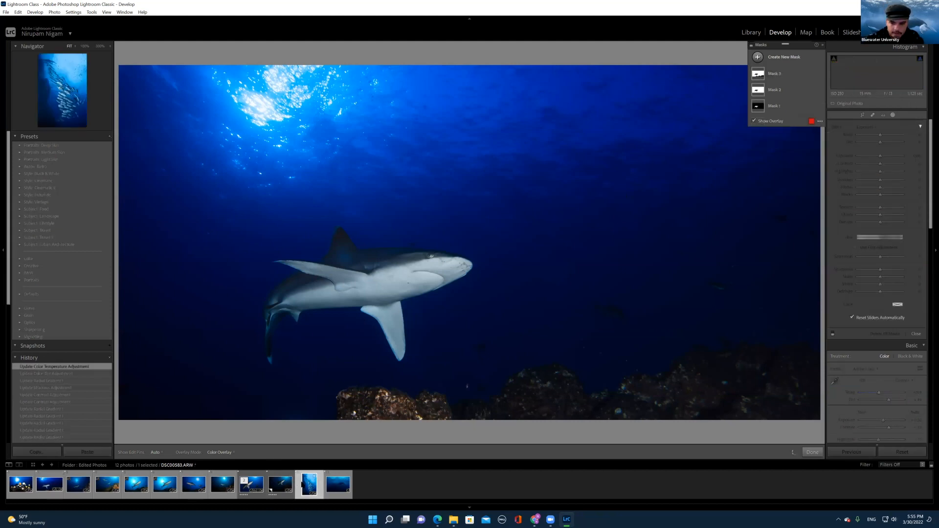
left_click(812, 453)
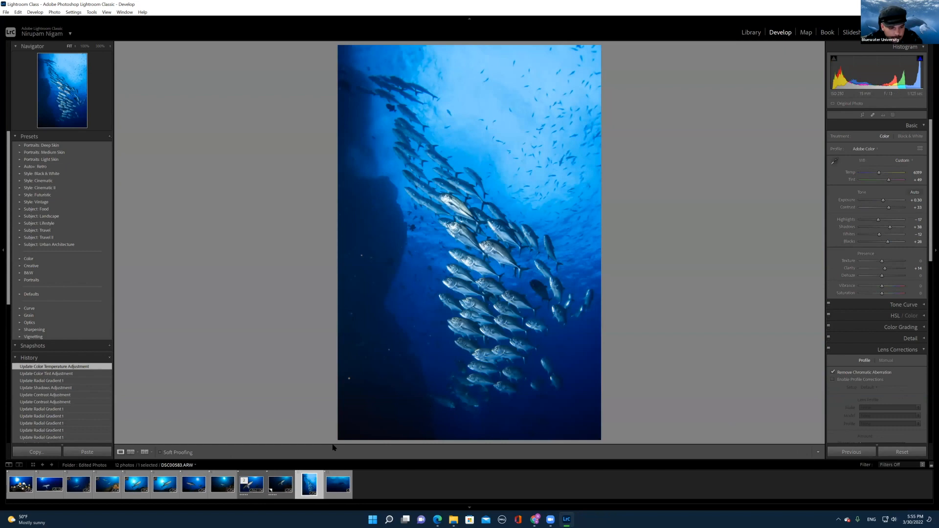
Step: Show the Flagging, Rating, Color Label, Grid Overlay and Navigate controls beneath the photo
left_click(818, 453)
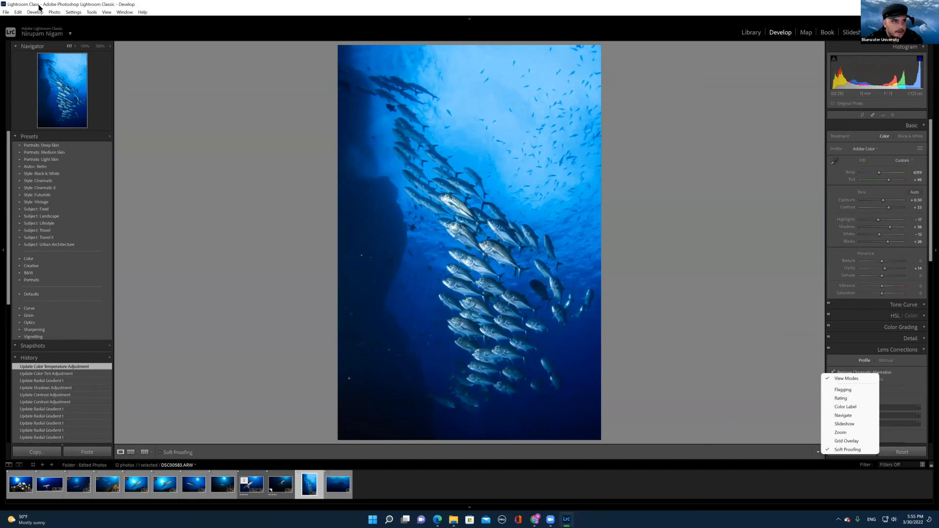
left_click(836, 391)
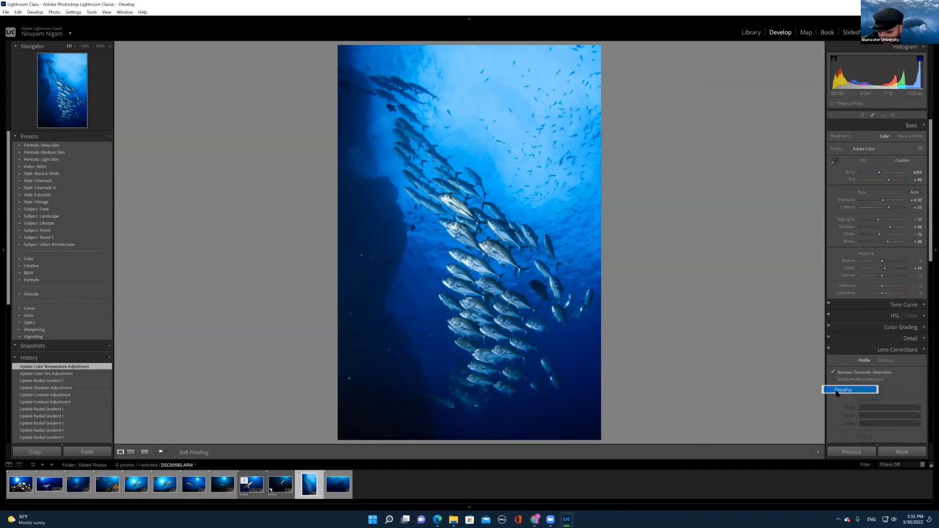
left_click(818, 452)
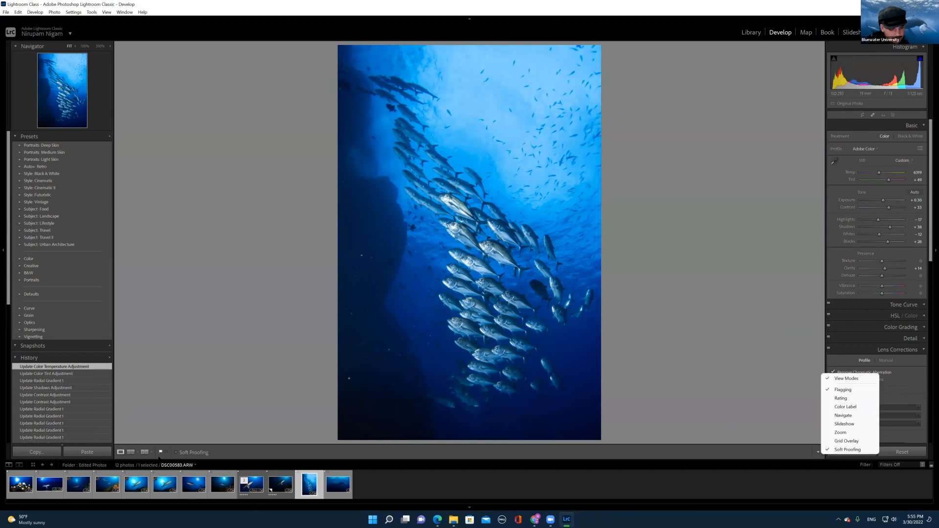
left_click(844, 399)
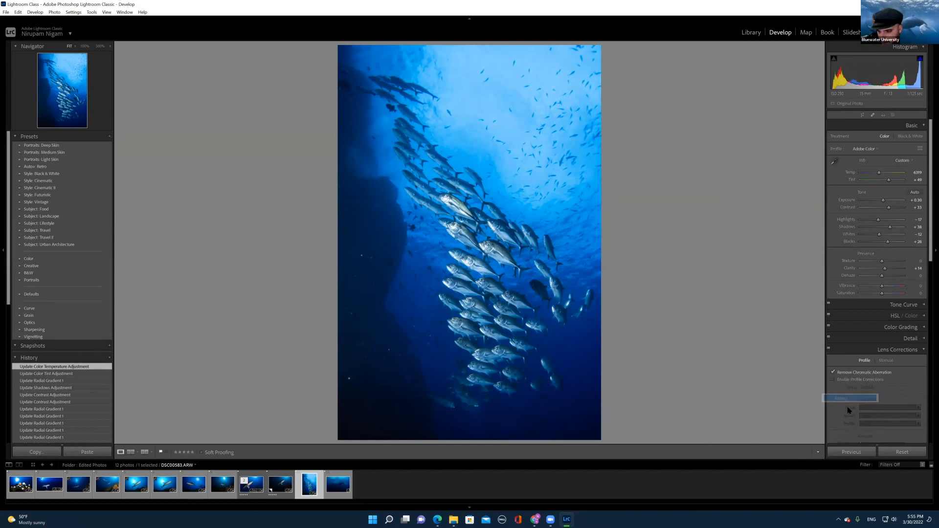
left_click(819, 451)
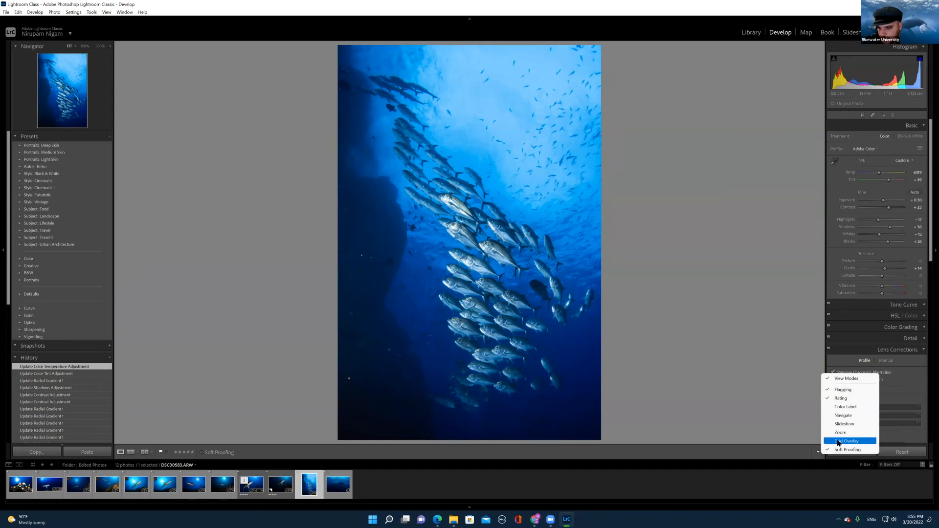
left_click(839, 407)
left_click(817, 452)
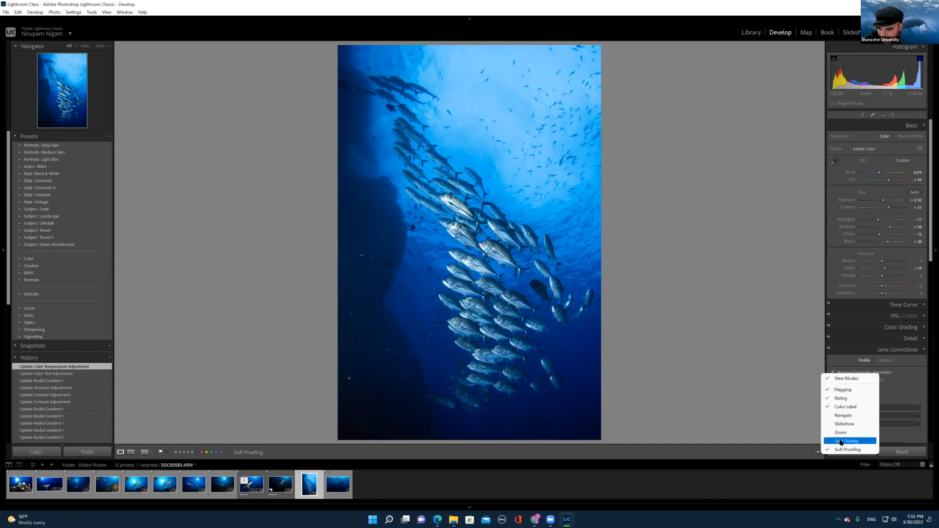
left_click(842, 441)
left_click(818, 452)
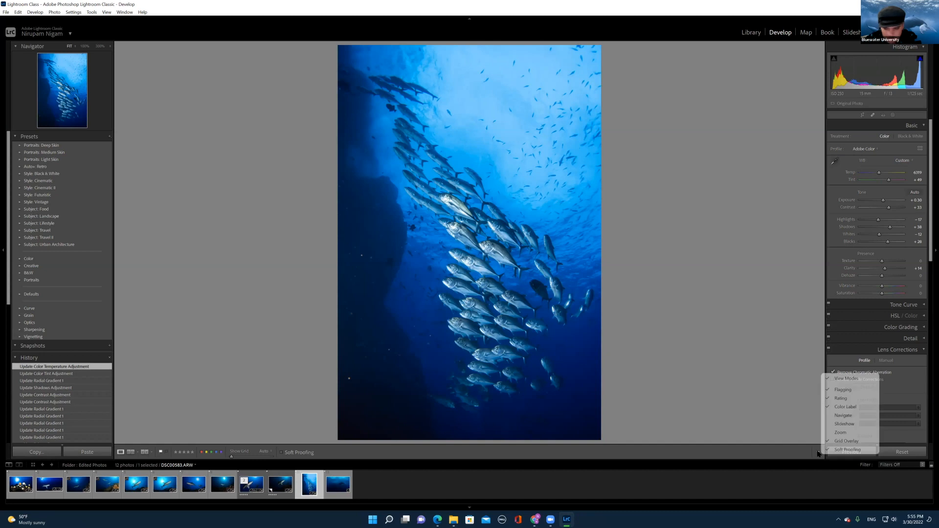
left_click(837, 415)
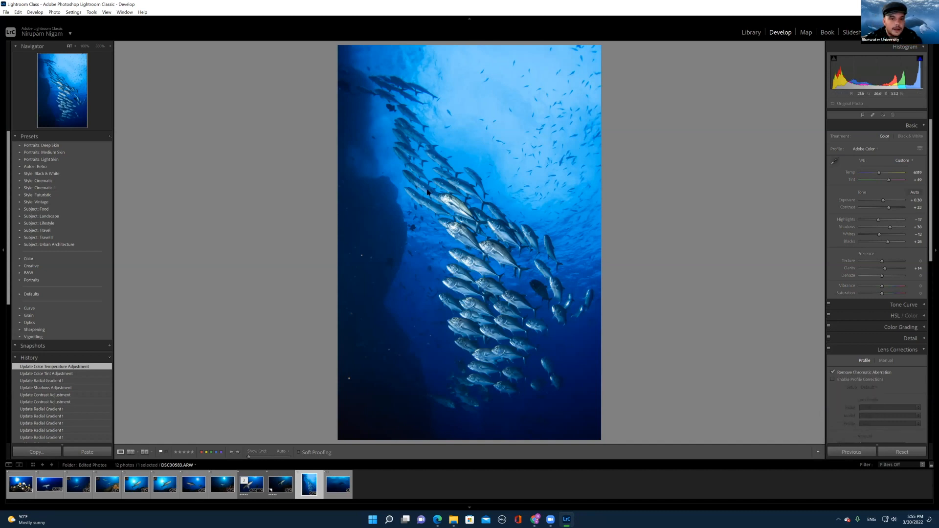
Step: Rotate the fish school photo counterclockwise by four quarter turns, a full revolution
left_click(53, 12)
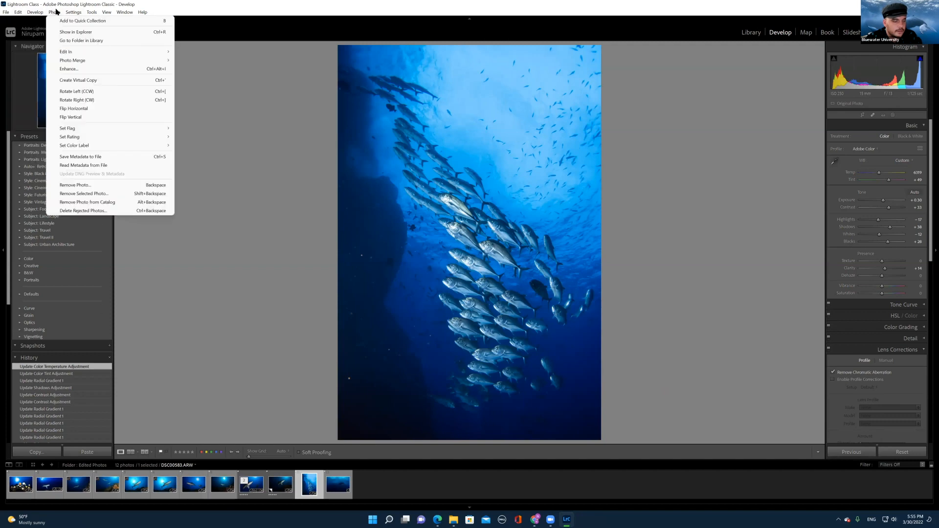
left_click(76, 91)
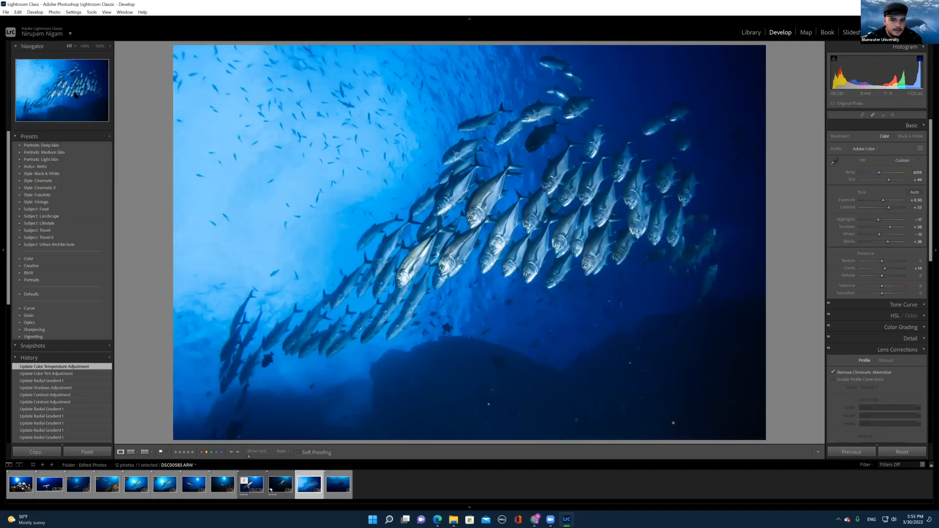
left_click(54, 12)
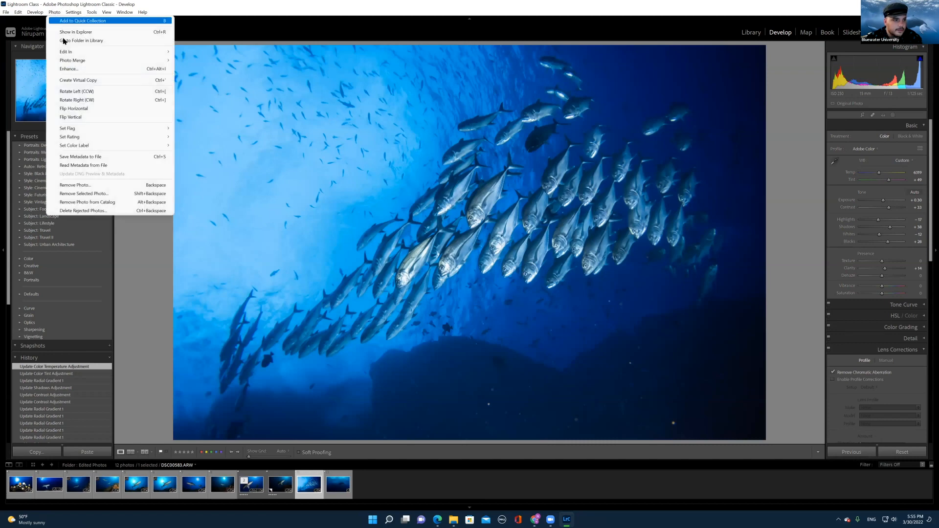
left_click(70, 91)
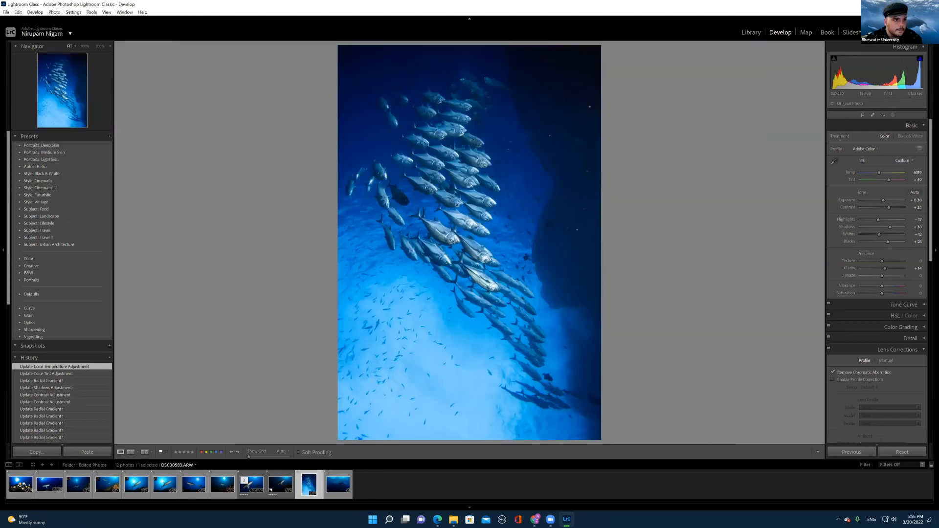
left_click(54, 12)
left_click(80, 92)
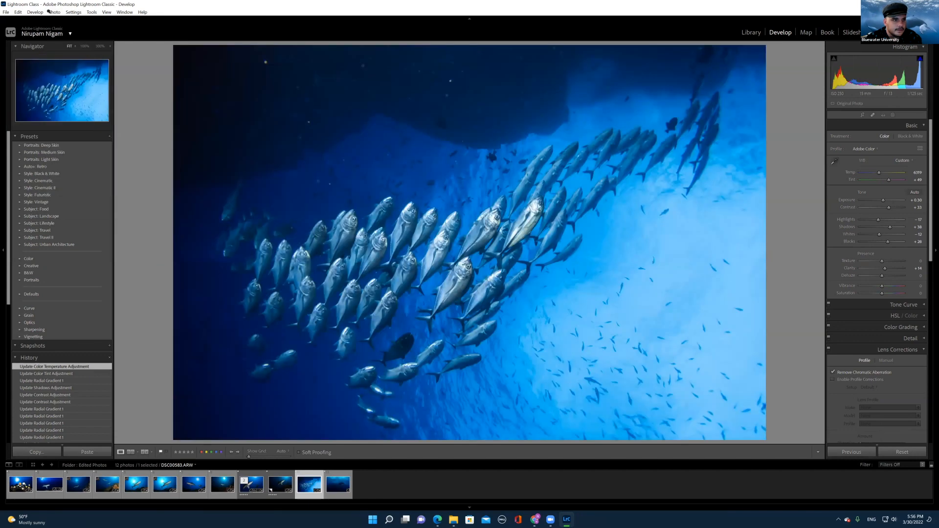
left_click(54, 12)
left_click(70, 92)
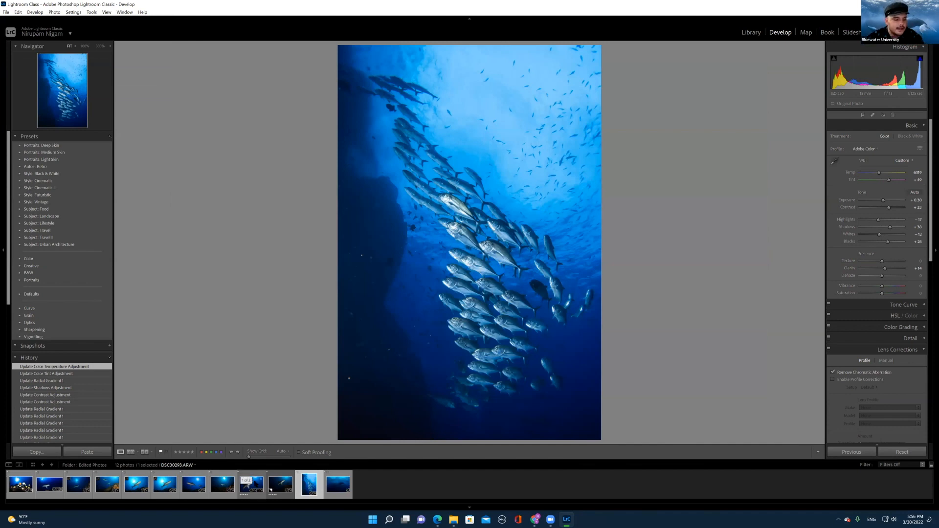
Step: Open the shark photo DSC00293 and create a virtual copy of it
left_click(252, 484)
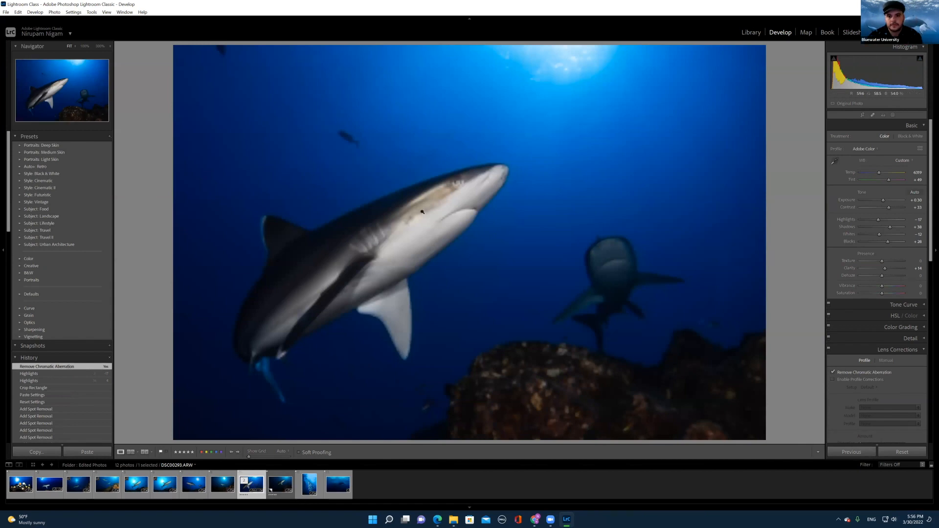
left_click(481, 175)
left_click(481, 174)
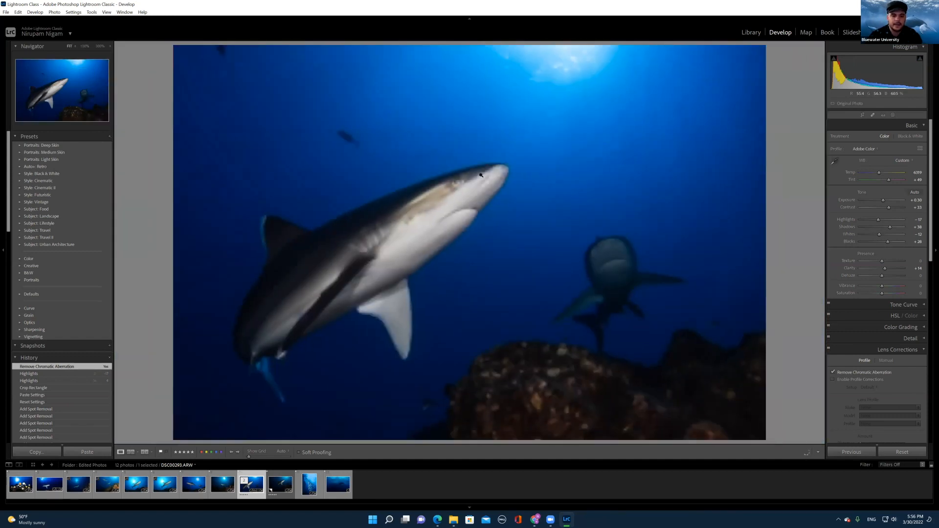
right_click(244, 493)
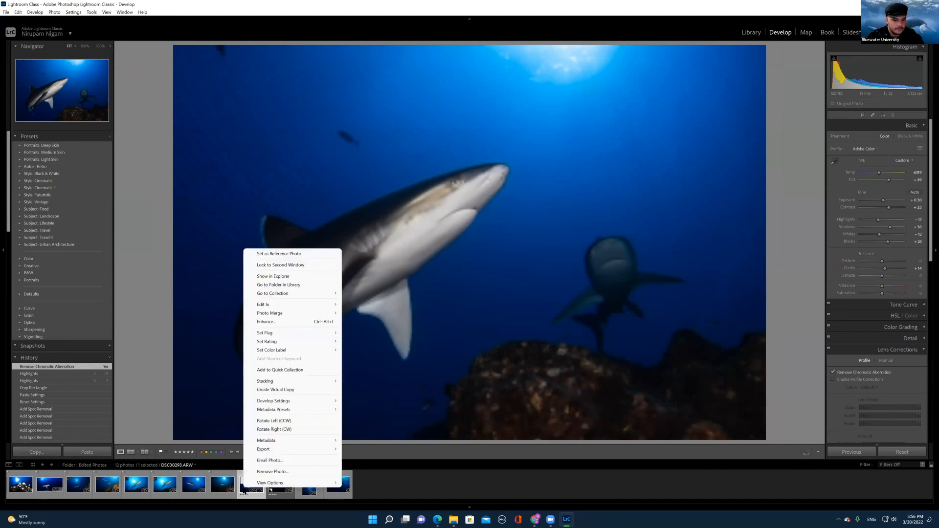
left_click(297, 390)
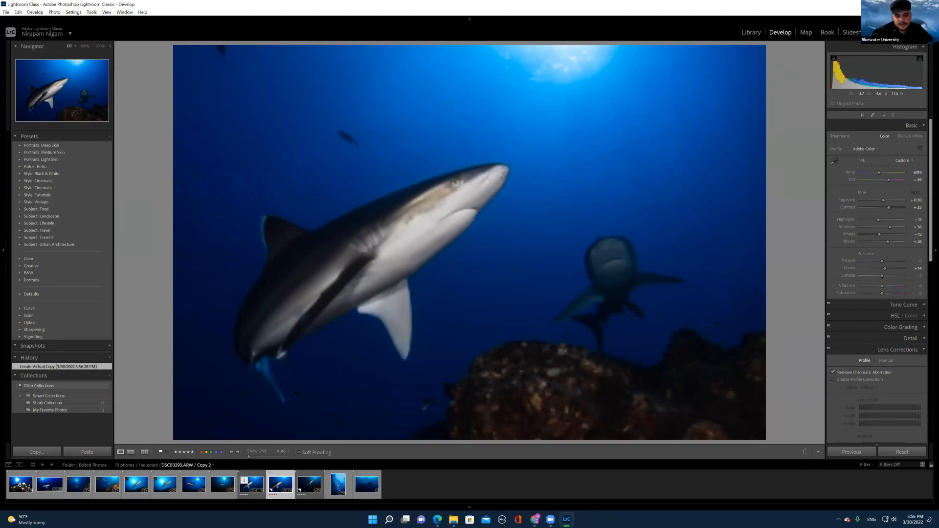
Step: Compare the original DSC00293 with its new virtual copy by switching between them, ending on the copy
left_click(249, 482)
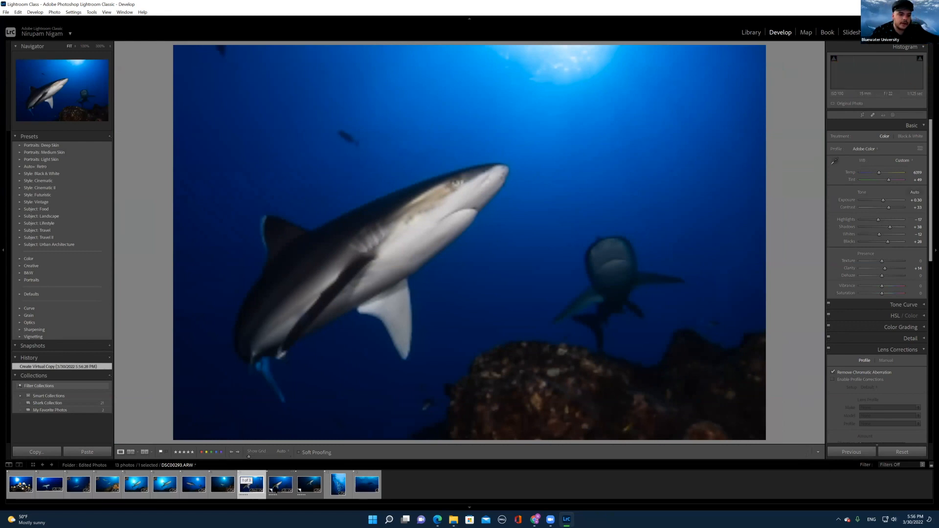
left_click(275, 487)
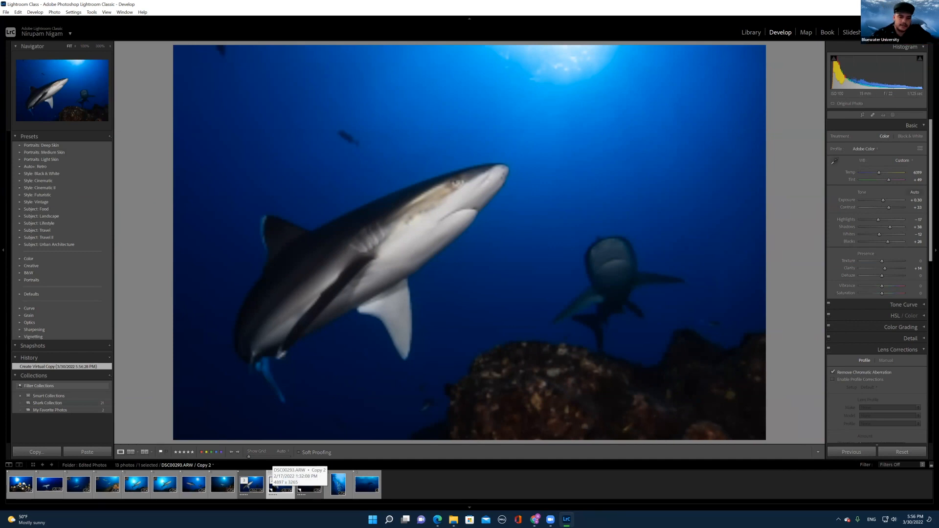
left_click(262, 484)
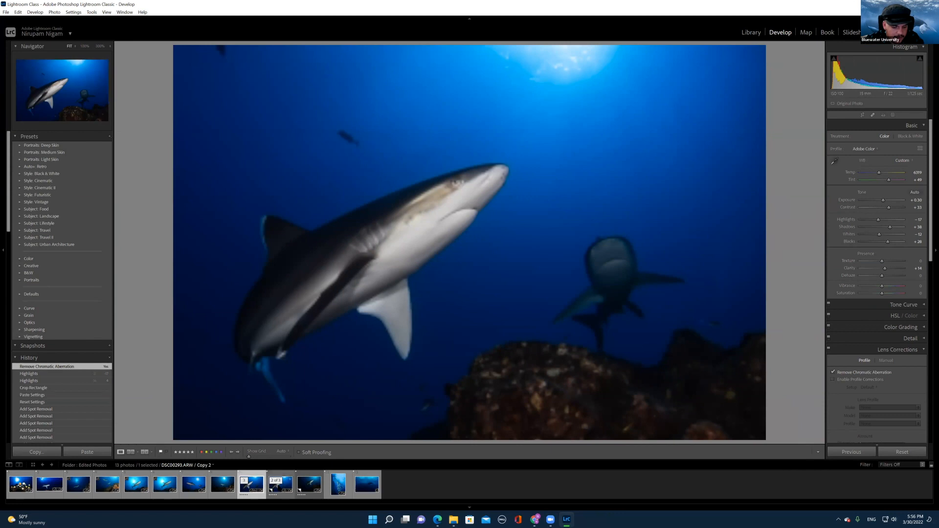
left_click(276, 484)
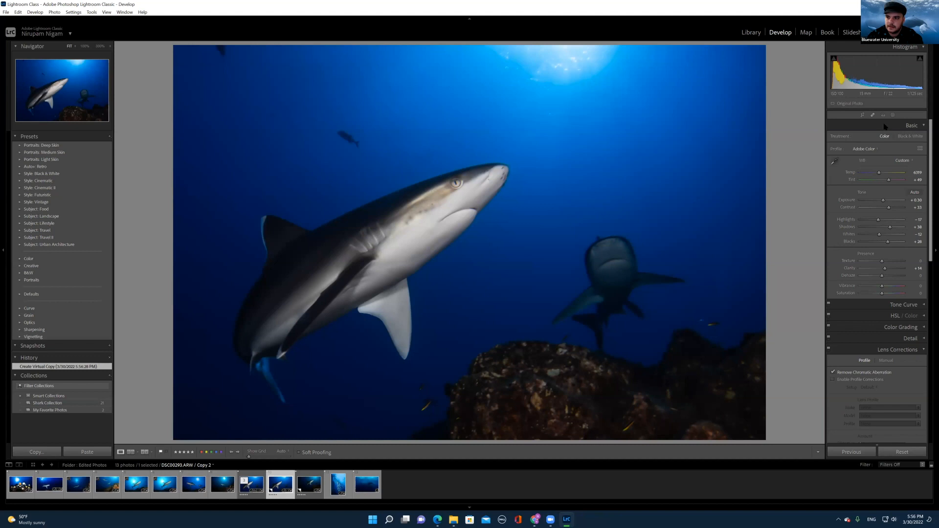
Step: Try the Black & White treatment on the virtual copy, undo it, and return to the original DSC00293
left_click(901, 138)
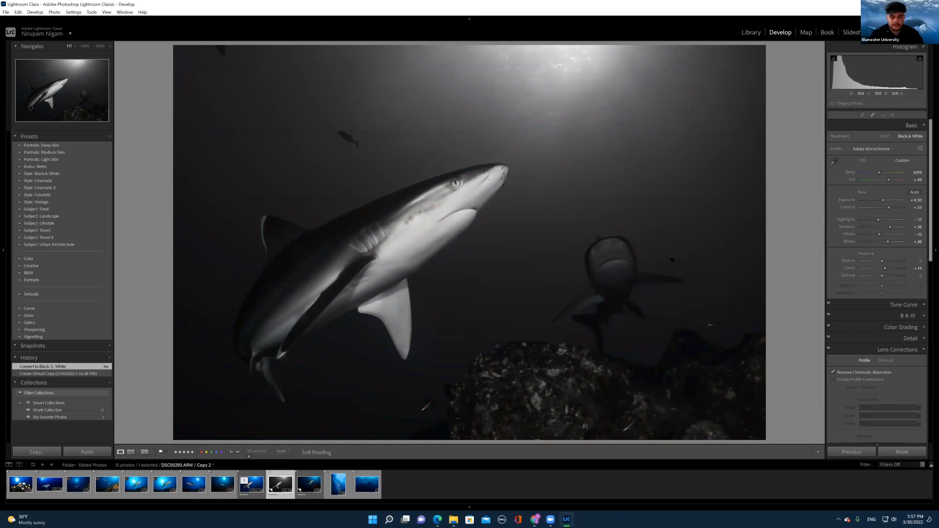
key("ctrl+z")
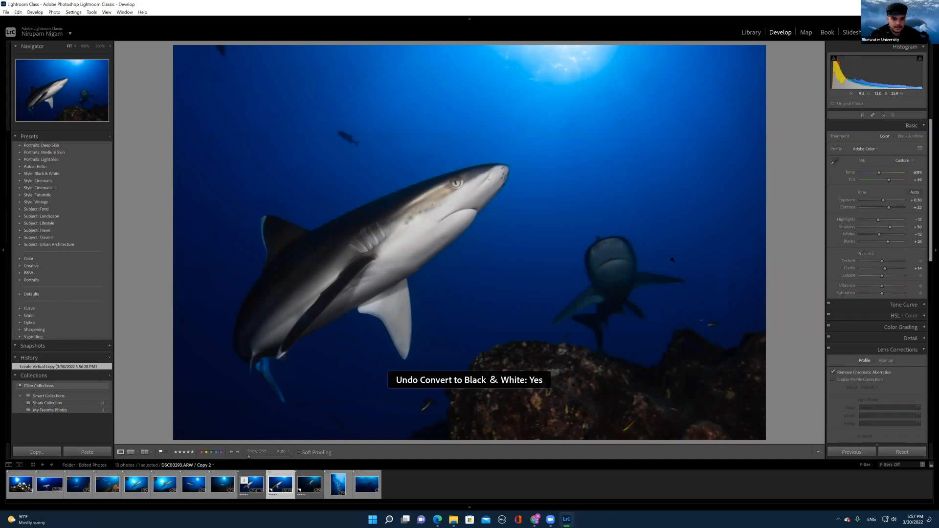
left_click(242, 493)
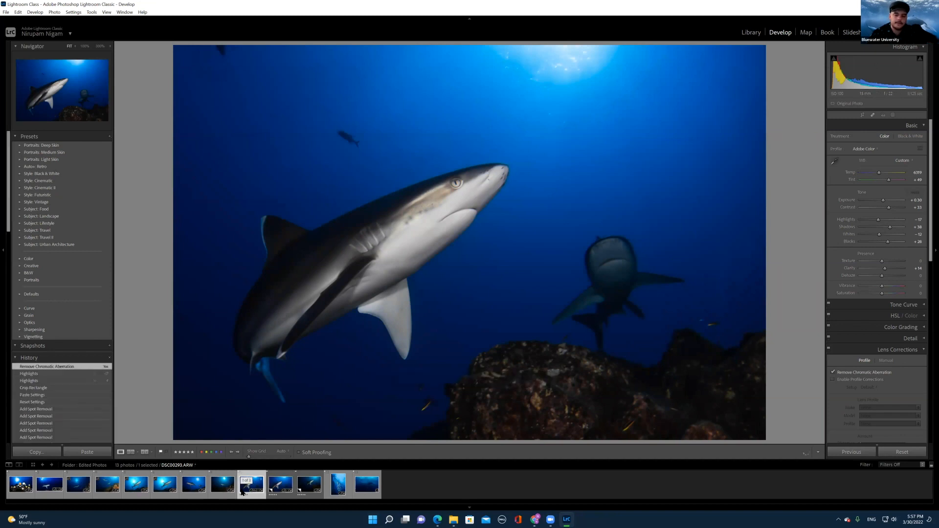
Step: Reset all develop settings of the original shark photo DSC00293 and convert it to Black & White
left_click(883, 454)
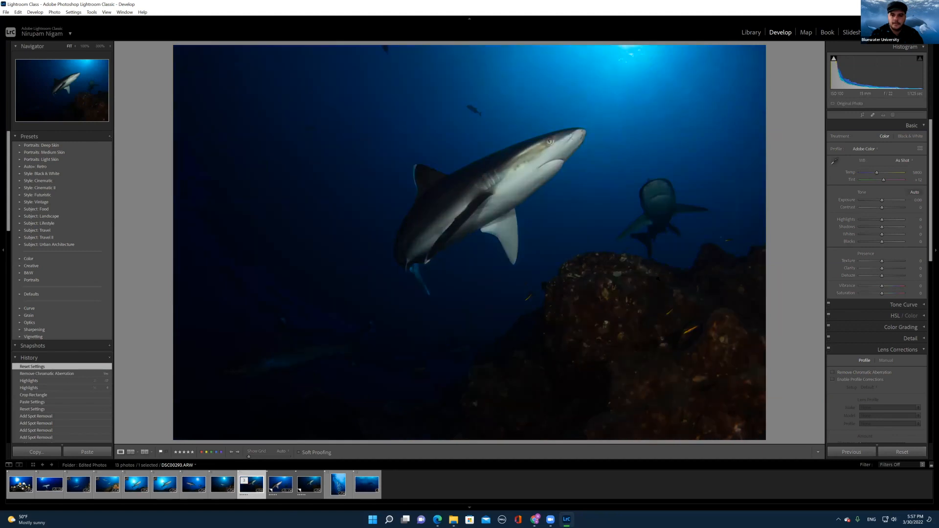
left_click(913, 137)
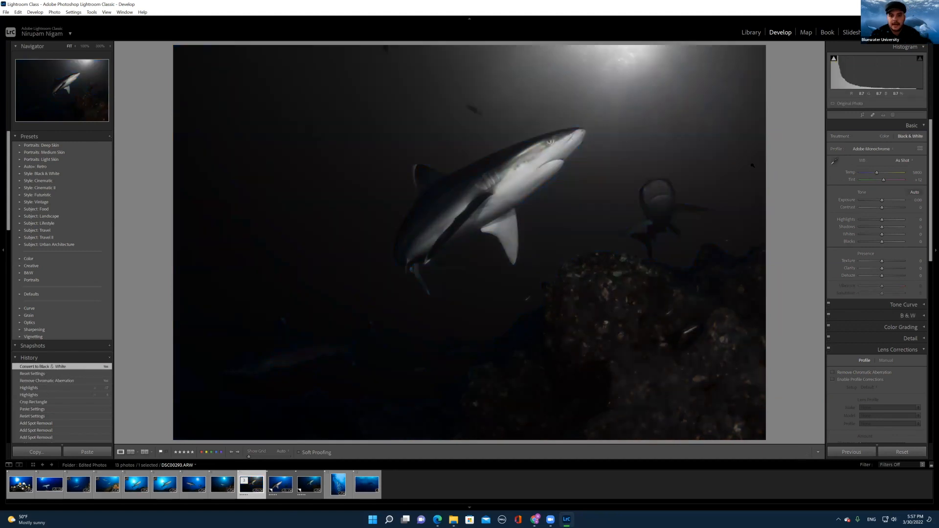
Step: Crop the shark photo tighter around the two sharks and the reef, using the Original aspect ratio
left_click(862, 115)
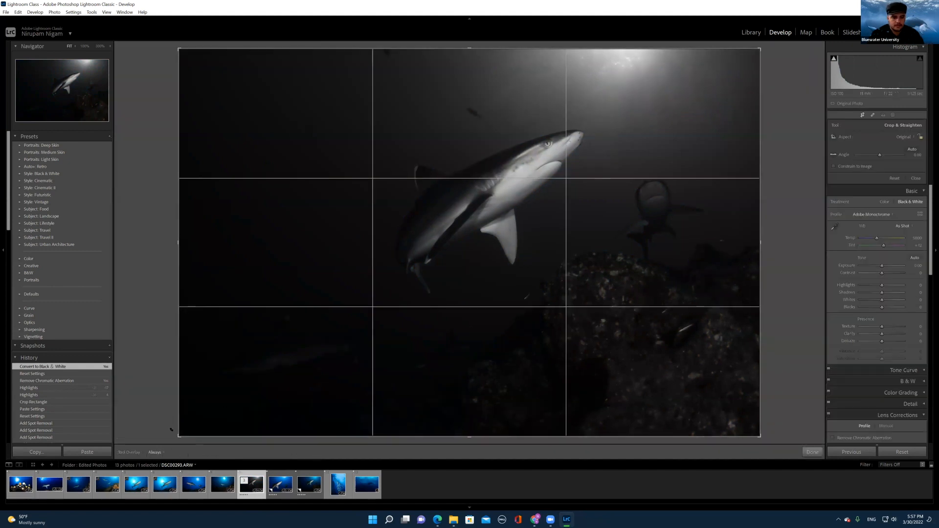
left_click_drag(178, 436, 275, 394)
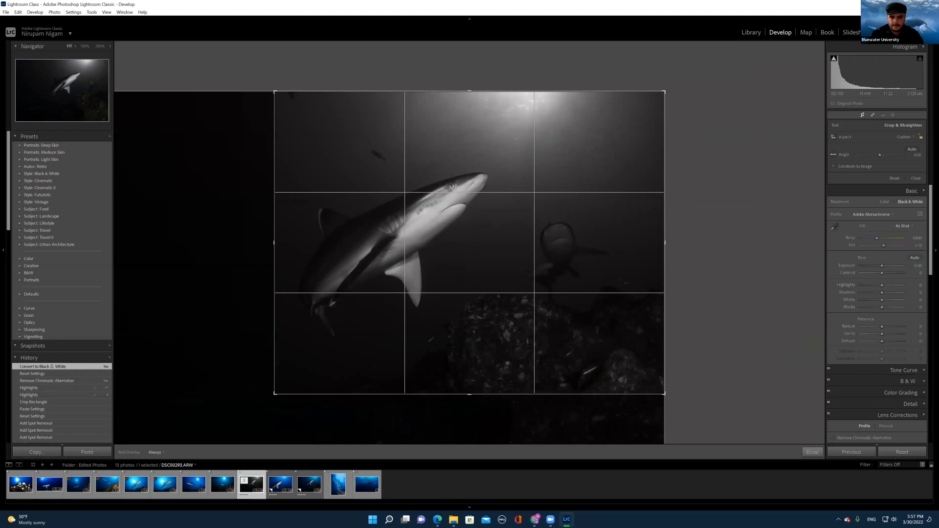
left_click(905, 137)
left_click(854, 155)
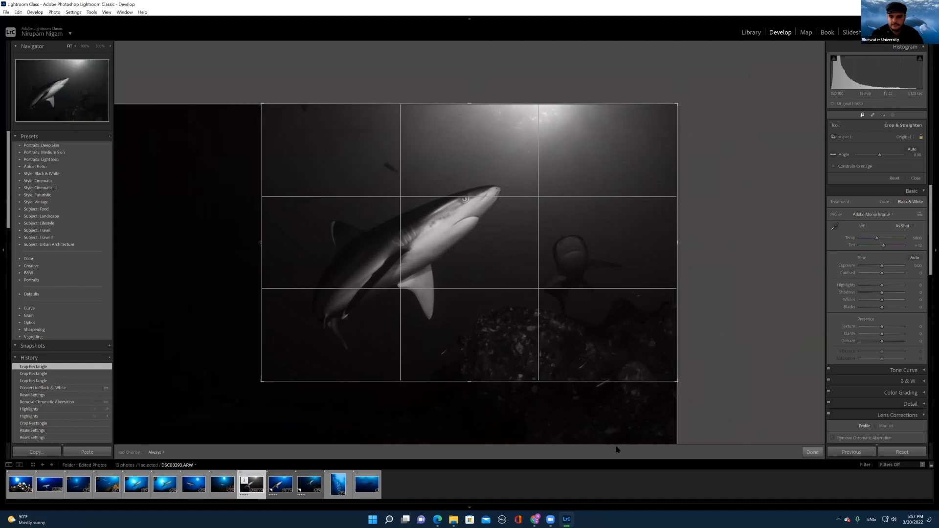
left_click(810, 452)
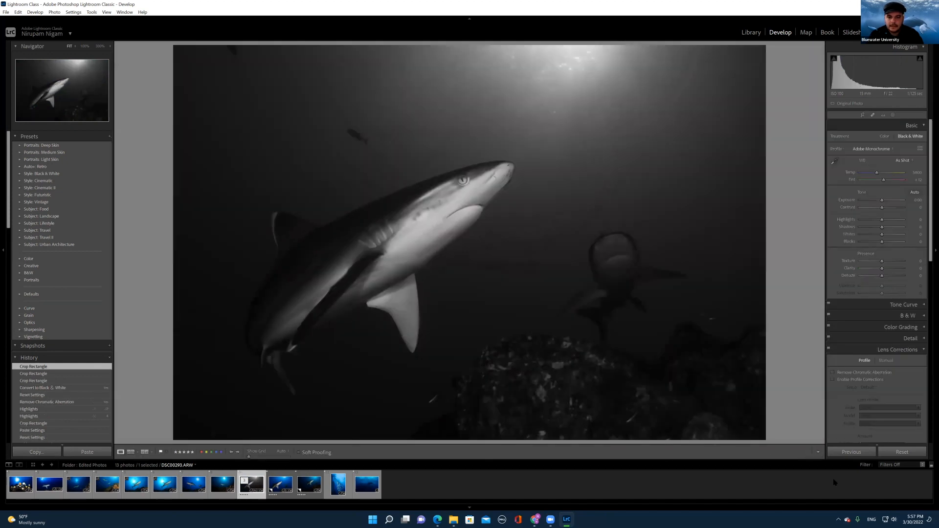
Step: Adjust the black-and-white photo's tones to Highlights -26, Shadows +69, Whites -14 and Blacks +49
left_click(889, 227)
left_click_drag(890, 229, 894, 246)
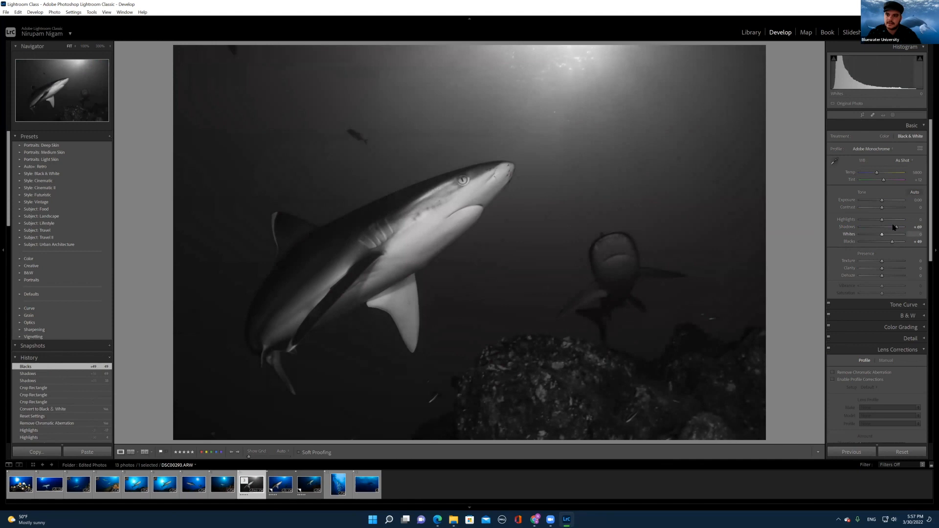
left_click_drag(873, 222, 878, 235)
left_click(876, 220)
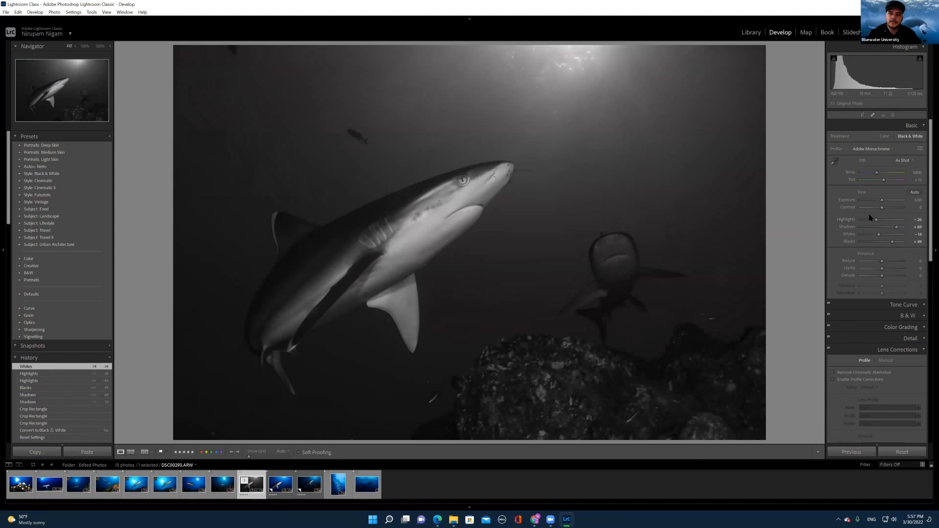
Step: In the Black & White Mix, raise Blue to +100 and lower Aqua to about -60
left_click(899, 318)
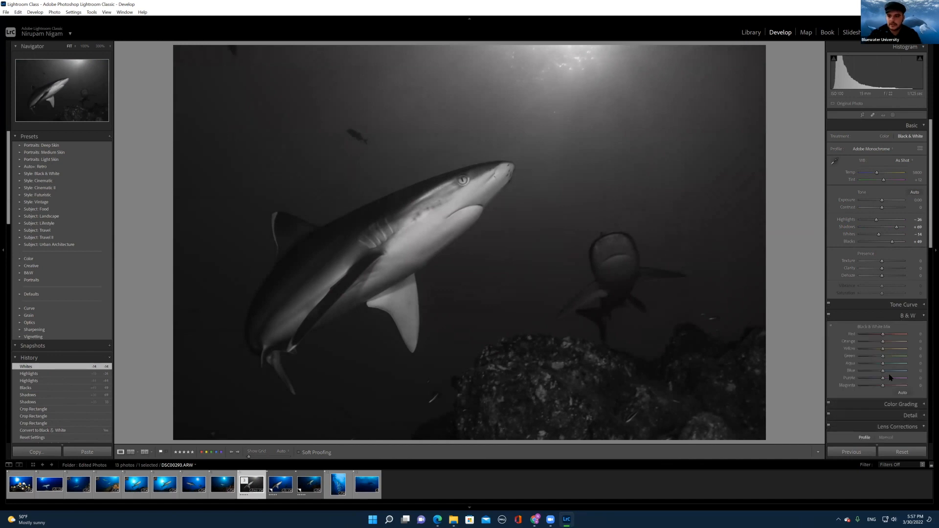
left_click_drag(882, 371, 911, 378)
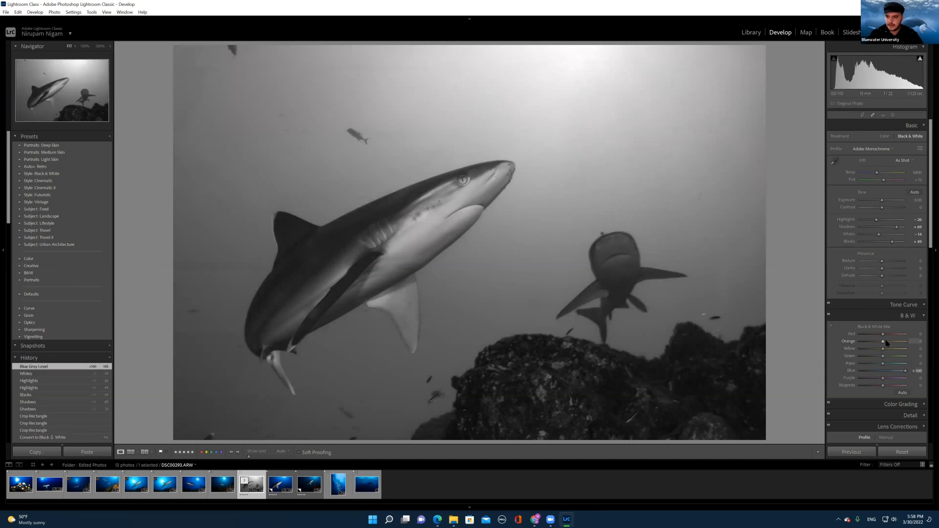
left_click_drag(883, 363, 870, 366)
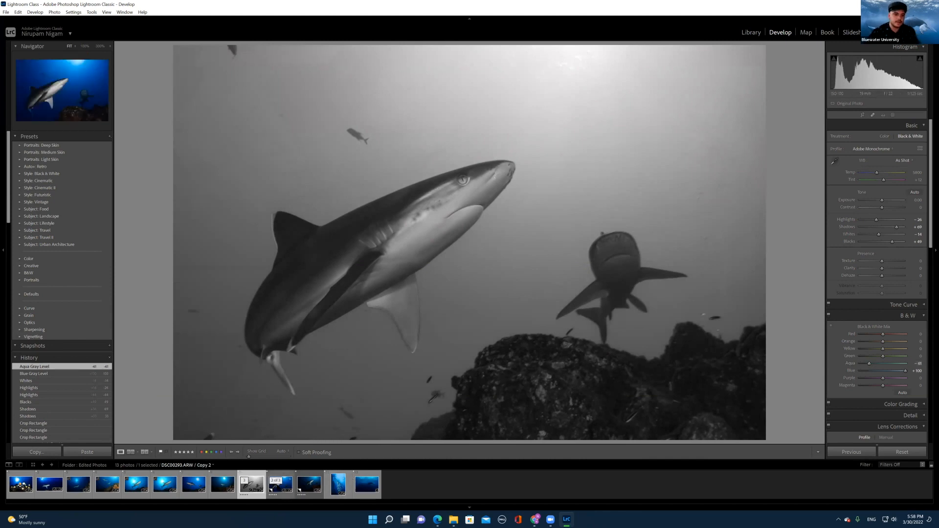
Step: Create another virtual copy from DSC00293 Copy 2 and convert the new copy to Black & White
right_click(277, 486)
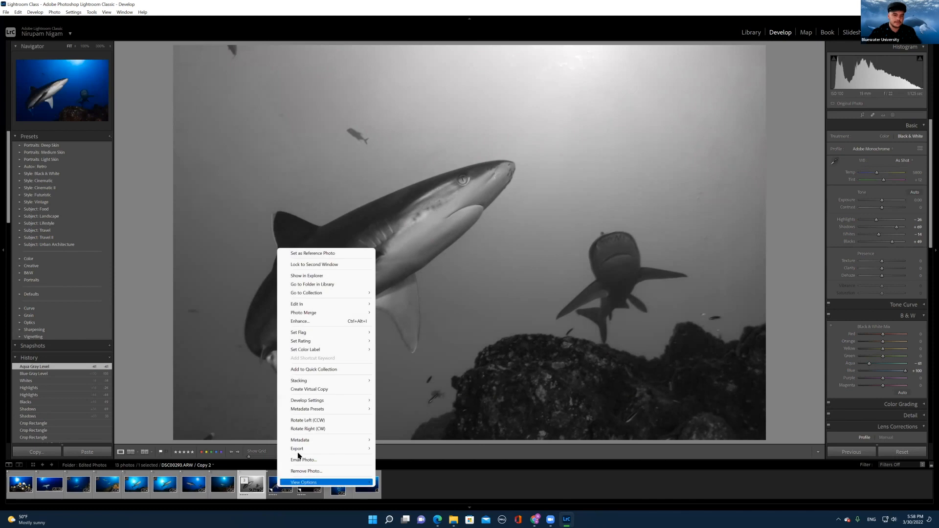
left_click(318, 389)
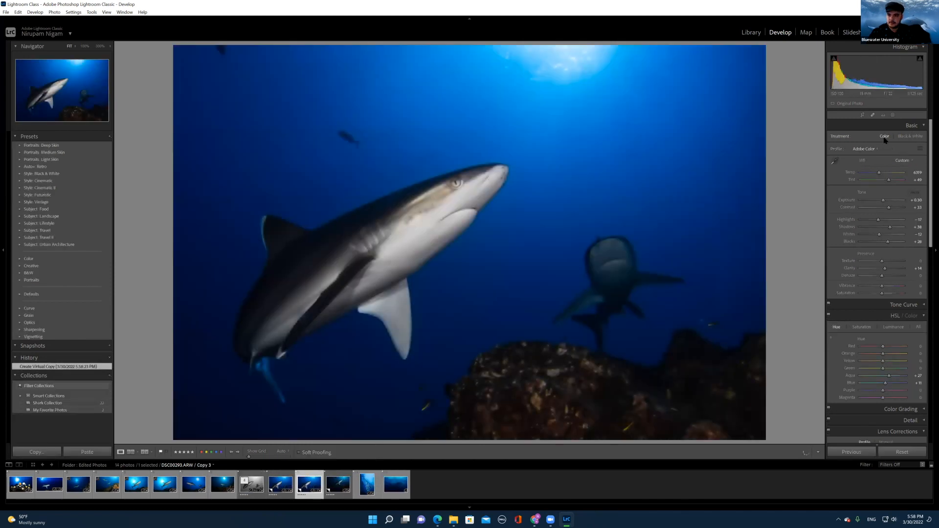
left_click(910, 136)
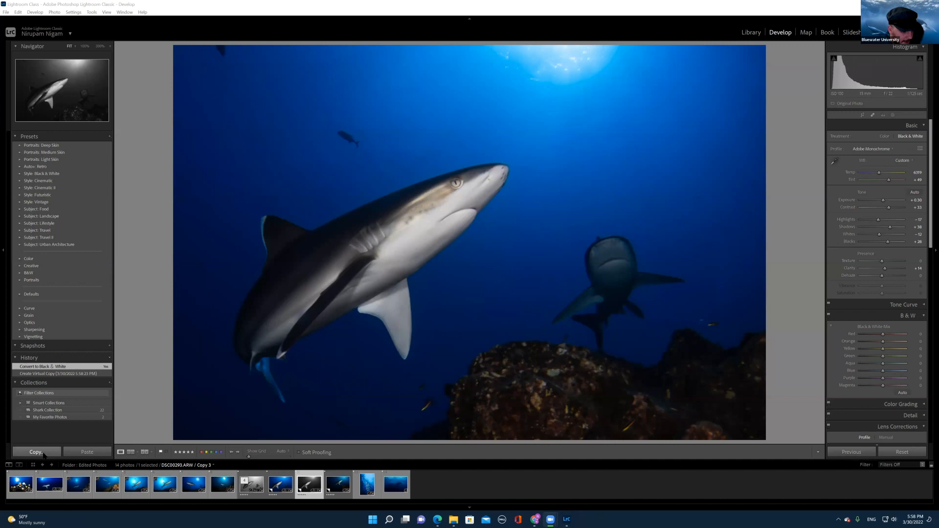
right_click(280, 484)
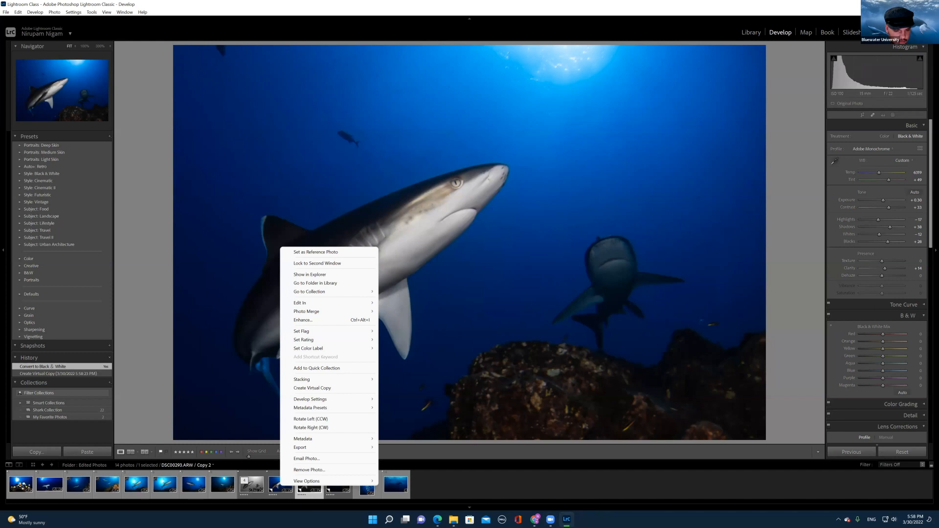
key("Escape")
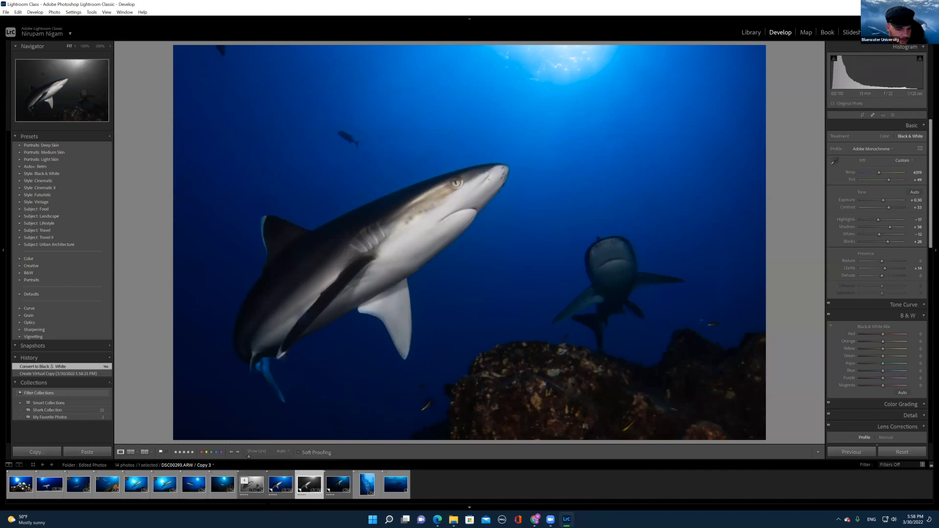
Step: Give a five-star rating to the black-and-white original DSC00293 and to its color Copy 2
left_click(252, 488)
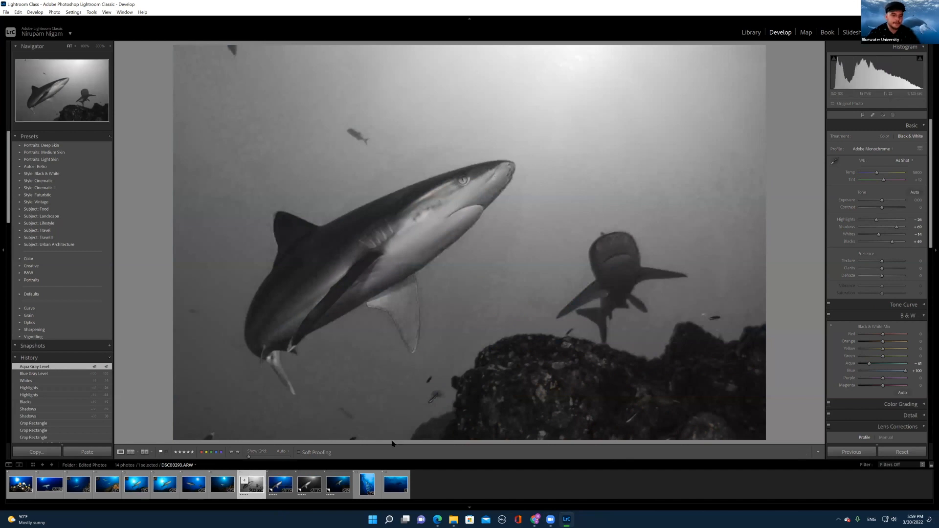
key("5")
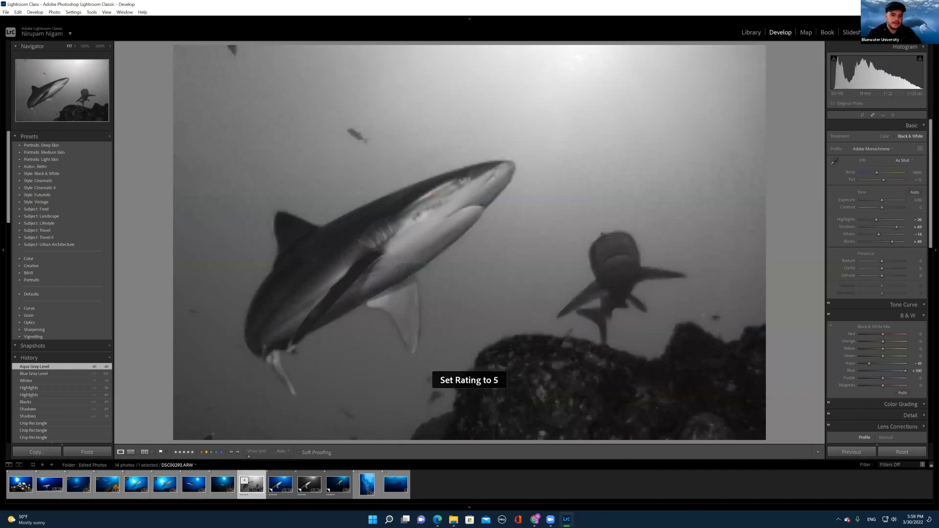
left_click(276, 486)
key("5")
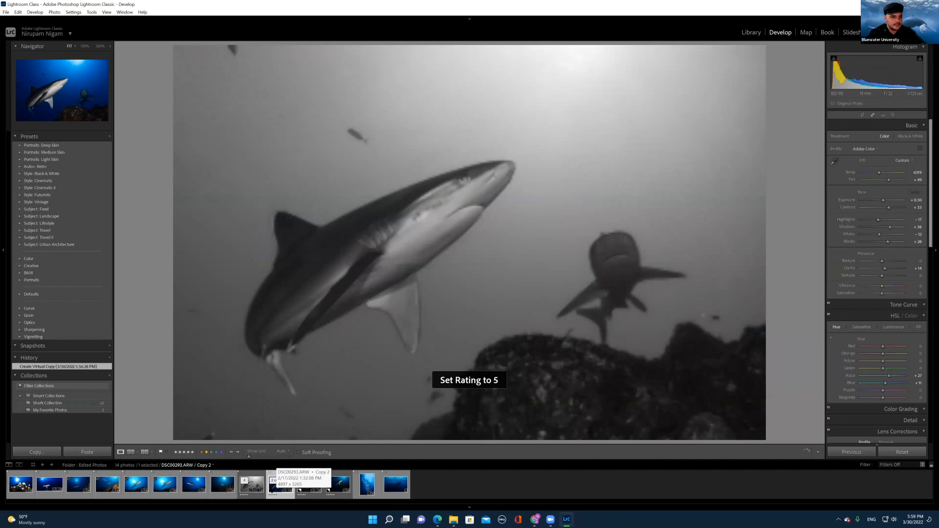
Step: Show the Edited Photos folder in the Library grid and filter it by attribute to five-star photos
key("e")
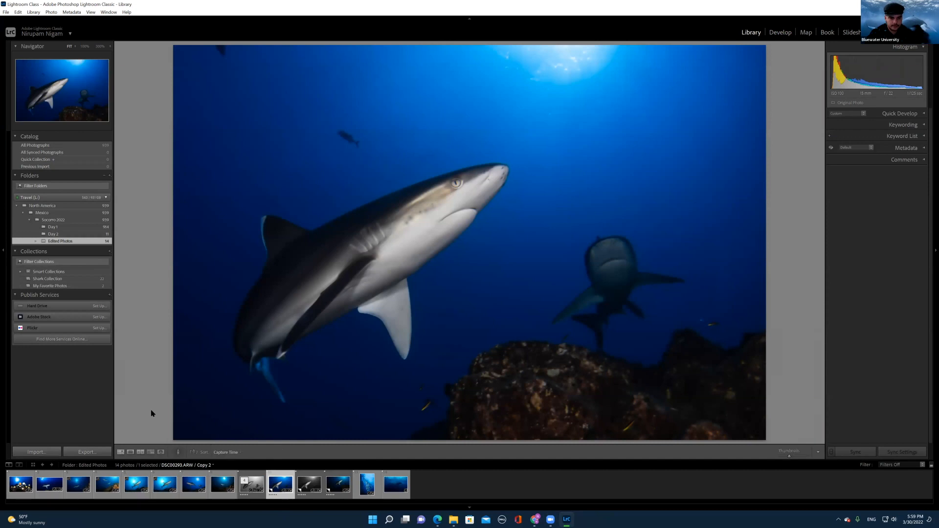
key("g")
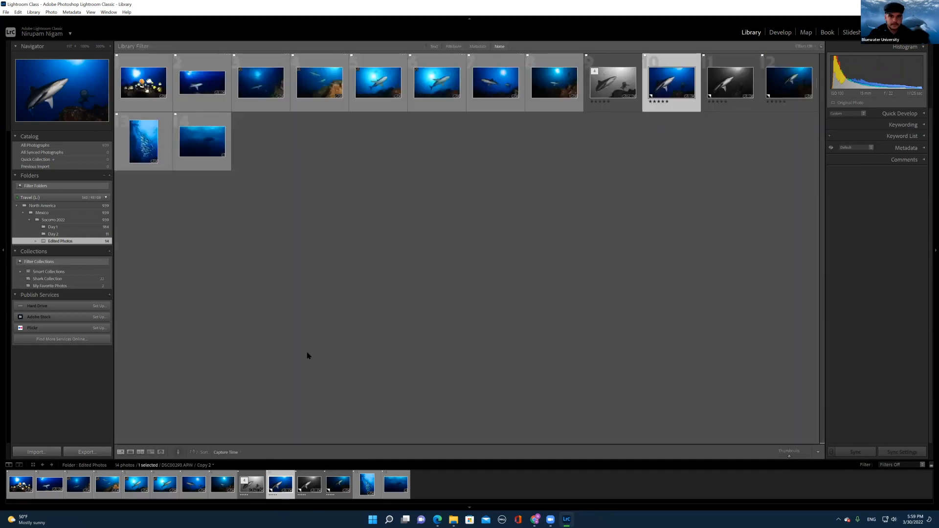
left_click(452, 46)
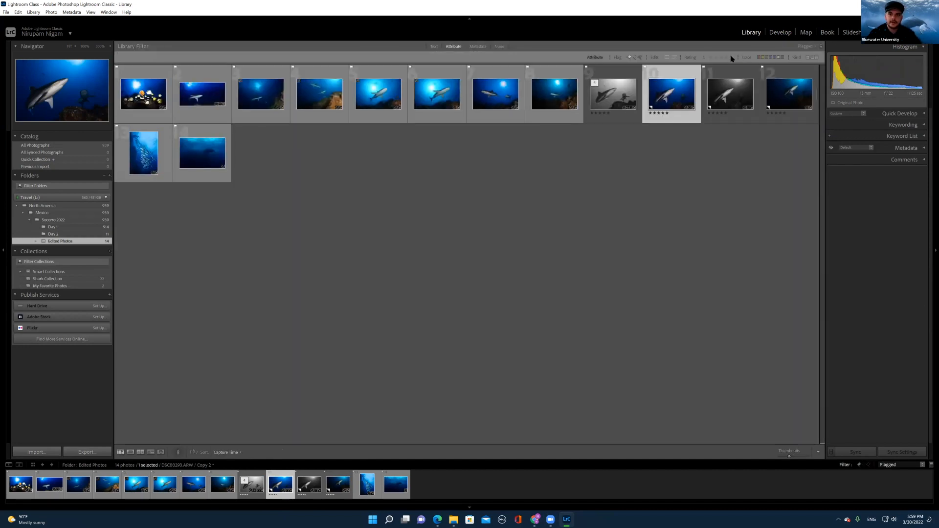
left_click(730, 57)
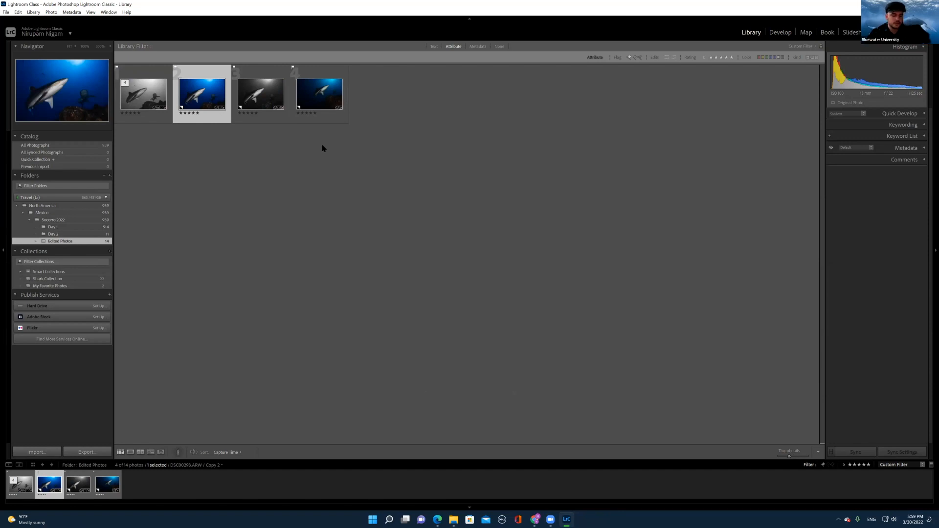
Step: Select all the filtered five-star shark photos and bring up their export options
key("ctrl+a")
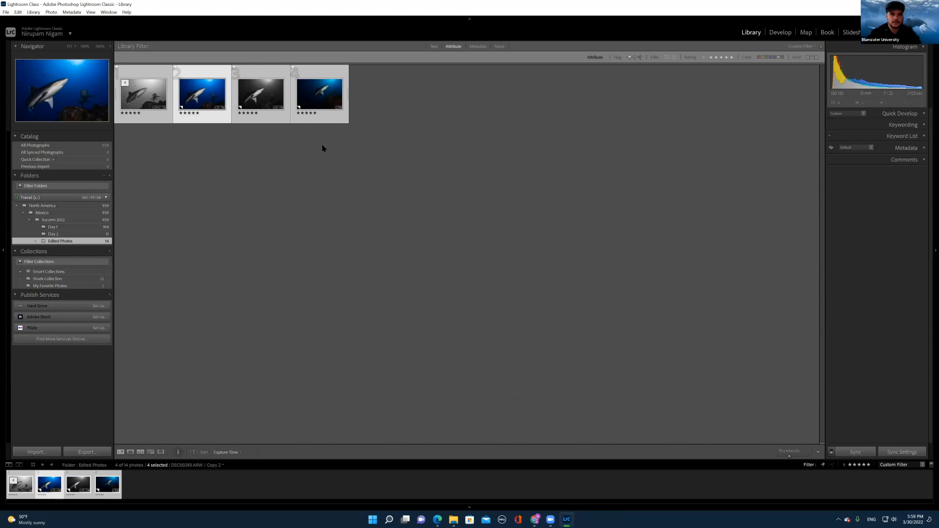
right_click(298, 104)
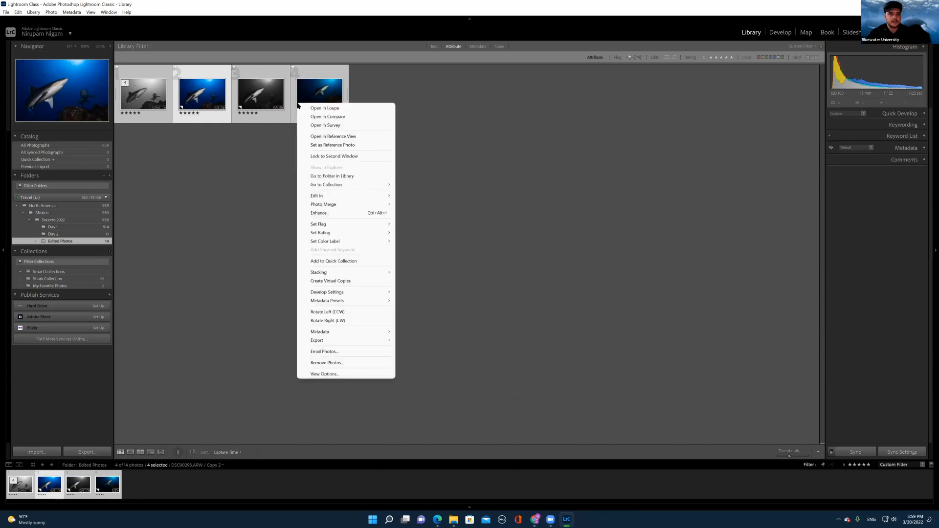
mouse_move(385, 342)
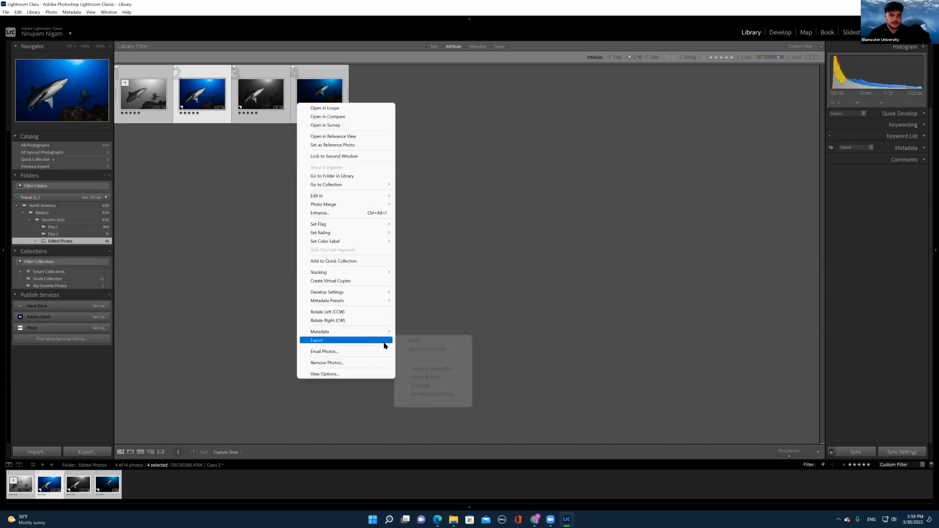
Step: Review the export settings for the four selected shark photos without exporting, and close the leftover file browser window
left_click(409, 341)
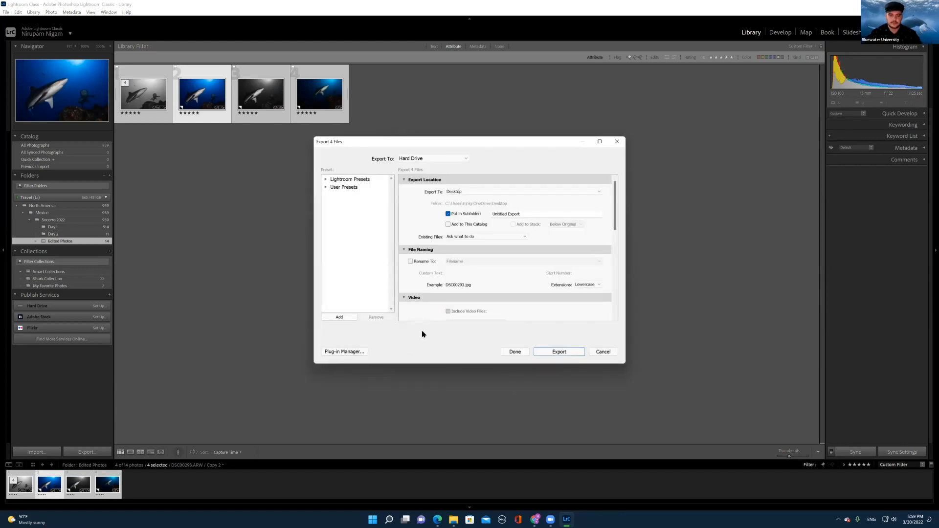
scroll(462, 243, "down", 10)
scroll(462, 243, "up", 10)
left_click(616, 141)
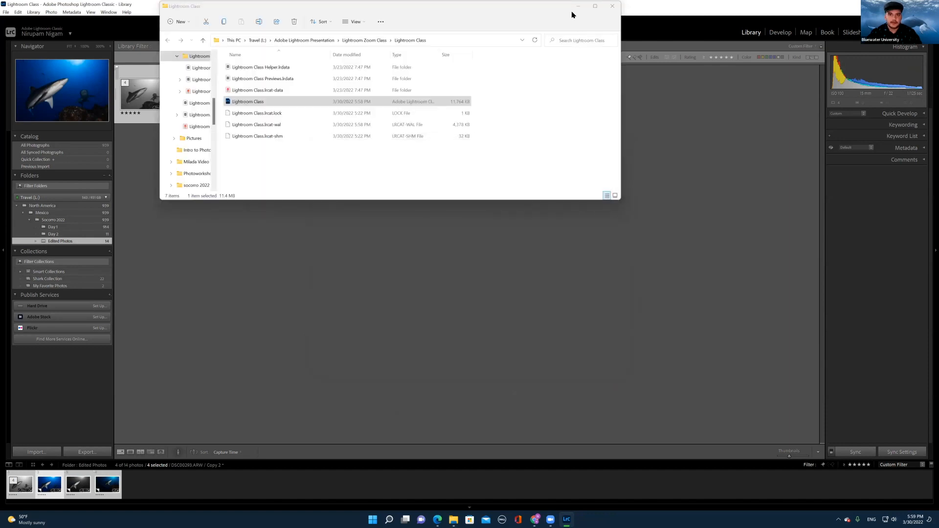
left_click(612, 6)
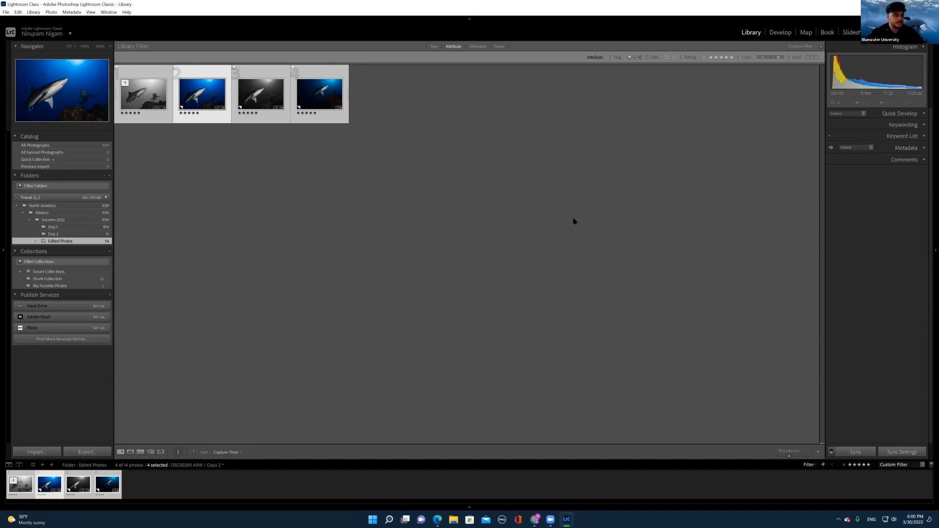
Step: Clear the five-star rating filter and open the photo of the two whales in the Develop module
left_click(732, 57)
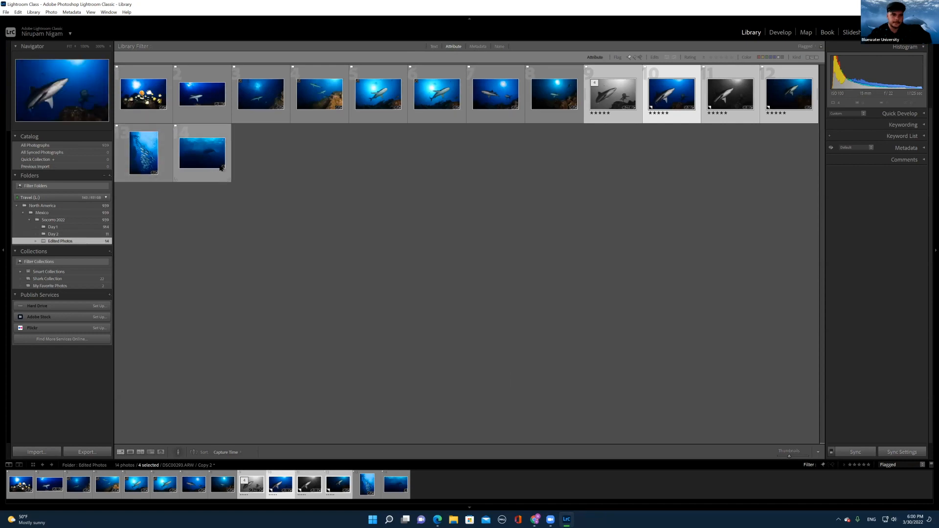
double_click(201, 156)
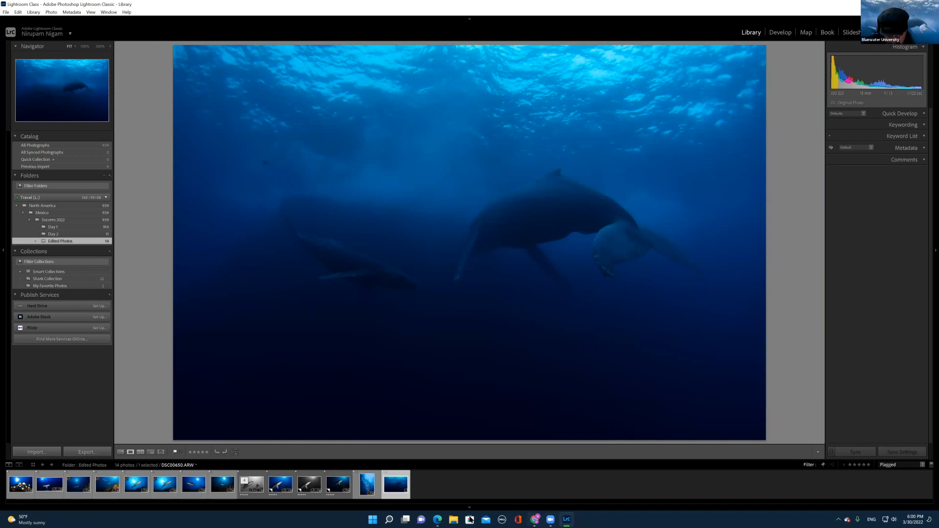
left_click(436, 519)
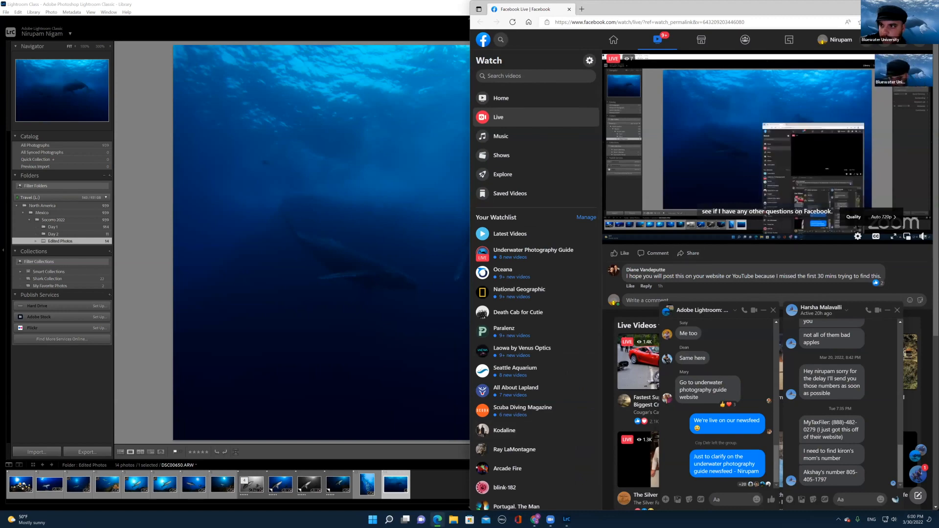
key("alt+Tab")
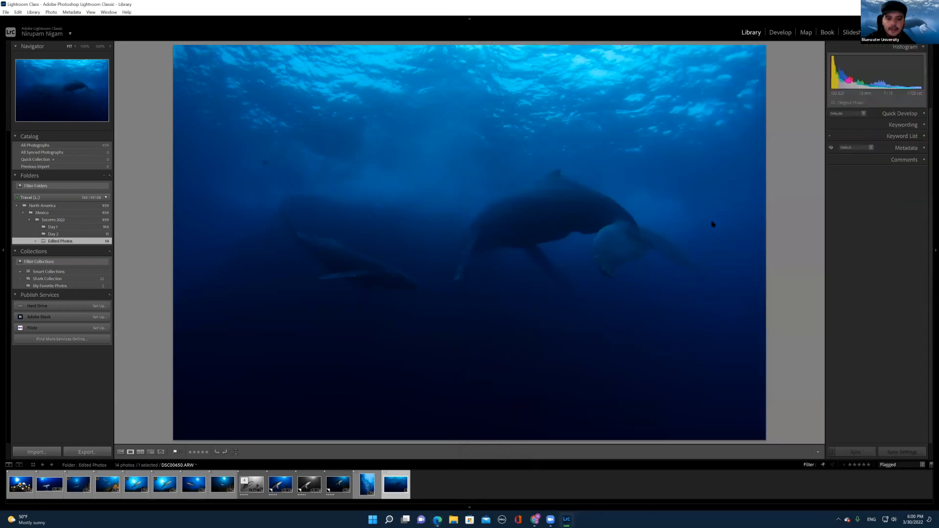
left_click(772, 32)
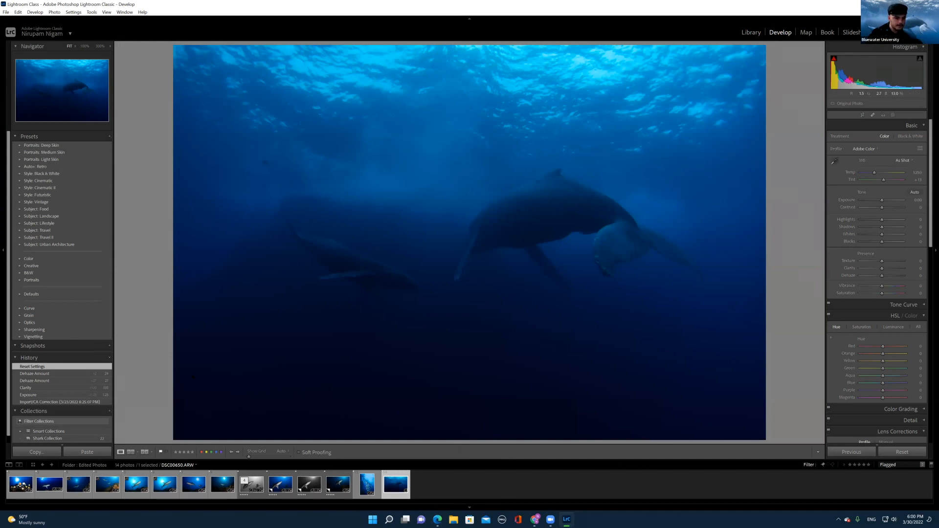
Step: Try to open the whale photo for cropping, and check the running processes in Task Manager
key("r")
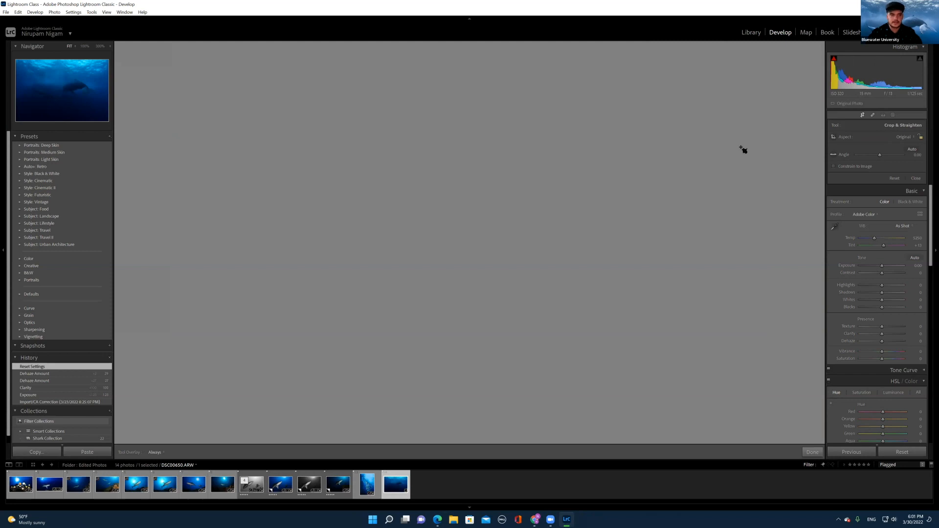
key("ctrl+shift+Escape")
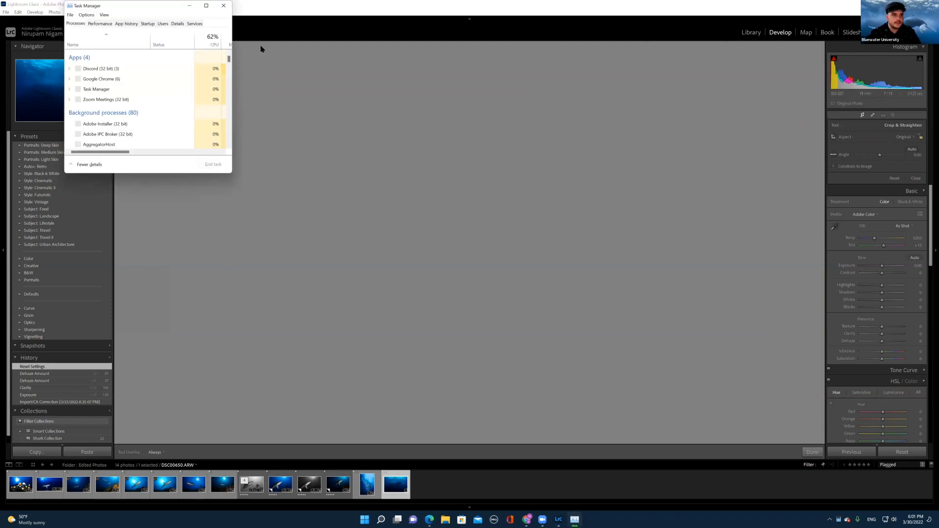
left_click_drag(122, 152, 141, 151)
left_click(224, 5)
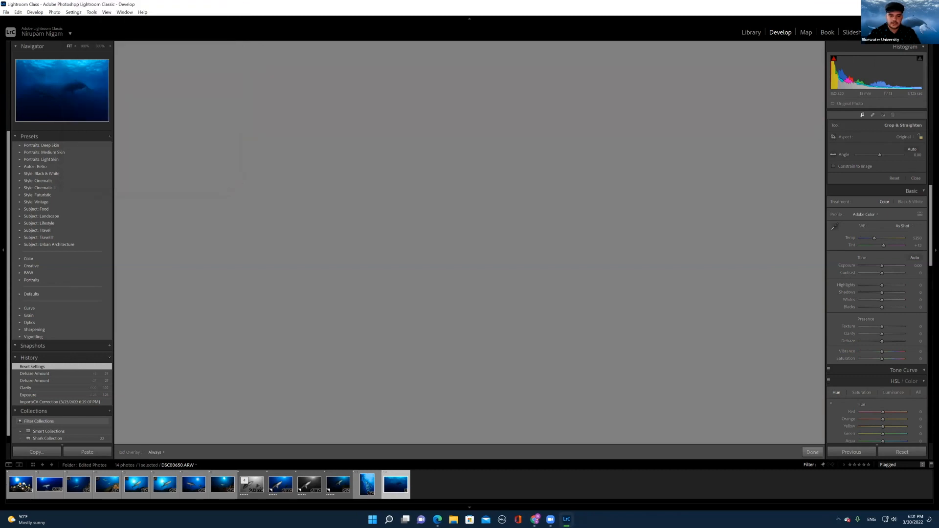
Step: Quit Lightroom Classic and relaunch it with the Lightroom Class catalog
key("ctrl+q")
left_click(497, 264)
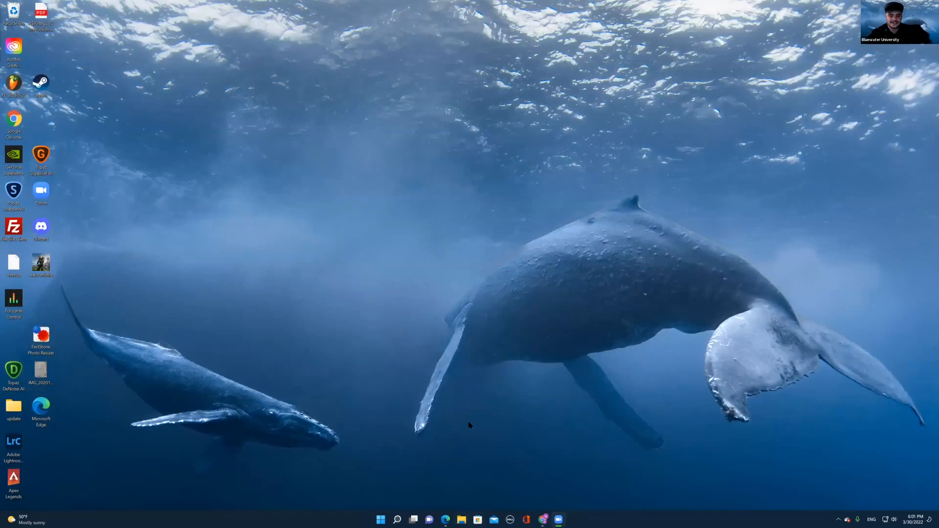
left_click(397, 520)
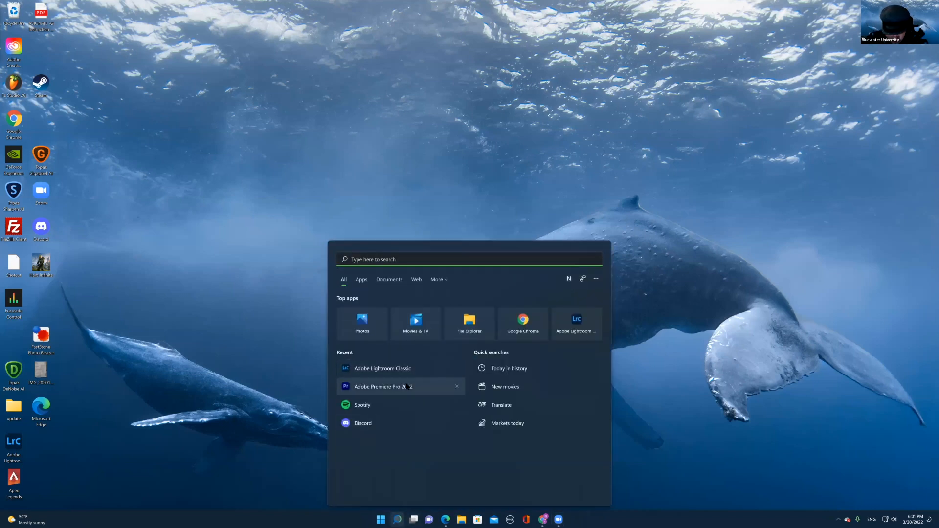
type("lightroom")
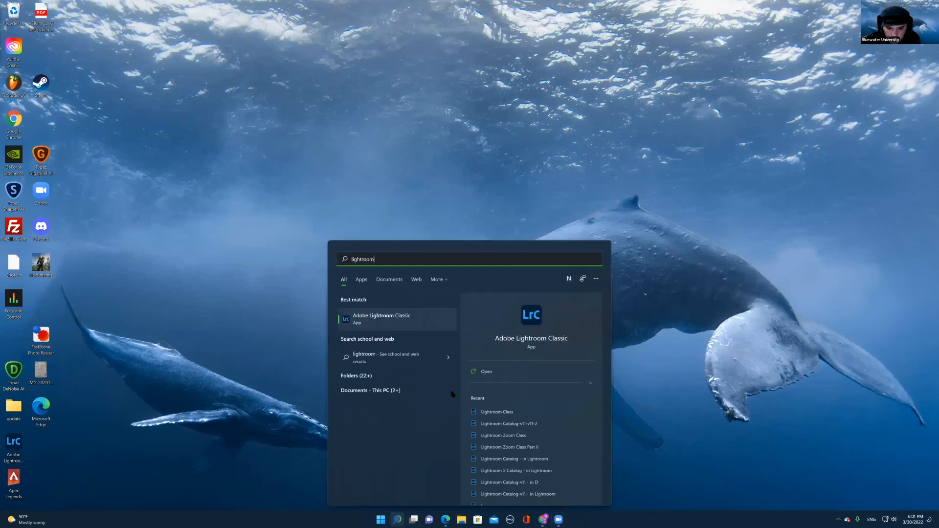
left_click(486, 412)
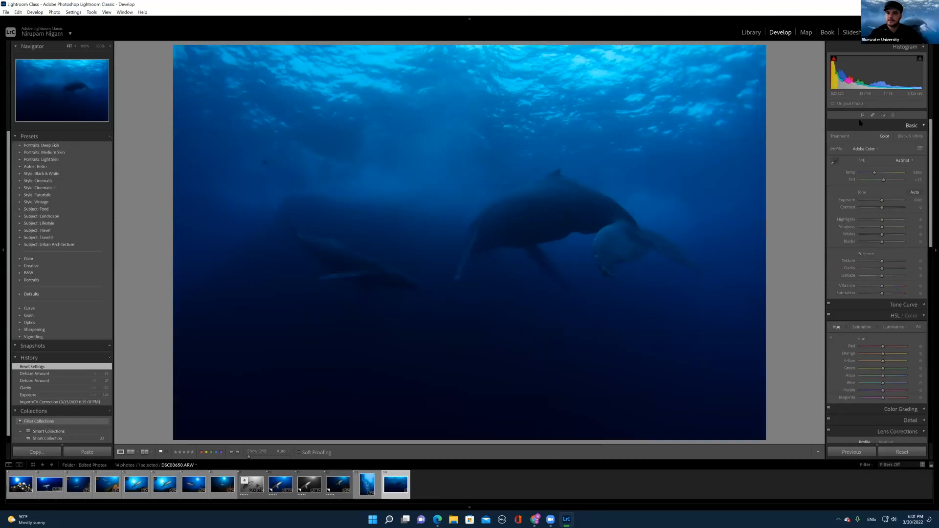
Step: Crop the whale photo tighter at its Original aspect ratio, framing both whales and part of the water surface
left_click(862, 116)
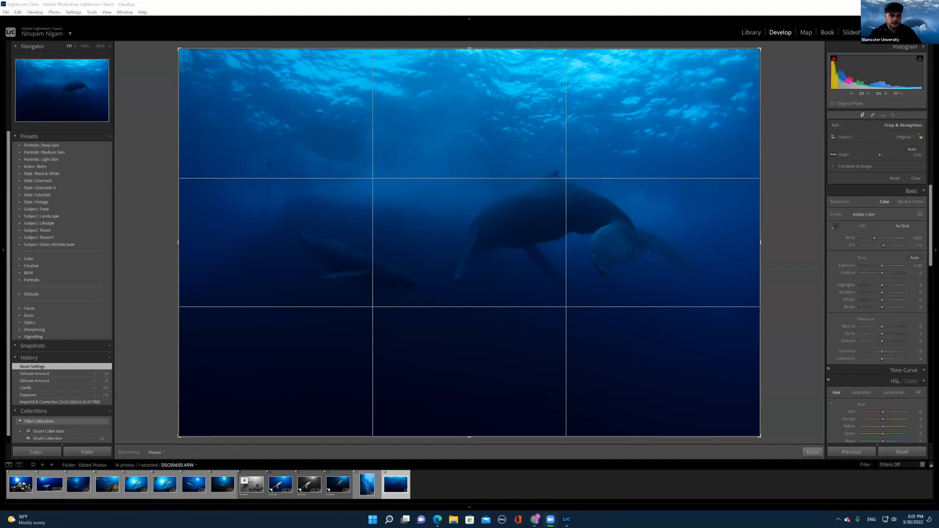
left_click_drag(179, 436, 239, 339)
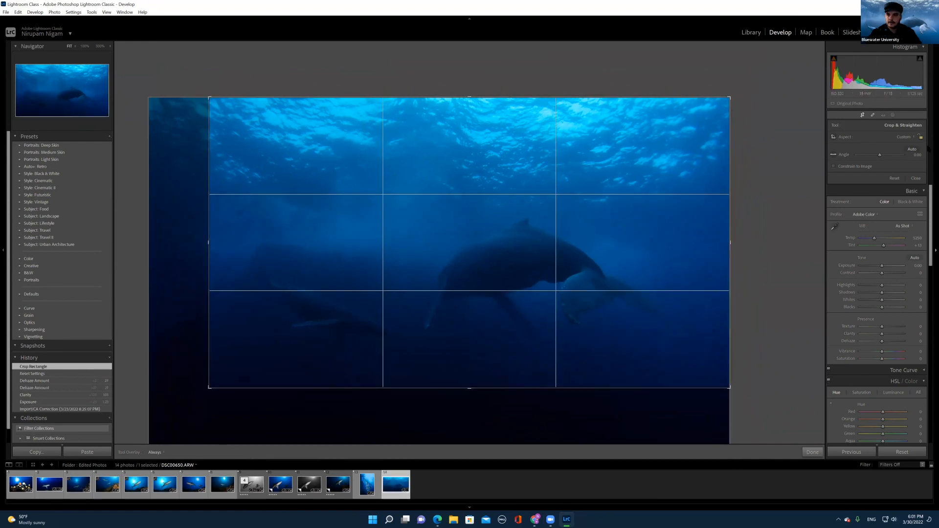
left_click(904, 136)
left_click(848, 155)
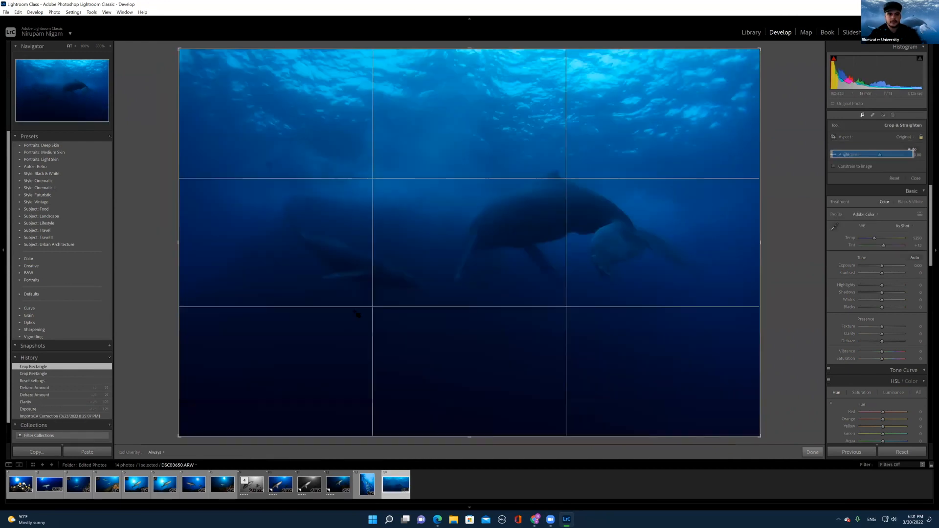
left_click_drag(178, 435, 260, 360)
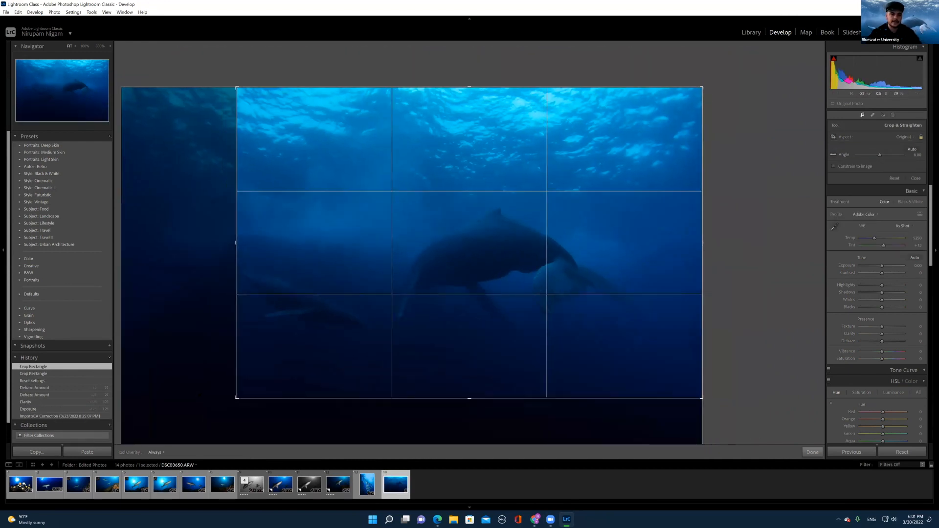
left_click_drag(377, 355, 367, 326)
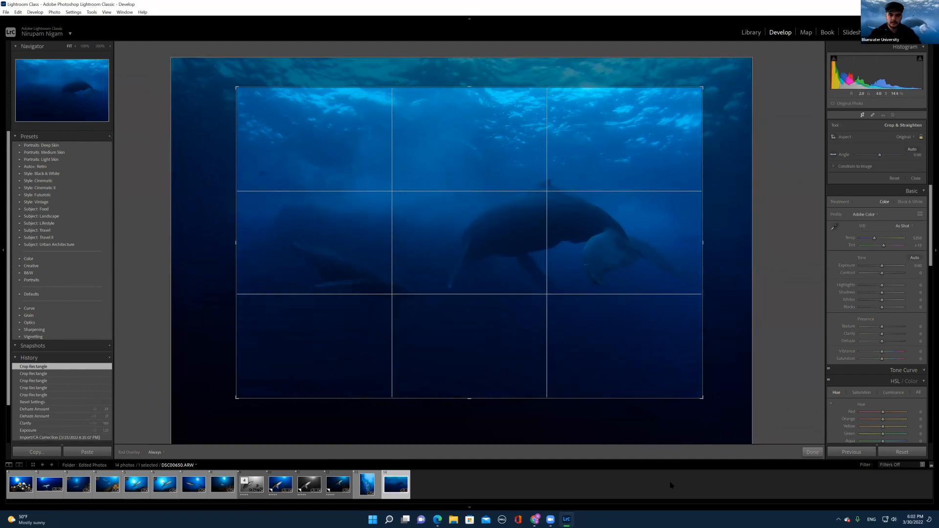
left_click(812, 452)
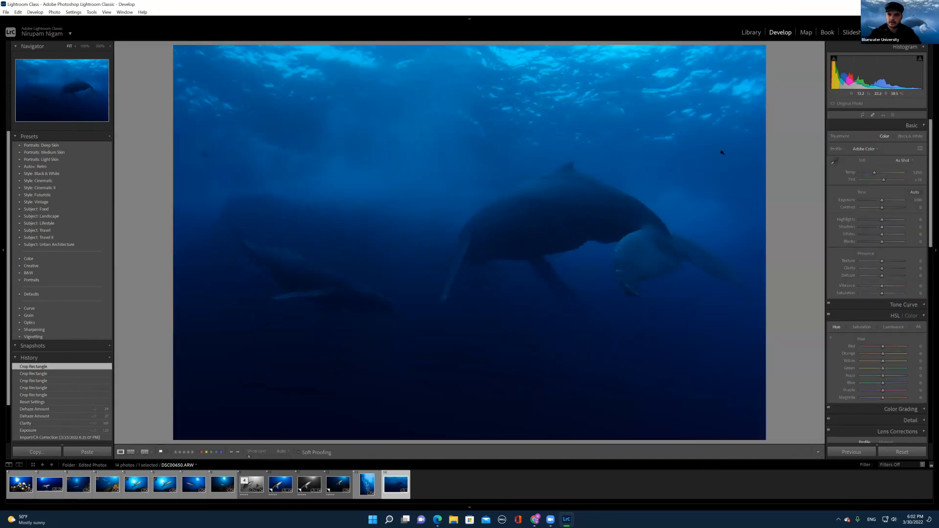
Step: Heal the spot in the upper-left water of the whale photo using Spot Removal with Visualize Spots
left_click(872, 115)
key("a")
left_click_drag(210, 153, 204, 155)
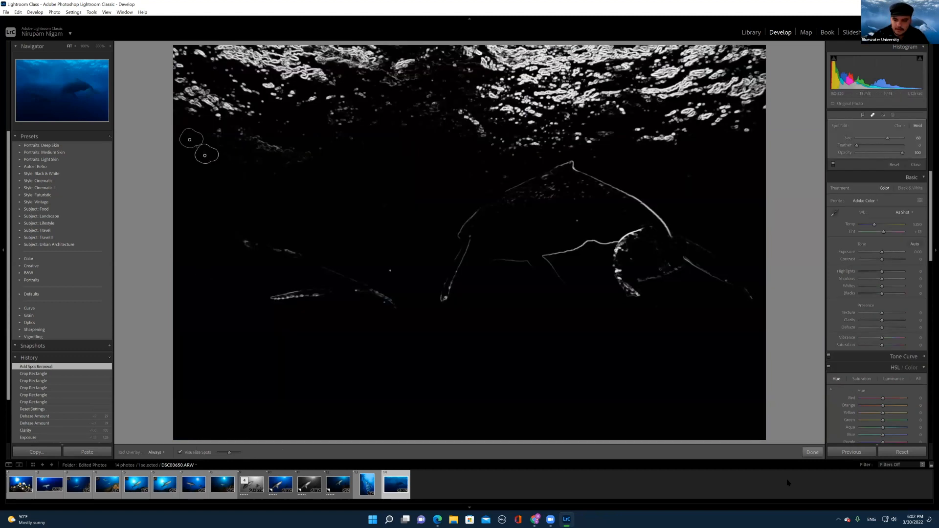
left_click(807, 453)
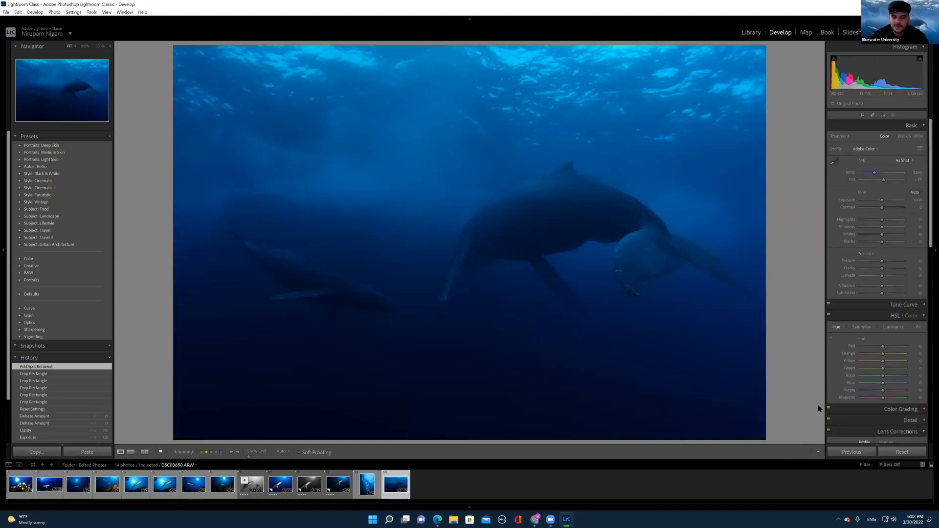
Step: Set the white balance by sampling the large whale's tail as the neutral target, and compare before and after
left_click(834, 161)
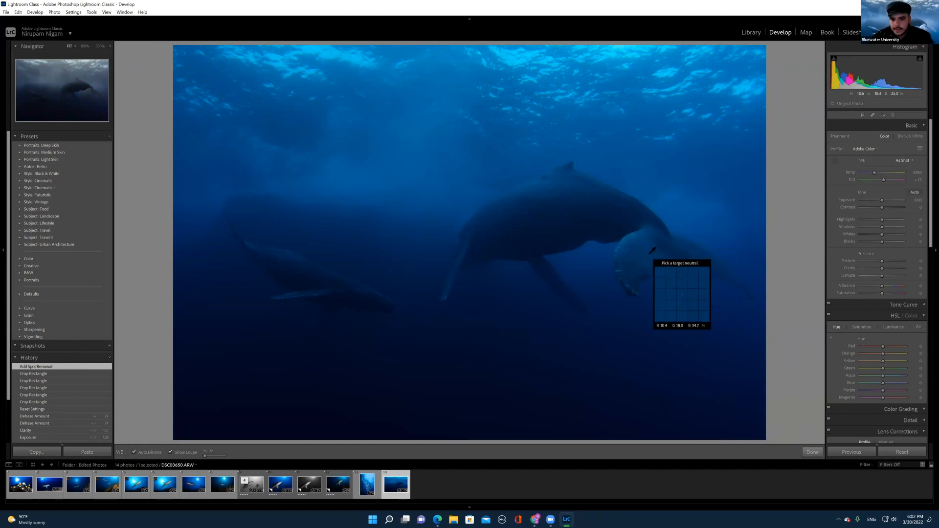
left_click(650, 252)
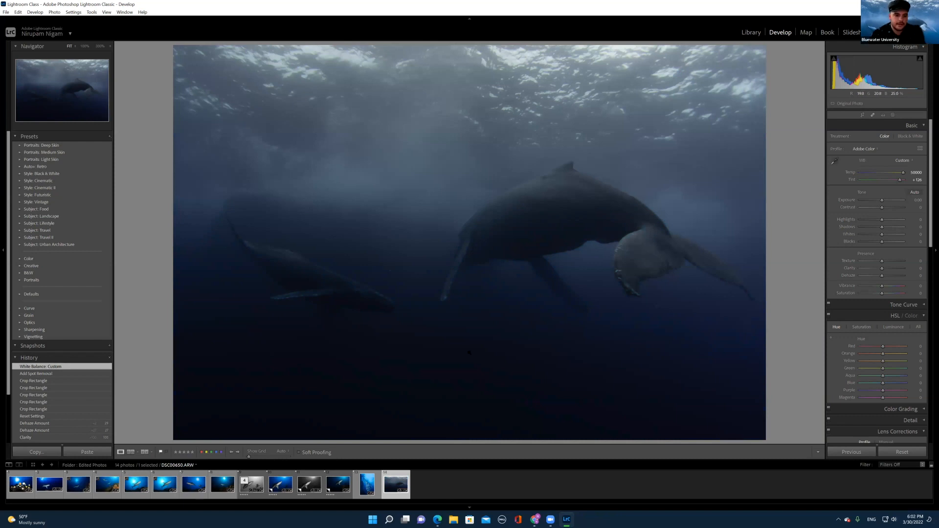
left_click(145, 452)
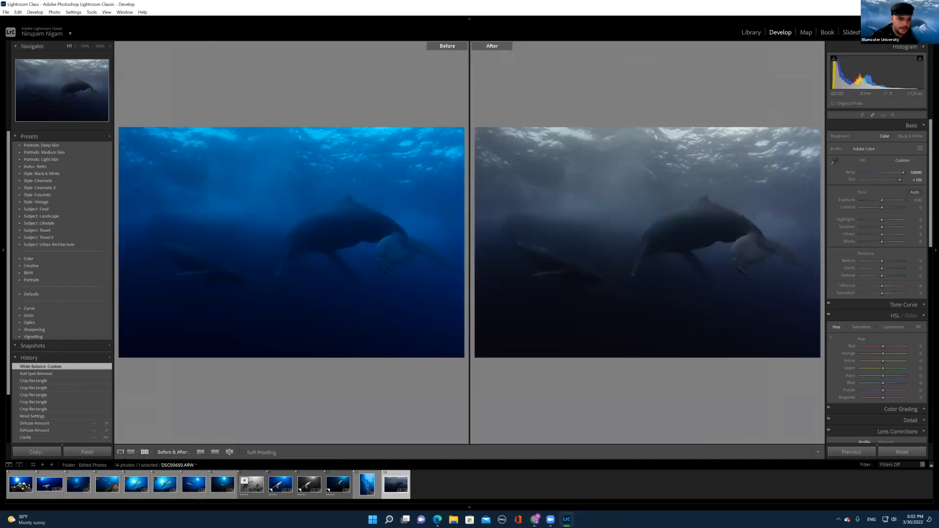
left_click(121, 453)
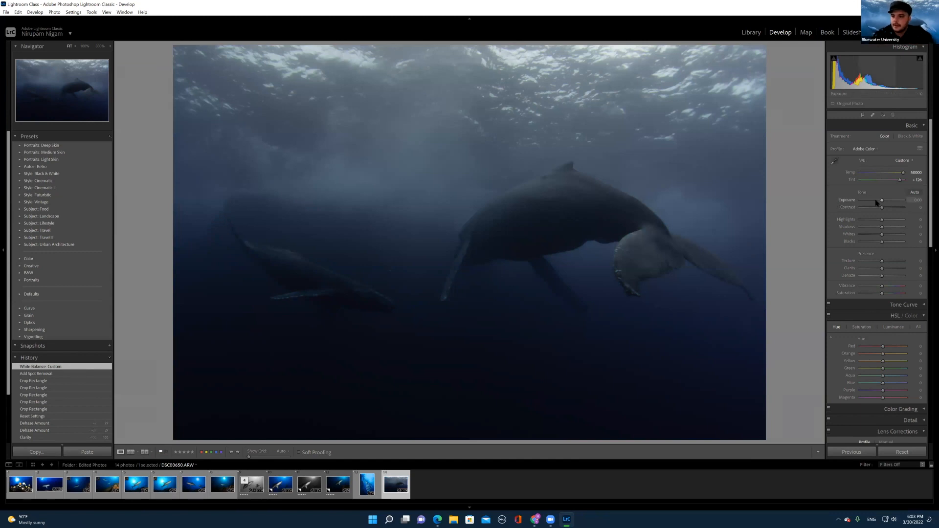
Step: Raise the exposure to +1.06 and inspect the water around both whales at 100% for spots
left_click_drag(881, 202, 886, 203)
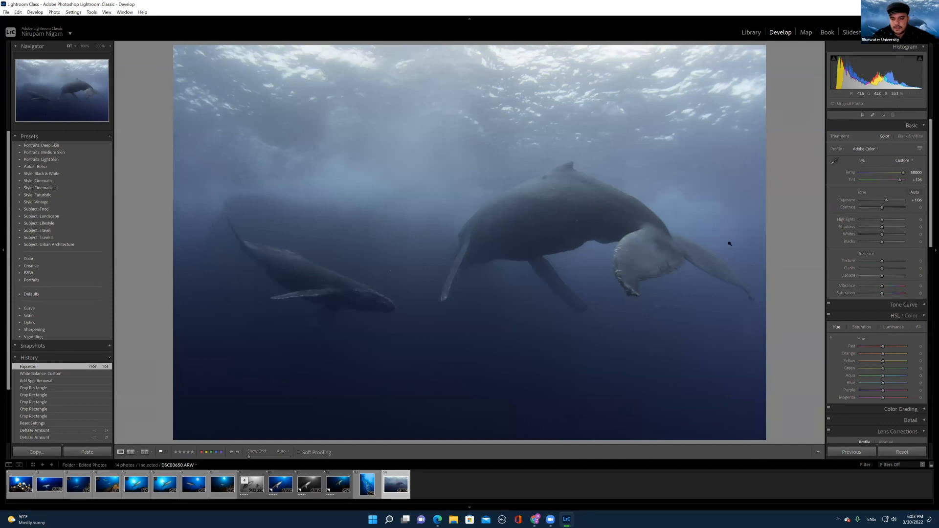
left_click(693, 288)
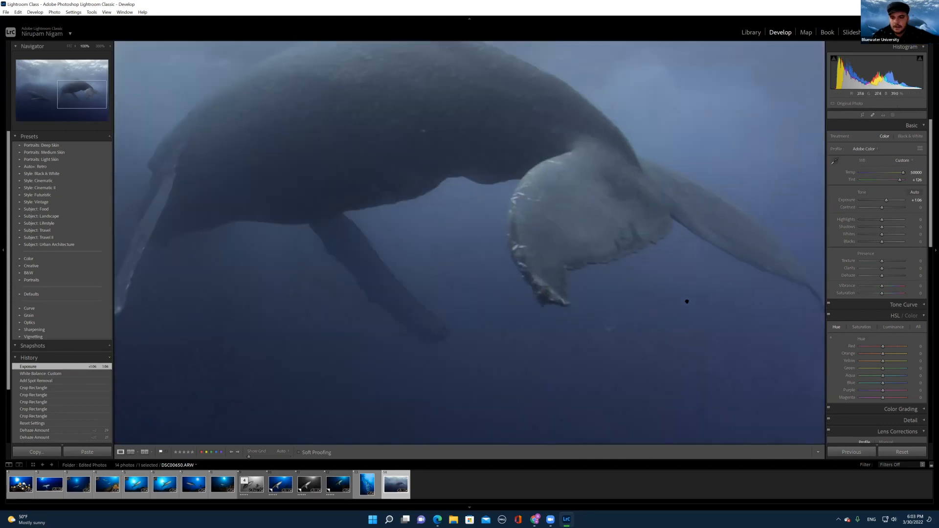
left_click_drag(692, 315, 698, 298)
left_click_drag(451, 294, 631, 386)
left_click_drag(312, 222, 423, 300)
left_click_drag(308, 236, 365, 238)
left_click(365, 269)
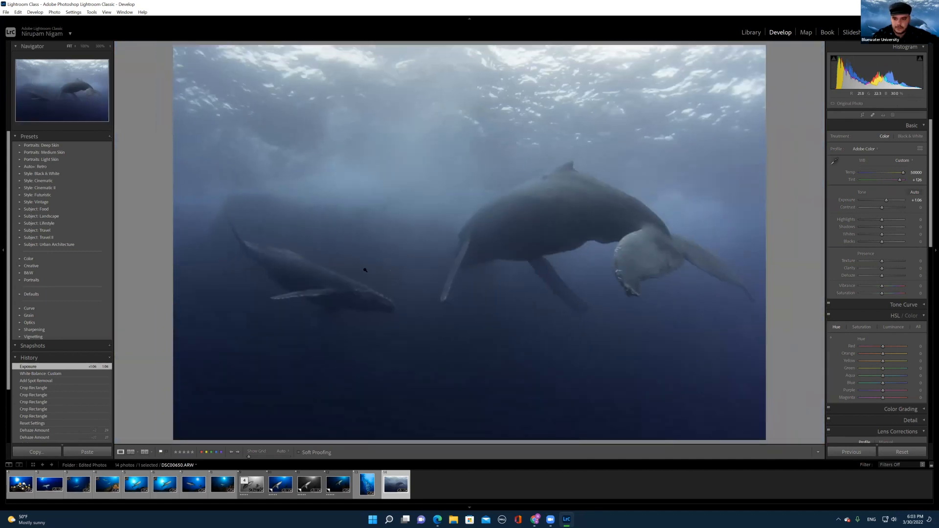
Step: Heal the spots below the large whale's tail and in the water between both whales, using Spot Removal with Visualize Spots
left_click(873, 116)
key("a")
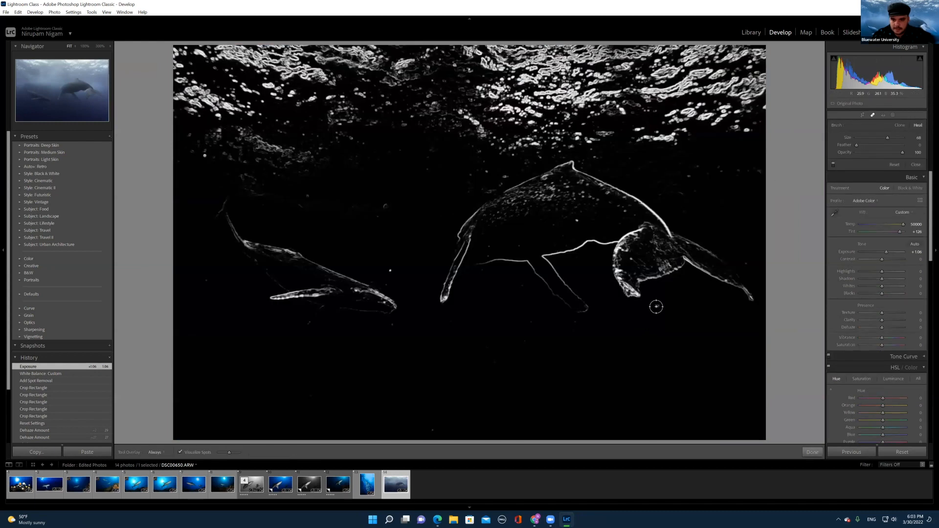
left_click(642, 304)
left_click(387, 268)
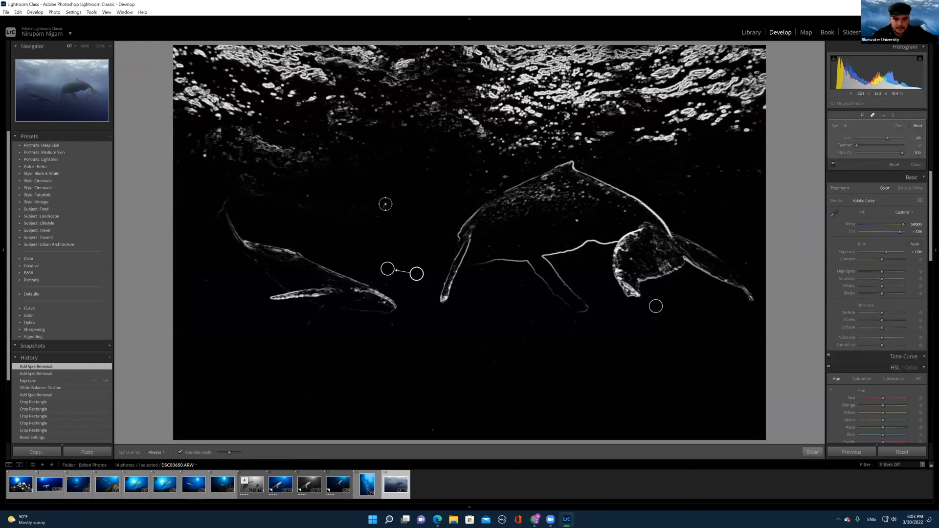
left_click(385, 209)
left_click(376, 215)
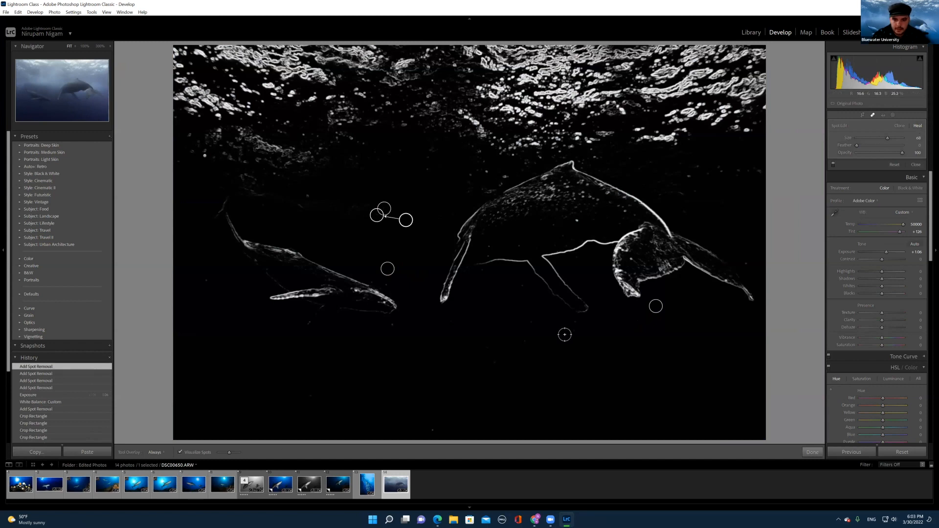
Step: Heal the spots around the large whale's lower pectoral fin and adjust one of the spot corrections there
left_click(573, 321)
left_click(571, 330)
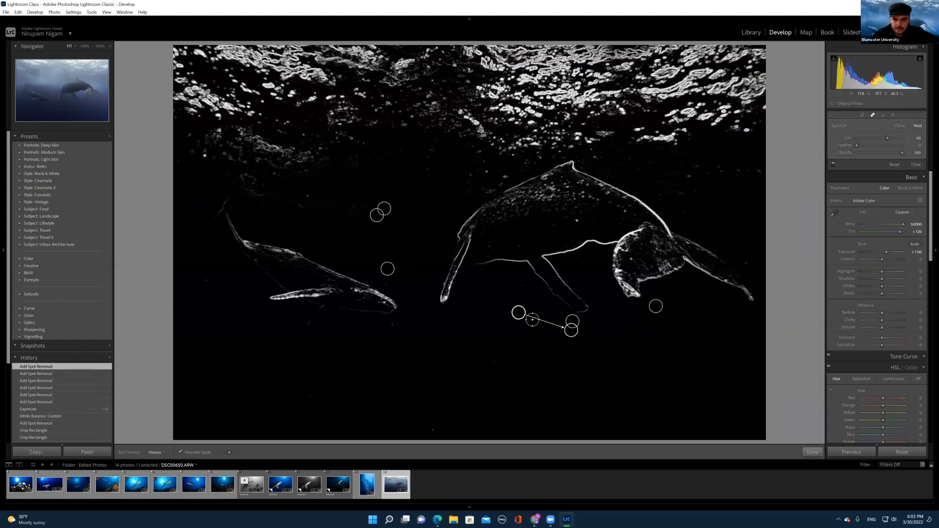
left_click(536, 323)
left_click(521, 287)
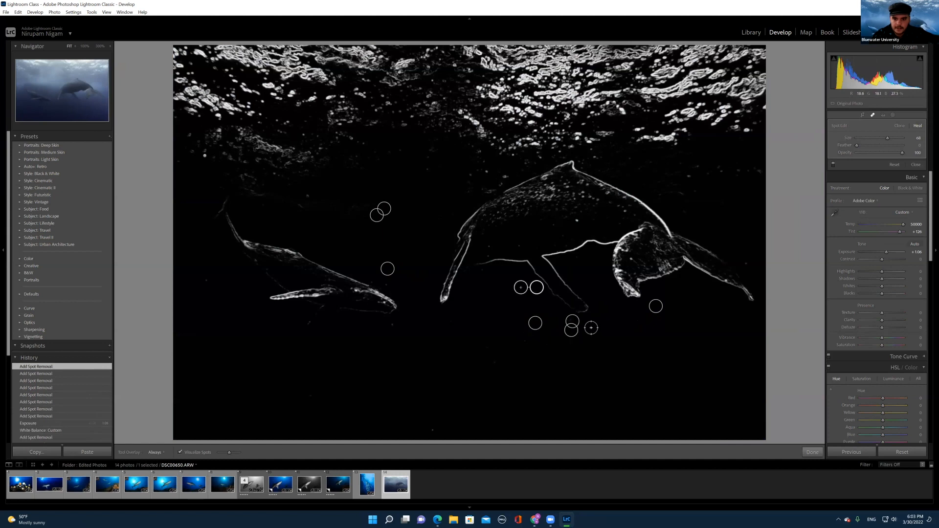
left_click_drag(567, 218, 590, 357)
Step: Heal the remaining spots in the dark water beneath the whales and finish Spot Removal
left_click(520, 344)
left_click(497, 362)
left_click(488, 346)
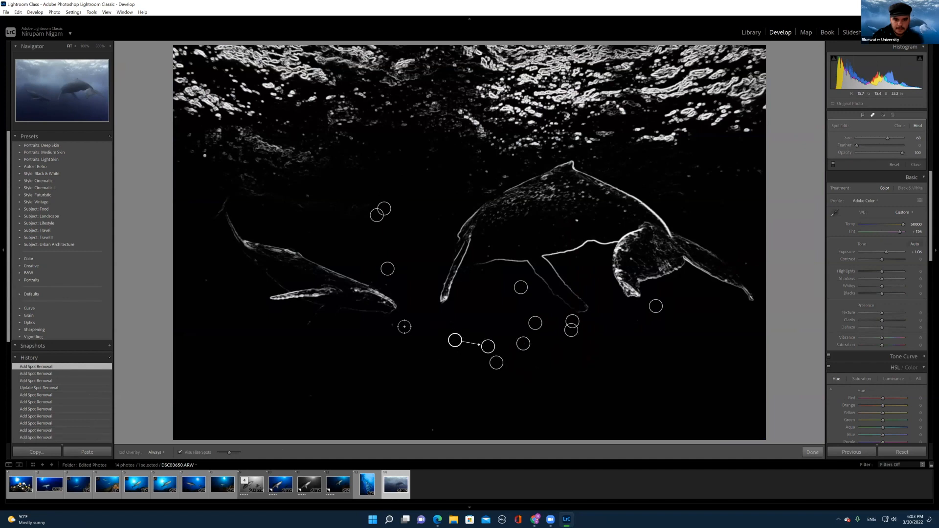
left_click(394, 325)
left_click(430, 428)
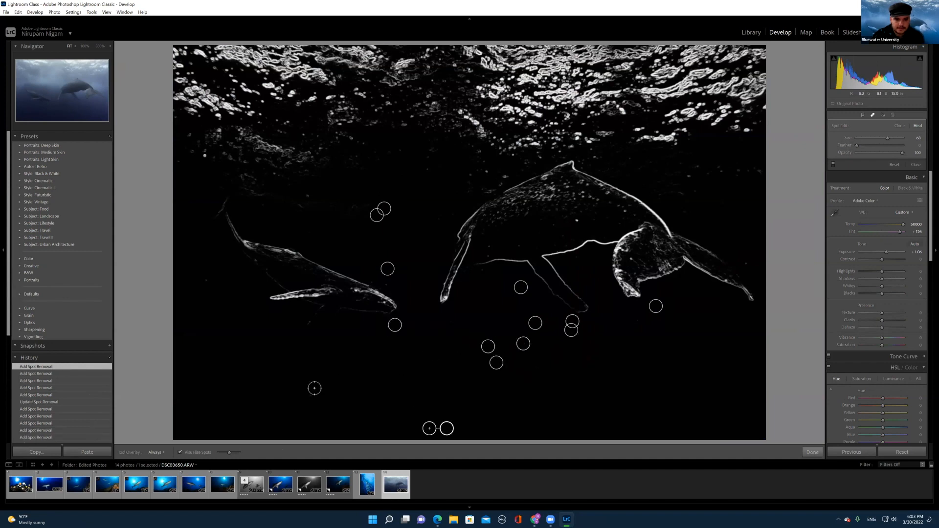
left_click(309, 389)
left_click(812, 452)
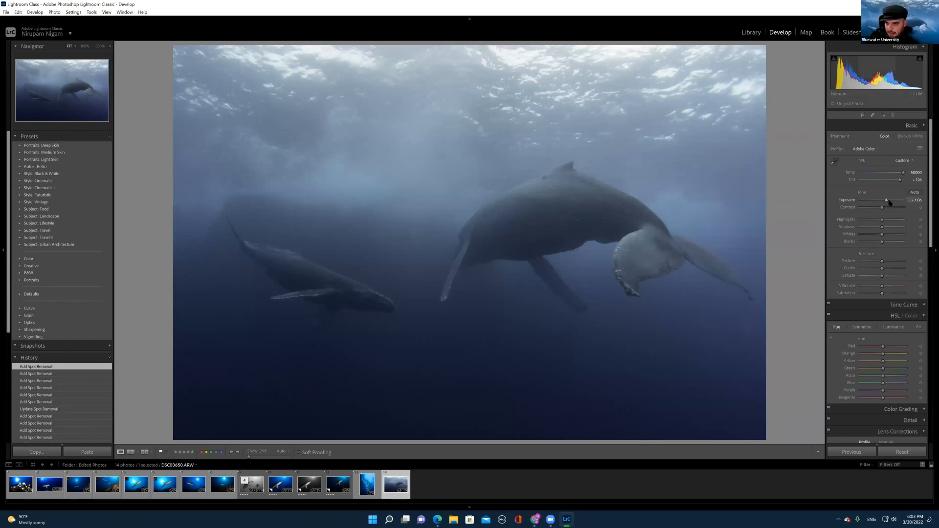
Step: Lower Highlights to -55 and Whites to -65, and raise Shadows and Blacks to +51
left_click(874, 220)
left_click(870, 220)
left_click(870, 235)
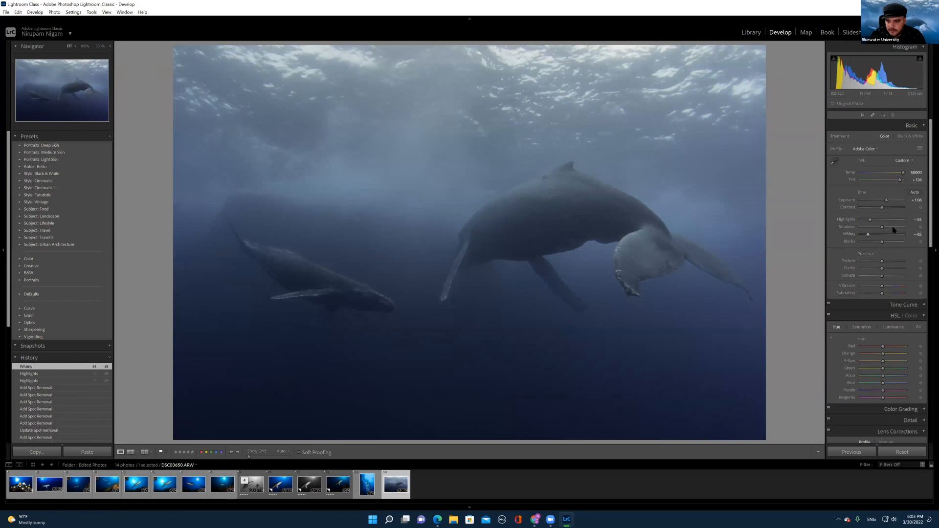
left_click(892, 226)
left_click(891, 241)
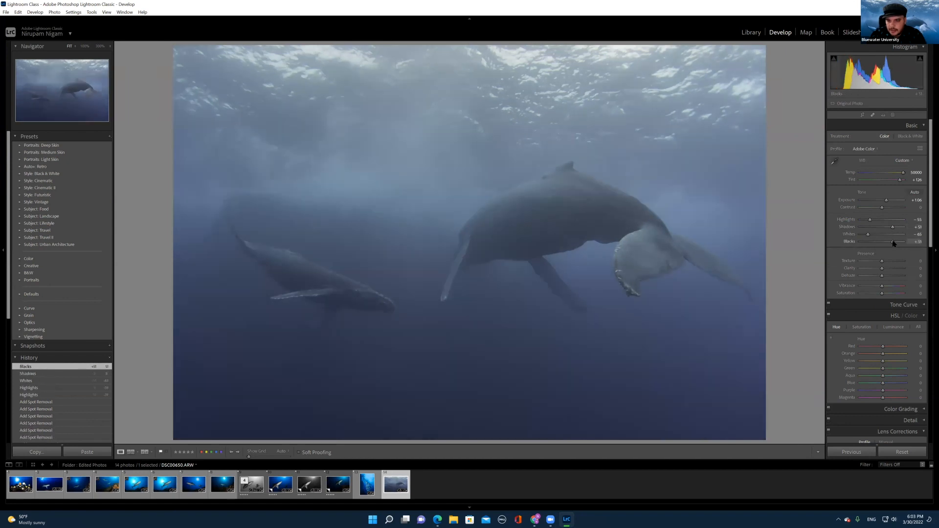
Step: Set Contrast to +66, Exposure to +0.83, Clarity to +66, Dehaze to +12 and Shadows to +61
left_click(891, 207)
left_click_drag(890, 209, 886, 203)
mouse_move(882, 268)
left_mouse_down()
mouse_move(891, 269)
mouse_move(885, 277)
left_mouse_up()
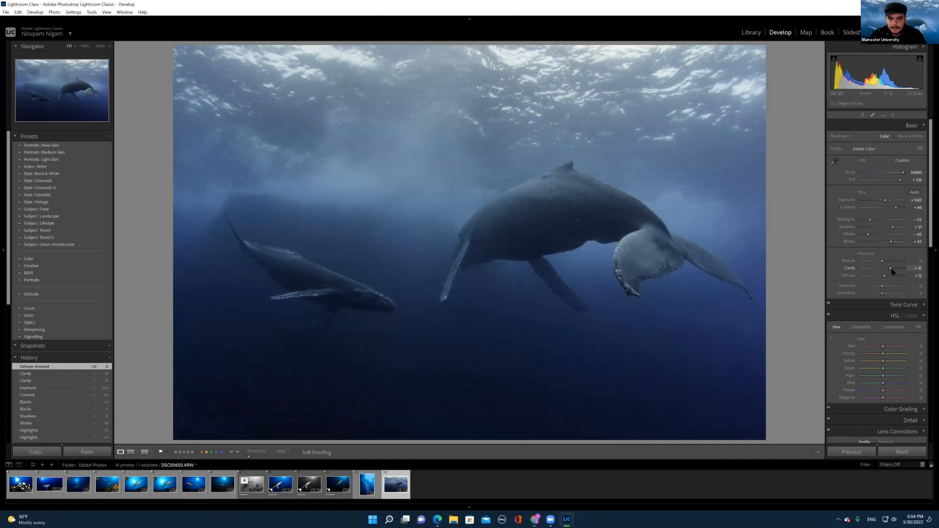
left_click_drag(895, 270, 897, 272)
left_click_drag(899, 228, 895, 230)
Step: Check the noise in the dark water at 100% and set Luminance noise reduction to 34
left_click(630, 284)
left_click_drag(554, 395, 597, 293)
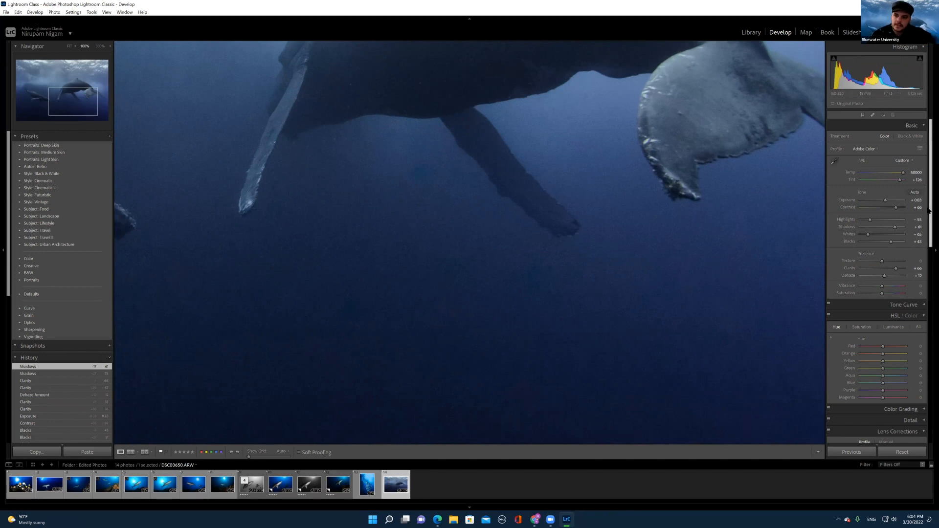
scroll(928, 249, "down", 3)
left_click_drag(928, 249, 929, 308)
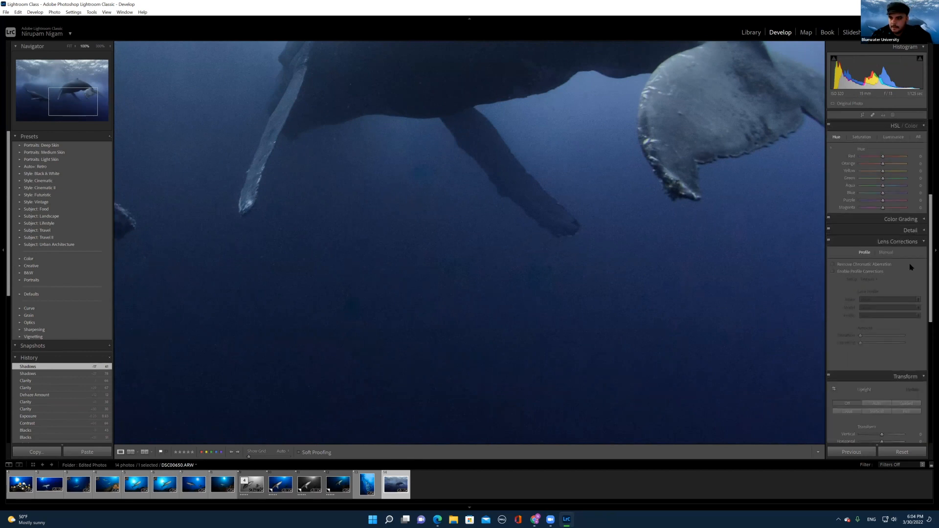
left_click(907, 230)
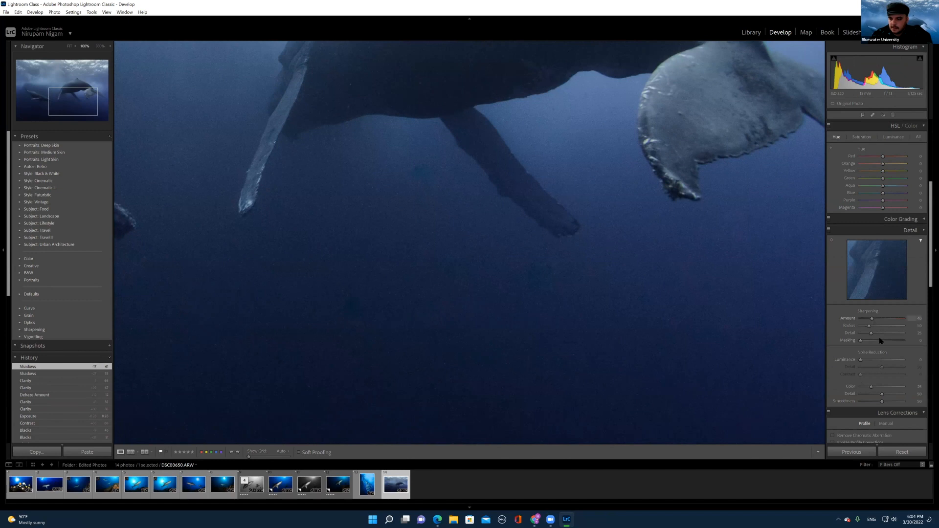
left_click(871, 360)
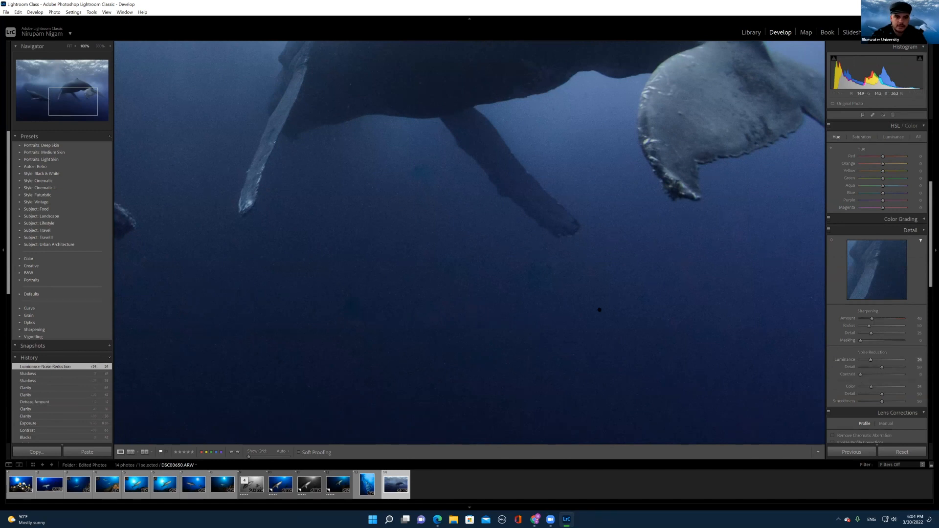
left_click(876, 361)
left_click(513, 256)
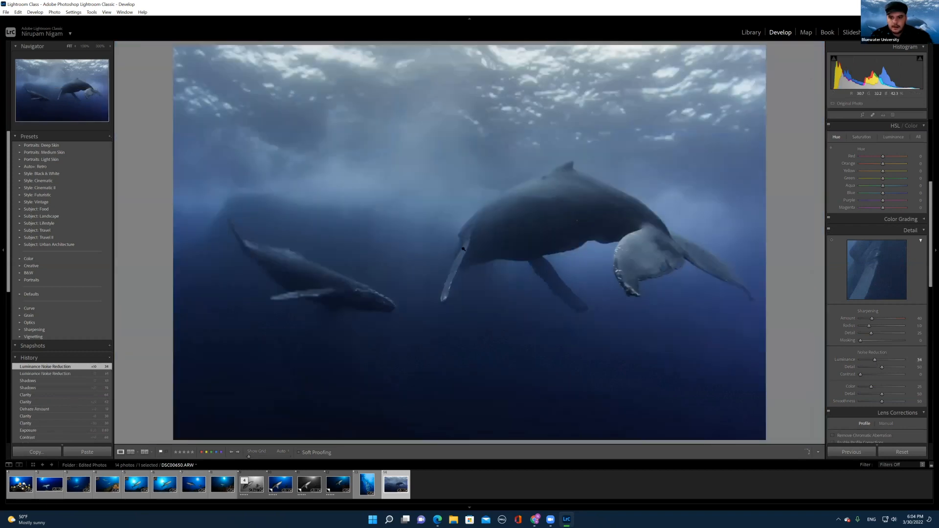
Step: Sharpen the photo with Amount 67, Radius 1.5, Detail 42 and Masking 47
key("alt")
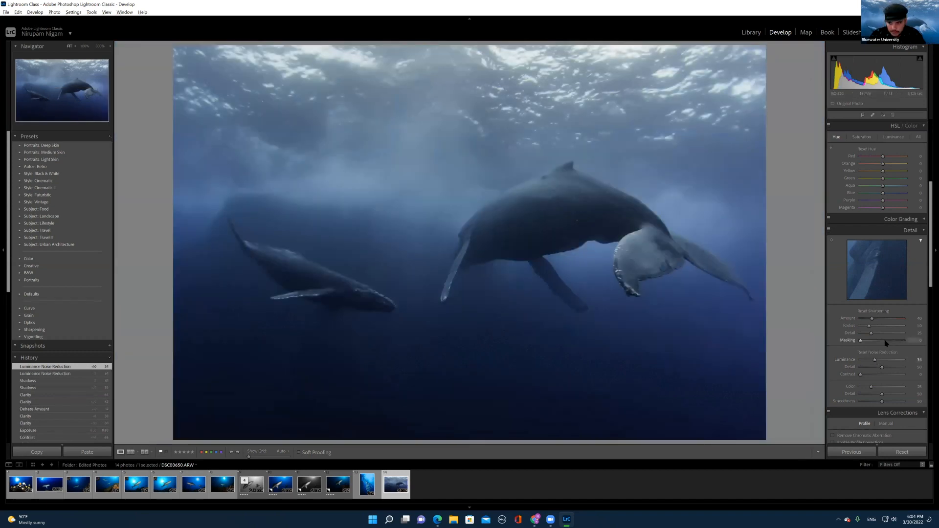
mouse_move(883, 342)
left_mouse_down()
mouse_move(879, 319)
mouse_move(877, 331)
left_mouse_up()
left_click(879, 334)
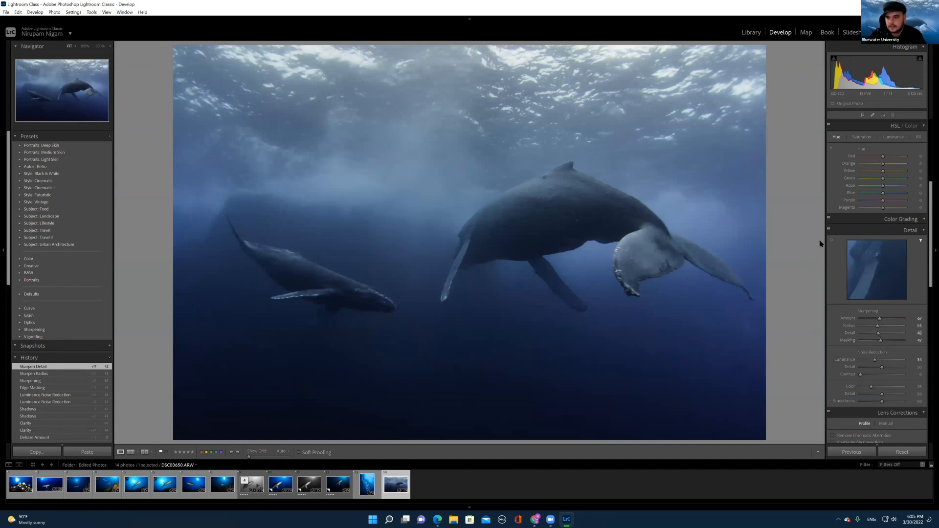
Step: Widen the panel holding the develop adjustments so its sliders are longer
scroll(930, 251, "up", 2)
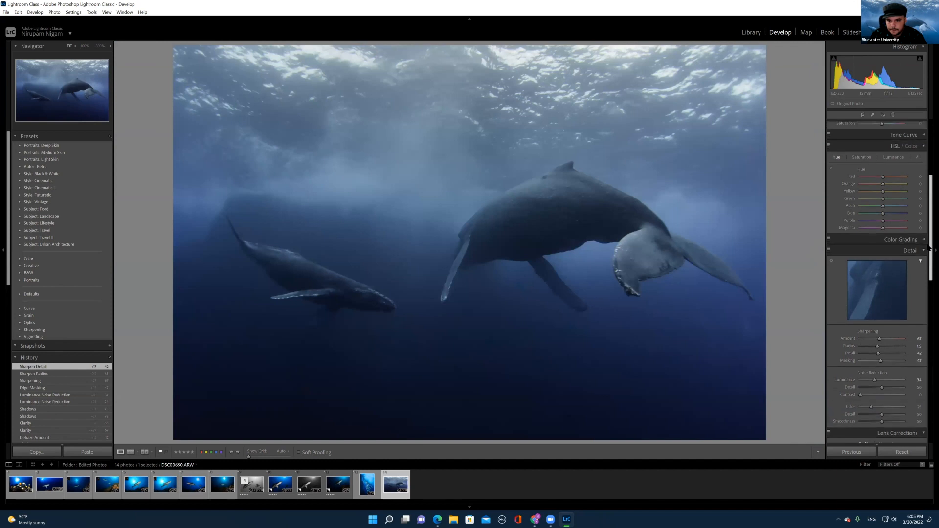
scroll(928, 244, "up", 1)
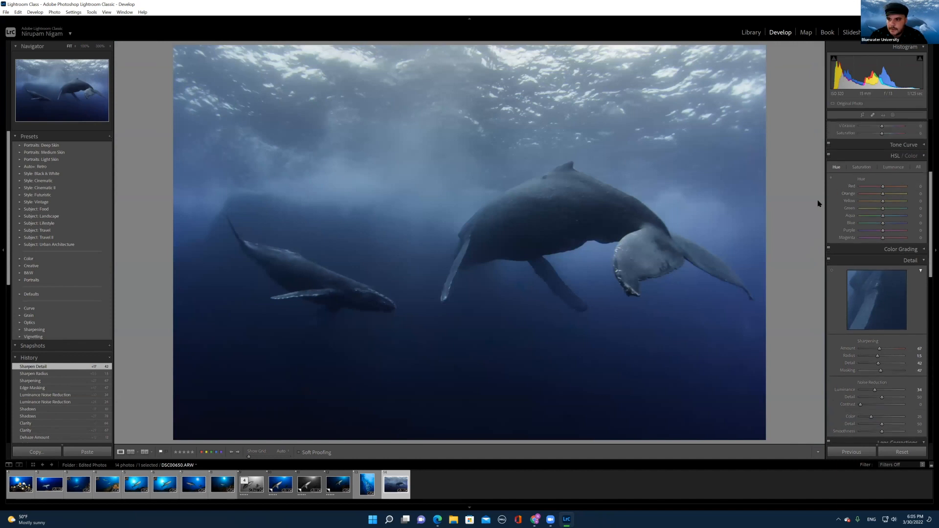
left_click_drag(814, 202, 762, 210)
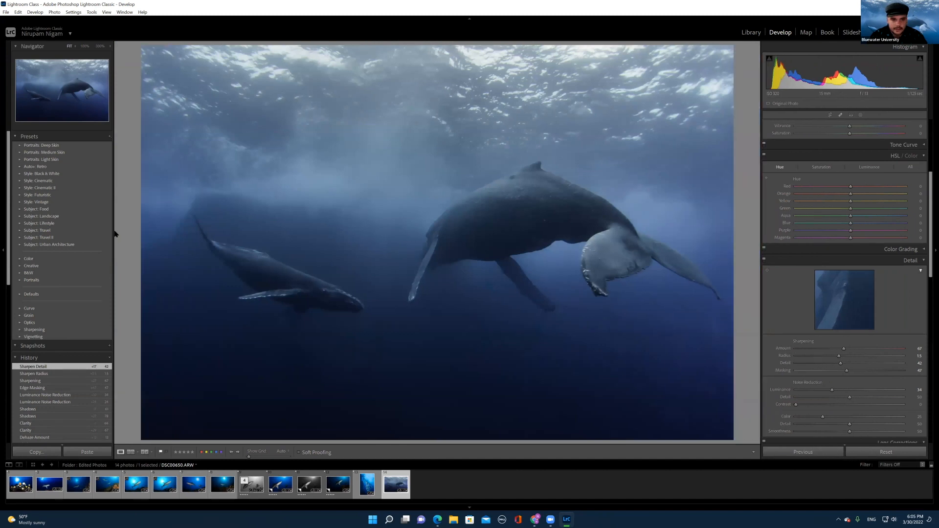
left_click(109, 230)
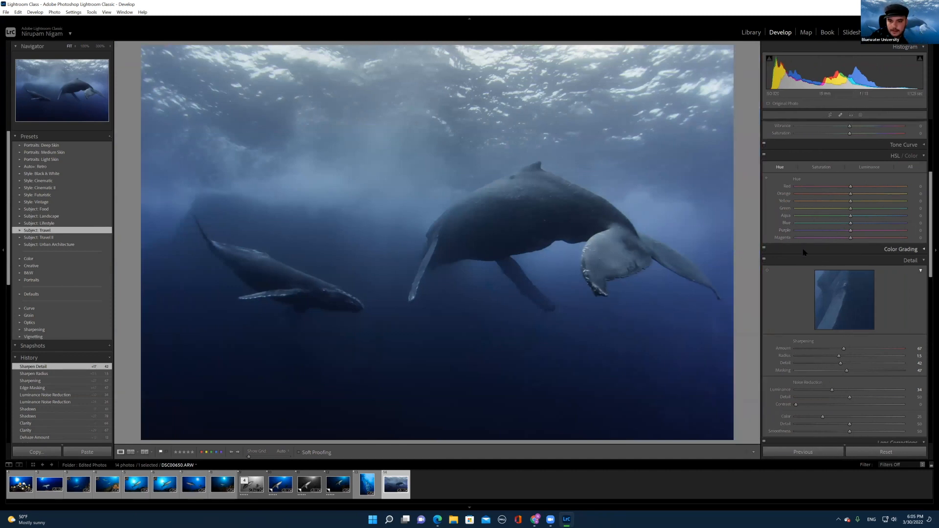
scroll(805, 252, "up", 3)
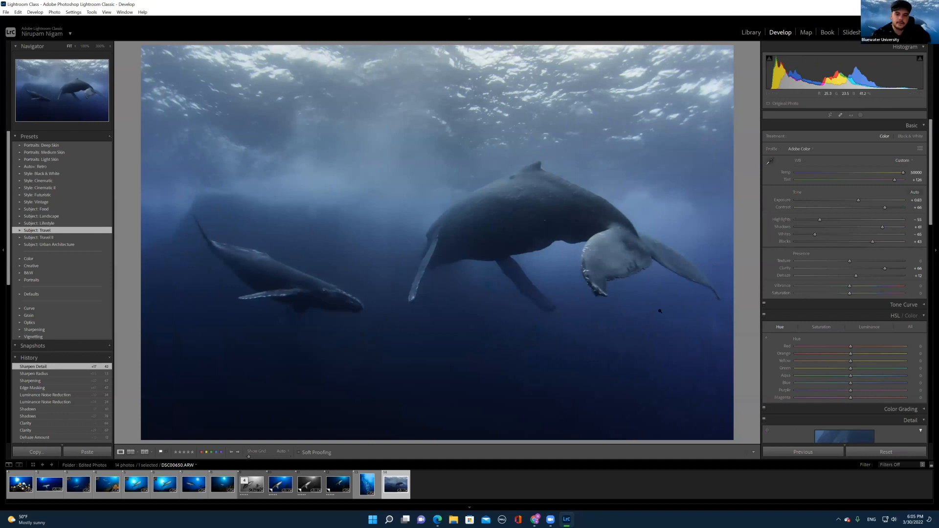
Step: Shift the HSL hues to Aqua +82, Blue +3 and Purple -91, and check the water between the whales at 100%
scroll(798, 274, "down", 2)
left_click(813, 257)
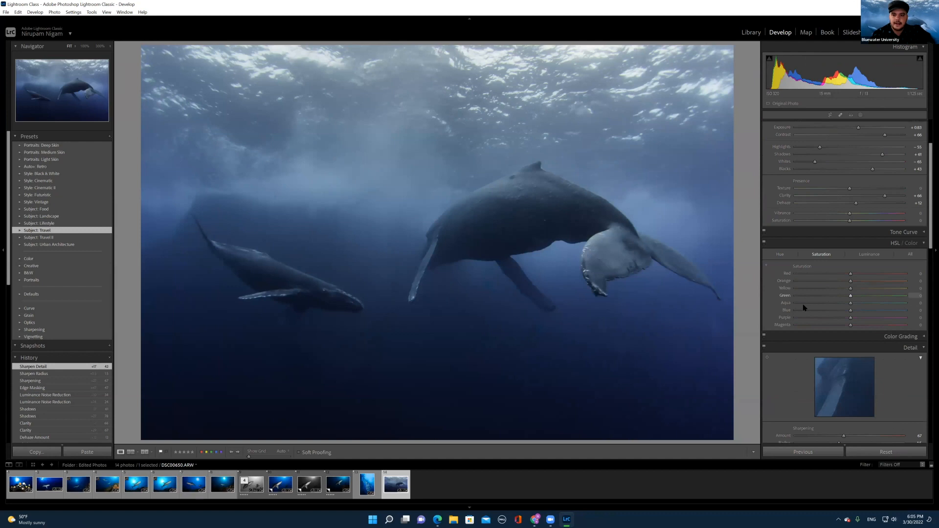
left_click(778, 255)
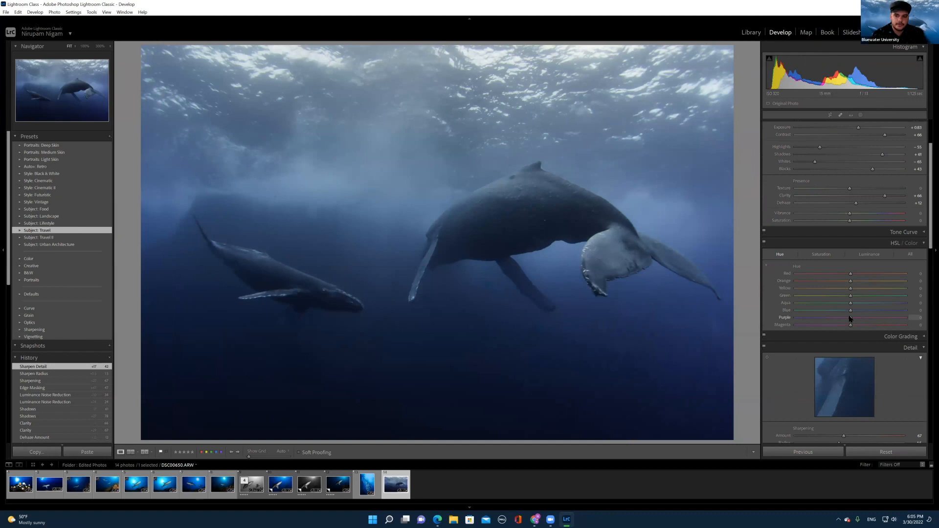
left_click_drag(850, 318, 793, 318)
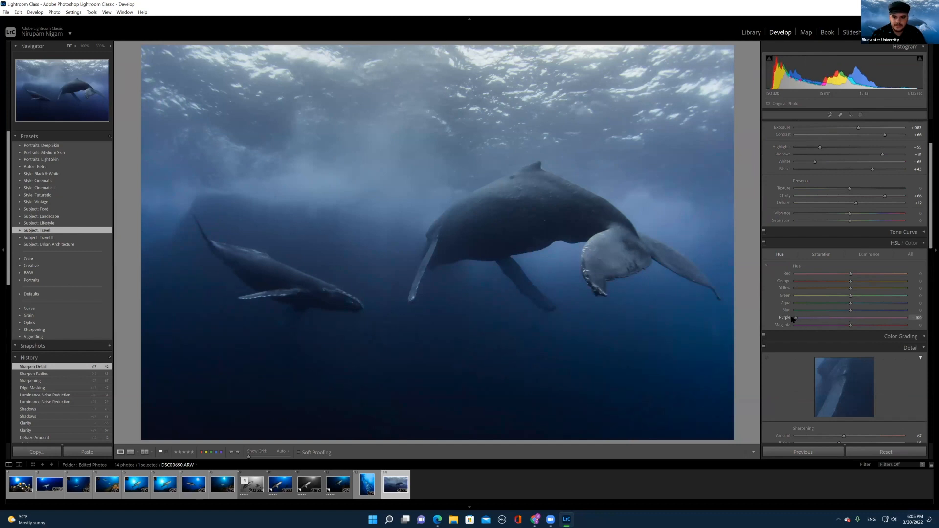
left_click_drag(851, 303, 895, 303)
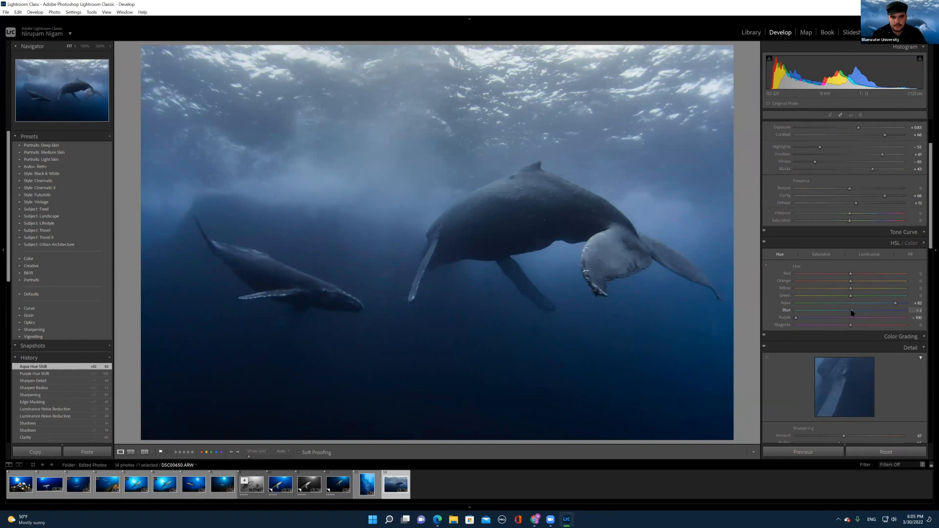
left_click_drag(852, 312, 852, 312)
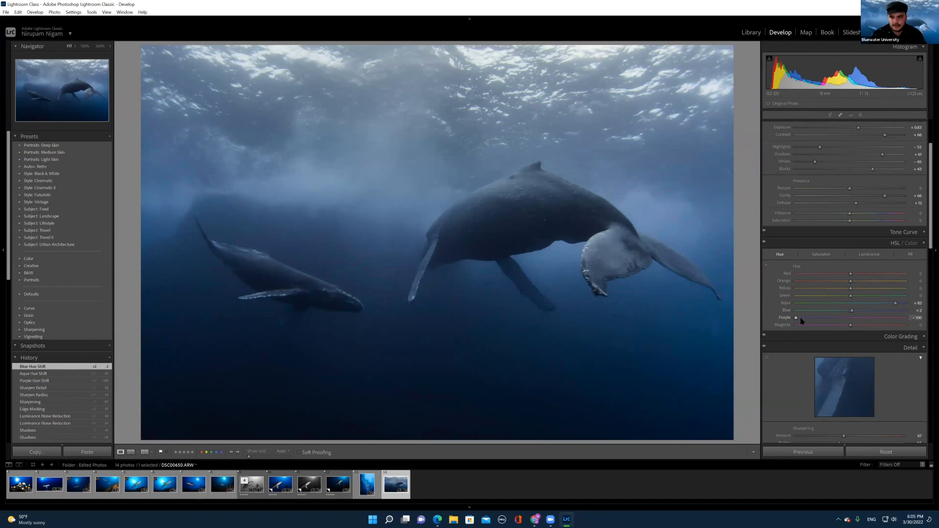
left_click_drag(842, 320, 843, 319)
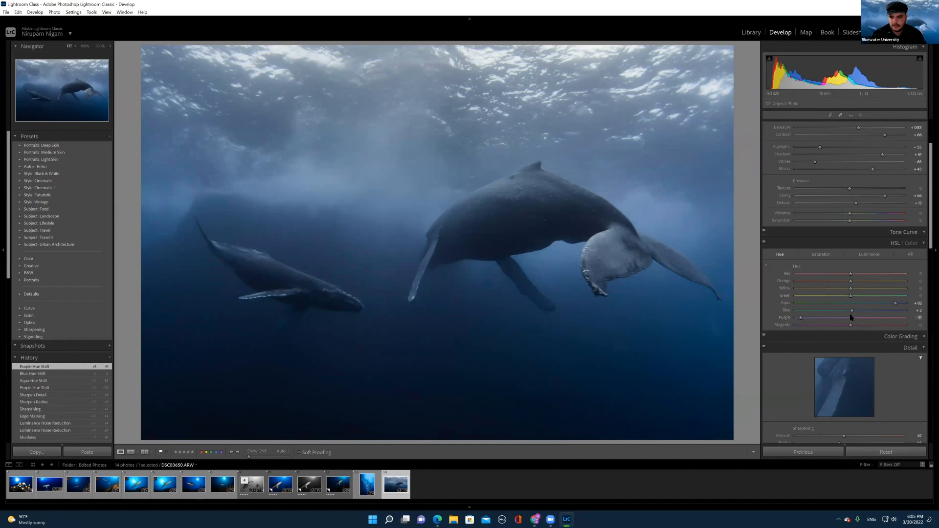
left_click_drag(853, 314, 854, 314)
left_click(428, 269)
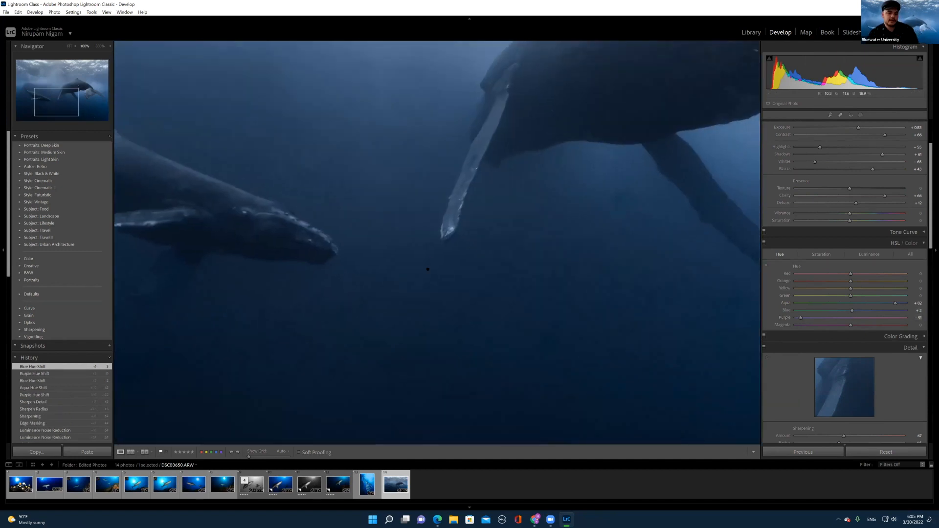
left_click(428, 269)
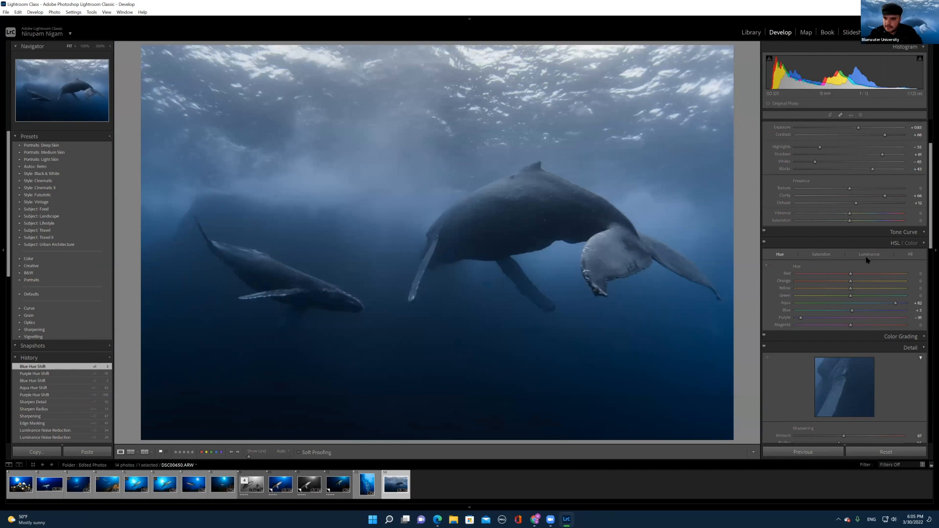
Step: Raise the purple luminance slightly, and set the saturation to -21 for Purple and about +31 for Blue
left_click(867, 255)
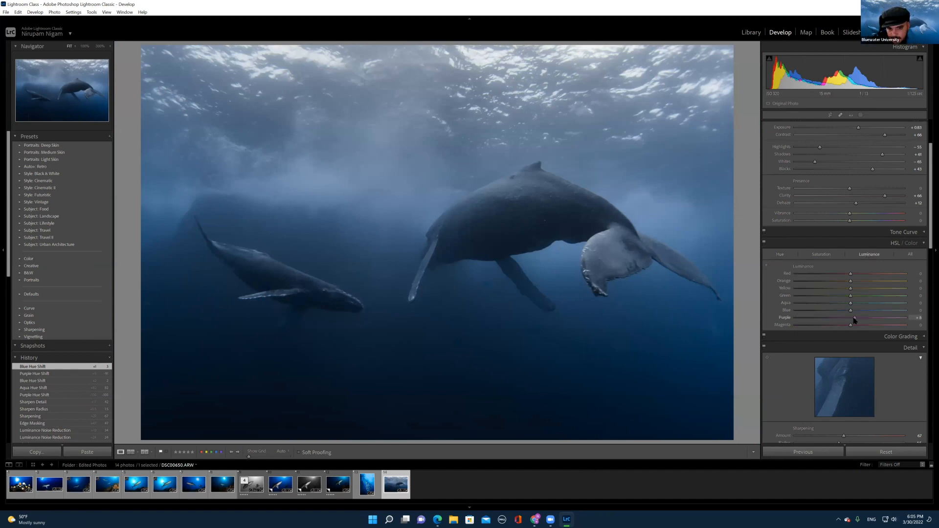
left_click(824, 256)
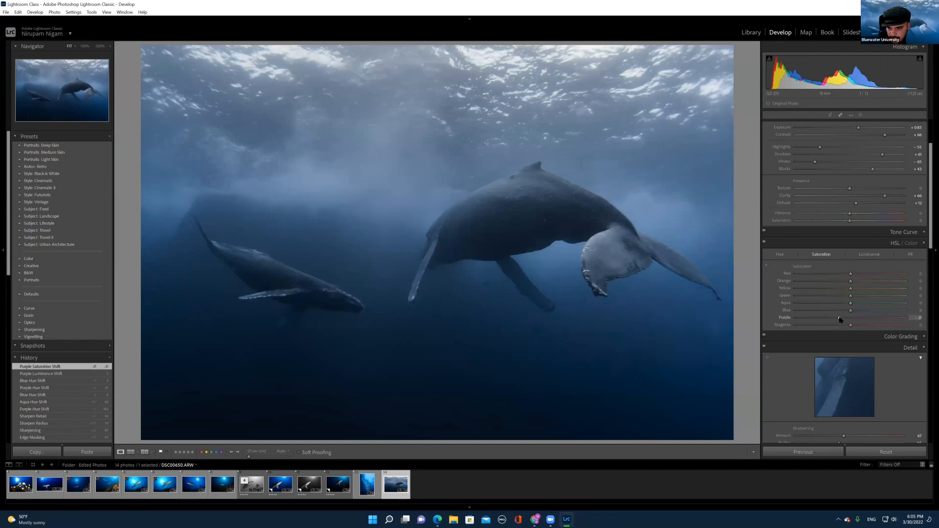
left_click_drag(851, 314, 870, 313)
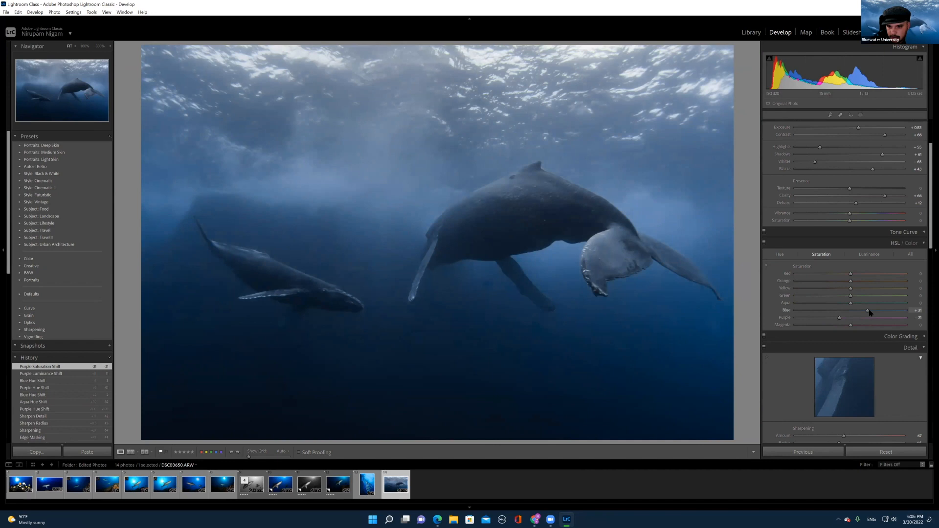
Step: In the HSL adjustments, set the blue hue to +8, the blue saturation to +43 and the aqua saturation to +28
left_click(780, 255)
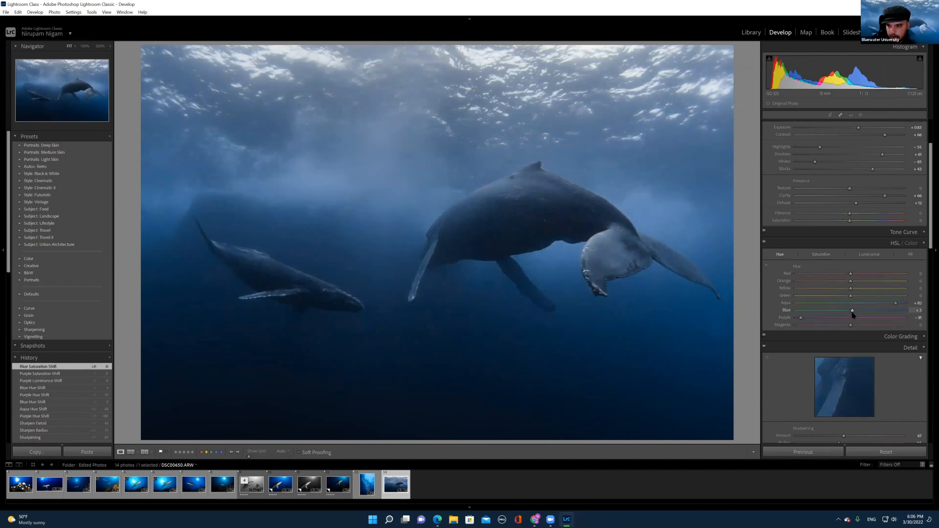
left_click_drag(854, 315, 855, 315)
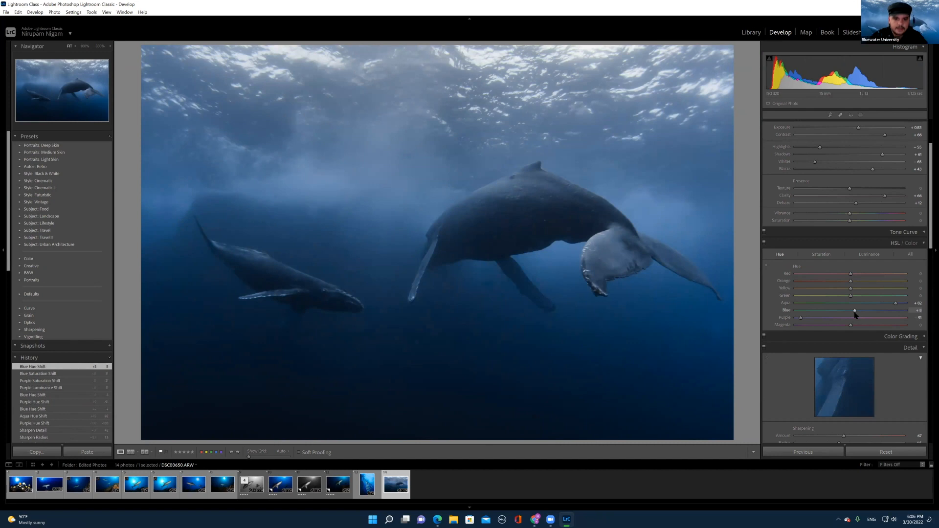
left_click(820, 258)
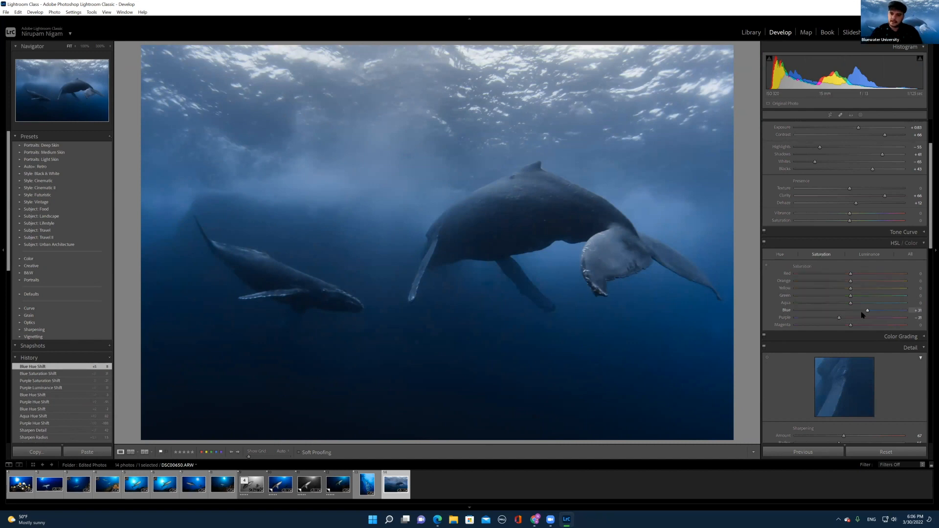
mouse_move(869, 313)
left_mouse_down()
mouse_move(876, 316)
mouse_move(828, 302)
mouse_move(866, 307)
left_mouse_up()
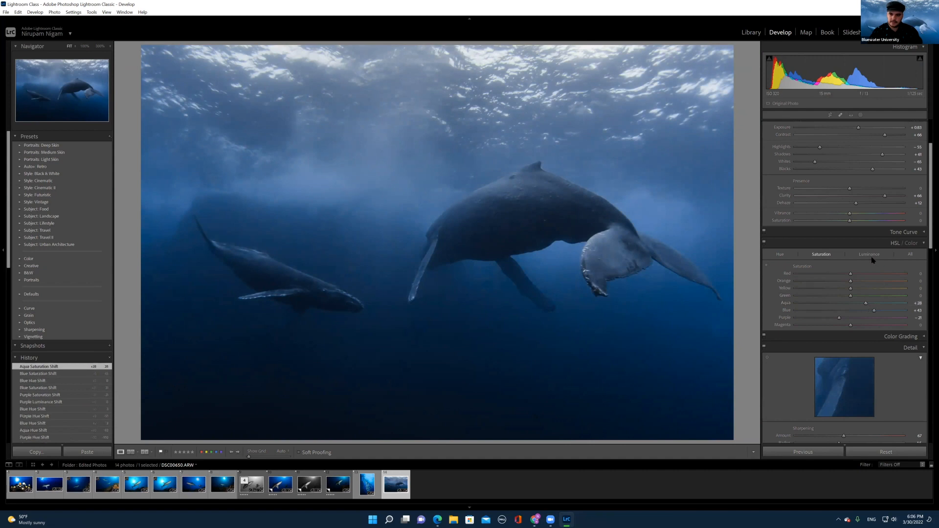
Step: Try aqua luminance at -42, inspect the smaller whale at 100%, reset the value and set it to -13
left_click(870, 256)
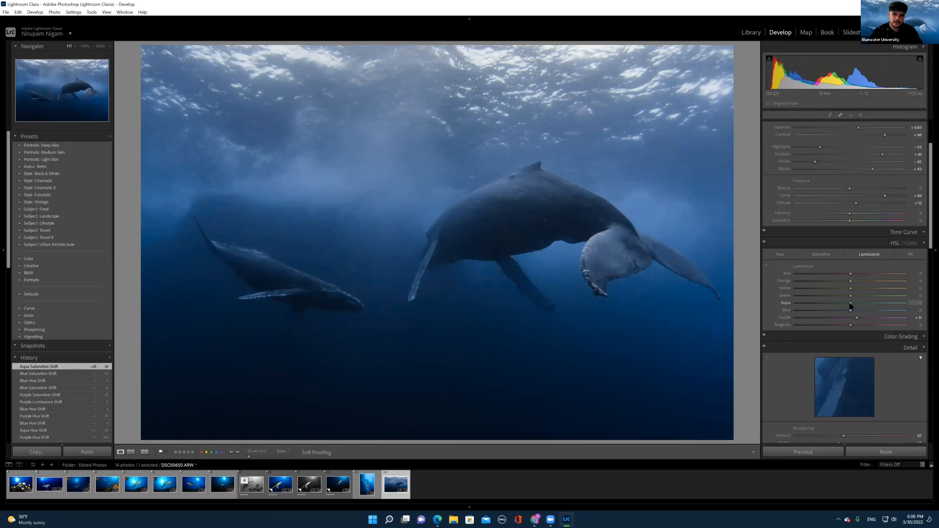
left_click_drag(850, 305, 828, 306)
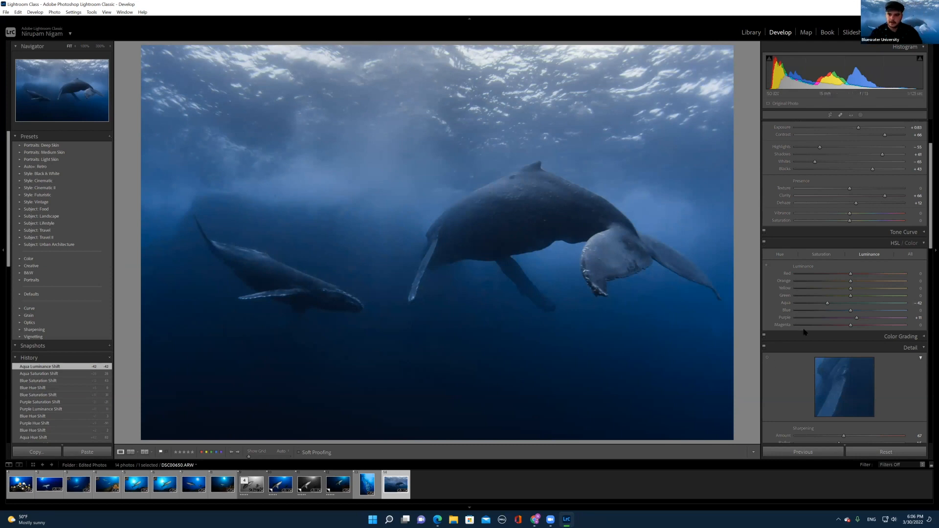
left_click(319, 322)
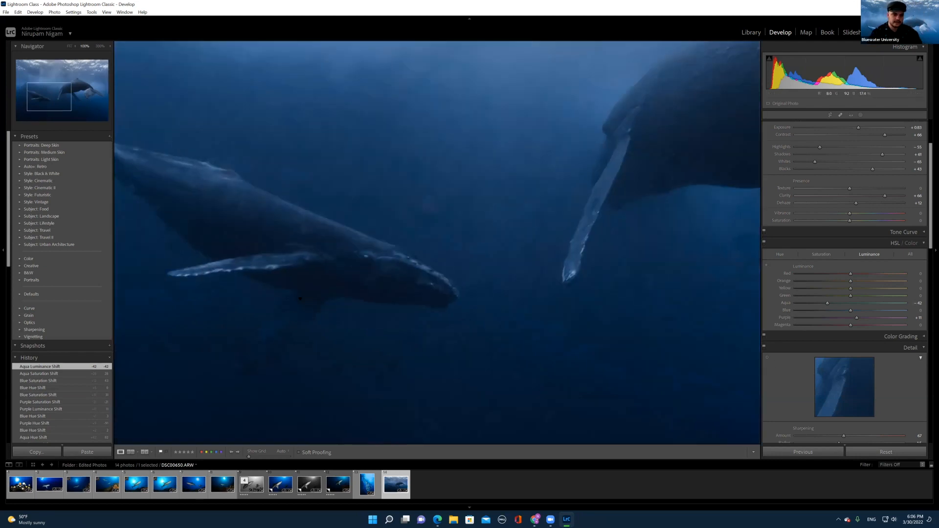
left_click(354, 261)
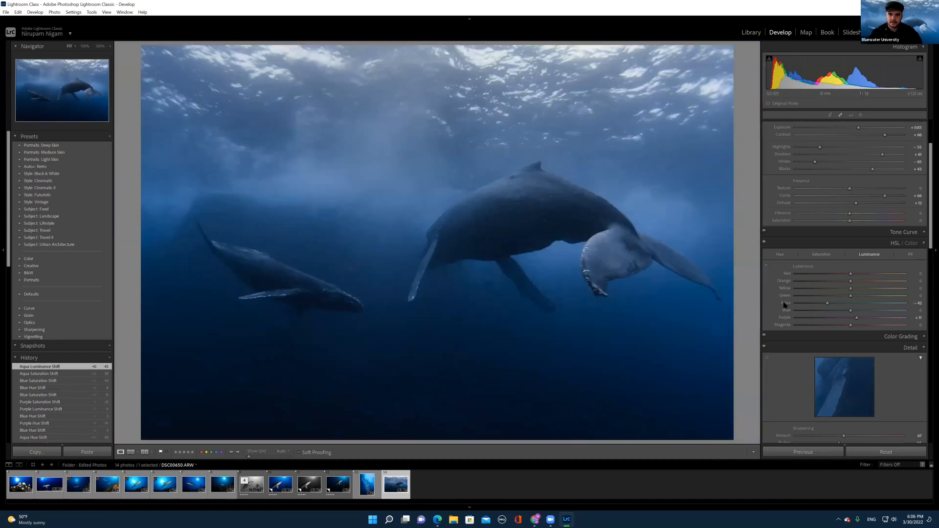
double_click(784, 304)
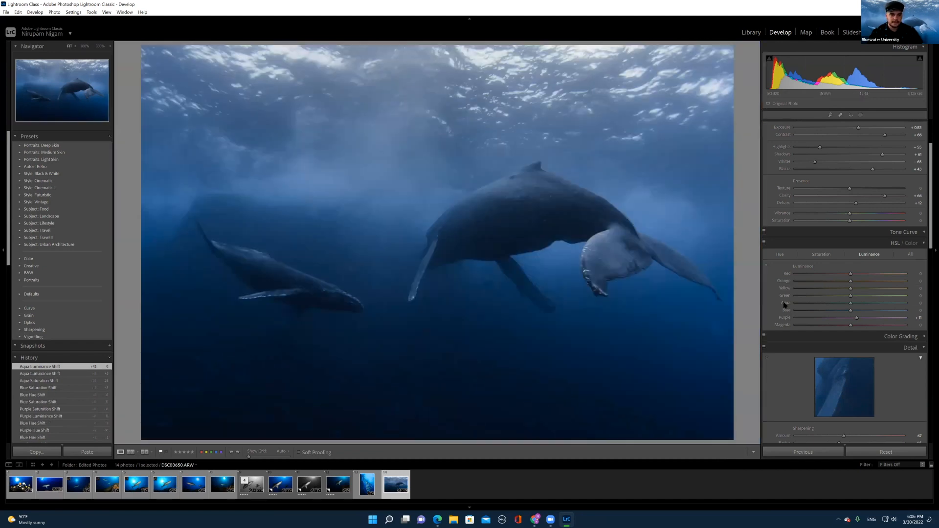
left_click_drag(845, 306, 842, 305)
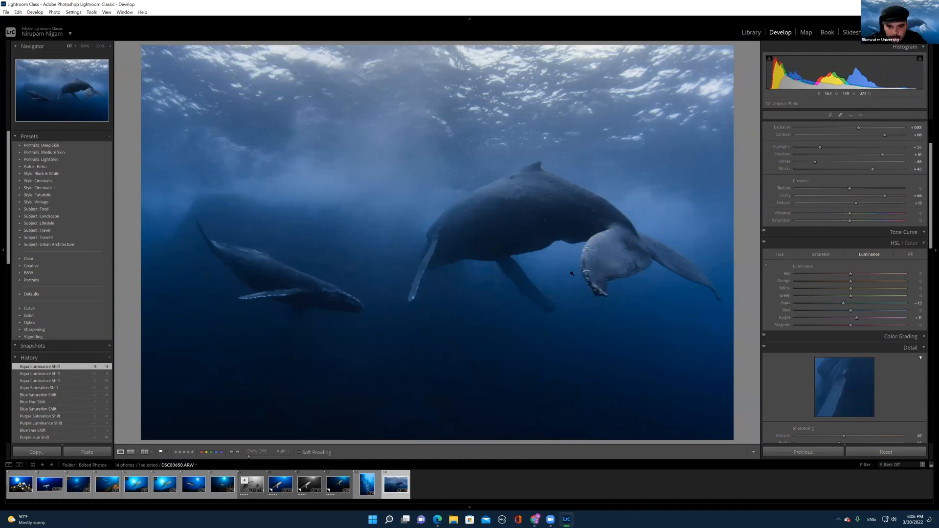
Step: Try overall Saturation at +100 and Vibrance at +95 to compare their effects, resetting each one
scroll(810, 325, "up", 2)
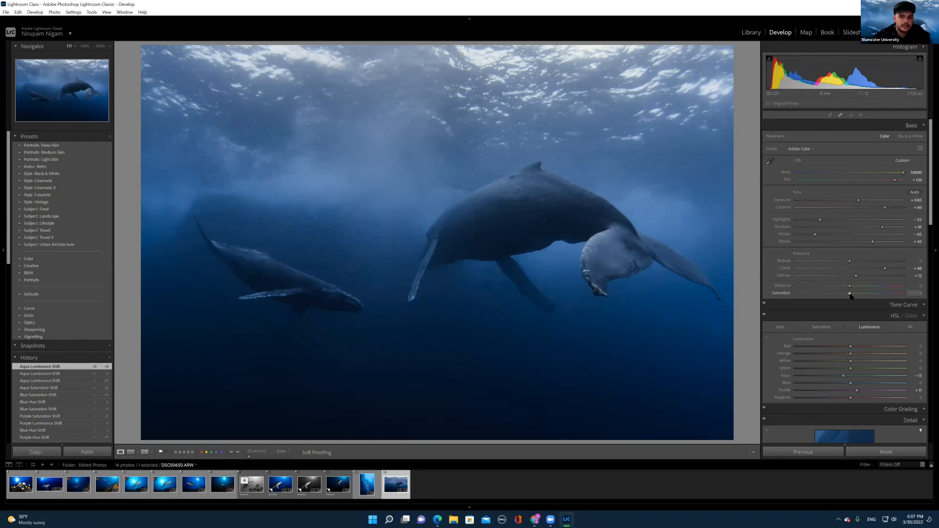
left_click_drag(850, 294, 911, 295)
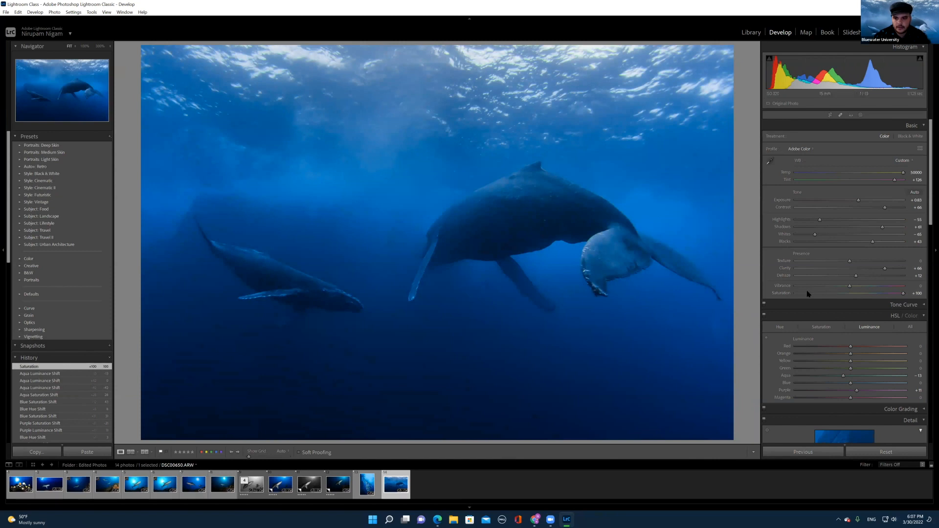
double_click(788, 293)
left_click_drag(851, 287, 902, 289)
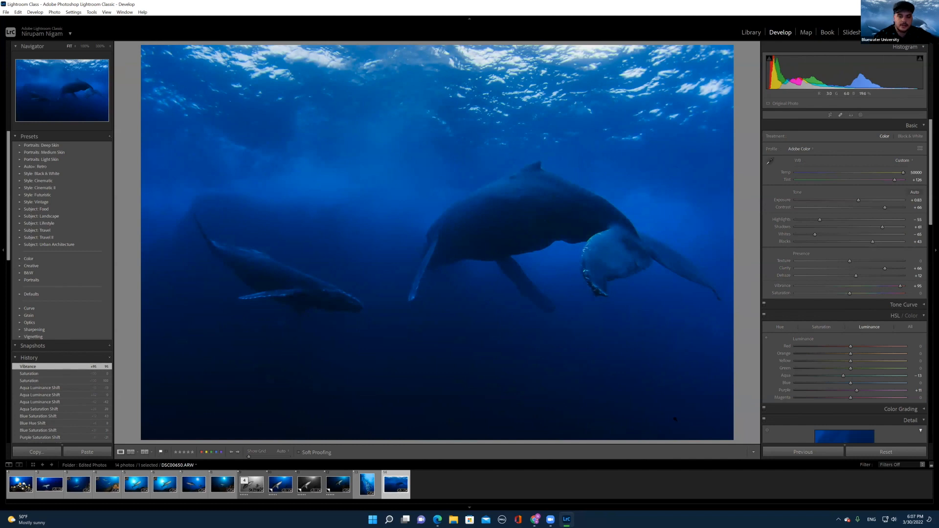
double_click(781, 286)
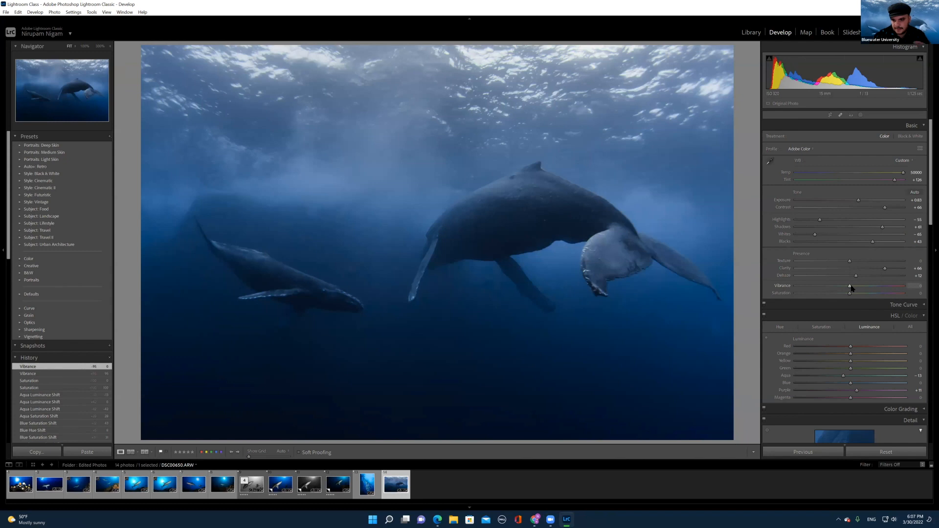
Step: Set the overall Vibrance to +24 and Saturation to +8
mouse_move(850, 289)
left_mouse_down()
mouse_move(864, 289)
mouse_move(855, 295)
left_mouse_up()
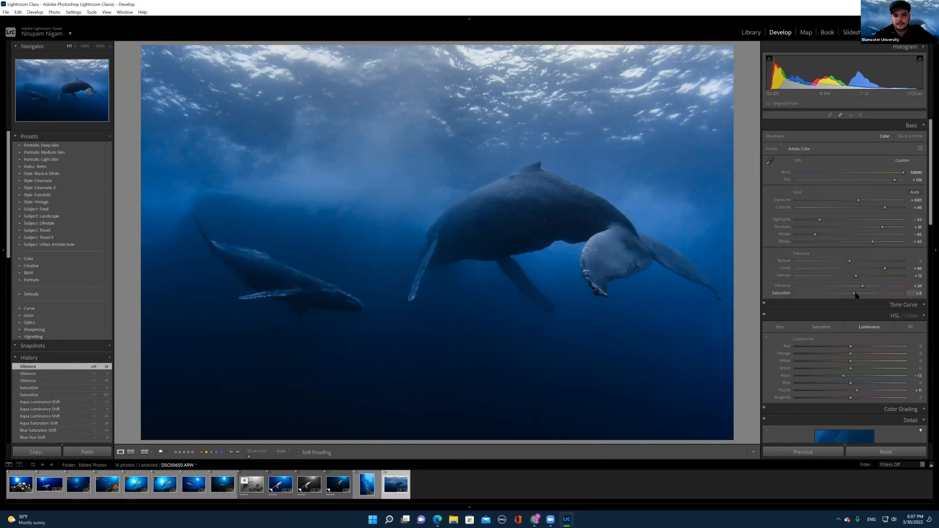
left_click_drag(855, 295, 855, 295)
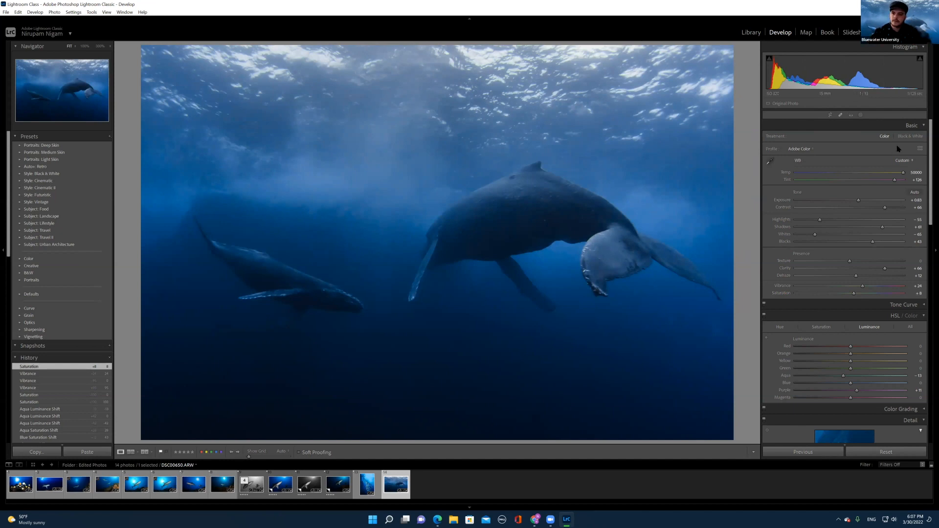
Step: Mask both whales with Select Subject and set the mask's Shadows to 30, Highlights to 39 and Exposure to 0.22
left_click(861, 115)
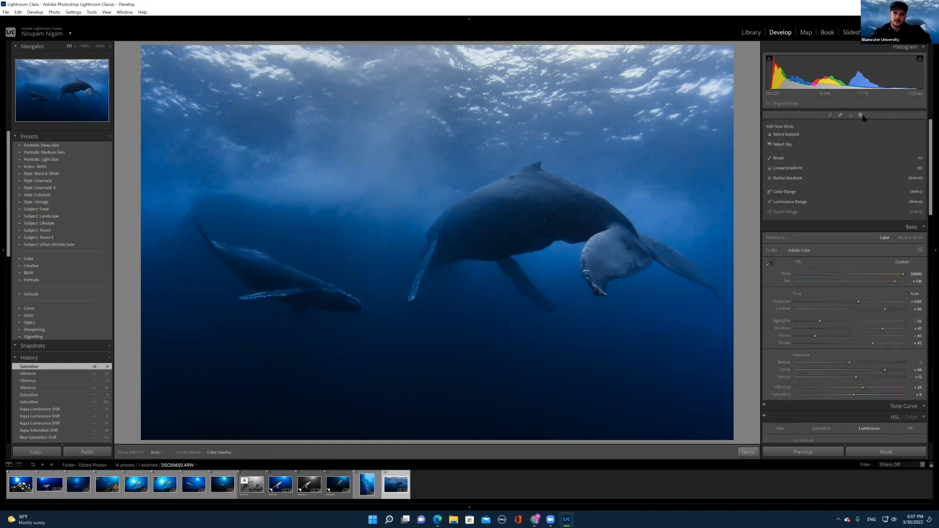
left_click(782, 131)
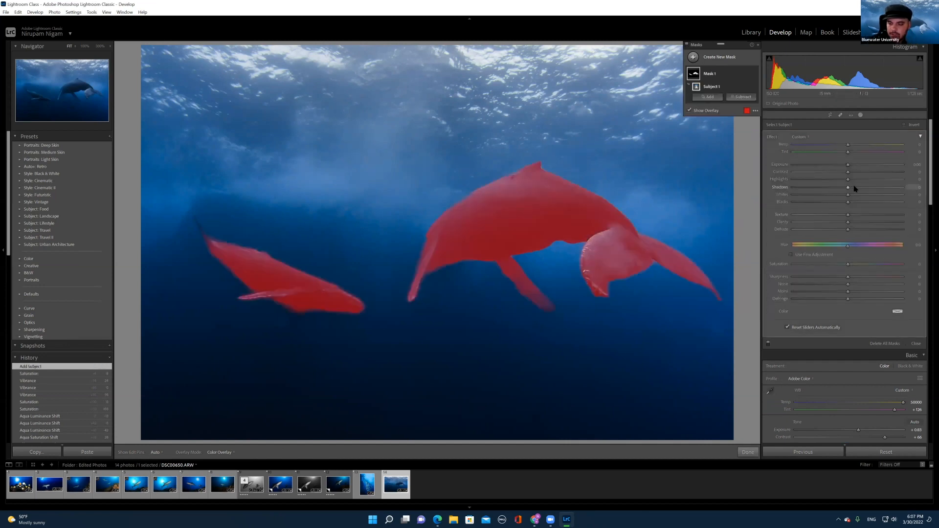
left_click_drag(855, 189, 868, 180)
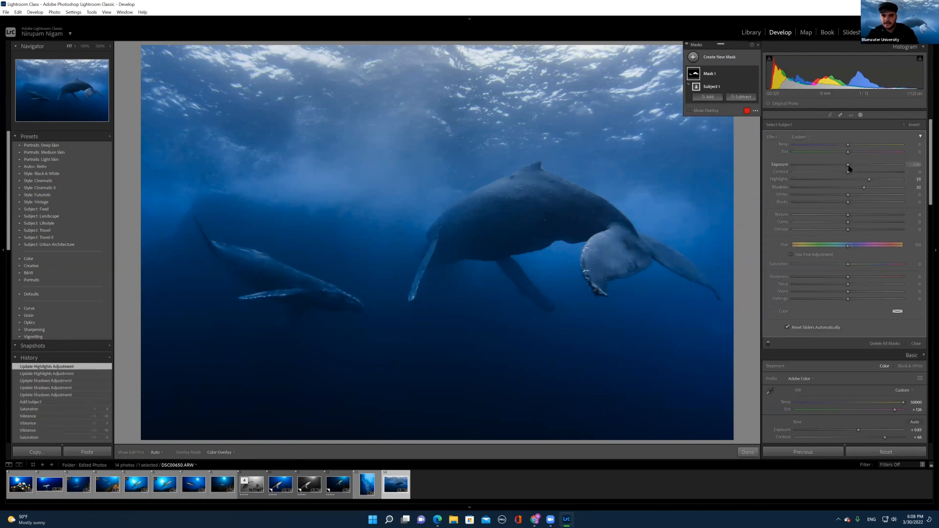
left_click_drag(851, 168, 852, 168)
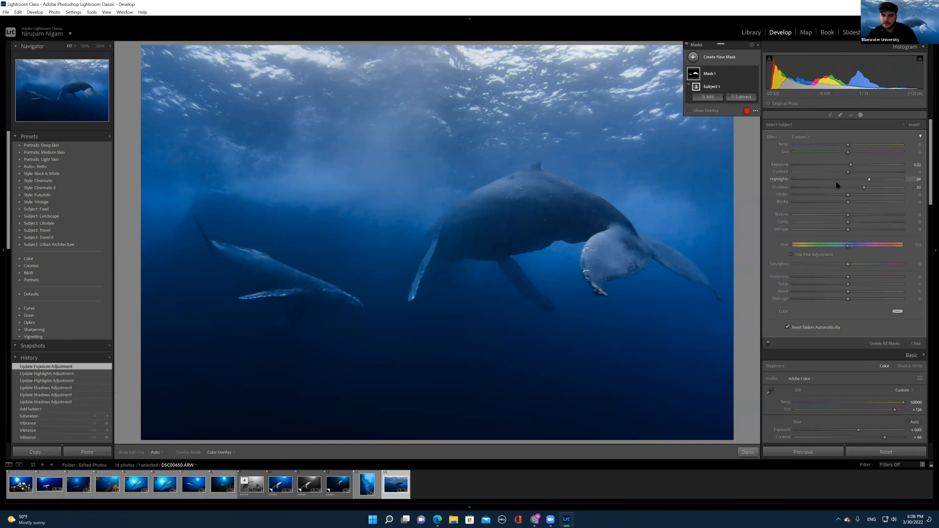
Step: Refine the whale mask with Clarity 20, Dehaze 5, Shadows 54 and Exposure 0.39
left_click_drag(851, 222, 857, 226)
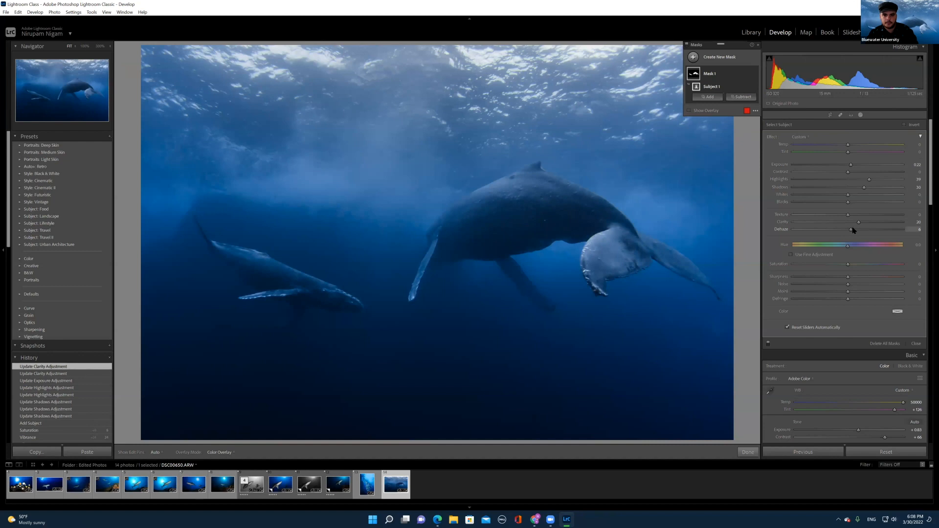
left_click_drag(852, 231, 852, 231)
left_click_drag(862, 188, 878, 191)
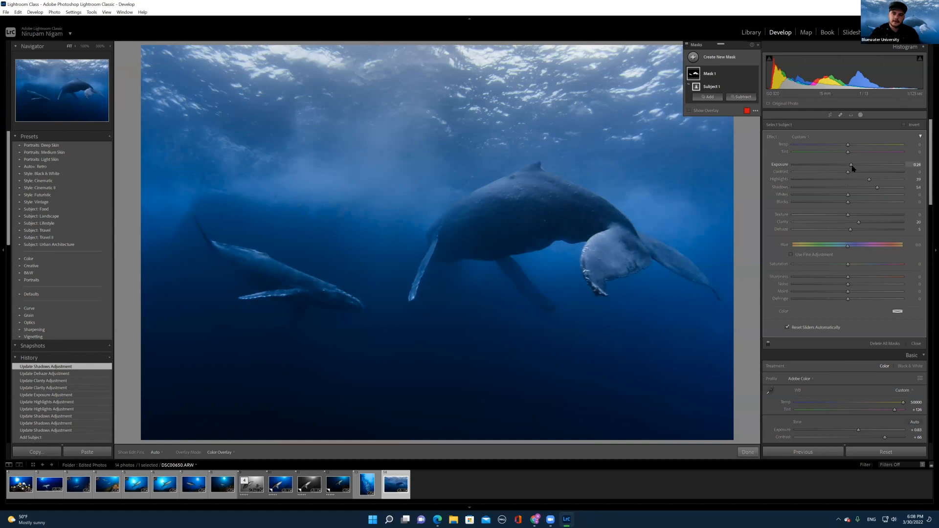
left_click_drag(855, 169, 855, 168)
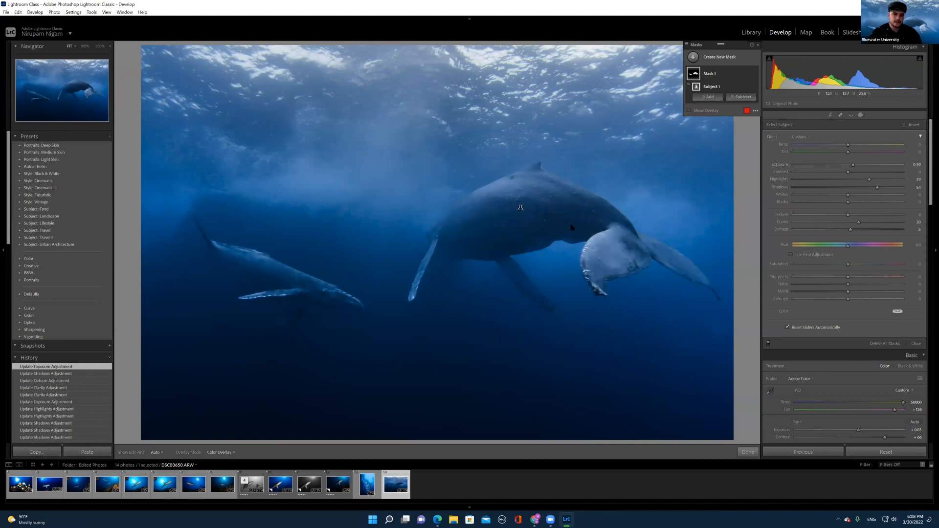
Step: Try adding a small brushed area beneath the smaller whale to the subject mask, and delete that brush
left_click(704, 73)
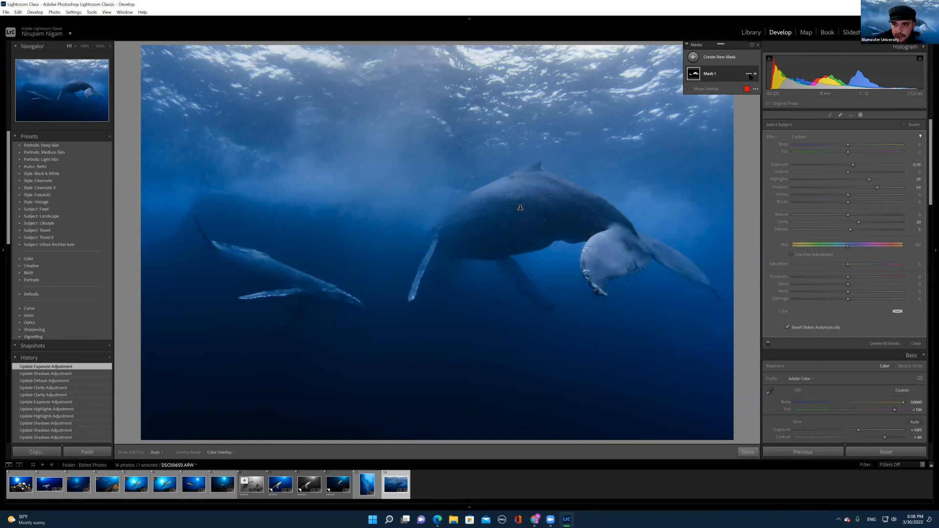
left_click(748, 73)
left_click(710, 73)
left_click(710, 96)
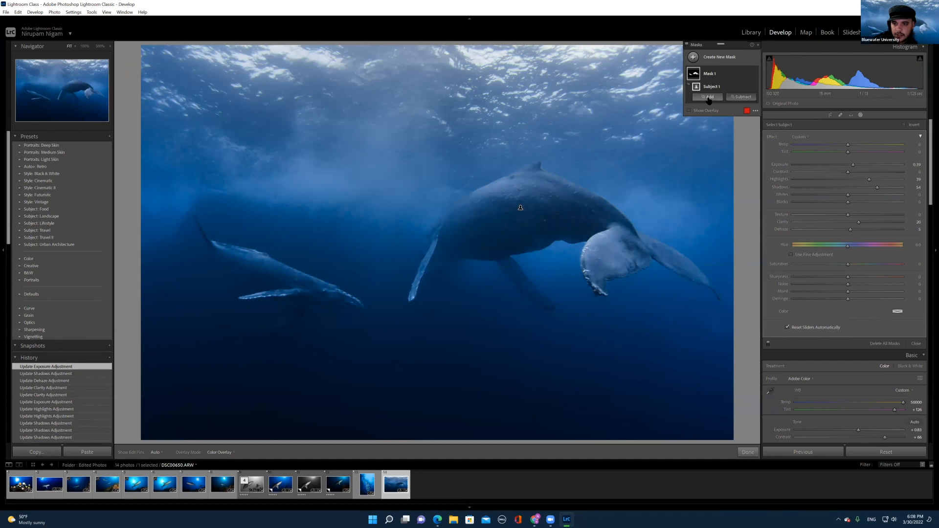
left_click(716, 139)
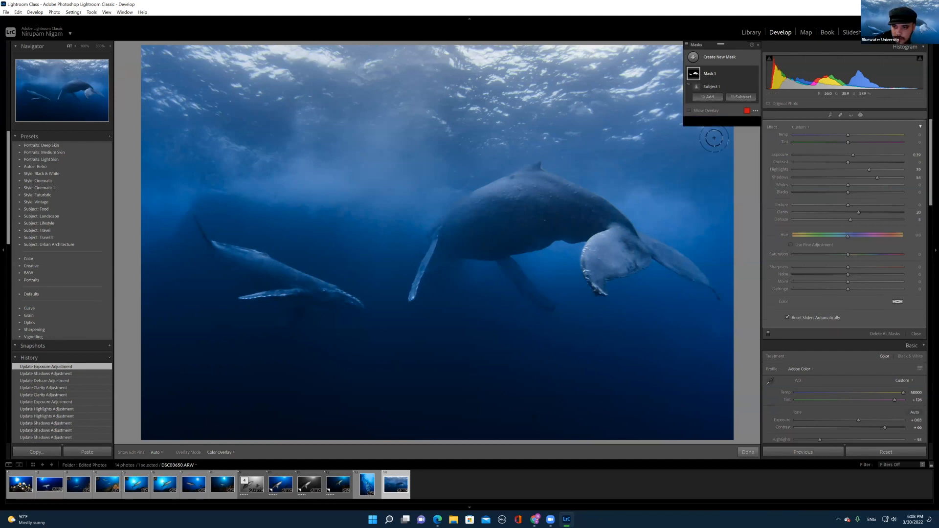
left_click_drag(800, 143, 798, 144)
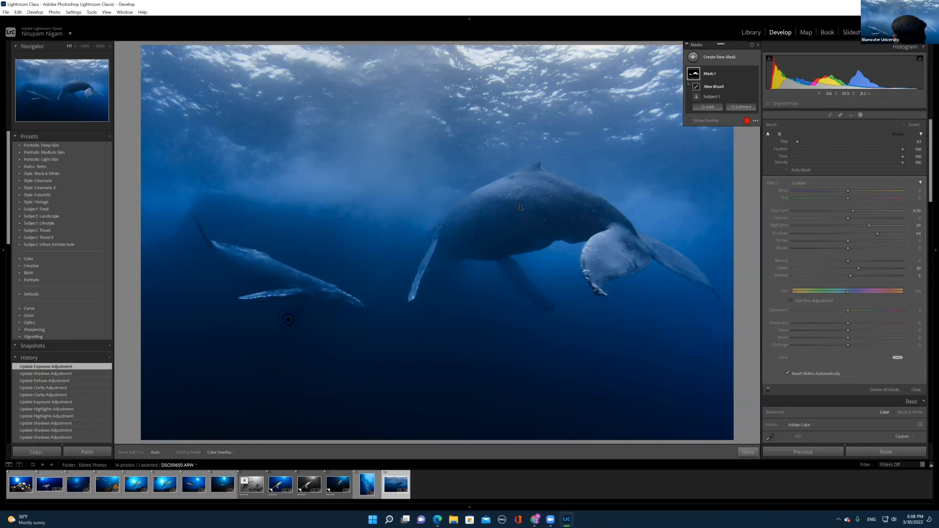
key("h")
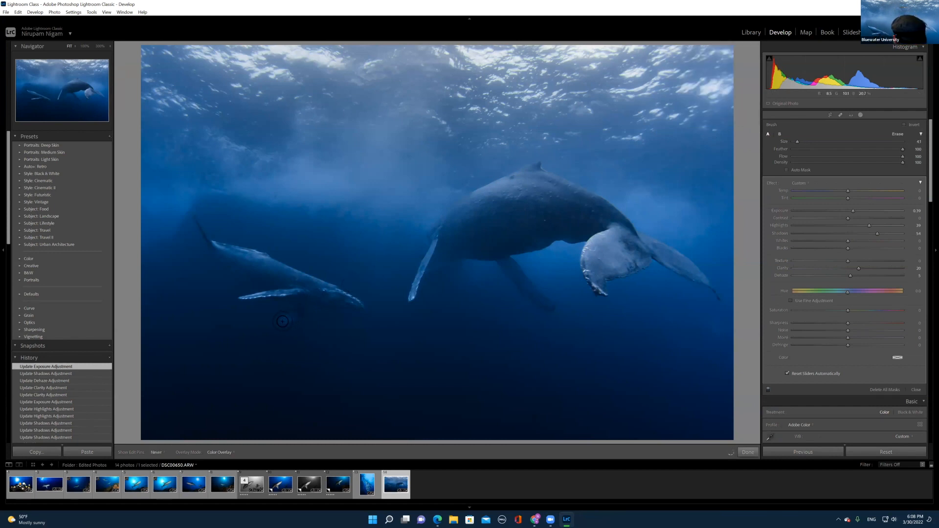
key("h")
left_click_drag(281, 322, 289, 318)
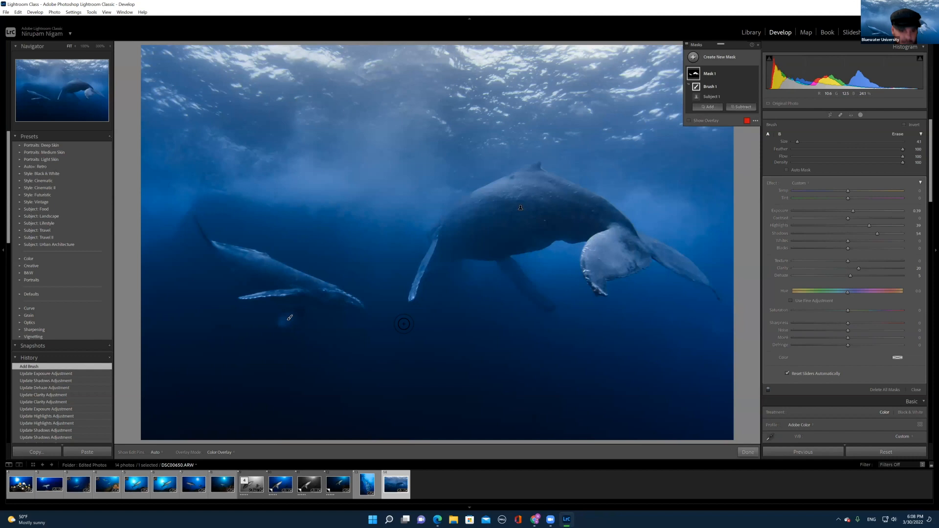
left_click(289, 318)
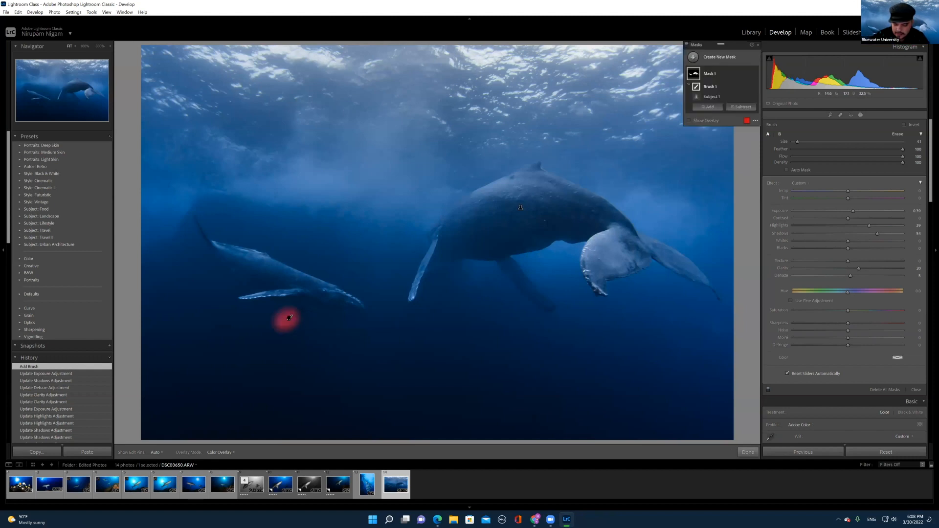
key("Delete")
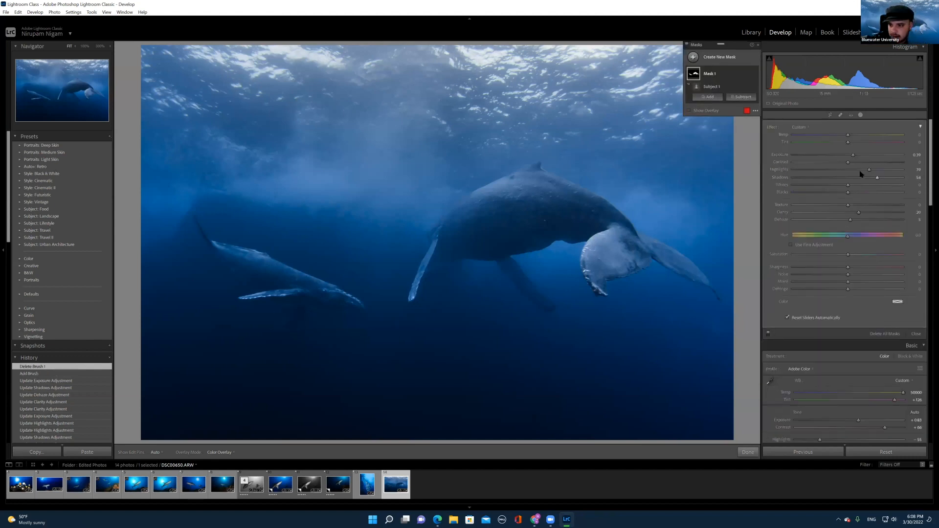
Step: Try adding a small tilted radial gradient beneath the smaller whale to the subject mask, and delete that gradient
left_click(714, 97)
left_click(712, 155)
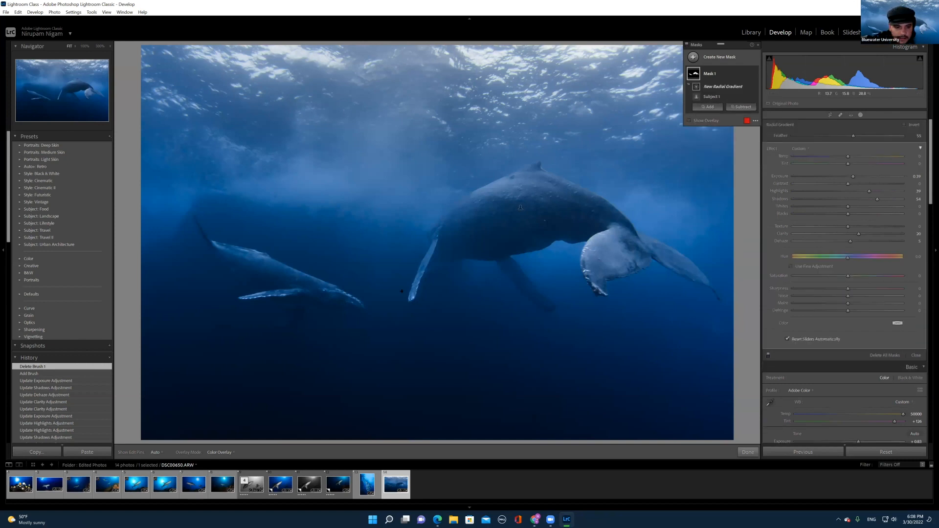
left_click_drag(295, 312, 315, 300)
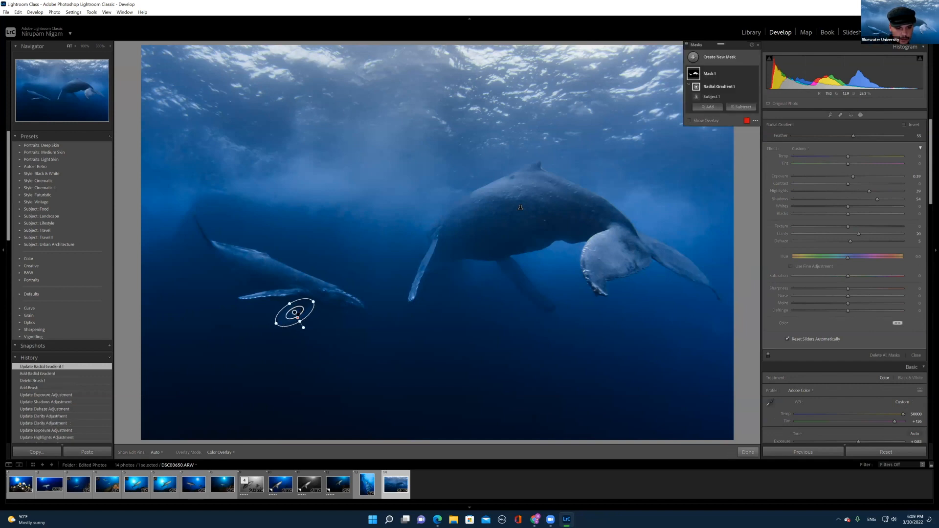
key("h")
key("h")
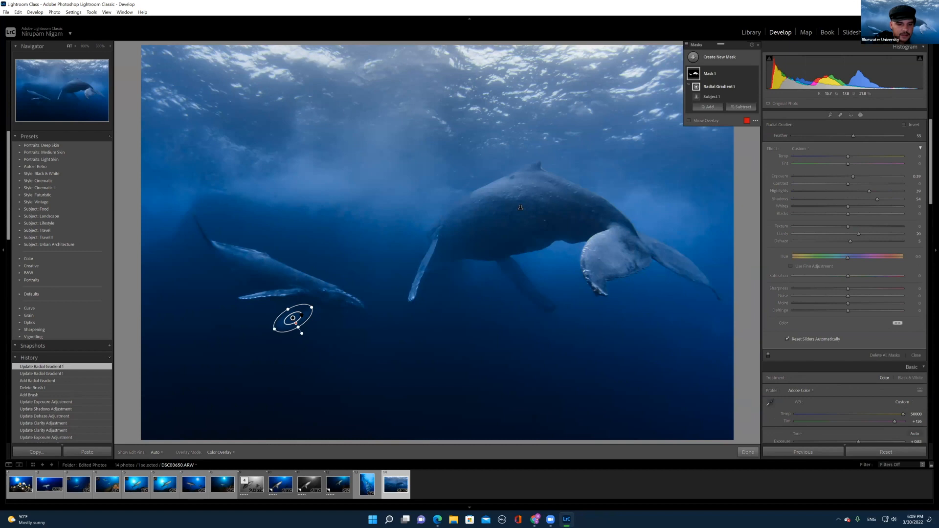
key("Delete")
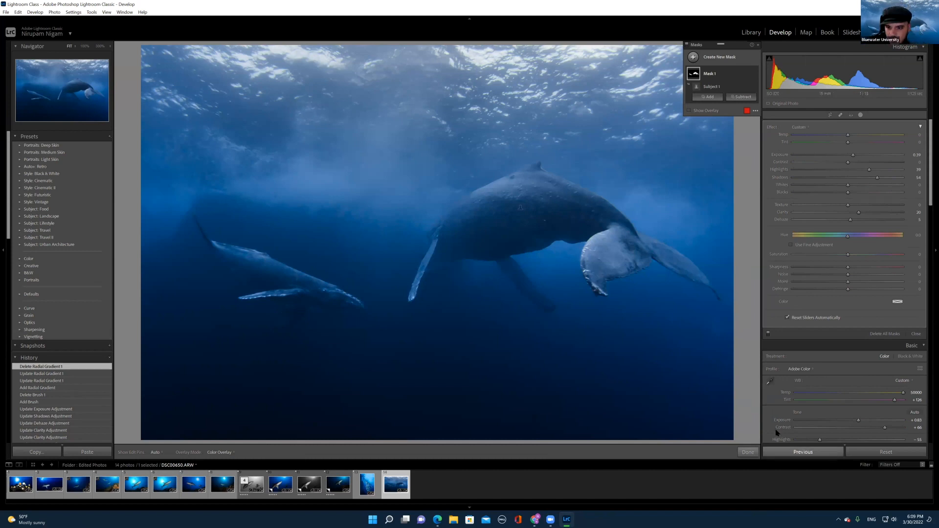
Step: Close the mask editing, set the whole photo's Highlights to -38 and check the bright water surface up close
left_click(747, 452)
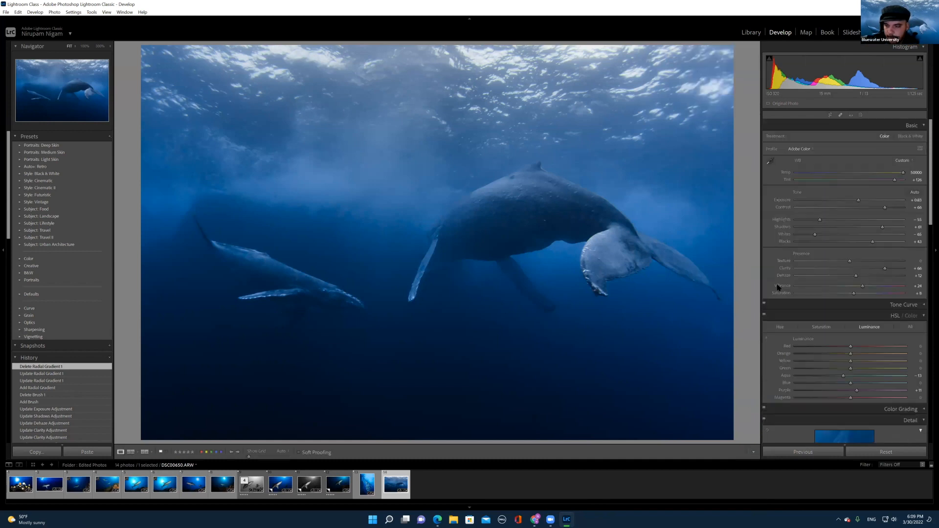
left_click_drag(820, 219, 830, 220)
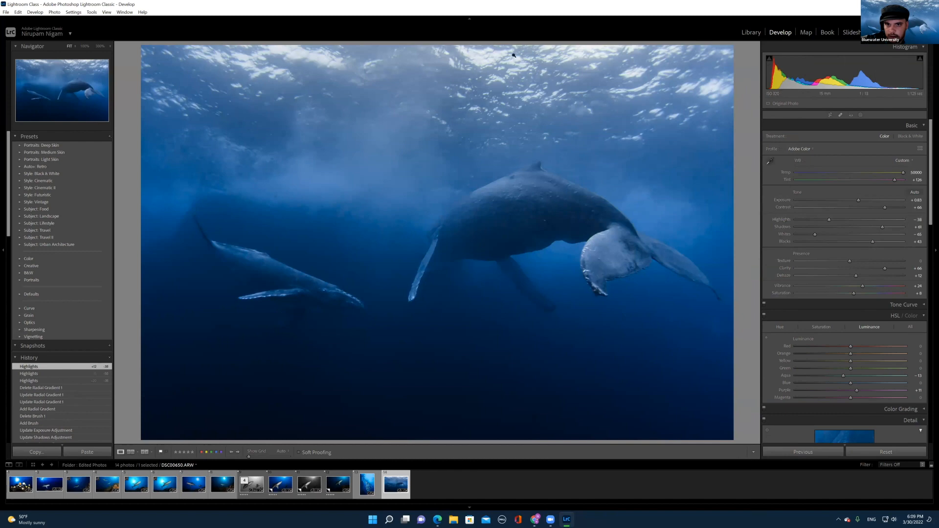
left_click_drag(519, 62, 589, 142)
left_click_drag(374, 209, 340, 236)
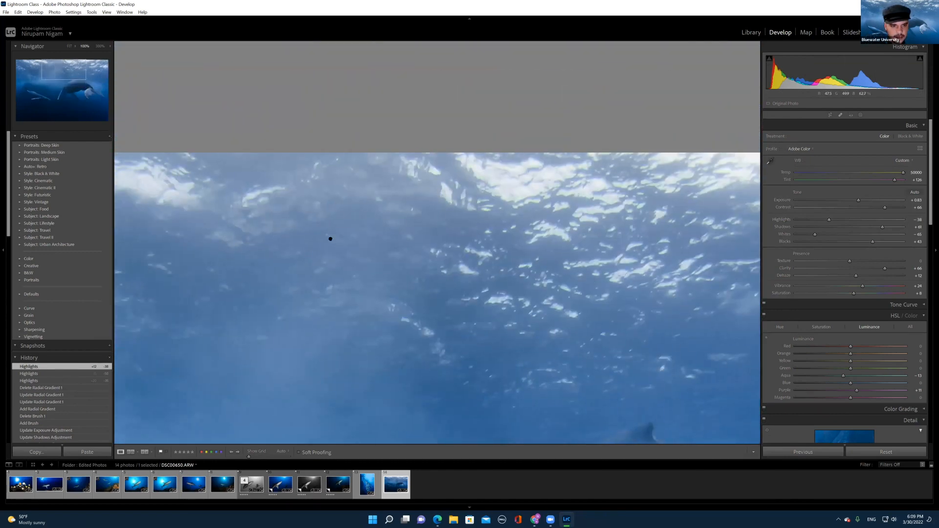
left_click_drag(236, 245, 482, 247)
left_click(482, 248)
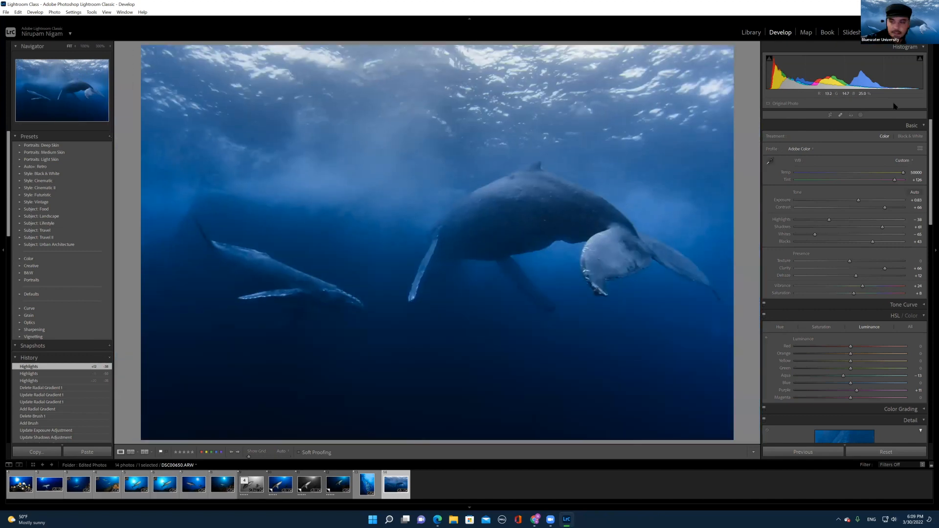
Step: Add a wide radial gradient mask over the sunlit water surface with Contrast 14, Highlights -64, Whites -33 and Saturation 24
left_click(861, 114)
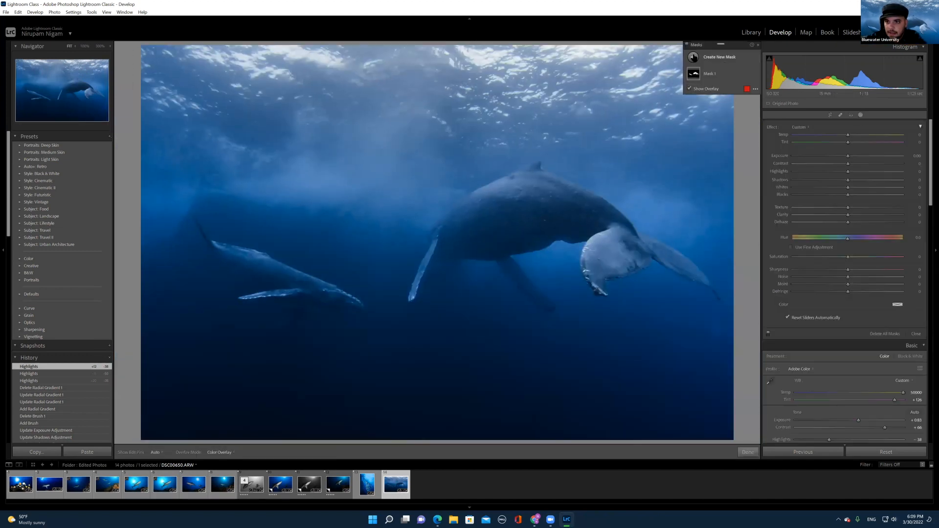
left_click(693, 57)
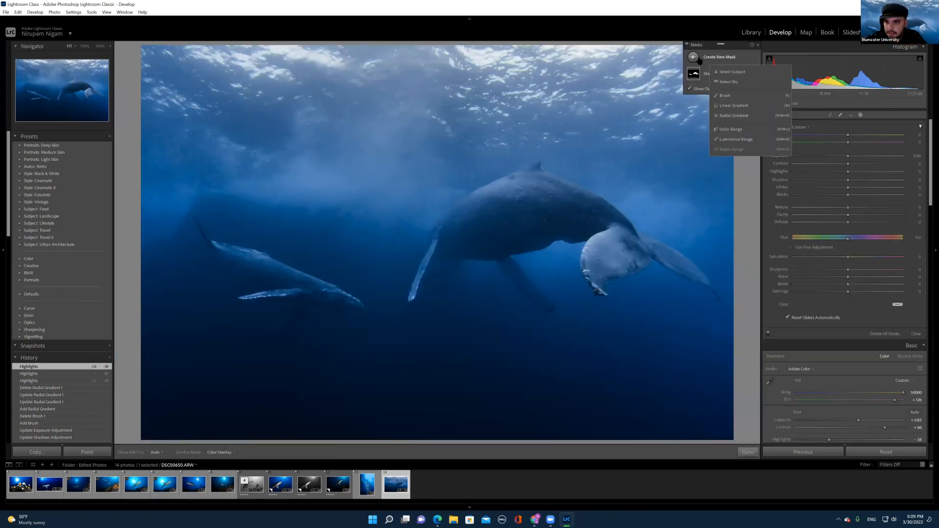
left_click(726, 115)
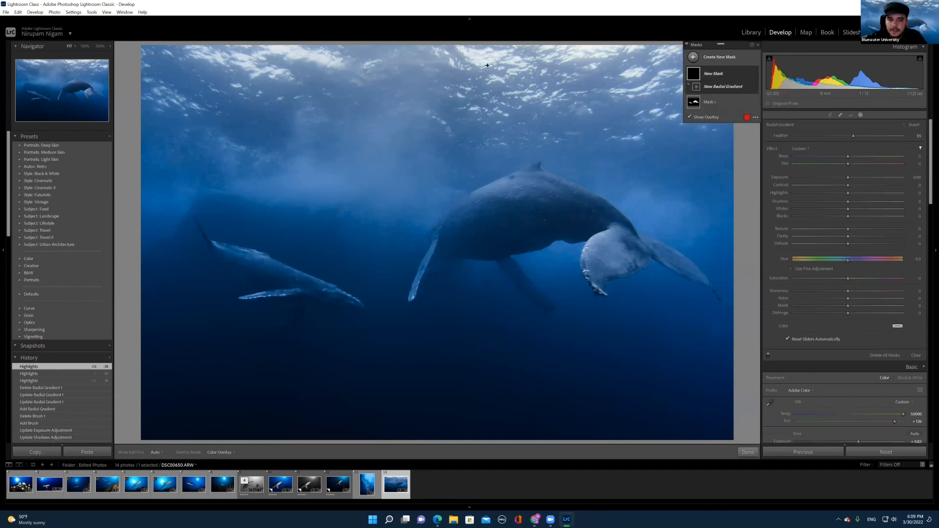
left_click_drag(395, 54, 452, 65)
left_click(836, 192)
left_click_drag(834, 190, 856, 184)
left_click_drag(847, 276, 862, 278)
mouse_move(519, 95)
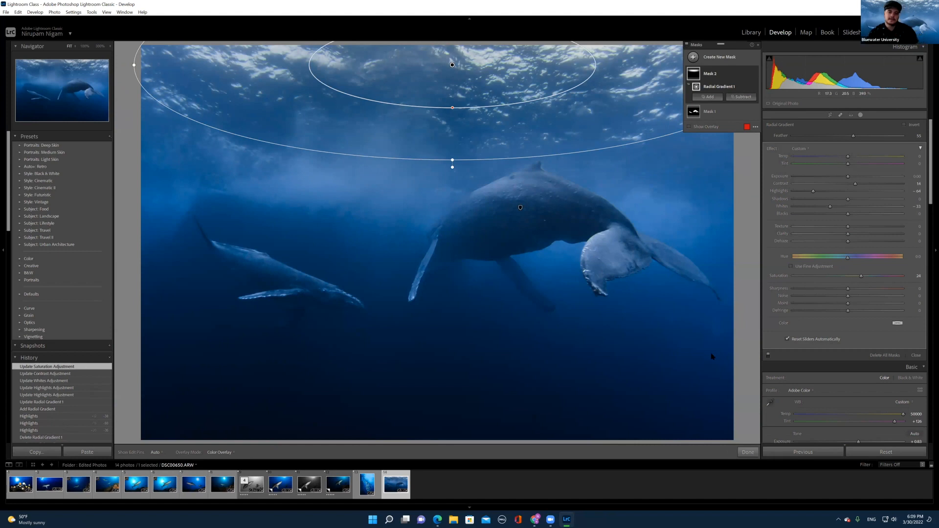
left_click(747, 452)
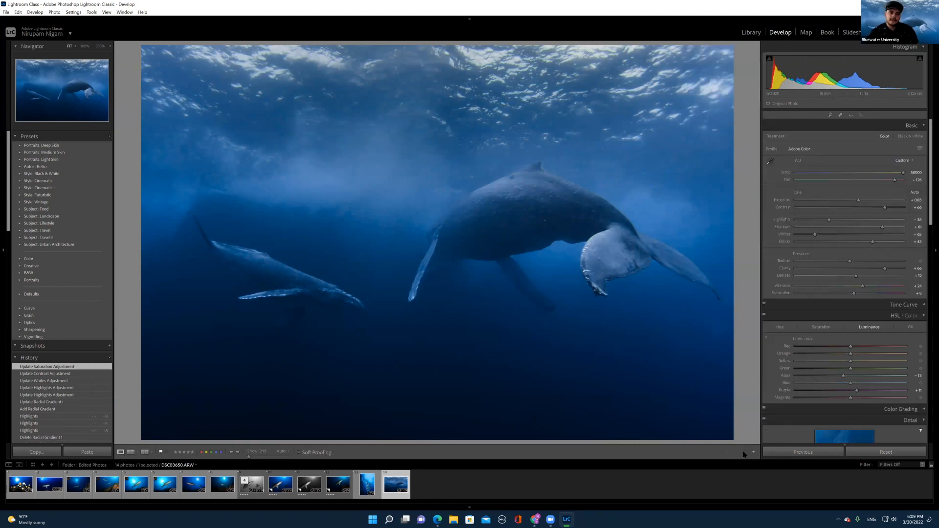
Step: Refine the whale subject mask with Saturation -20, Clarity 37, Shadows 65 and Highlights 51
left_click(861, 115)
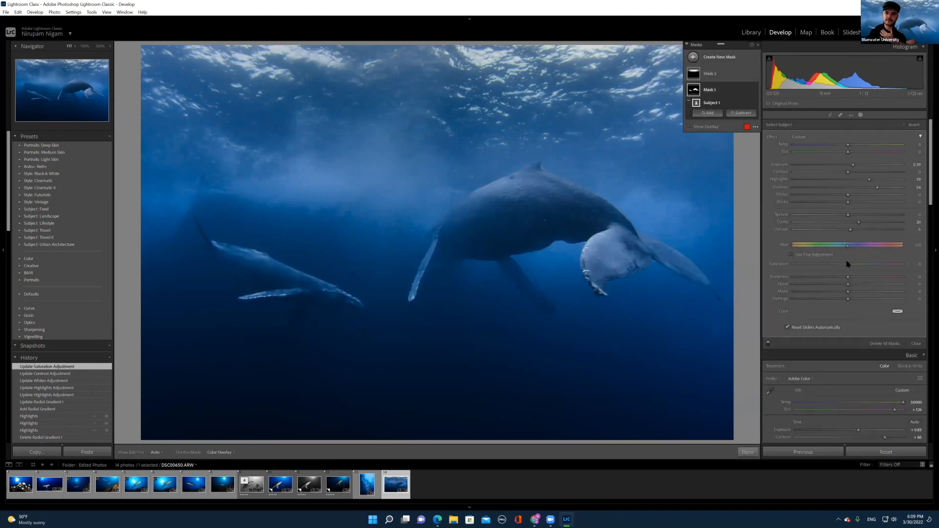
left_click_drag(848, 265, 837, 267)
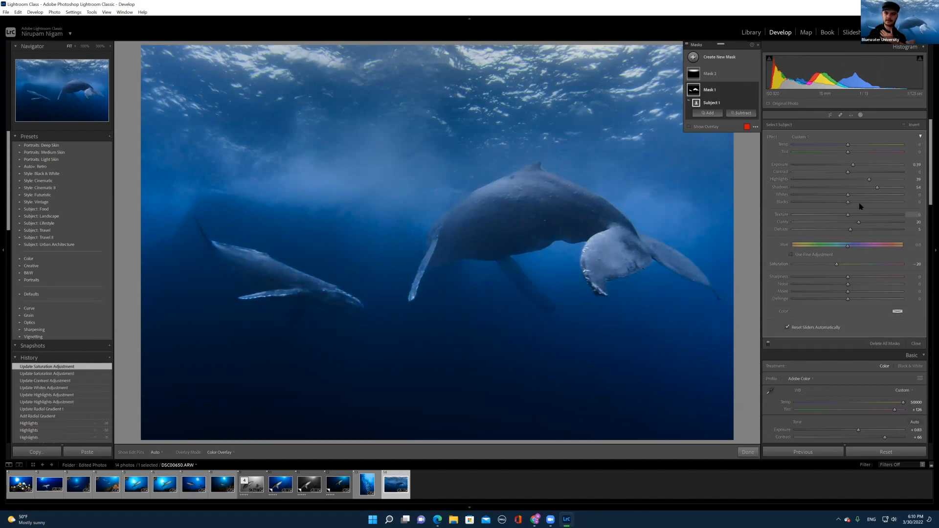
left_click(860, 222)
left_click(866, 223)
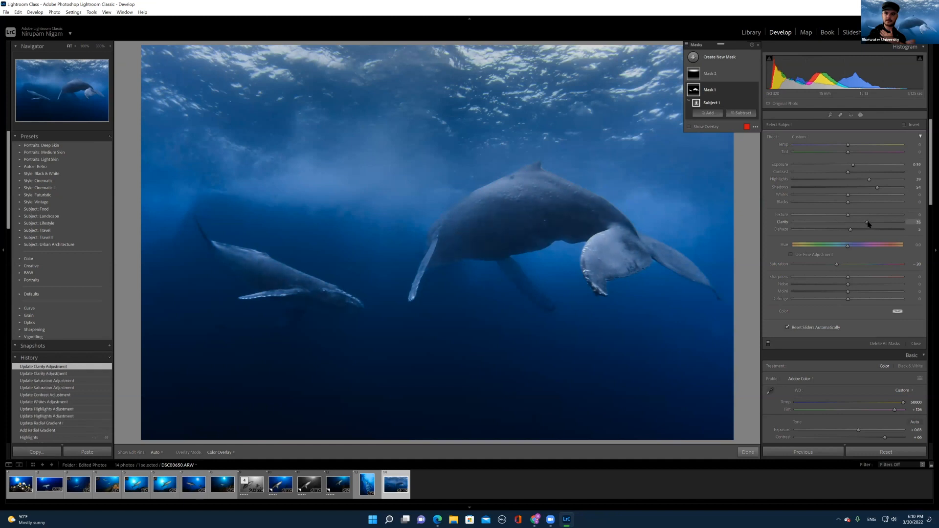
left_click_drag(878, 191, 887, 192)
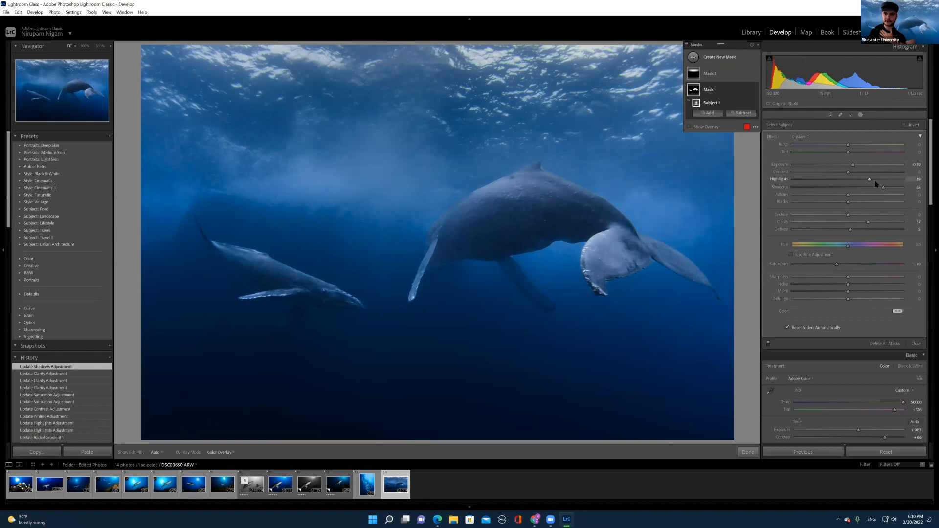
left_click(876, 182)
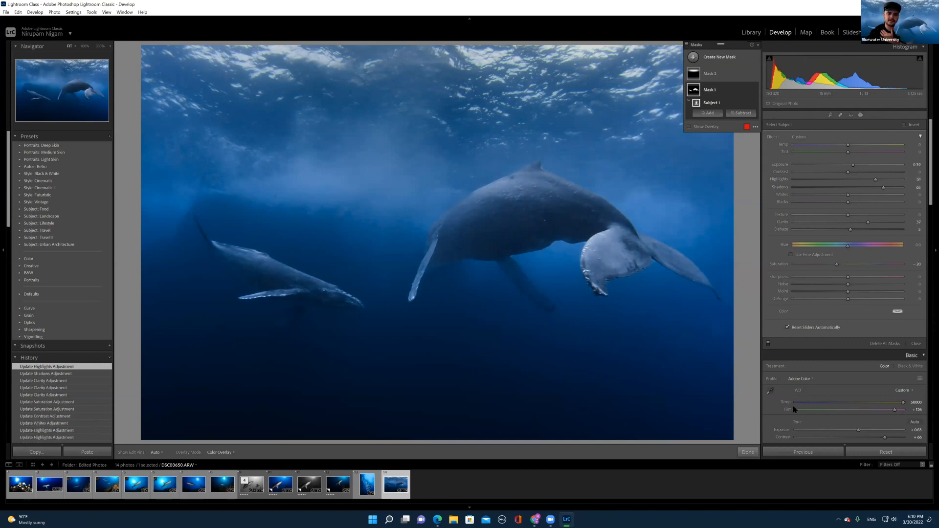
left_click(747, 452)
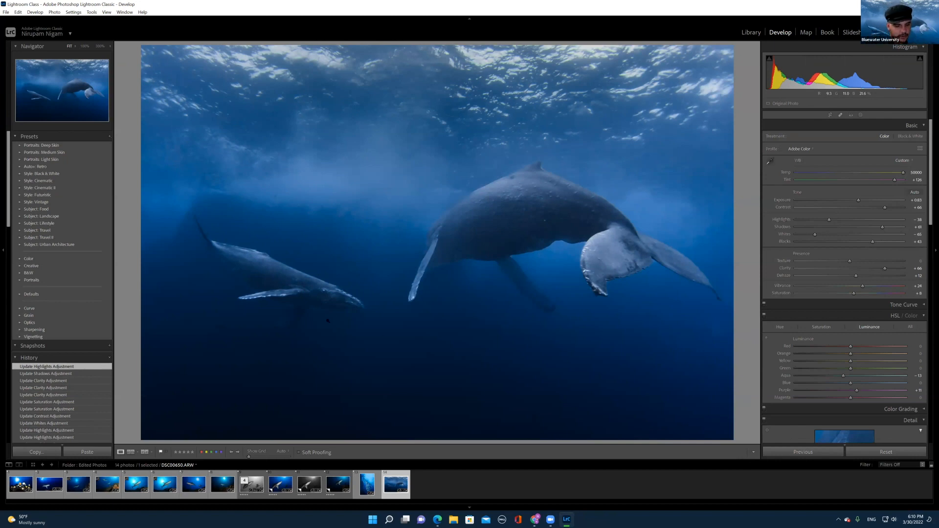
Step: Subtract a small brushed strip along the underside of the smaller whale's head from the subject mask
left_click(327, 320)
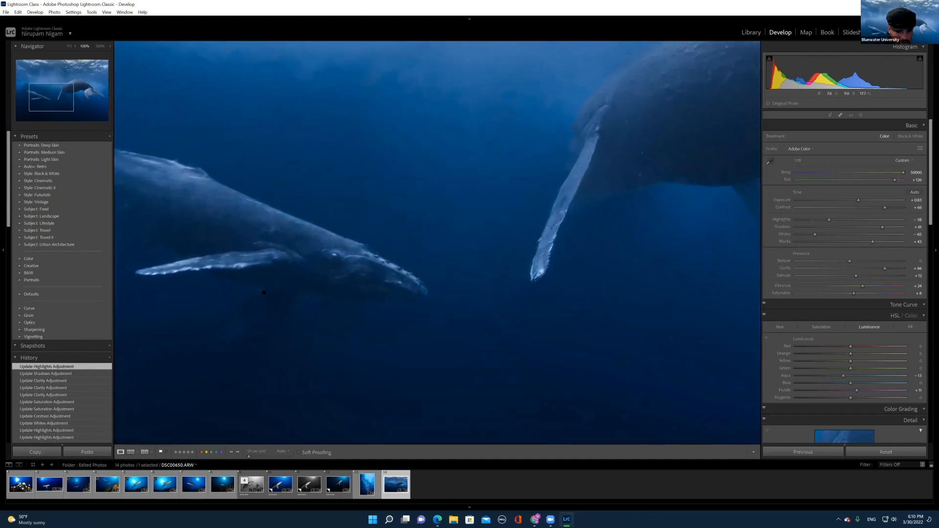
left_click(860, 115)
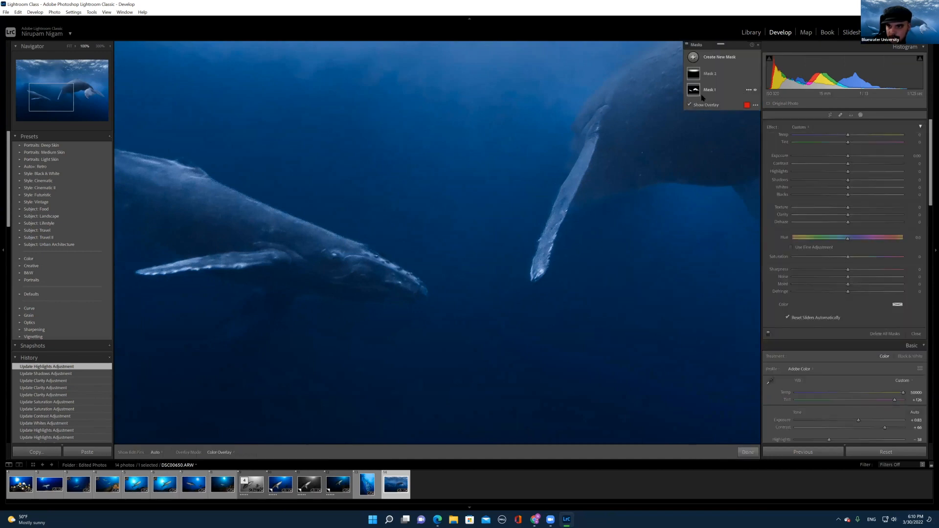
left_click(692, 91)
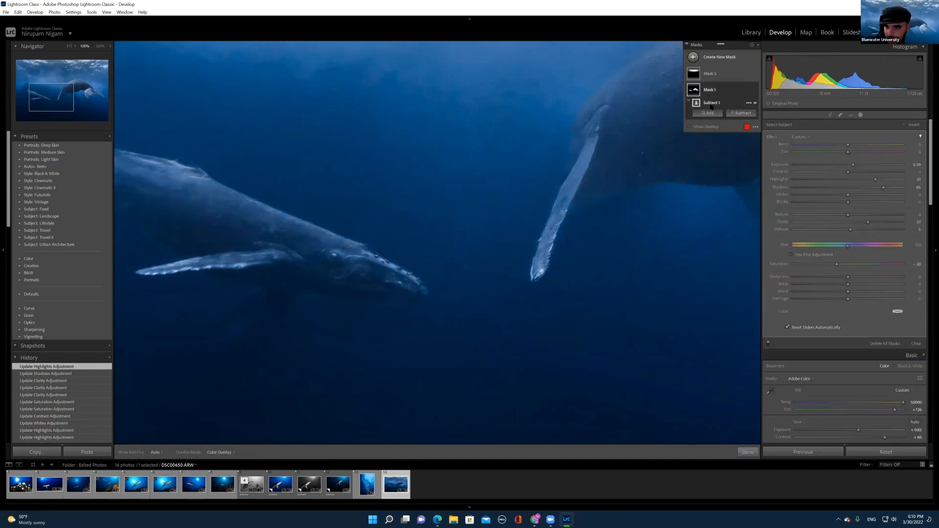
left_click(741, 113)
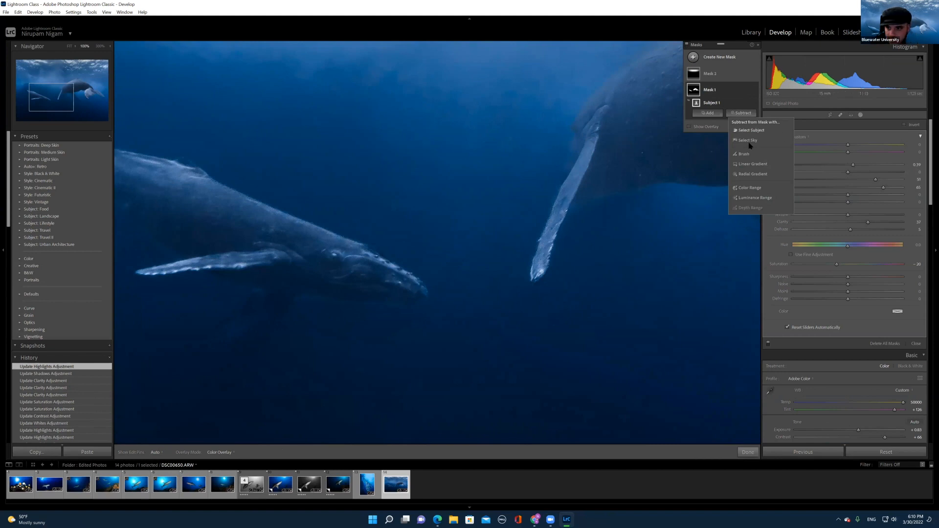
left_click(743, 154)
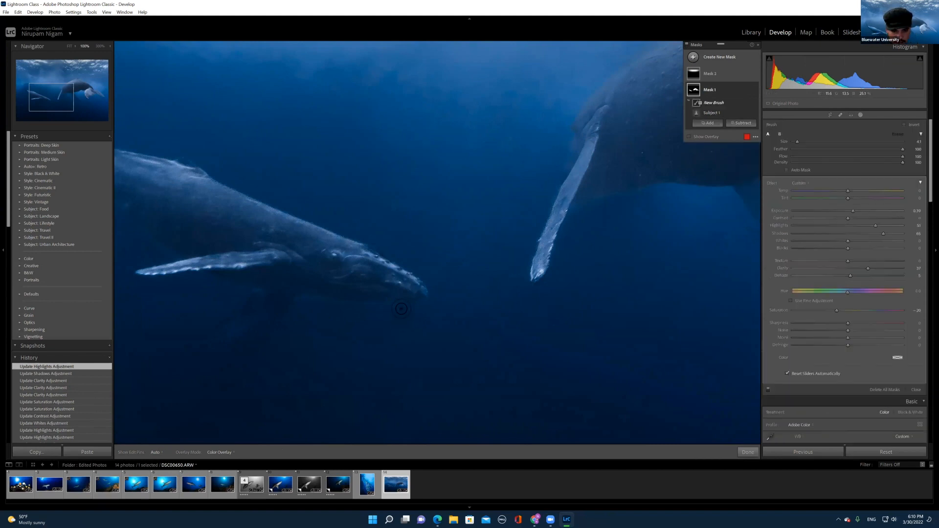
key("h")
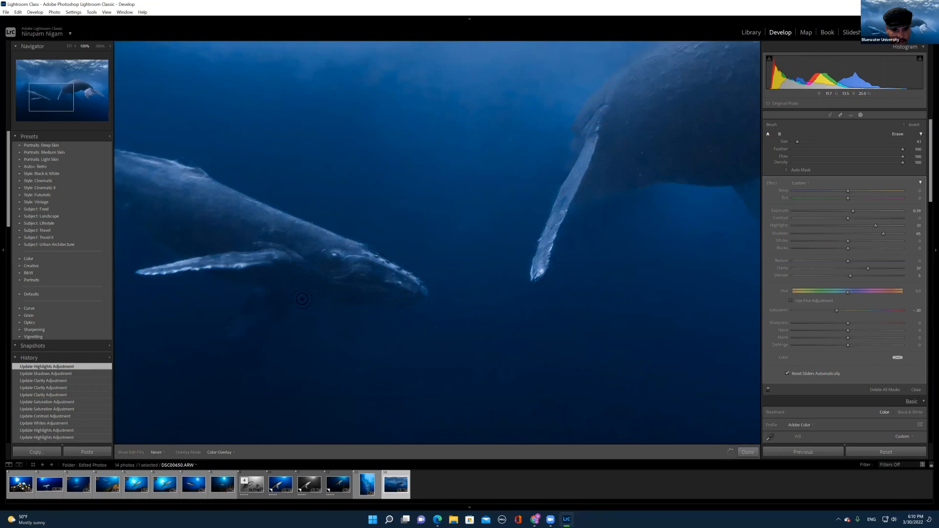
key("h")
left_click_drag(302, 299, 431, 307)
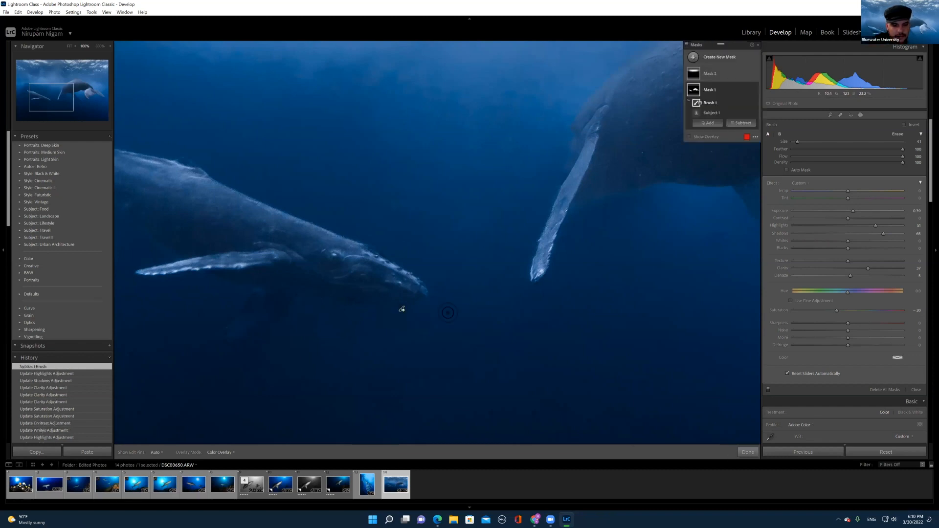
left_click(748, 452)
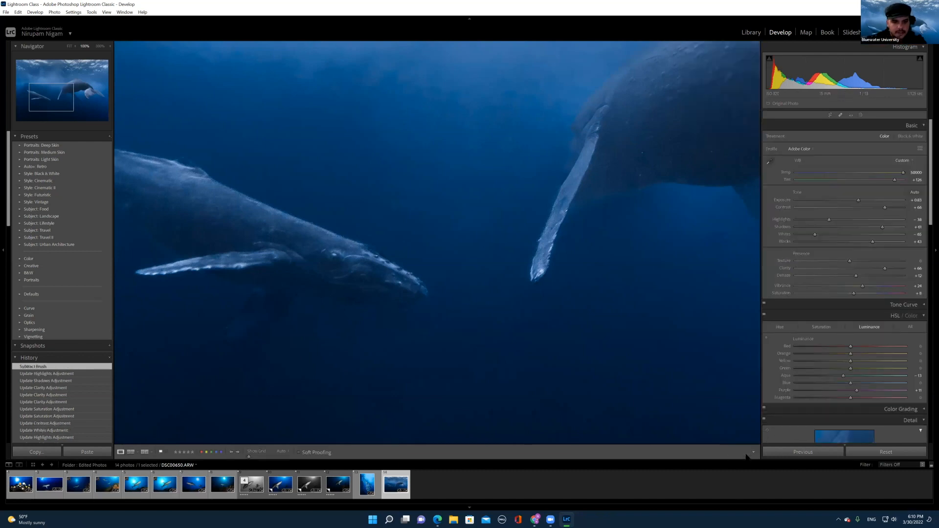
left_click(533, 387)
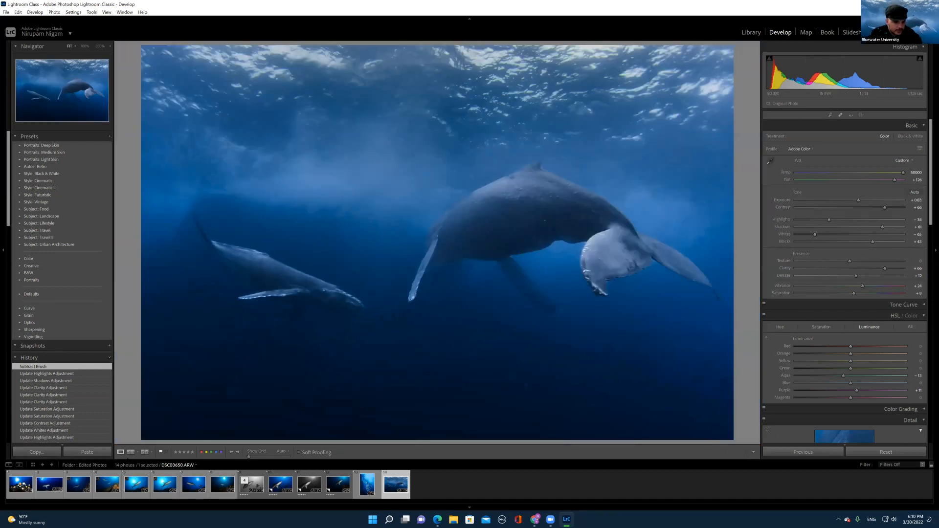
Step: Compare the photo before and after editing side by side, and check it against the whale wallpaper on the desktop
left_click(143, 453)
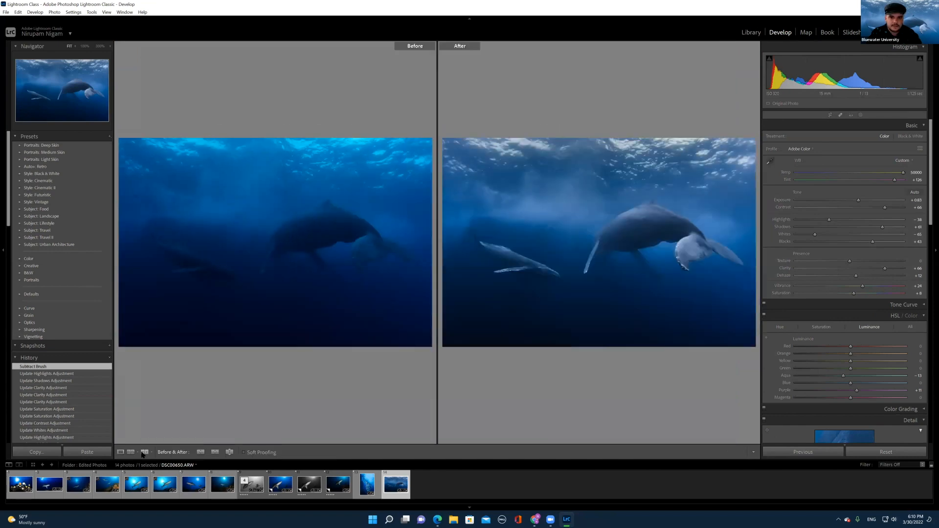
left_click(929, 519)
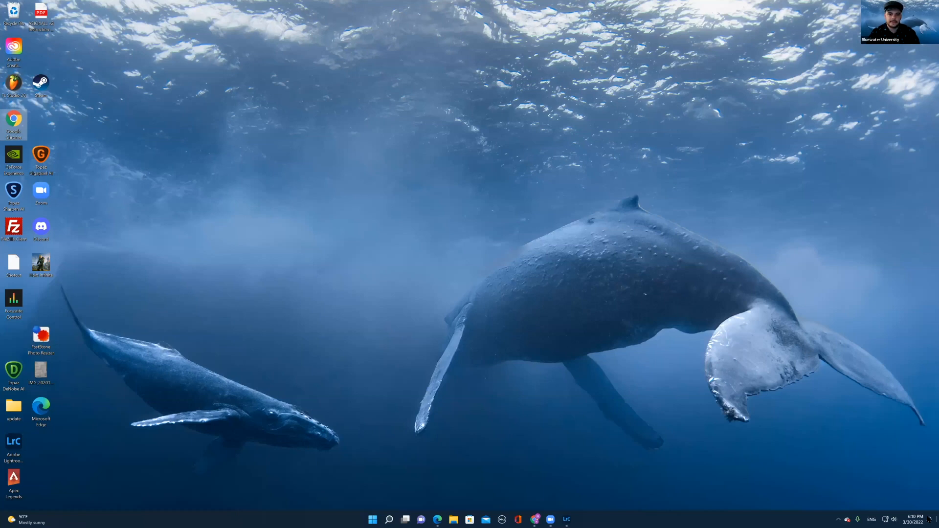
left_click(930, 519)
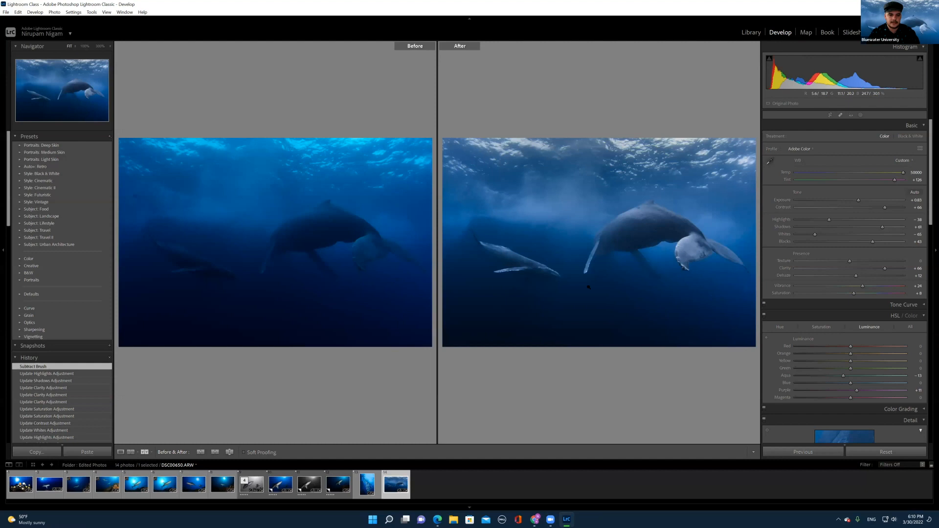
left_click(607, 275)
left_click(199, 382)
left_click(131, 451)
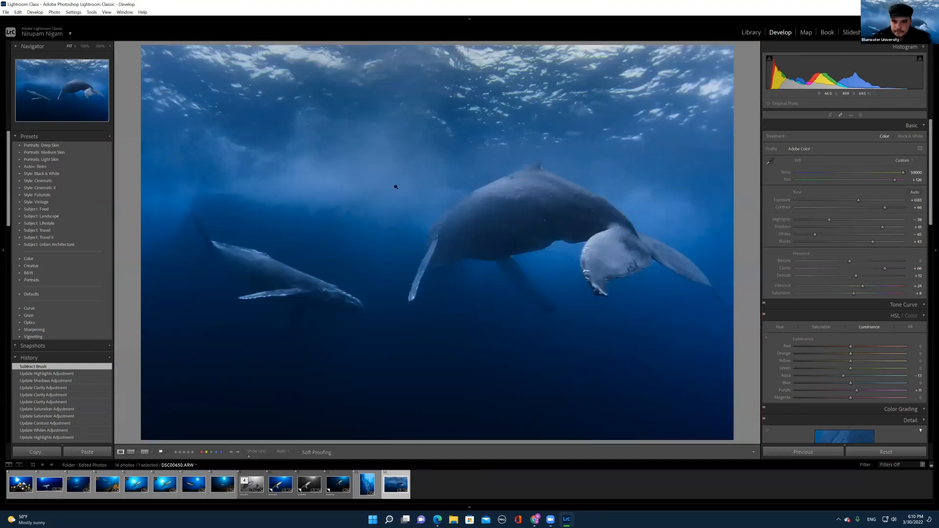
Step: Examine the detail and noise on both whales at 100% zoom
left_click(545, 210)
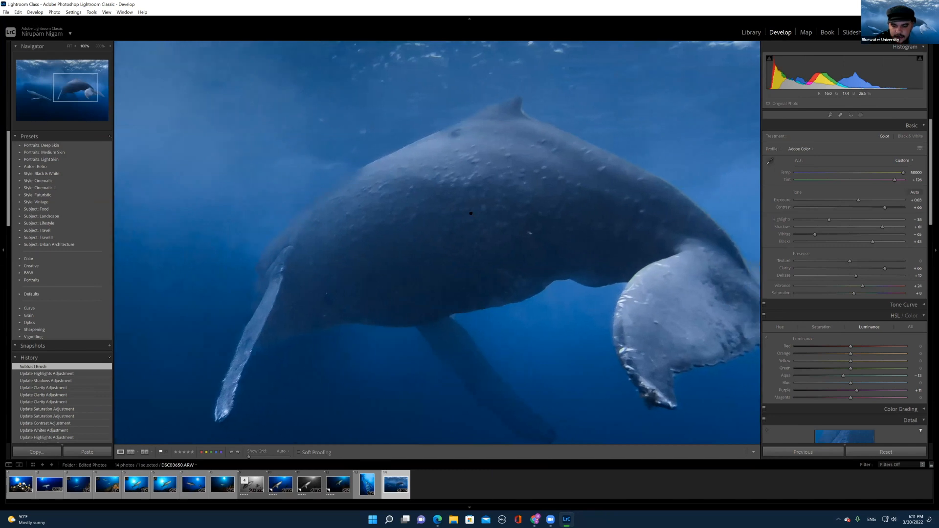
left_click_drag(545, 211, 469, 214)
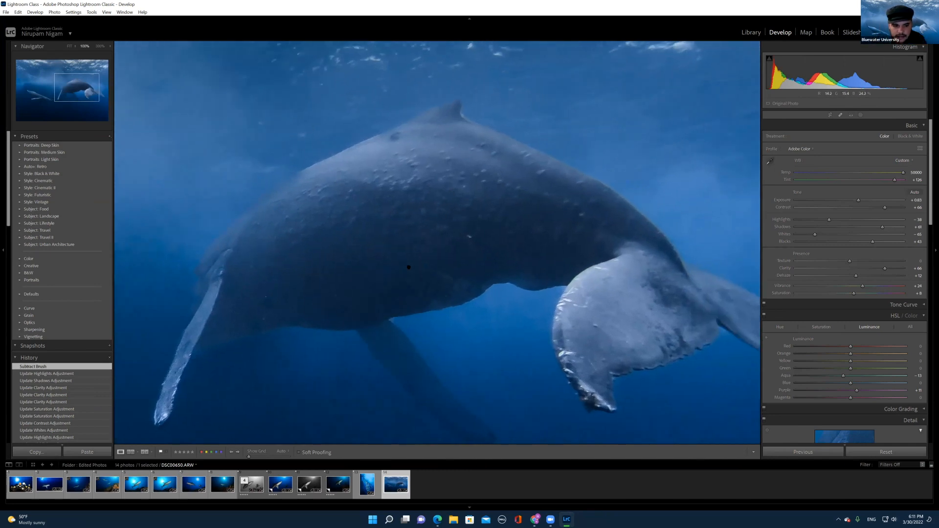
scroll(408, 267, "left", 10)
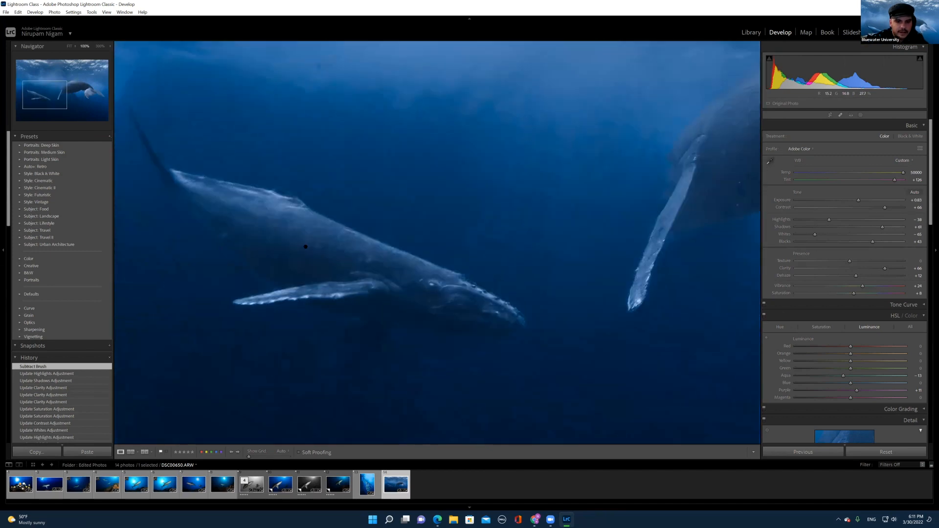
left_click(305, 246)
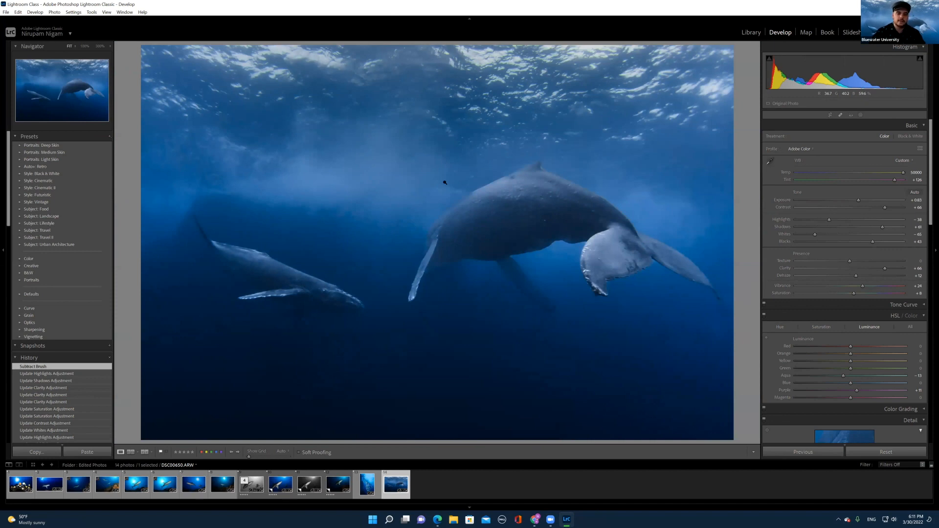
left_click_drag(589, 206, 485, 225)
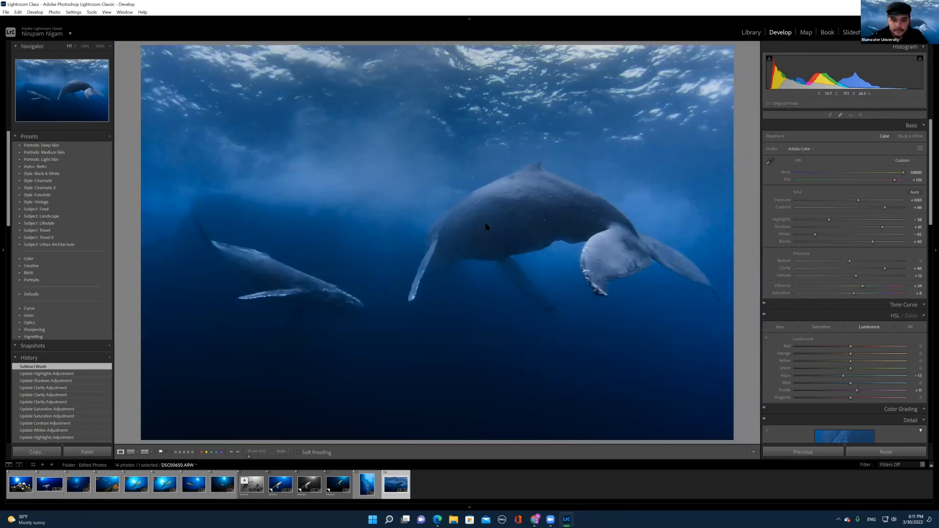
Step: Send the edited whale photo to Topaz Sharpen AI as an external edit
right_click(486, 224)
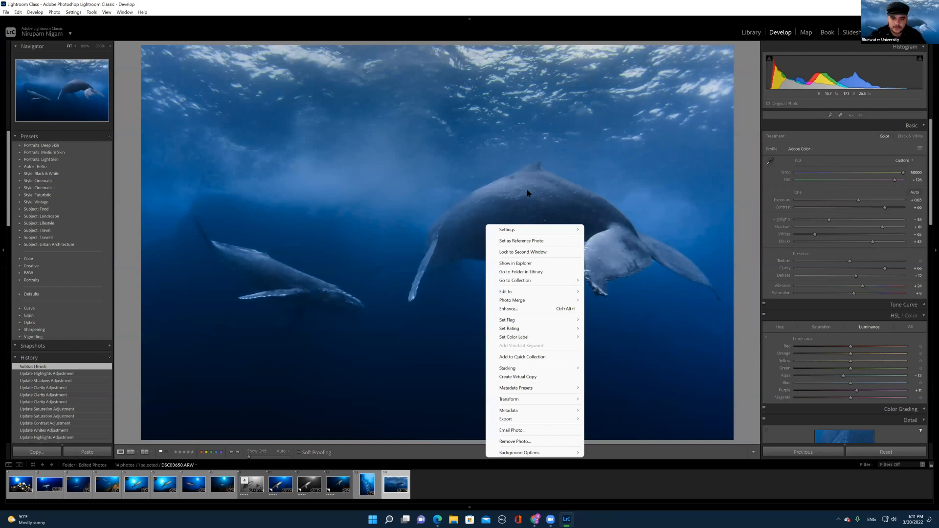
mouse_move(574, 296)
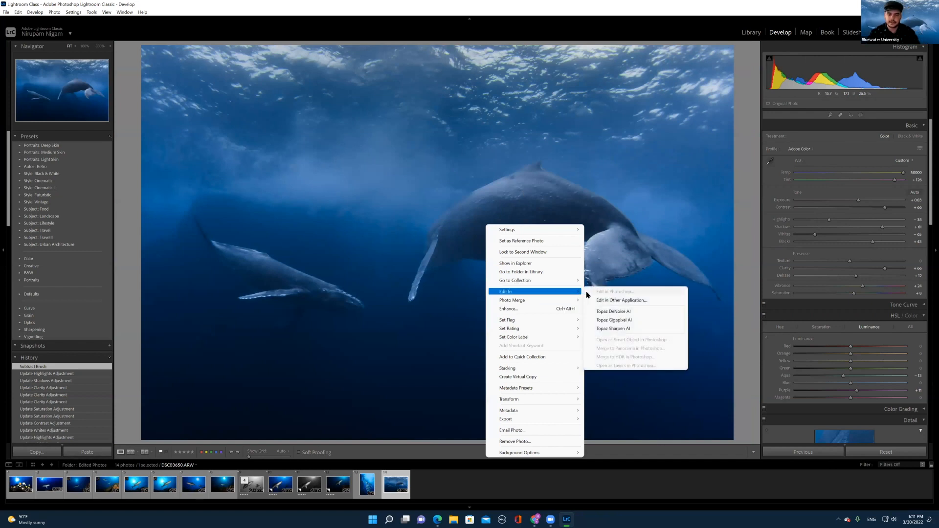
left_click(609, 329)
left_click(470, 301)
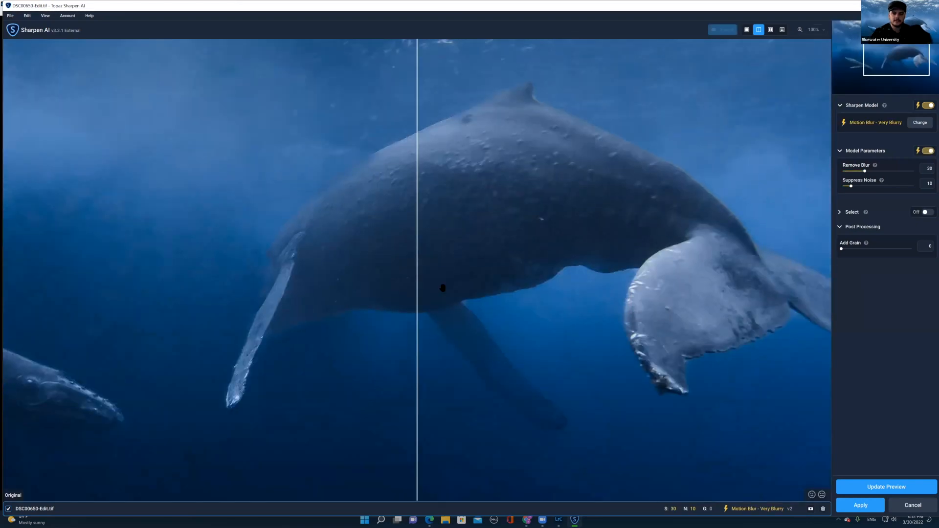
Step: Compare the original and sharpened preview across the larger whale, and apply the Motion Blur - Very Blurry sharpening
left_click_drag(535, 296, 423, 245)
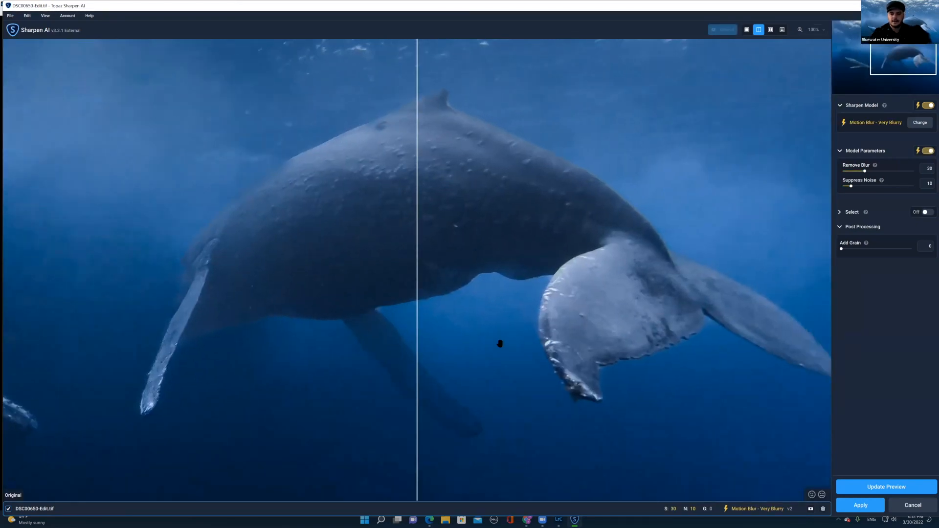
left_click_drag(542, 343, 498, 344)
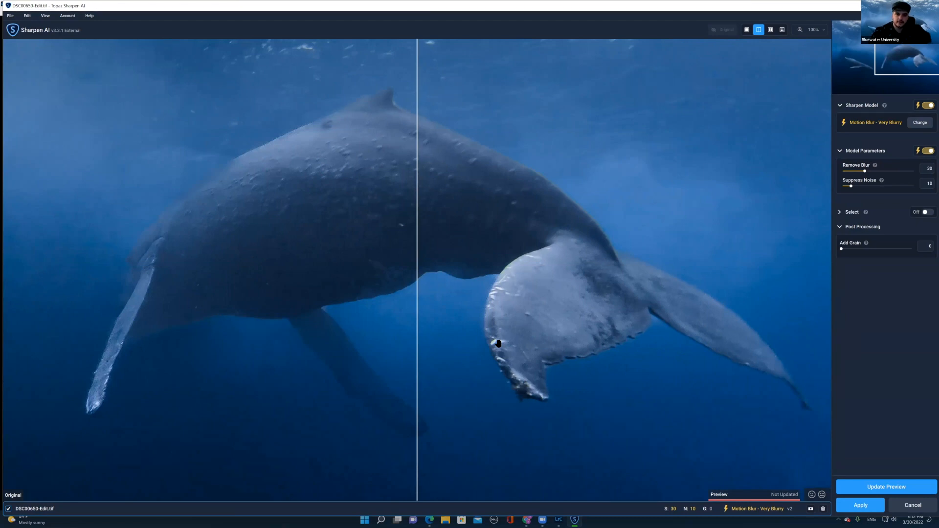
left_click_drag(429, 324, 433, 353)
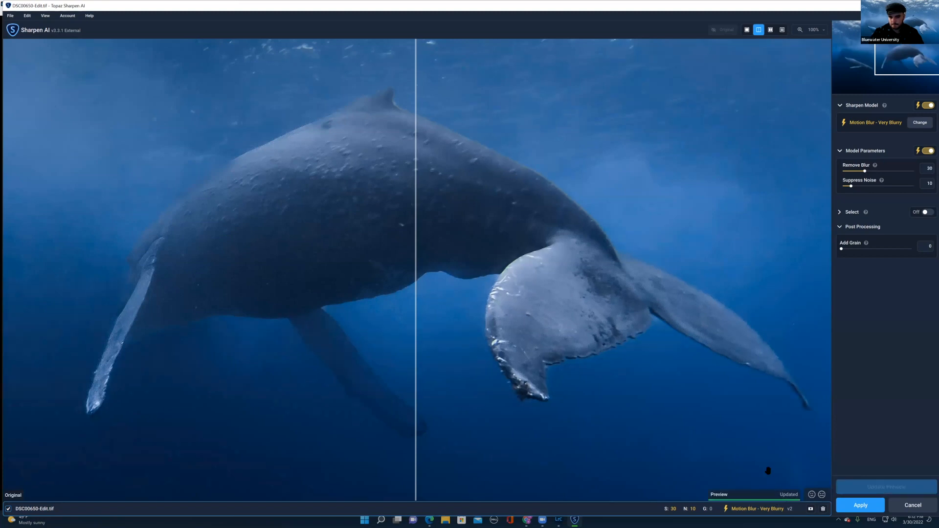
left_click_drag(415, 374, 772, 371)
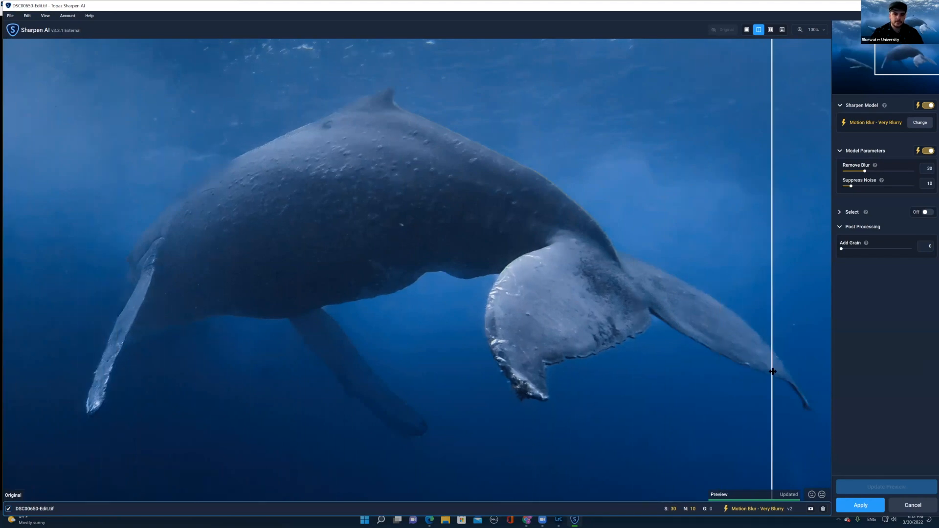
left_click_drag(772, 372, 32, 311)
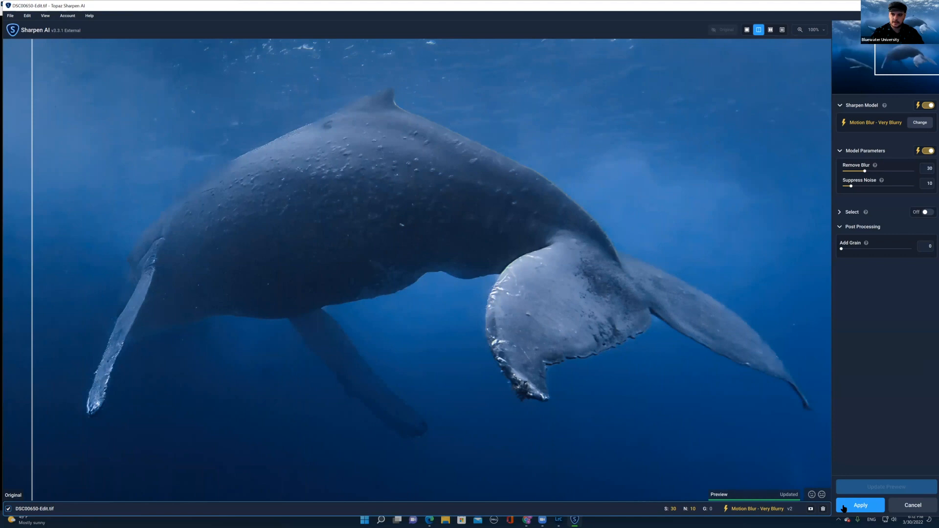
left_click(843, 509)
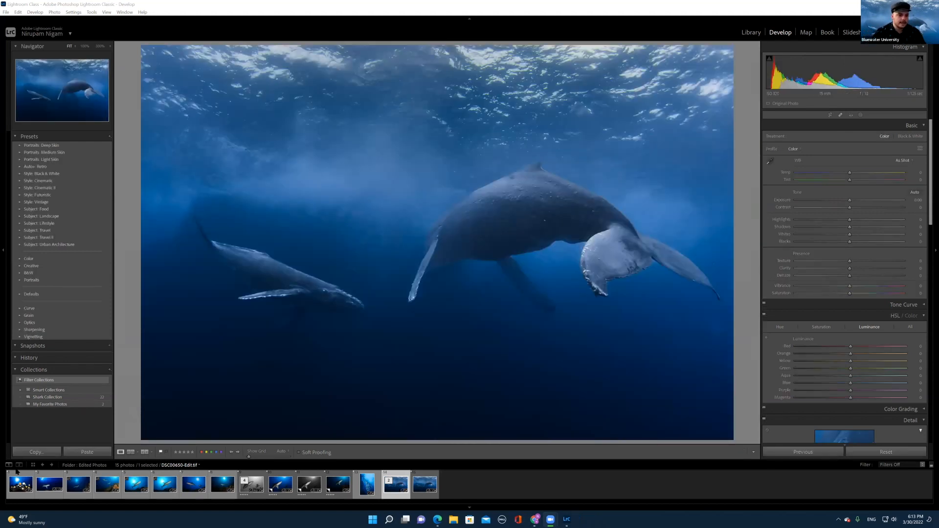
Step: Return to the photo library and look through the Day 1 folder for another photo to edit
key("g")
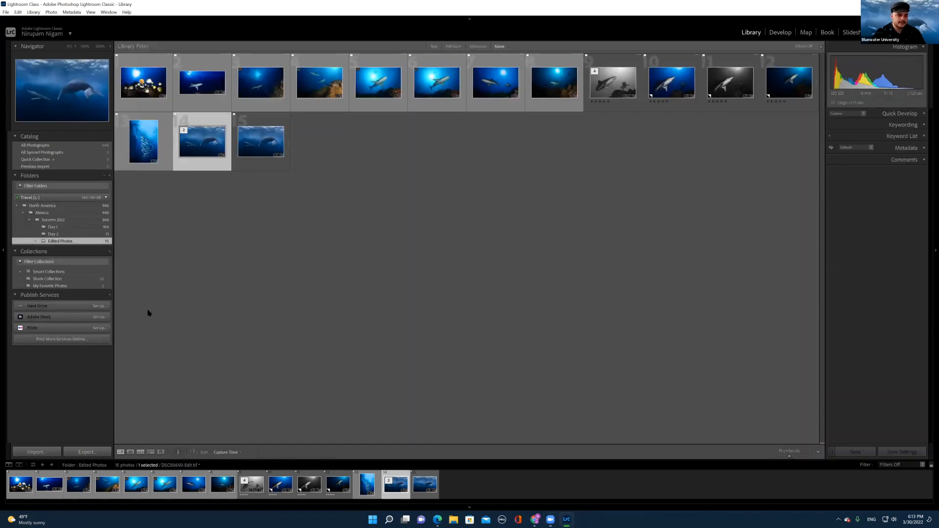
left_click(780, 32)
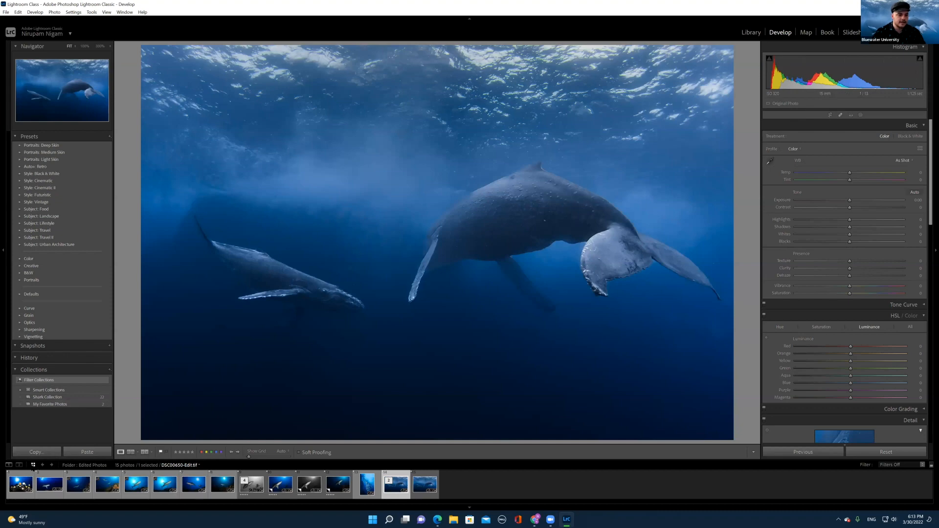
key("g")
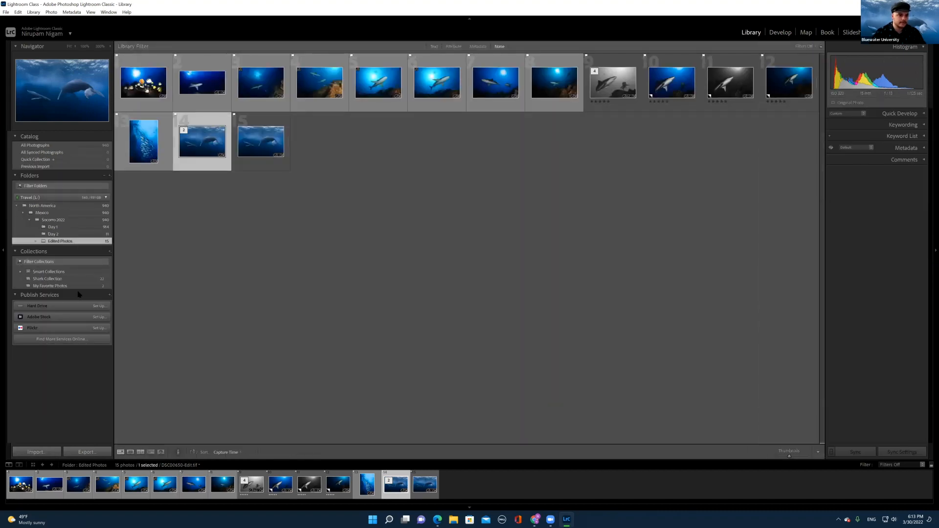
left_click(54, 227)
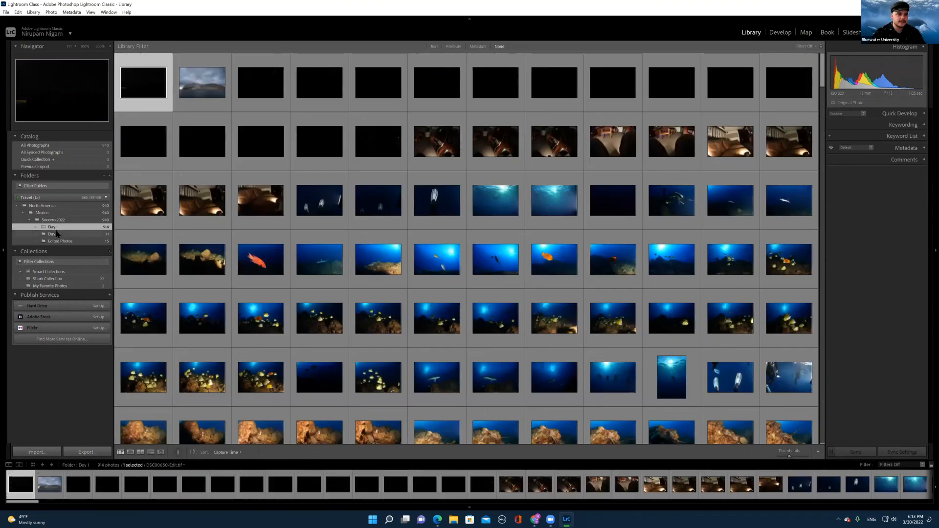
scroll(543, 61, "down", 5)
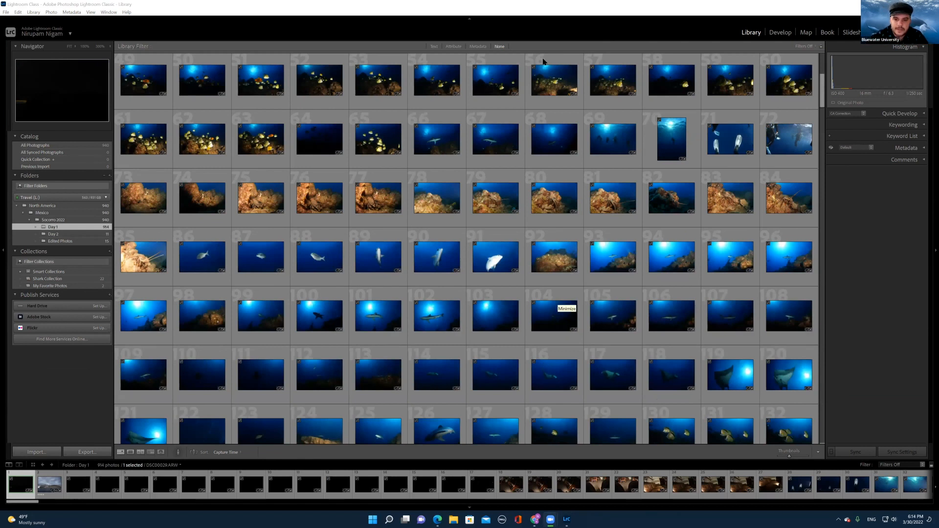
scroll(562, 272, "down", 6)
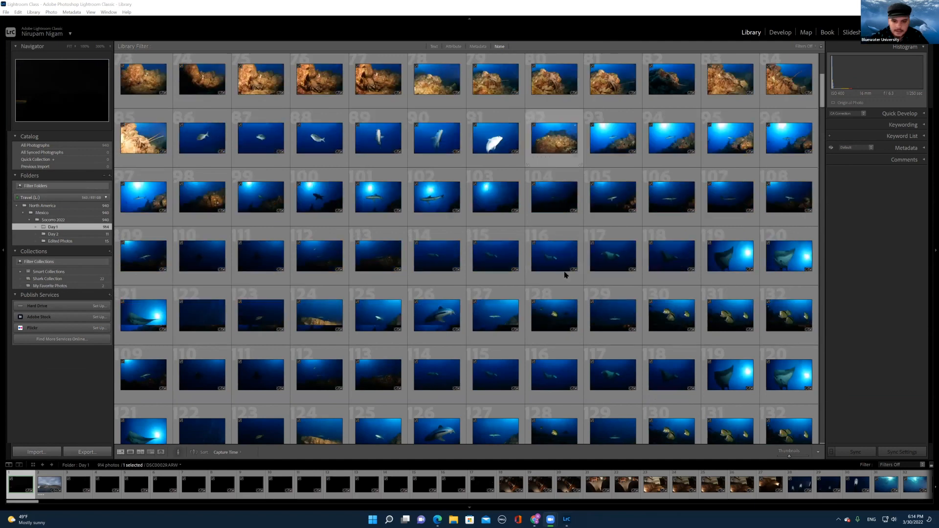
scroll(565, 275, "down", 20)
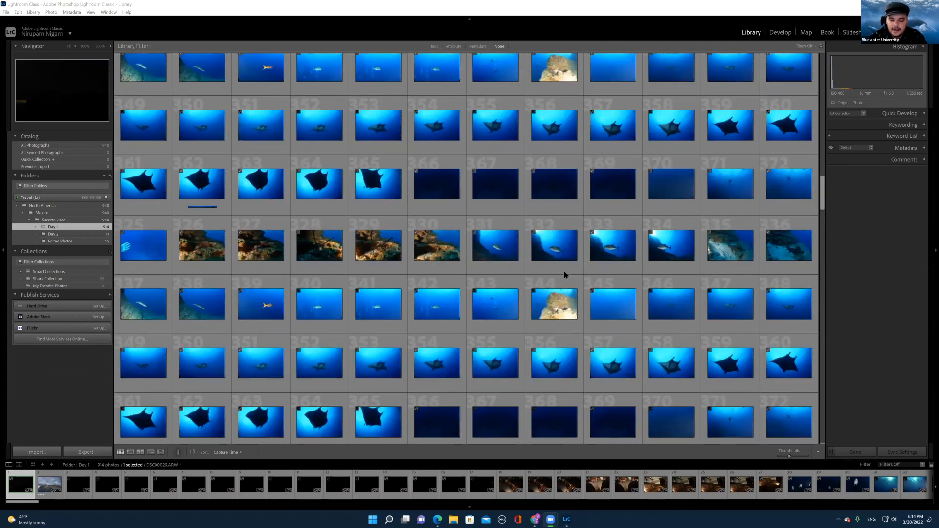
scroll(564, 275, "down", 5)
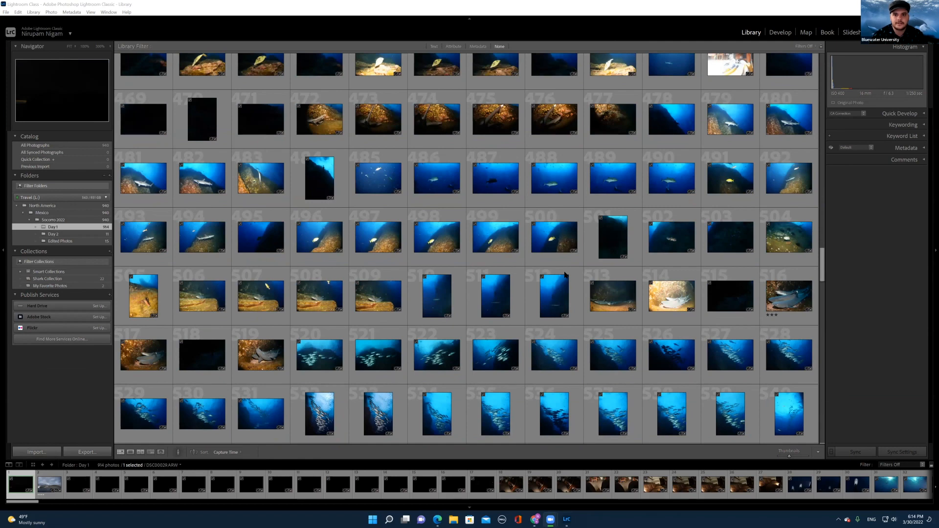
scroll(565, 275, "up", 2)
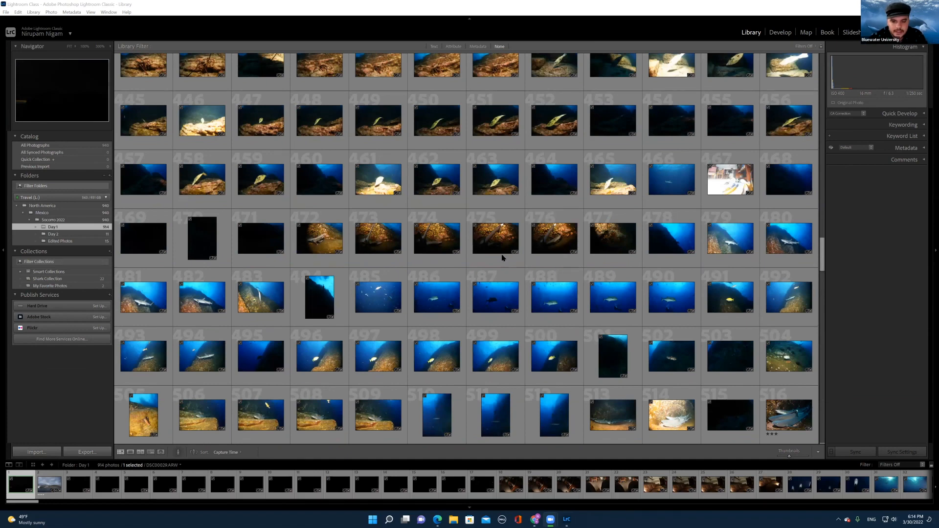
scroll(496, 254, "up", 2)
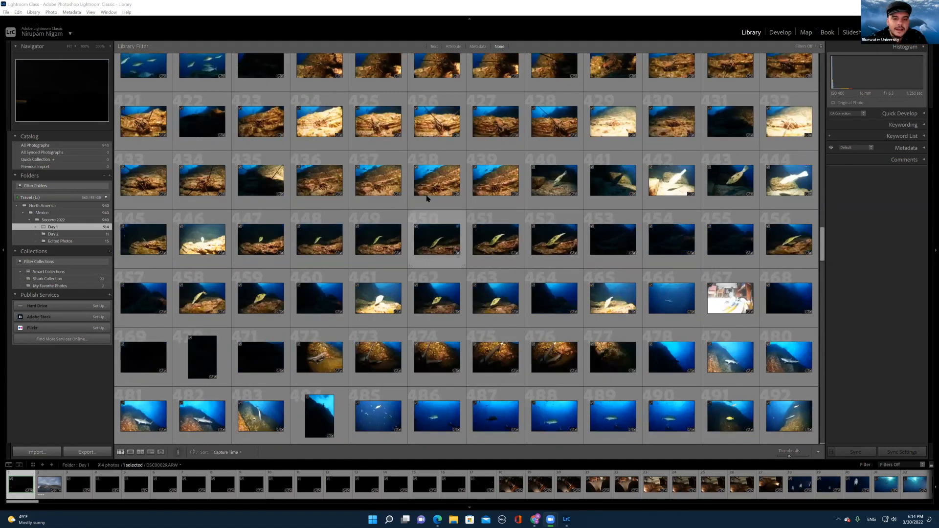
Step: Compare the Day 1 lobster shots at full size, and flag DSC00477.ARW as a pick after checking its detail
double_click(486, 135)
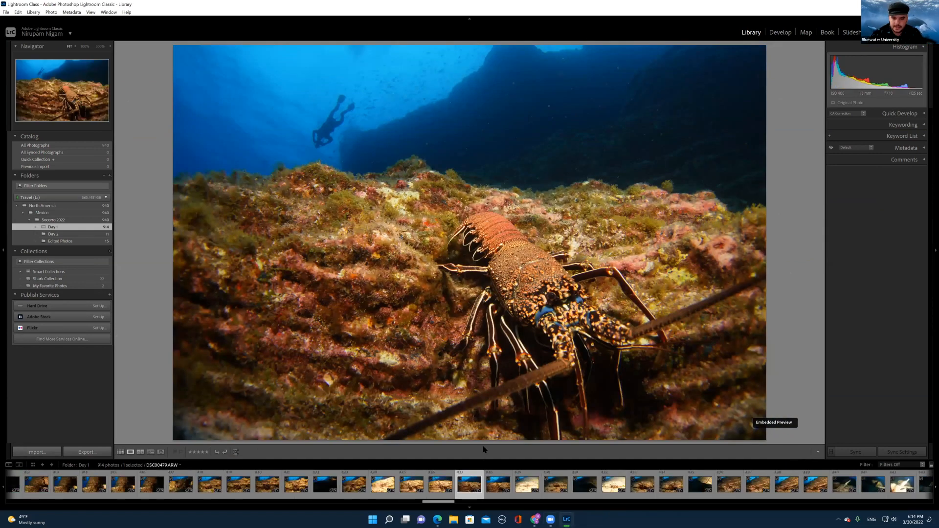
key("Right")
key("Left")
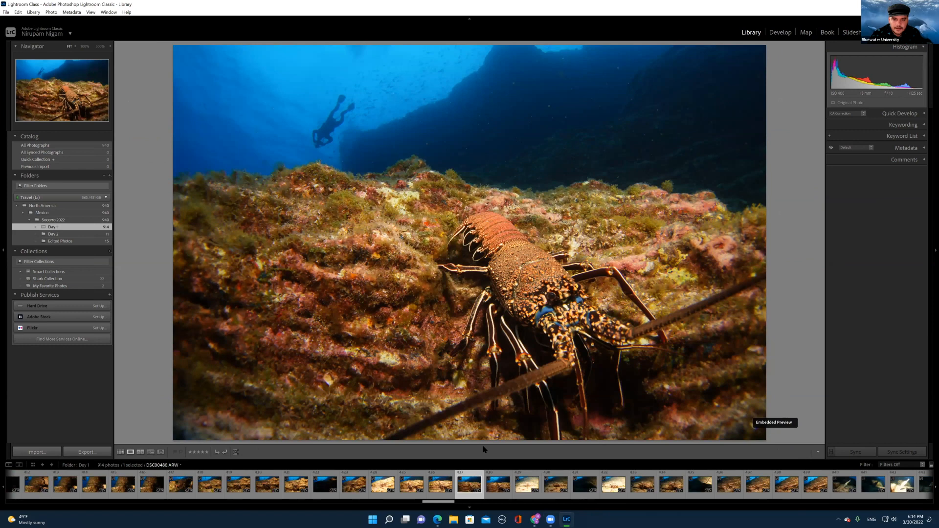
key("Left")
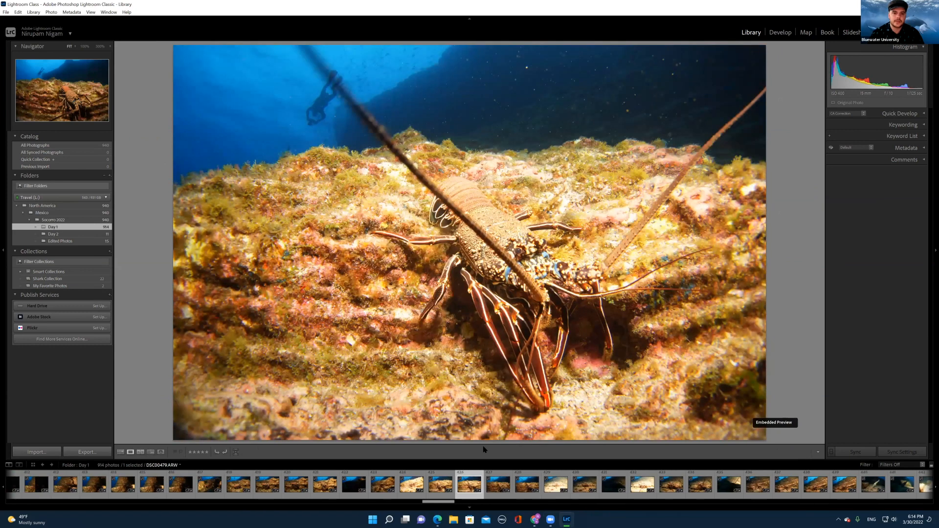
key("Left")
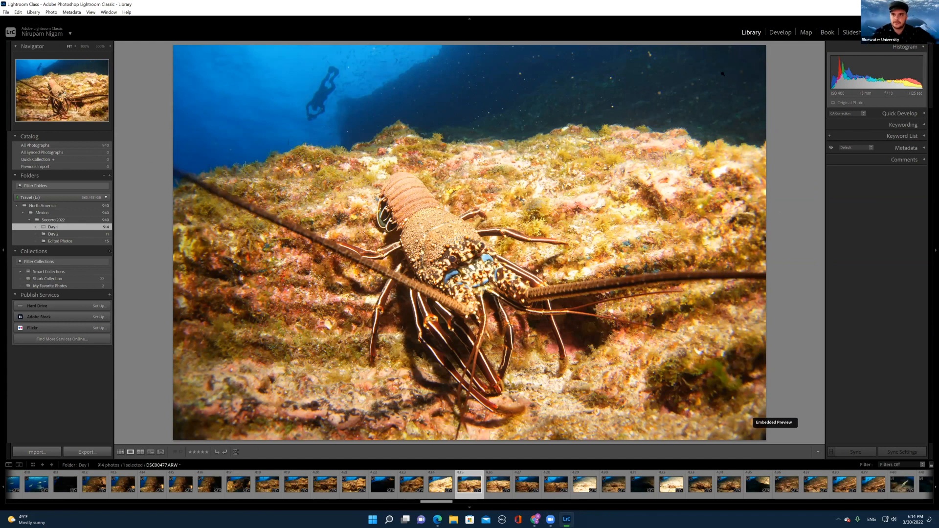
key("p")
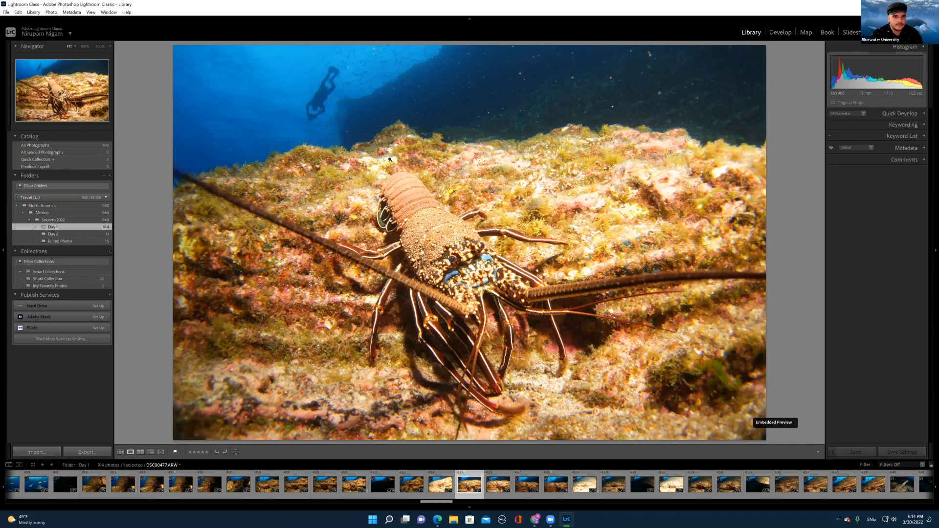
key("z")
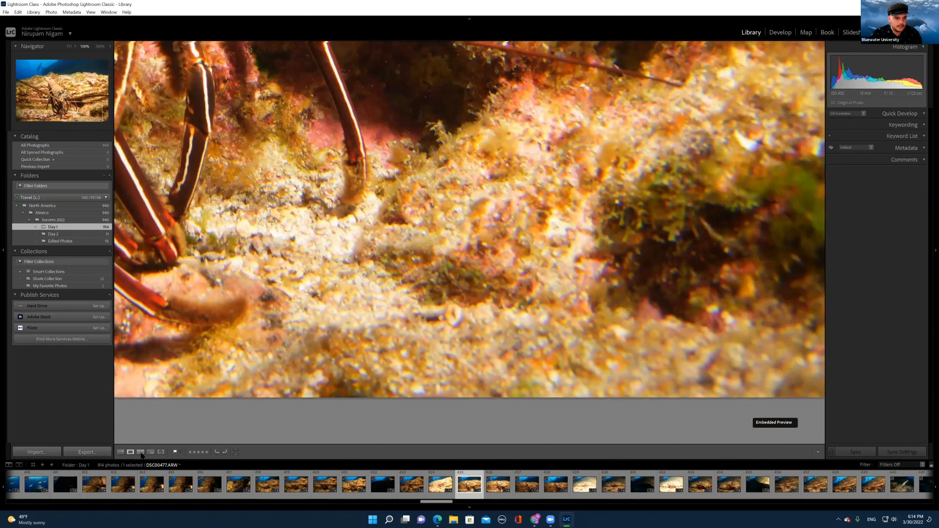
key("z")
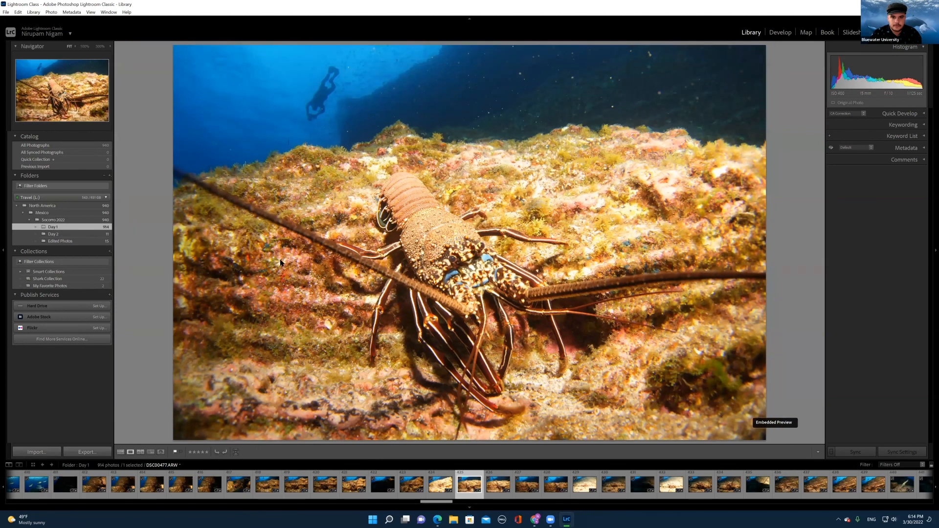
Step: Move the flagged lobster photo to the Edited Photos folder and open it there for developing
left_click(120, 452)
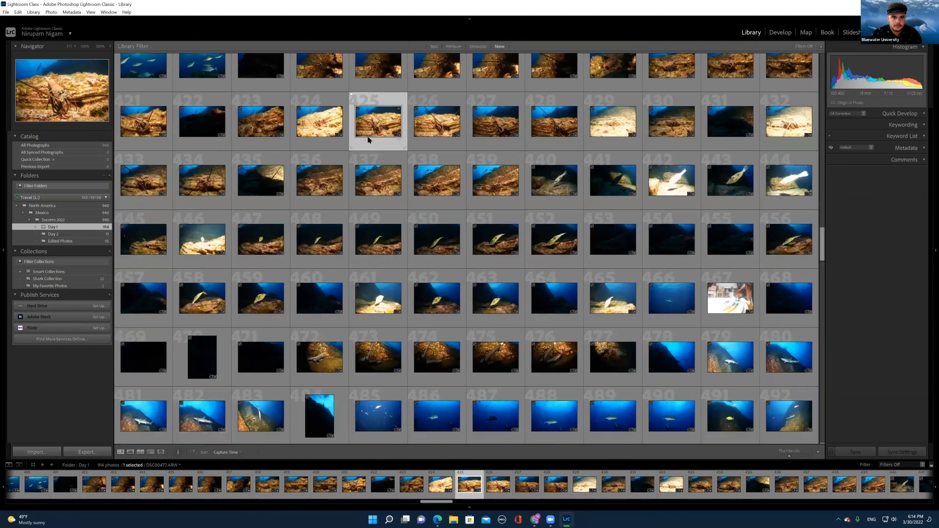
left_click_drag(129, 227, 62, 234)
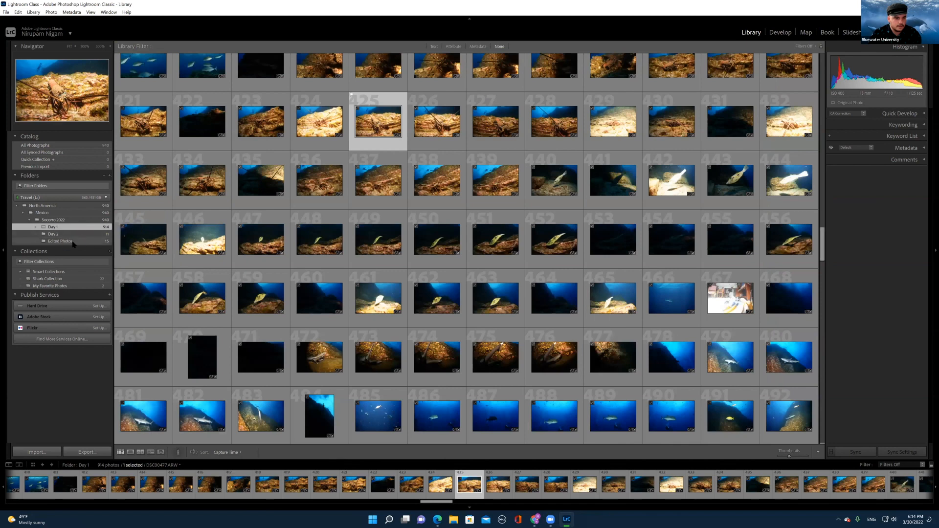
left_click(504, 269)
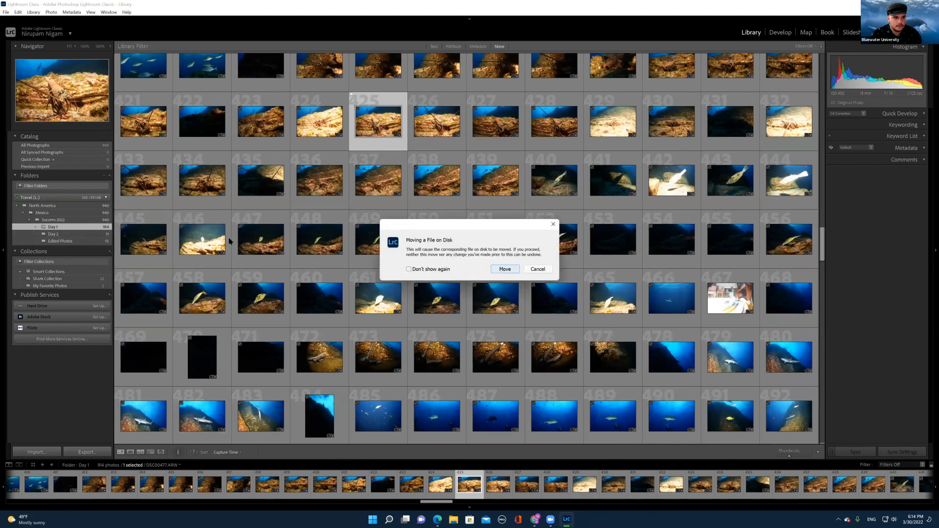
left_click(55, 242)
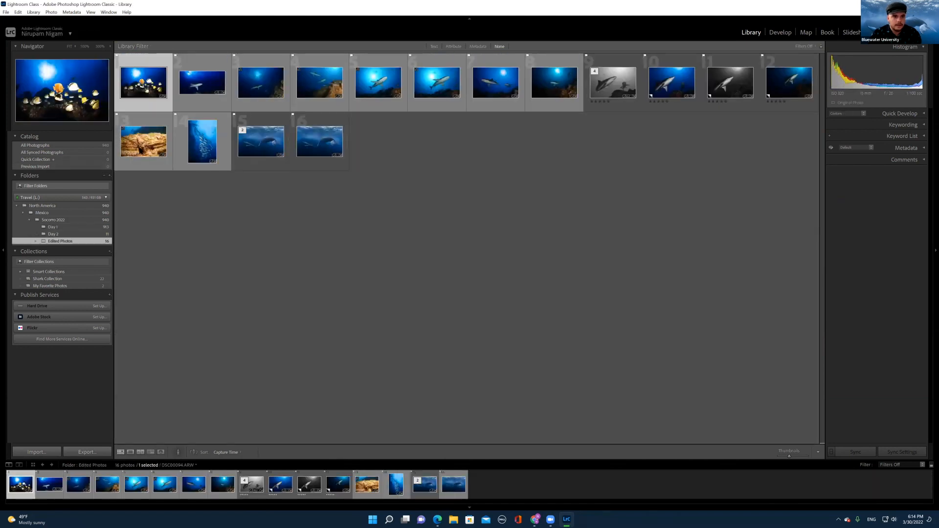
key("d")
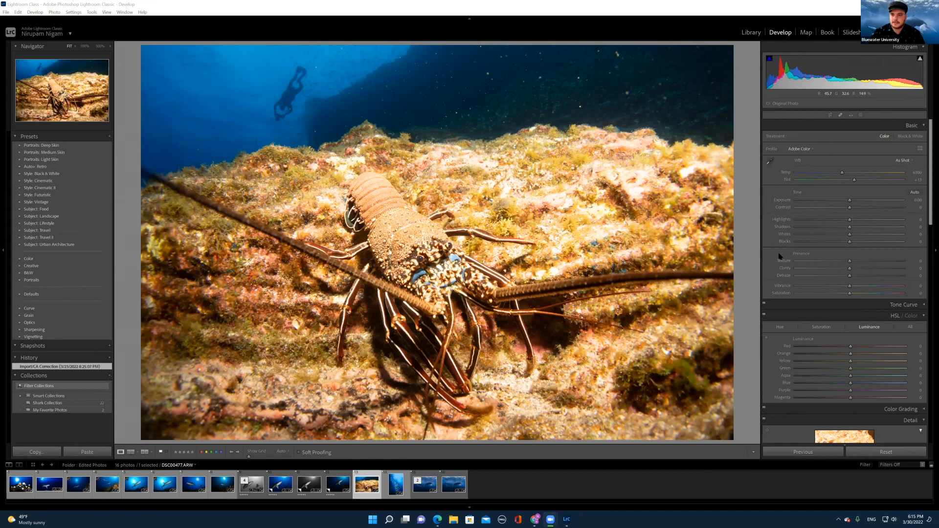
Step: Try setting the white balance from a neutral grey patch on the rock behind the lobster
left_click(771, 163)
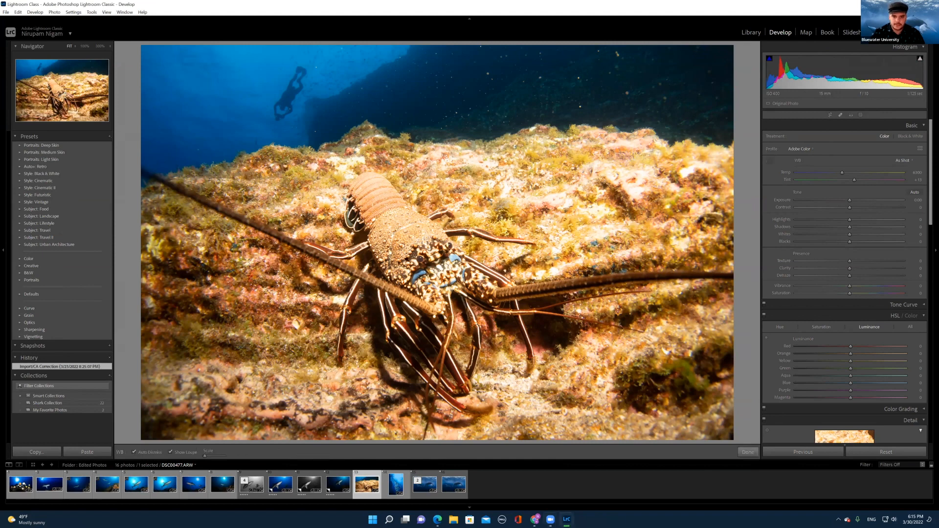
key("Escape")
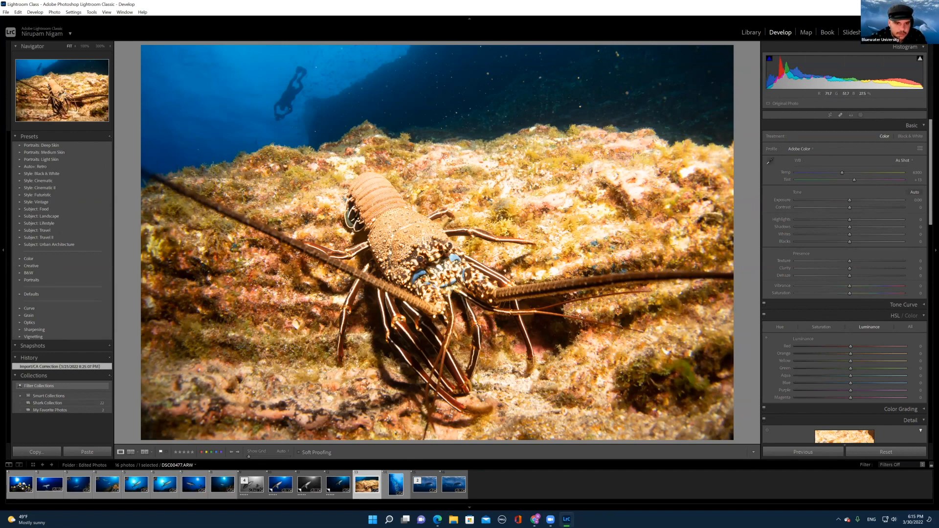
left_click(374, 281)
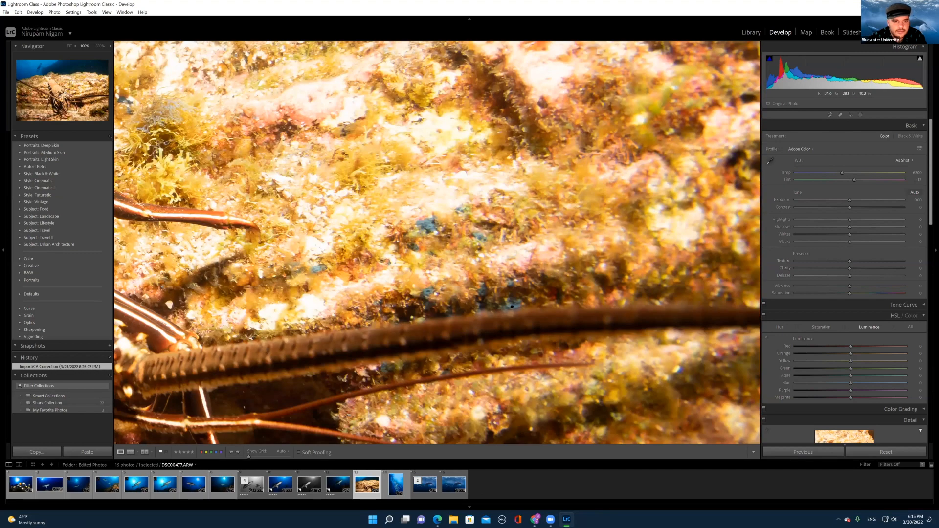
left_click_drag(512, 306, 359, 317)
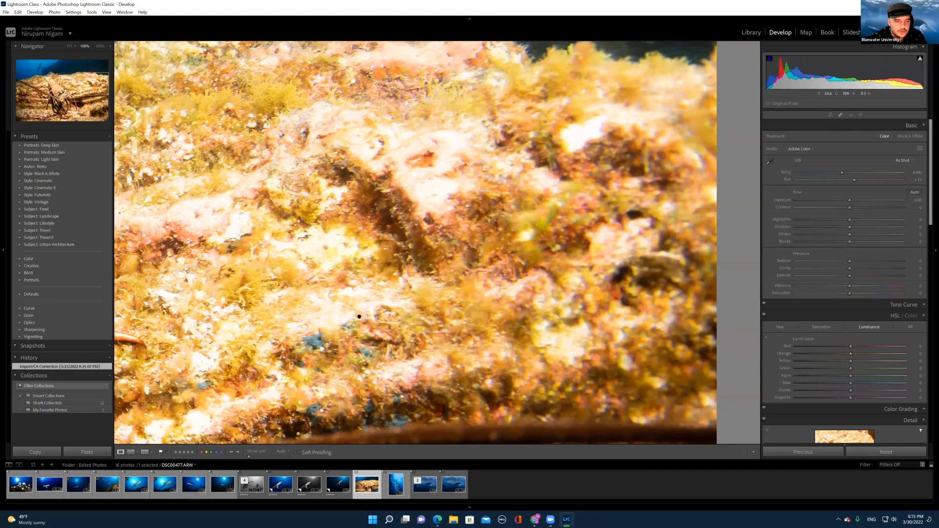
left_click_drag(443, 316, 676, 195)
left_click(771, 162)
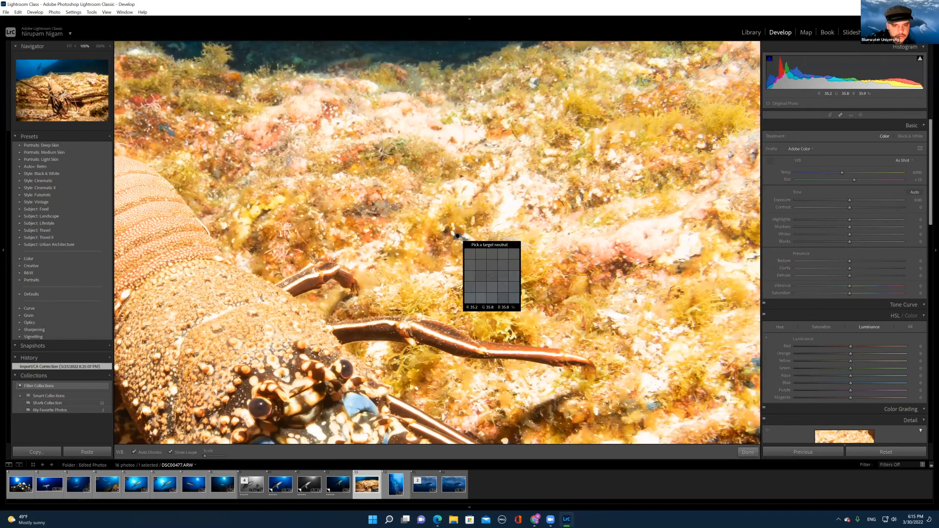
left_click(458, 236)
left_click(459, 236)
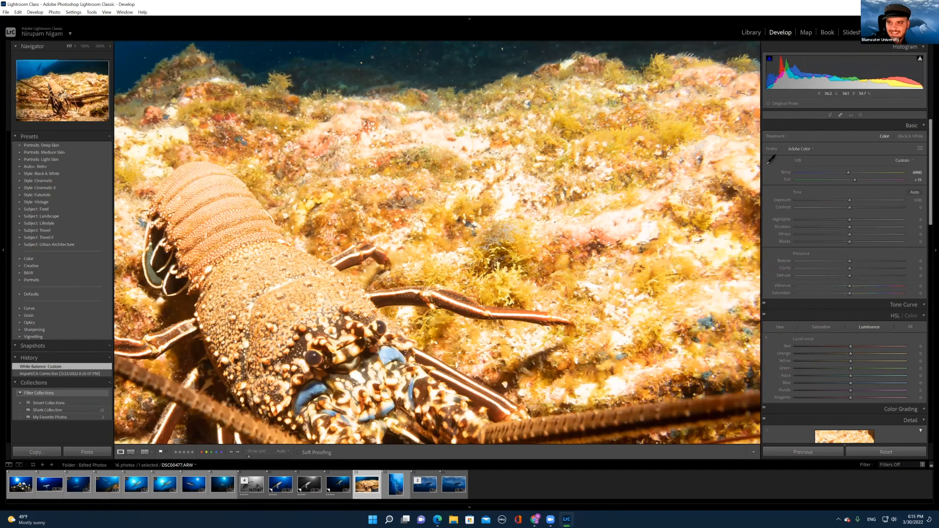
Step: Try a different white balance sample from a neutral spot on the lobster's head
left_click(376, 236)
left_click(421, 236)
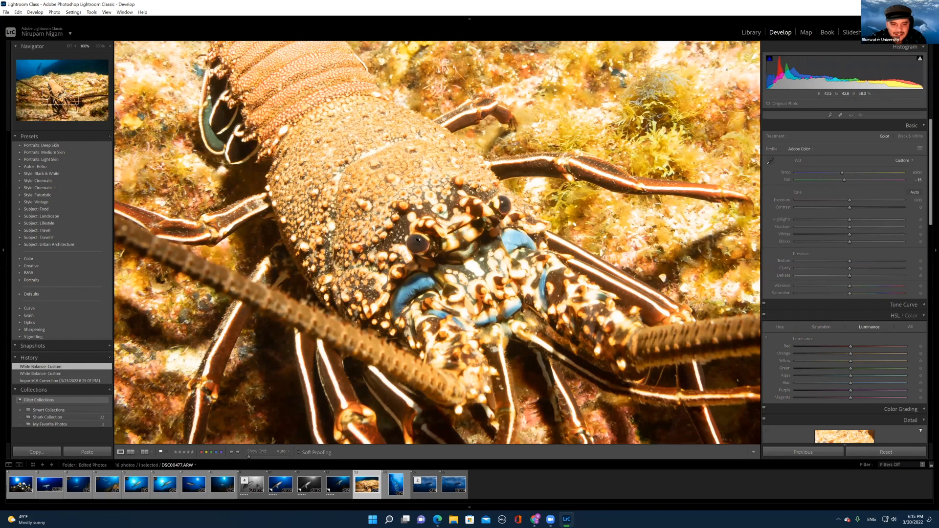
left_click(421, 236)
Step: Set the white balance by sampling the dark grey rock patch below the lobster's legs
left_click(315, 314)
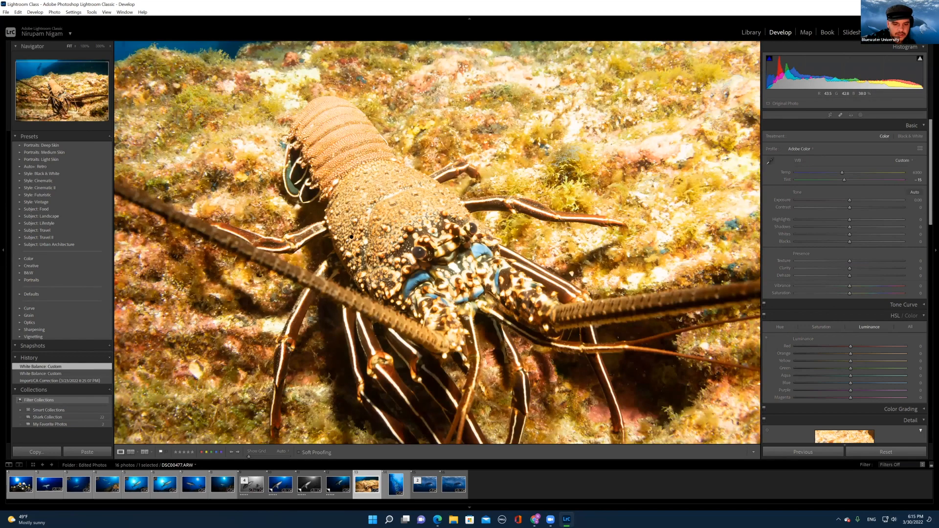
left_click(772, 165)
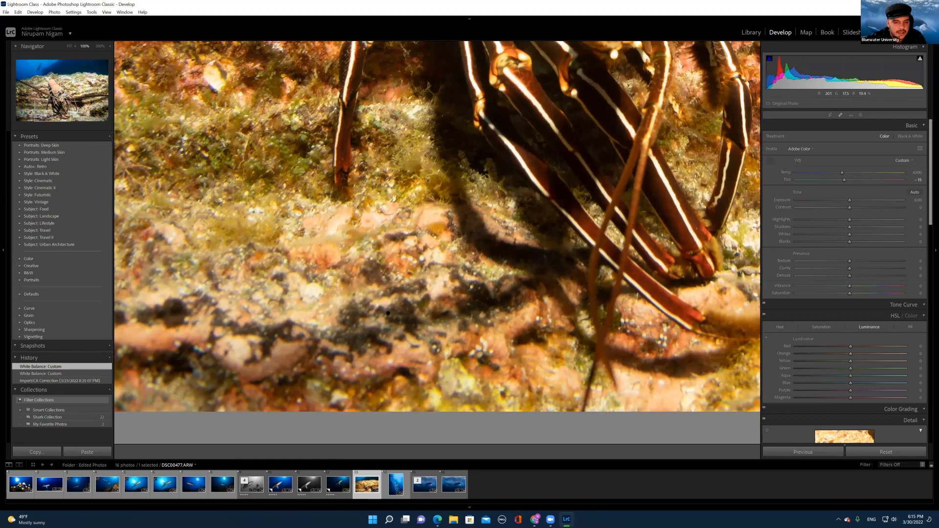
left_click(388, 313)
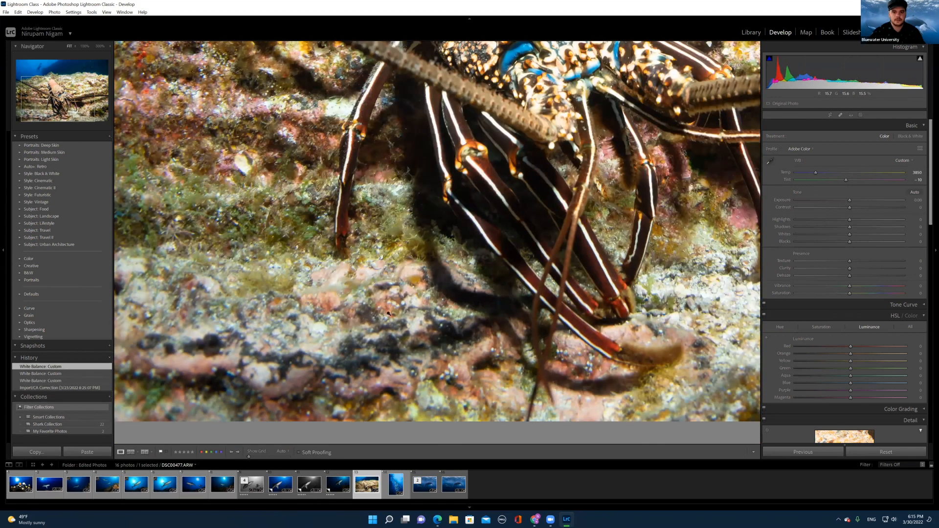
left_click(388, 313)
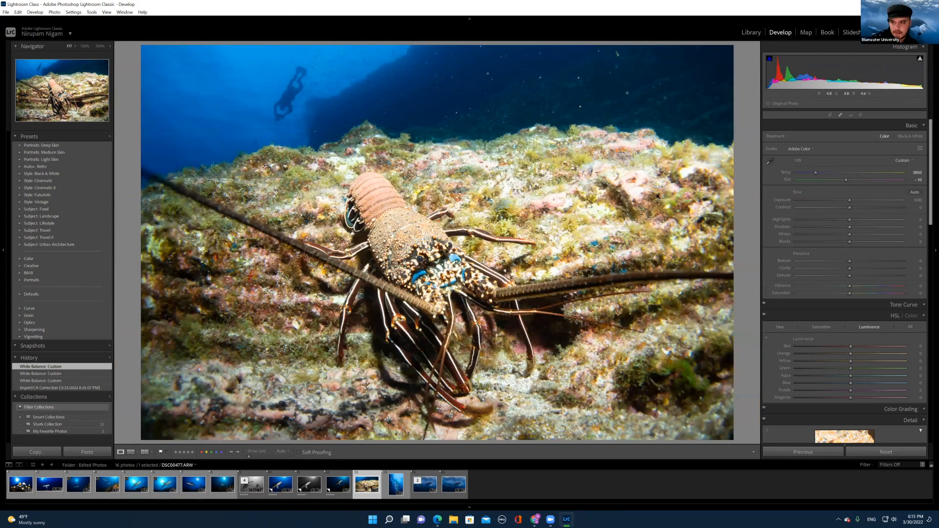
Step: Reduce the highlights to -64 and whites to -46, and fine-tune the white balance to temperature 3207 and tint -2
left_click(826, 219)
left_click_drag(818, 222, 824, 236)
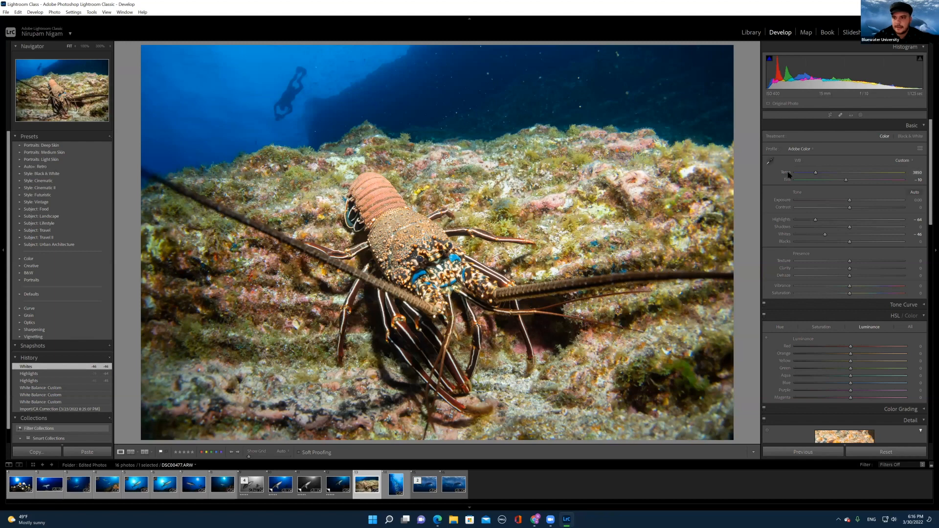
left_click_drag(816, 175, 813, 175)
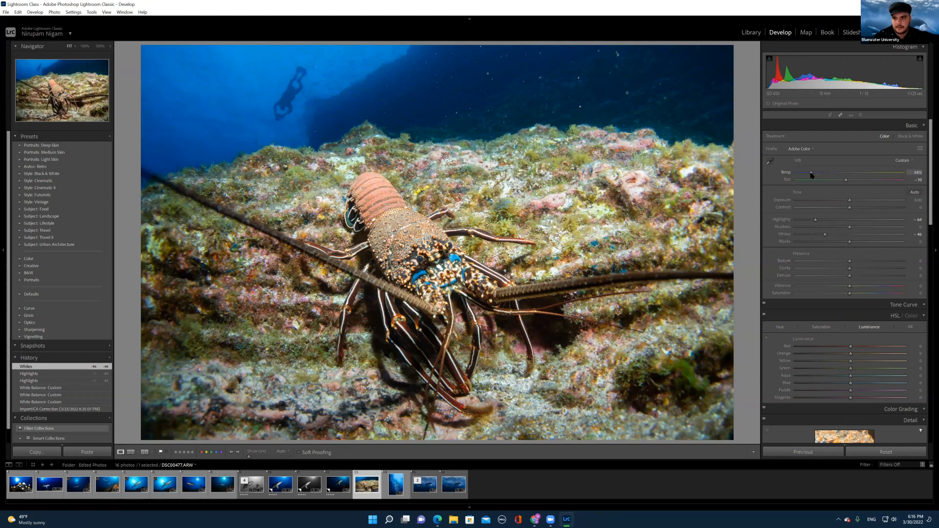
left_click_drag(811, 175, 847, 182)
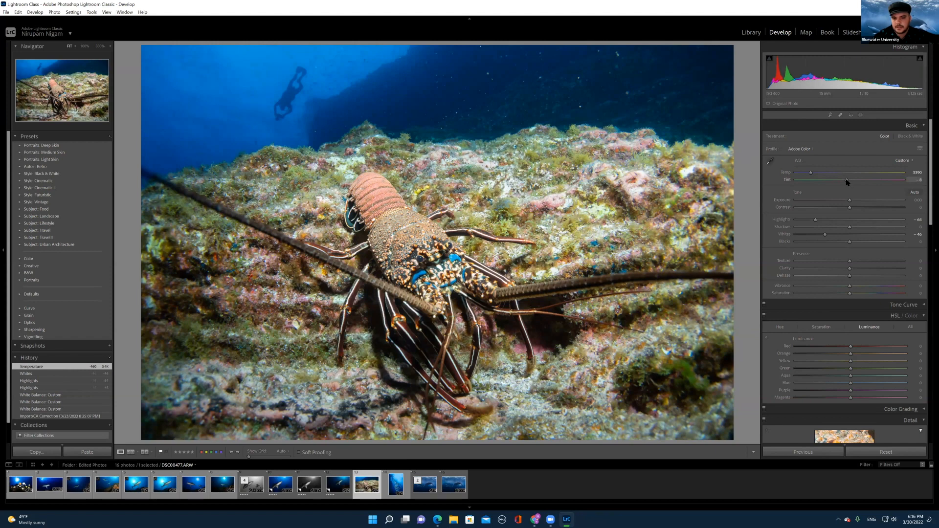
left_click_drag(847, 182, 848, 182)
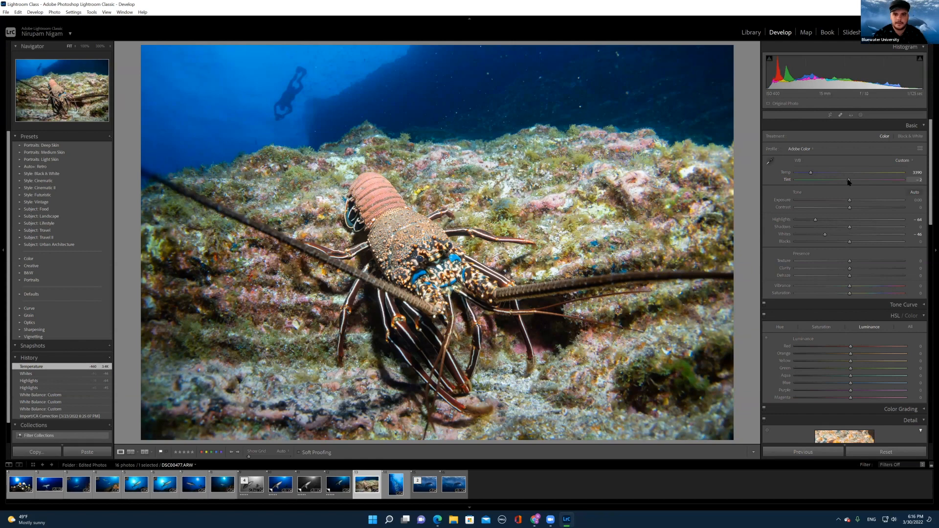
left_click_drag(849, 182, 809, 173)
Step: Lower the highlights to -100, whites to -76 and exposure to -0.24, and raise the vibrance to +42
left_click_drag(815, 219, 801, 237)
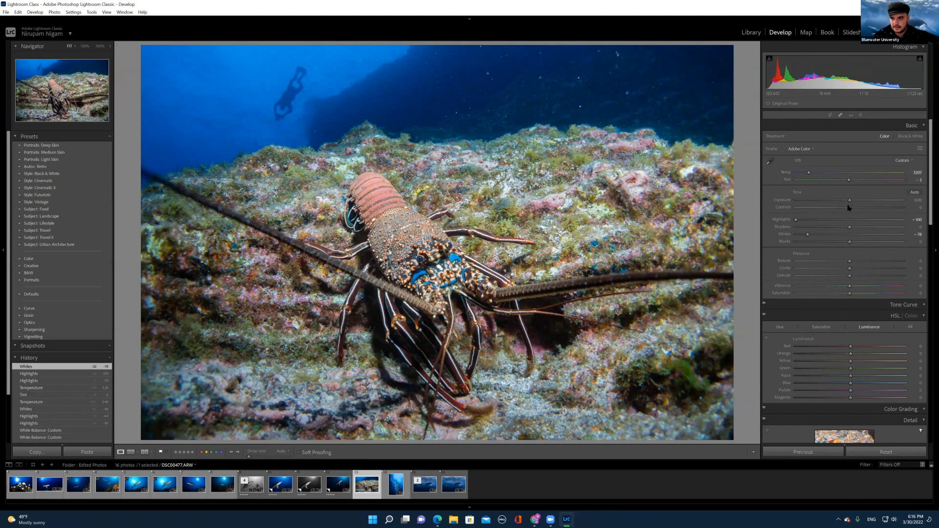
left_click_drag(849, 201, 846, 203)
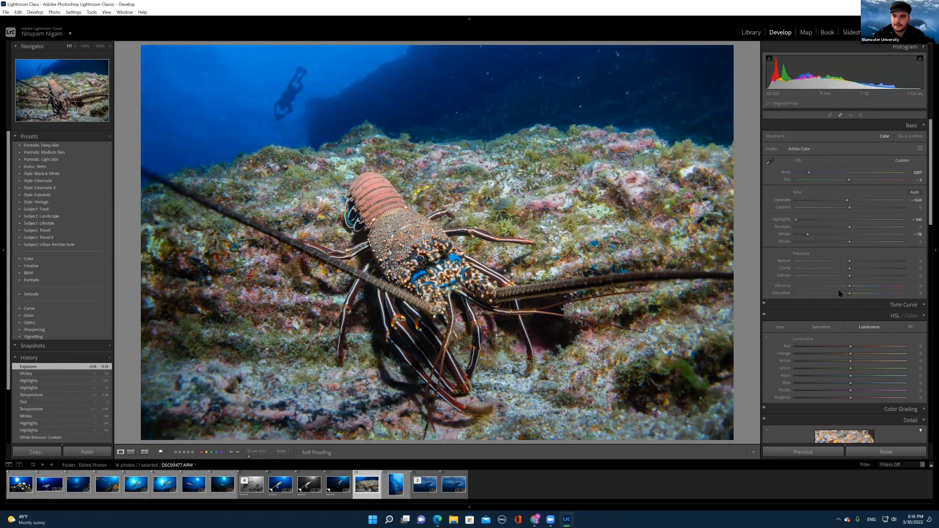
left_click_drag(857, 287, 867, 287)
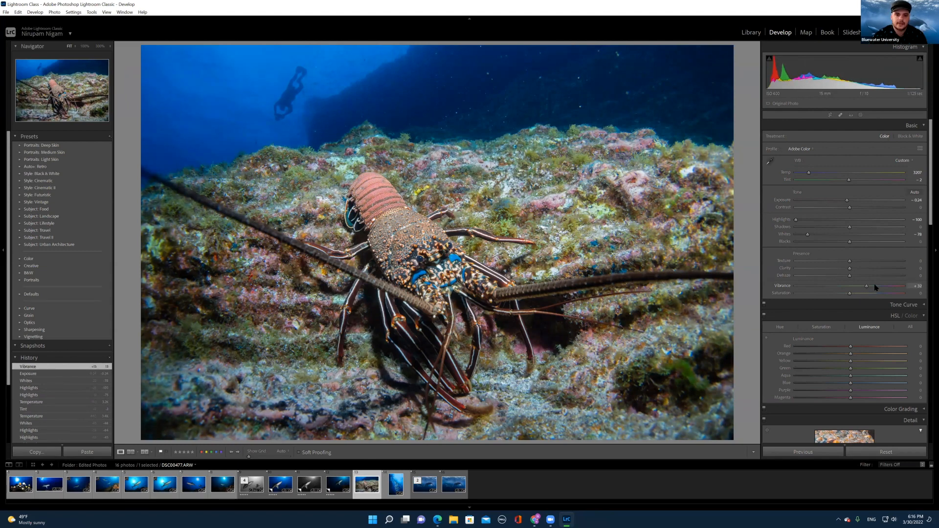
left_click(875, 288)
left_click_drag(876, 288, 873, 287)
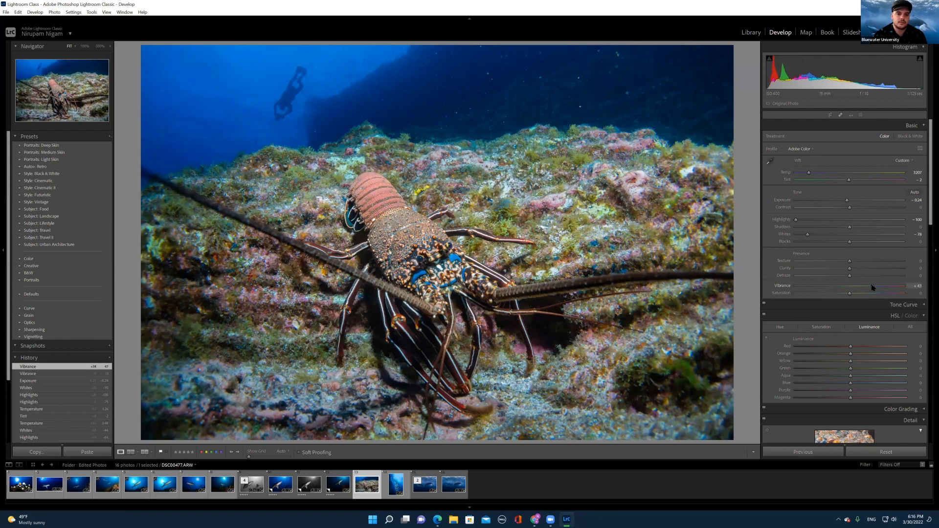
Step: Compare the lobster photo before and after the edits side by side, and return to the single-photo view
left_click(145, 453)
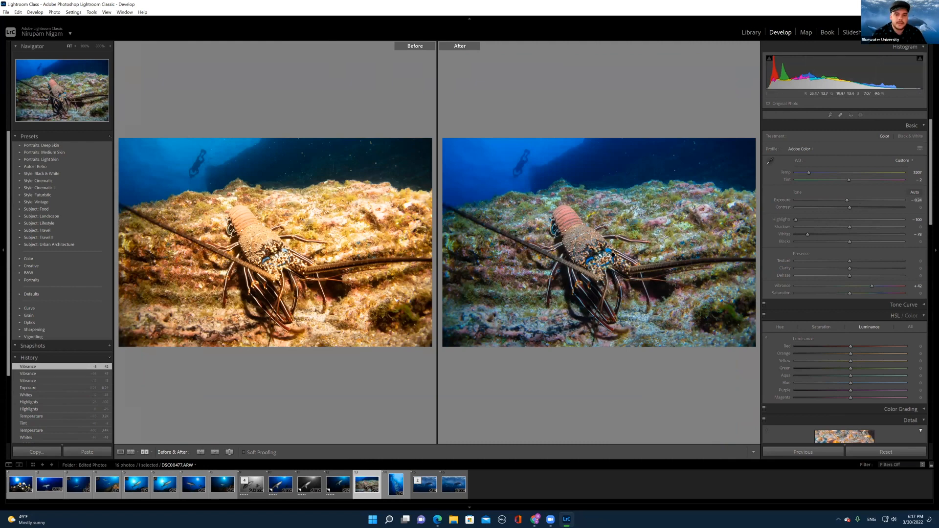
left_click(605, 243)
left_click(605, 243)
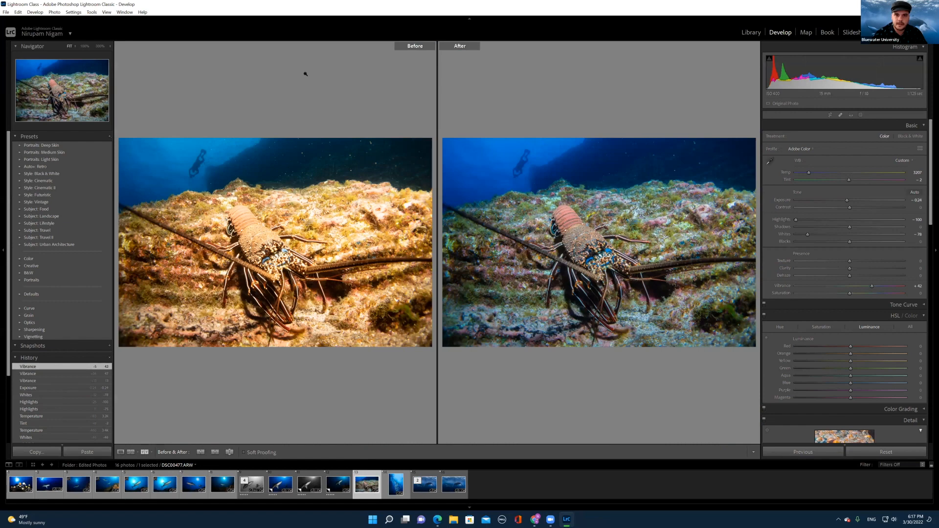
key("y")
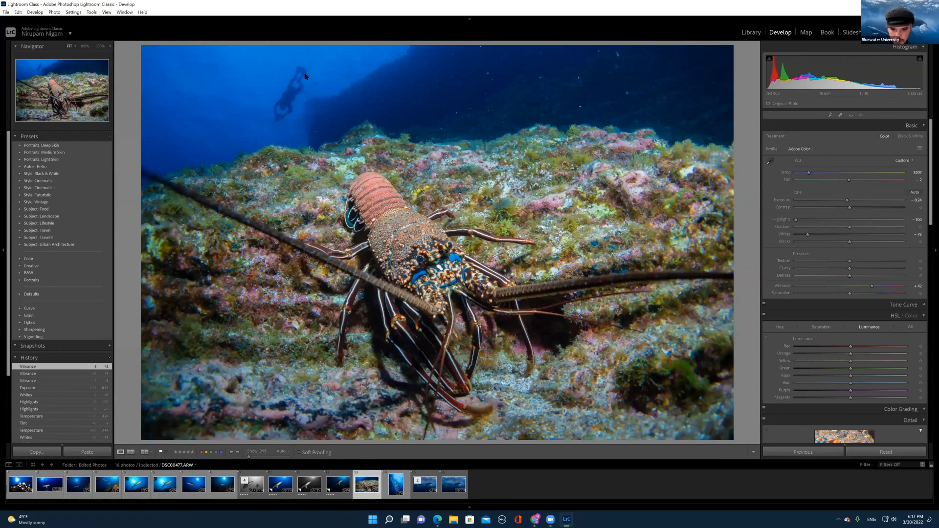
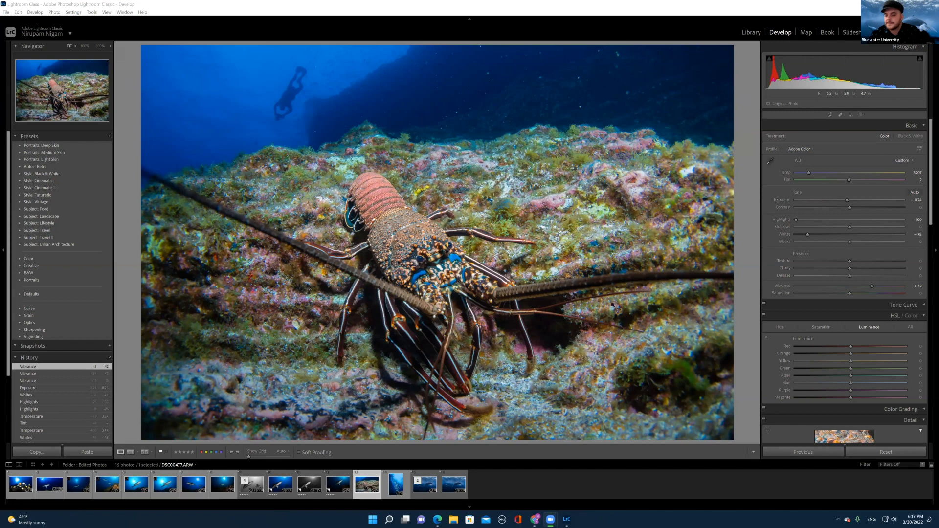
Step: Set the lobster photo's shadows to +16, blacks to +24, contrast to +31, clarity to +11 and dehaze to +4
left_click_drag(849, 227, 863, 242)
left_click(862, 208)
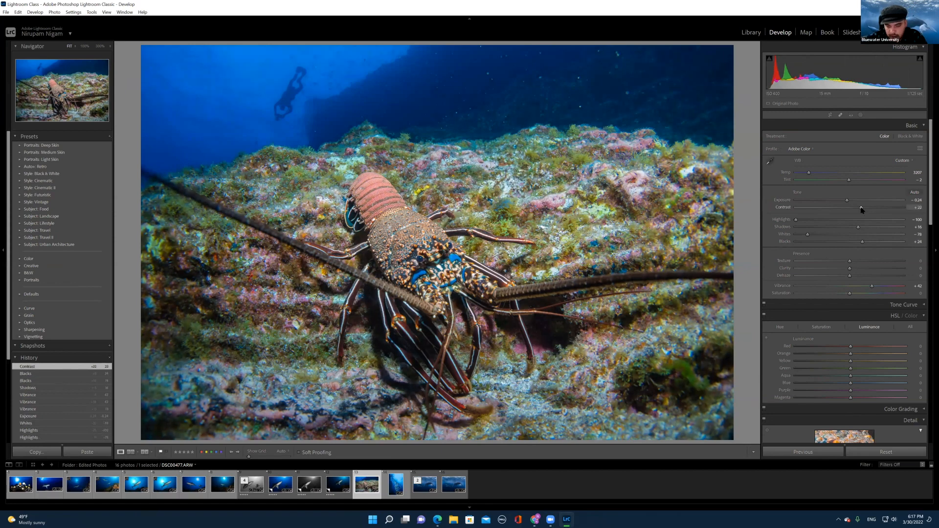
left_click(866, 208)
left_click(855, 268)
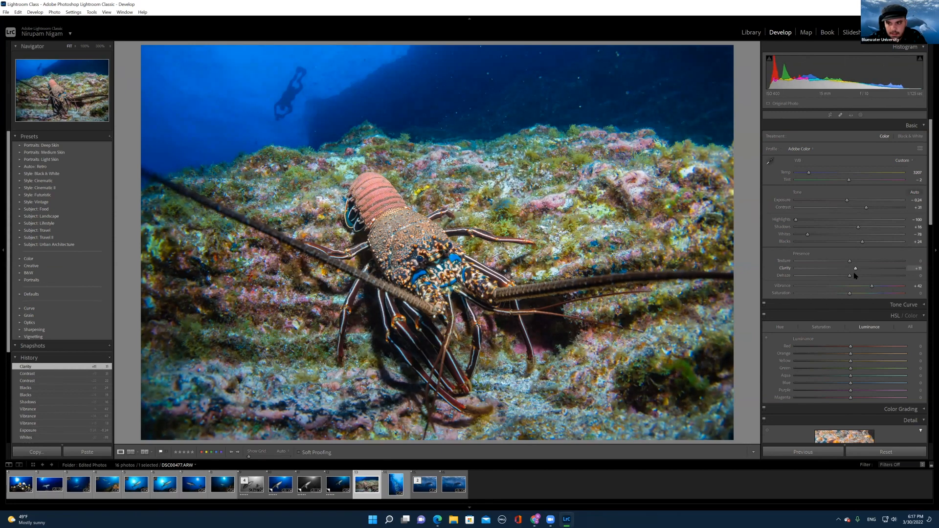
left_click_drag(851, 277, 852, 277)
left_click_drag(854, 277, 853, 278)
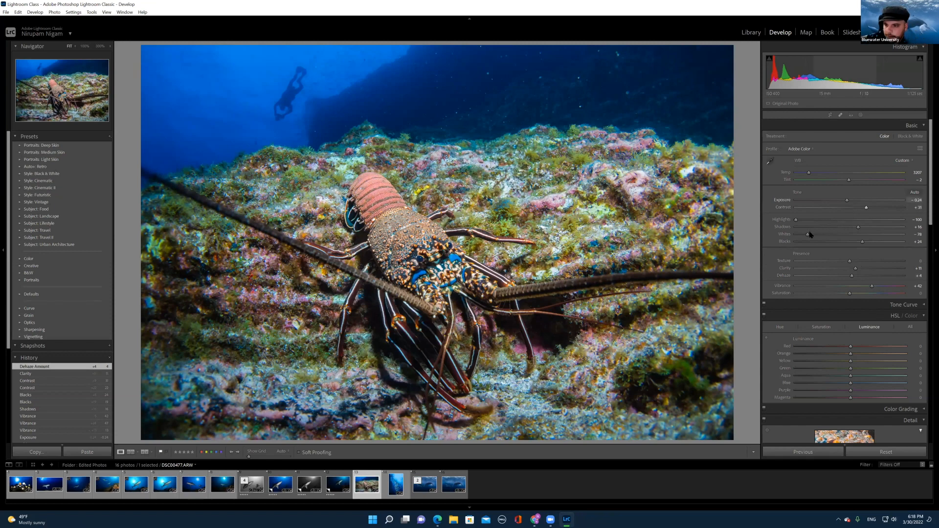
Step: Refine the tones with whites at -86, exposure at -0.38 and shadows at +34
left_click_drag(809, 236, 803, 235)
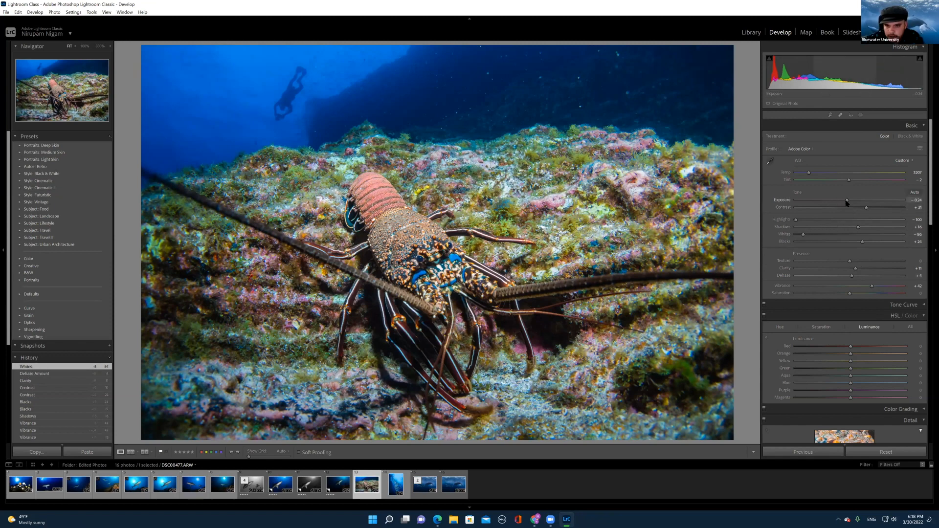
left_click_drag(847, 203, 868, 228)
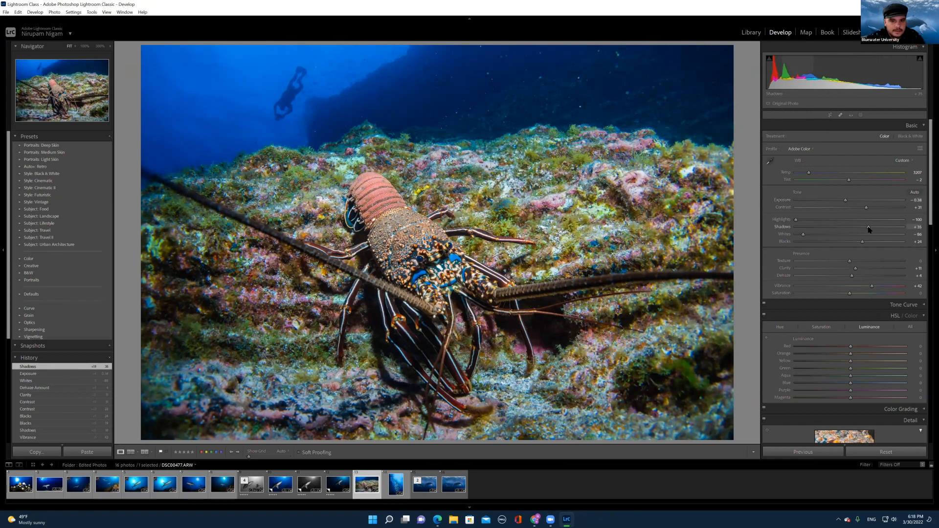
left_click_drag(868, 228, 867, 228)
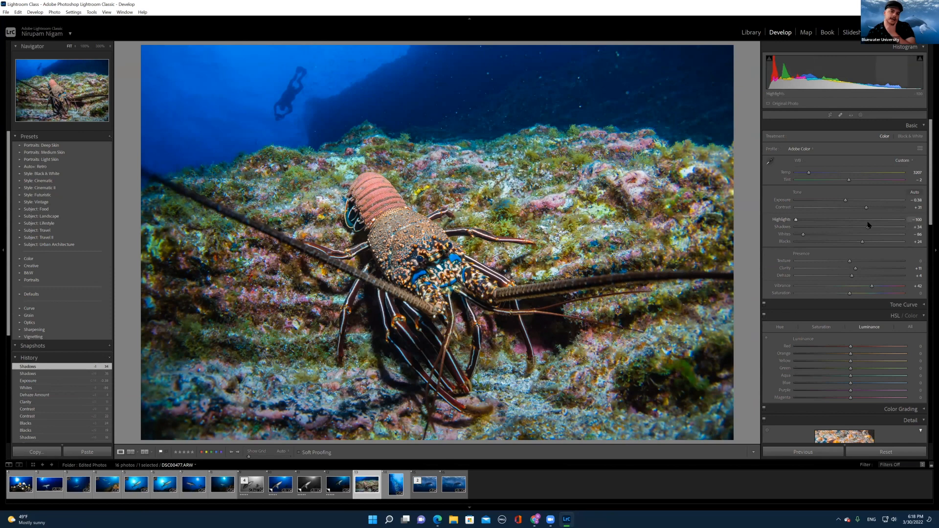
Step: Heal two backscatter specks in the dark water above the rock with Spot Removal, using the spot visualization
left_click(840, 116)
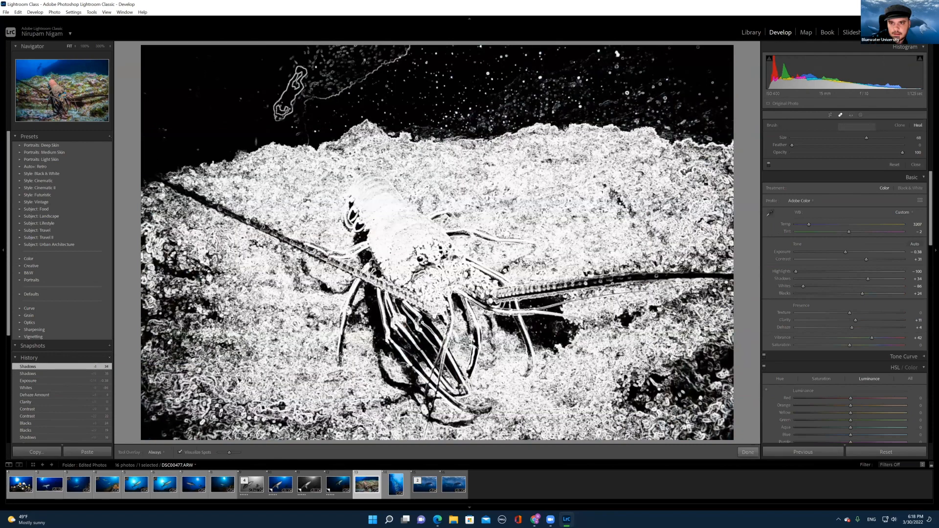
left_click(577, 106)
left_click(626, 92)
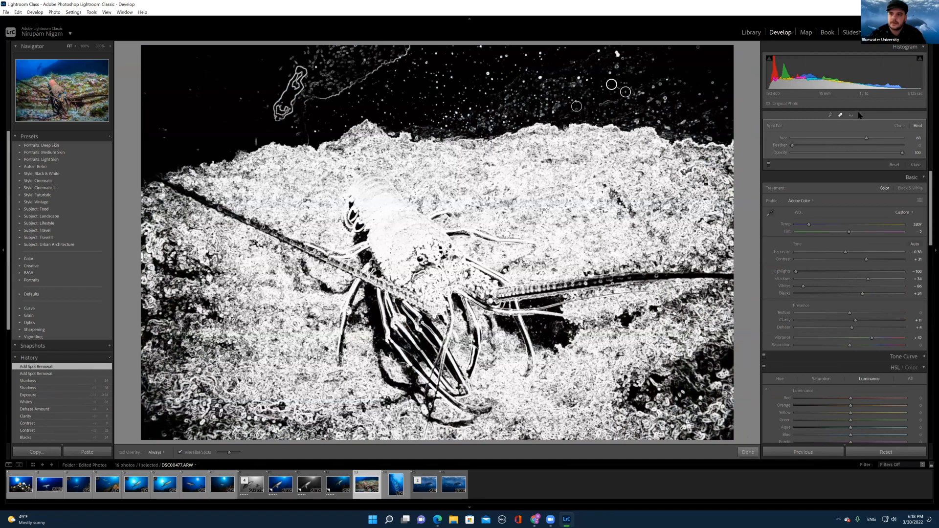
left_click(841, 115)
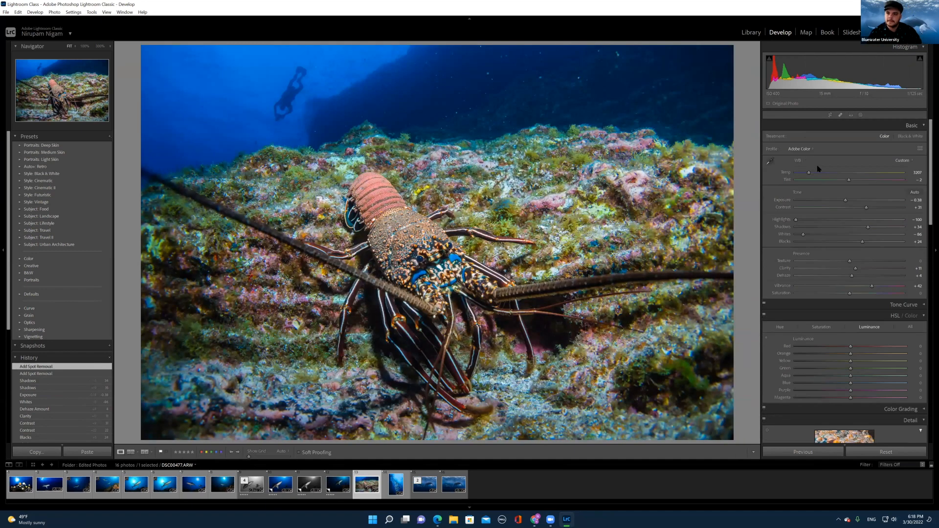
Step: Add a radial gradient mask over the dark water above the rock with noise reduction at 100 and clarity at -16
left_click(861, 116)
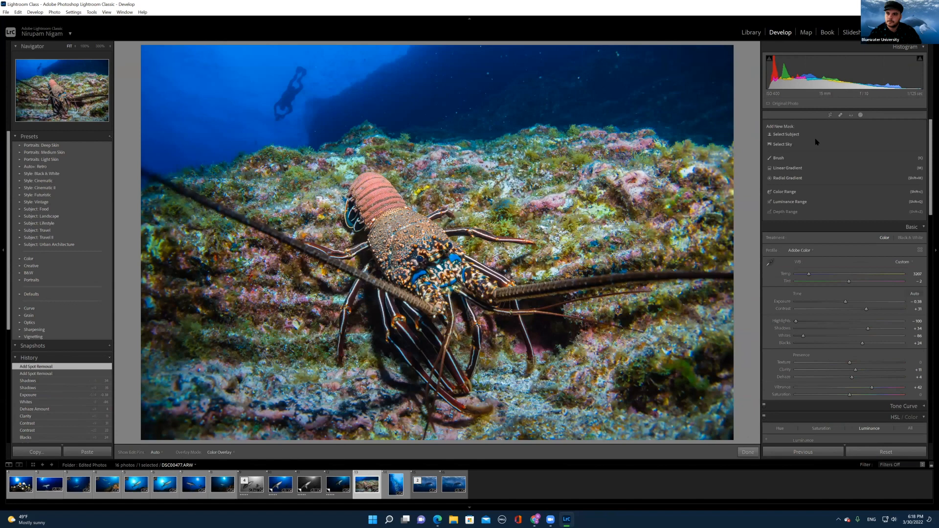
key("shift+m")
mouse_move(484, 71)
left_mouse_down()
mouse_move(656, 115)
mouse_move(513, 90)
mouse_move(562, 95)
left_mouse_up()
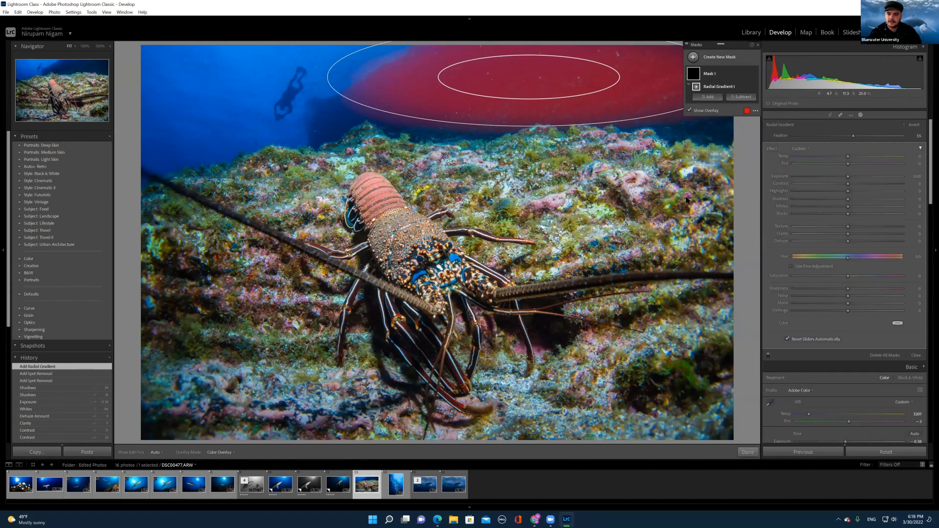
left_click_drag(849, 298, 903, 296)
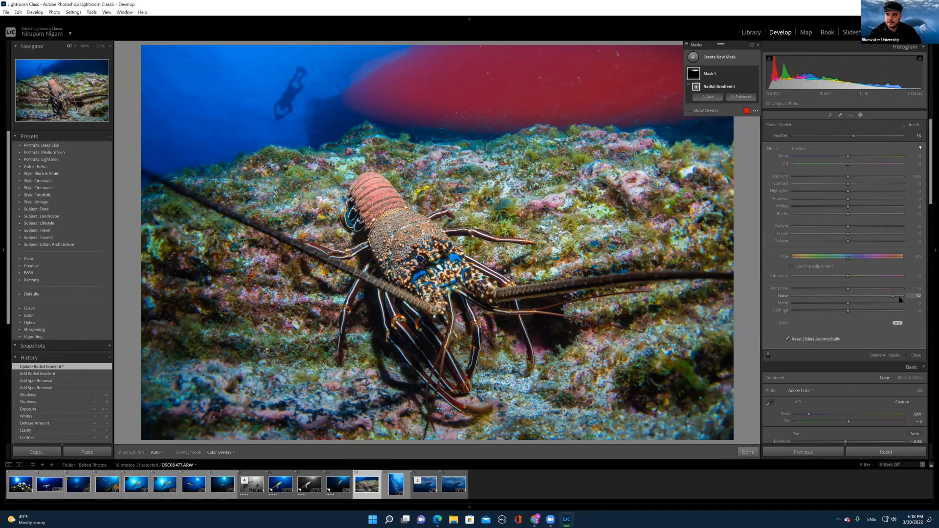
key("o")
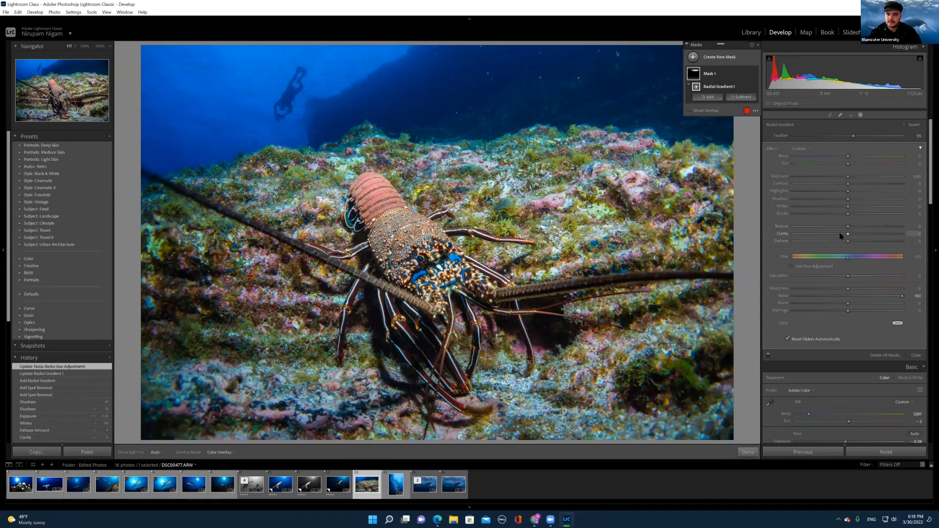
left_click_drag(840, 235, 840, 234)
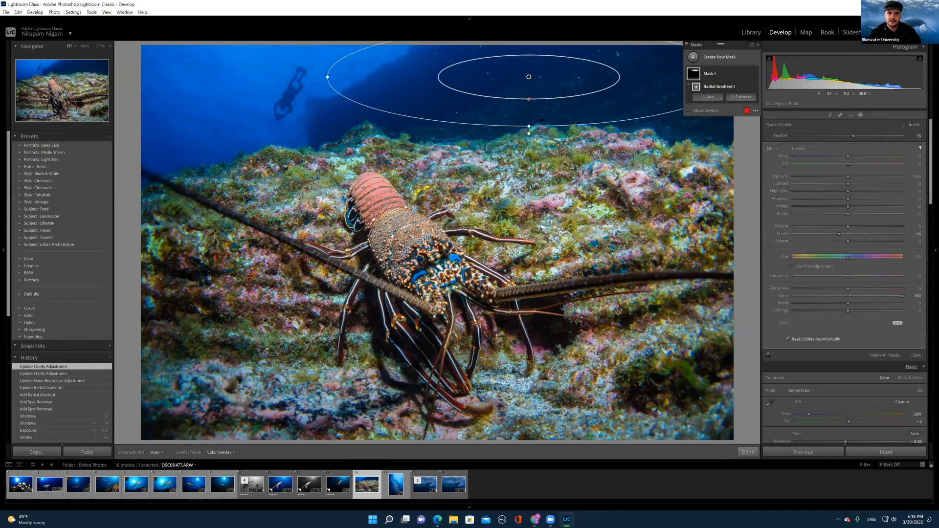
Step: Toggle the water mask off and on repeatedly to compare its effect, leaving it enabled
left_click(755, 74)
left_click(755, 74)
left_click(754, 75)
left_click(755, 74)
left_click(755, 75)
left_click(755, 75)
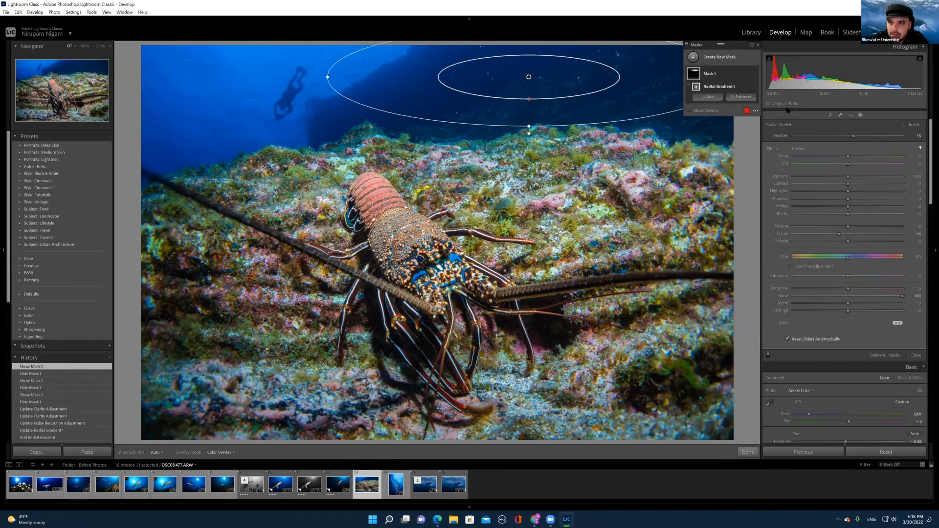
Step: Heal the remaining backscatter specks across the dark water above the rock with Spot Removal
left_click(840, 115)
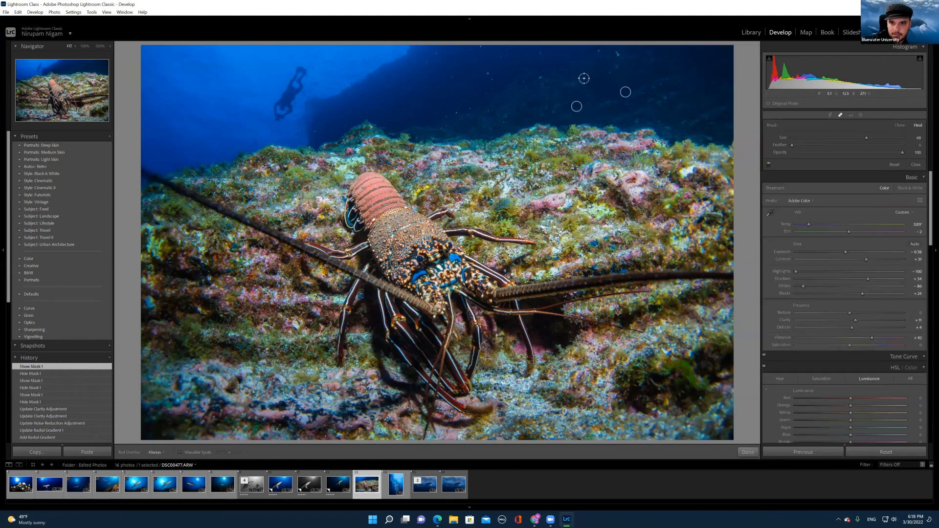
left_click(610, 73)
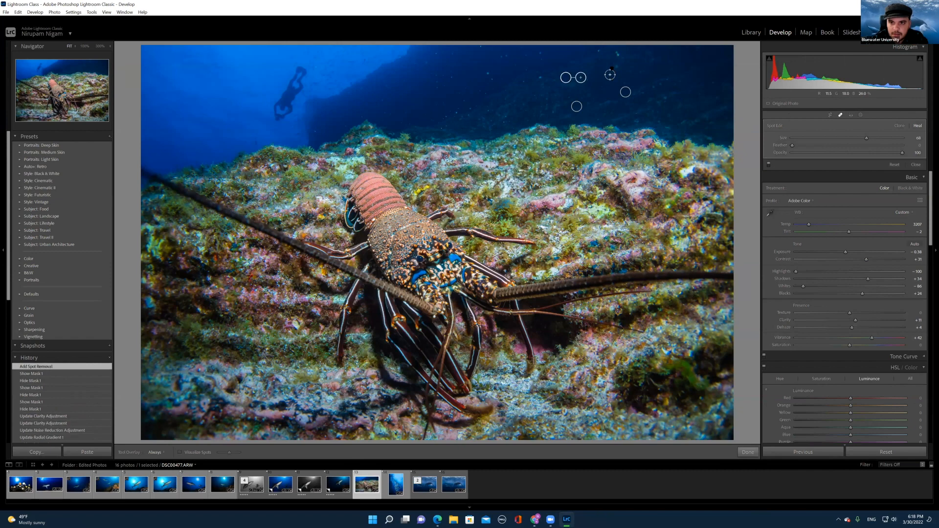
left_click(617, 69)
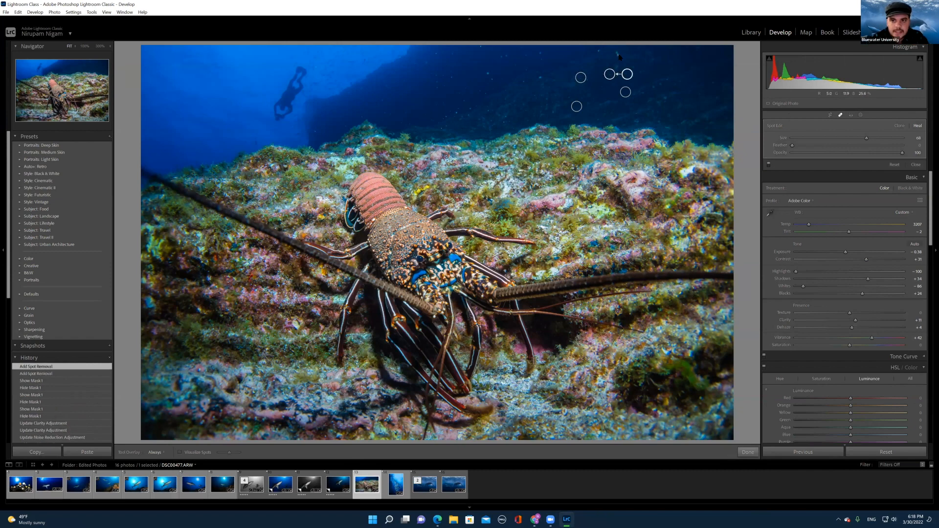
left_click(616, 68)
left_click(601, 66)
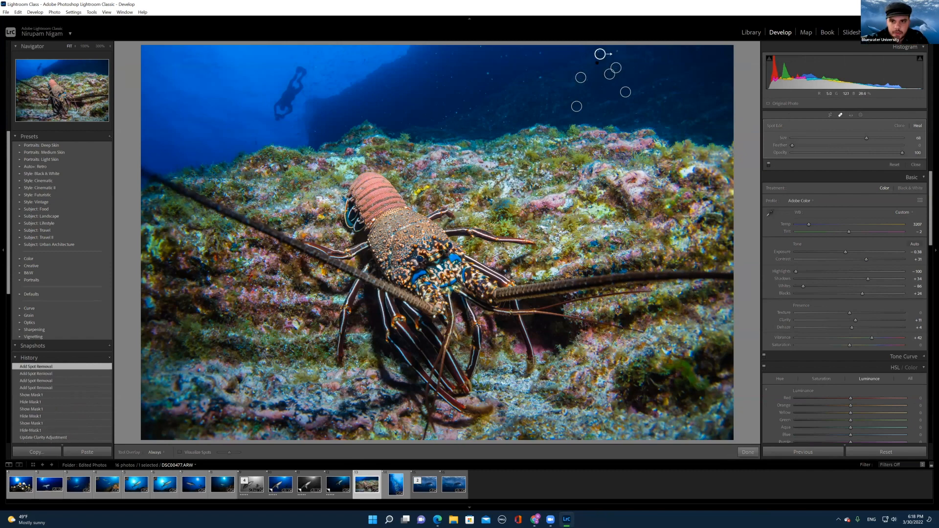
left_click_drag(600, 66, 599, 54)
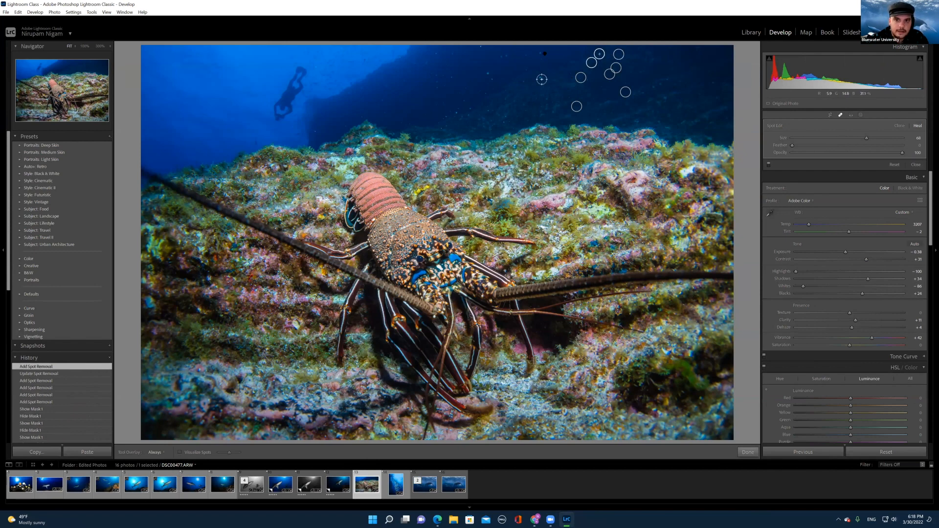
left_click(540, 52)
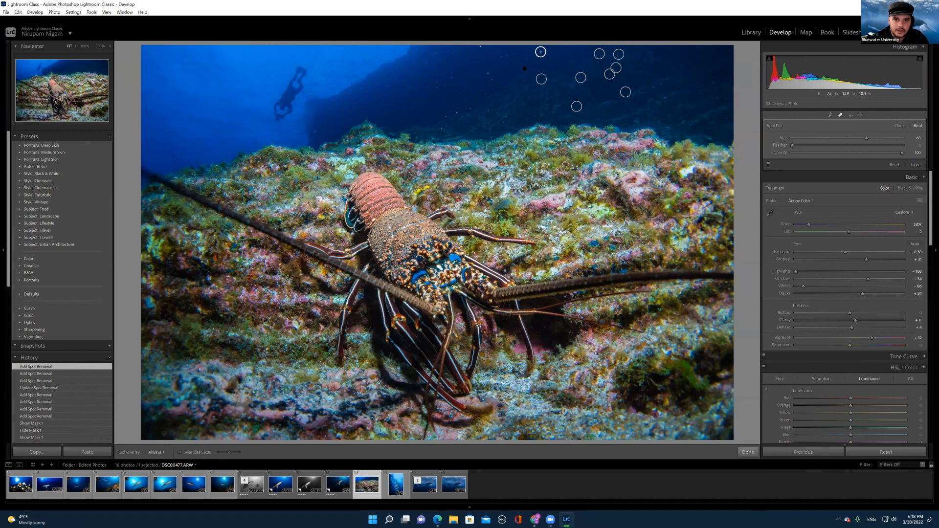
left_click(529, 55)
left_click(515, 59)
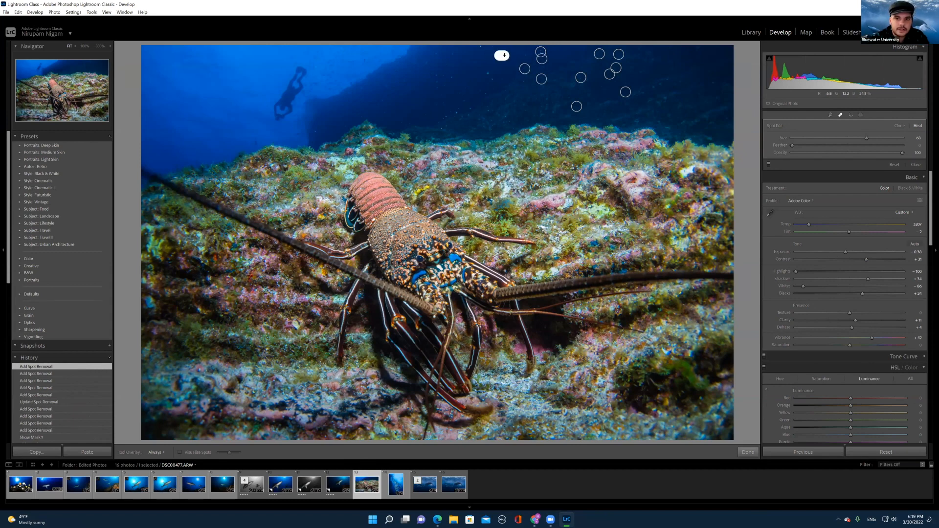
left_click(502, 55)
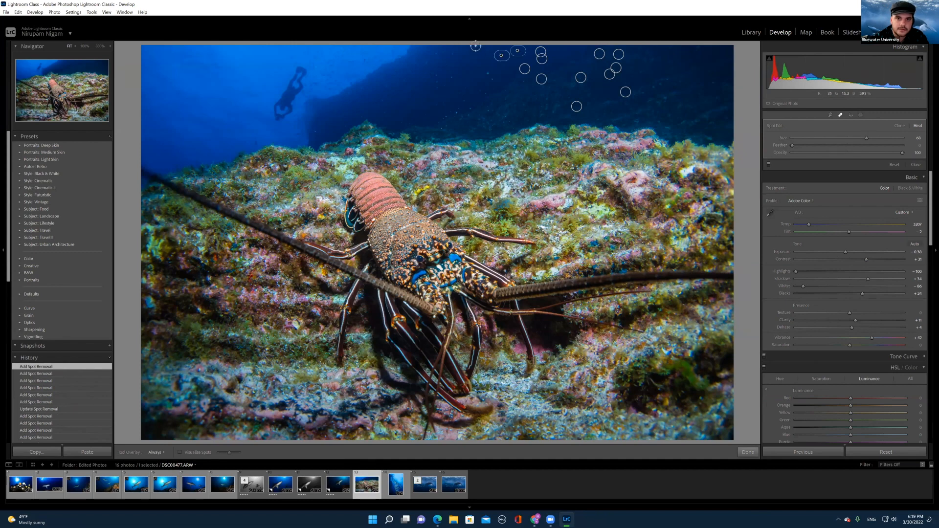
left_click(488, 72)
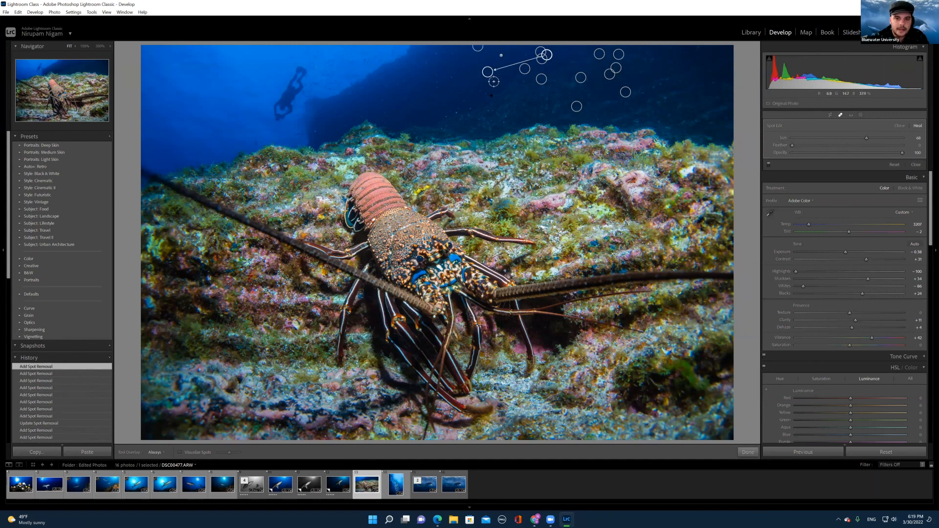
left_click(493, 81)
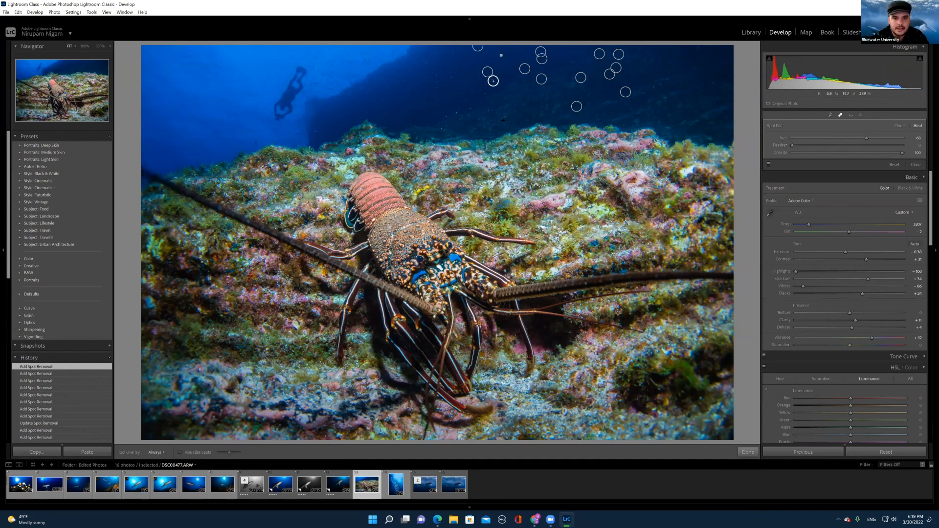
left_click(452, 79)
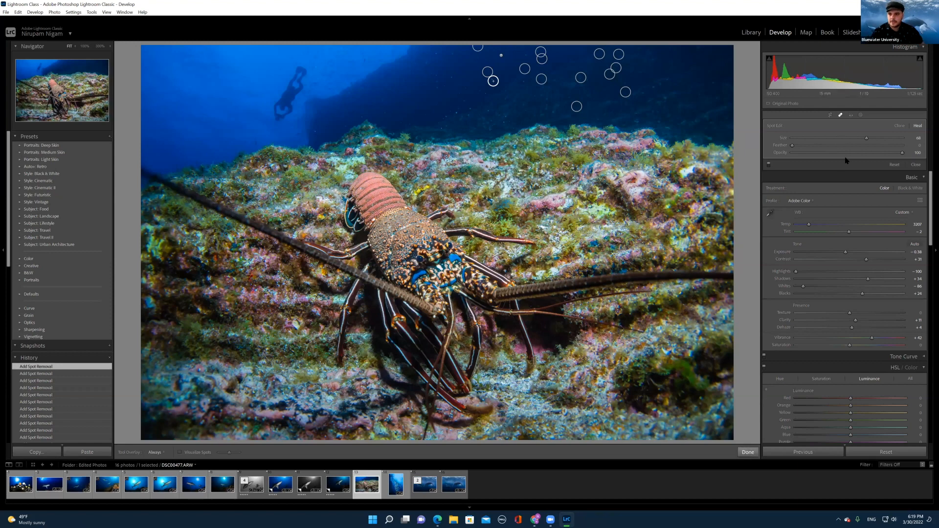
Step: Add a second radial gradient mask over the lobster and surrounding rock with highlights at -23 and whites at -44
left_click(860, 114)
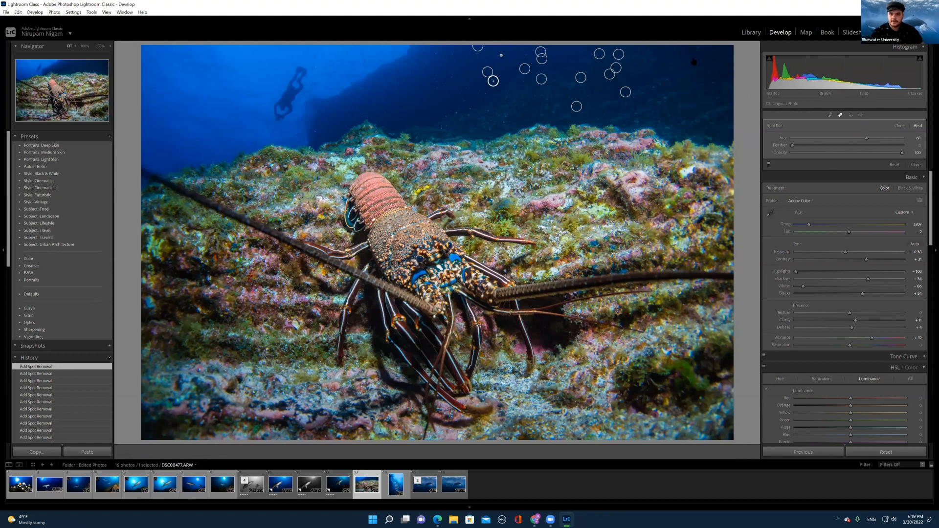
left_click(694, 58)
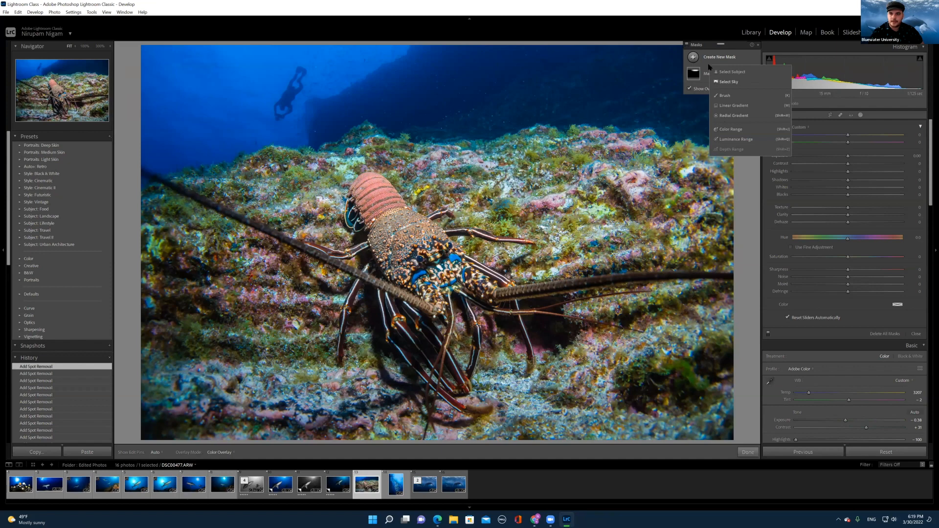
left_click(732, 116)
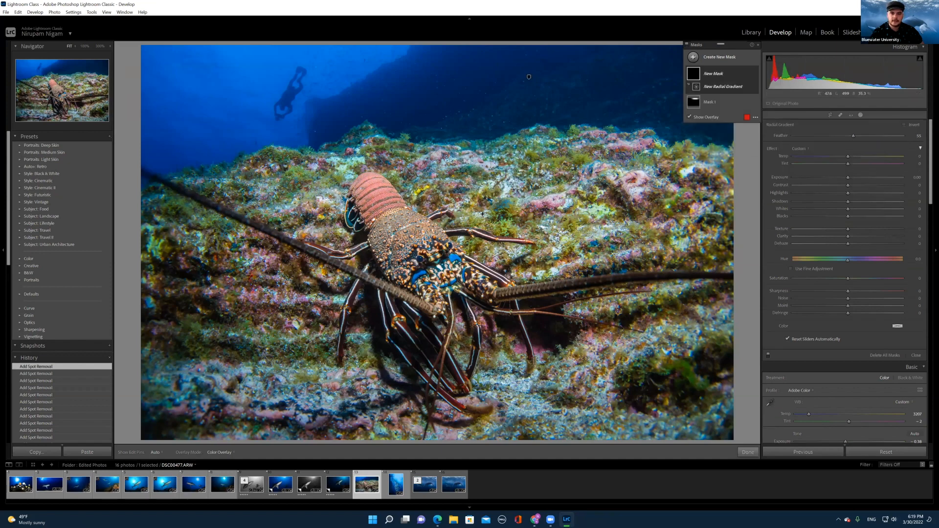
left_click_drag(482, 215, 568, 312)
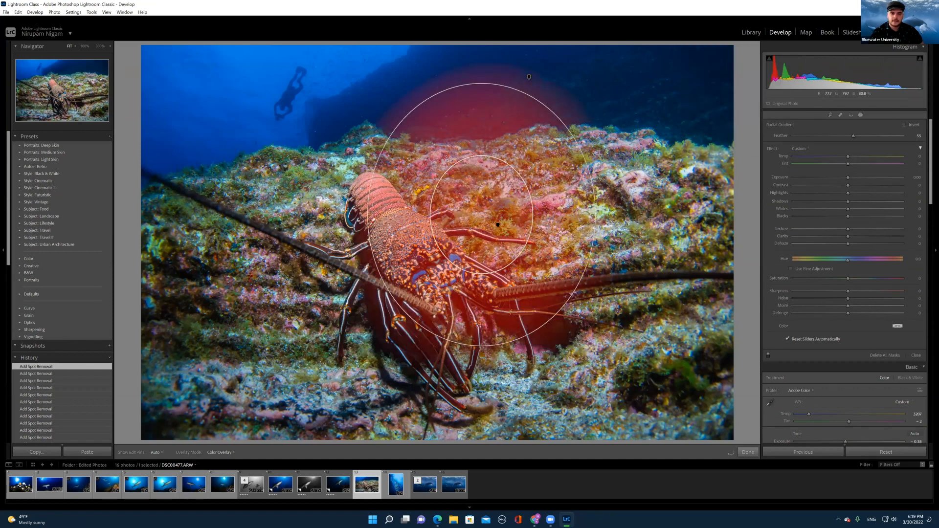
left_click_drag(518, 259, 537, 314)
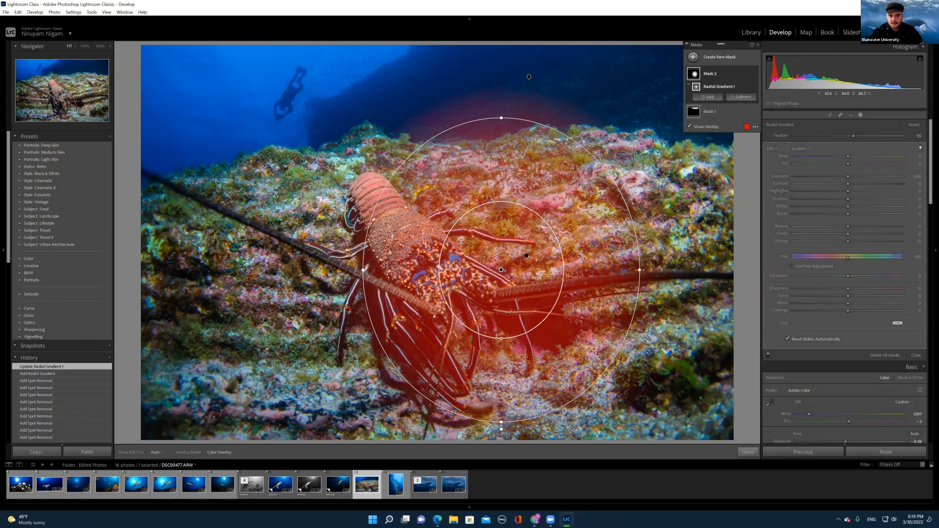
mouse_move(848, 190)
left_mouse_down()
mouse_move(824, 191)
mouse_move(824, 205)
mouse_move(828, 190)
mouse_move(836, 194)
left_mouse_up()
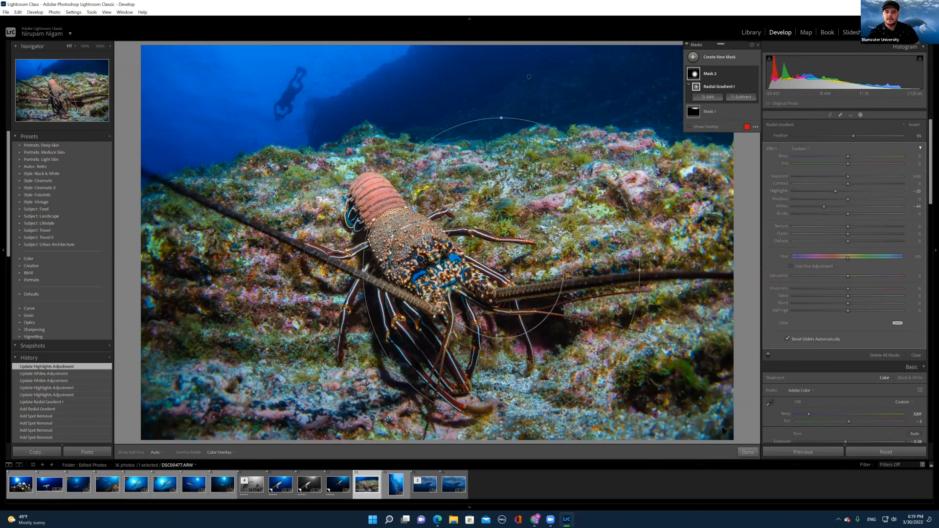
key("m")
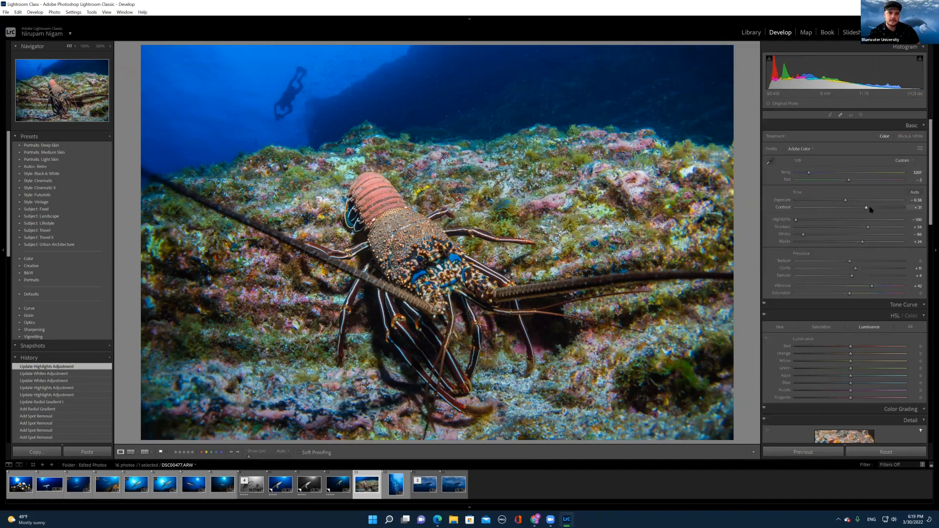
Step: Set the overall contrast to +36 and adjust the blues to saturation +18 and hue +8
key("Up")
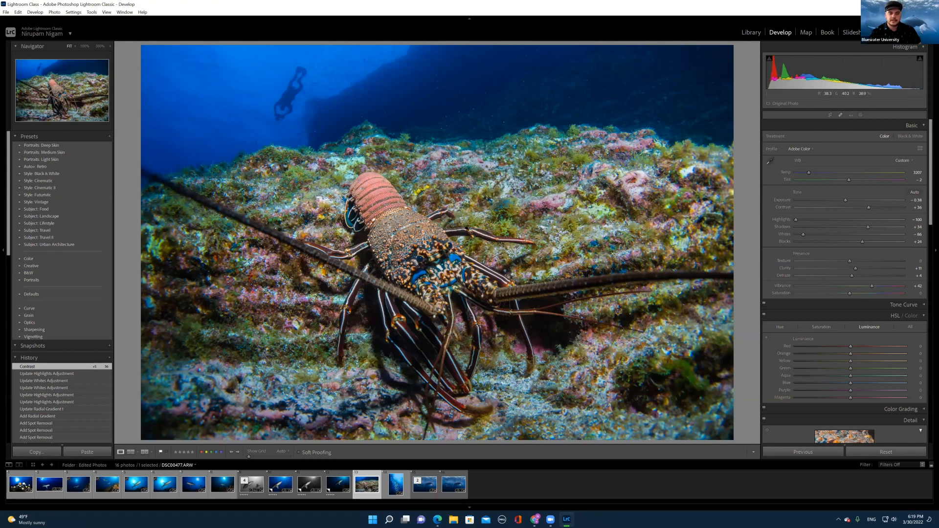
scroll(773, 261, "down", 3)
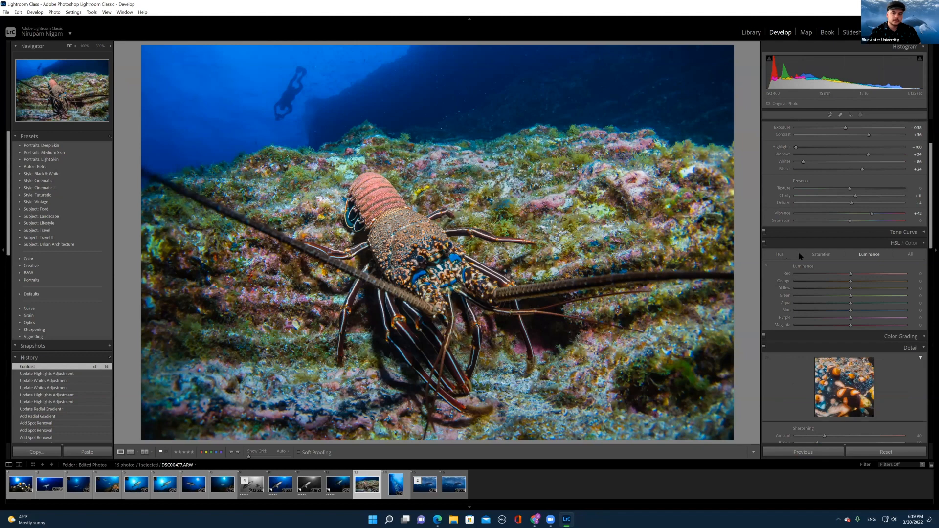
left_click(819, 257)
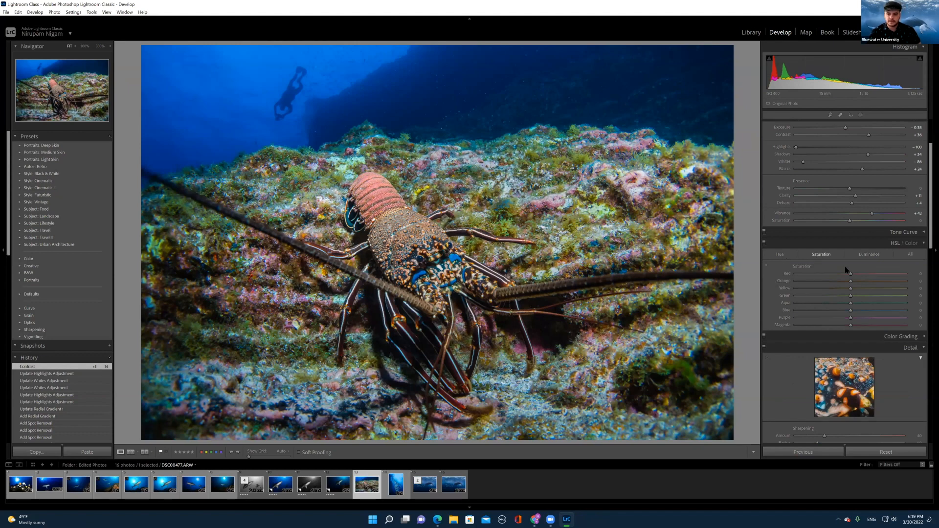
left_click_drag(857, 312, 860, 311)
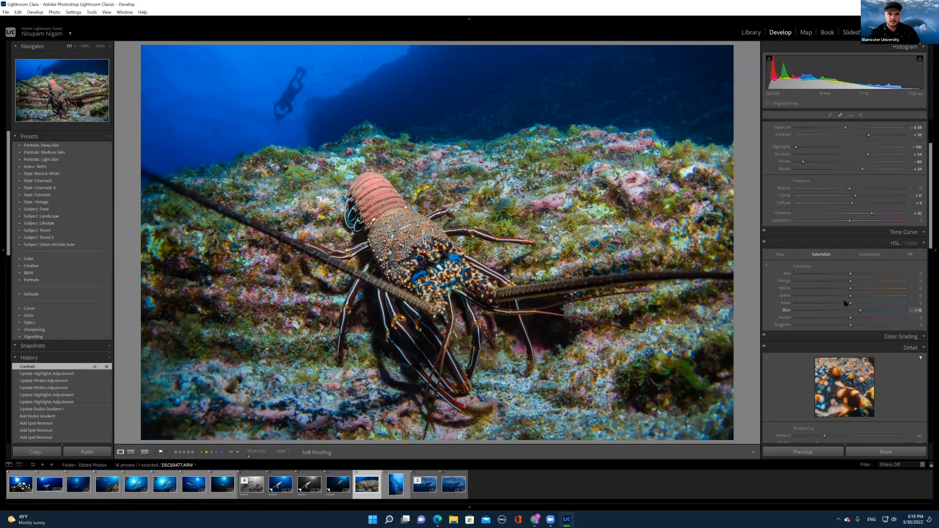
left_click(782, 256)
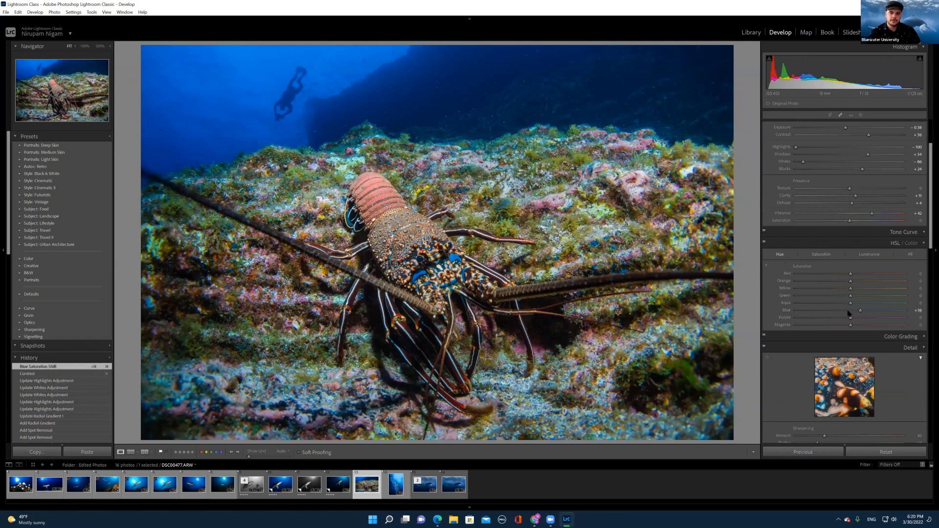
left_click_drag(850, 311, 854, 311)
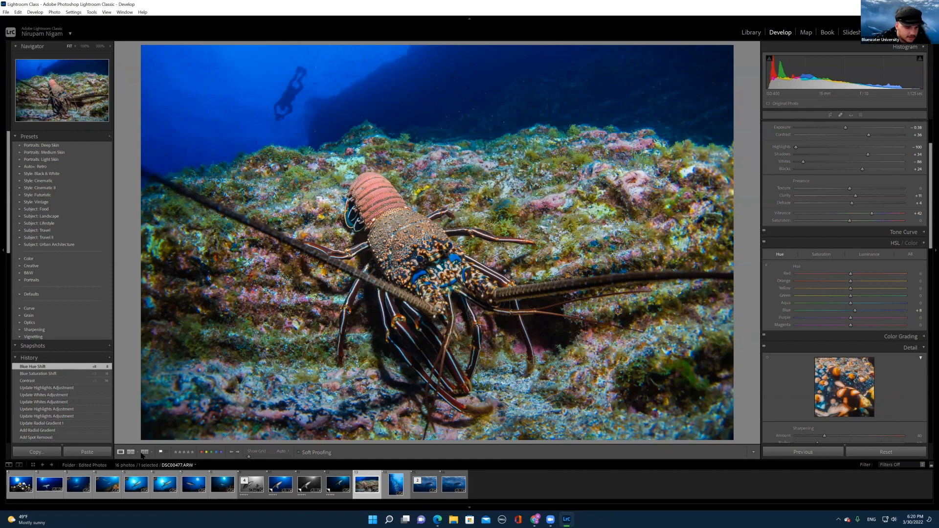
Step: Compare the lobster photo before and after the edits in the different comparison layouts, and inspect the edited version enlarged in single-photo view
left_click(144, 453)
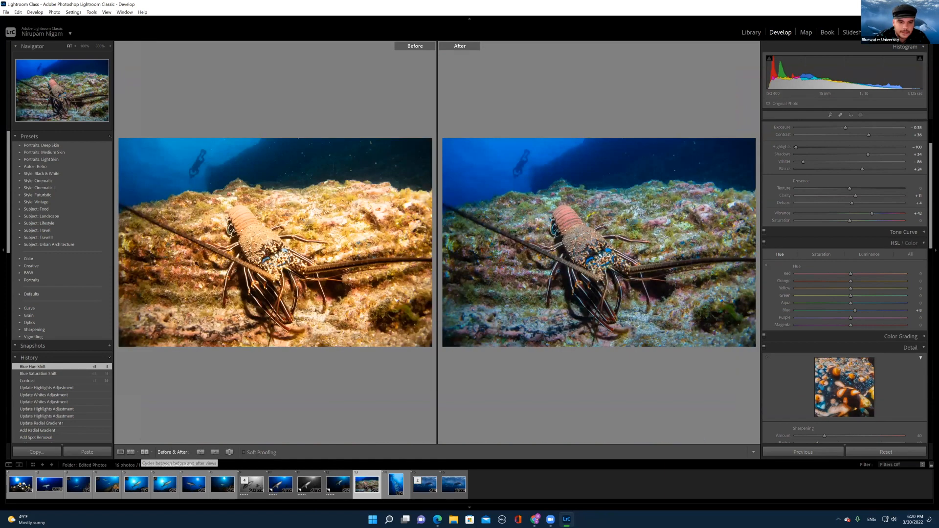
left_click(143, 453)
left_click(144, 453)
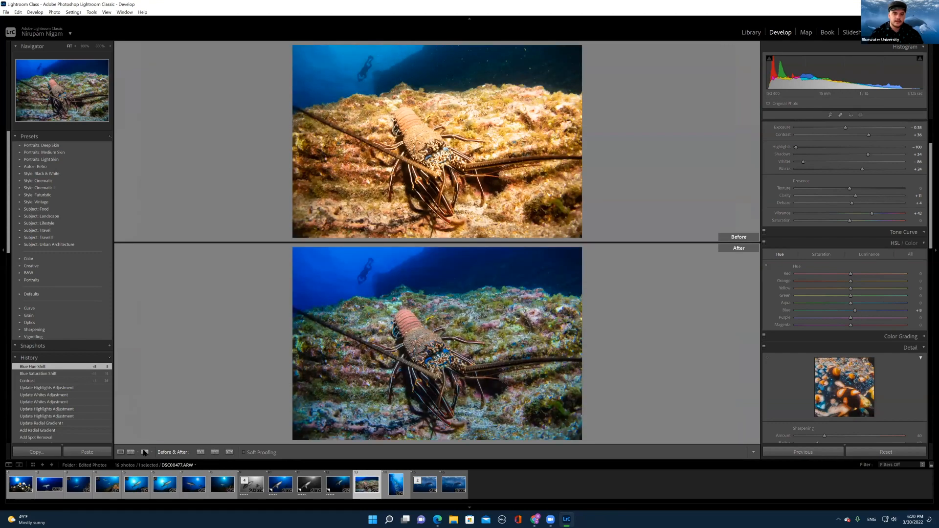
left_click(145, 453)
left_click(144, 453)
left_click(145, 453)
left_click(145, 453)
left_click(144, 453)
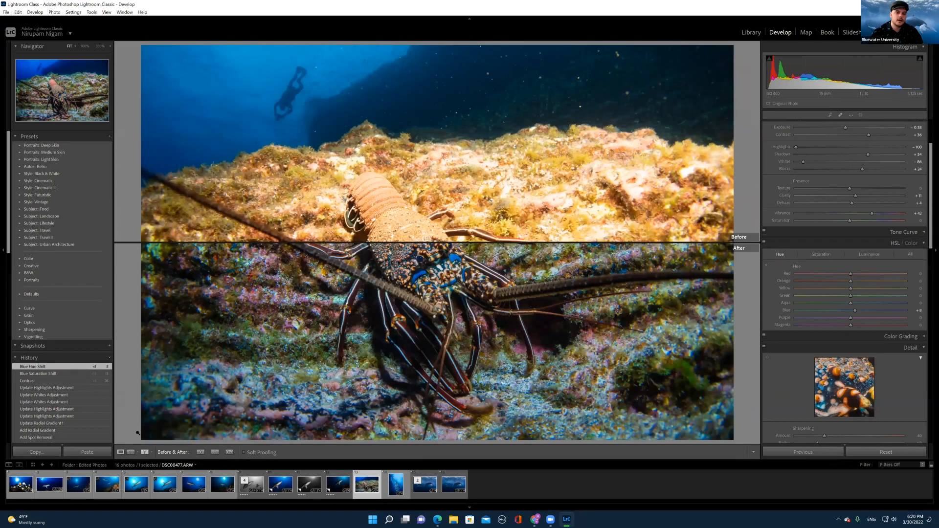
left_click(121, 453)
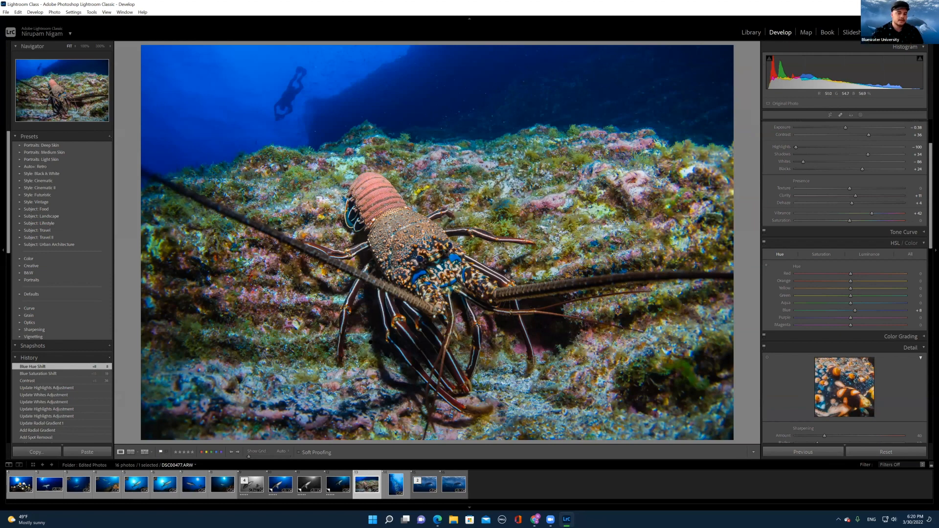
key("z")
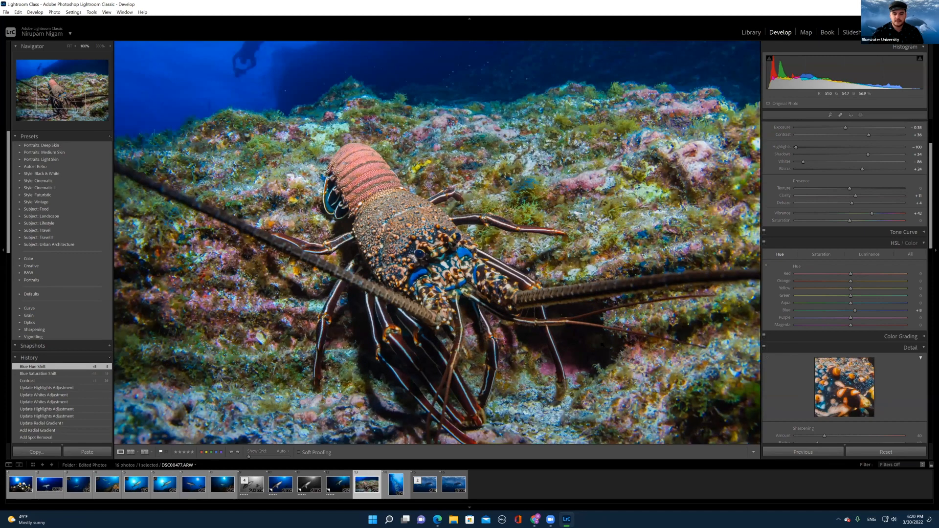
Step: Fit the whole lobster photo in view, and check the live stream's comments on Facebook in the browser
key("z")
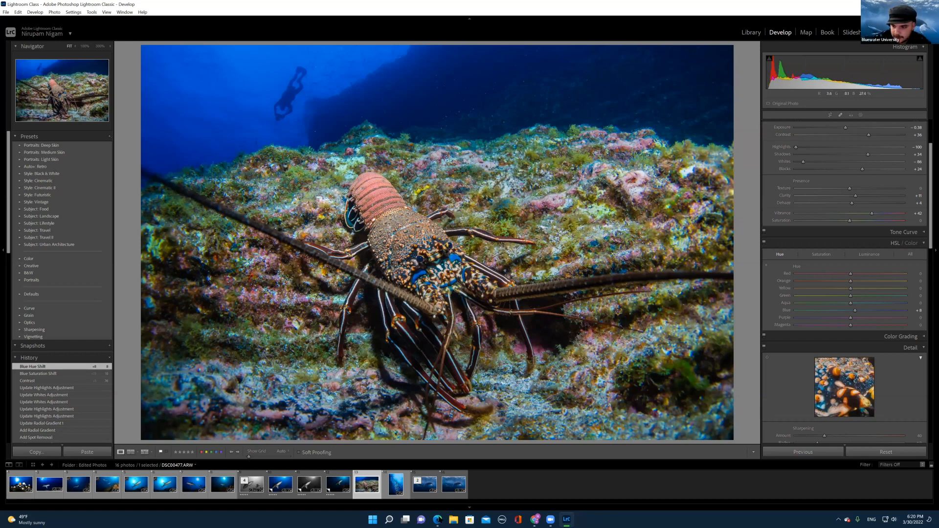
key("alt+Tab")
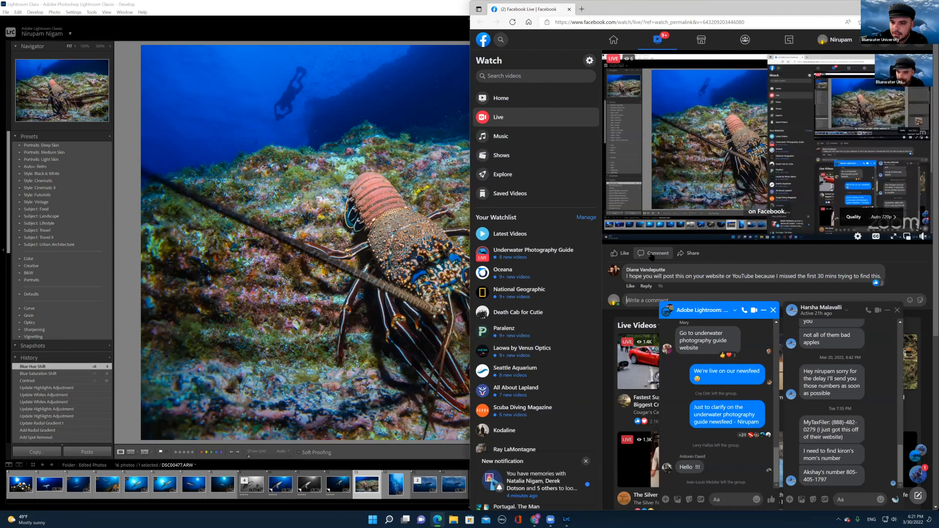
left_click(645, 300)
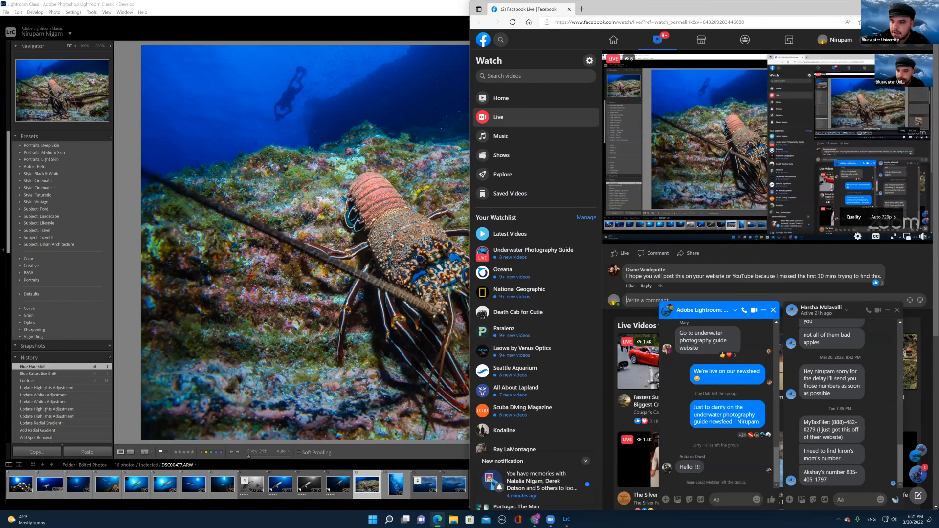
key("alt+Tab")
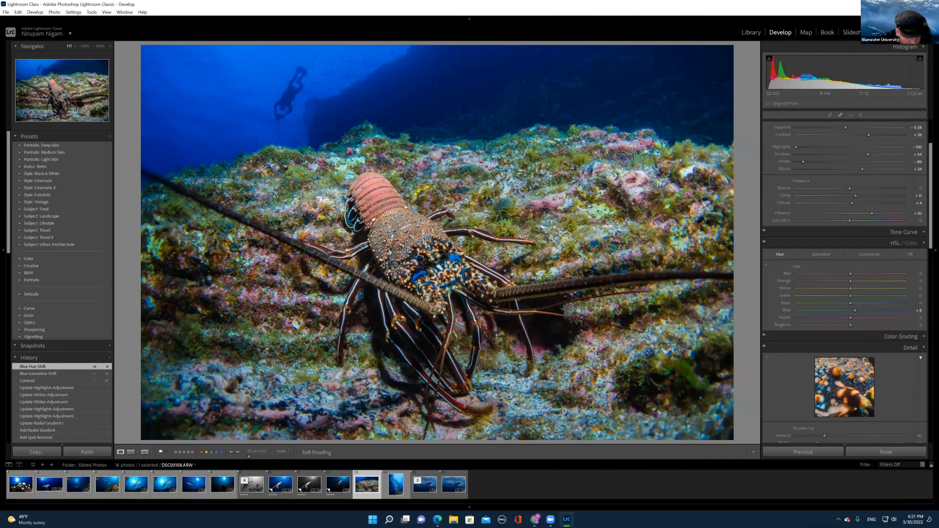
Step: Compare the whale photos DSC00650-Edit.tif and DSC00650.ARW by viewing them alternately, and enlarge the large whale's tail in the ARW version
left_click(281, 485)
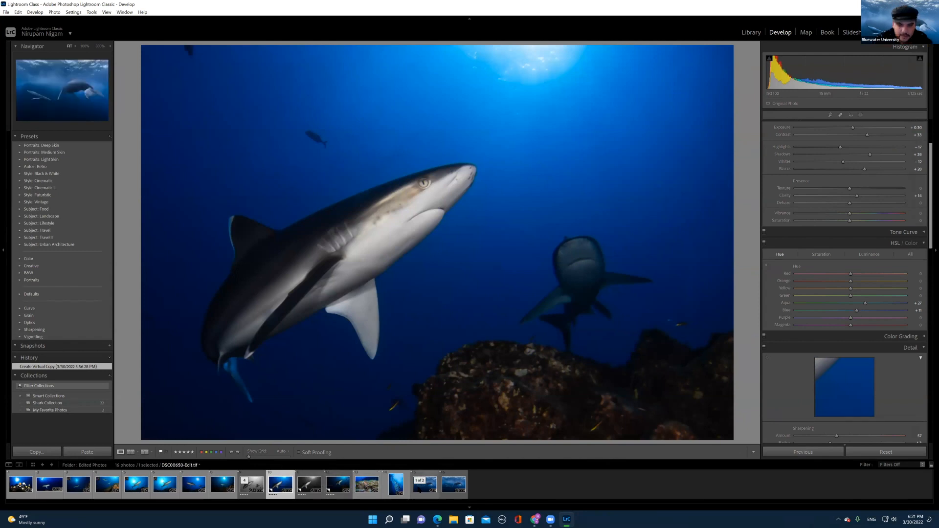
left_click(422, 488)
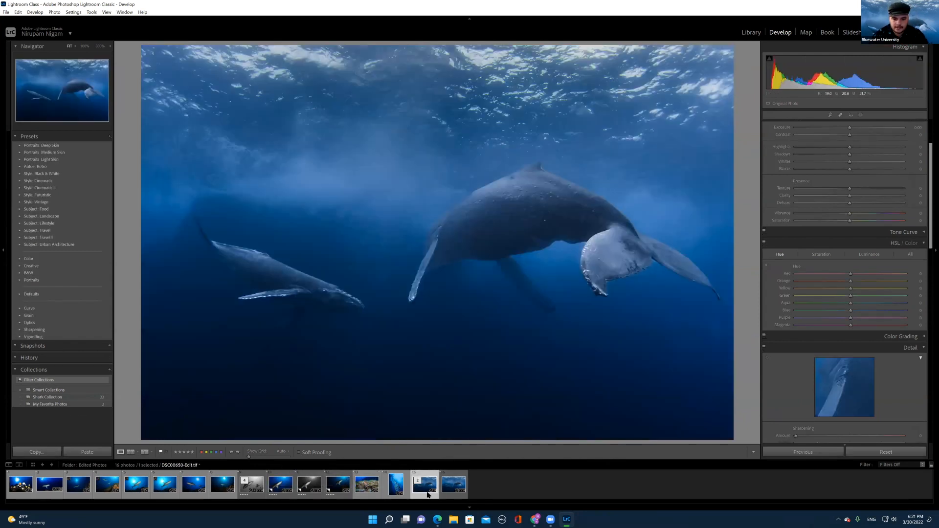
left_click(453, 487)
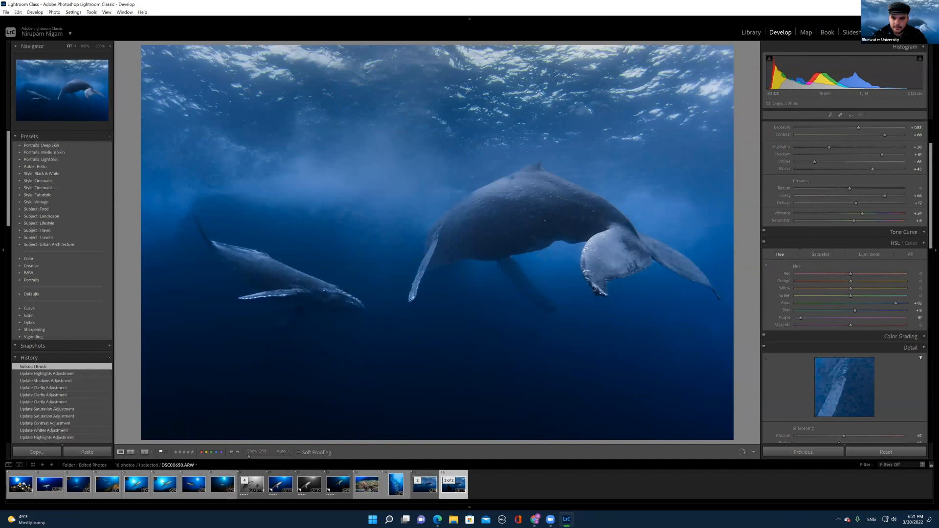
left_click(418, 490)
left_click(445, 490)
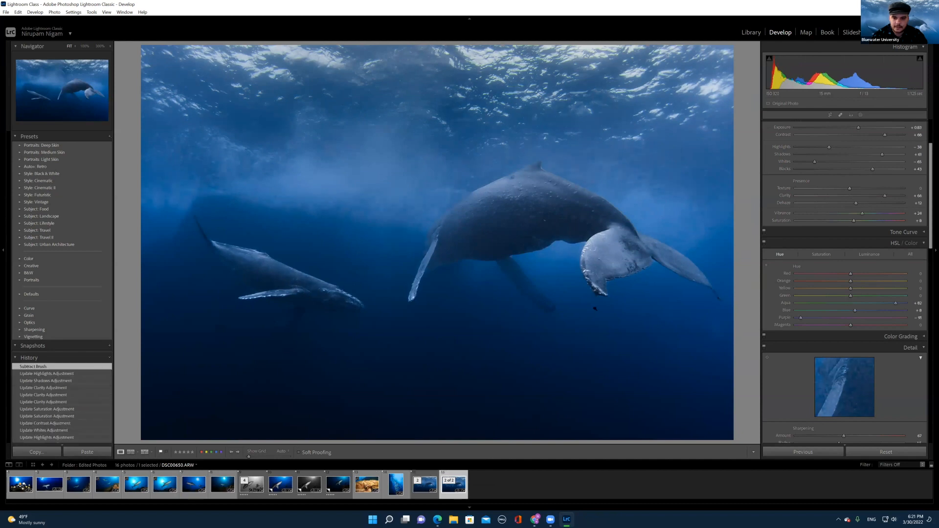
left_click(630, 253)
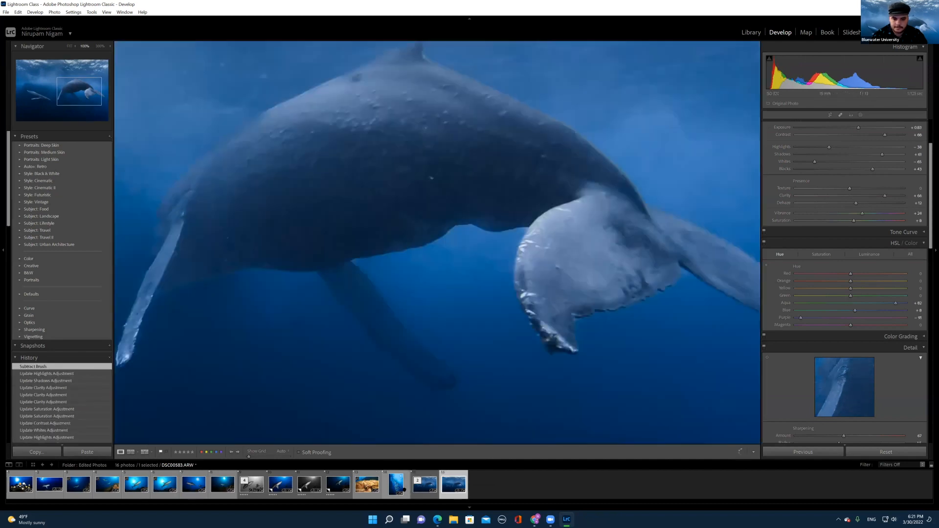
Step: Set up Reference View with DSC00650-Edit.tif as the reference, enlarged at the whale's tail, and DSC00650.ARW as the active photo
left_click(132, 452)
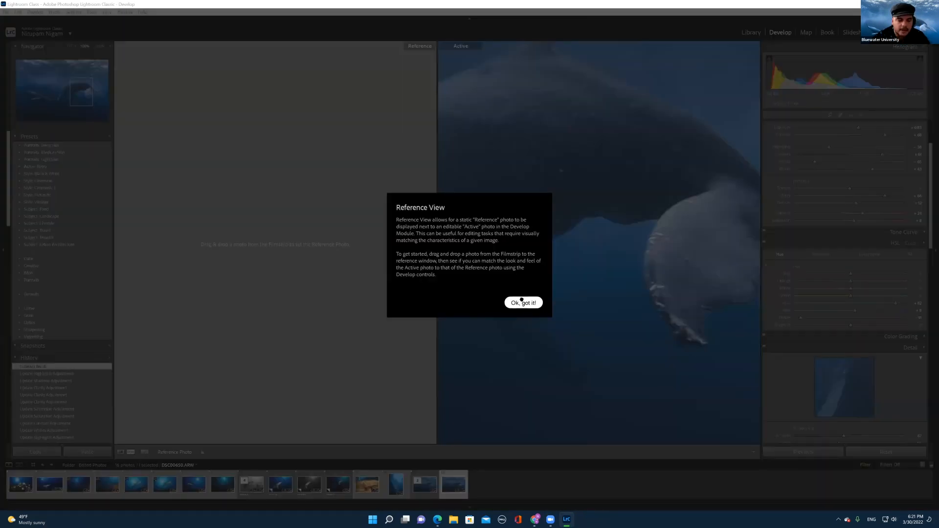
left_click(530, 303)
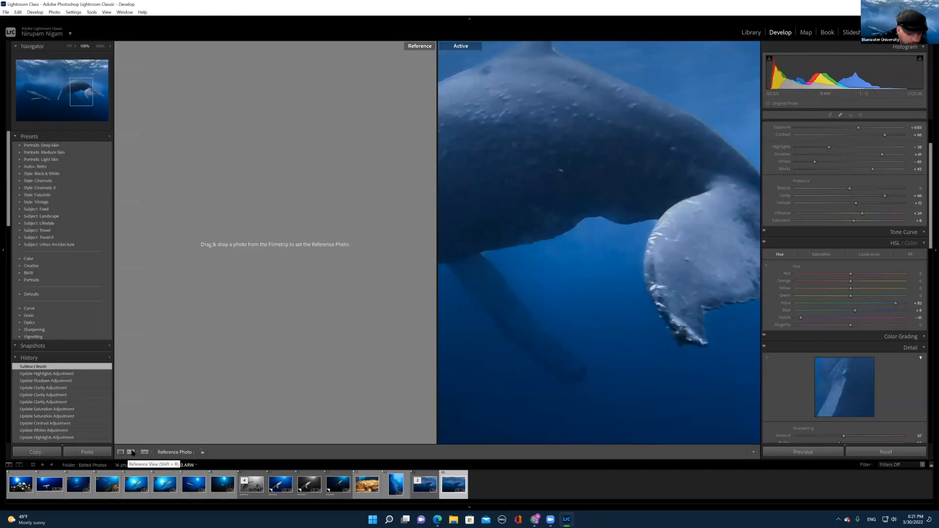
left_click(420, 491)
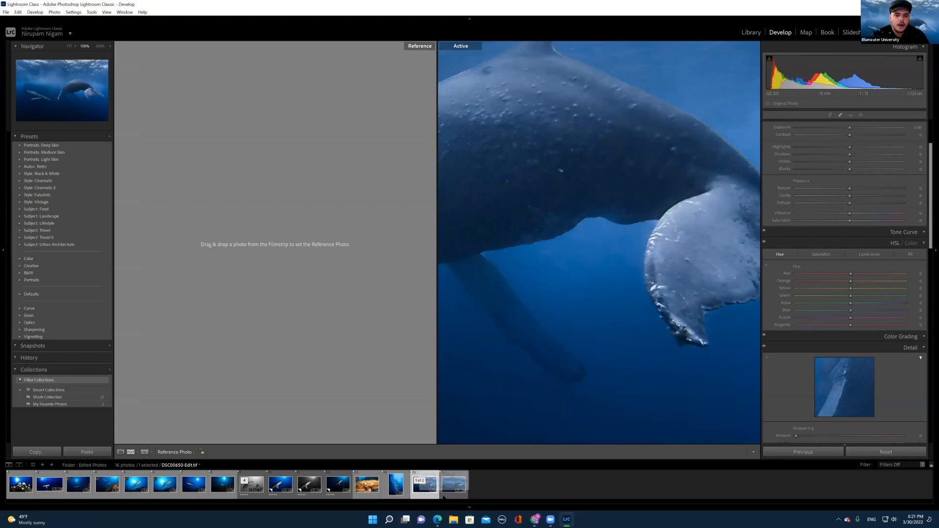
left_click_drag(403, 444, 377, 360)
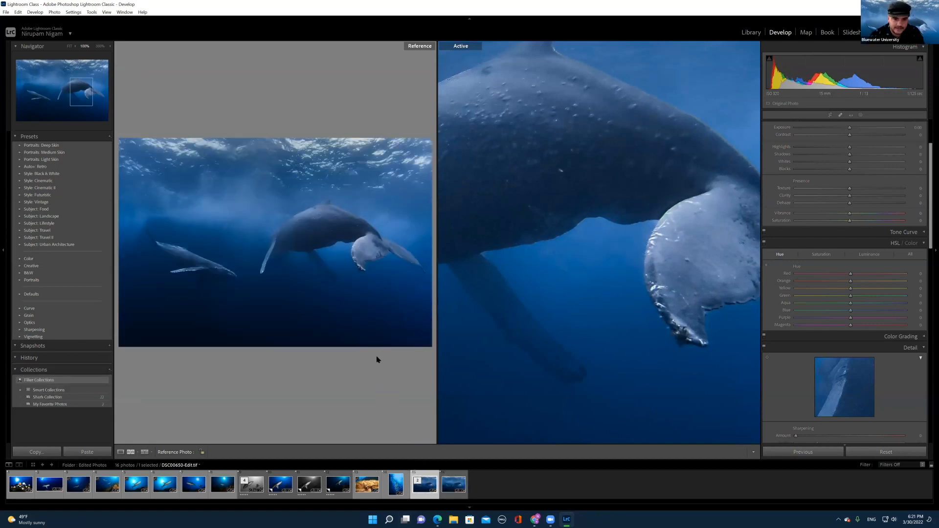
left_click(361, 272)
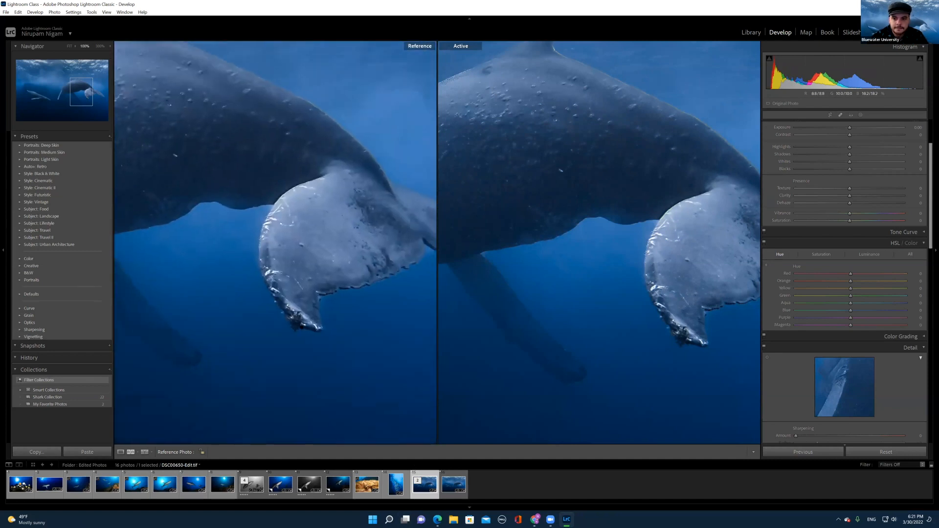
key("Right")
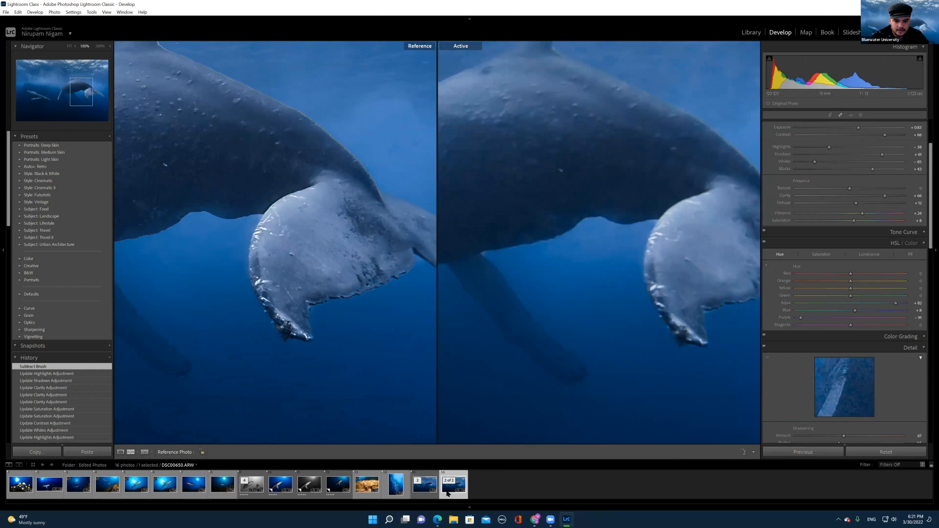
Step: Compare the whale's tail and the full frame in both versions side by side, and return to single-photo view
left_click_drag(624, 291, 560, 285)
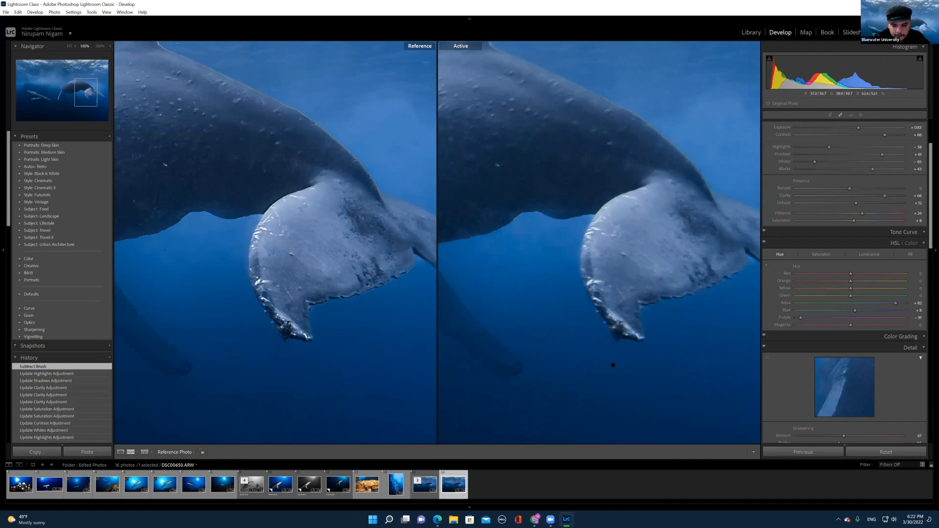
left_click(617, 263)
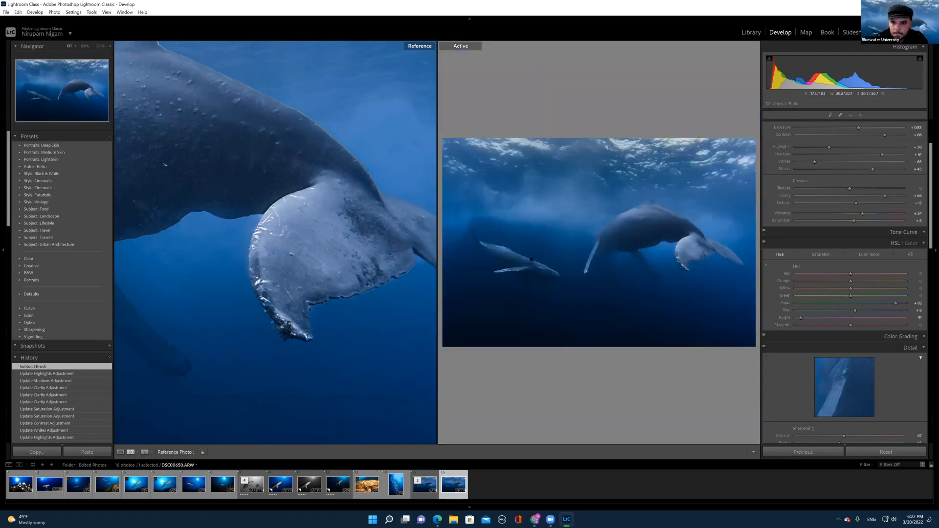
left_click(235, 394)
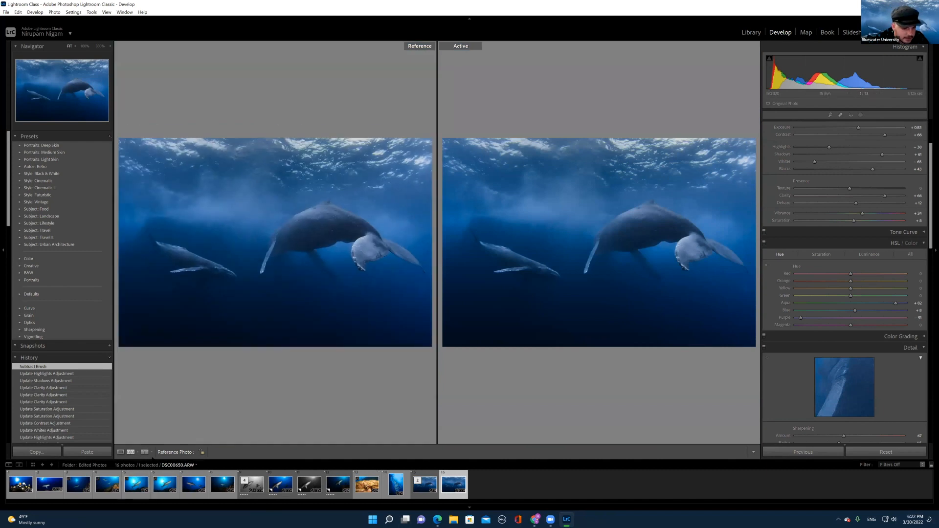
left_click(120, 452)
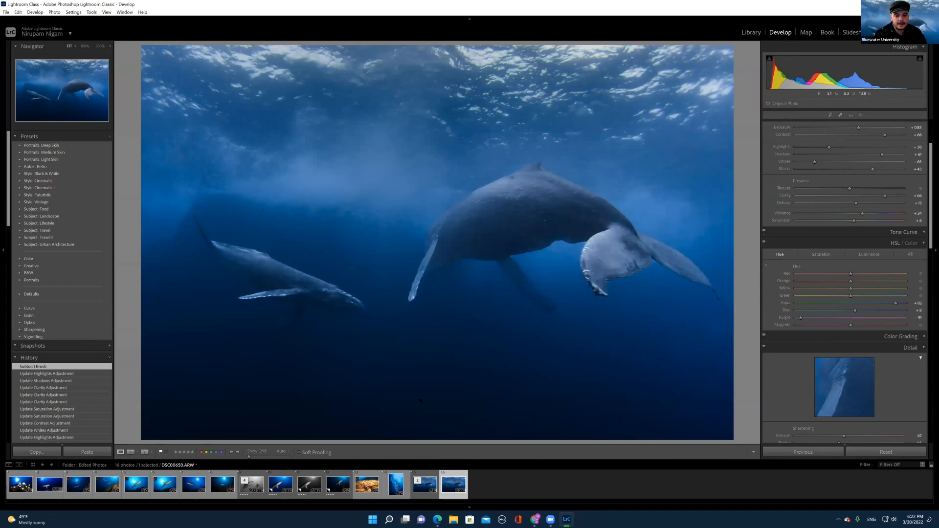
left_click(534, 520)
left_click(535, 519)
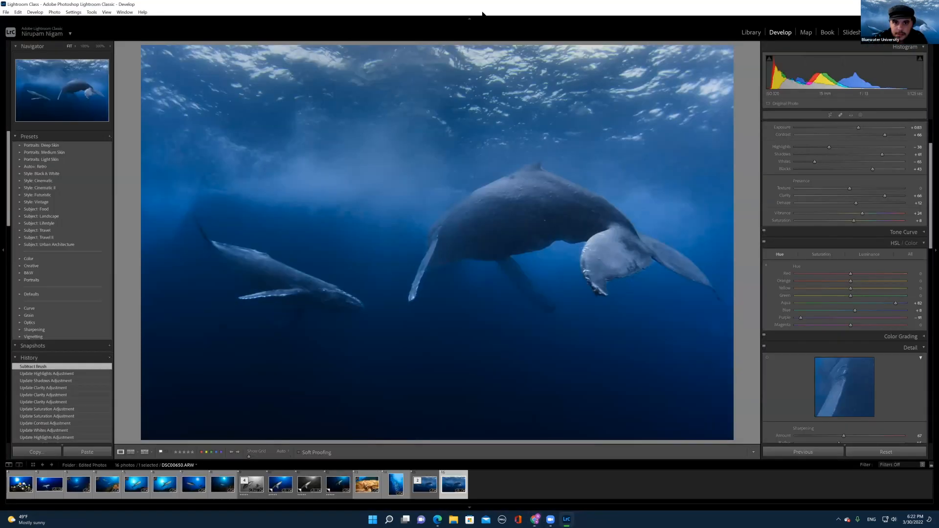
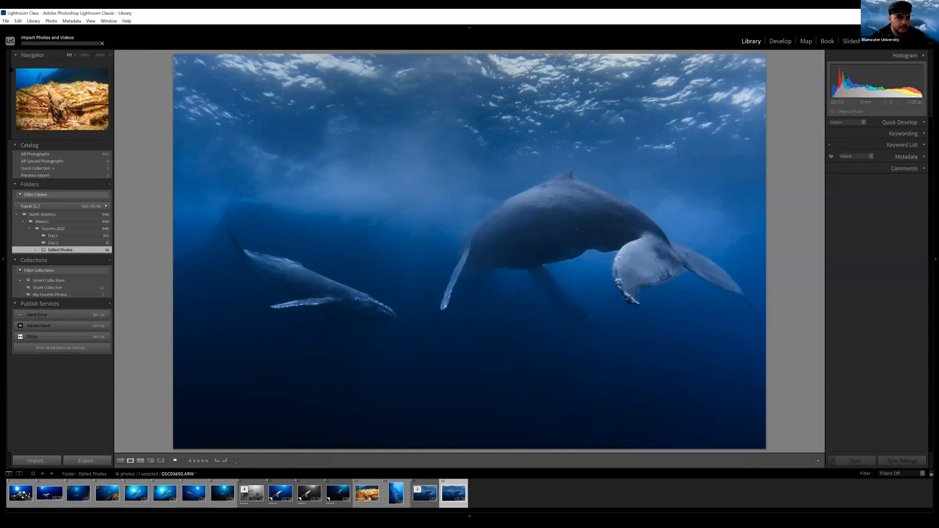
Step: Import only the blue nudibranch photo DSC03830.dng from the Adobe Lightroom Presentation folder on the Travel (L:) drive, and show it in Loupe view
key("ctrl+shift+i")
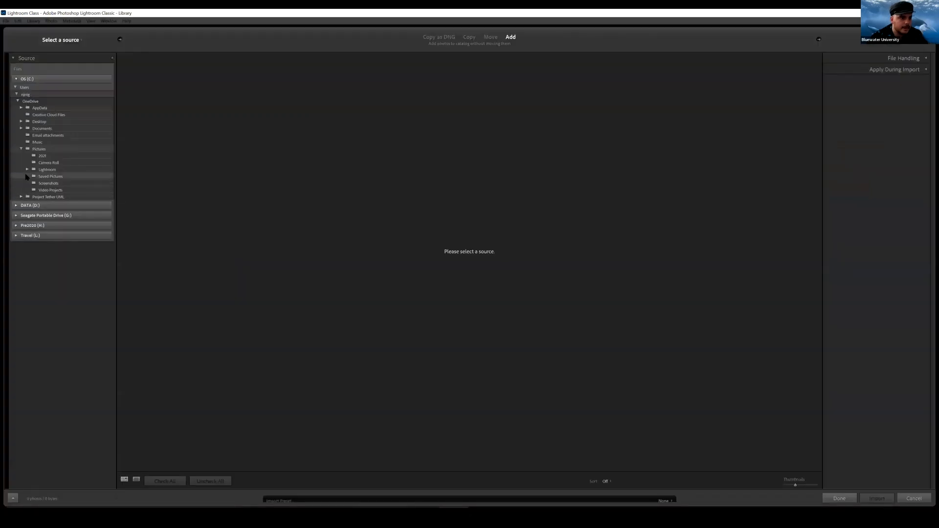
left_click(16, 235)
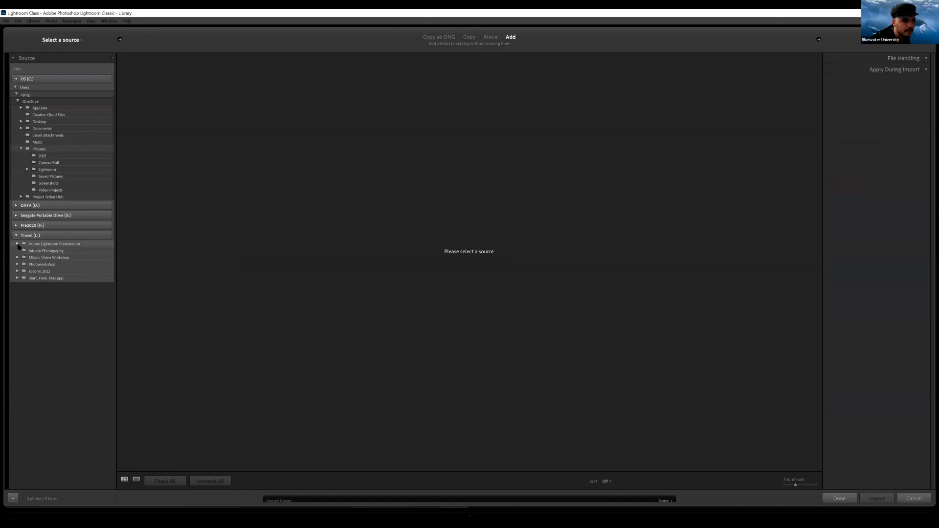
left_click(17, 244)
left_click(27, 246)
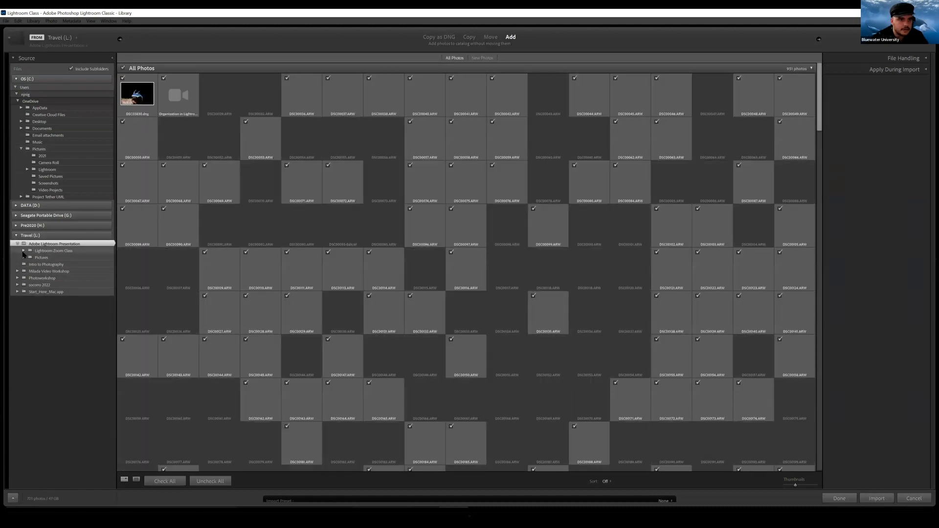
left_click(211, 481)
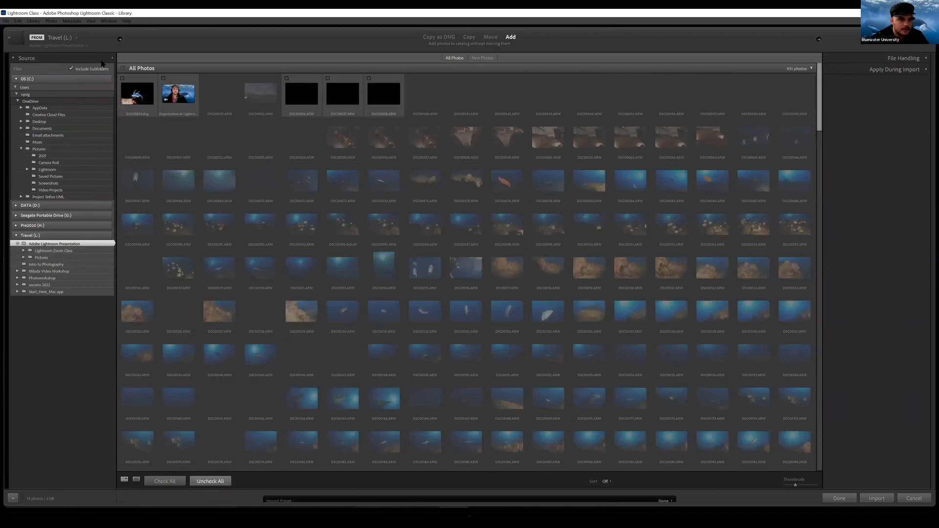
left_click(122, 78)
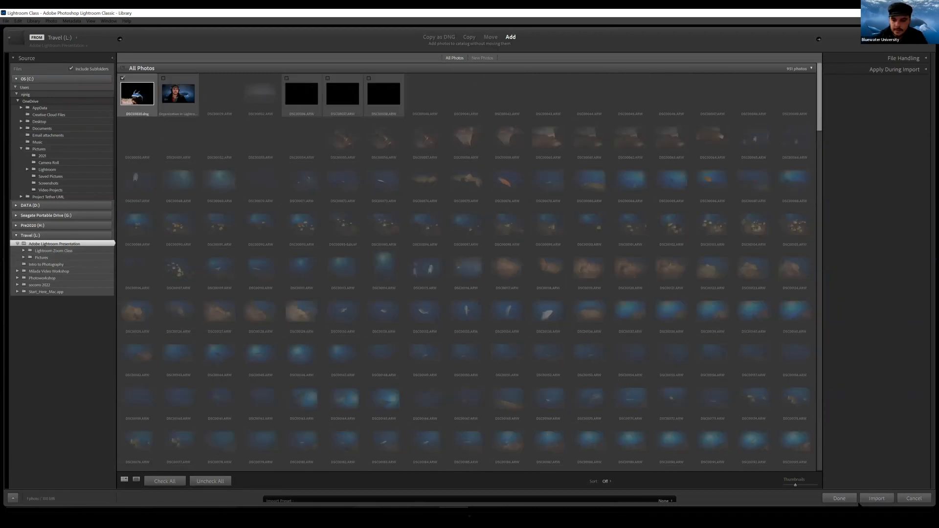
left_click(875, 499)
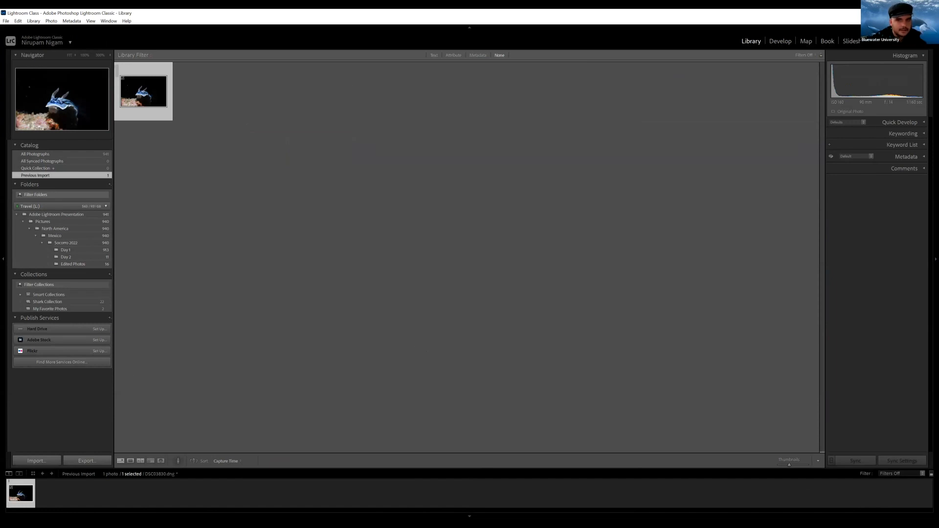
key("e")
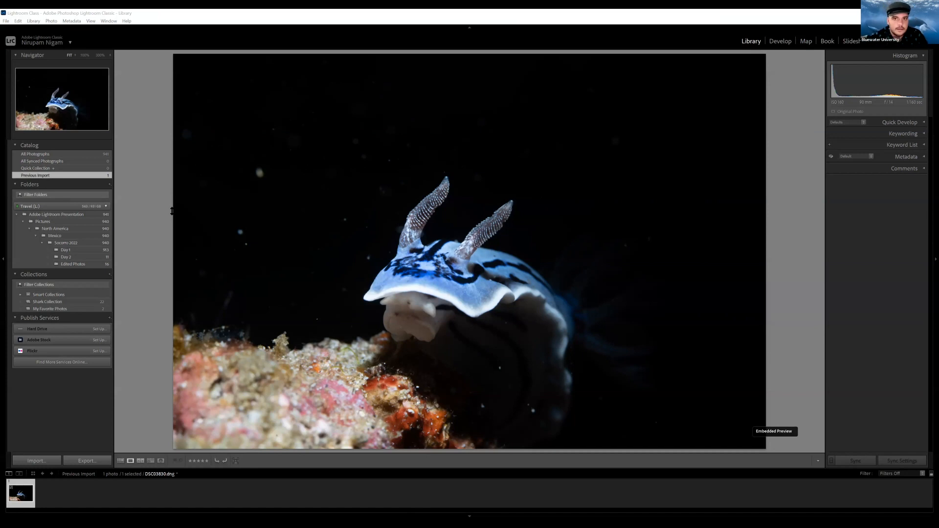
Step: Import only the two NJN DNG photos from the Adobe Lightroom Presentation folder on Travel (L:), and open NJN_6847.dng in the Develop module
left_click(23, 460)
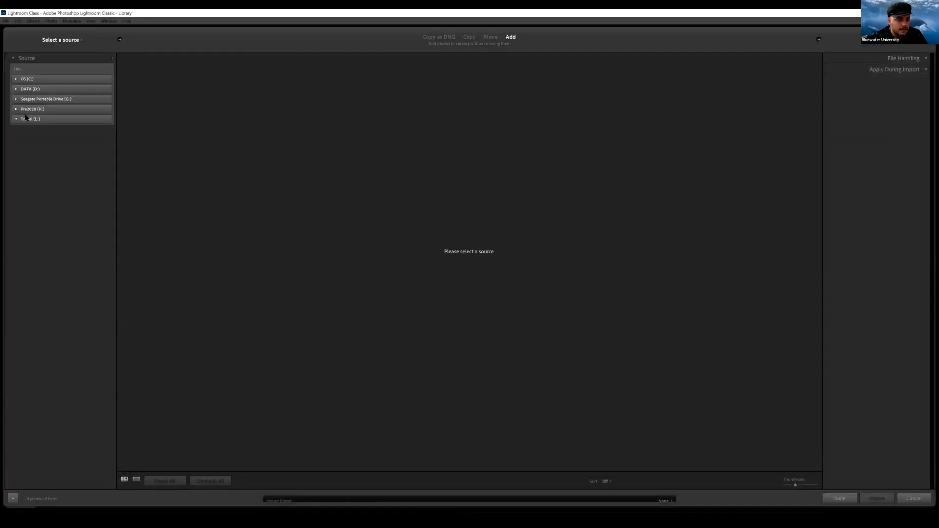
left_click(44, 117)
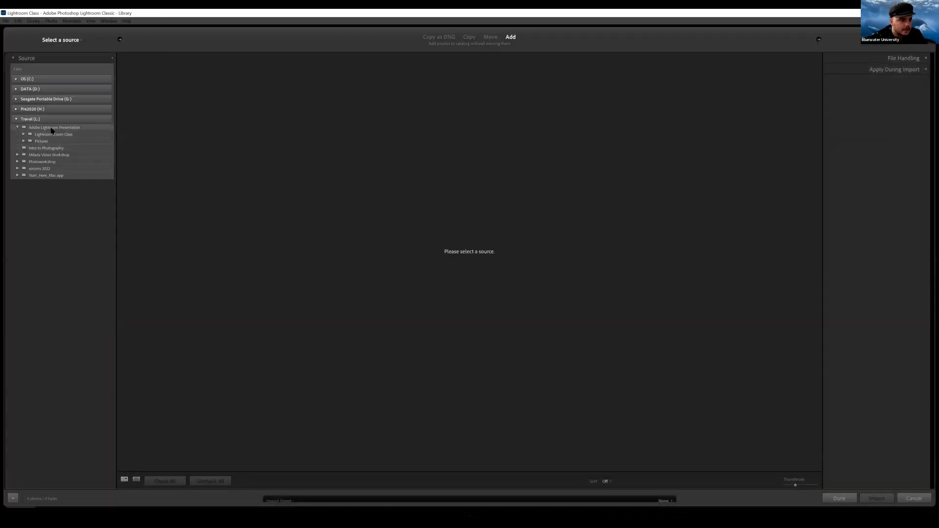
left_click(52, 128)
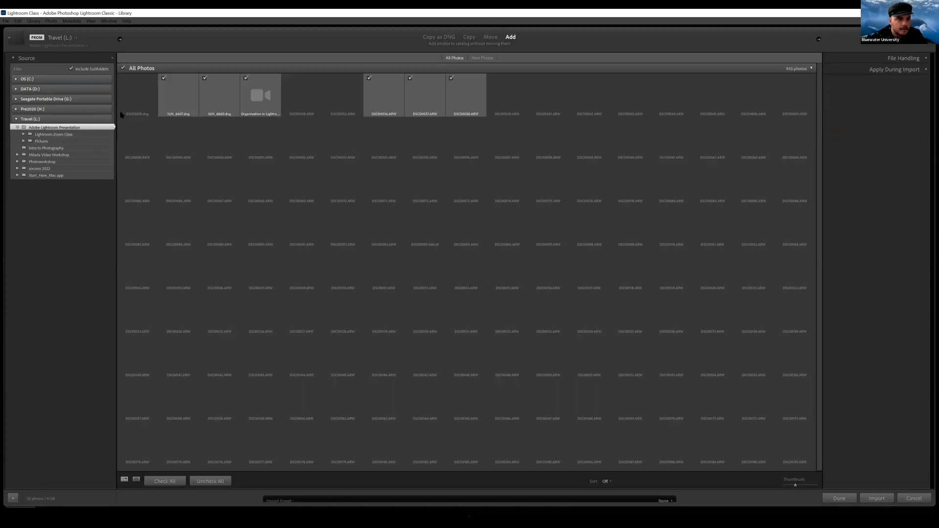
left_click(211, 481)
left_click(204, 79)
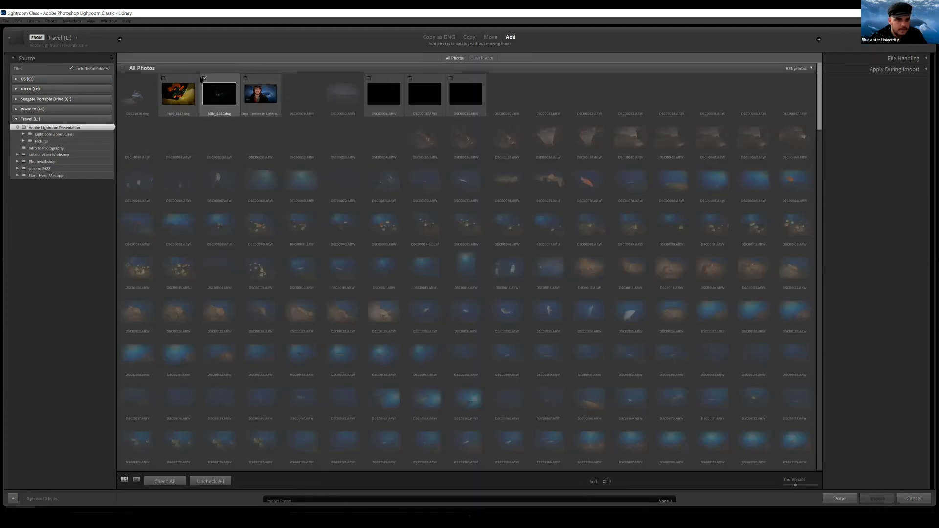
left_click(163, 79)
left_click(877, 499)
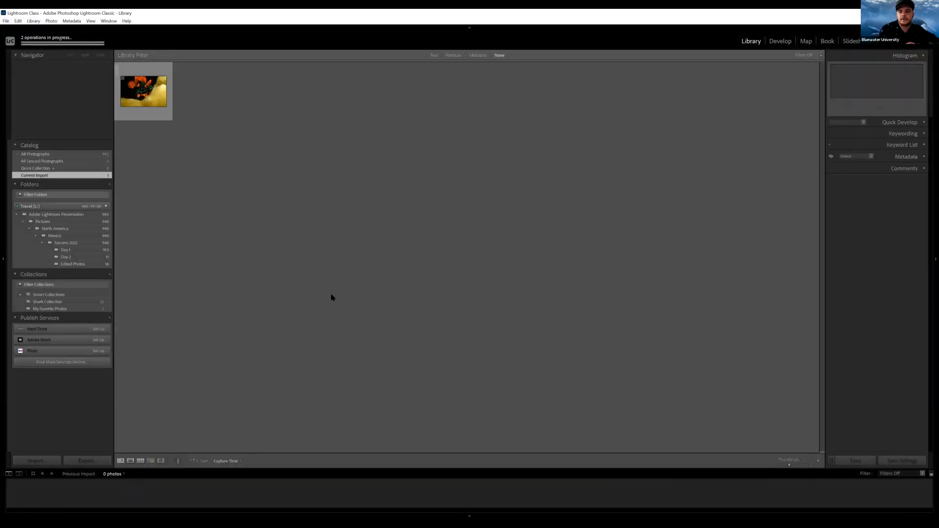
double_click(142, 104)
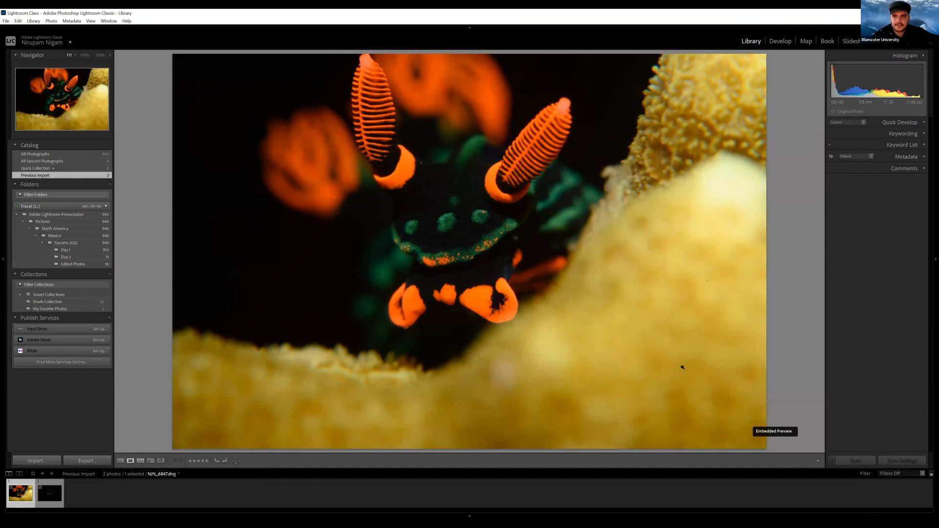
left_click(781, 41)
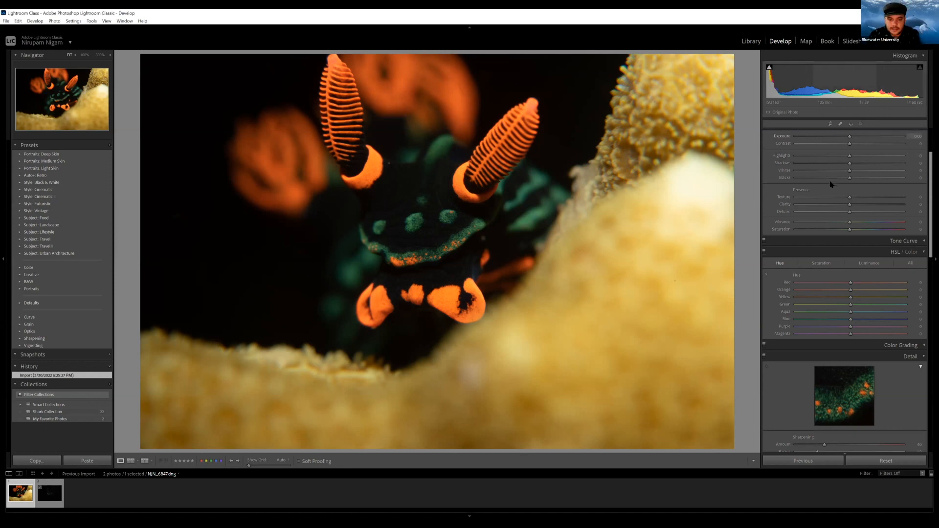
Step: Inspect the nudibranch close up, sample white balance from its dark body near the mouth, and set Temp to 5576 and Tint to +14
scroll(830, 188, "up", 3)
left_click(474, 132)
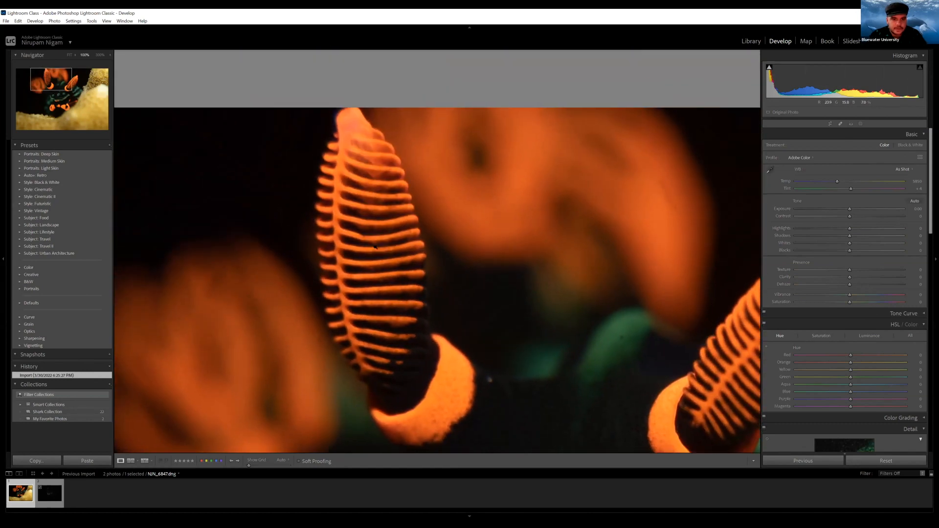
left_click(375, 246)
left_click(429, 247)
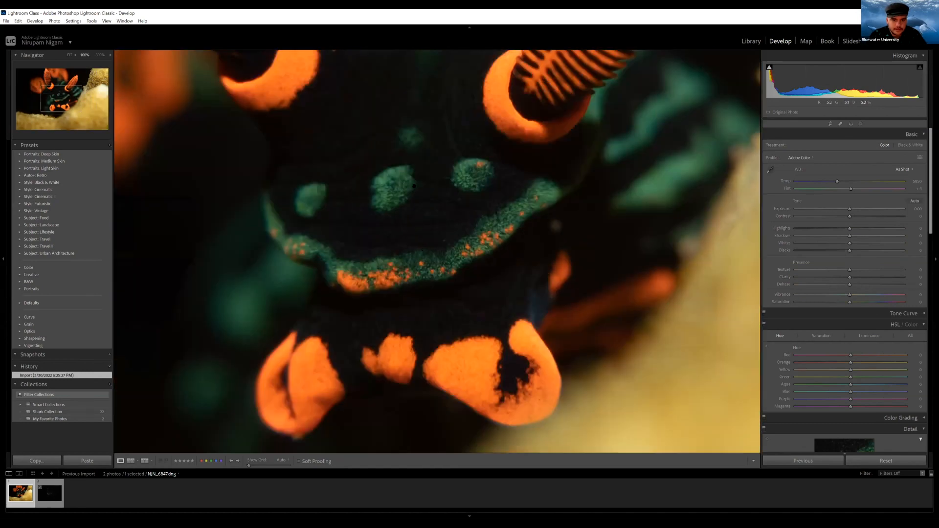
key("z")
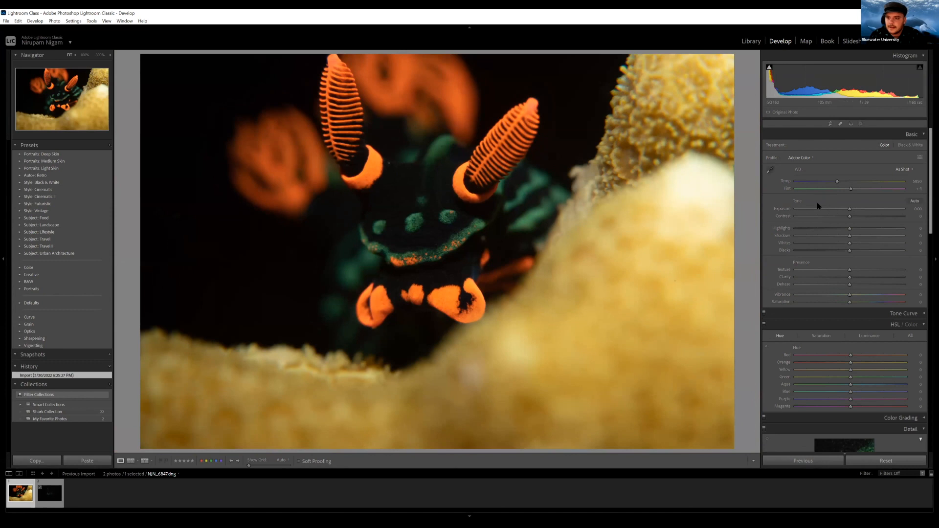
left_click(770, 170)
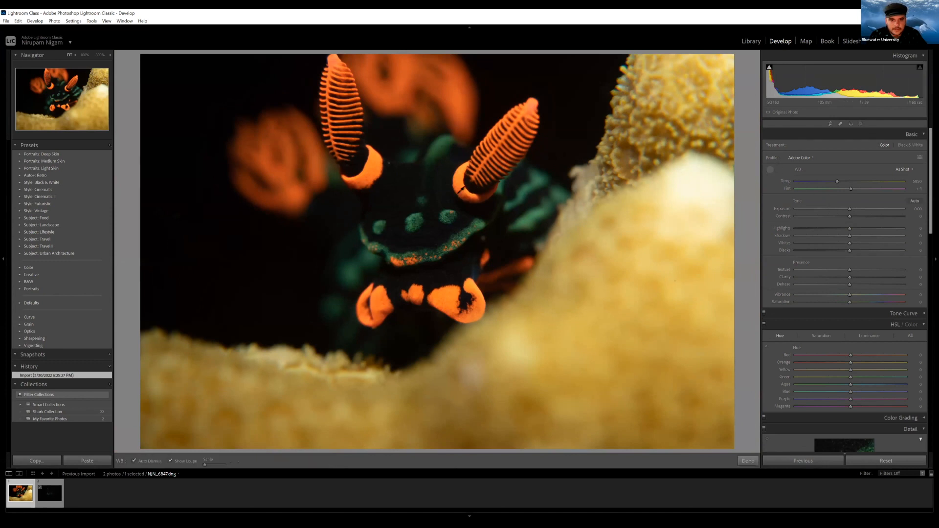
left_click(443, 269)
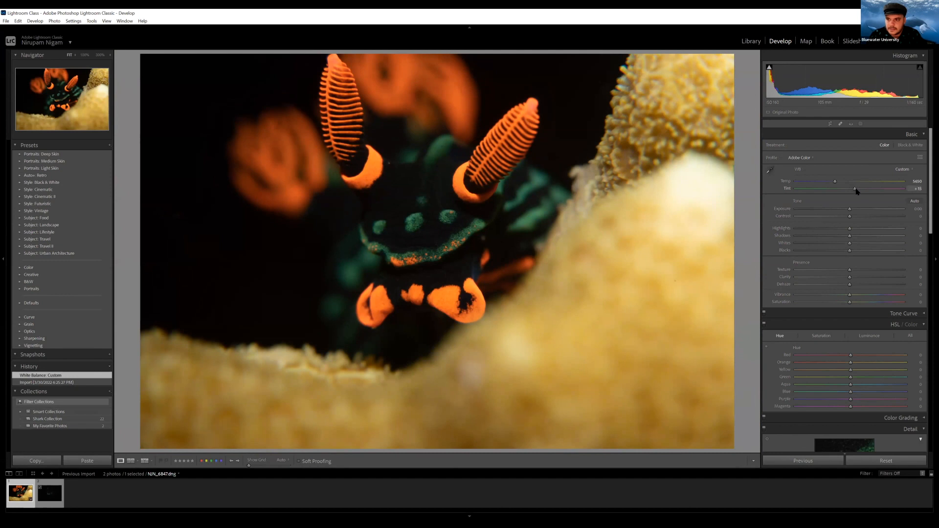
left_click_drag(856, 190, 855, 191)
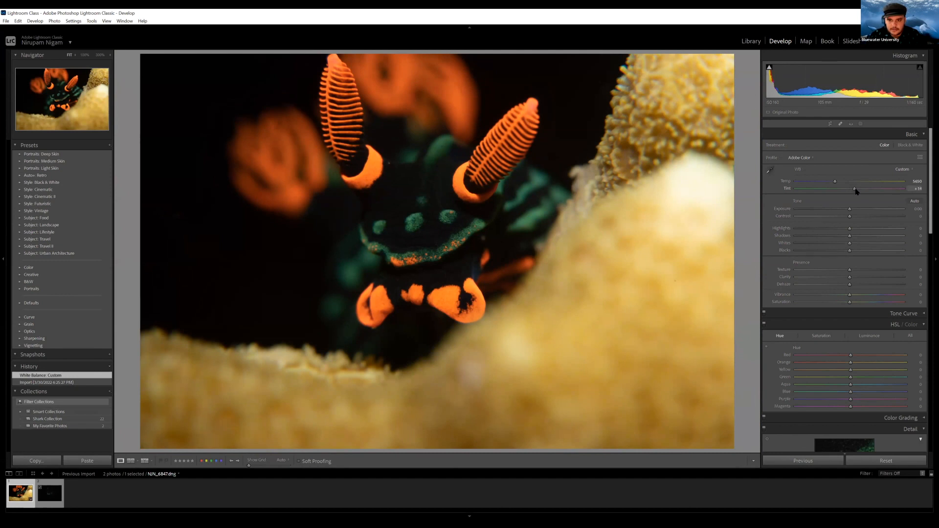
left_click_drag(837, 183, 835, 185)
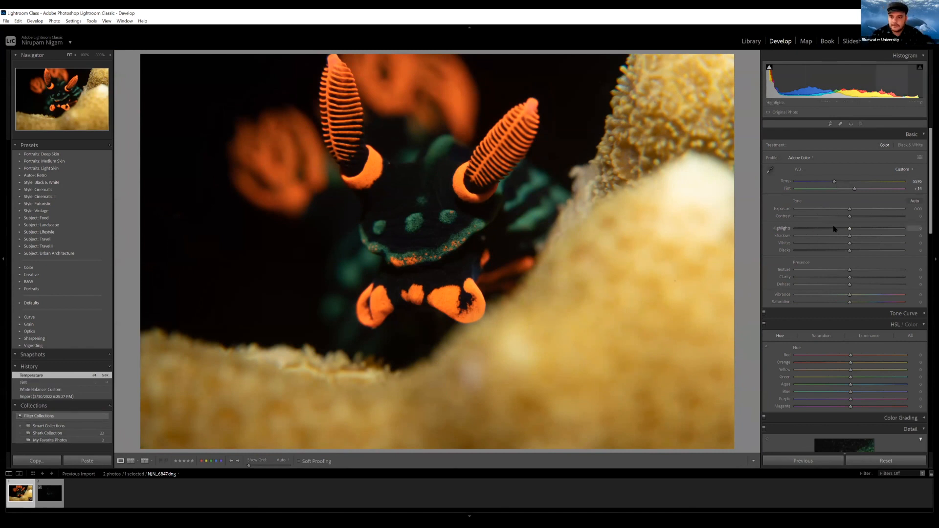
Step: Try Shadows at +37, followed by a darker look with Shadows at −65 and Blacks at −42
left_click(864, 236)
left_click(876, 236)
left_click_drag(876, 239, 869, 237)
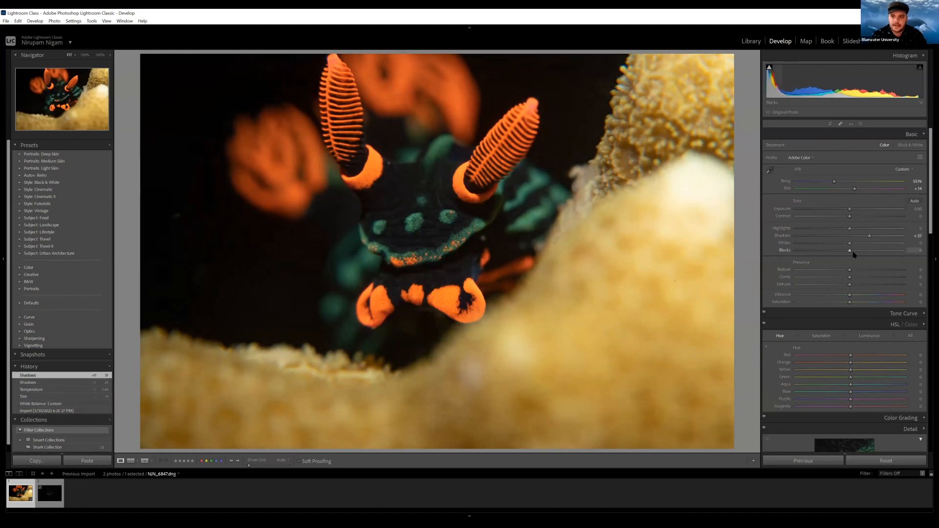
left_click_drag(849, 253, 815, 238)
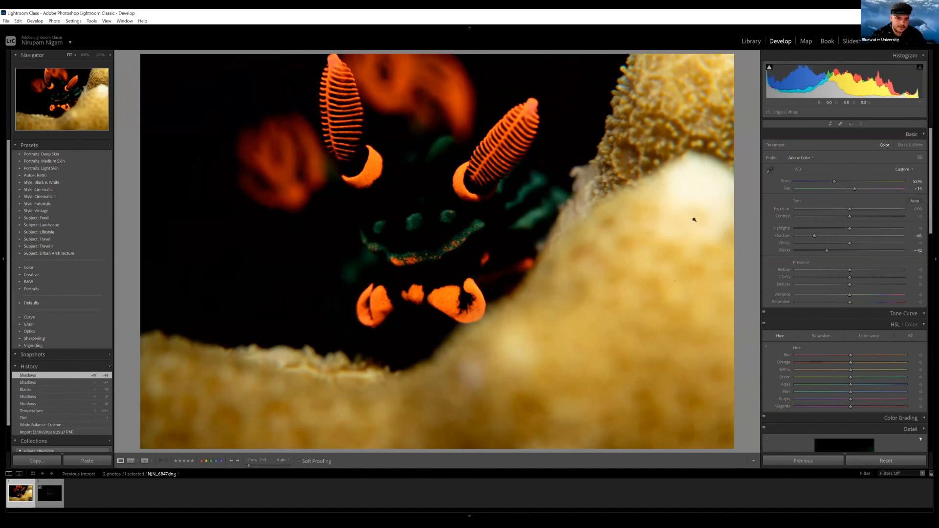
Step: Set Blacks to −3 and Shadows to −16 for the whole photo
left_click_drag(815, 237, 840, 243)
left_click(841, 236)
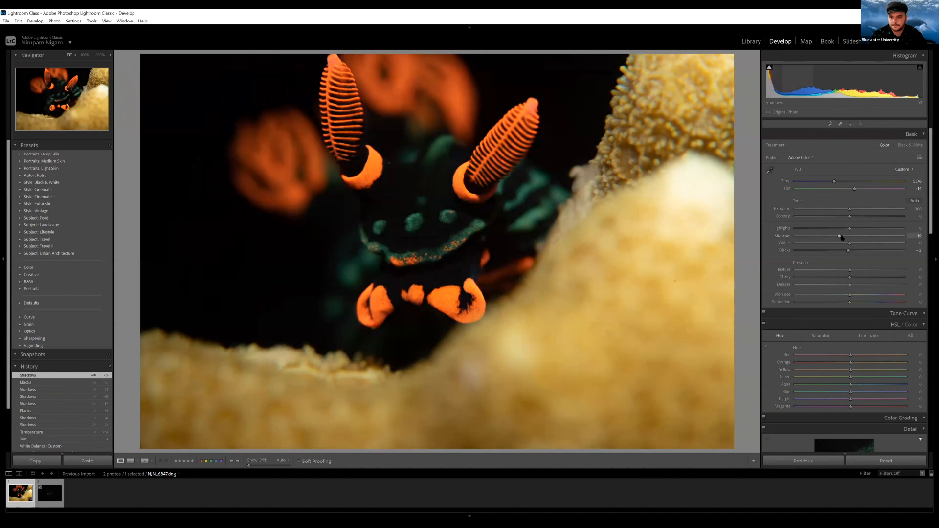
left_click_drag(843, 237, 842, 238)
Step: Set Contrast to +23, Highlights to +16 and Whites to +17, and cool the white balance Temp to 5462
left_click_drag(849, 216, 862, 215)
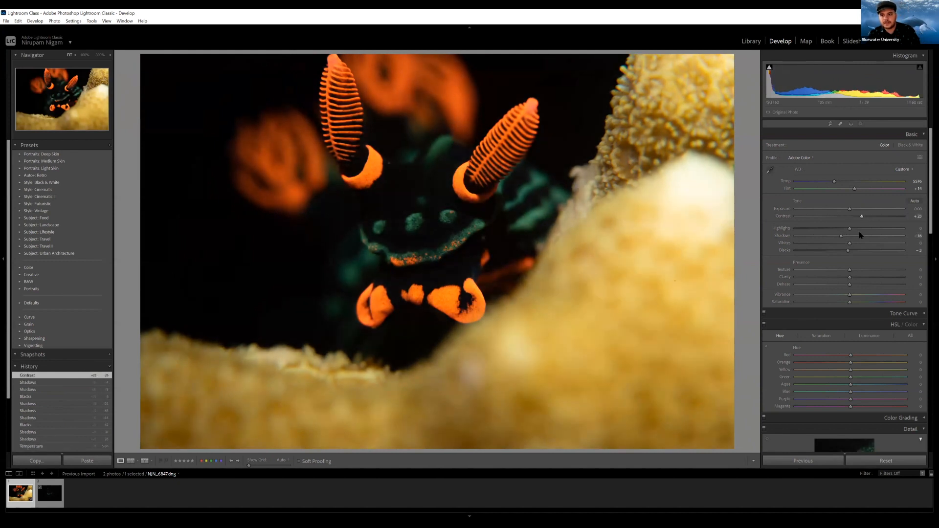
left_click(858, 228)
left_click(858, 243)
left_click_drag(859, 246, 860, 246)
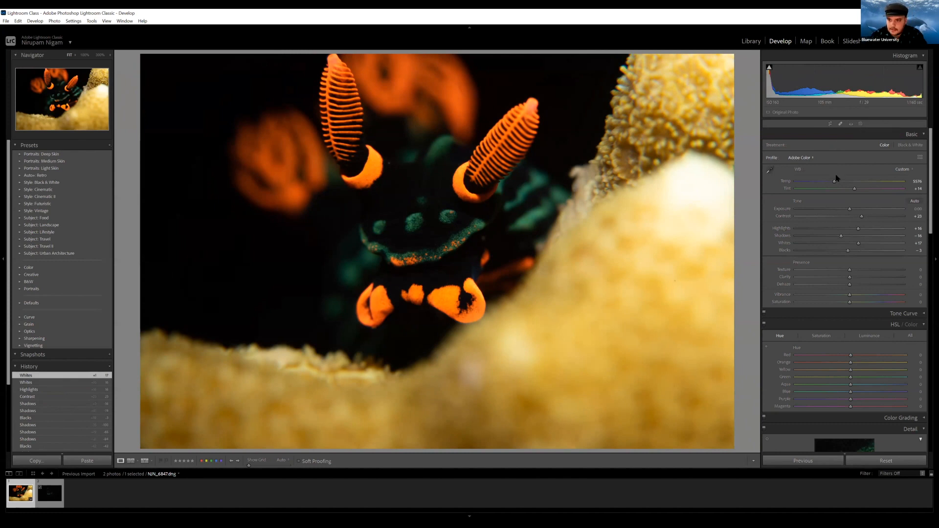
left_click_drag(834, 184, 833, 183)
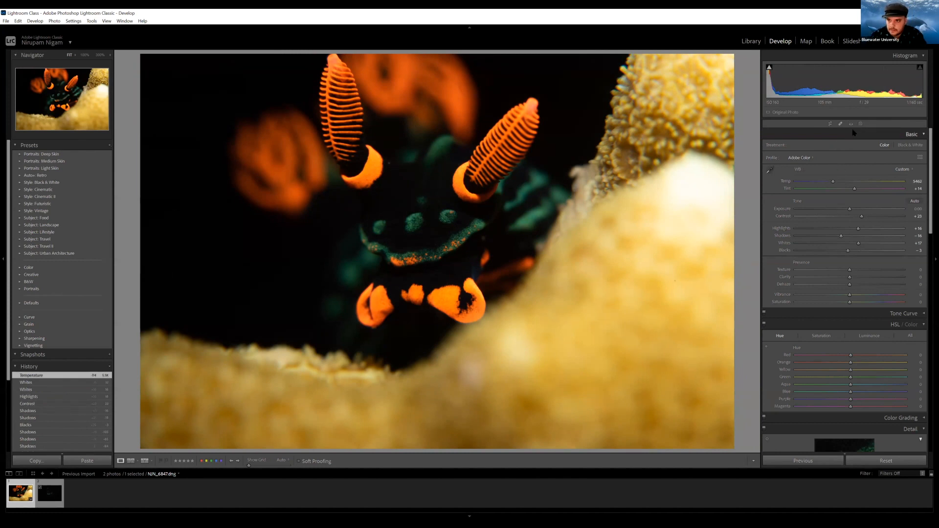
Step: Add a Select Subject mask and invert it so it covers the background around the nudibranch
left_click(861, 124)
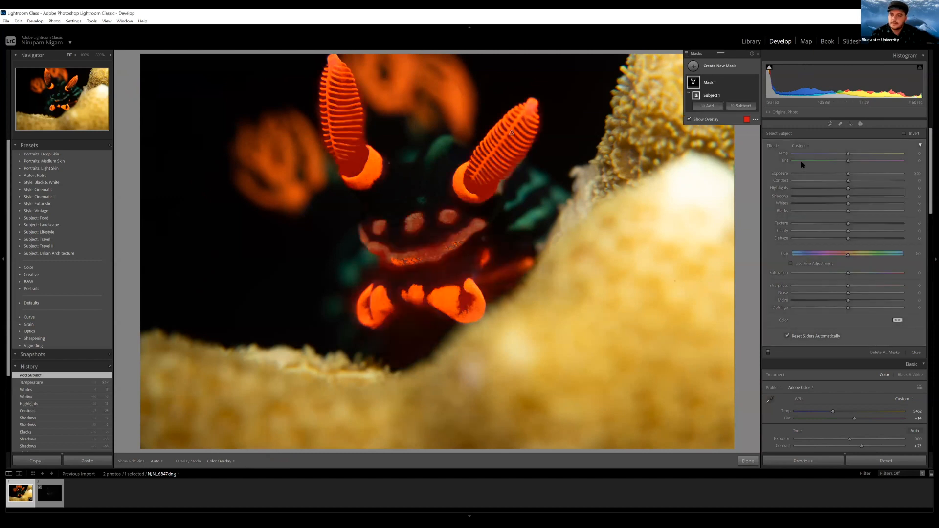
left_click(904, 134)
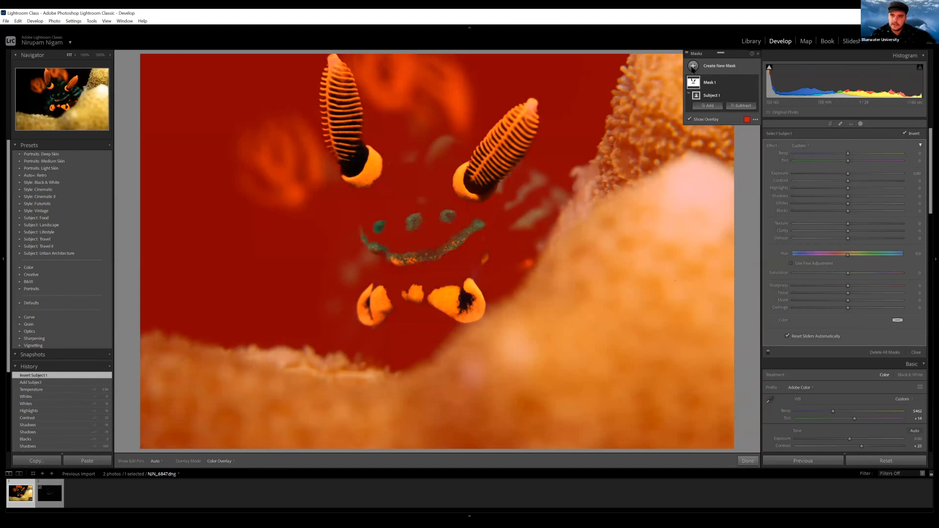
Step: Create a radial gradient mask over the nudibranch's head, narrow and shift it to fit, and invert it to affect the surroundings
left_click(692, 67)
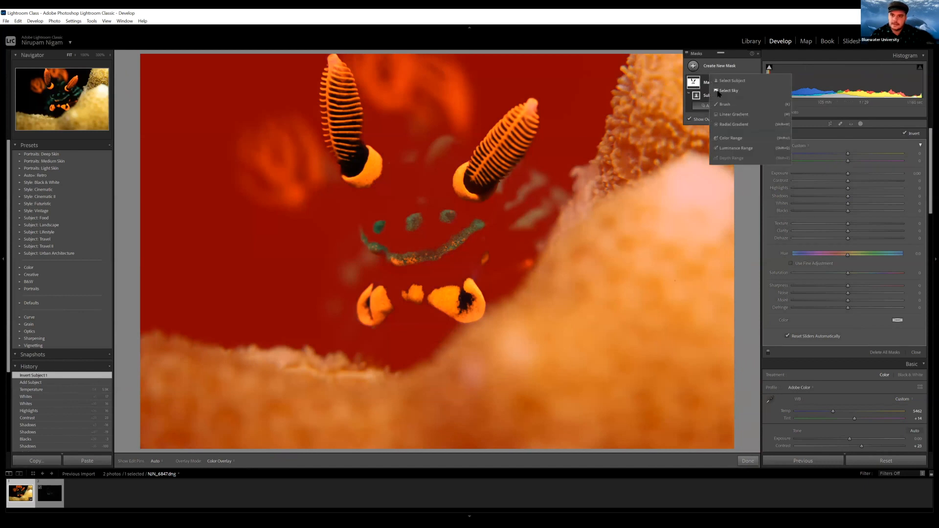
left_click(723, 124)
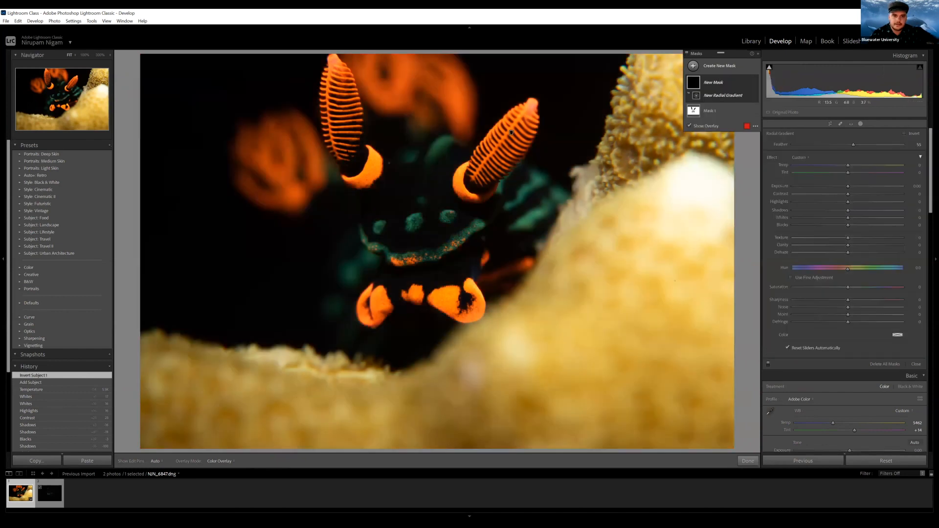
left_click_drag(342, 147, 541, 298)
mouse_move(376, 182)
left_mouse_down()
mouse_move(410, 218)
mouse_move(389, 201)
mouse_move(386, 182)
left_mouse_up()
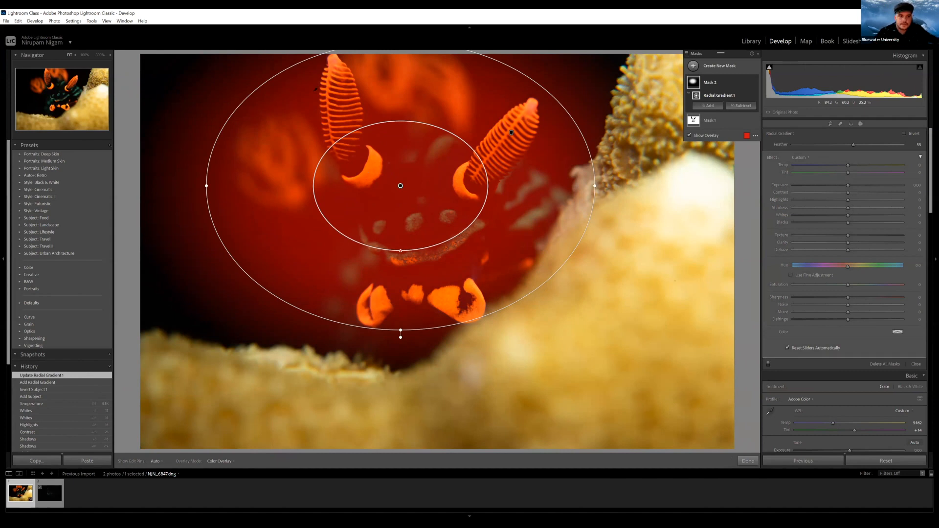
left_click_drag(205, 187, 215, 185)
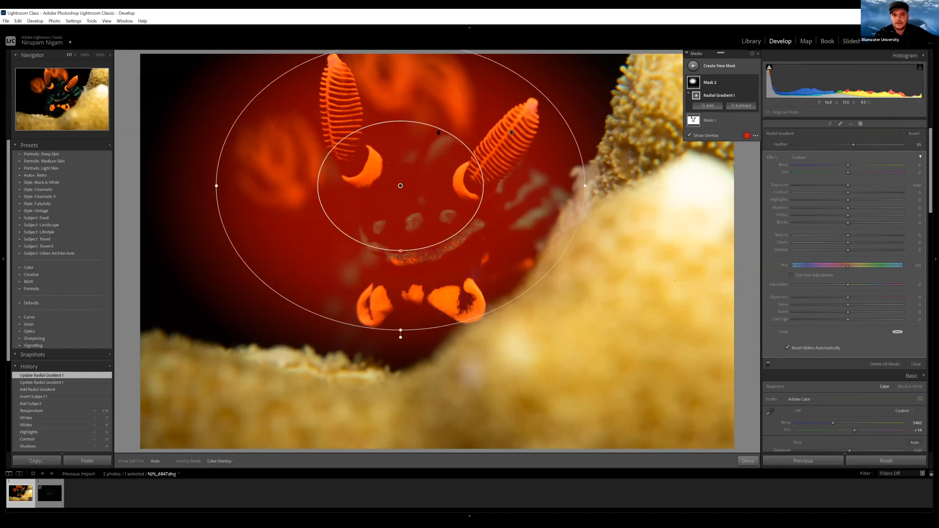
left_click_drag(433, 164, 456, 170)
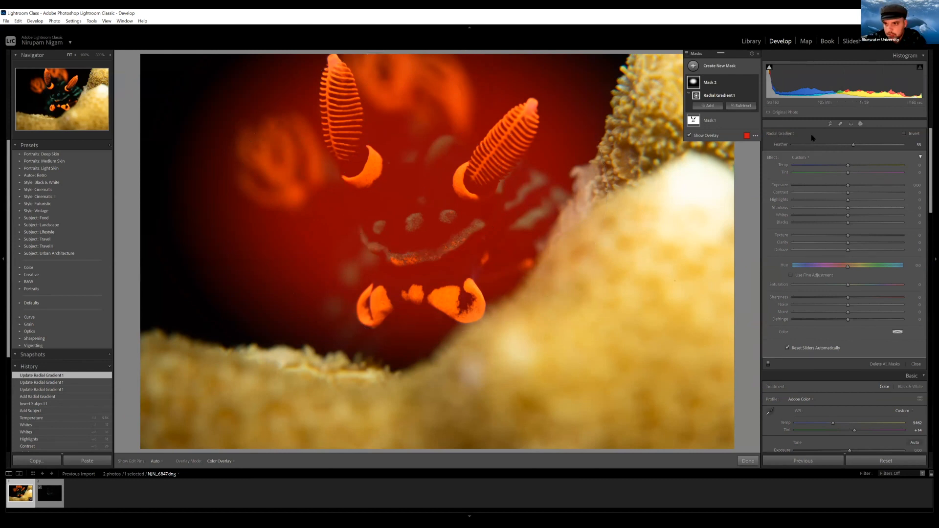
left_click(904, 135)
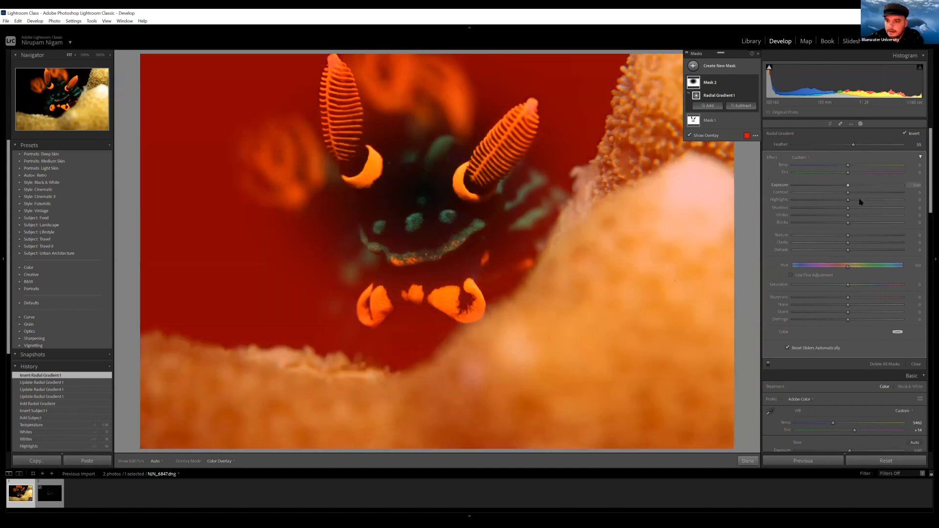
Step: Darken the inverted radial gradient mask with Shadows −90, Blacks −100, Contrast 98 and Exposure −0.78
left_click_drag(847, 208, 794, 223)
left_click_drag(849, 196, 904, 197)
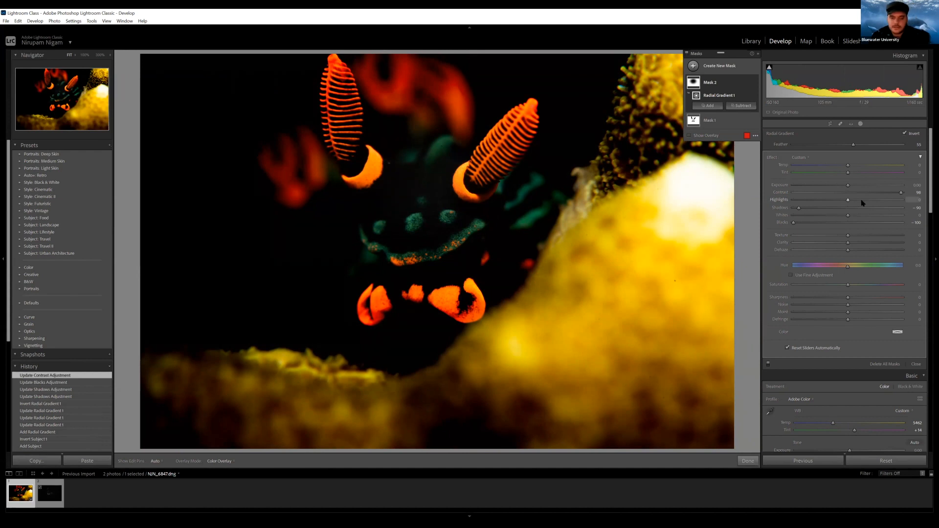
left_click_drag(848, 186, 837, 188)
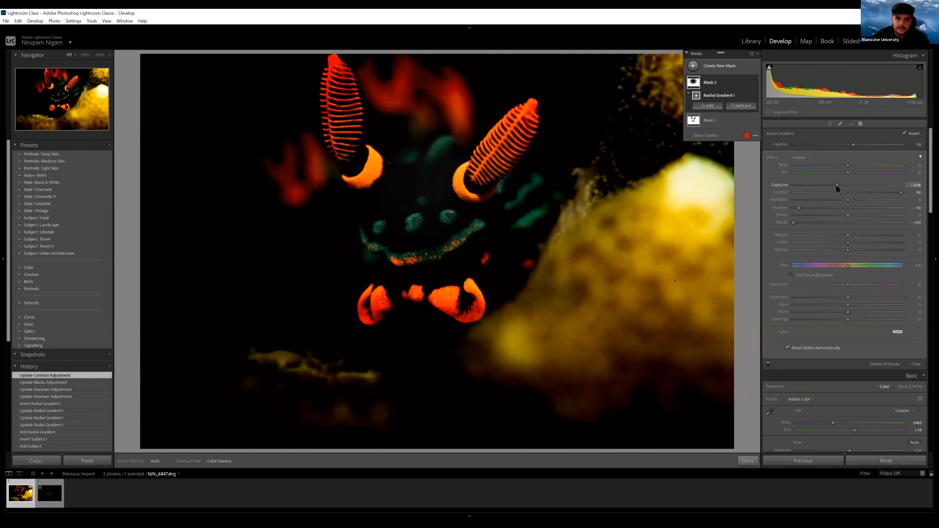
left_click_drag(837, 188, 837, 188)
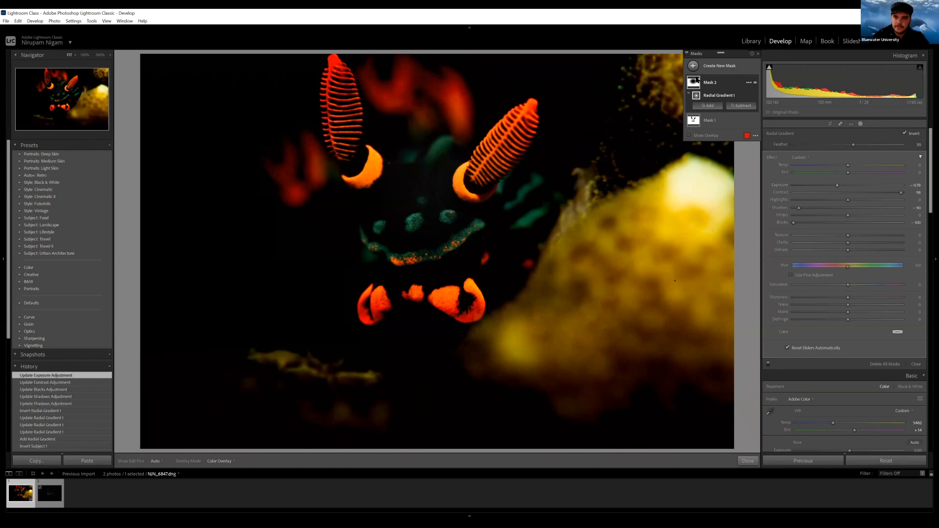
Step: Reduce the radial gradient's Feather to 23, recentre it over the nudibranch's head and make it narrower
mouse_move(695, 80)
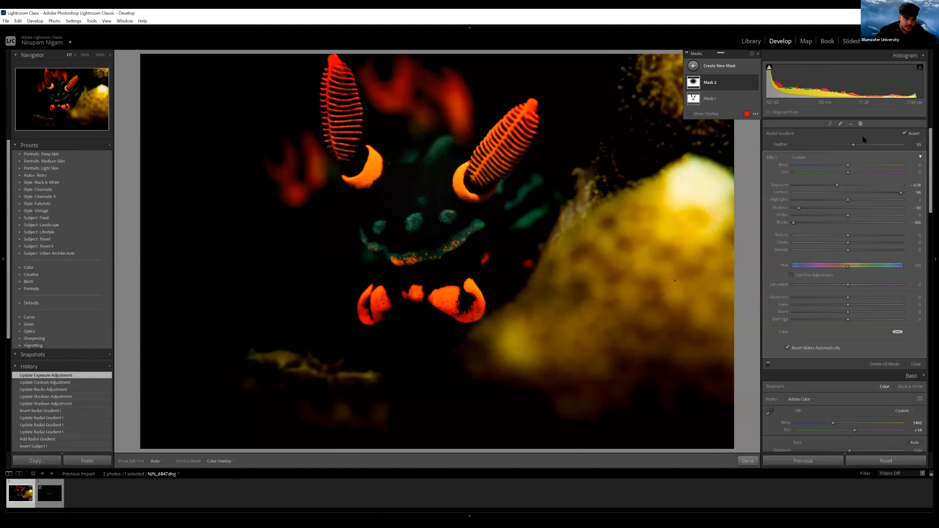
left_click(713, 85)
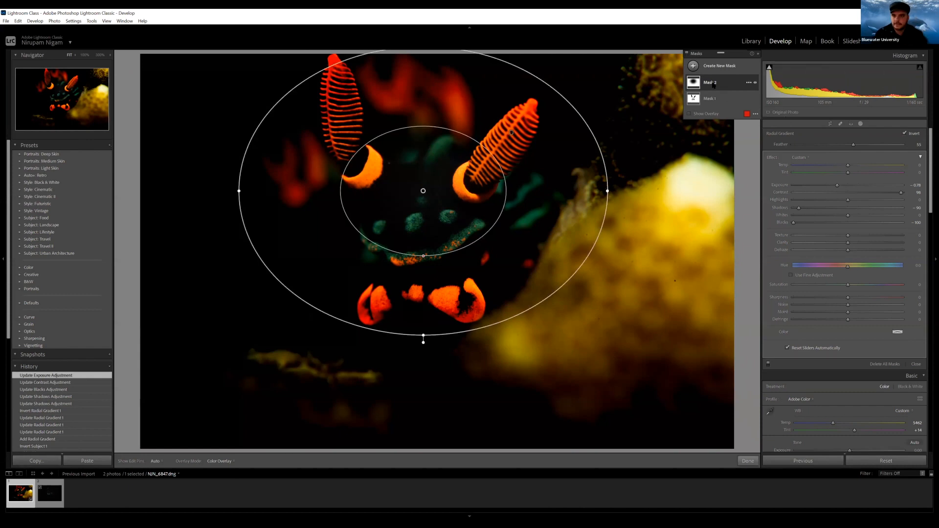
left_click(713, 85)
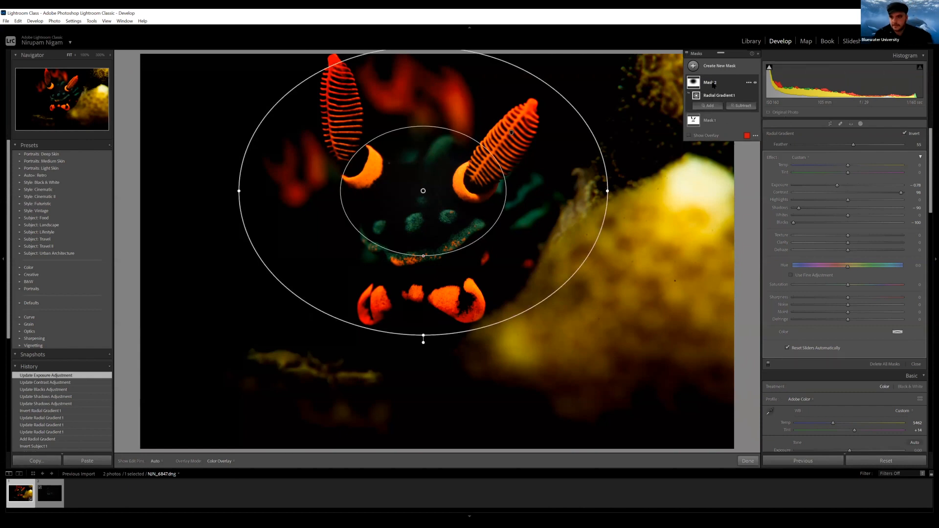
left_click_drag(852, 145, 818, 144)
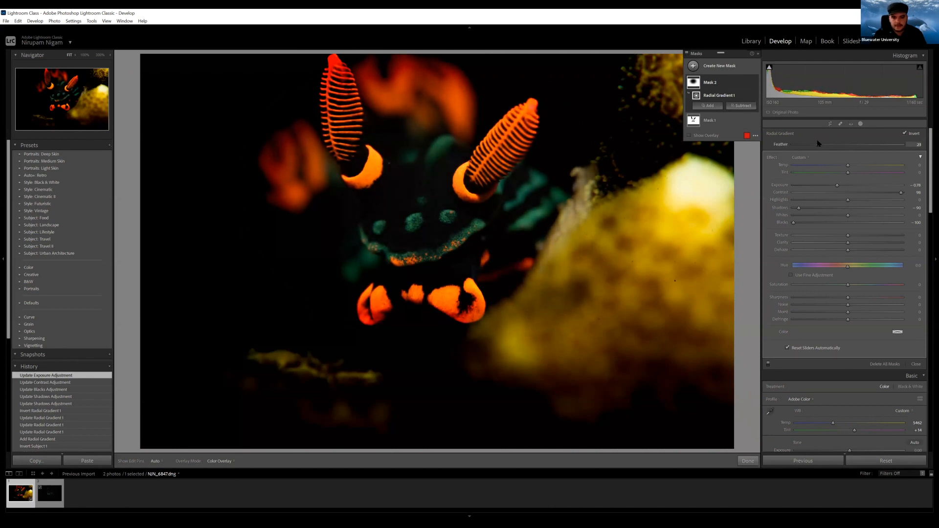
left_click_drag(423, 190, 411, 191)
left_click_drag(596, 191, 586, 191)
Step: Lower the radial gradient mask's Exposure to about −1.8 and finish masking
left_click_drag(837, 185, 828, 186)
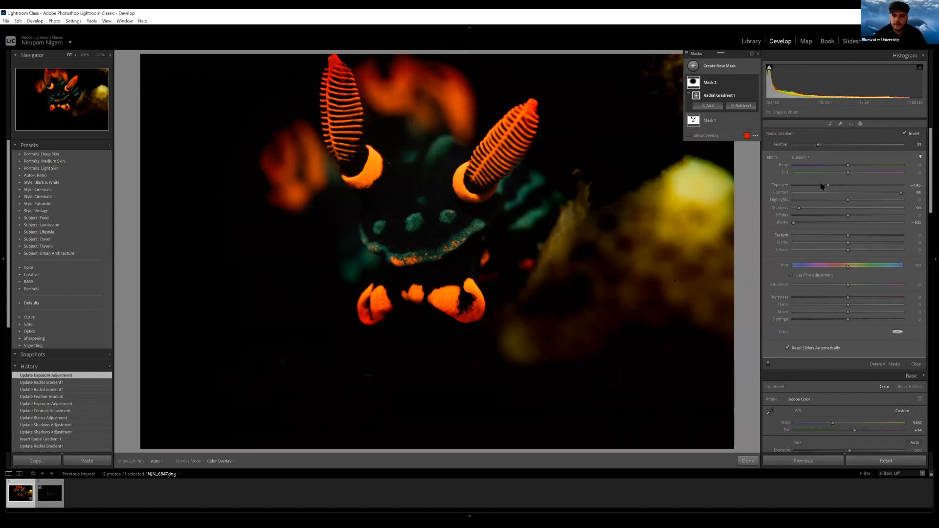
left_click_drag(829, 187, 825, 190)
left_click(748, 461)
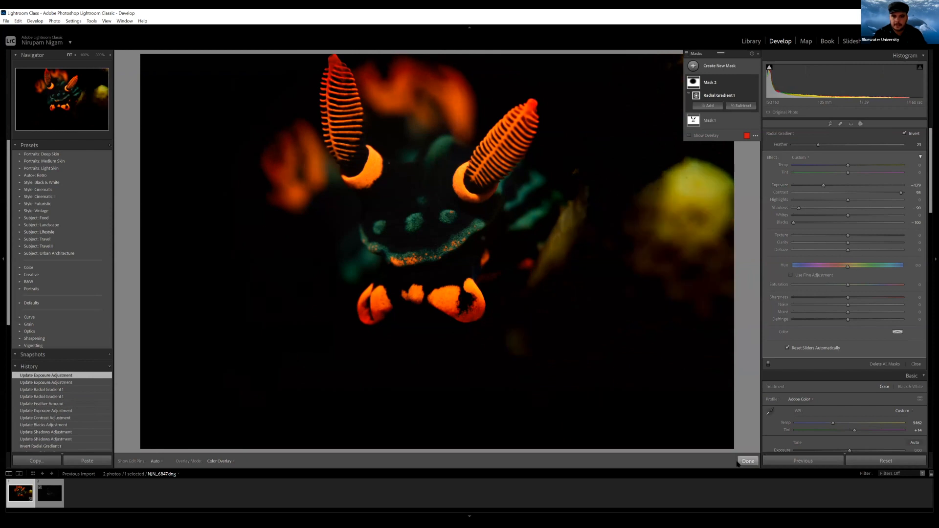
Step: Crop the photo closer around the nudibranch's head using the Original aspect ratio, trimming the bright coral blob out of the frame
left_click(830, 123)
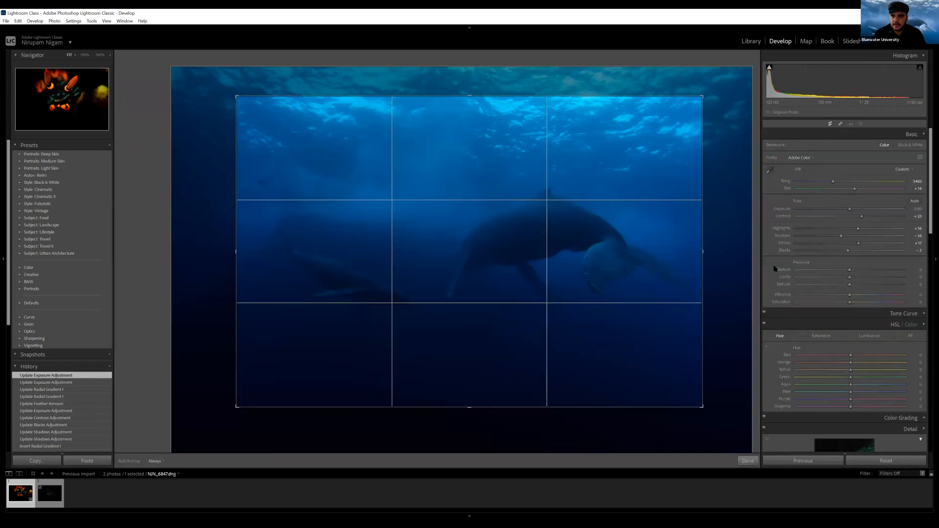
left_click_drag(729, 444, 631, 381)
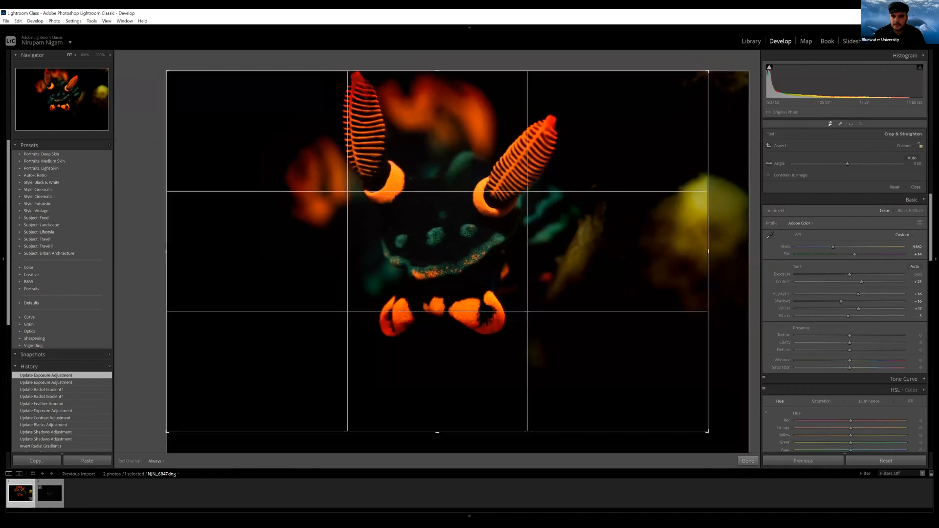
left_click(913, 147)
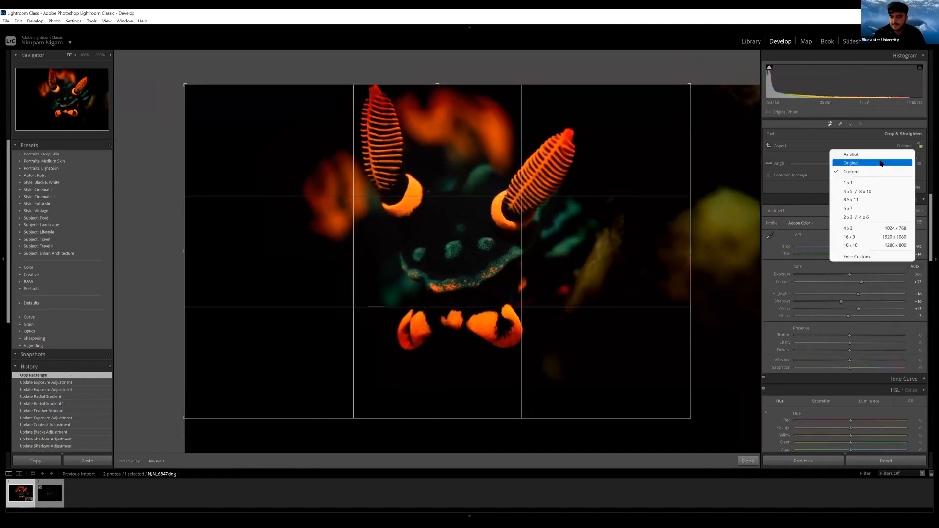
left_click(882, 163)
left_click_drag(146, 57, 210, 100)
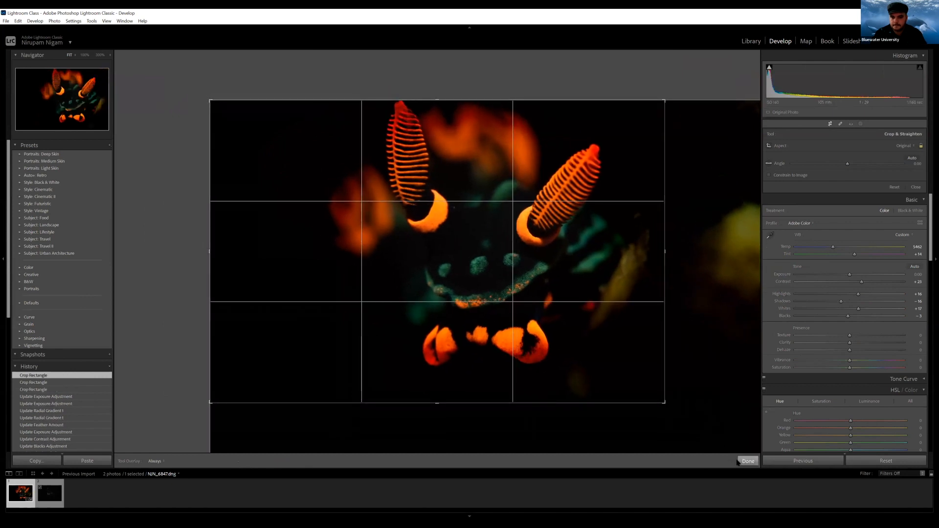
left_click(748, 461)
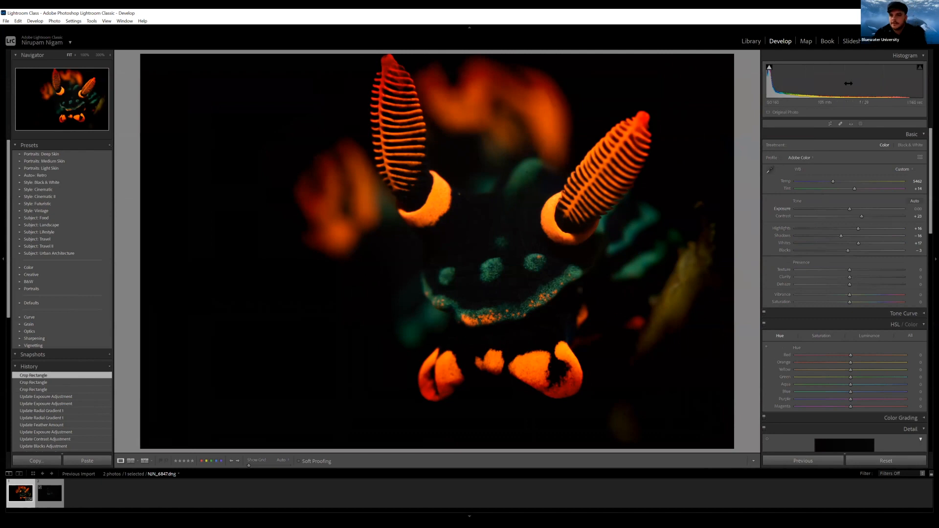
Step: Widen the nudibranch photo's crop to bring the yellow coral blob back into the frame
left_click(830, 123)
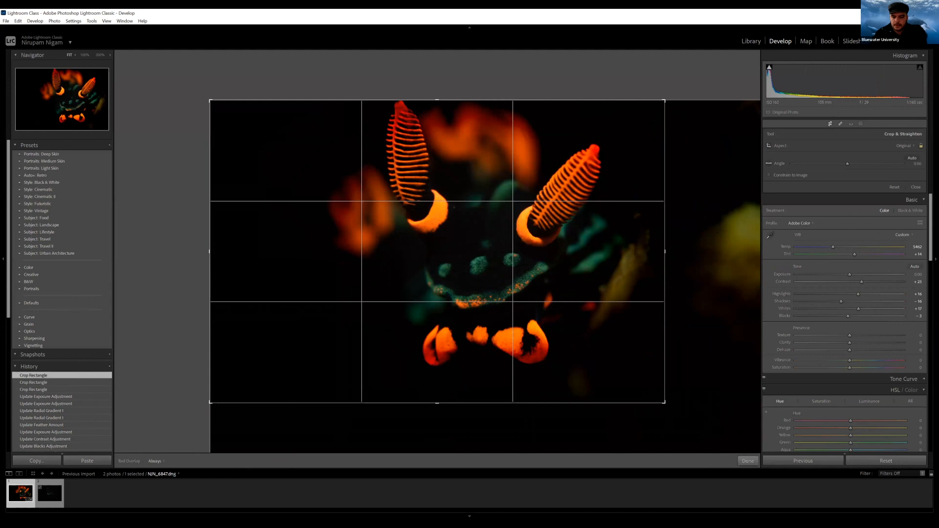
key("ctrl+alt+r")
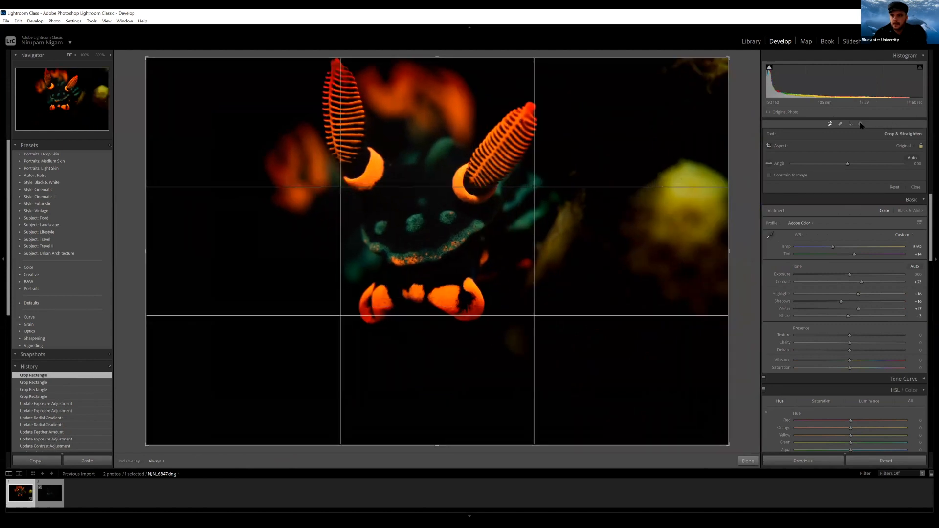
Step: Reshape Mask 2's radial gradient into a taller, nearly circular area centred over the nudibranch's head, and finish masking
left_click(861, 124)
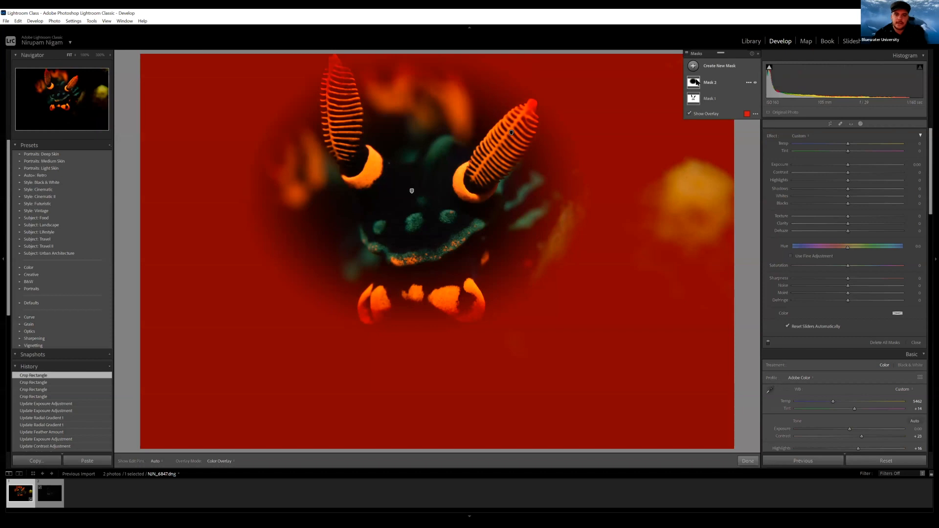
left_click(697, 82)
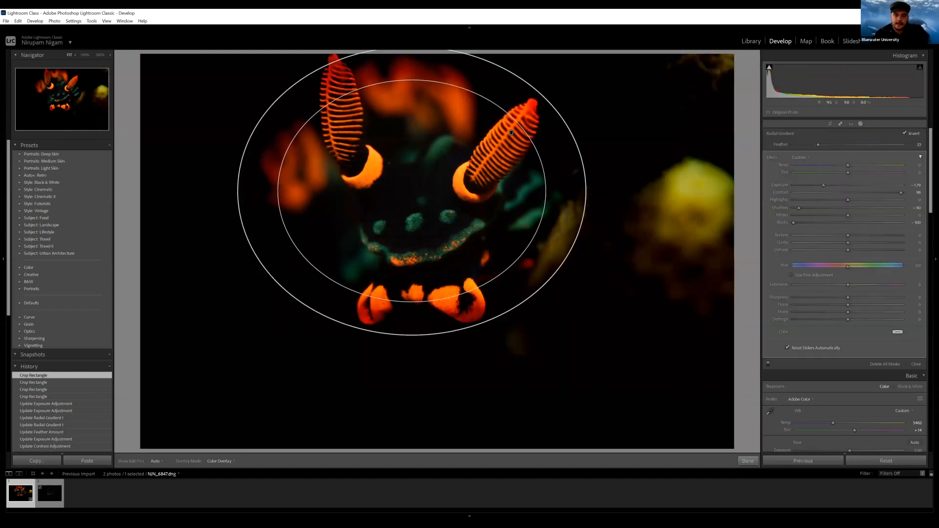
left_click_drag(639, 197, 639, 193)
left_click_drag(412, 342, 412, 367)
mouse_move(437, 201)
left_mouse_down()
mouse_move(456, 203)
mouse_move(435, 194)
left_mouse_up()
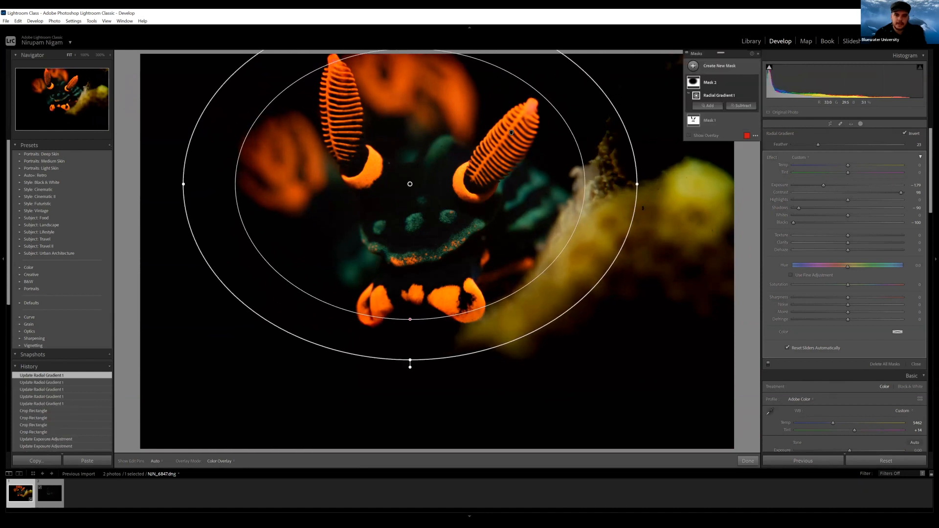
left_click_drag(637, 184, 577, 184)
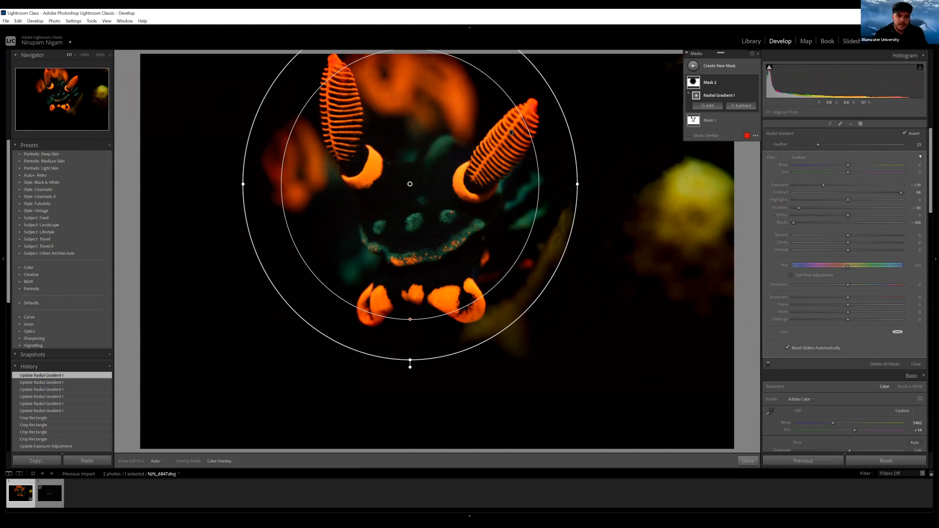
left_click(747, 461)
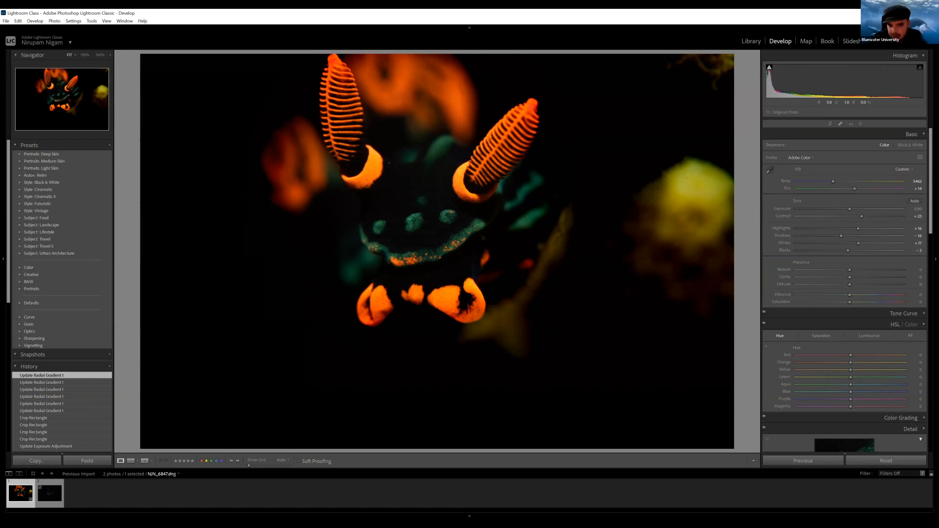
Step: Add a radial gradient mask over the yellow coral blob with Feather 50 and Exposure about −2, and finish masking
left_click(860, 125)
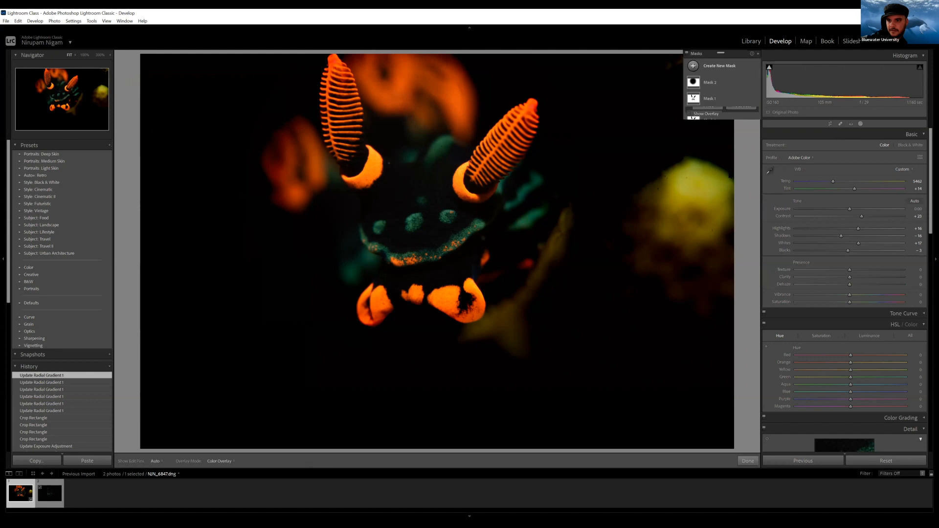
left_click(719, 66)
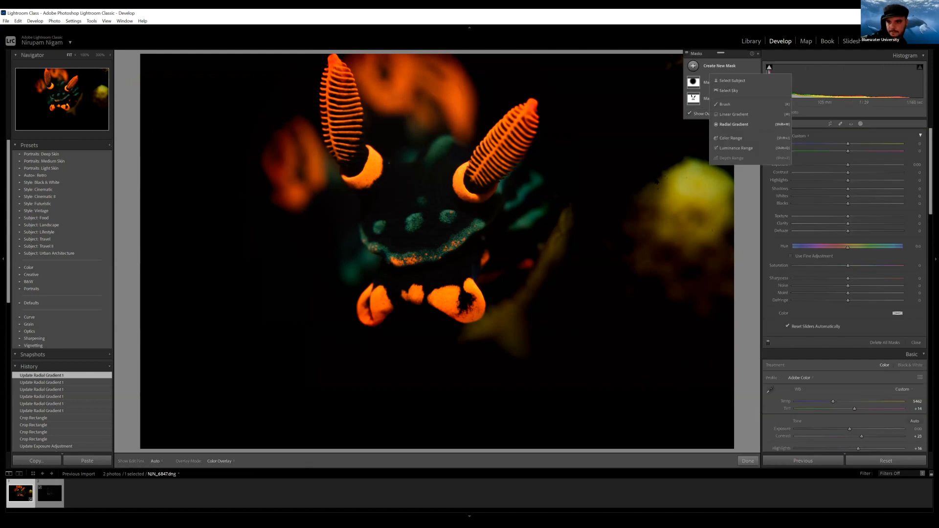
mouse_move(700, 227)
left_mouse_down()
mouse_move(784, 369)
mouse_move(816, 389)
left_mouse_up()
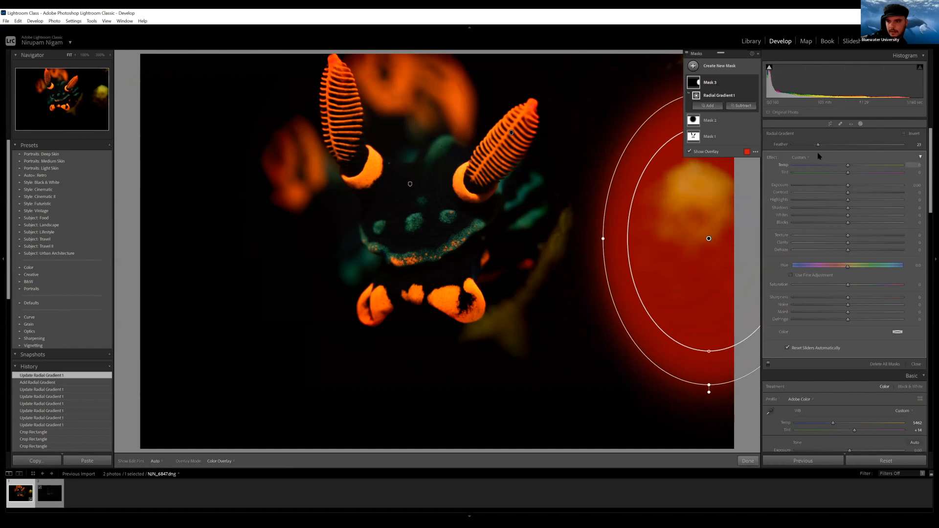
left_click_drag(819, 145, 850, 145)
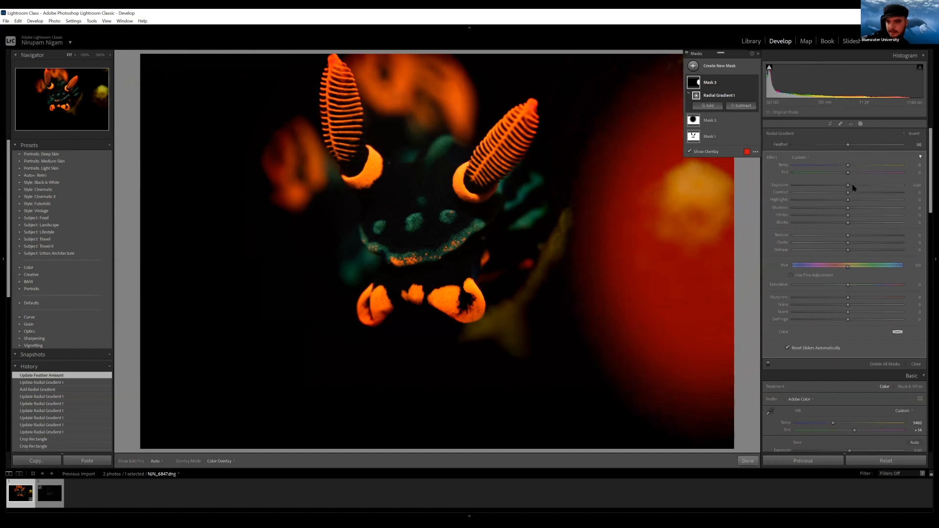
left_click_drag(849, 190, 821, 189)
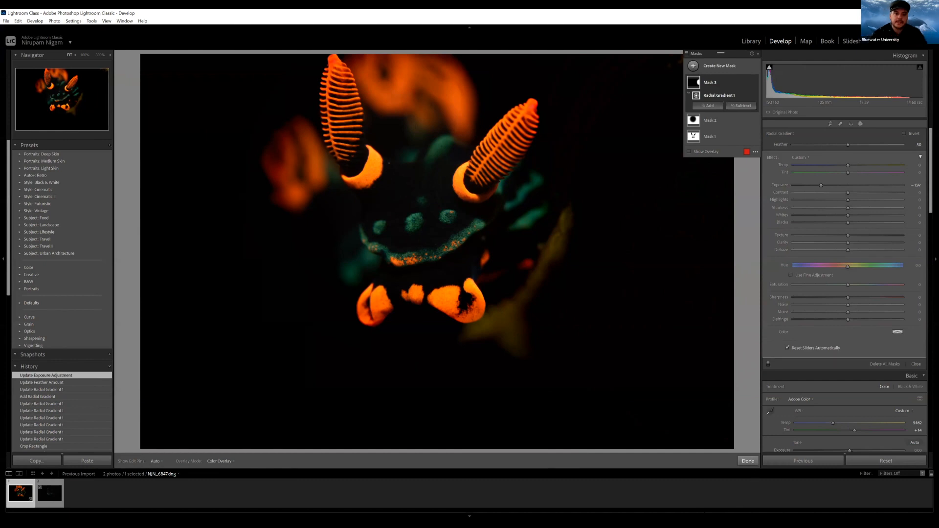
left_click(748, 461)
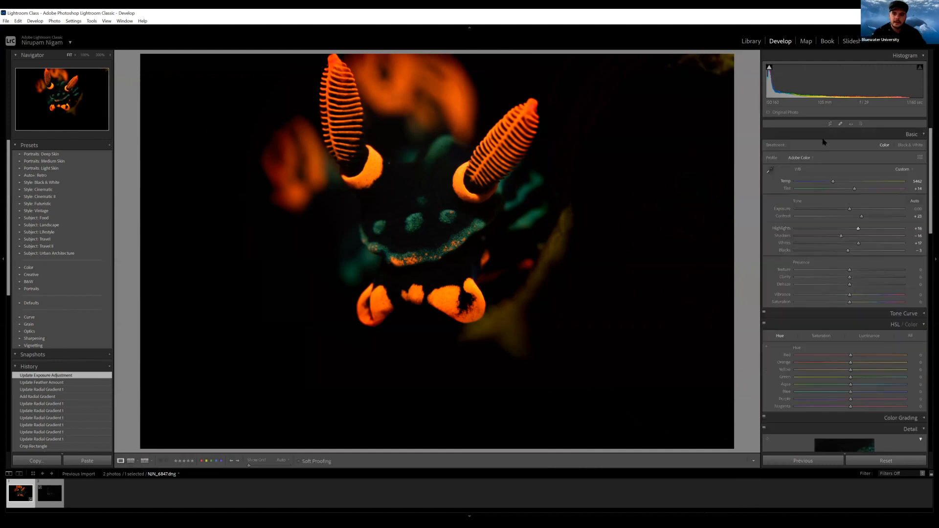
Step: Crop the photo tighter around the nudibranch's head using the Original aspect ratio, and apply the crop
left_click(830, 123)
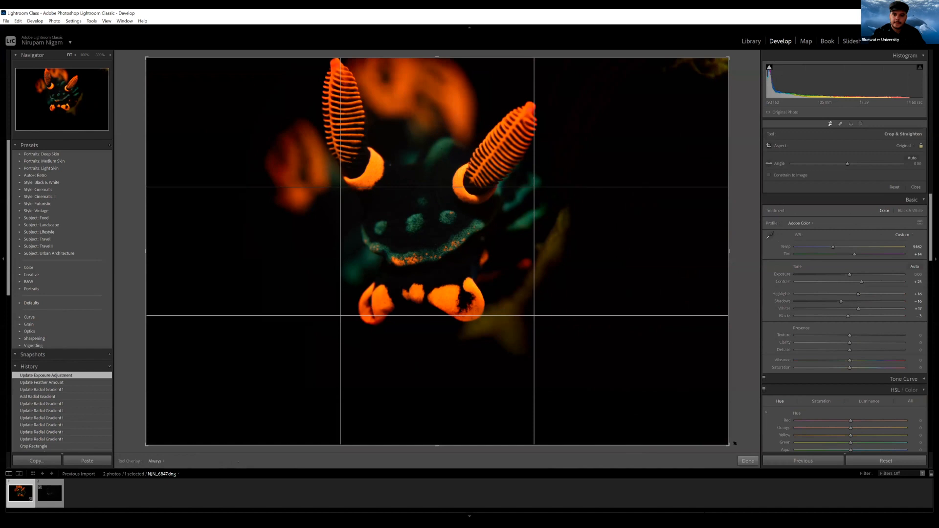
left_click_drag(728, 444, 674, 409)
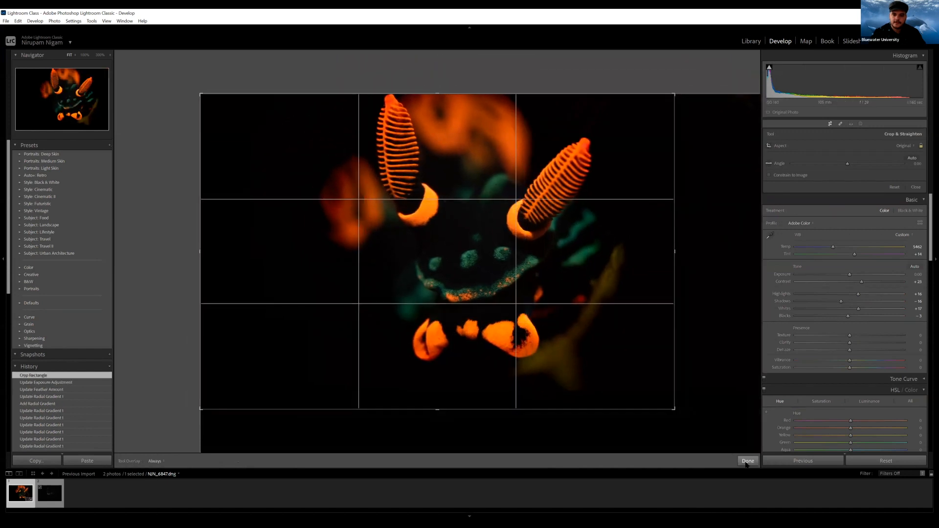
left_click(747, 461)
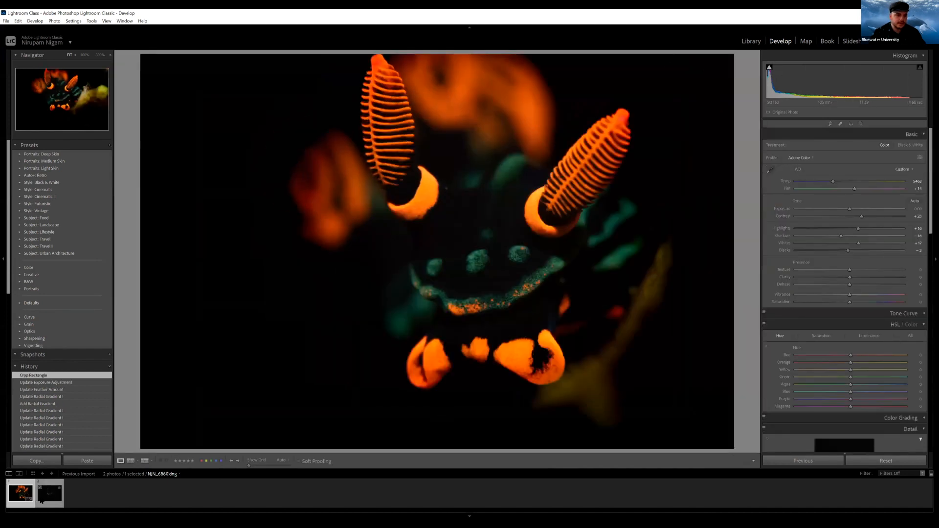
Step: Open the squid photo NJN_6860.dng and raise its Exposure to +2.86
left_click(41, 499)
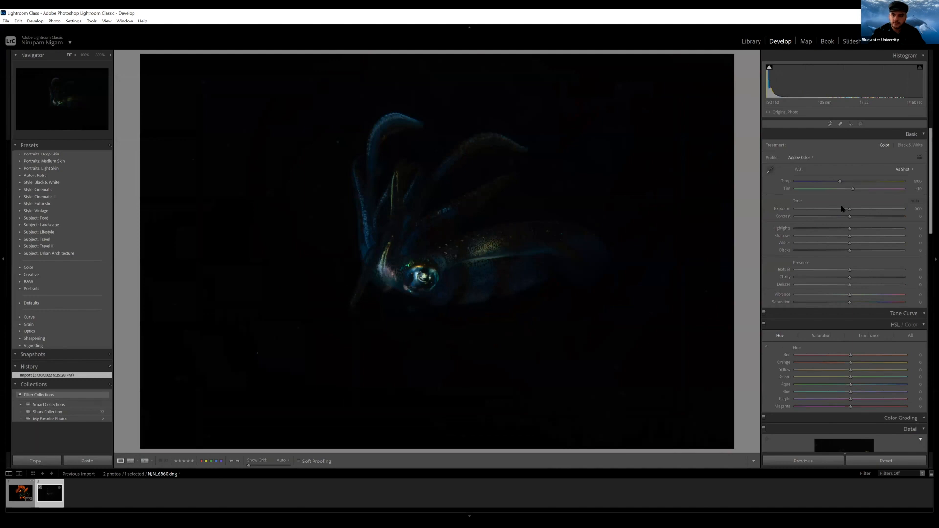
left_click_drag(850, 210, 882, 211)
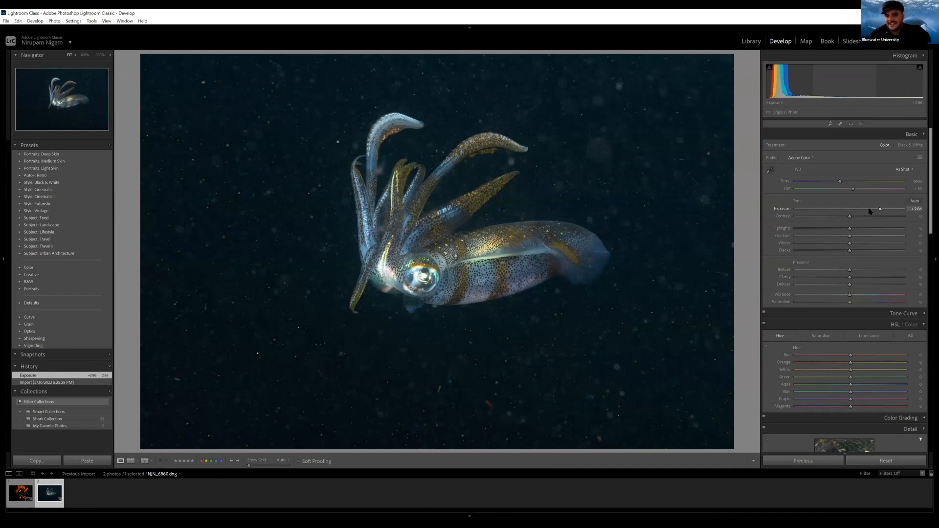
Step: Paint a brush mask over the squid's body and one arm, invert it, and set its Contrast to 100
left_click(861, 124)
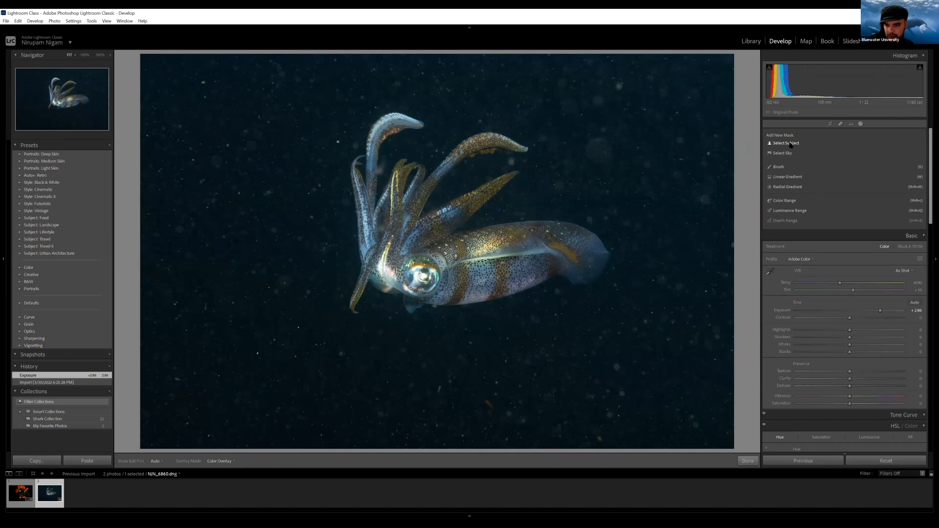
left_click(779, 168)
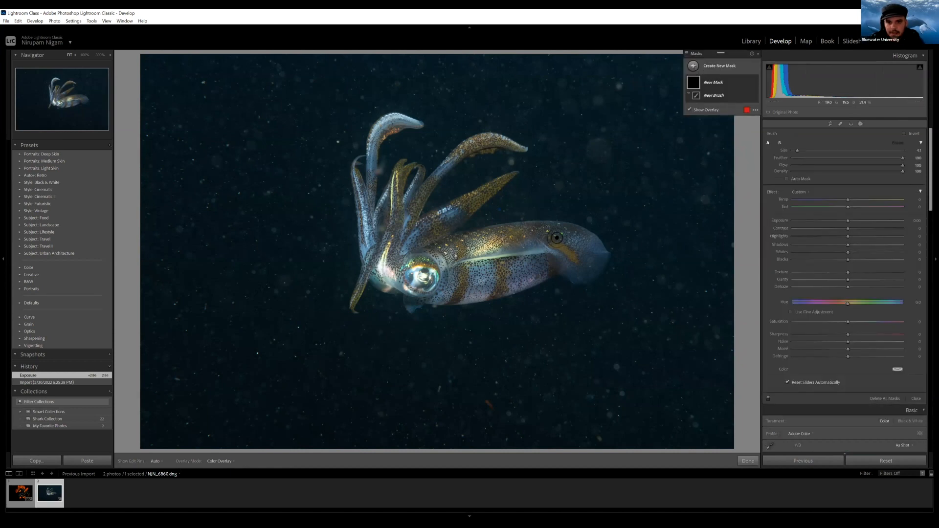
mouse_move(561, 232)
left_mouse_down()
mouse_move(580, 263)
mouse_move(603, 265)
mouse_move(558, 229)
mouse_move(537, 231)
mouse_move(583, 243)
mouse_move(567, 265)
mouse_move(420, 246)
mouse_move(530, 246)
mouse_move(518, 232)
mouse_move(474, 241)
mouse_move(567, 242)
mouse_move(517, 255)
mouse_move(591, 266)
mouse_move(579, 275)
mouse_move(601, 249)
mouse_move(547, 234)
mouse_move(490, 240)
mouse_move(490, 260)
mouse_move(511, 277)
mouse_move(492, 282)
mouse_move(551, 272)
mouse_move(490, 272)
mouse_move(481, 256)
mouse_move(439, 265)
mouse_move(513, 278)
mouse_move(435, 295)
mouse_move(396, 266)
mouse_move(417, 280)
mouse_move(481, 289)
mouse_move(454, 293)
mouse_move(419, 277)
mouse_move(413, 223)
mouse_move(485, 211)
mouse_move(514, 182)
mouse_move(413, 232)
left_mouse_up()
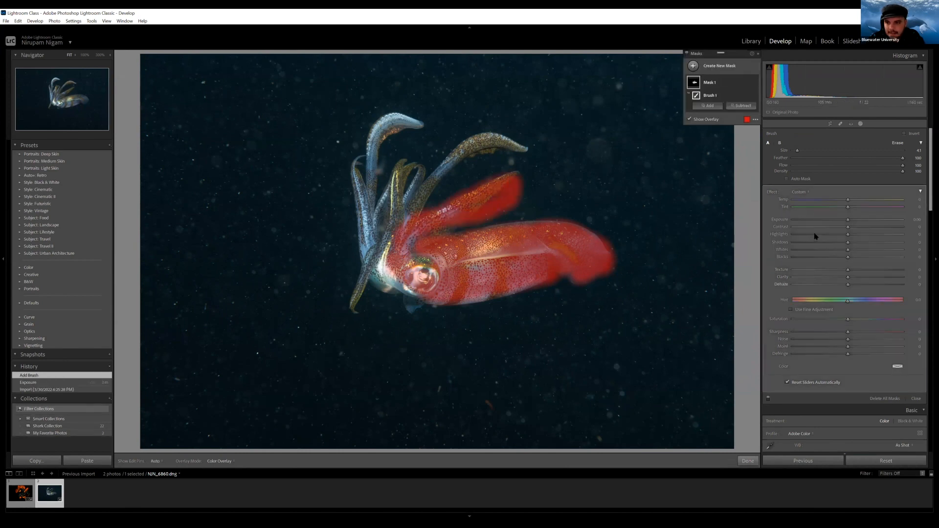
left_click(904, 134)
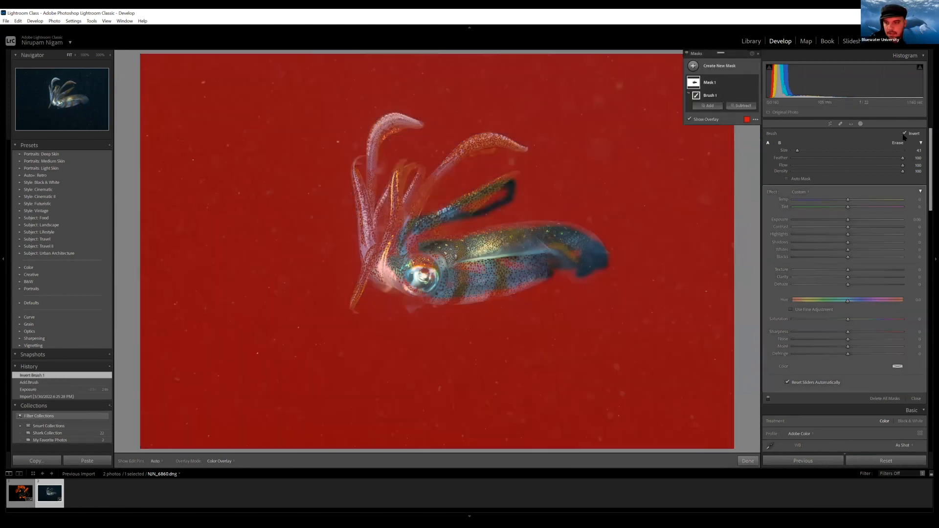
left_click_drag(848, 227, 903, 227)
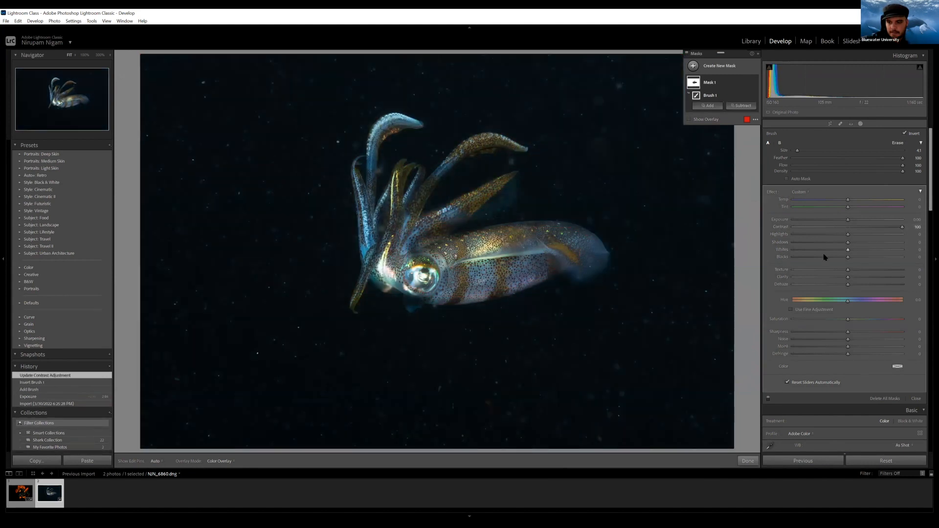
Step: Try darkening the inverted brush mask with Blacks −100 and Shadows −46, and undo both adjustments
left_click_drag(824, 256, 794, 258)
left_click_drag(847, 242, 823, 242)
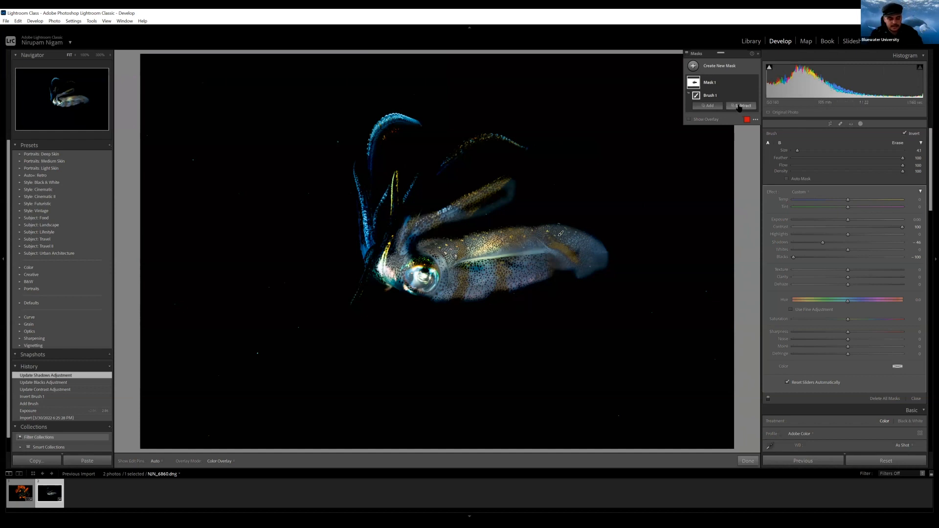
key("ctrl+z")
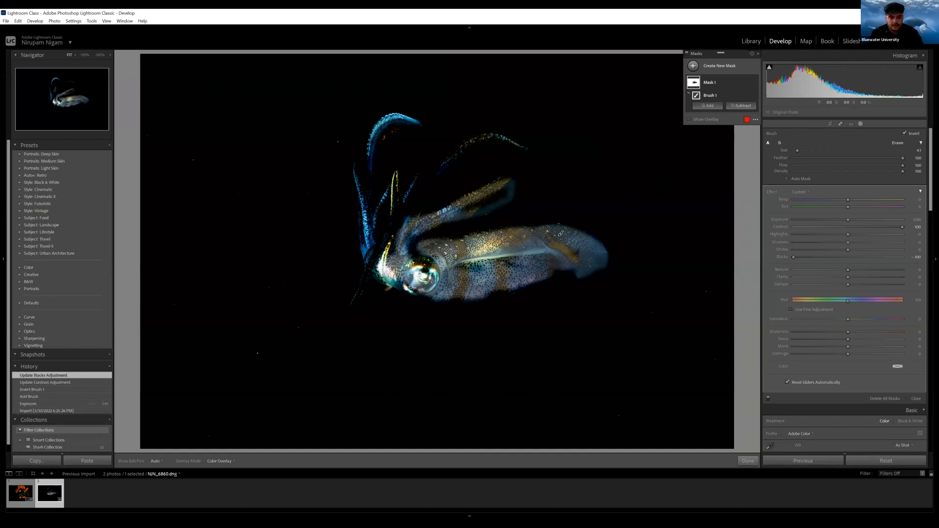
key("ctrl+z")
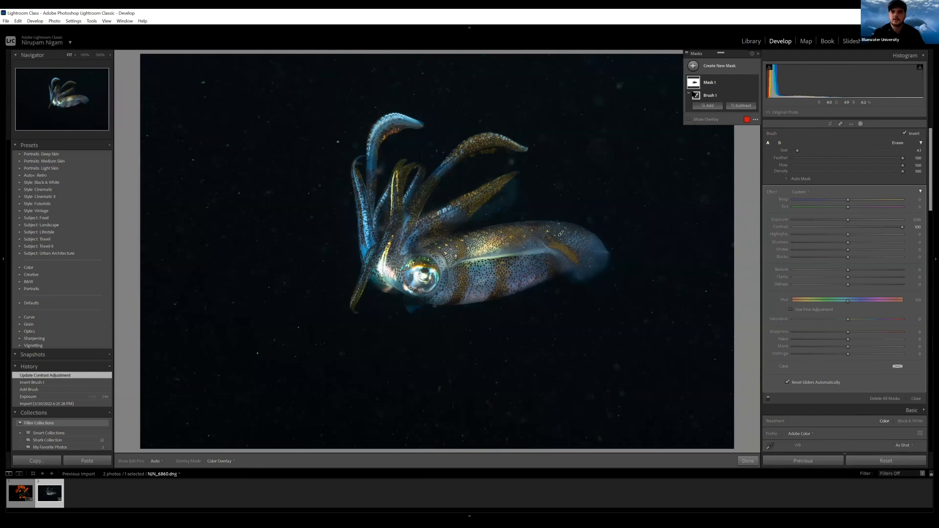
Step: Add a Select Sky mask and a separate Select Subject mask for the squid, inverting the subject mask to cover the background
left_click(715, 68)
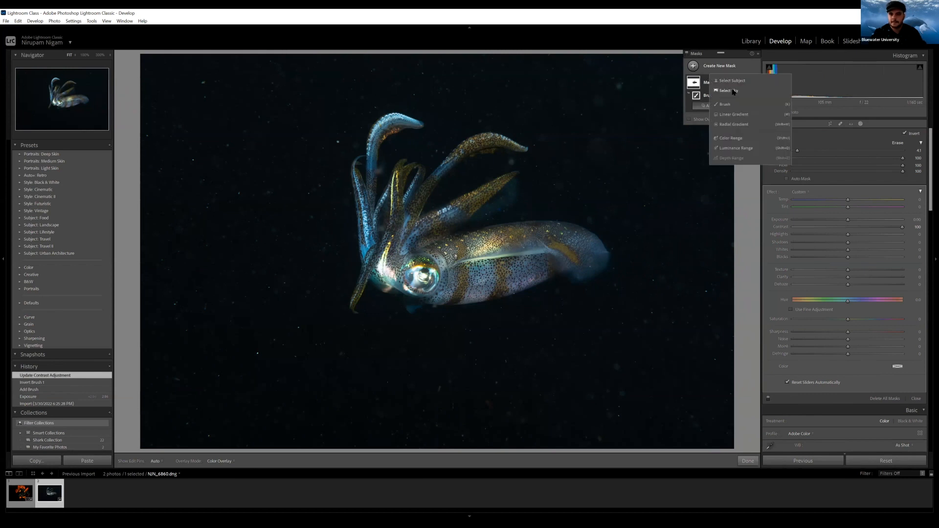
left_click(729, 90)
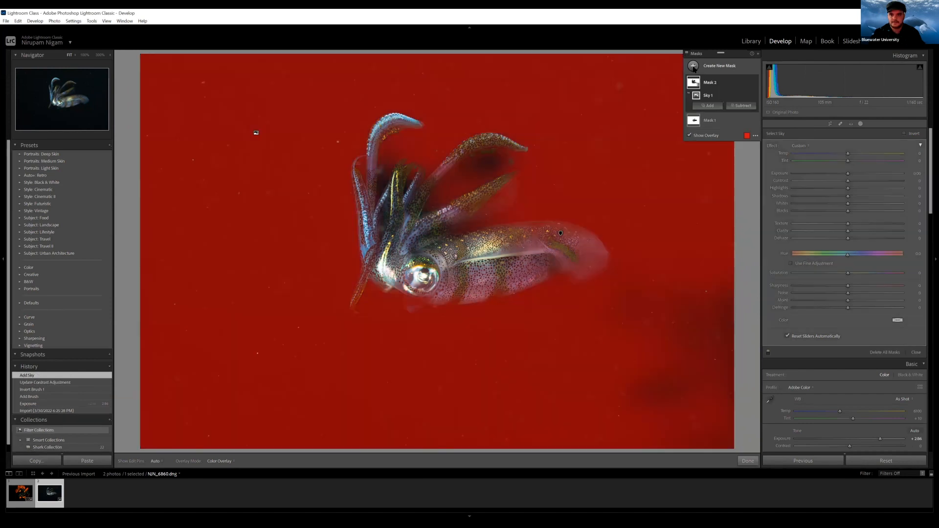
left_click(694, 68)
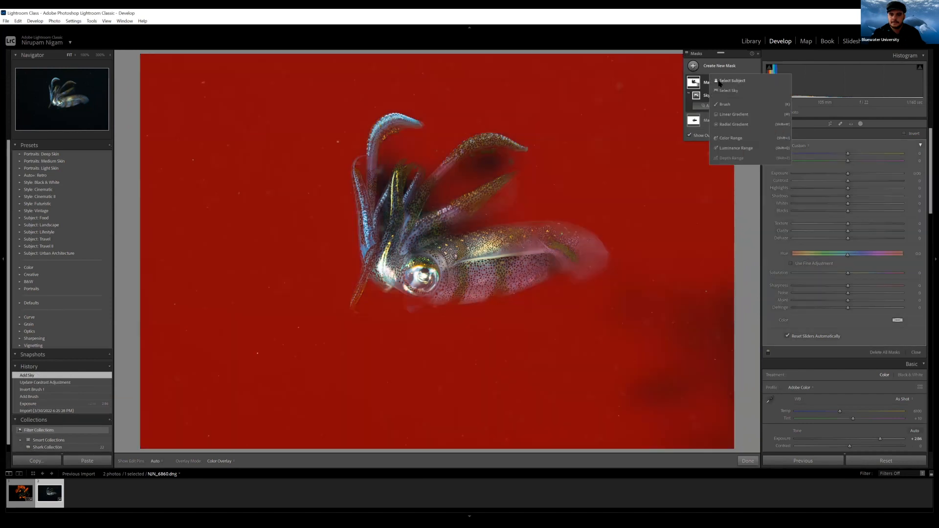
left_click(731, 81)
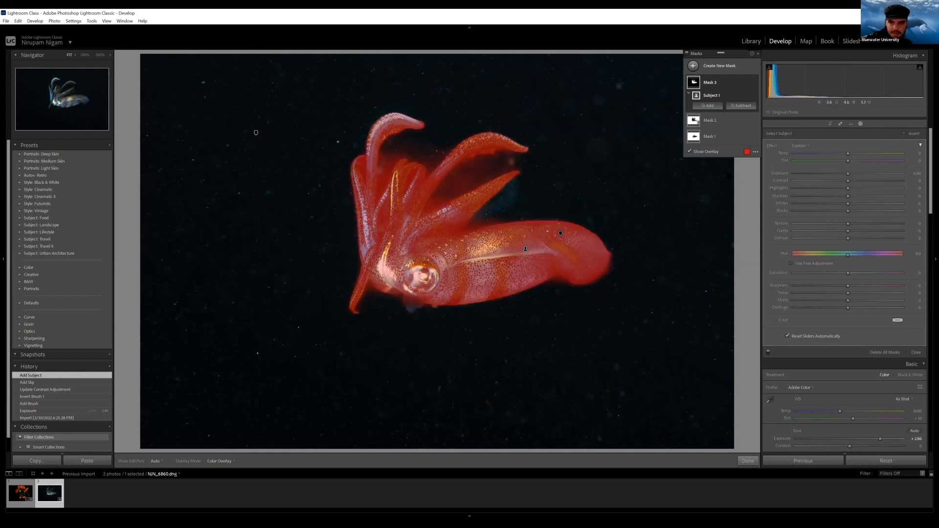
left_click(904, 133)
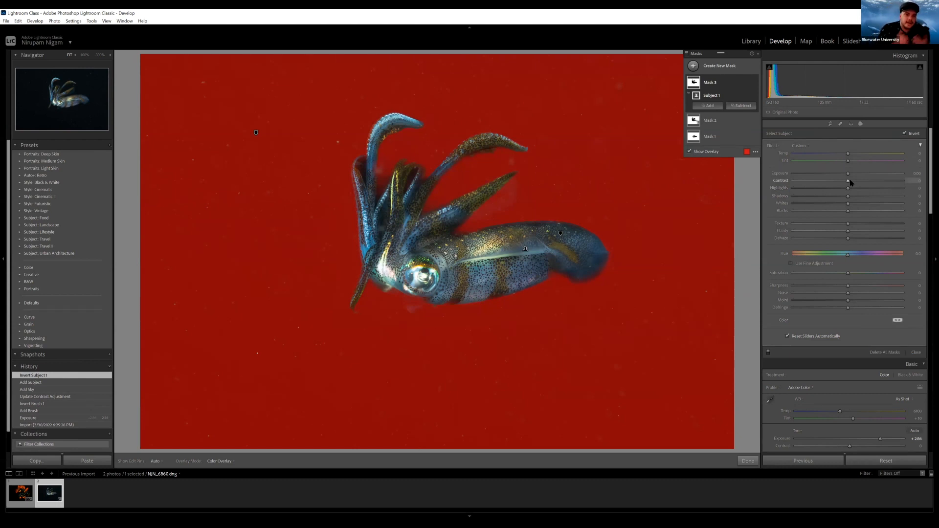
Step: Darken the inverted subject mask with Contrast about 62, Shadows −84 and Blacks −36, finish masking, and check the squid's edges
left_click_drag(850, 181, 884, 185)
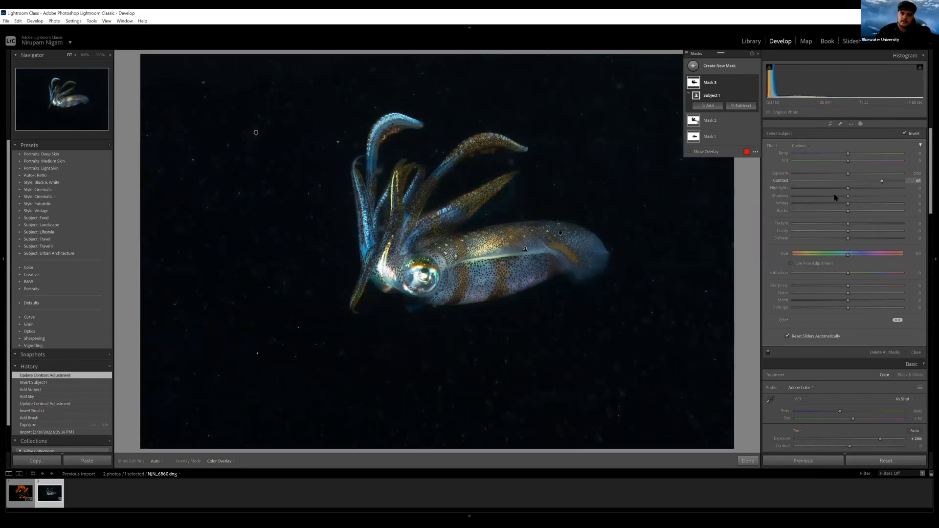
mouse_move(829, 197)
left_mouse_down()
mouse_move(802, 198)
mouse_move(829, 213)
left_mouse_up()
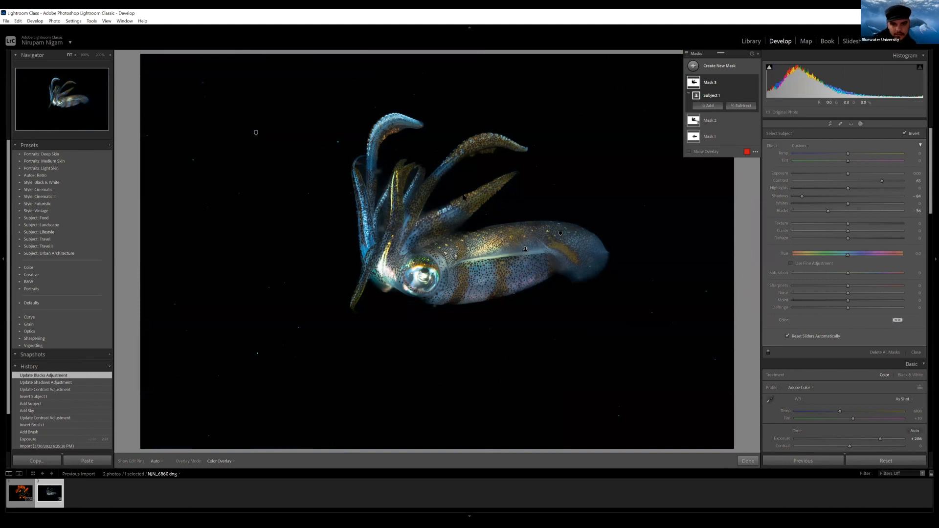
left_click(741, 461)
left_click(455, 212)
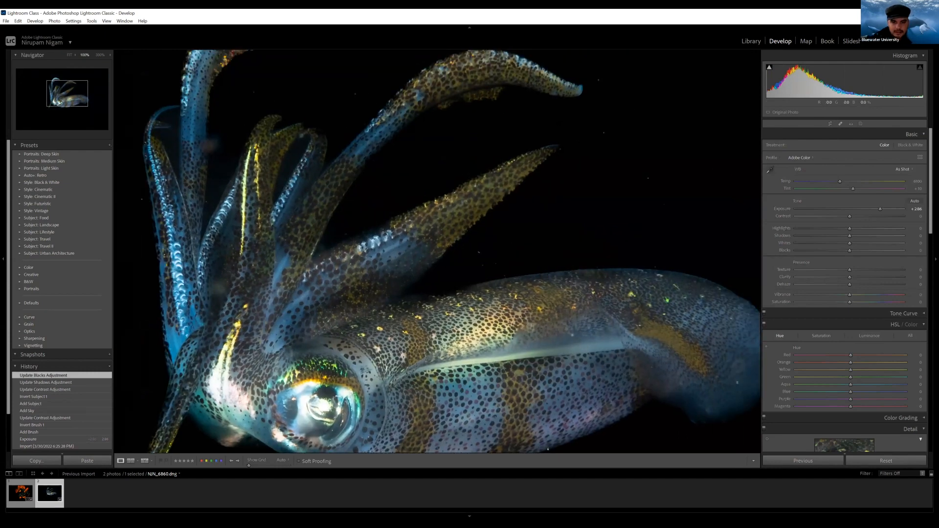
left_click_drag(380, 437, 465, 268)
left_click(465, 268)
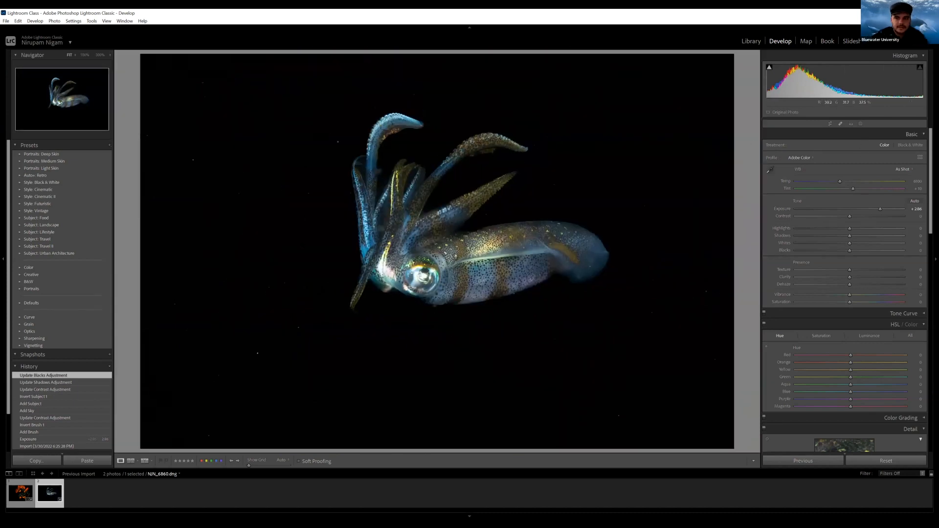
Step: Hide all three existing masks on the squid photo and finish masking
left_click(860, 124)
mouse_move(756, 85)
left_click(756, 83)
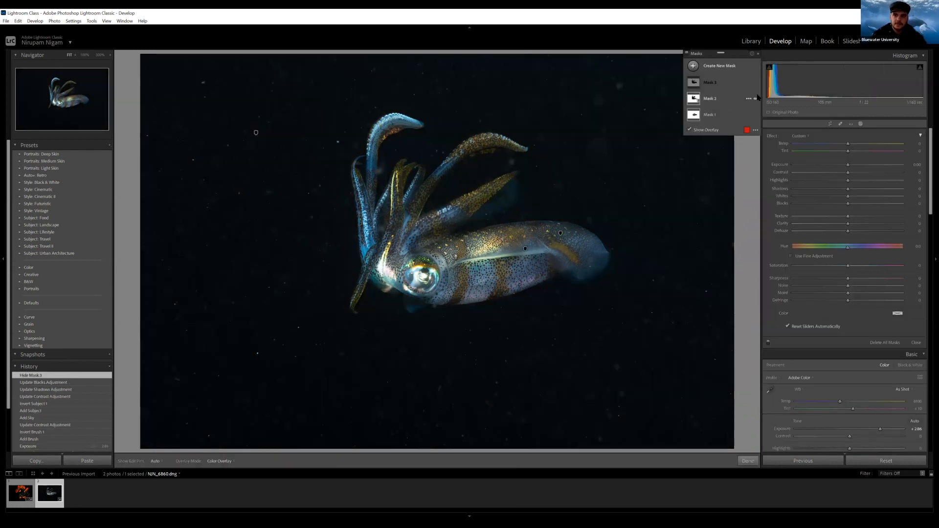
left_click(756, 99)
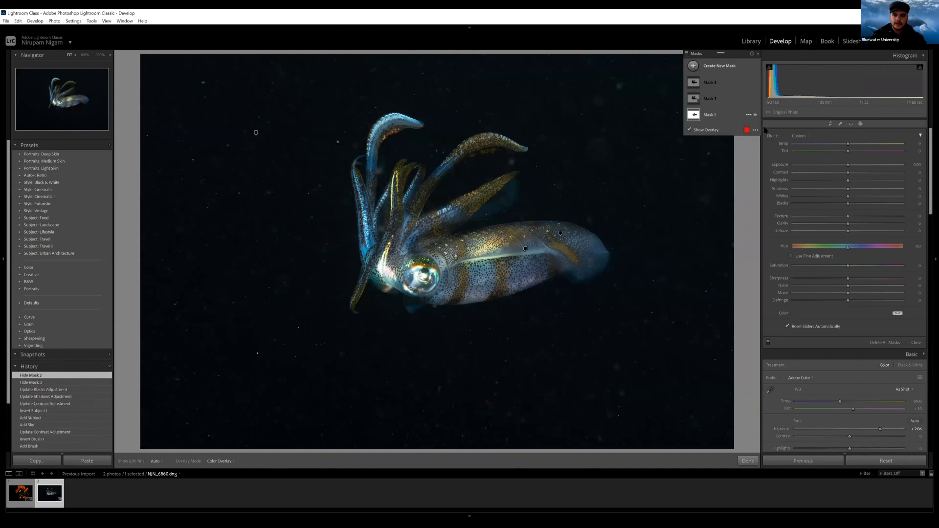
left_click(755, 115)
left_click(748, 461)
Step: Darken the whole squid photo with Contrast +81, Shadows −97 and Blacks −39, and check the detail up close
left_click_drag(856, 222, 901, 222)
mouse_move(838, 236)
left_mouse_down()
mouse_move(823, 240)
mouse_move(829, 253)
left_mouse_up()
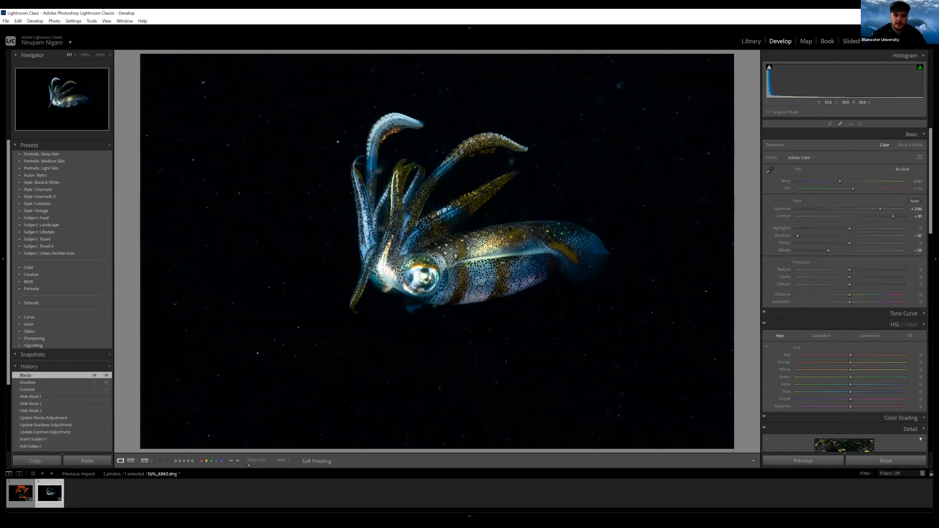
key("z")
key("z")
Step: Add a new Select Subject mask, invert it to cover the background, and set its Noise reduction to 100
left_click(862, 124)
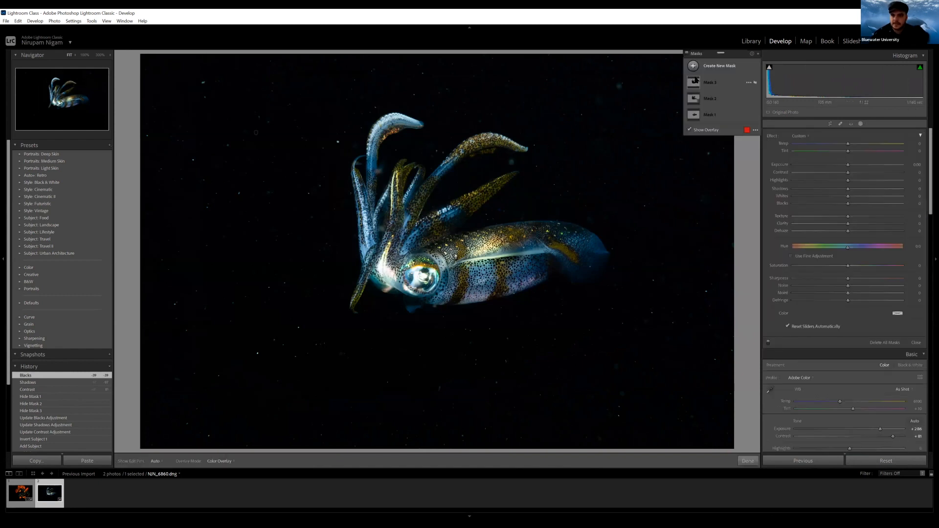
left_click(694, 67)
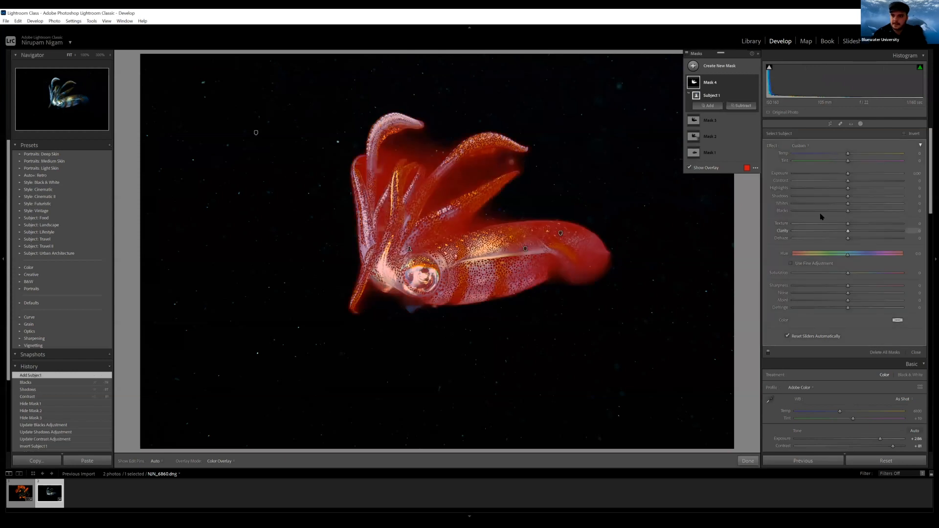
left_click(904, 133)
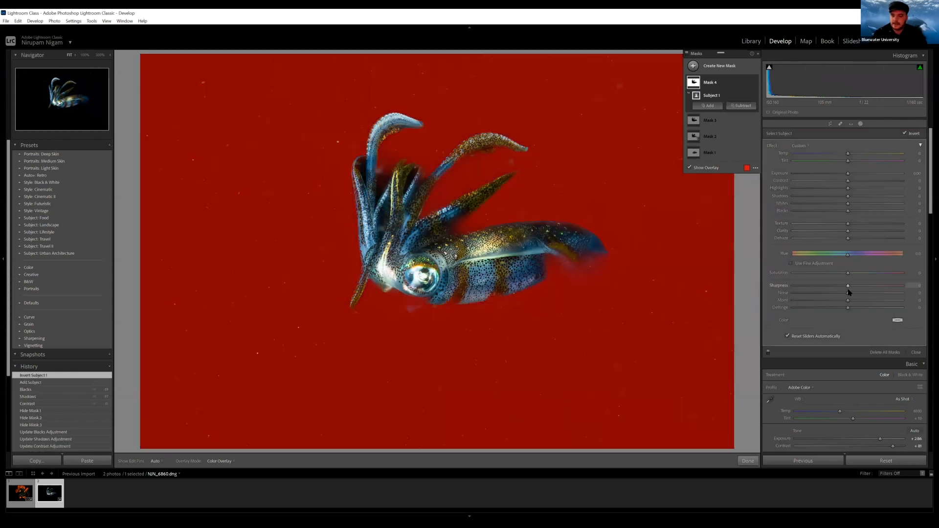
left_click_drag(848, 293, 914, 293)
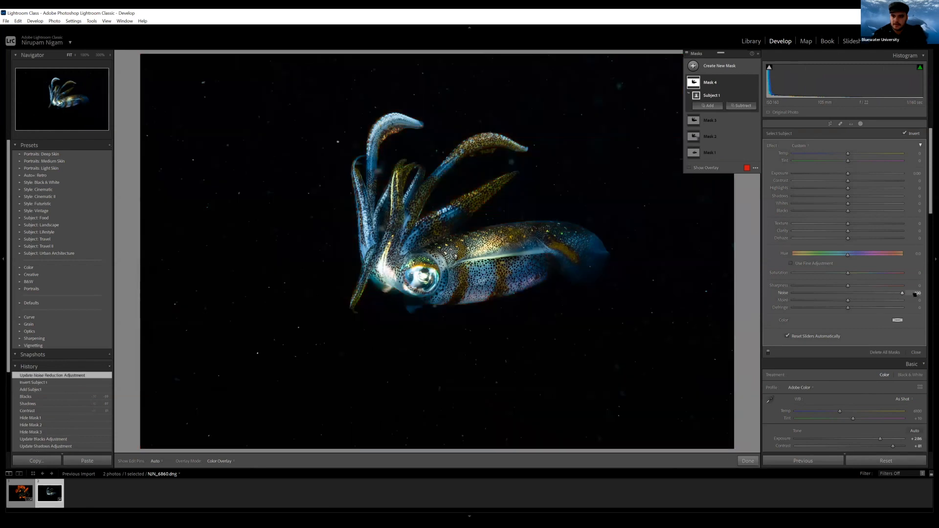
Step: Soften and darken the inverted subject mask with Clarity −52, Shadows −43 and Blacks −10, and finish masking
left_click(834, 232)
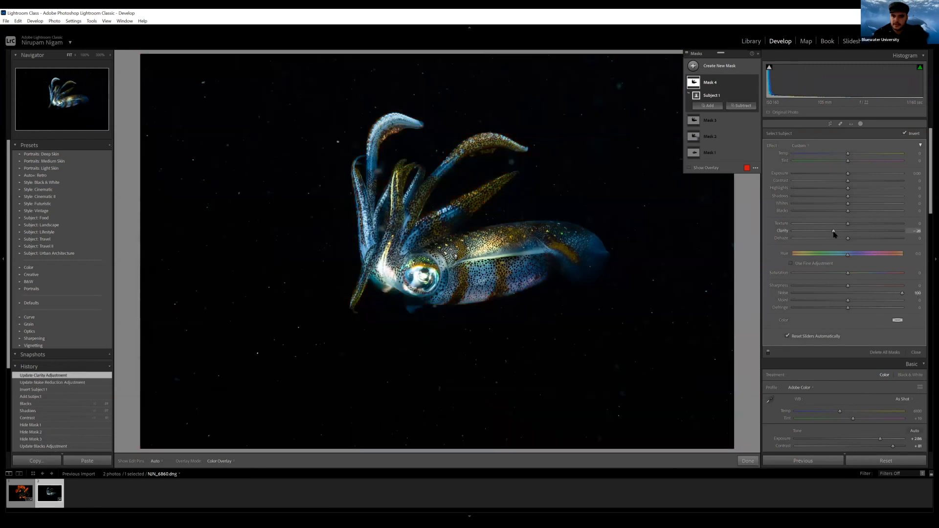
left_click(829, 234)
left_click(826, 234)
left_click(822, 235)
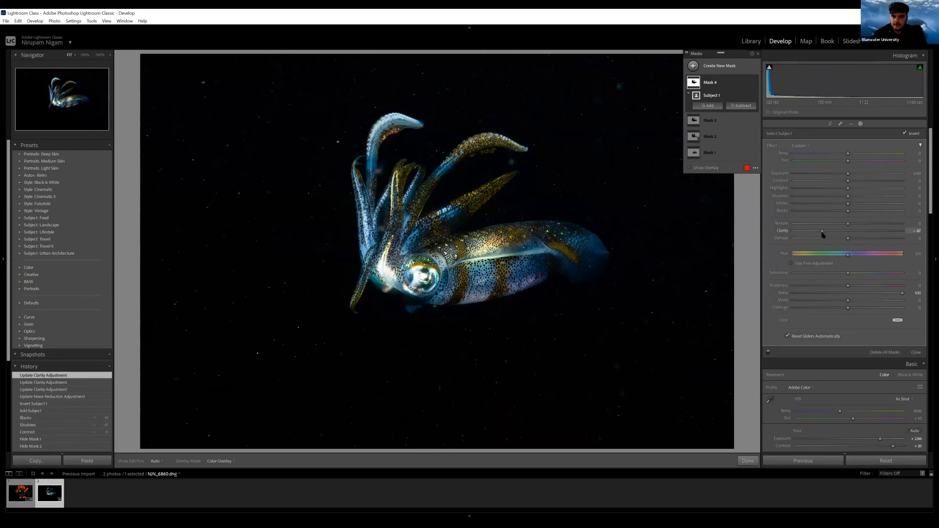
left_click(820, 234)
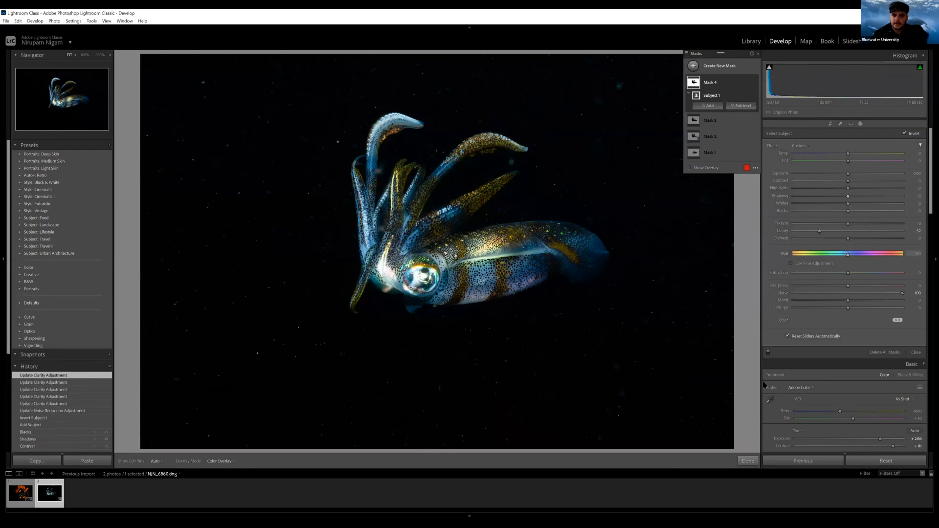
left_click(833, 197)
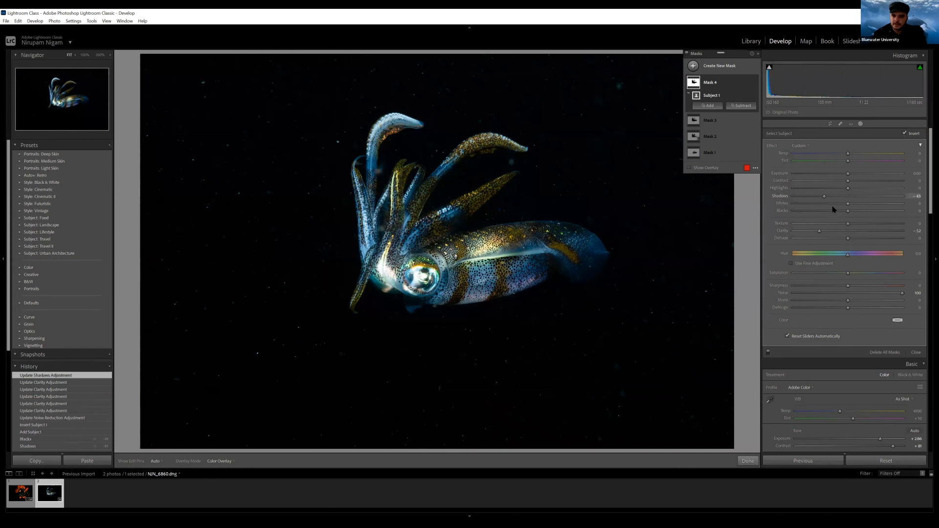
left_click_drag(836, 215, 844, 213)
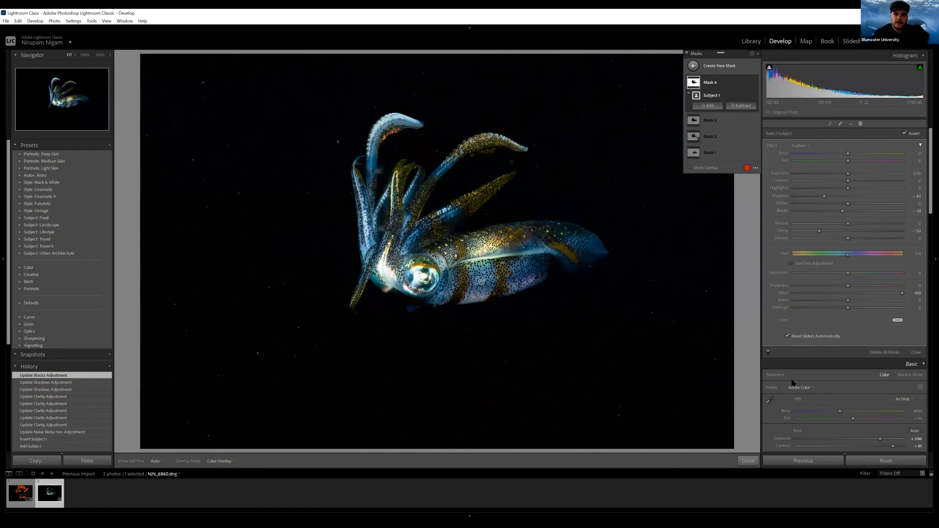
left_click(748, 460)
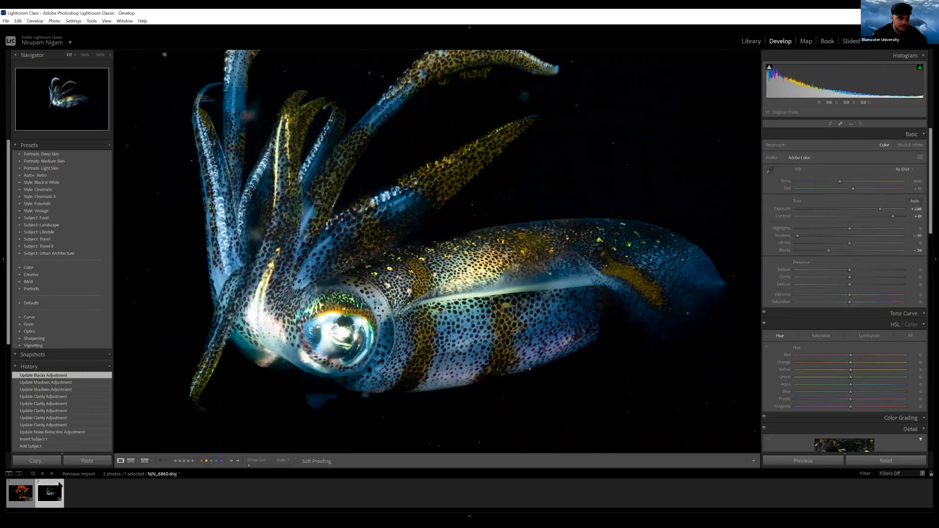
Step: Compare the squid photo before and after editing in the side-by-side and split layouts, and return to the single-photo view
left_click(144, 461)
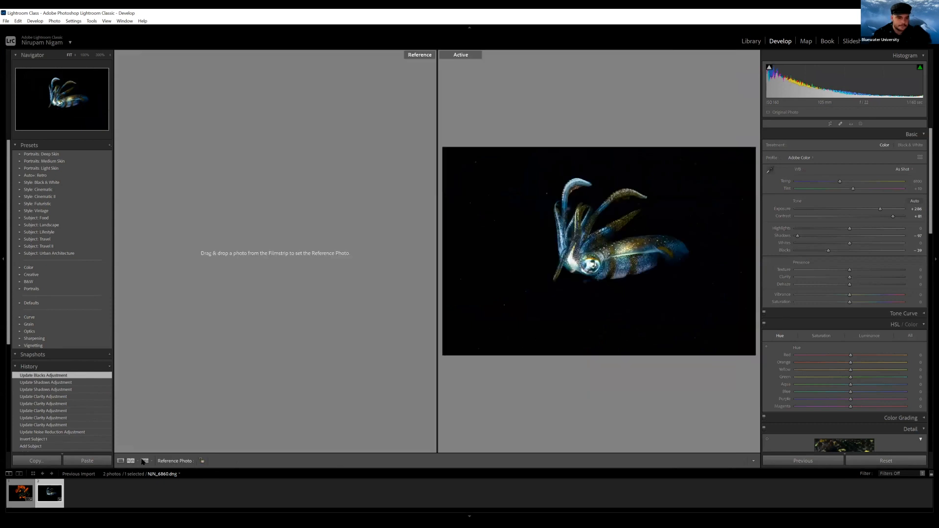
left_click(144, 461)
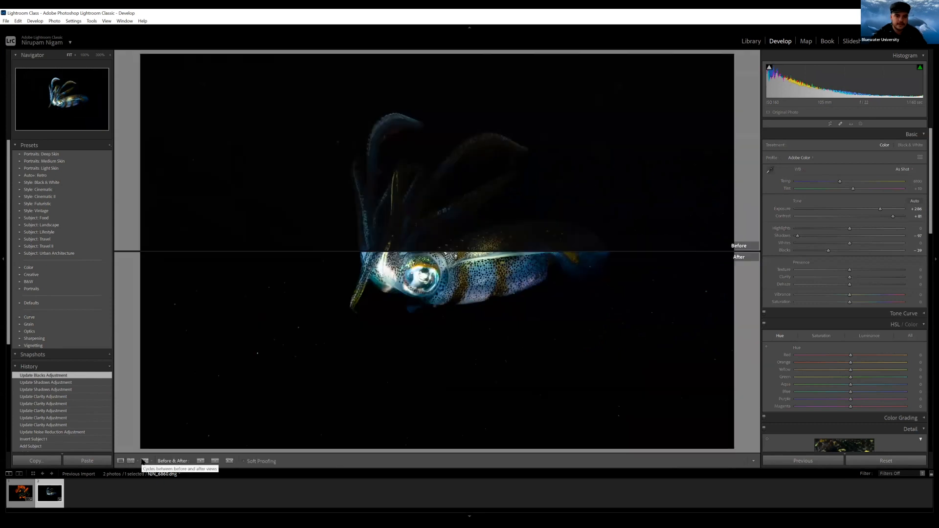
left_click(144, 463)
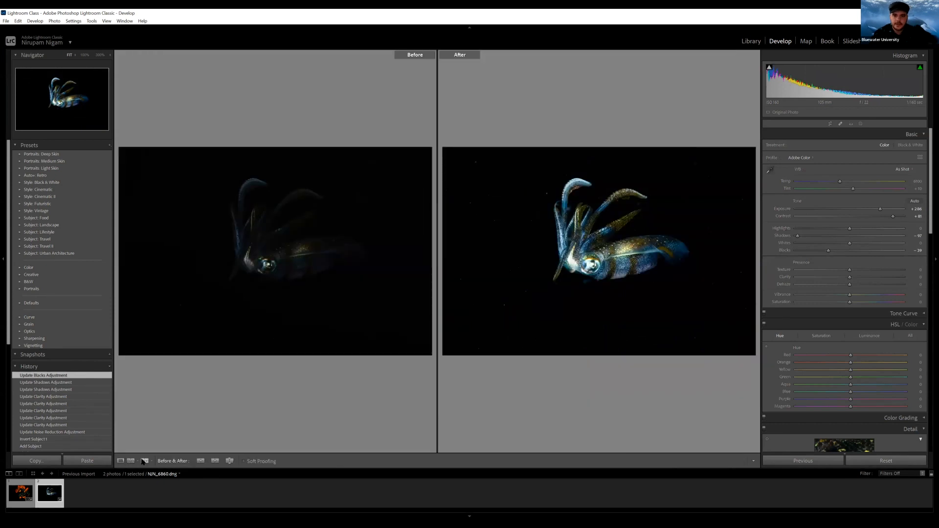
left_click(143, 461)
left_click(143, 462)
left_click(143, 461)
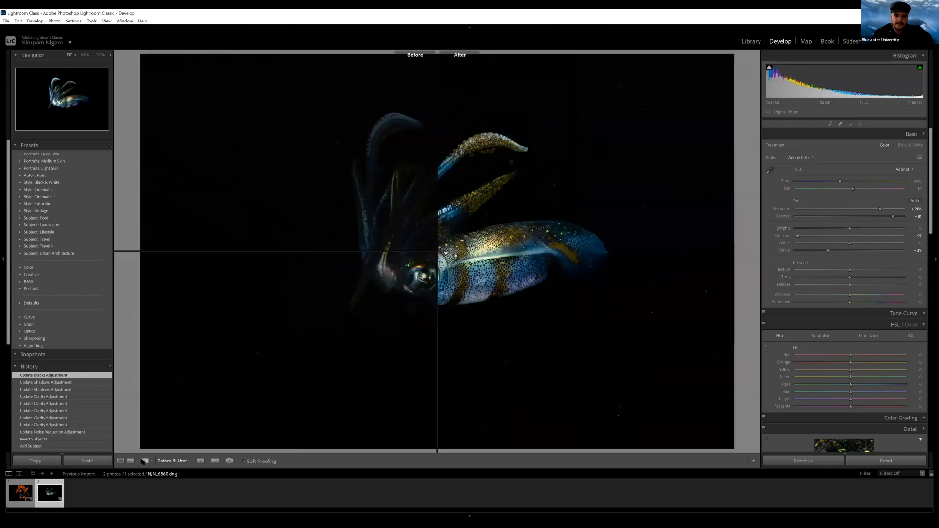
left_click(143, 461)
left_click(120, 461)
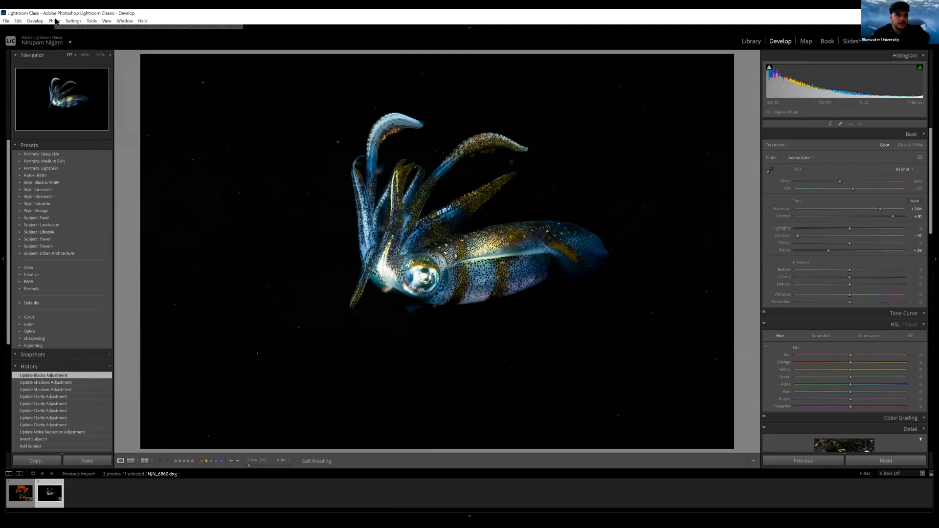
Step: Rotate the squid photo counterclockwise twice so that it is turned 180 degrees
left_click(55, 21)
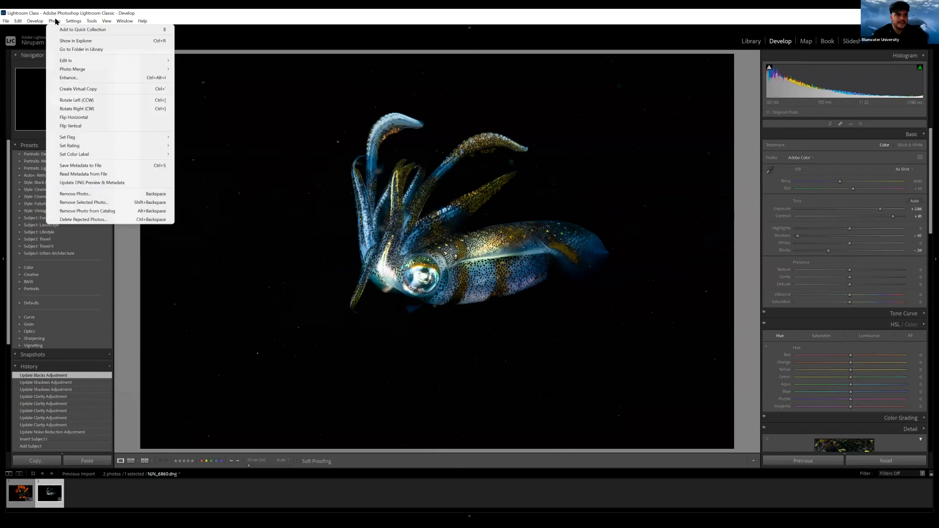
left_click(78, 100)
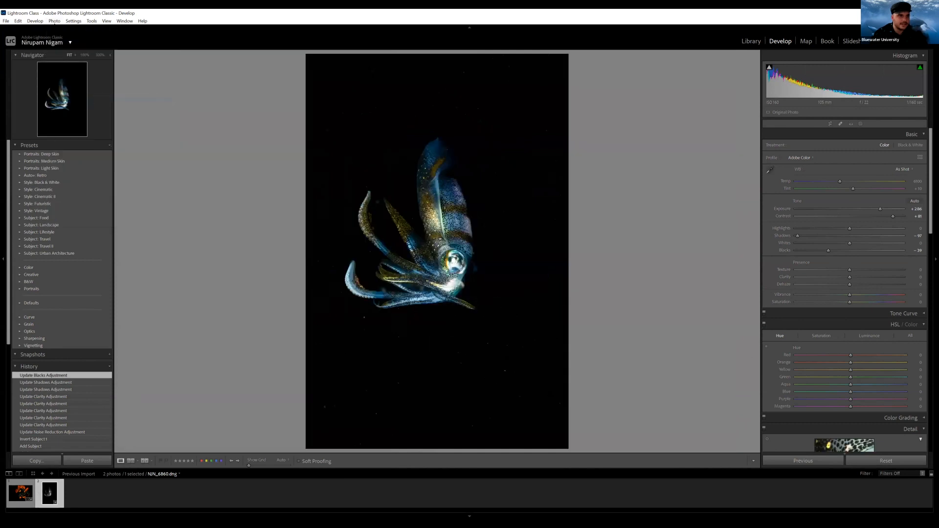
left_click(54, 21)
left_click(78, 100)
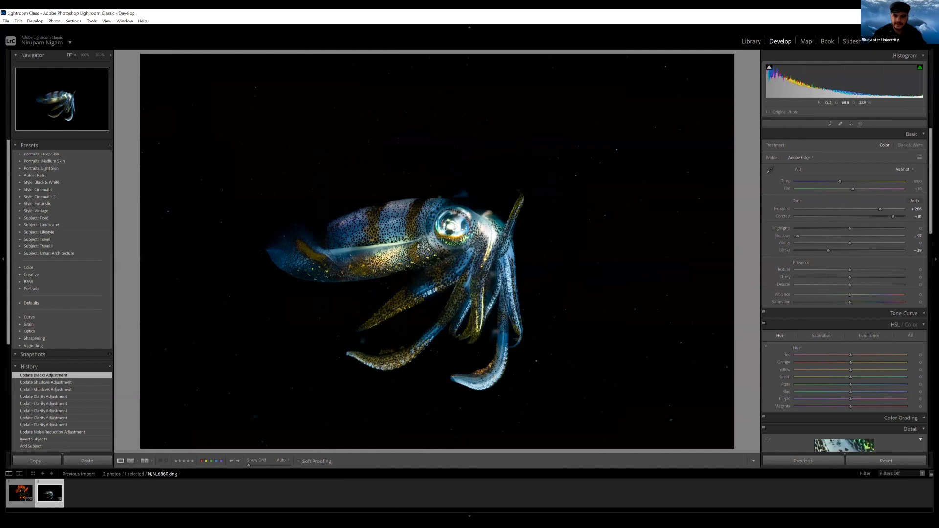
Step: Tone down the bright area beside the squid's eye with a small radial gradient mask, Highlights about −21 and Whites about −75
left_click(860, 124)
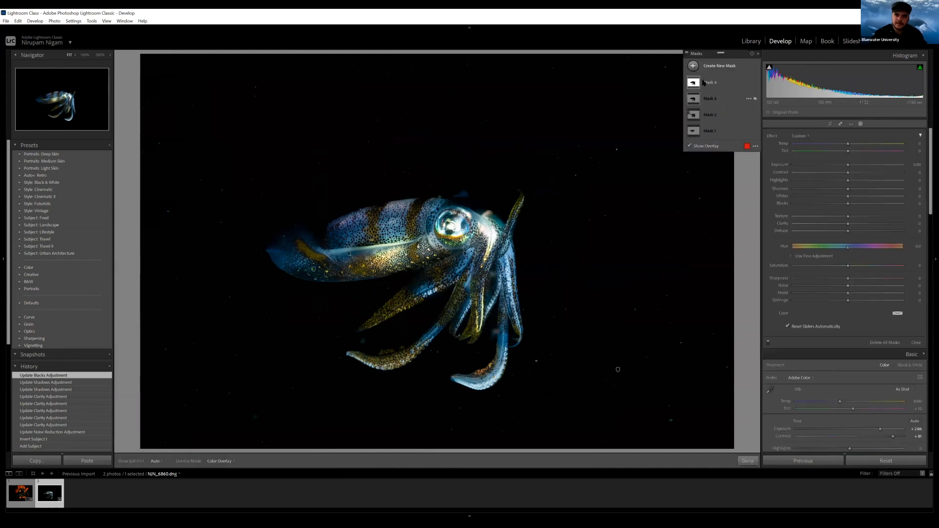
left_click(693, 67)
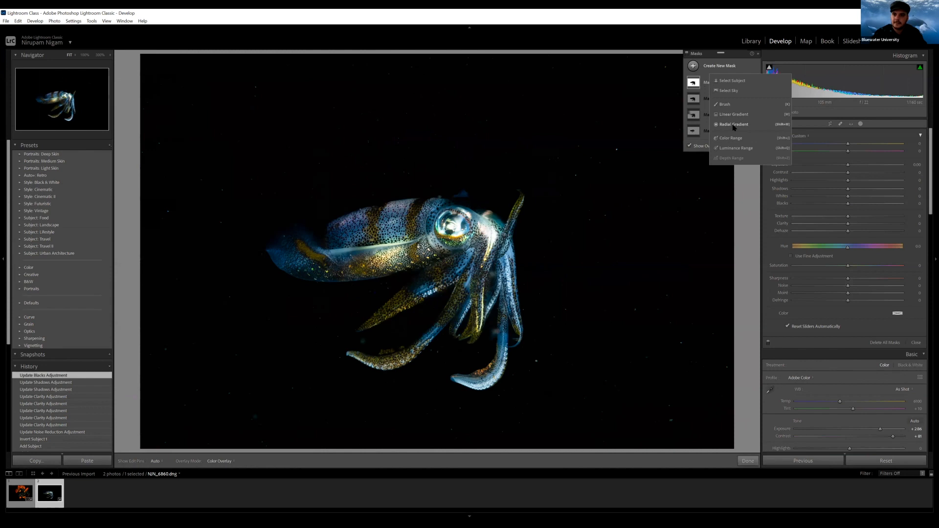
left_click(732, 124)
left_click_drag(483, 224, 503, 211)
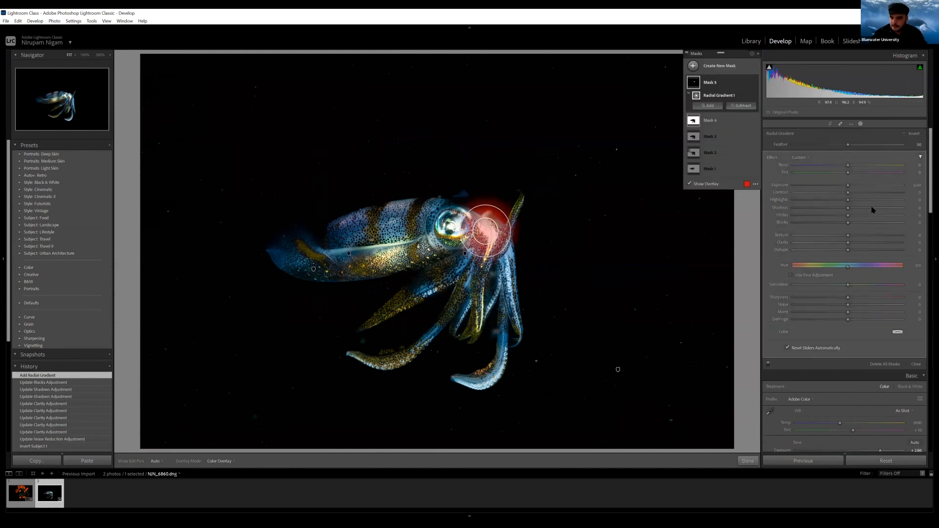
left_click(838, 201)
left_click_drag(838, 201, 807, 217)
left_click(834, 215)
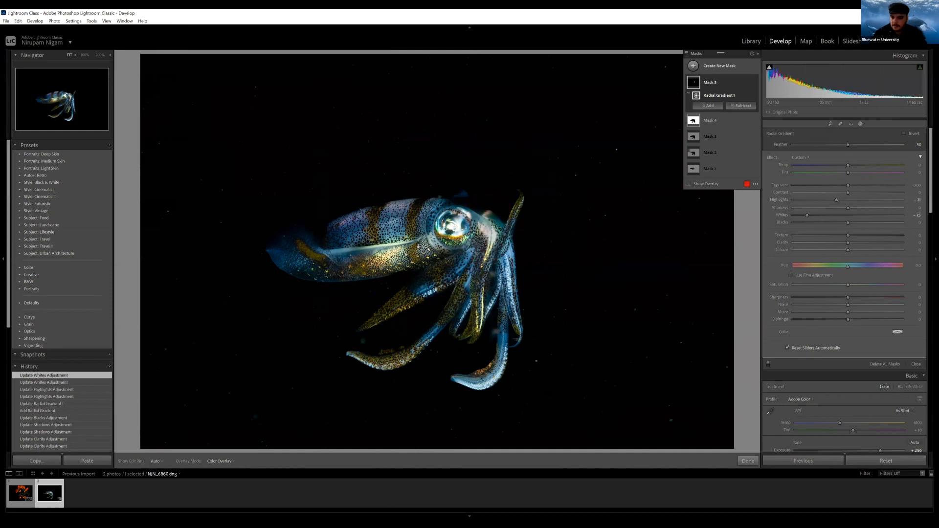
left_click(749, 460)
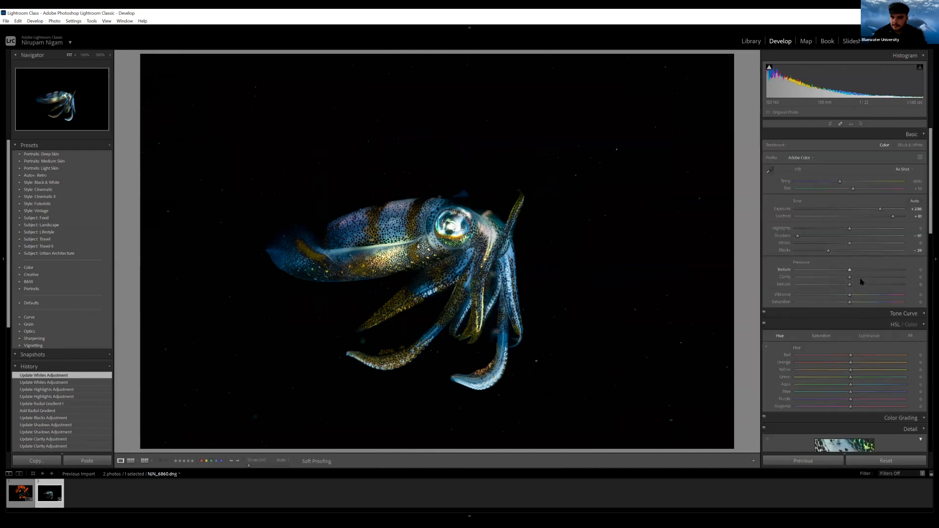
Step: Raise the squid photo's Vibrance to about +18 and inspect the eye and arms up close
left_click_drag(860, 296, 859, 296)
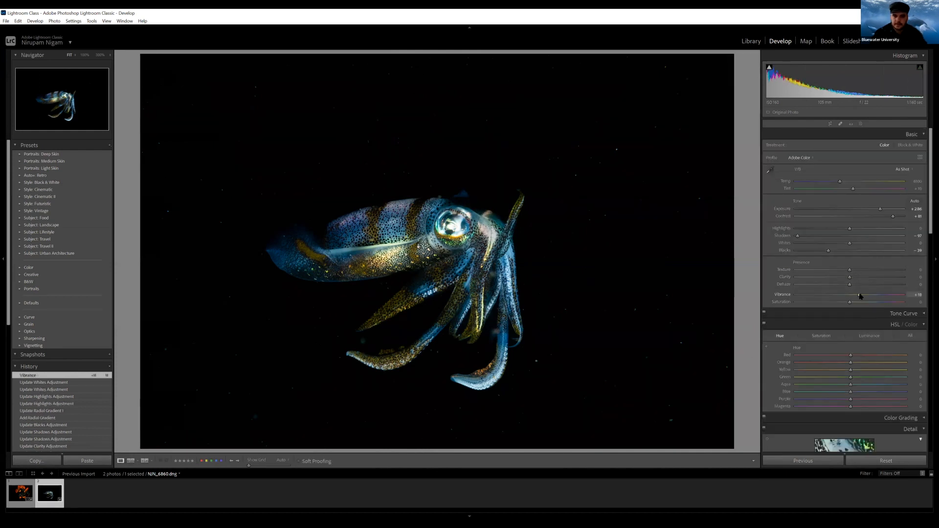
key("z")
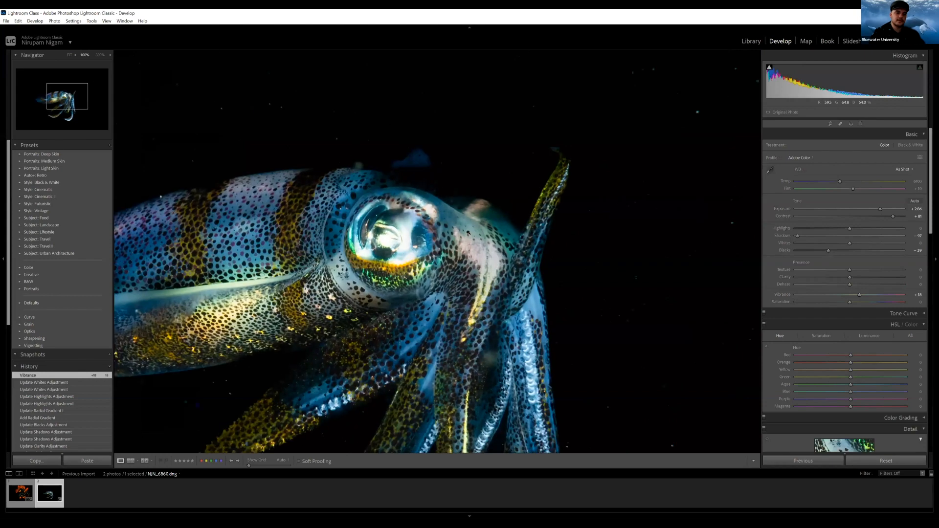
key("z")
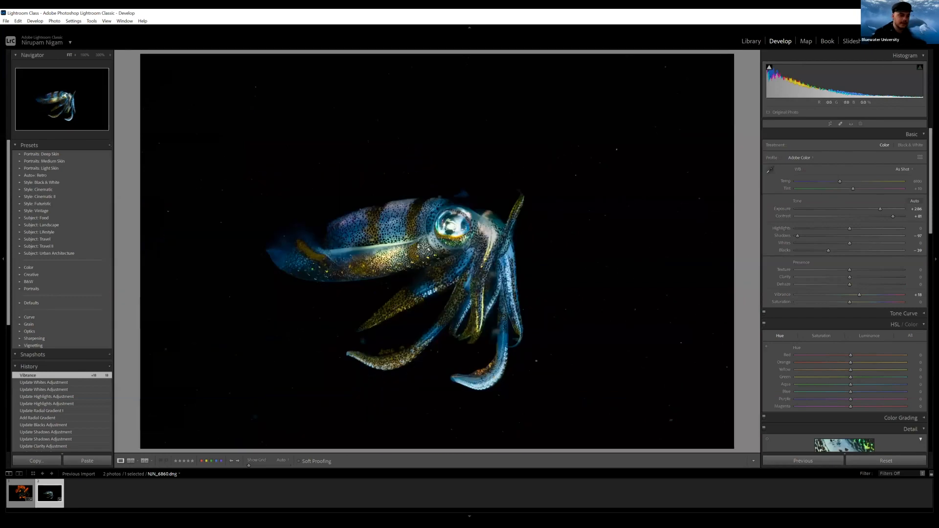
Step: Lower the white balance temperature of the nudibranch photo NJN_6847.dng slightly
left_click(21, 494)
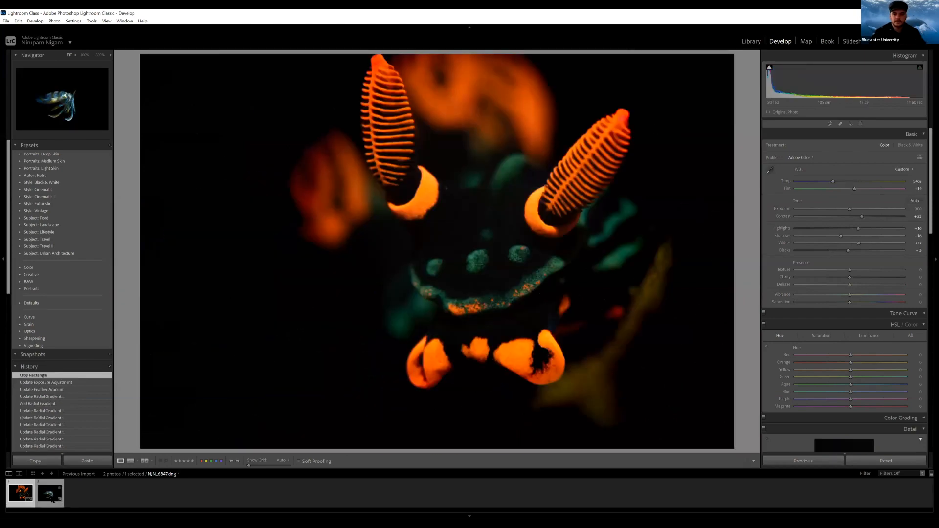
left_click(833, 182)
left_click_drag(830, 182, 830, 182)
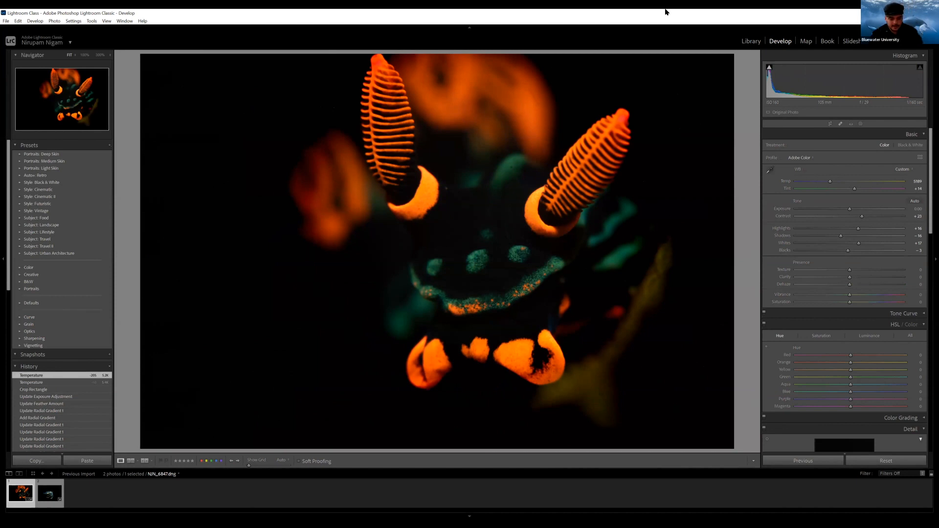
Step: Give both the nudibranch photo and the squid photo a five-star rating
key("5")
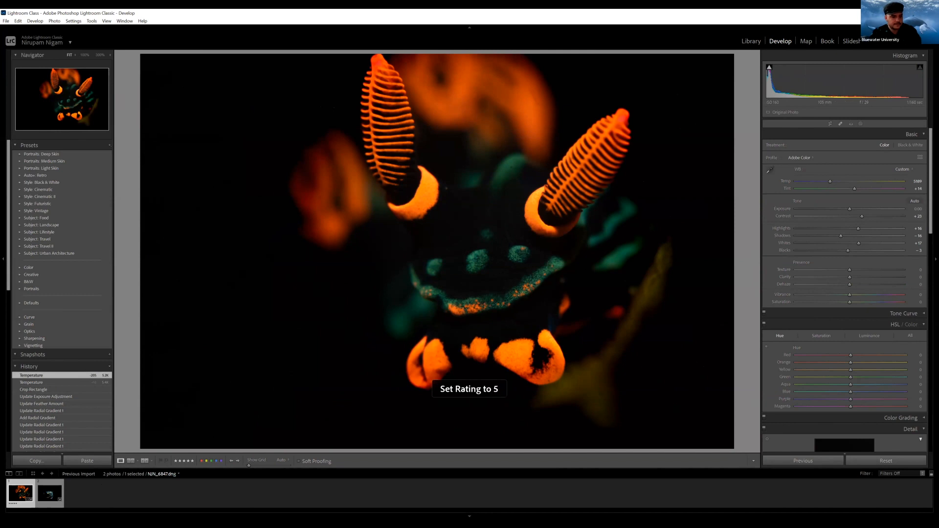
left_click(44, 484)
key("5")
Step: Show the Adobe Lightroom Presentation folder in the Library grid and filter it by attribute to five-star photos
key("g")
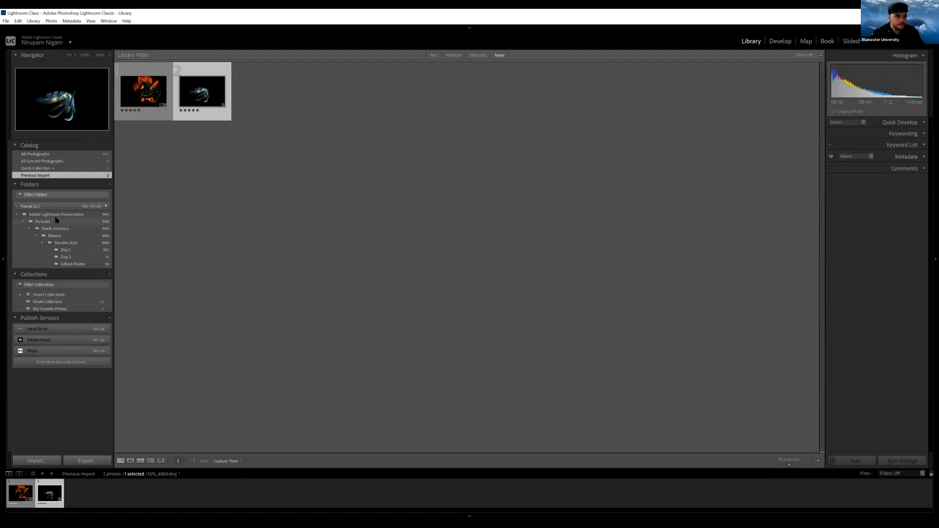
left_click(55, 216)
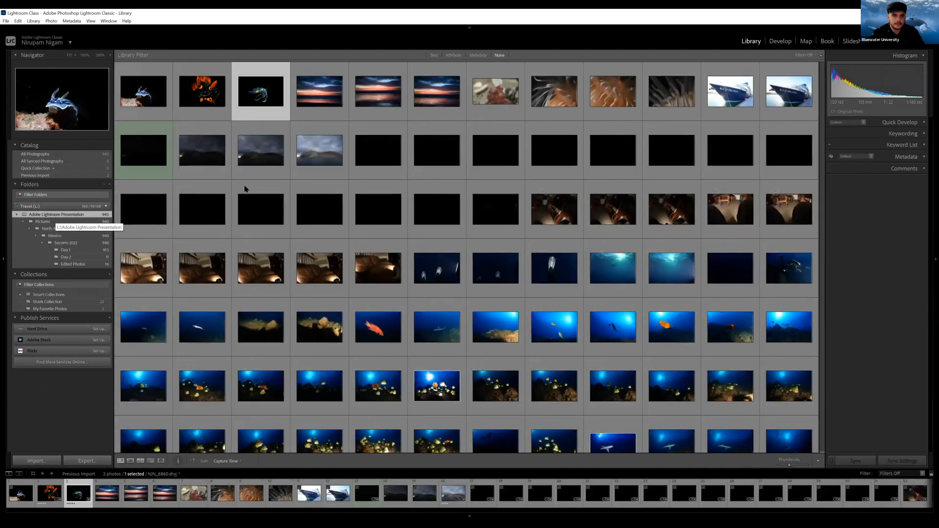
left_click(452, 56)
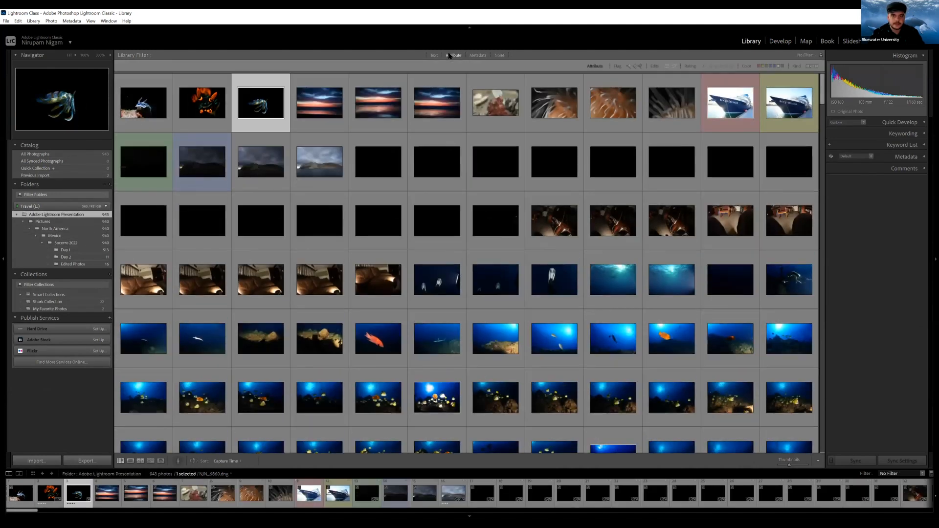
left_click(733, 66)
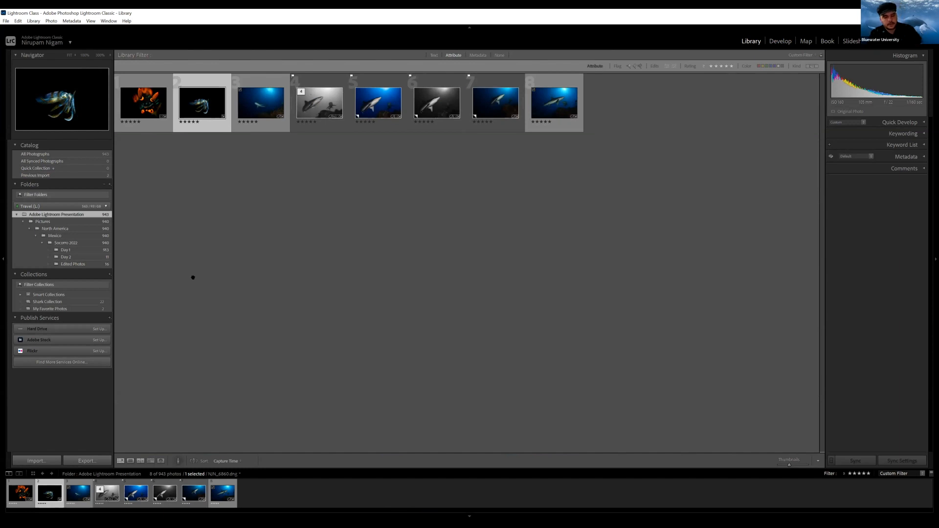
Step: Select all the five-star photos, review the export settings for them, and close the dialog without exporting
key("ctrl+a")
right_click(234, 106)
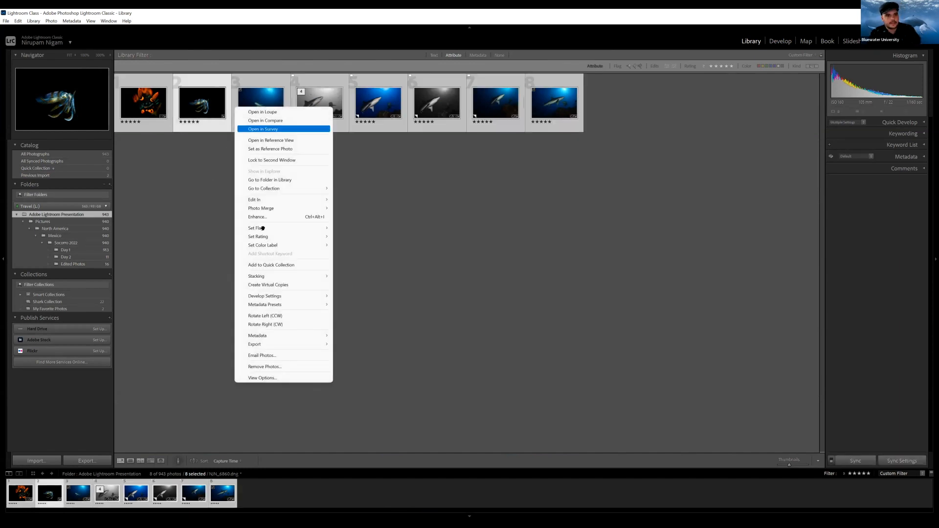
mouse_move(287, 344)
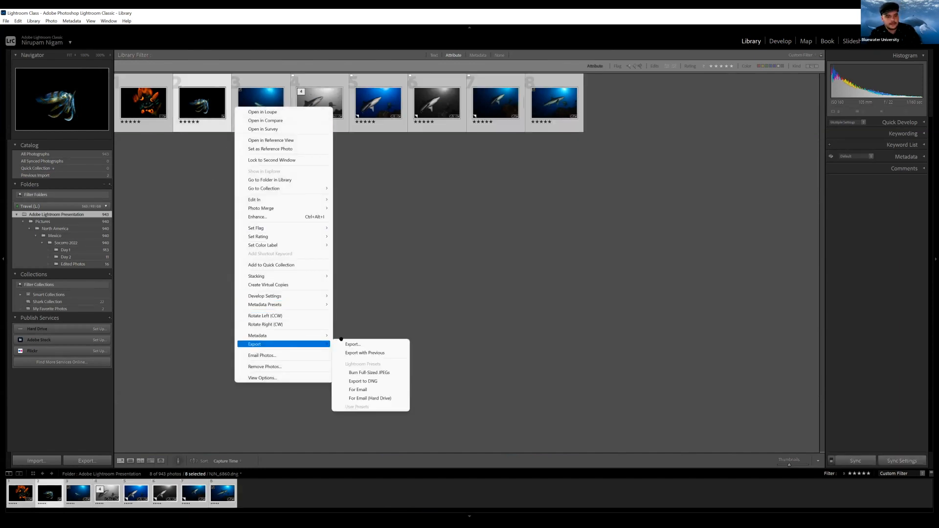
left_click(345, 343)
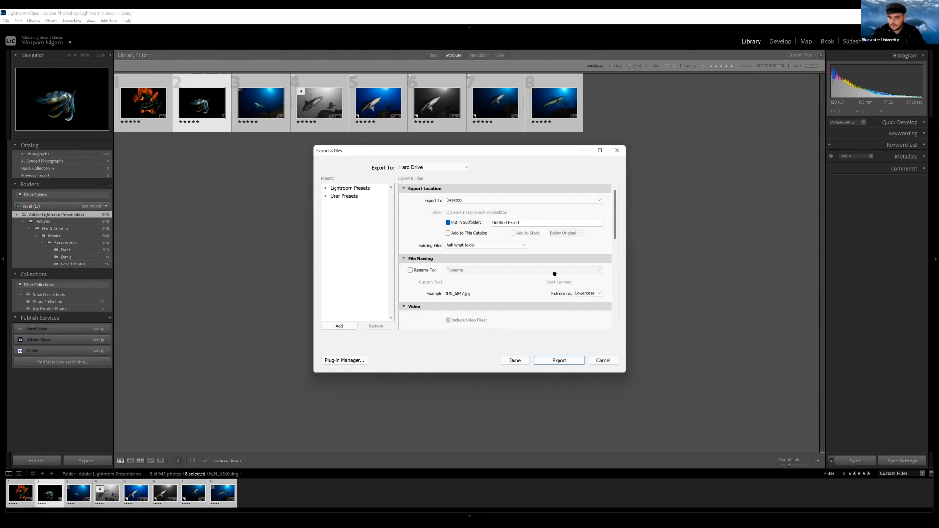
left_click(617, 150)
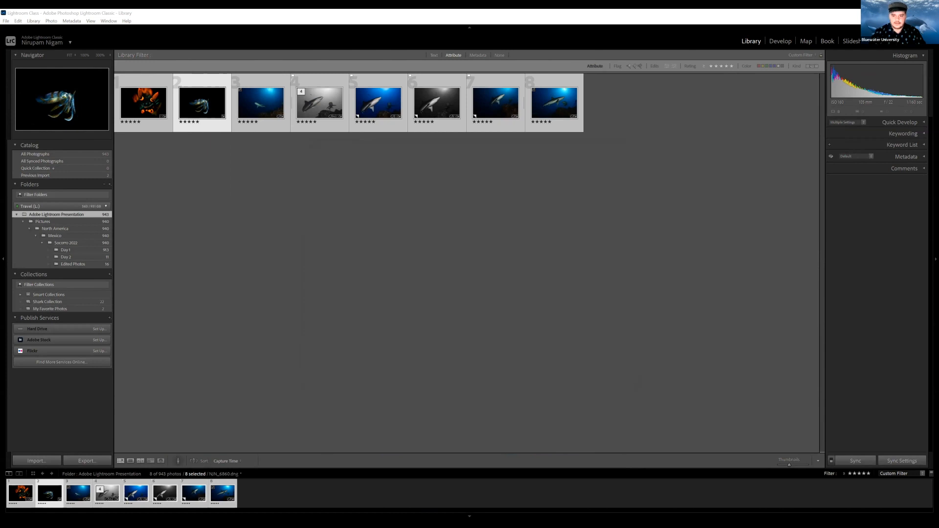